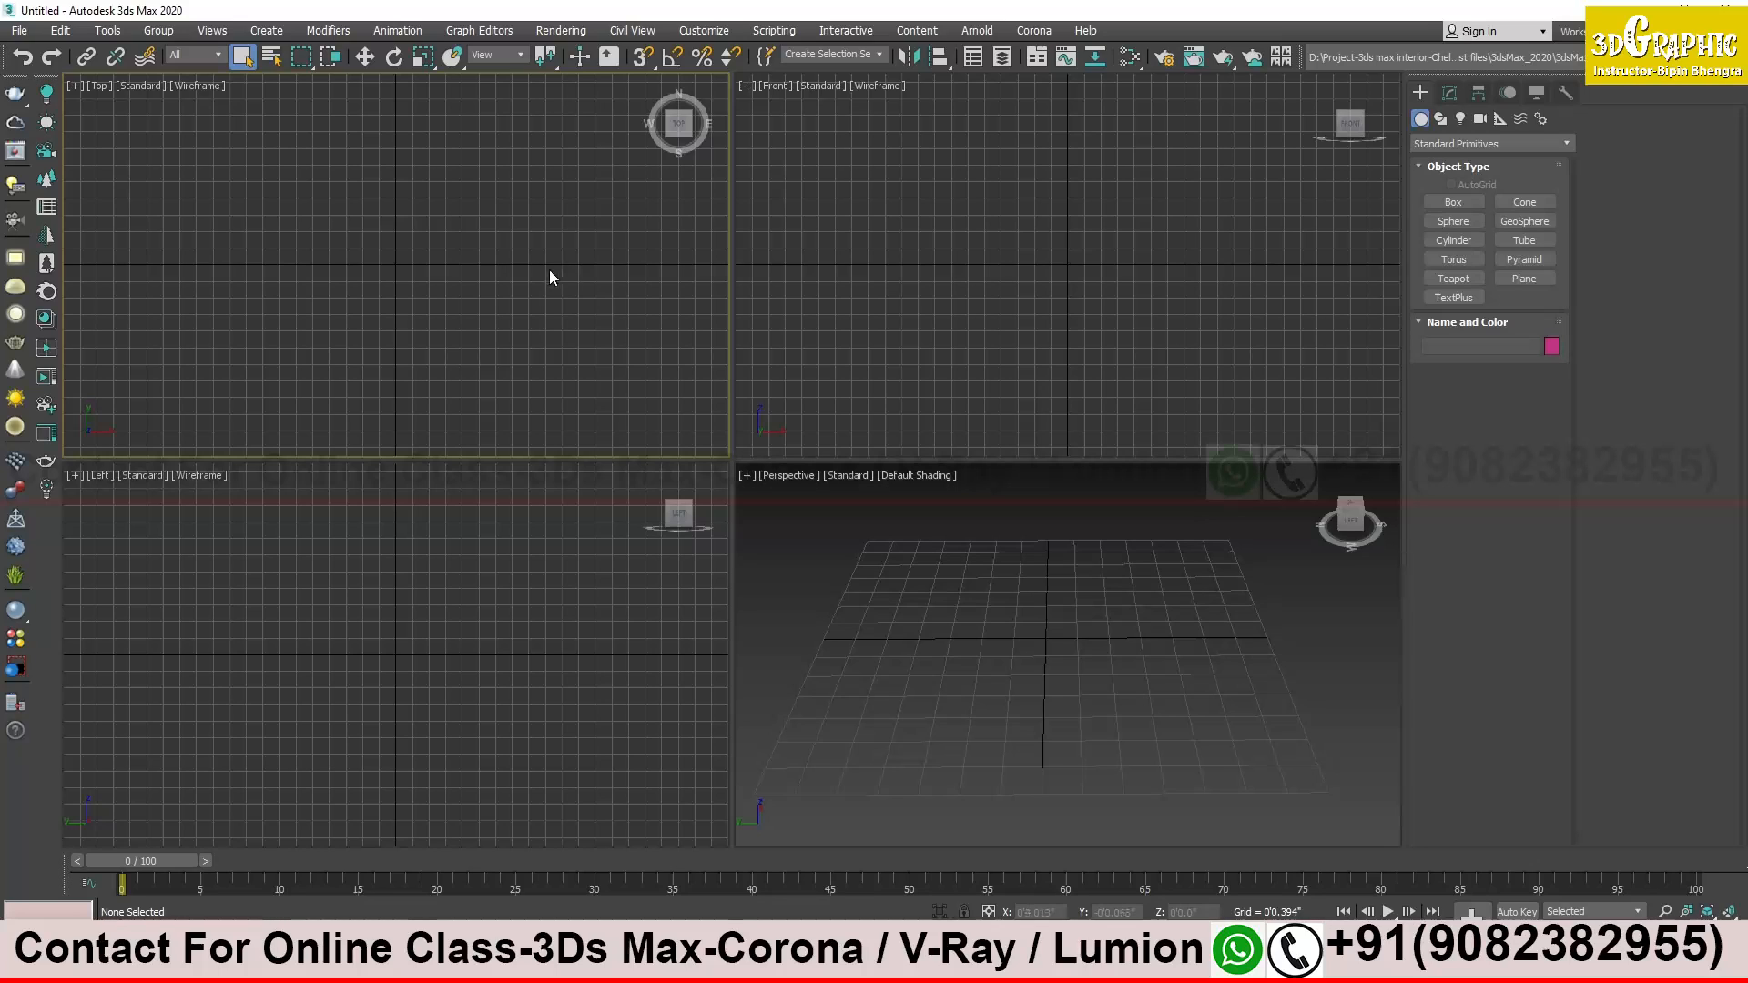
# Activate the Top, Front, Left and Perspective viewports in turn to examine the empty four-view layout
pyautogui.click(883, 321)
pyautogui.click(547, 336)
pyautogui.click(526, 542)
pyautogui.click(910, 641)
pyautogui.click(406, 331)
pyautogui.click(1136, 719)
pyautogui.click(558, 386)
pyautogui.click(909, 321)
pyautogui.click(425, 238)
pyautogui.click(806, 239)
pyautogui.click(929, 654)
pyautogui.click(499, 688)
pyautogui.click(1034, 649)
pyautogui.click(447, 270)
pyautogui.click(950, 256)
pyautogui.click(666, 575)
pyautogui.click(975, 614)
pyautogui.click(803, 270)
pyautogui.click(343, 308)
pyautogui.click(692, 556)
pyautogui.click(1073, 564)
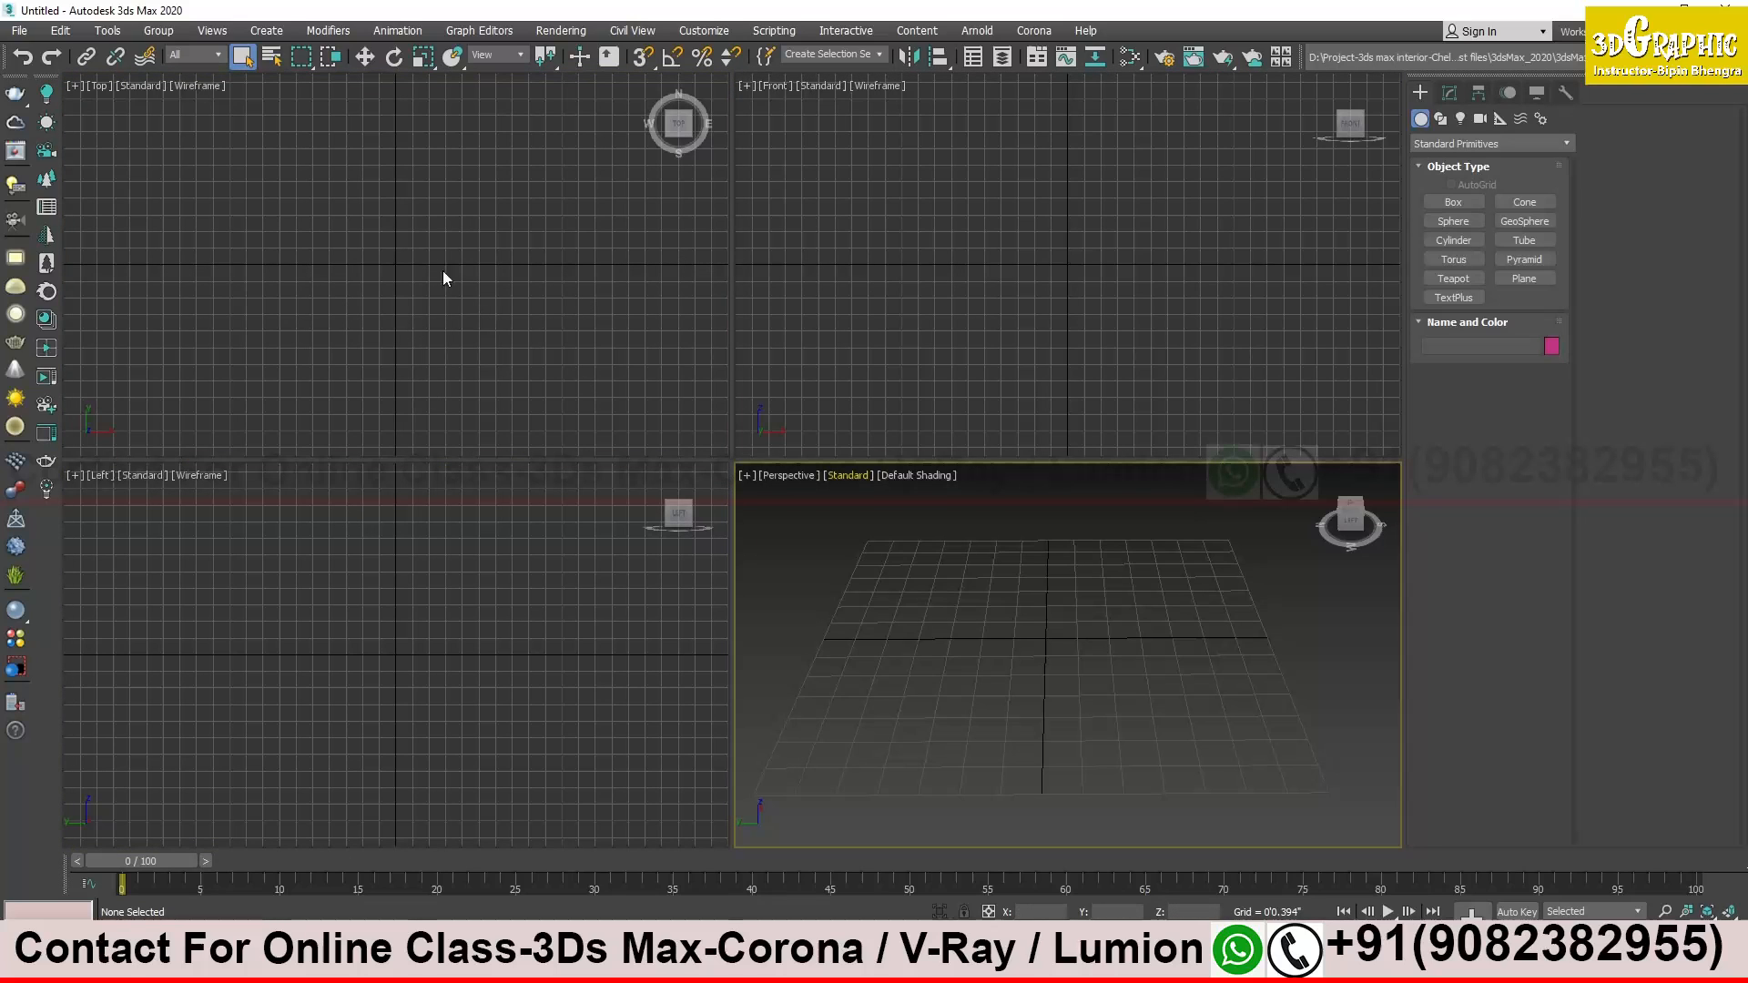
pyautogui.click(428, 240)
pyautogui.click(781, 265)
pyautogui.click(547, 637)
pyautogui.click(1190, 633)
pyautogui.click(220, 180)
pyautogui.click(815, 200)
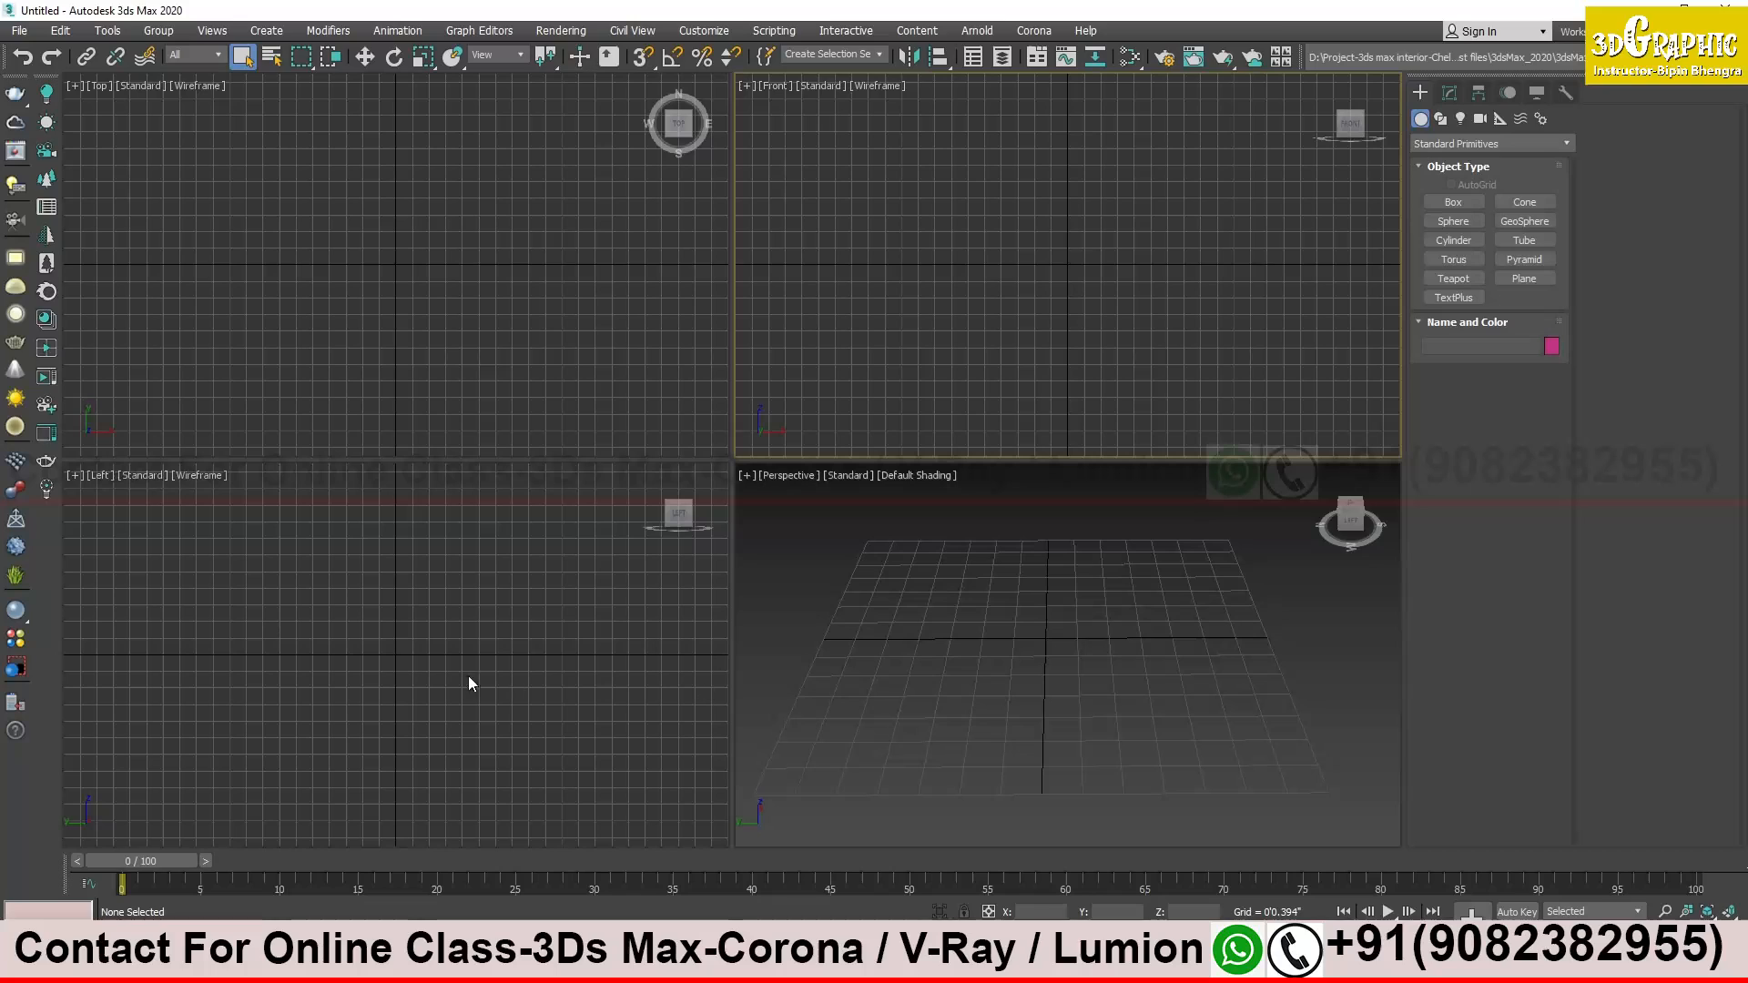
pyautogui.click(180, 603)
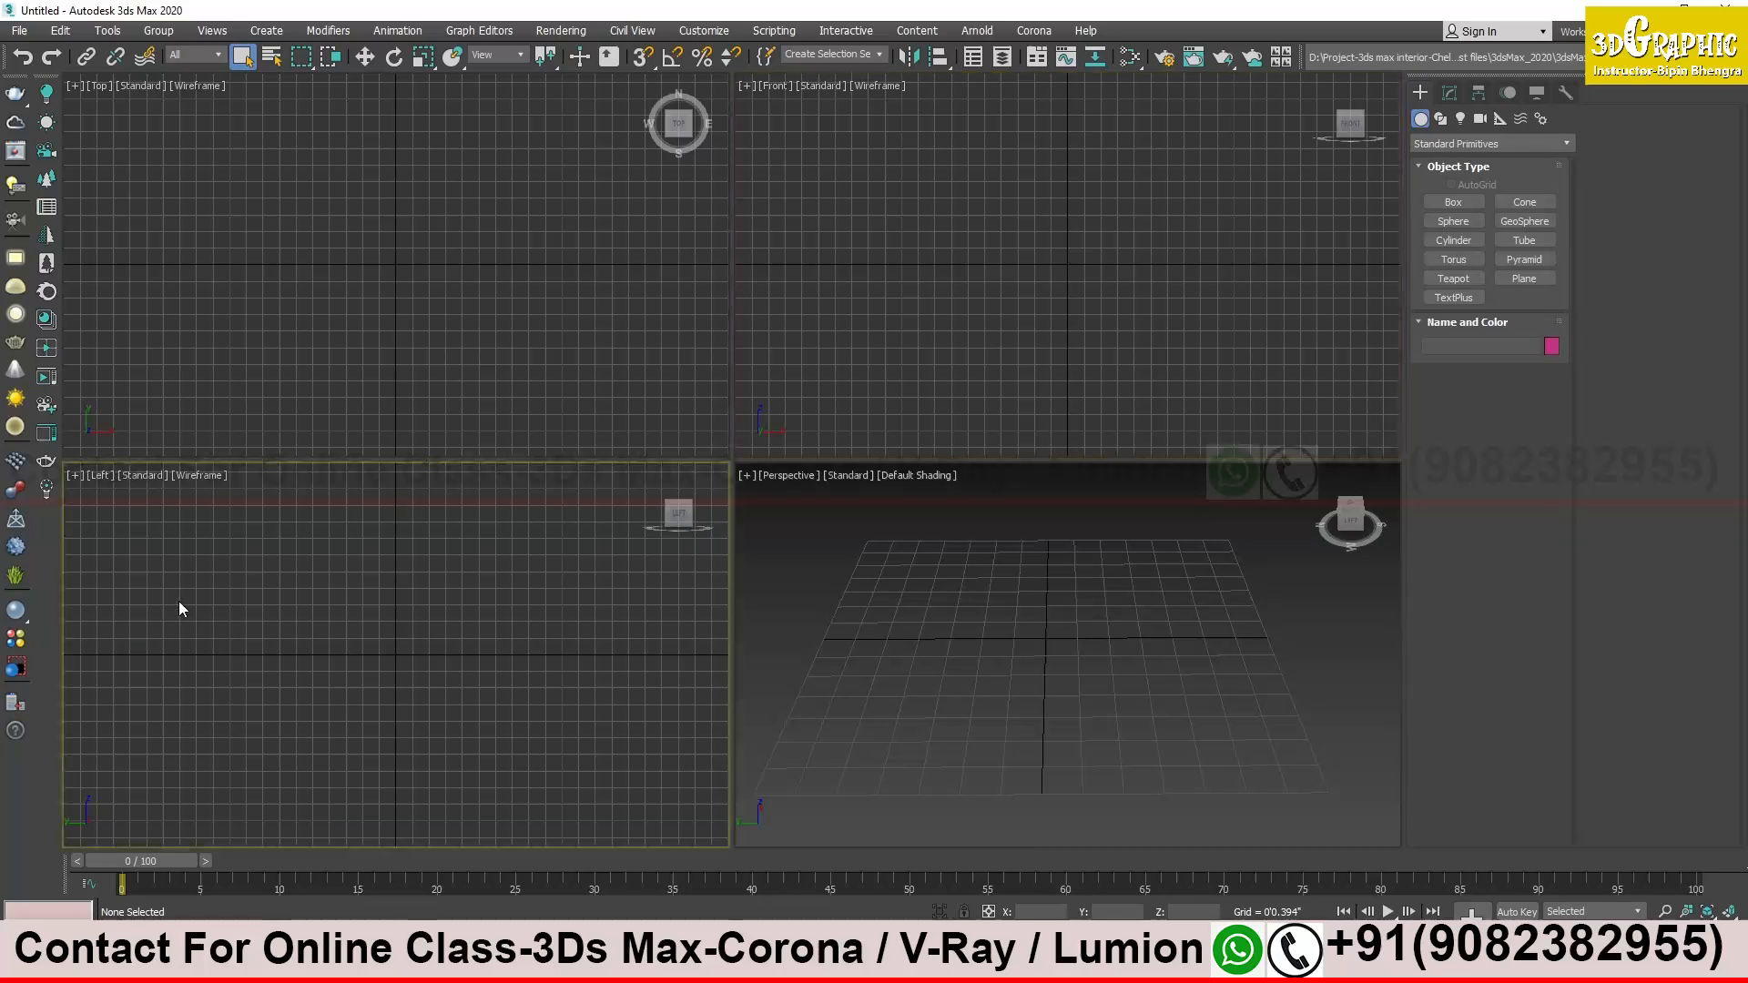
pyautogui.click(931, 609)
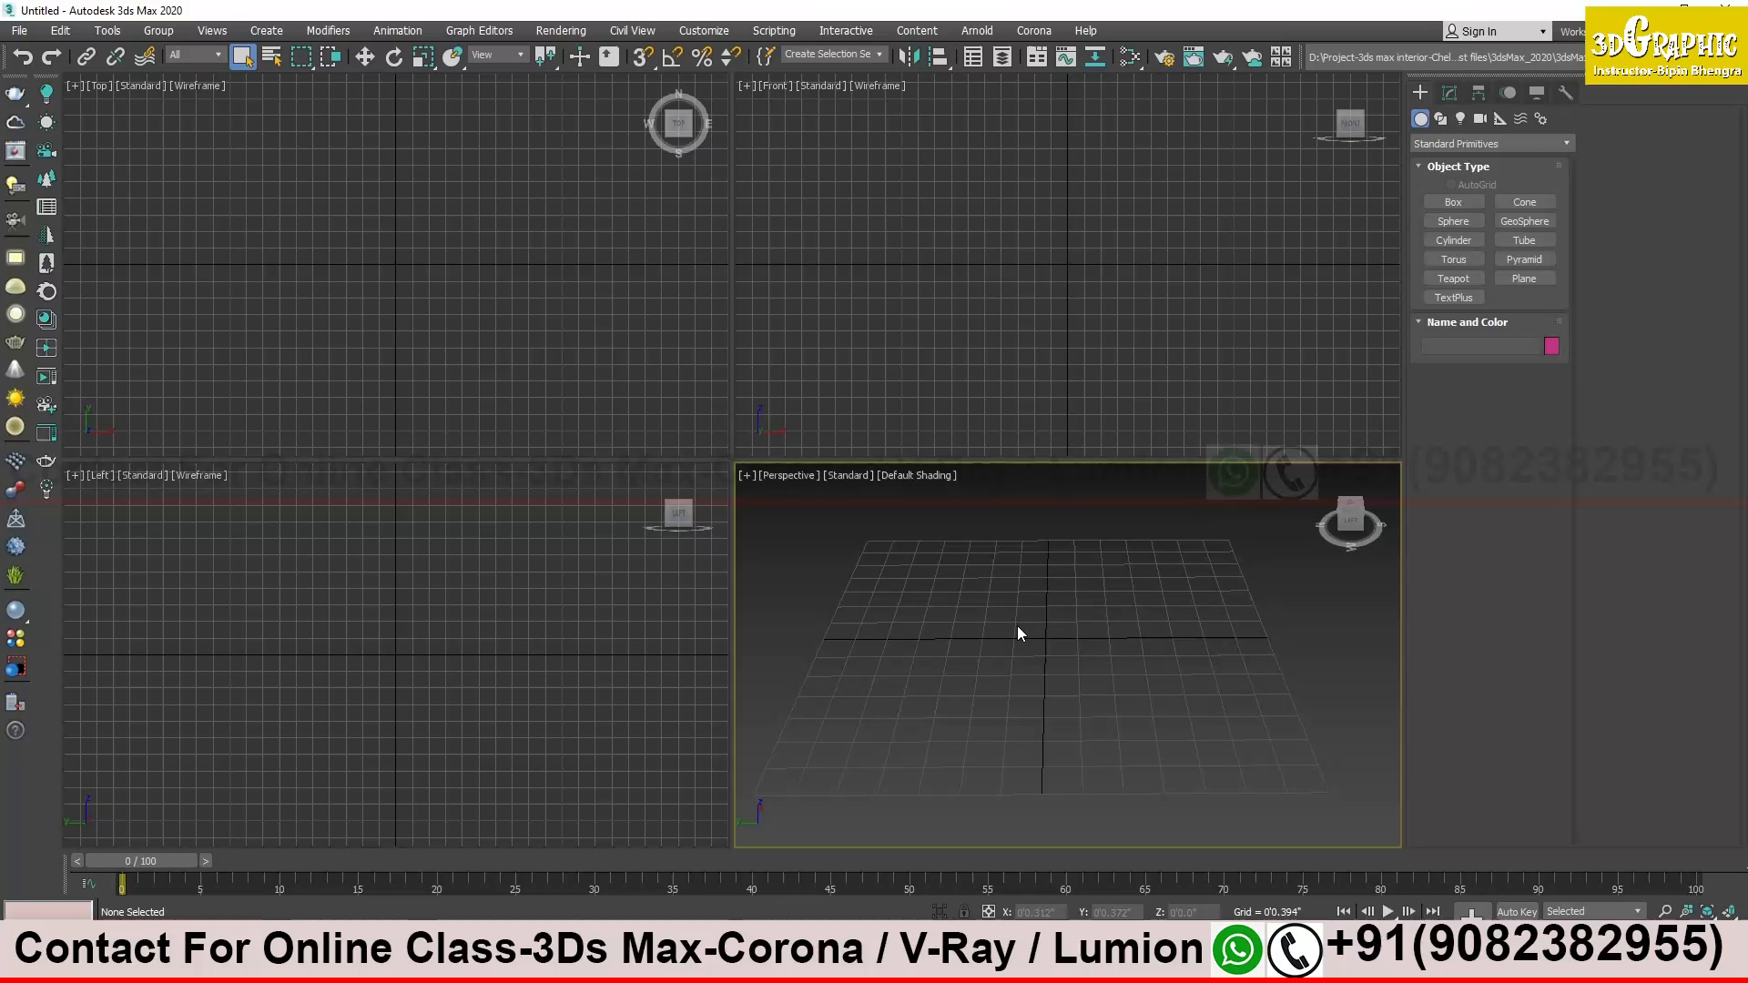
pyautogui.moveTo(359, 304); pyautogui.dragTo(299, 255, button='middle')
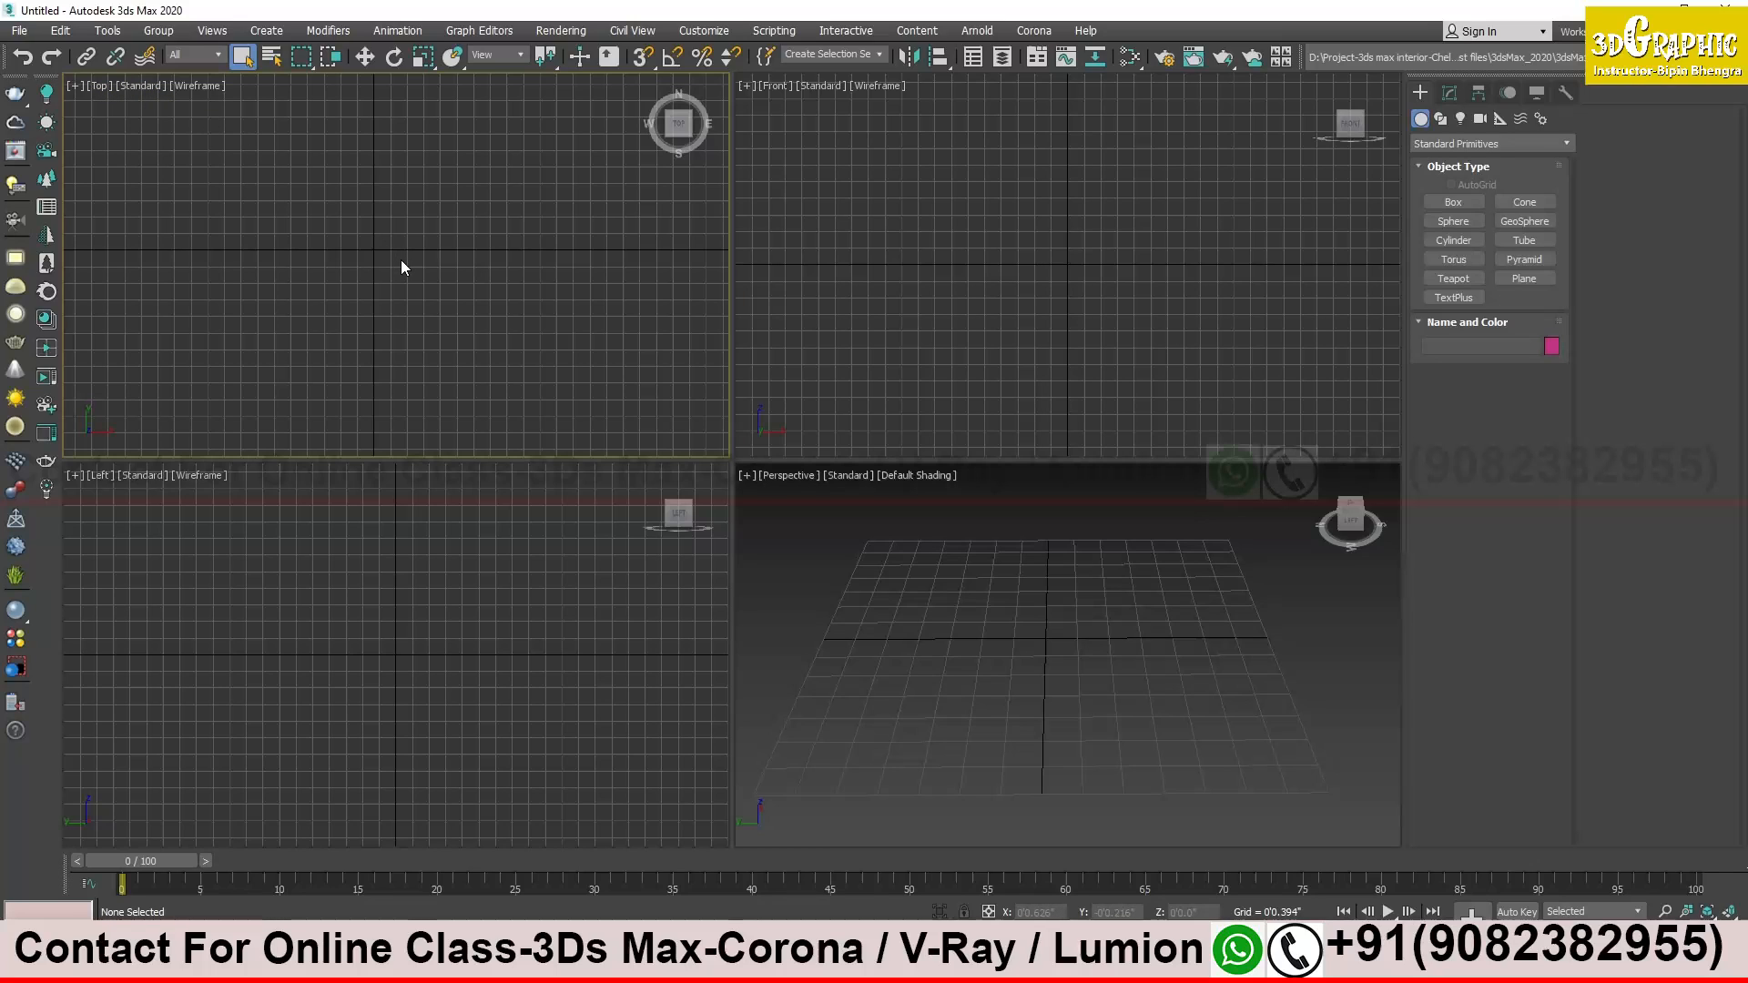
pyautogui.moveTo(317, 232); pyautogui.dragTo(601, 238, button='middle')
pyautogui.moveTo(992, 244); pyautogui.dragTo(953, 240, button='middle')
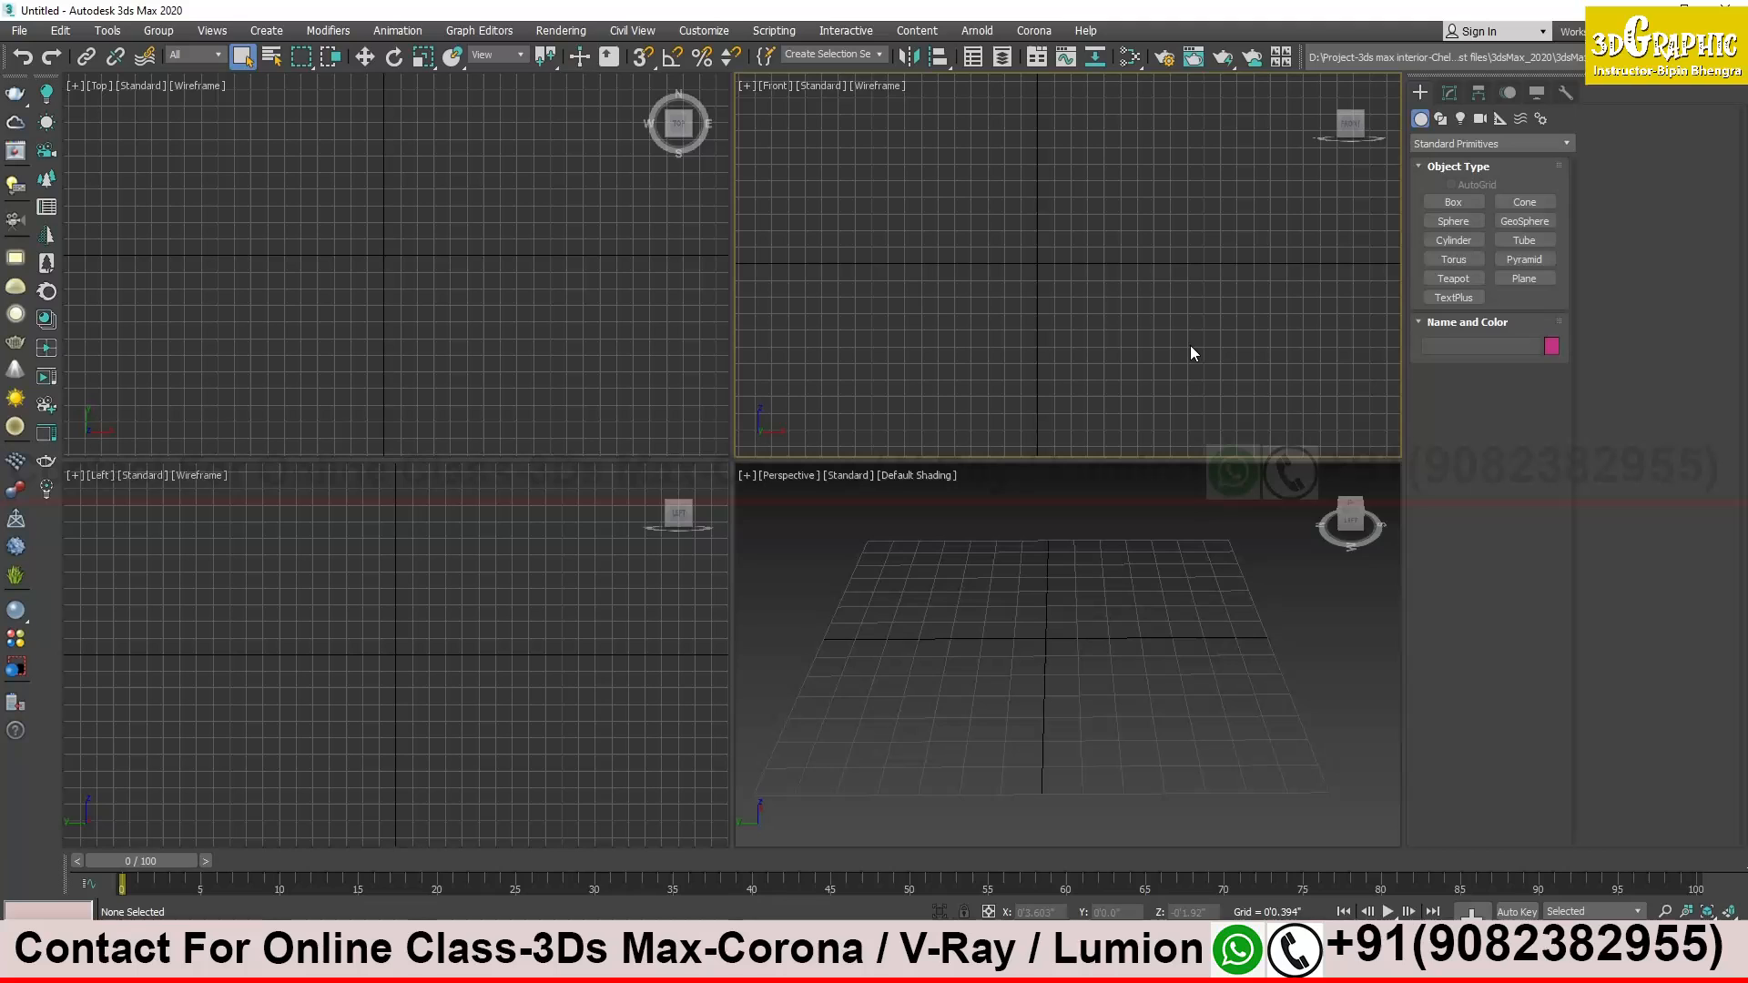
pyautogui.moveTo(466, 254); pyautogui.dragTo(455, 253, button='middle')
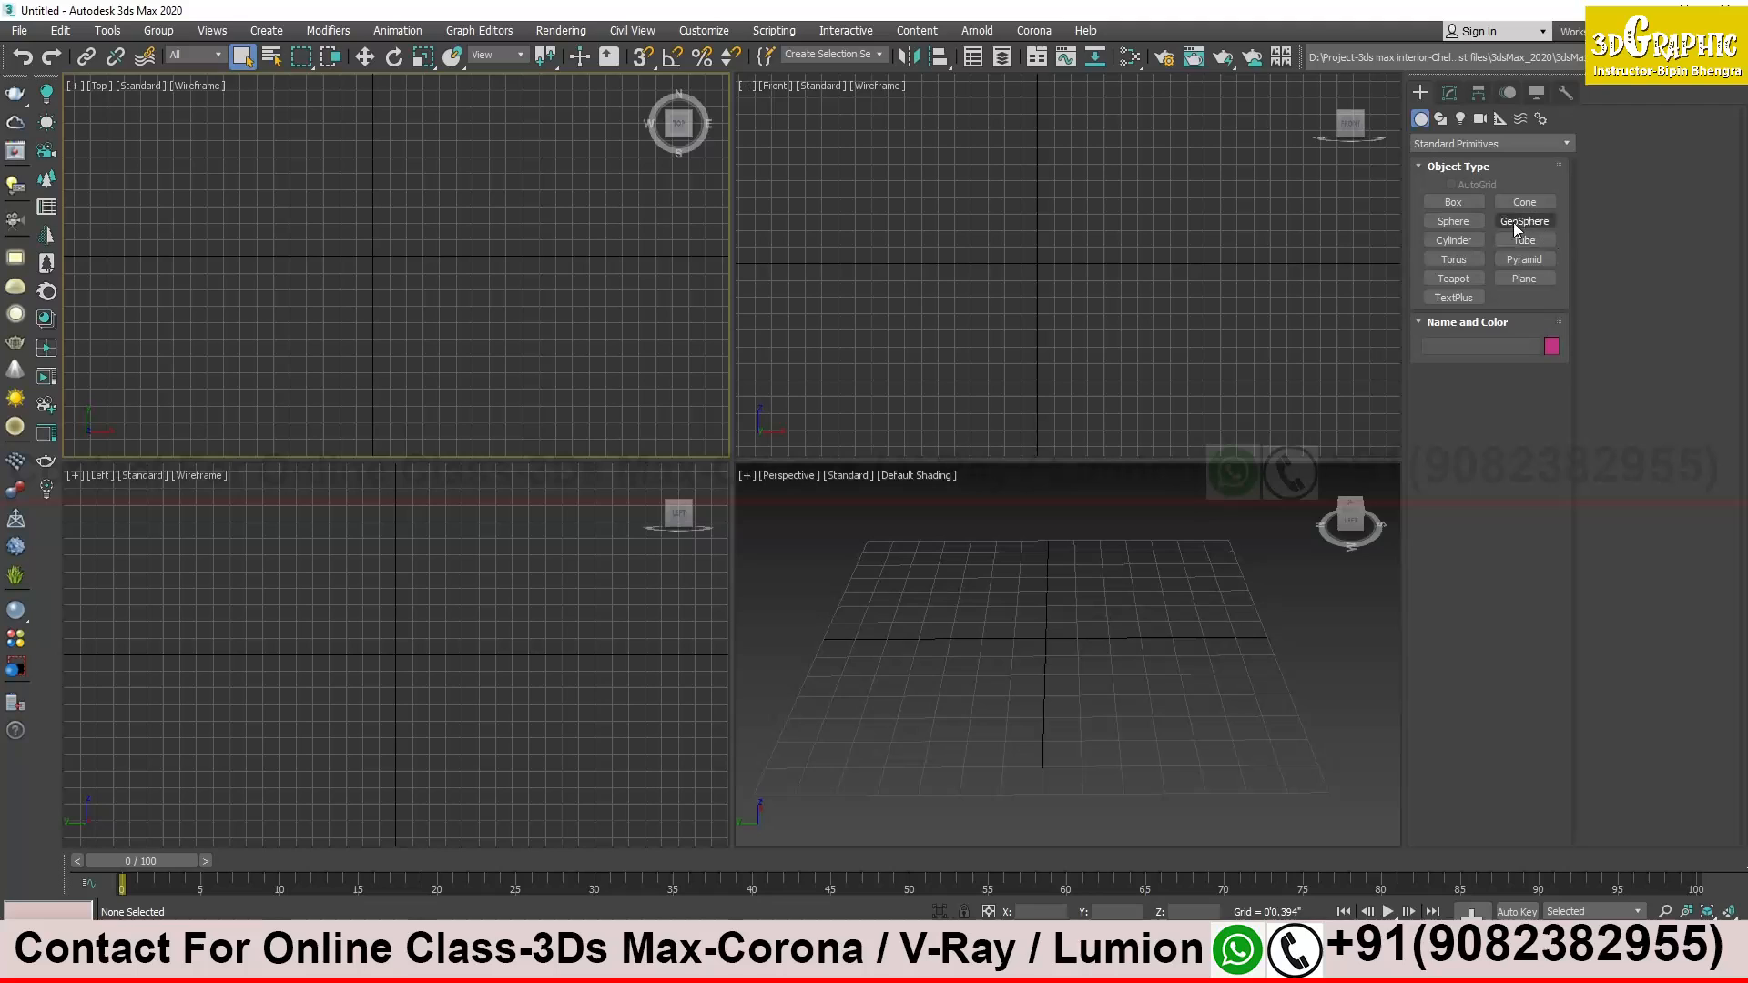
# Create a teapot primitive with a radius of about 0'0.611" near the grid centre in the Perspective view and leave it deselected
pyautogui.click(1472, 275)
pyautogui.moveTo(1037, 636); pyautogui.dragTo(1065, 658)
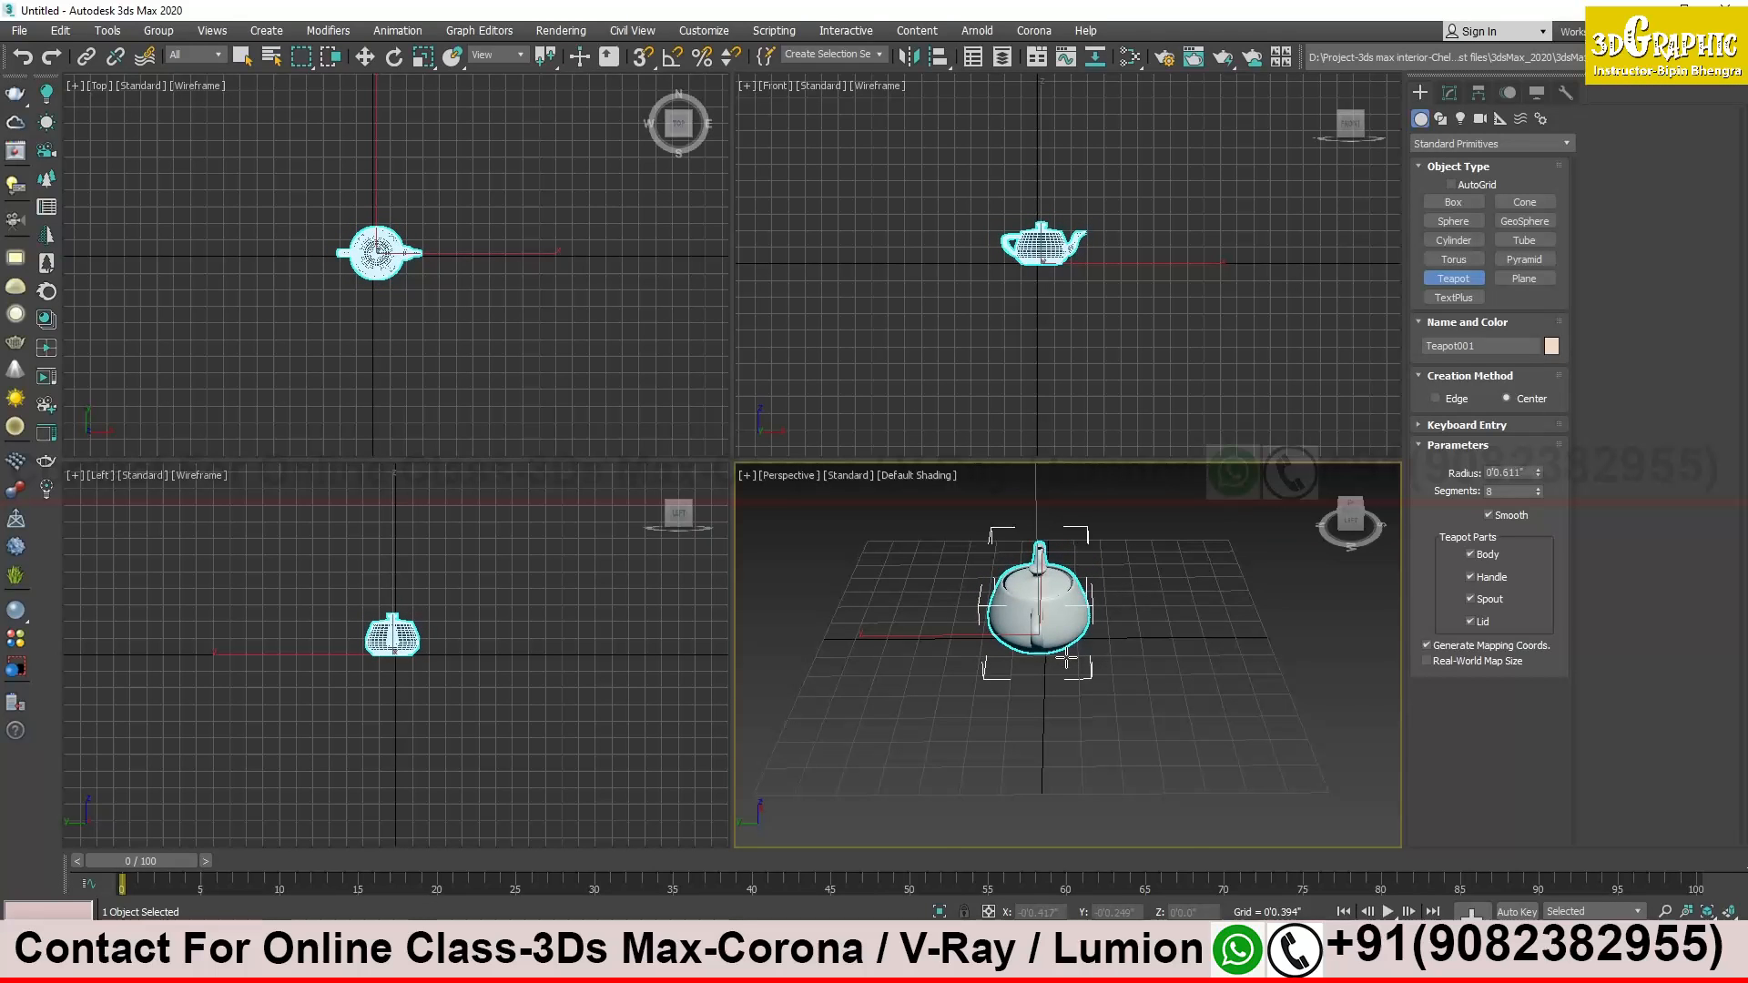
pyautogui.press('w')
pyautogui.press('z')
pyautogui.keyDown('alt'); pyautogui.moveTo(1069, 664); pyautogui.dragTo(1164, 679, button='middle'); pyautogui.keyUp('alt')
pyautogui.click(1160, 678)
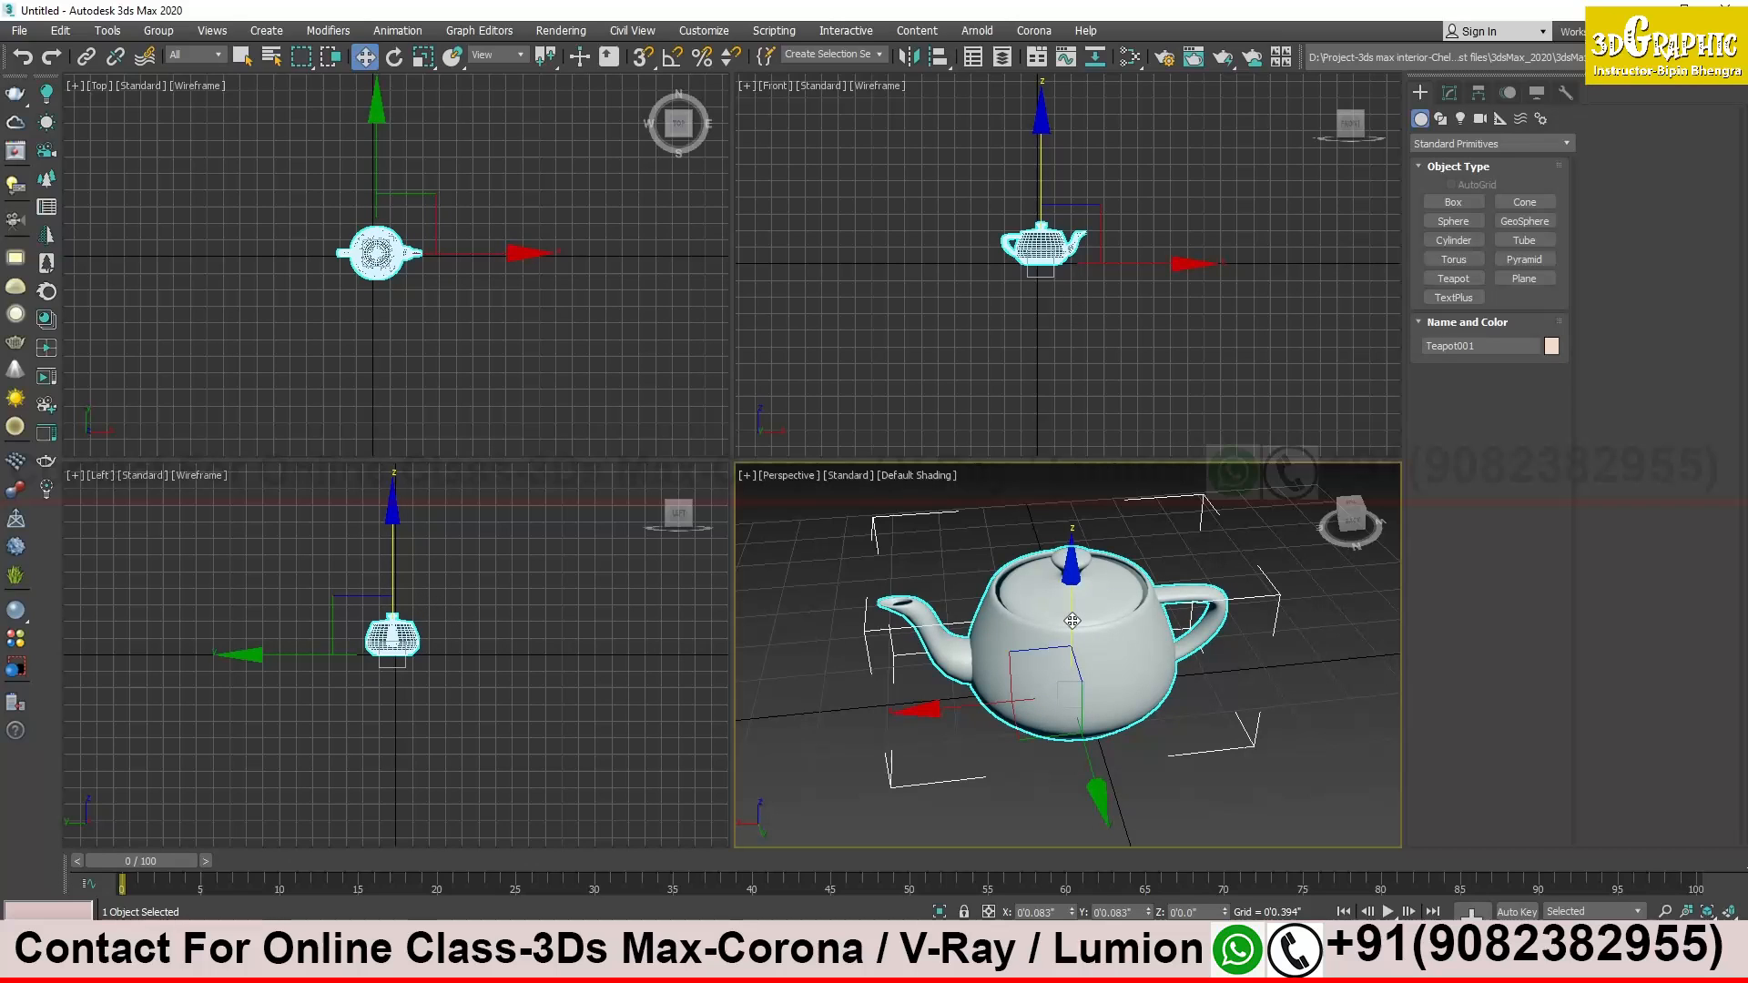
pyautogui.click(852, 569)
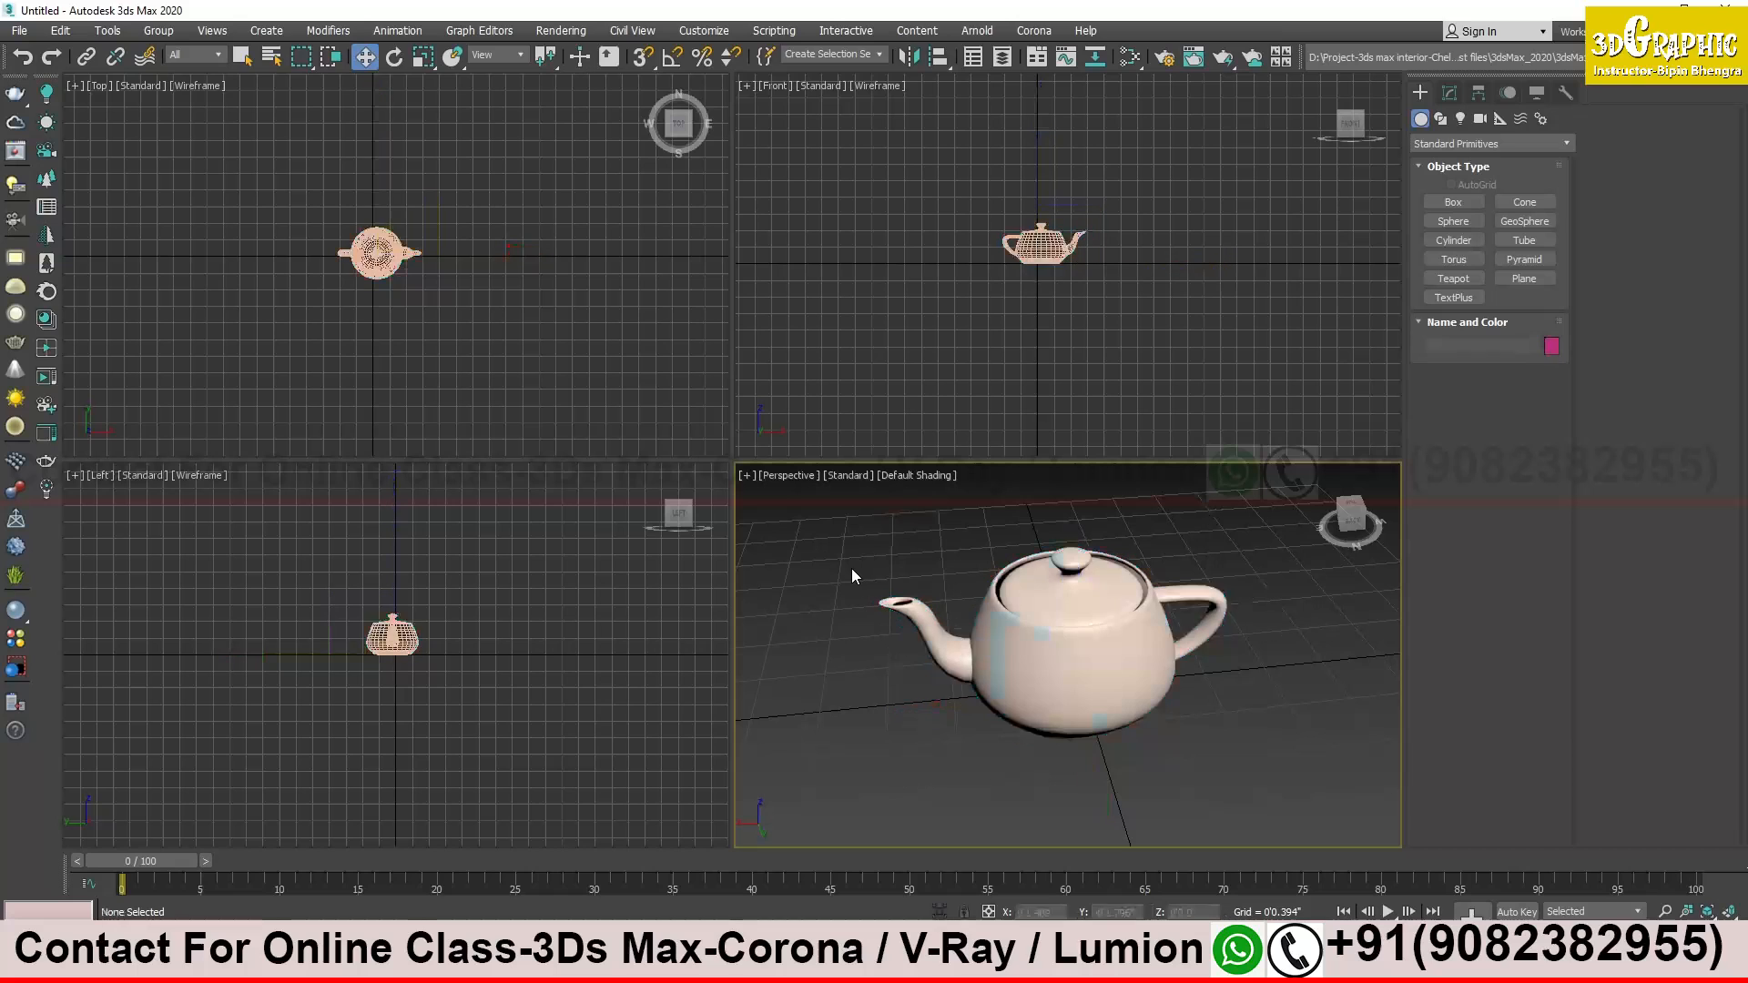
# Examine the teapot close up in the Top, Front and Left views and from several angles in the Perspective view
pyautogui.keyDown('alt'); pyautogui.moveTo(1226, 661); pyautogui.dragTo(1142, 671, button='middle'); pyautogui.keyUp('alt')
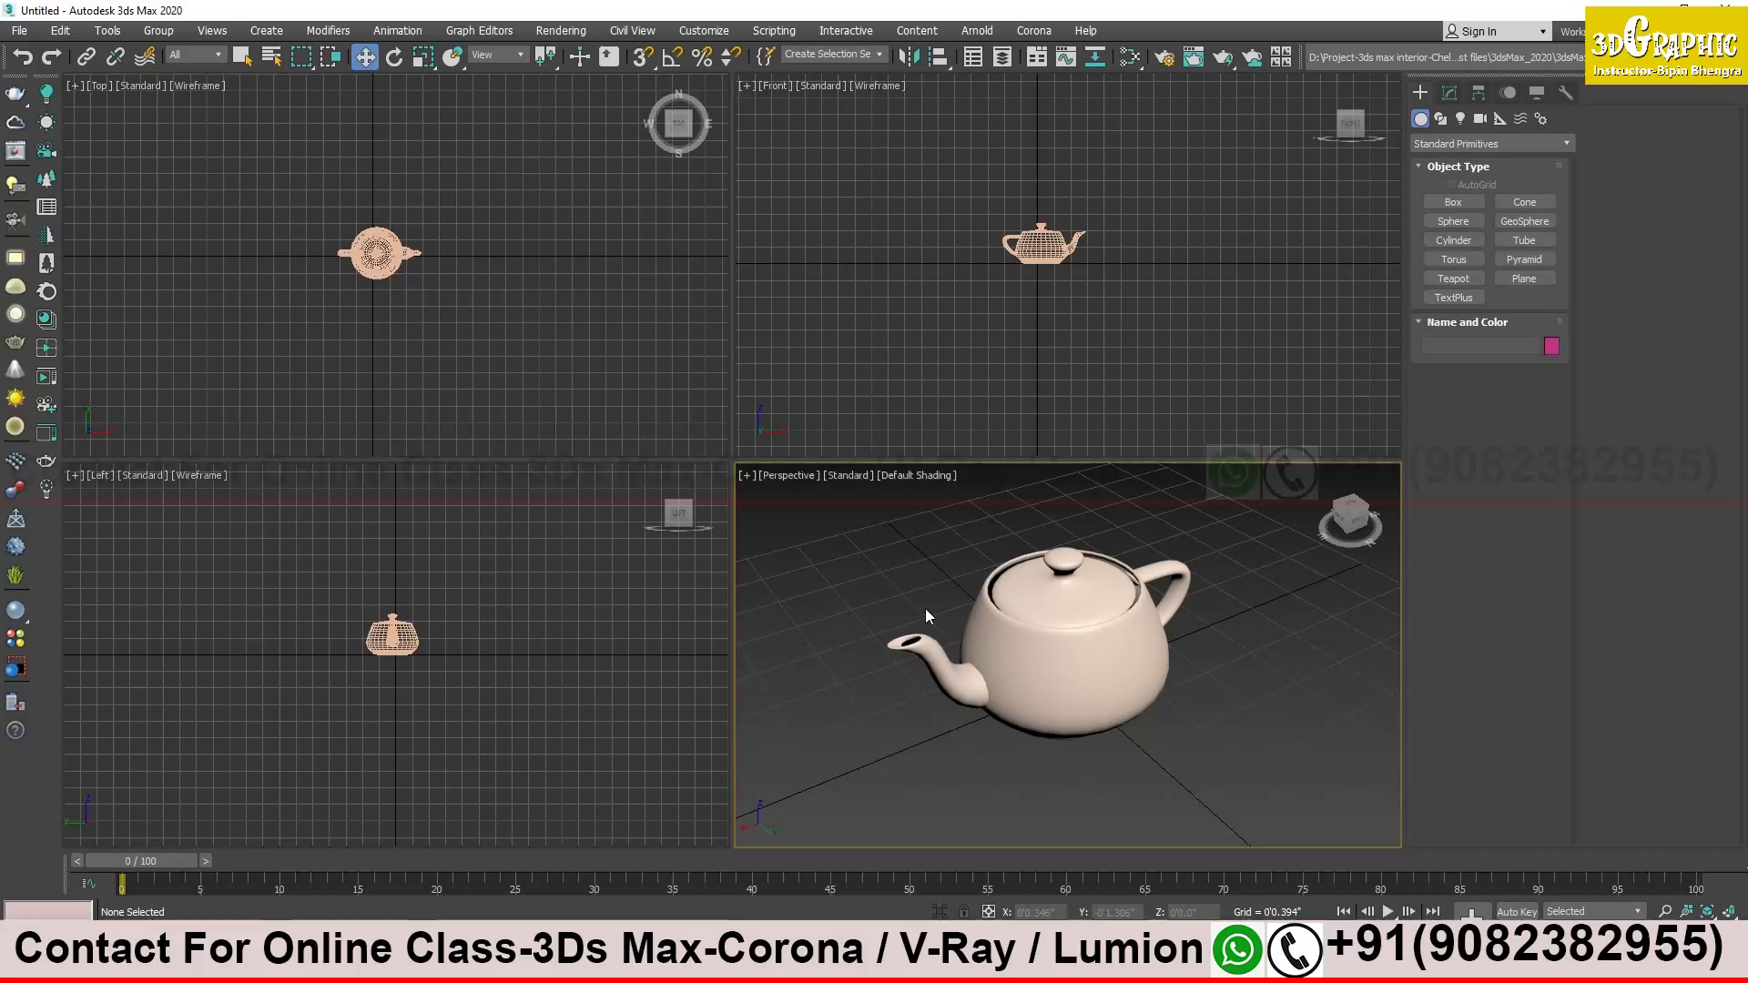
pyautogui.moveTo(1166, 674)
pyautogui.keyDown('alt'); pyautogui.mouseDown(button='middle')
pyautogui.moveTo(1042, 664)
pyautogui.moveTo(1233, 676)
pyautogui.moveTo(1161, 663)
pyautogui.mouseUp(button='middle'); pyautogui.keyUp('alt')
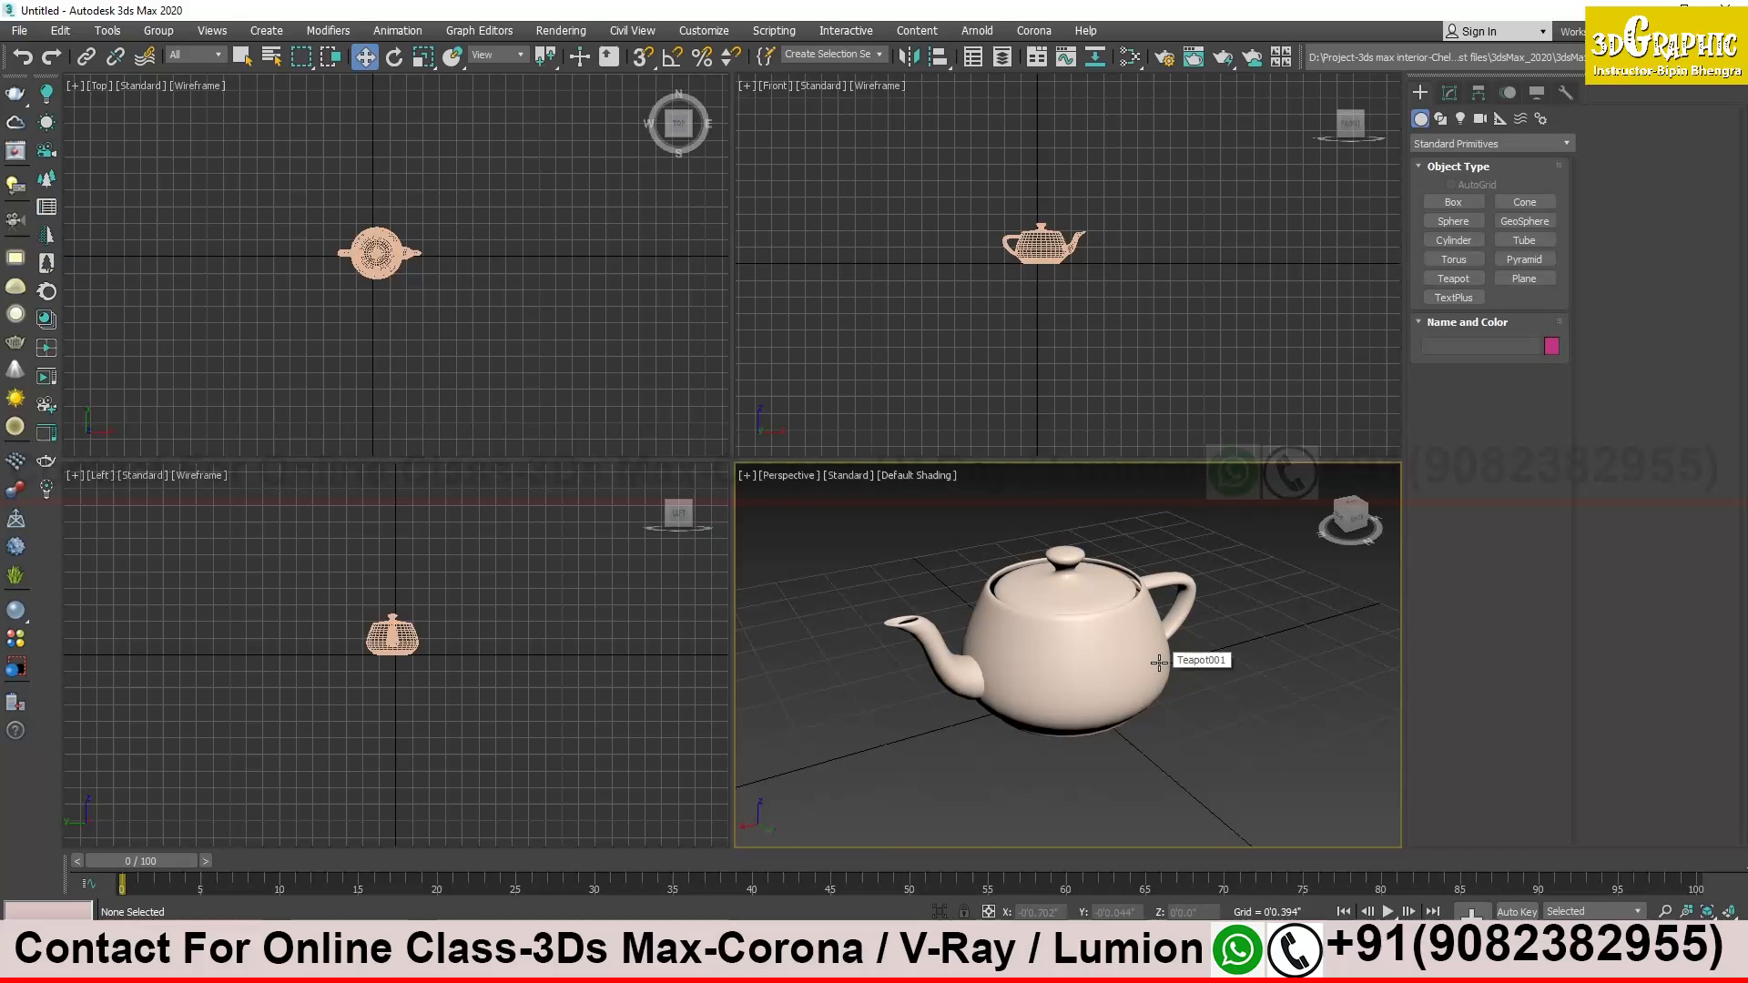
pyautogui.keyDown('alt'); pyautogui.moveTo(1159, 662); pyautogui.dragTo(1183, 635, button='middle'); pyautogui.keyUp('alt')
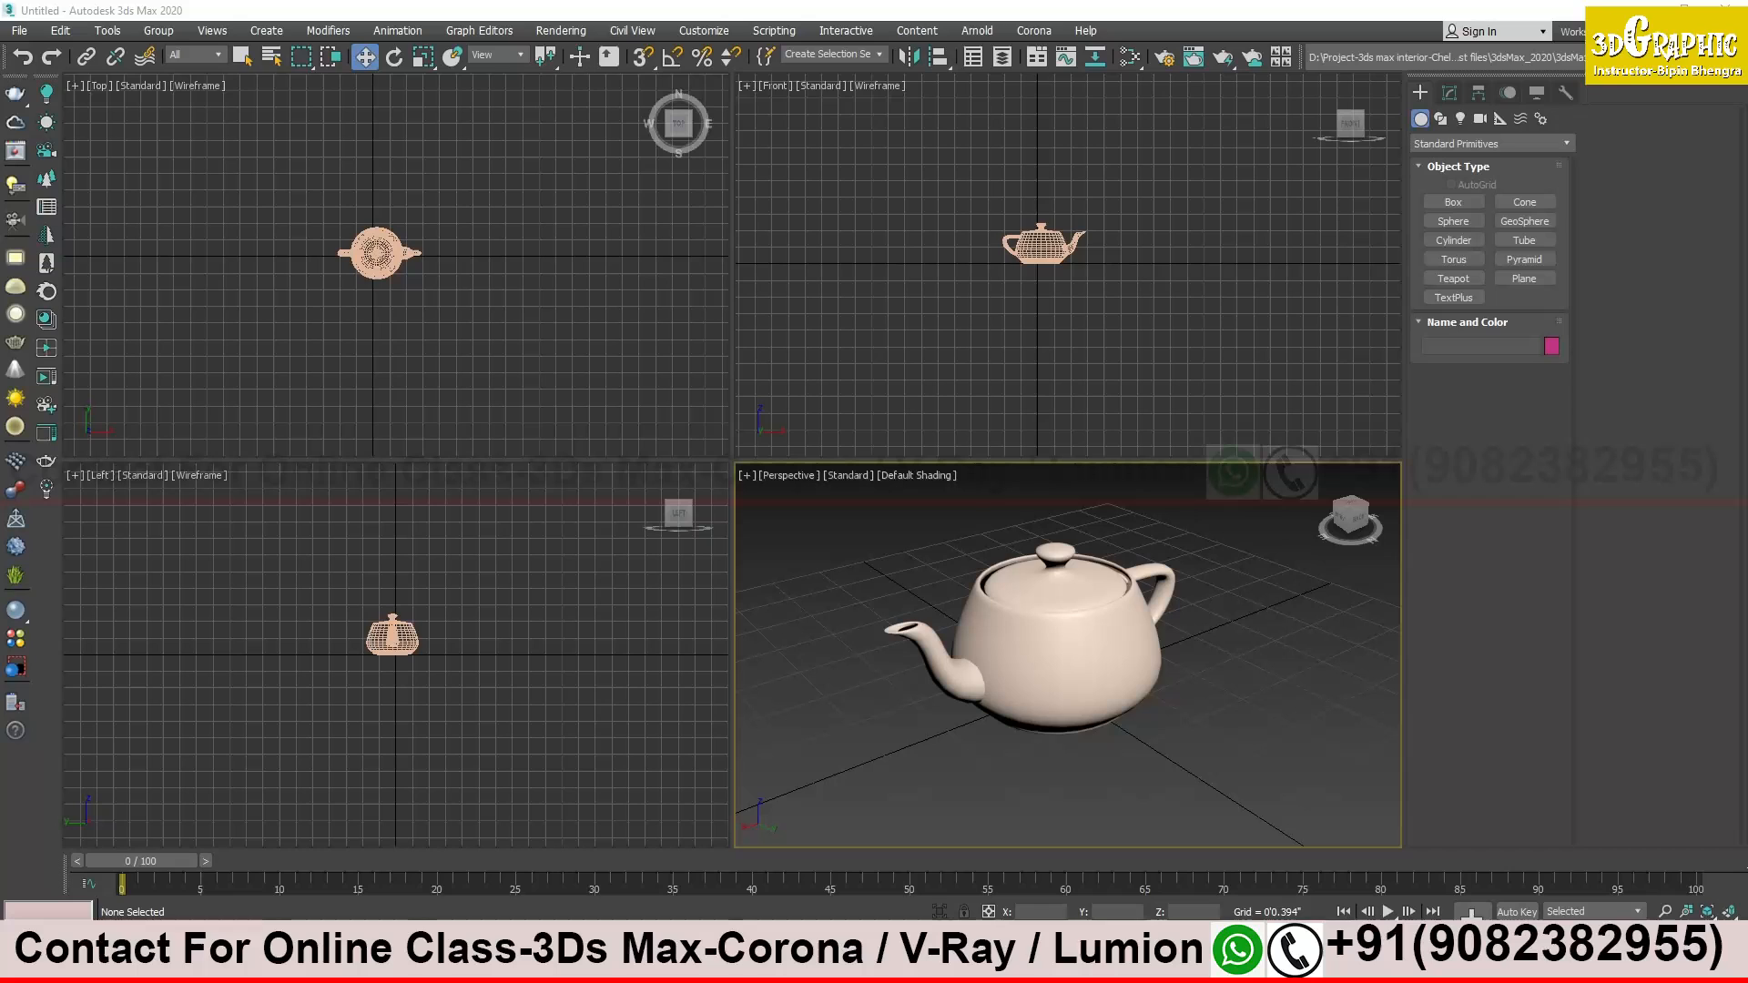
pyautogui.keyDown('alt'); pyautogui.moveTo(965, 654); pyautogui.dragTo(1004, 642, button='middle'); pyautogui.keyUp('alt')
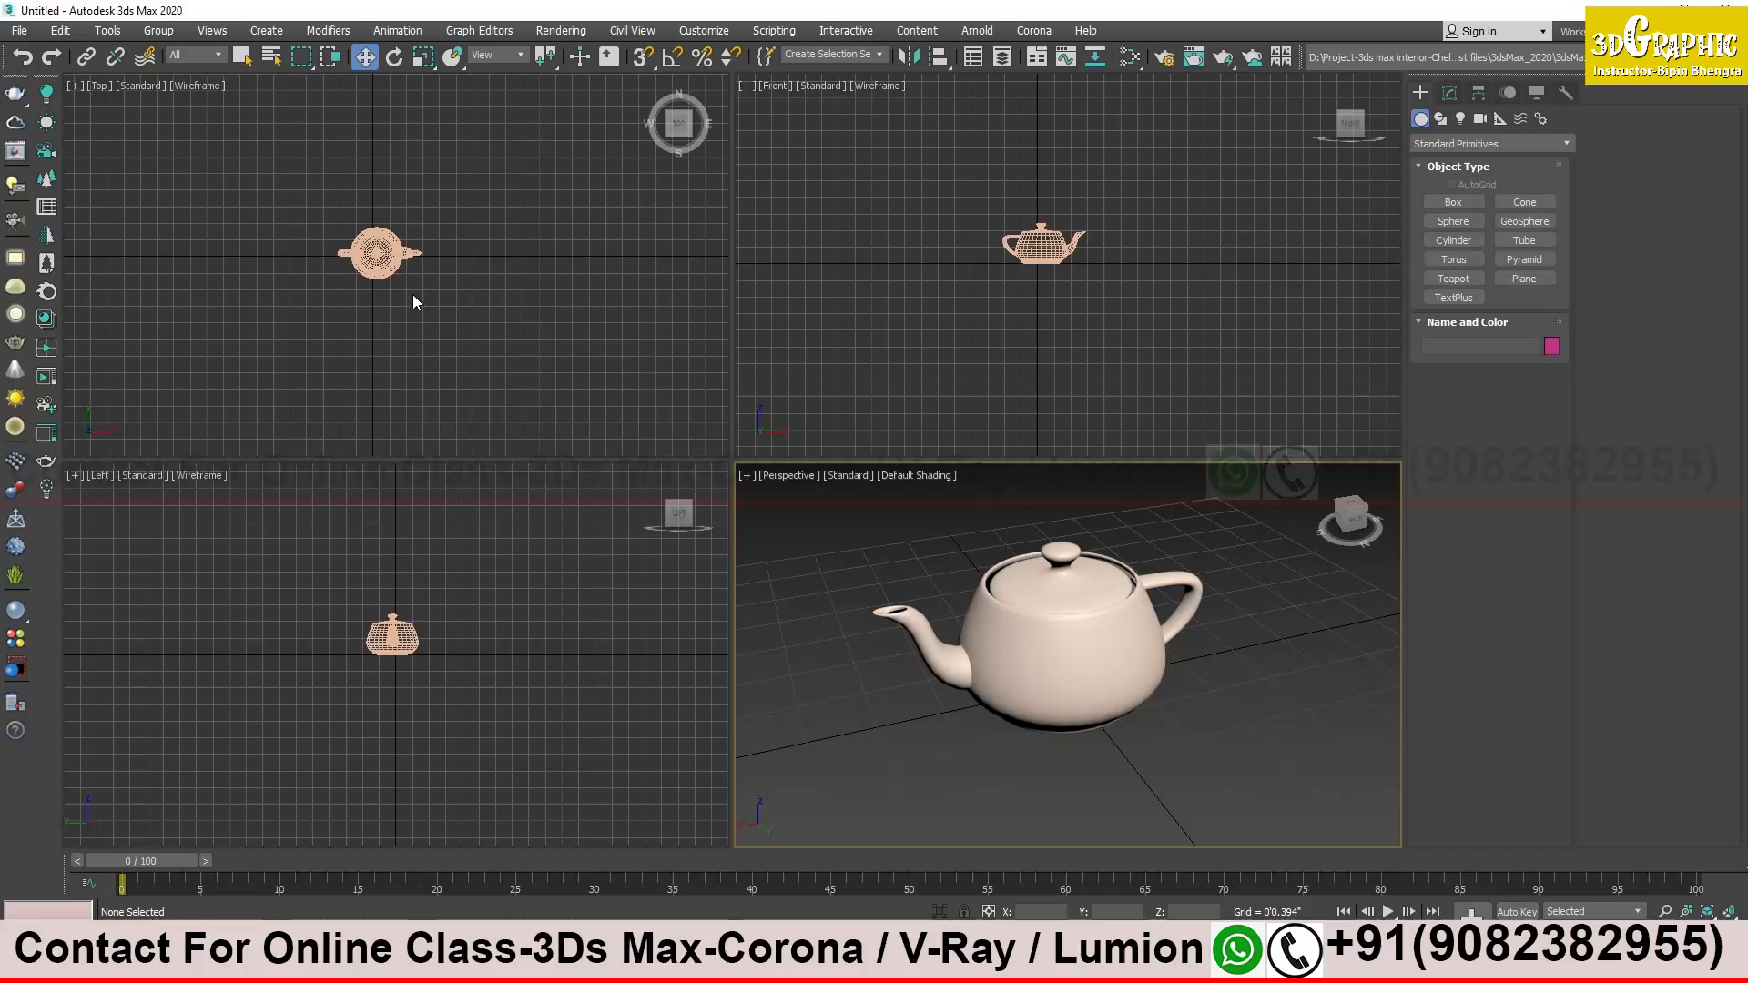
pyautogui.scroll(5, 406, 285)
pyautogui.moveTo(406, 286); pyautogui.dragTo(519, 291, button='middle')
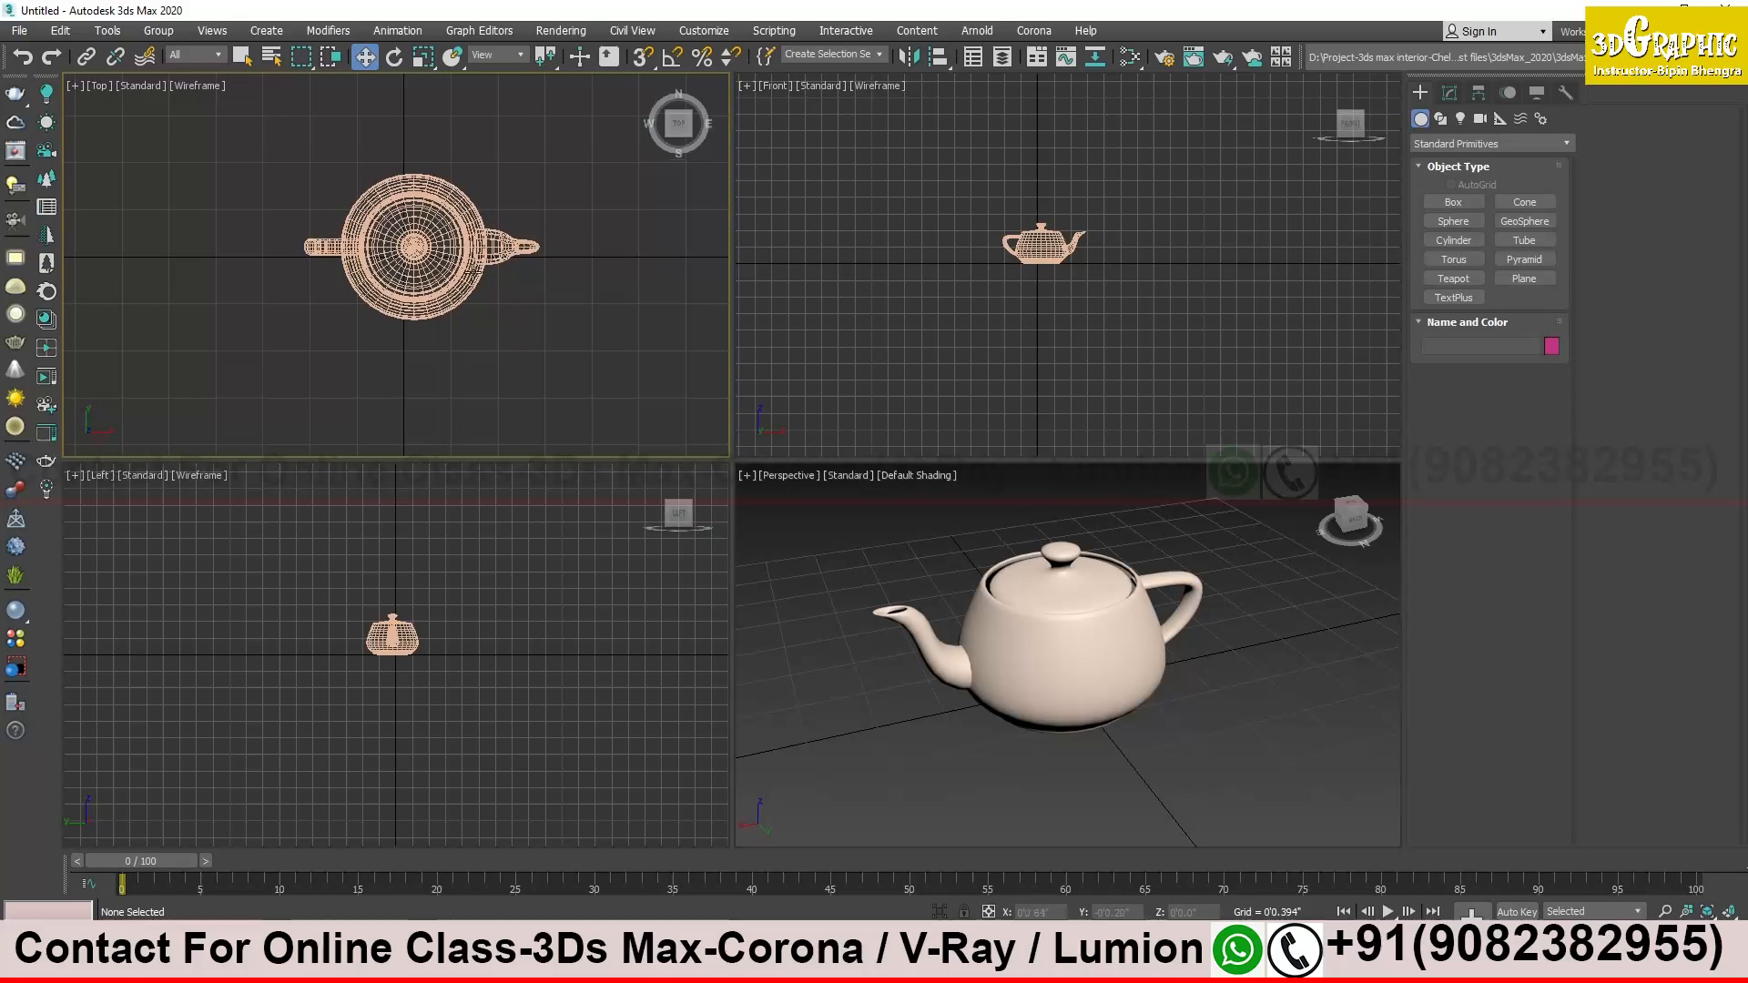
pyautogui.click(452, 253)
pyautogui.scroll(5, 1034, 291)
pyautogui.moveTo(1034, 291); pyautogui.dragTo(991, 352, button='middle')
pyautogui.moveTo(484, 587); pyautogui.dragTo(519, 594, button='middle')
pyautogui.scroll(3, 483, 600)
pyautogui.scroll(5, 455, 623)
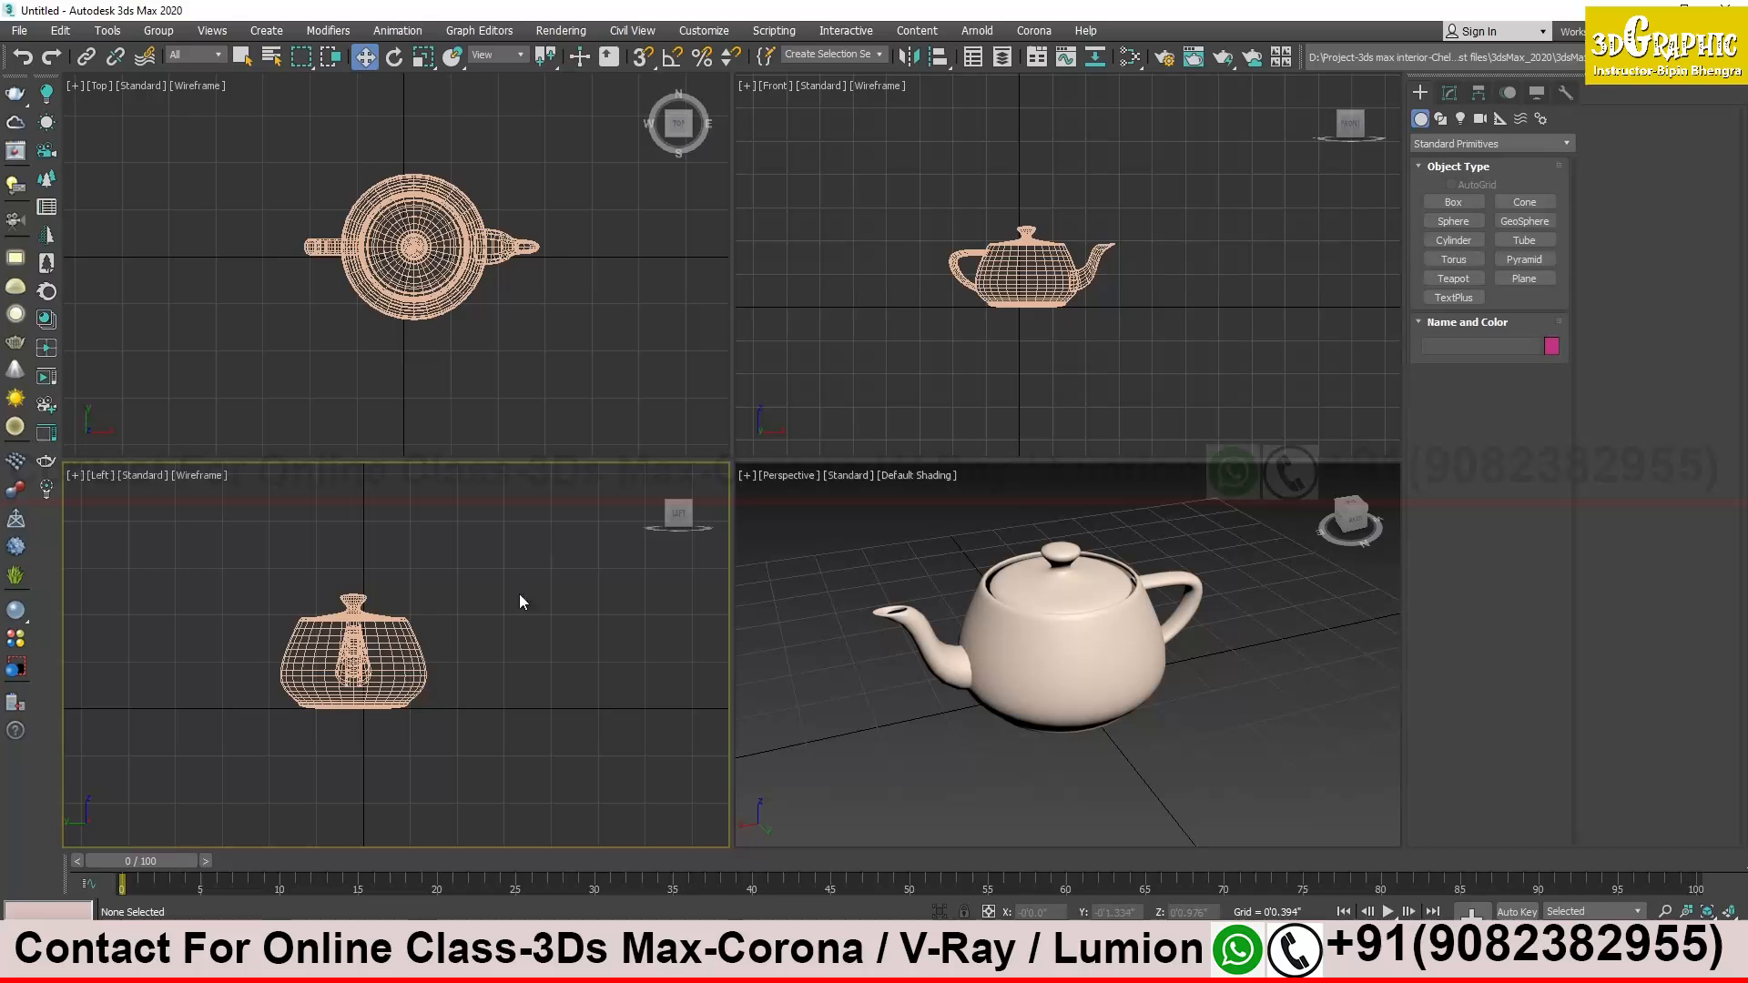
pyautogui.moveTo(905, 685); pyautogui.dragTo(890, 642, button='middle')
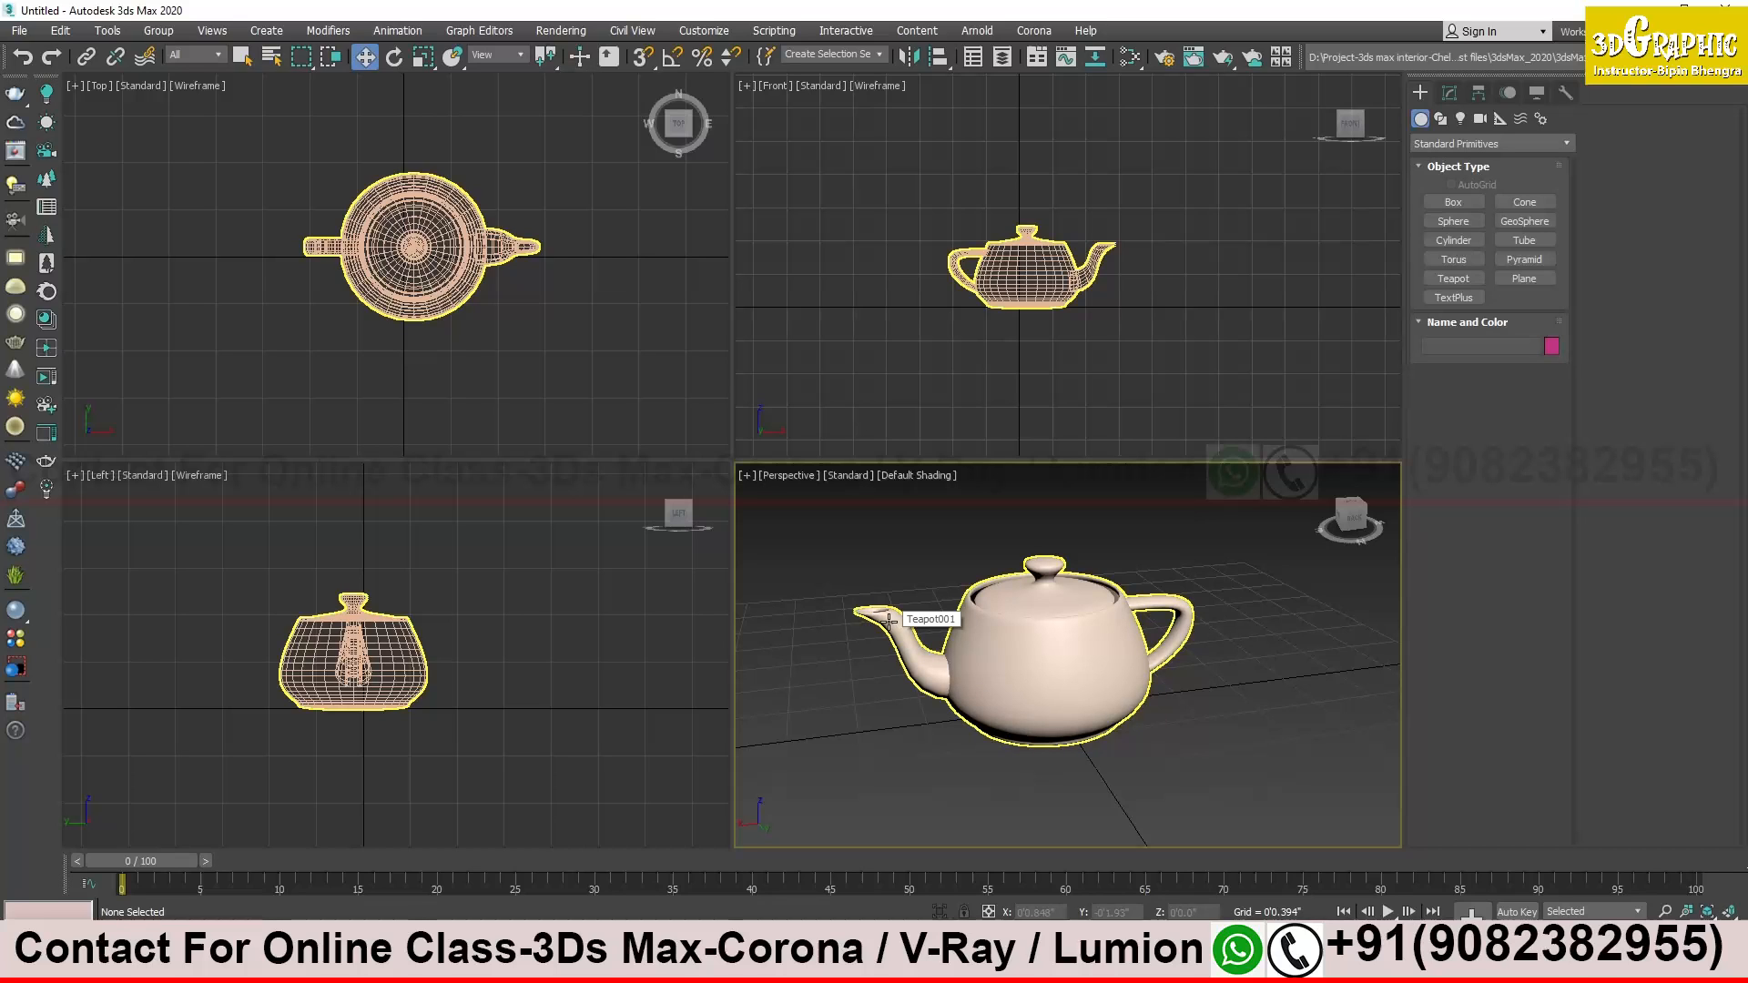
pyautogui.keyDown('alt'); pyautogui.moveTo(968, 670); pyautogui.dragTo(1028, 662, button='middle'); pyautogui.keyUp('alt')
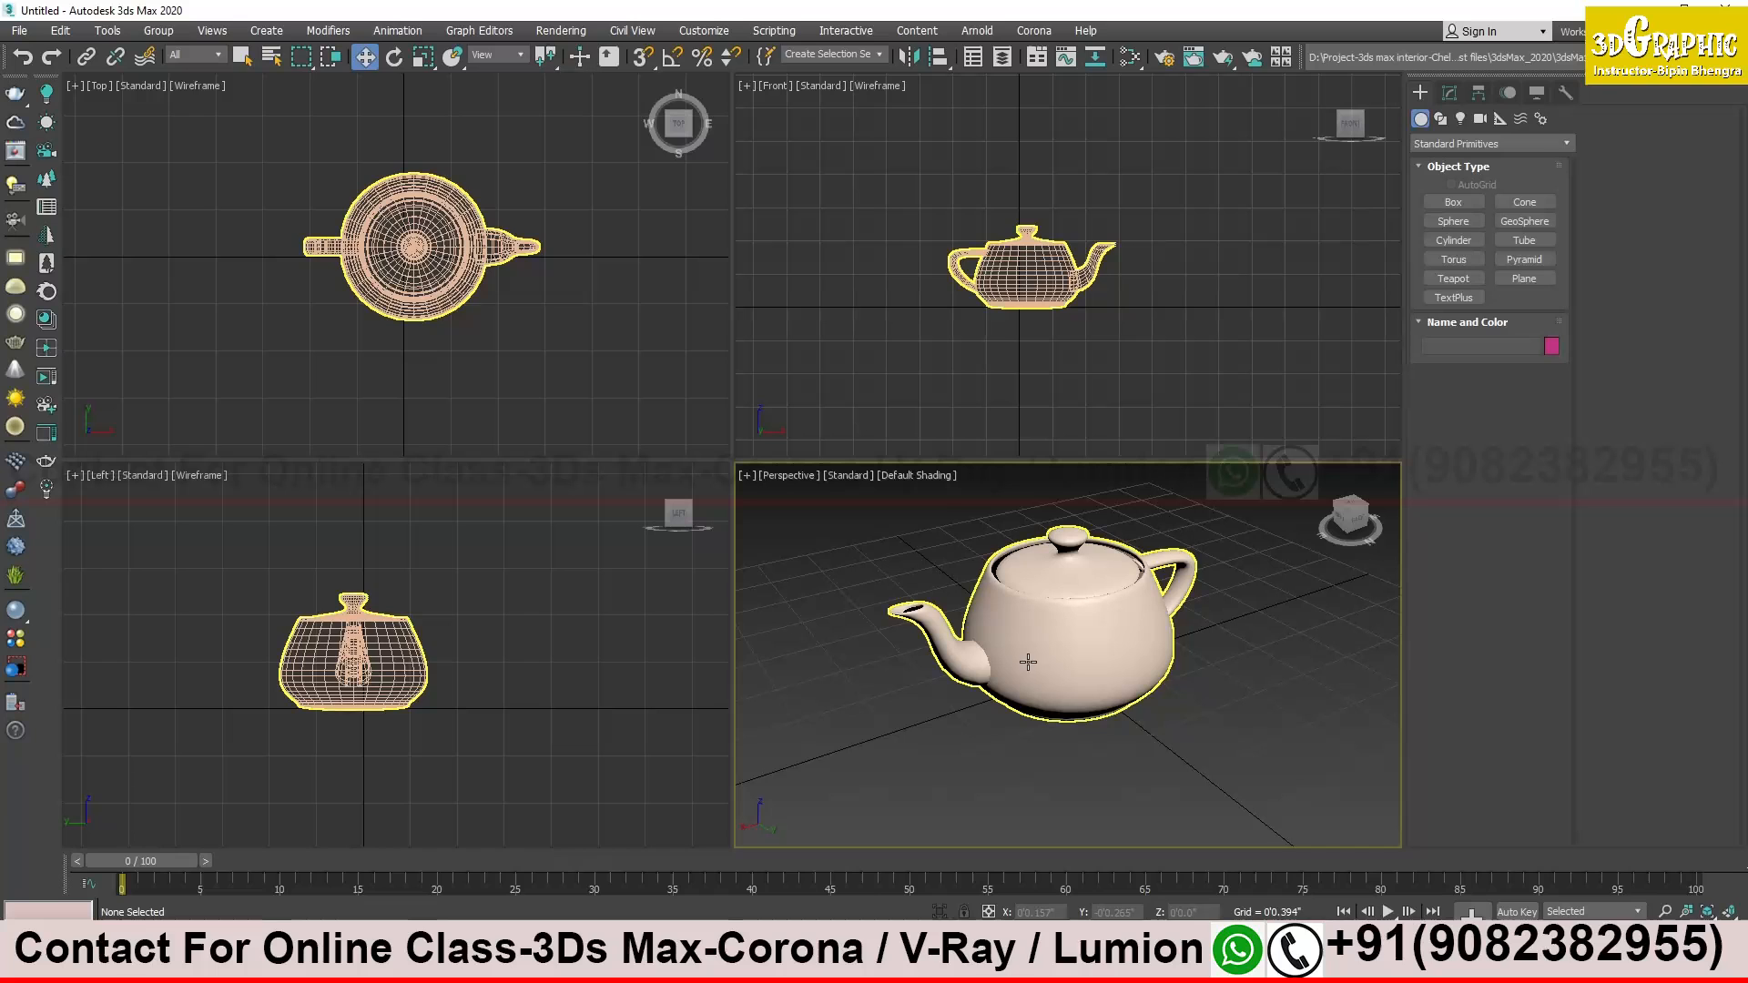
pyautogui.moveTo(980, 639)
pyautogui.keyDown('alt'); pyautogui.mouseDown(button='middle')
pyautogui.moveTo(996, 632)
pyautogui.moveTo(931, 615)
pyautogui.moveTo(976, 604)
pyautogui.moveTo(1038, 652)
pyautogui.moveTo(973, 633)
pyautogui.mouseUp(button='middle'); pyautogui.keyUp('alt')
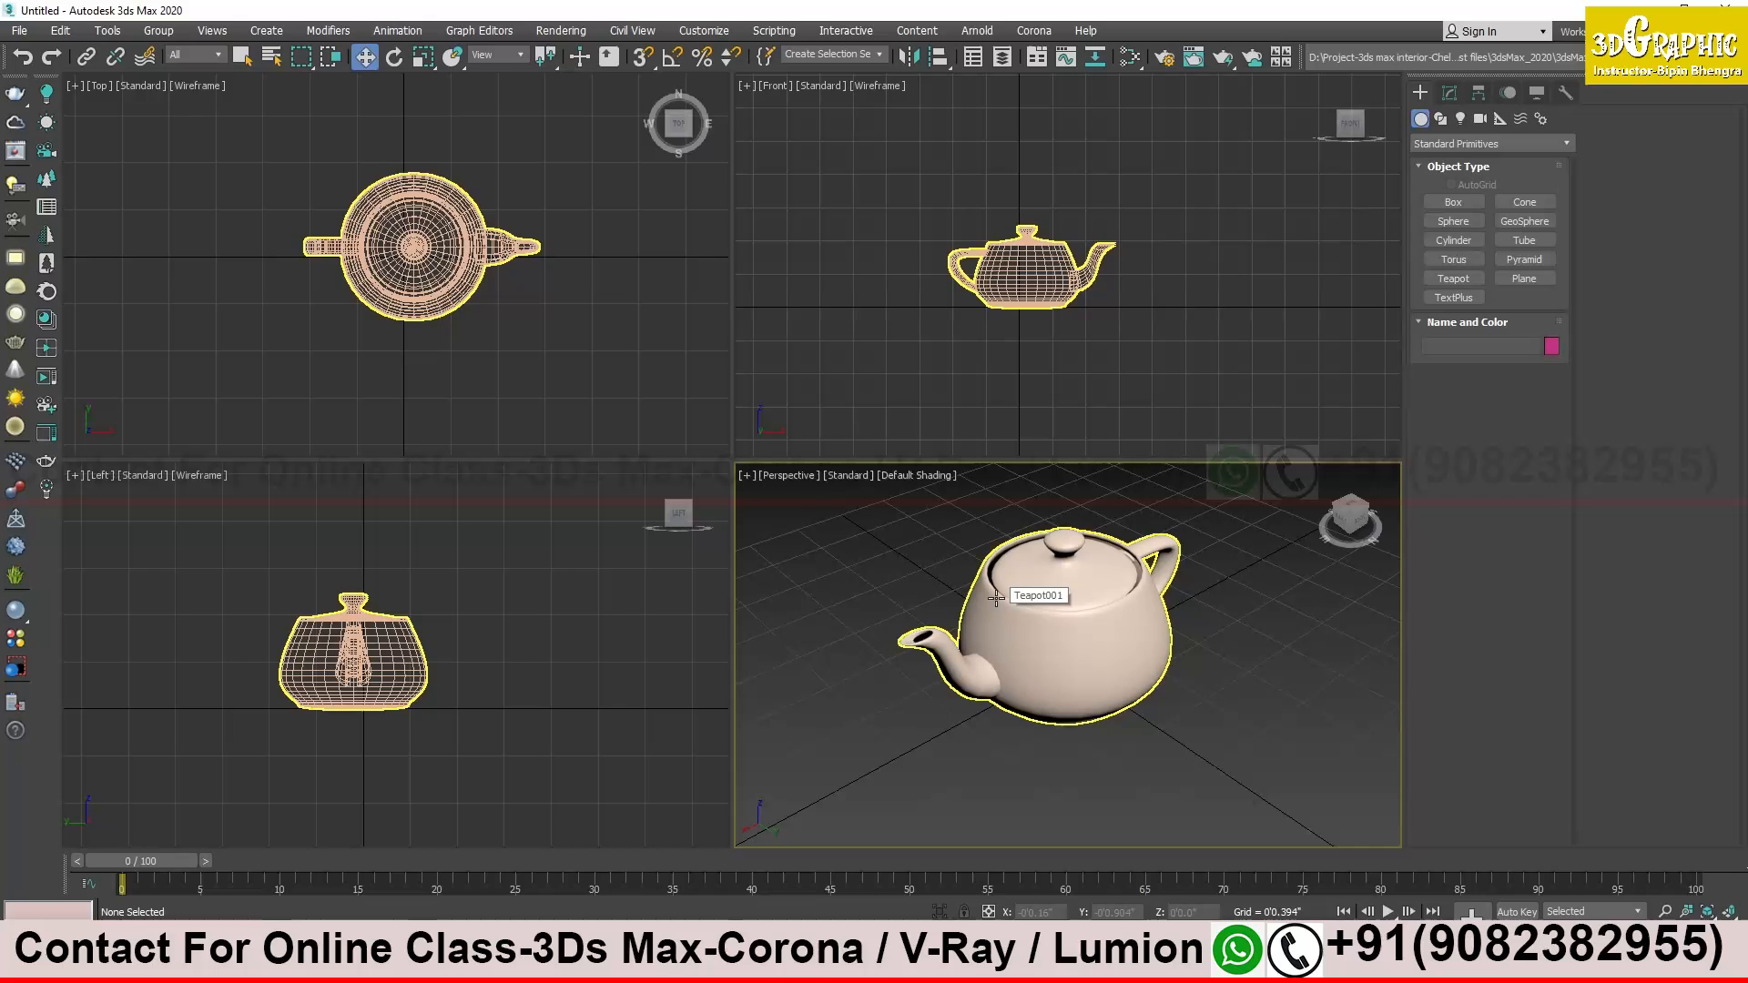
pyautogui.moveTo(987, 605); pyautogui.dragTo(1113, 605, button='middle')
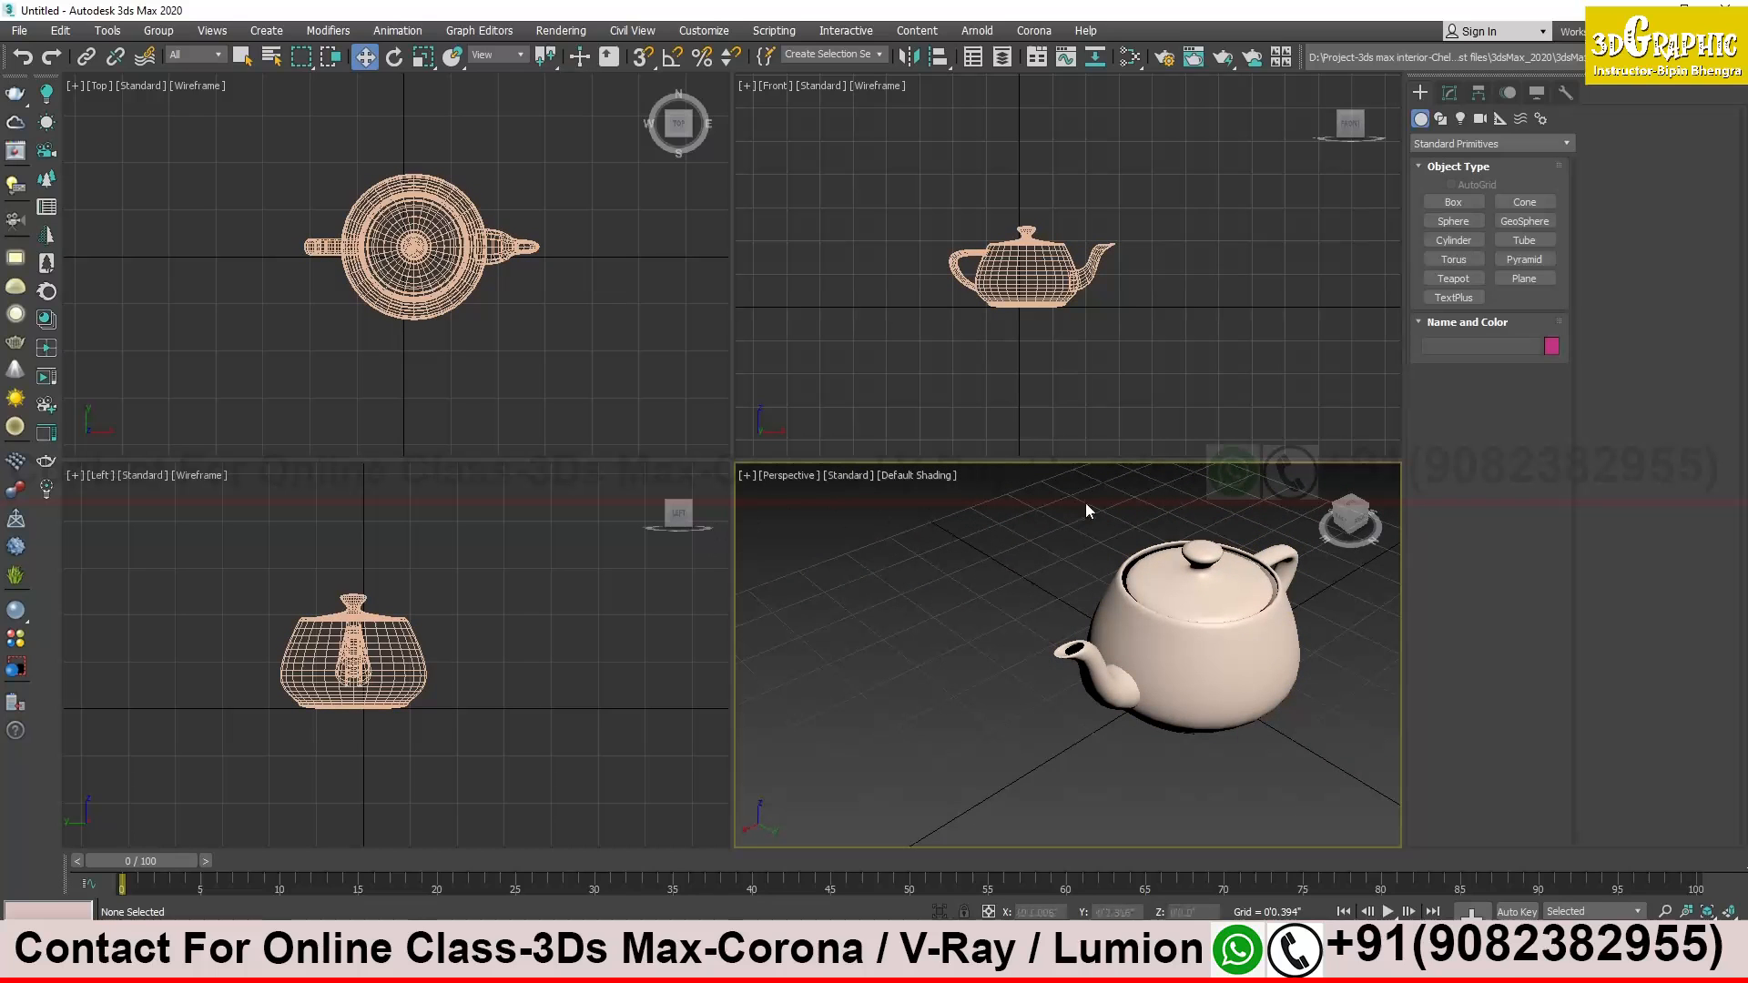
pyautogui.moveTo(1118, 587); pyautogui.dragTo(1020, 633, button='middle')
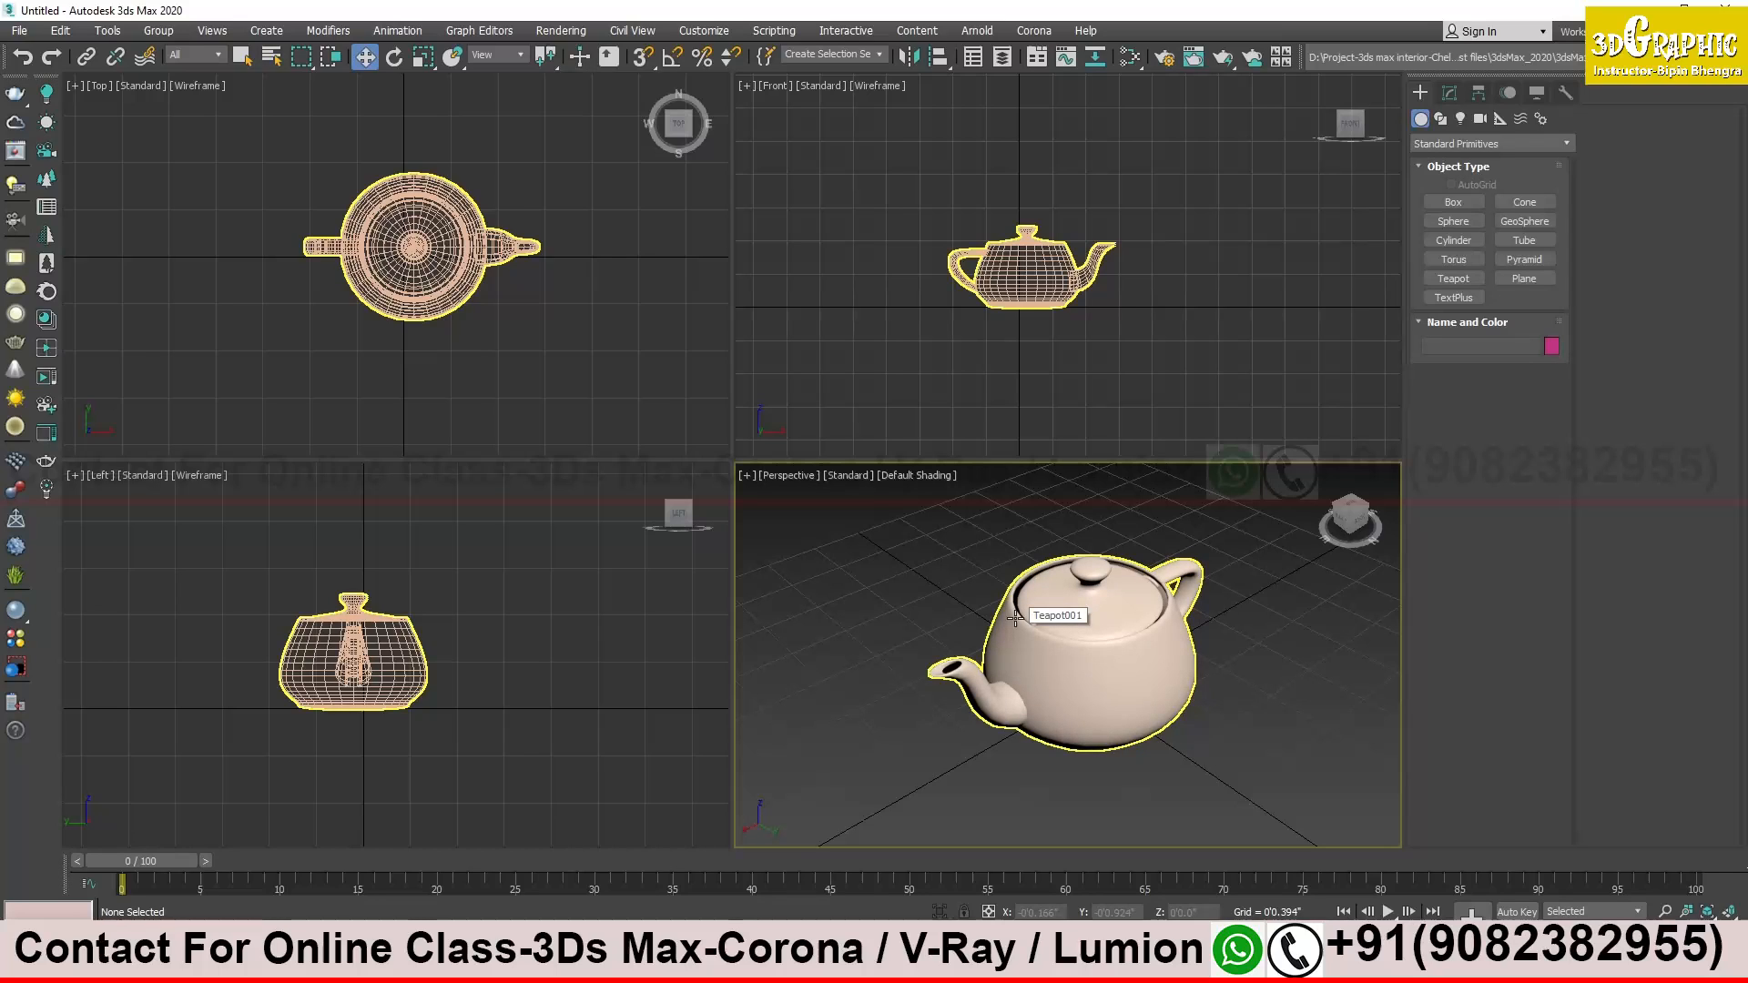
pyautogui.moveTo(1015, 618); pyautogui.dragTo(937, 627, button='middle')
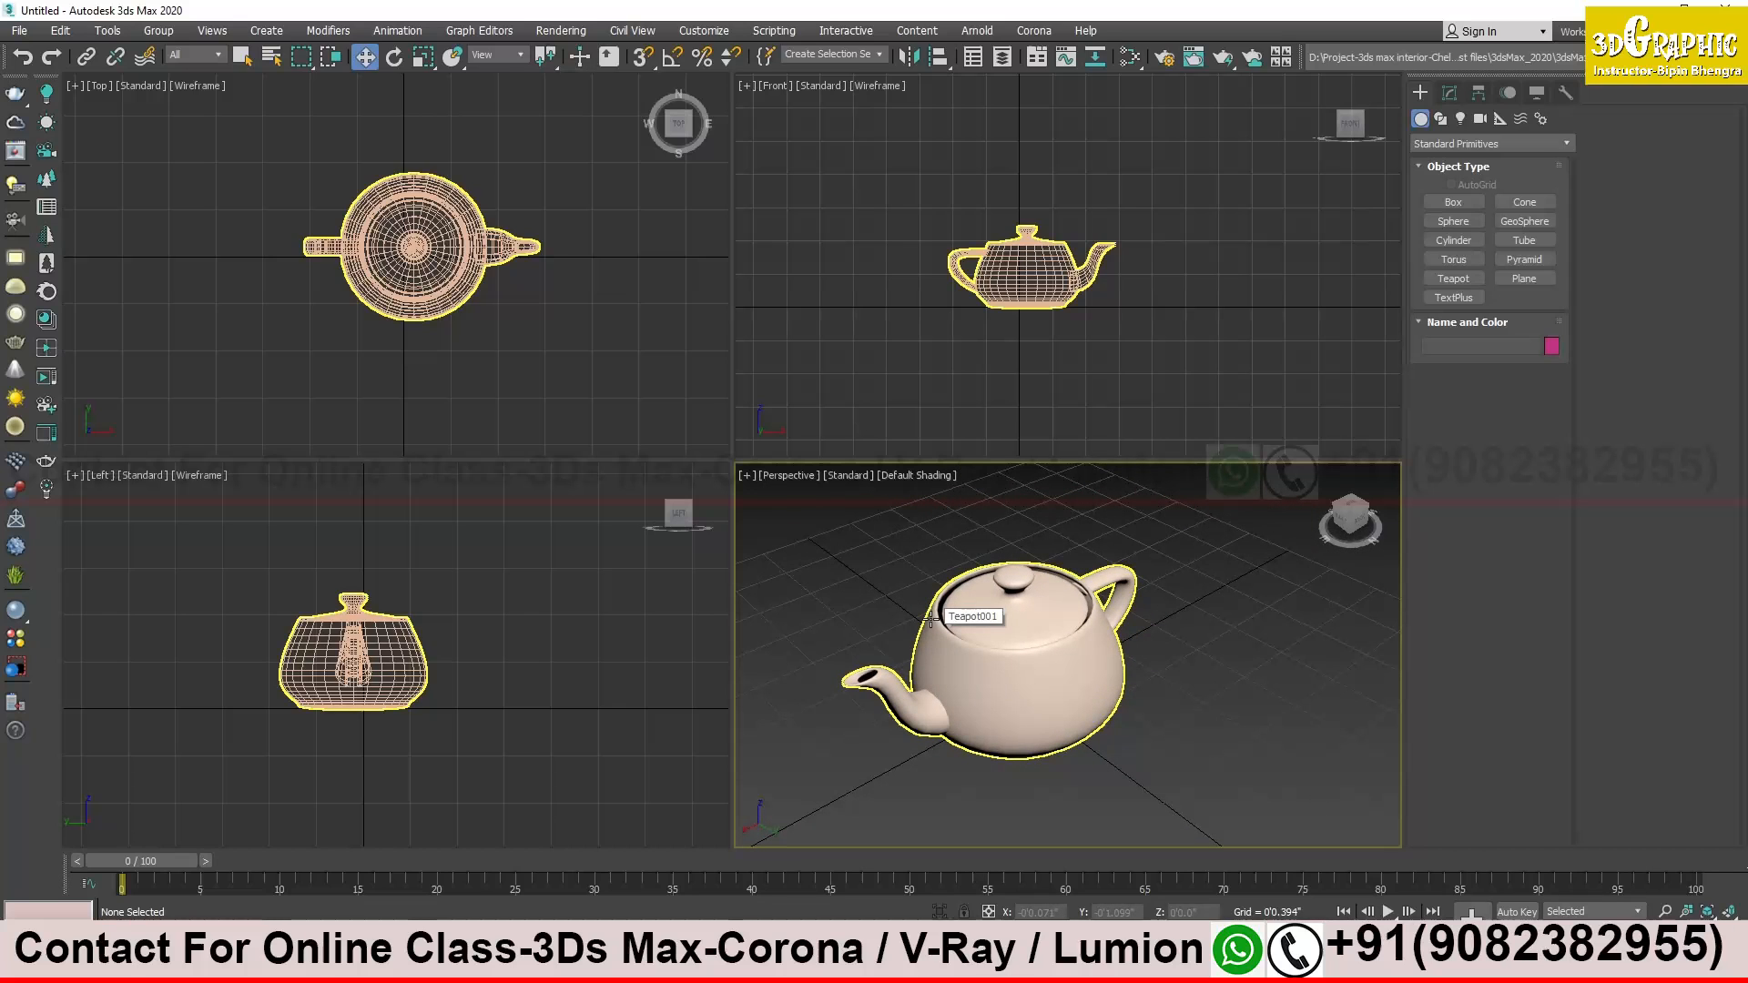
pyautogui.click(923, 588)
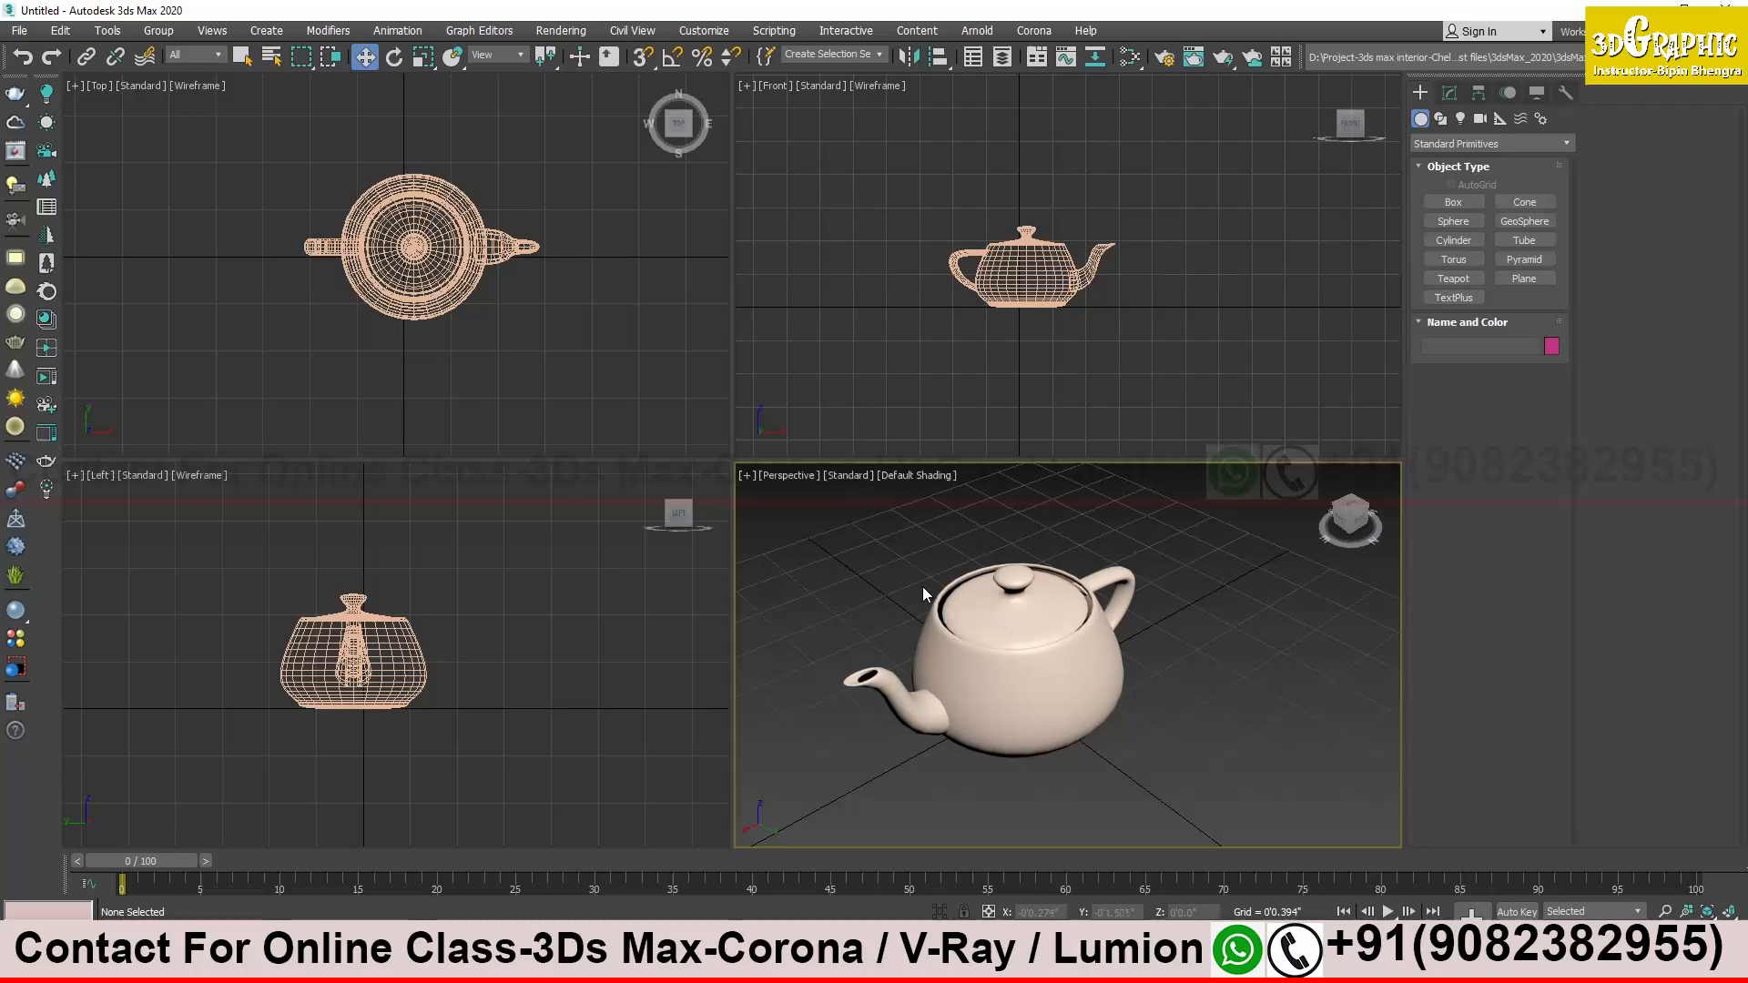
pyautogui.rightClick(922, 587)
pyautogui.rightClick(888, 583)
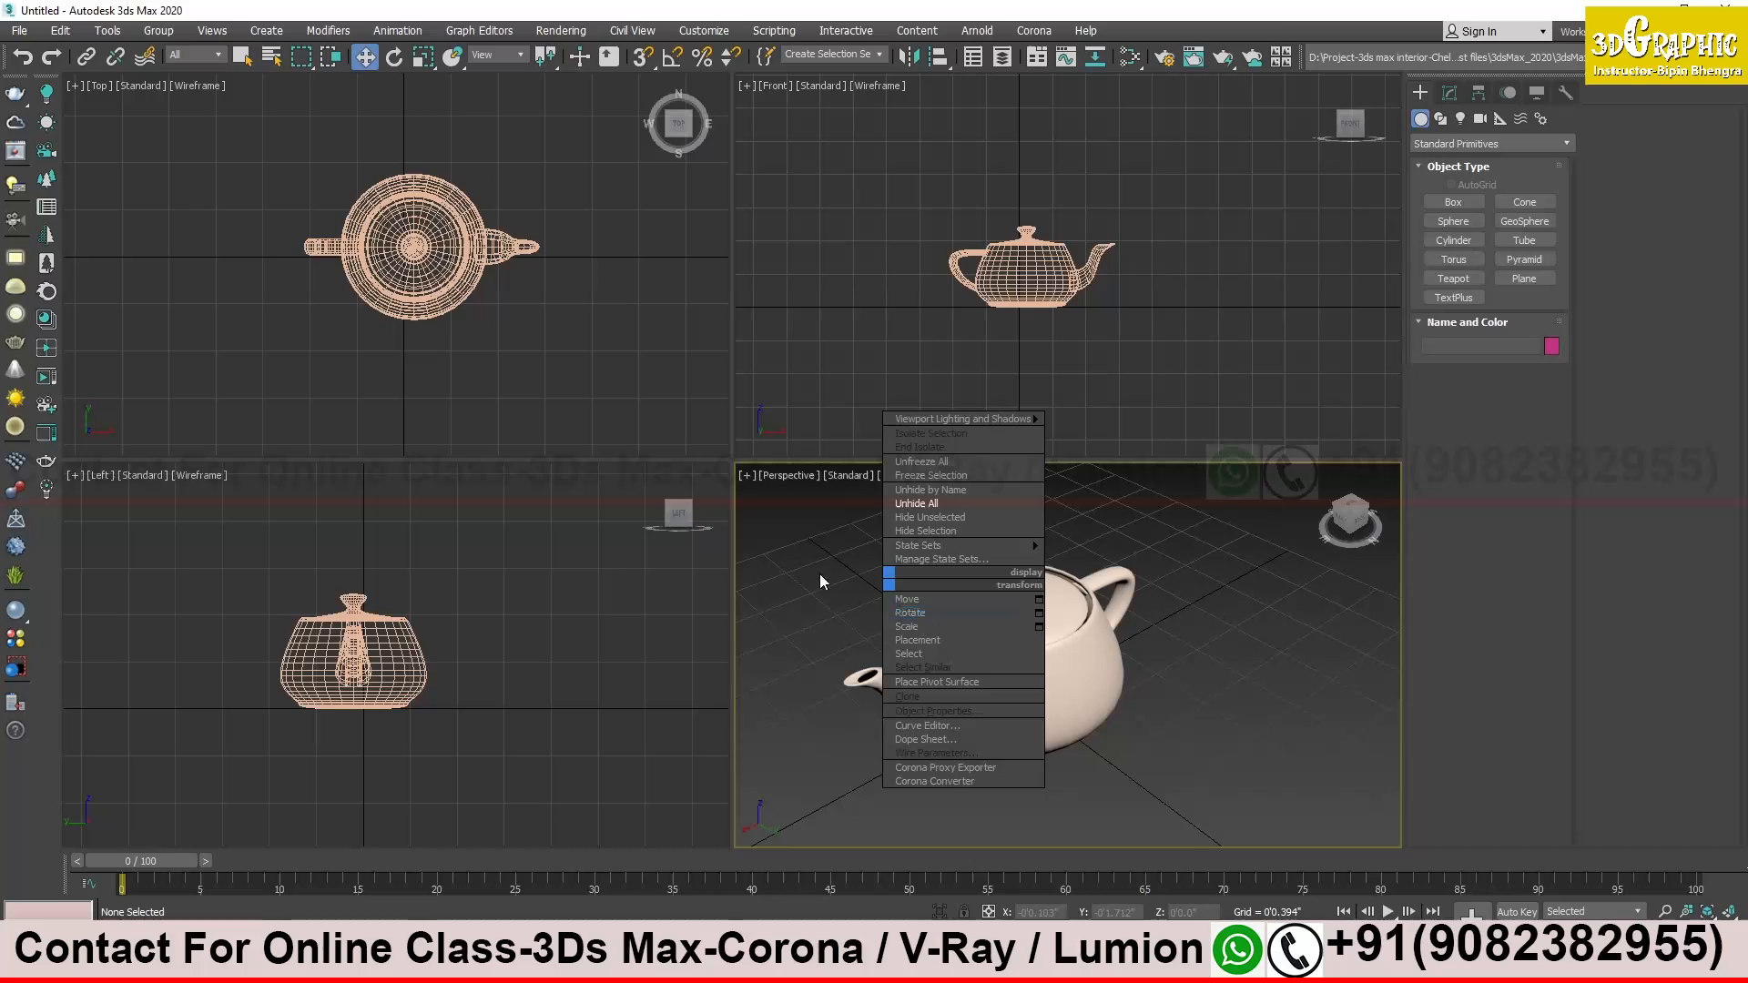
pyautogui.click(852, 579)
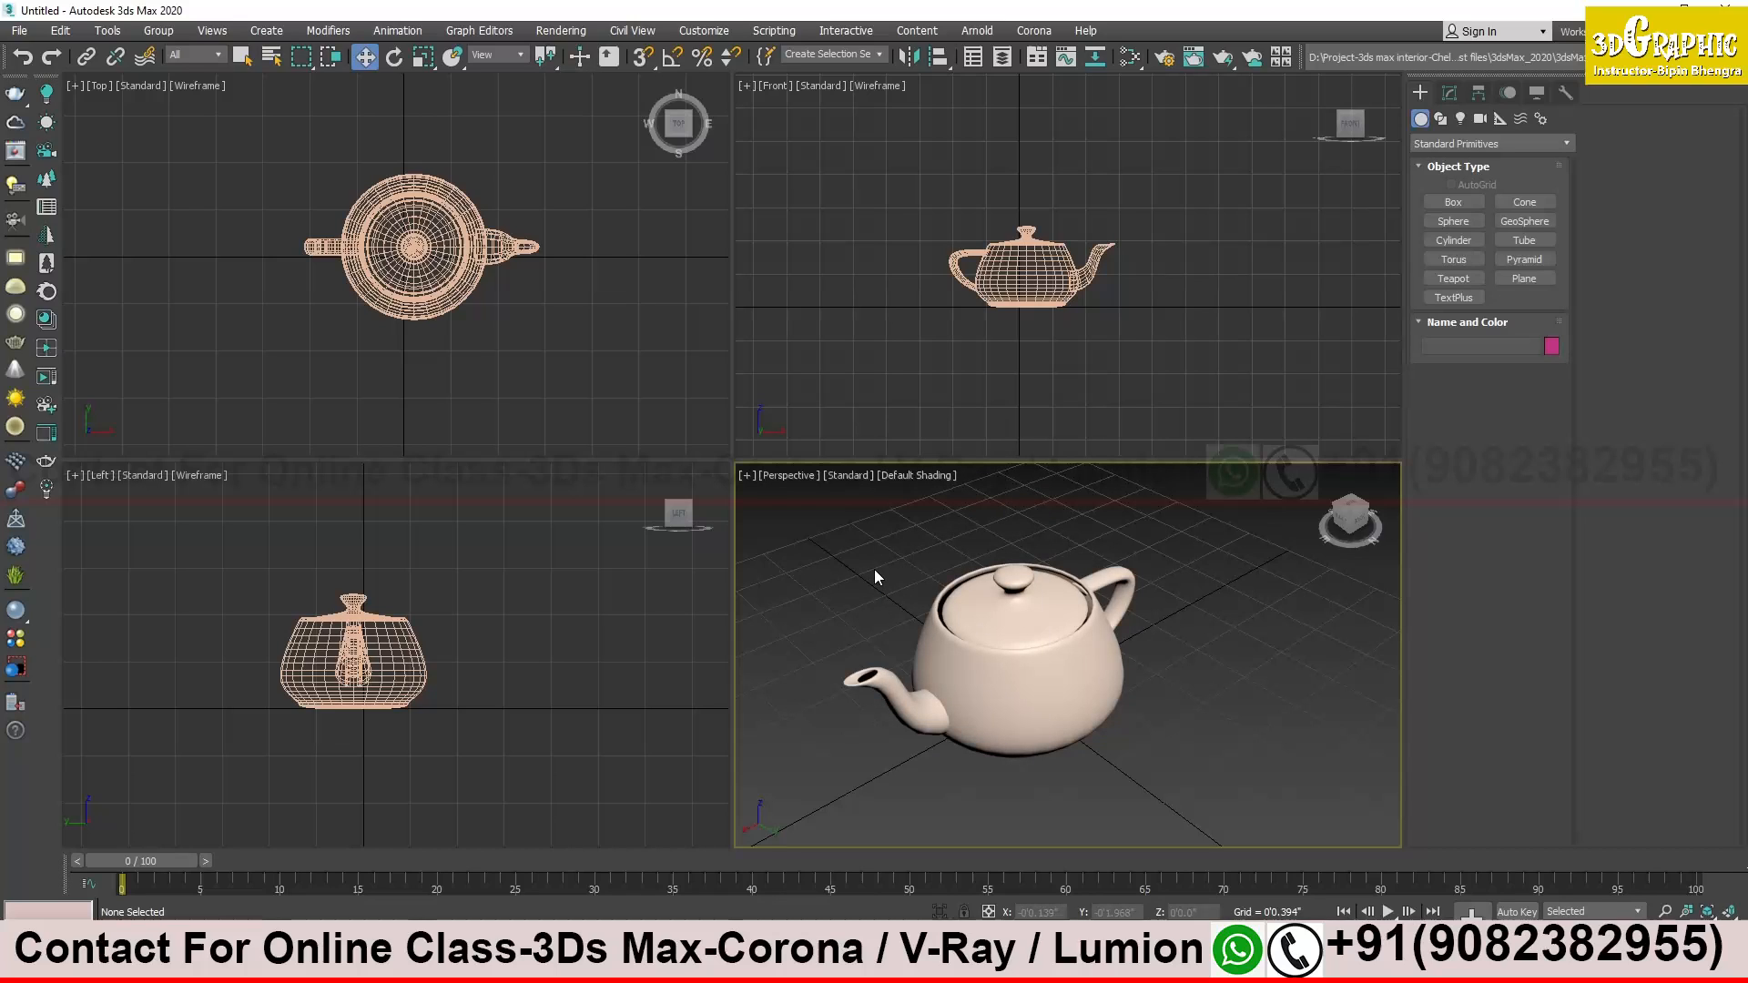
pyautogui.rightClick(877, 576)
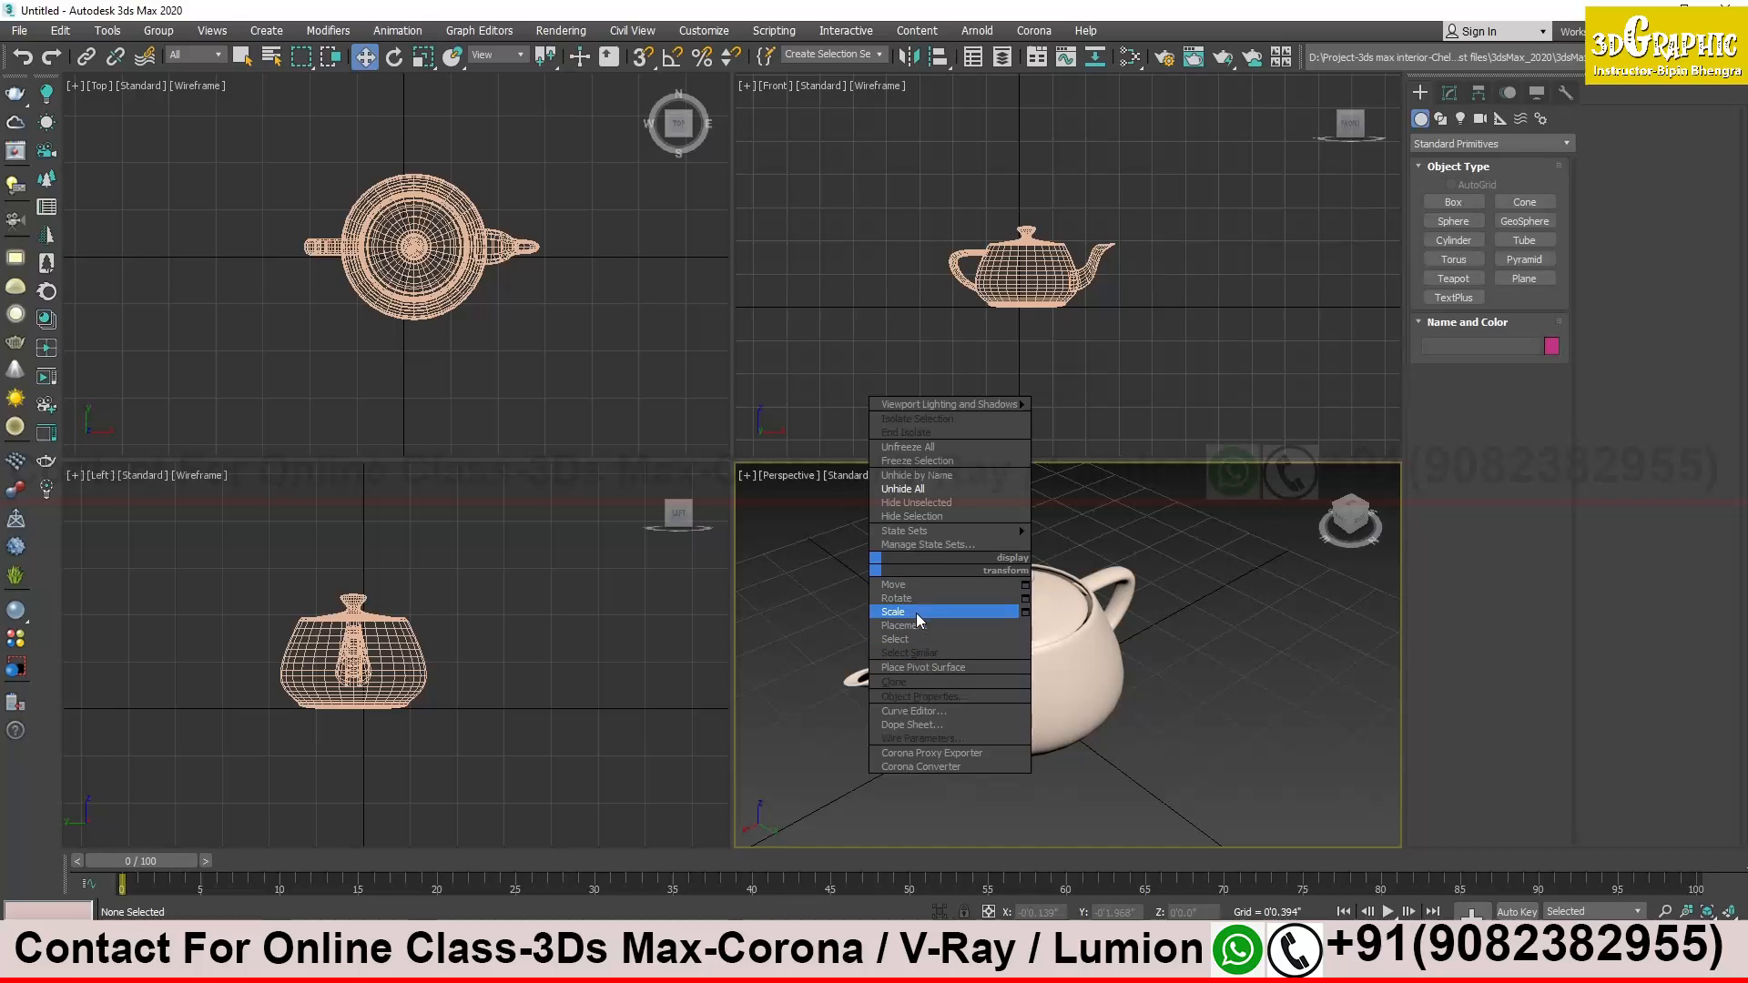
pyautogui.click(823, 593)
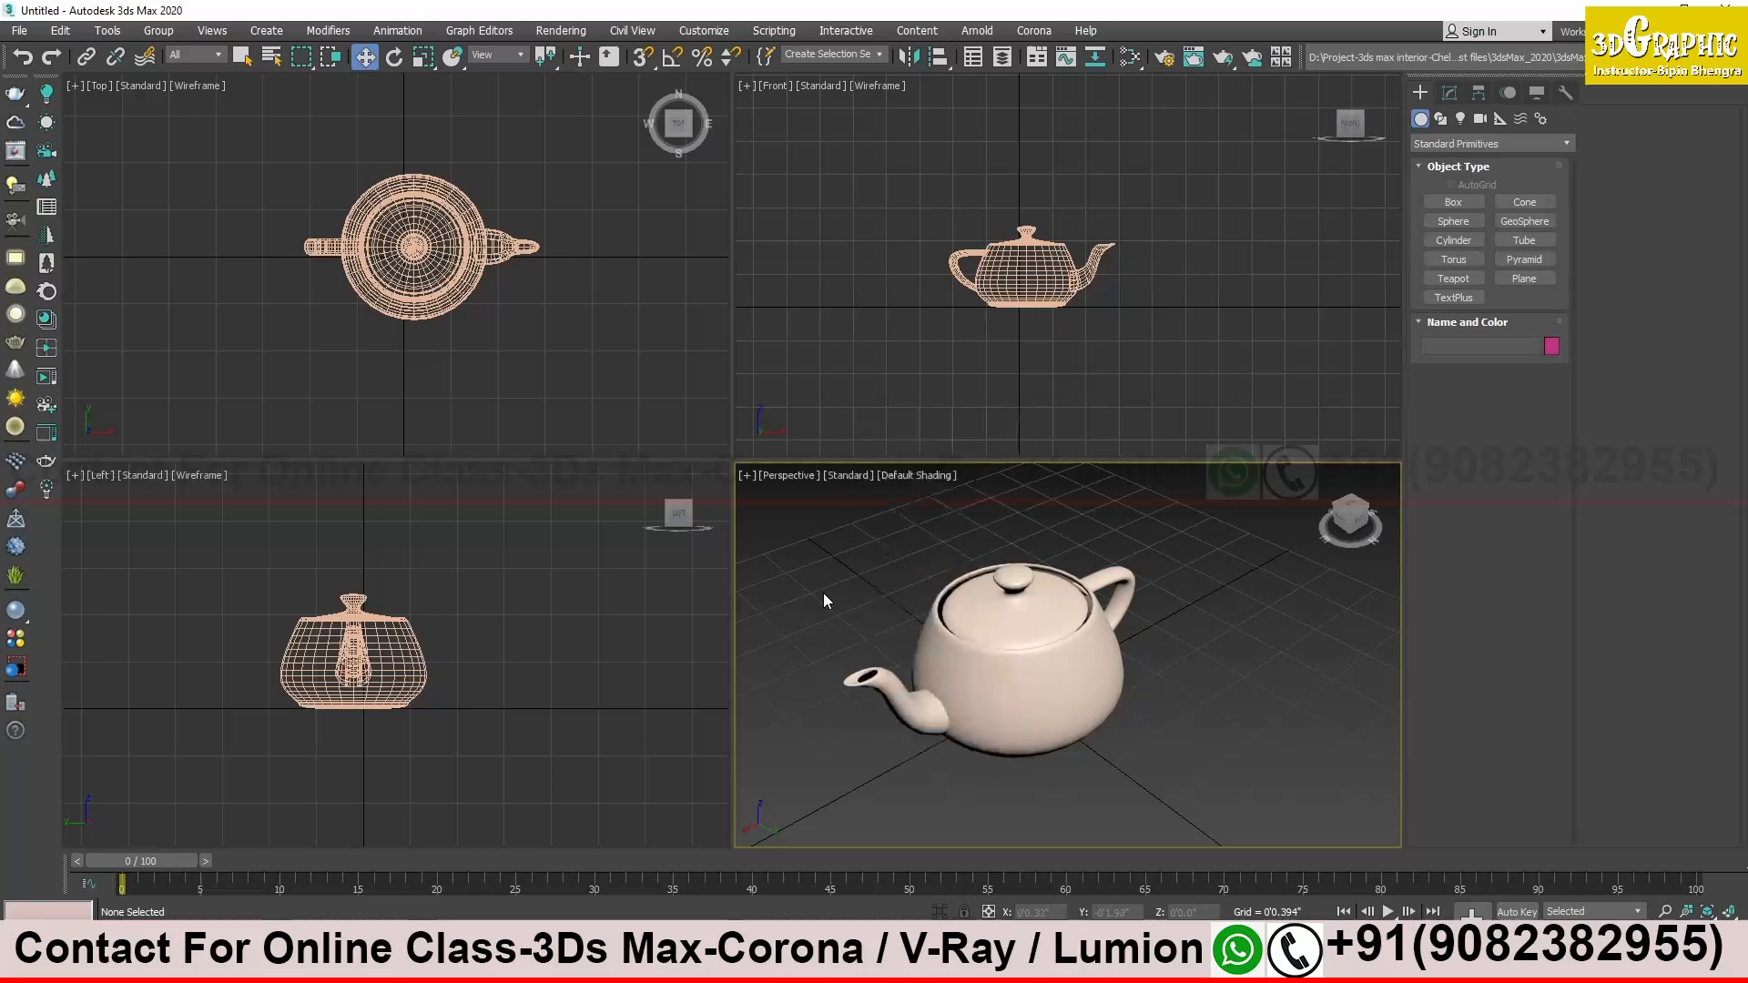
pyautogui.click(943, 597)
pyautogui.click(892, 597)
pyautogui.moveTo(889, 583)
pyautogui.mouseDown(button='middle')
pyautogui.moveTo(897, 628)
pyautogui.moveTo(893, 527)
pyautogui.moveTo(1003, 691)
pyautogui.moveTo(815, 696)
pyautogui.moveTo(936, 573)
pyautogui.moveTo(876, 606)
pyautogui.mouseUp(button='middle')
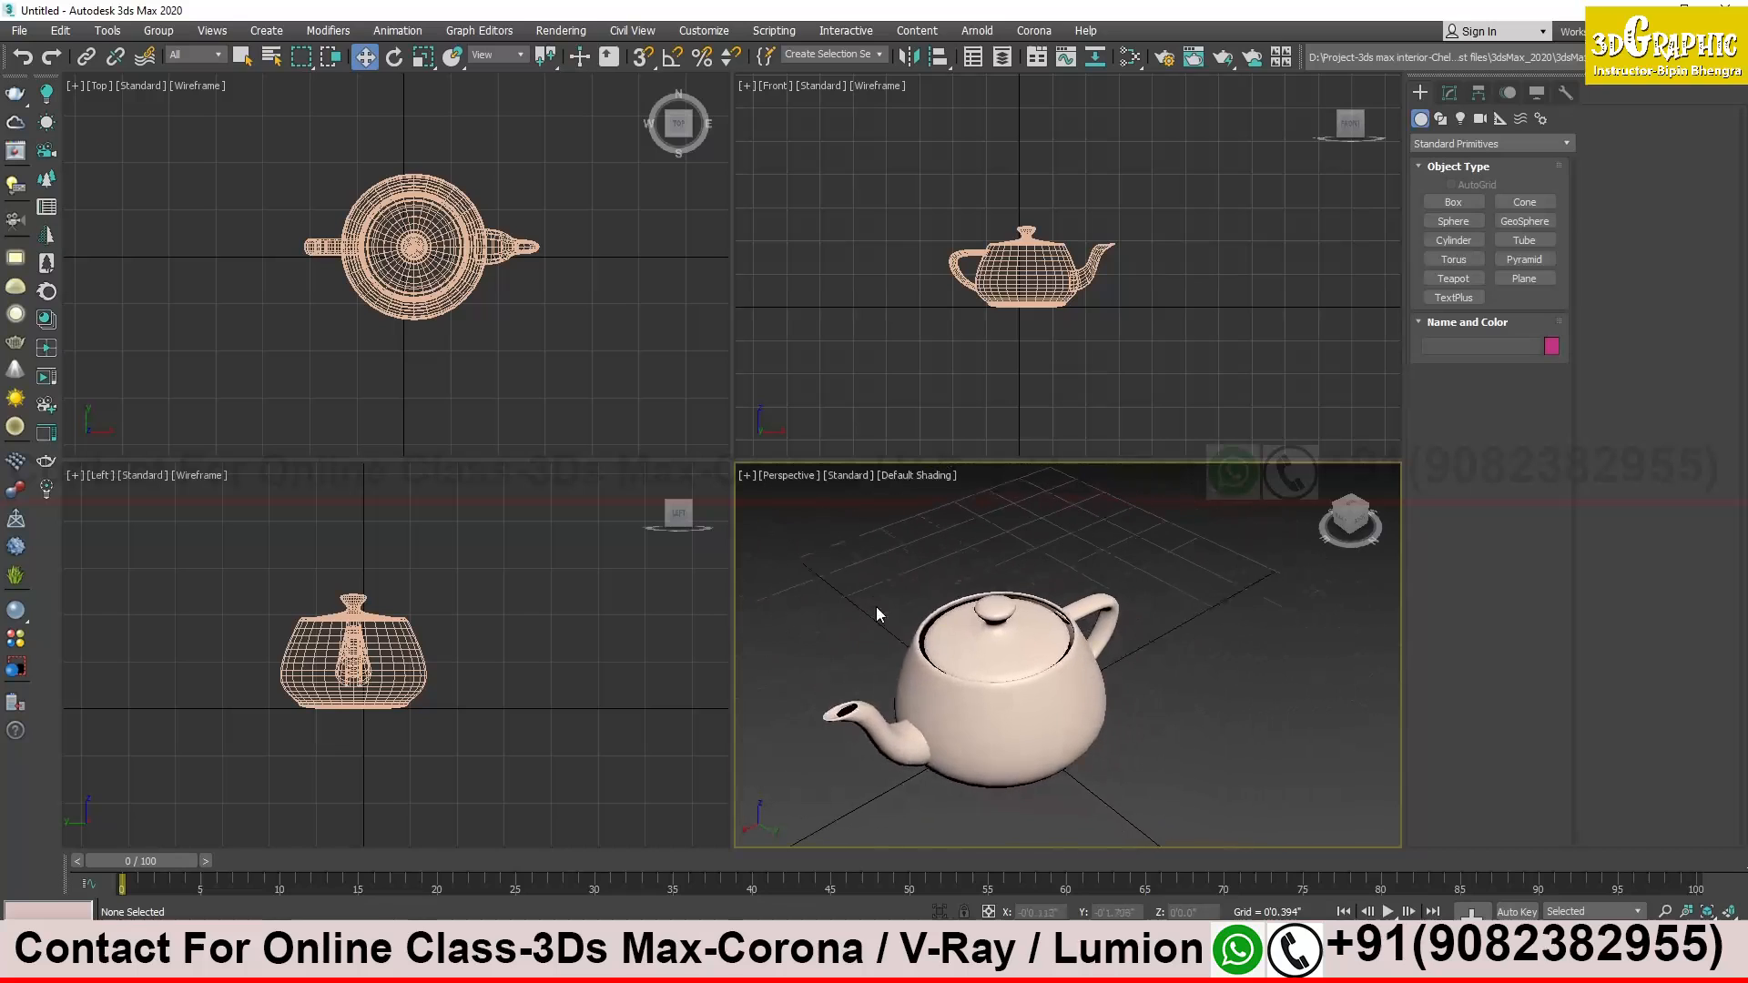
pyautogui.rightClick(830, 562)
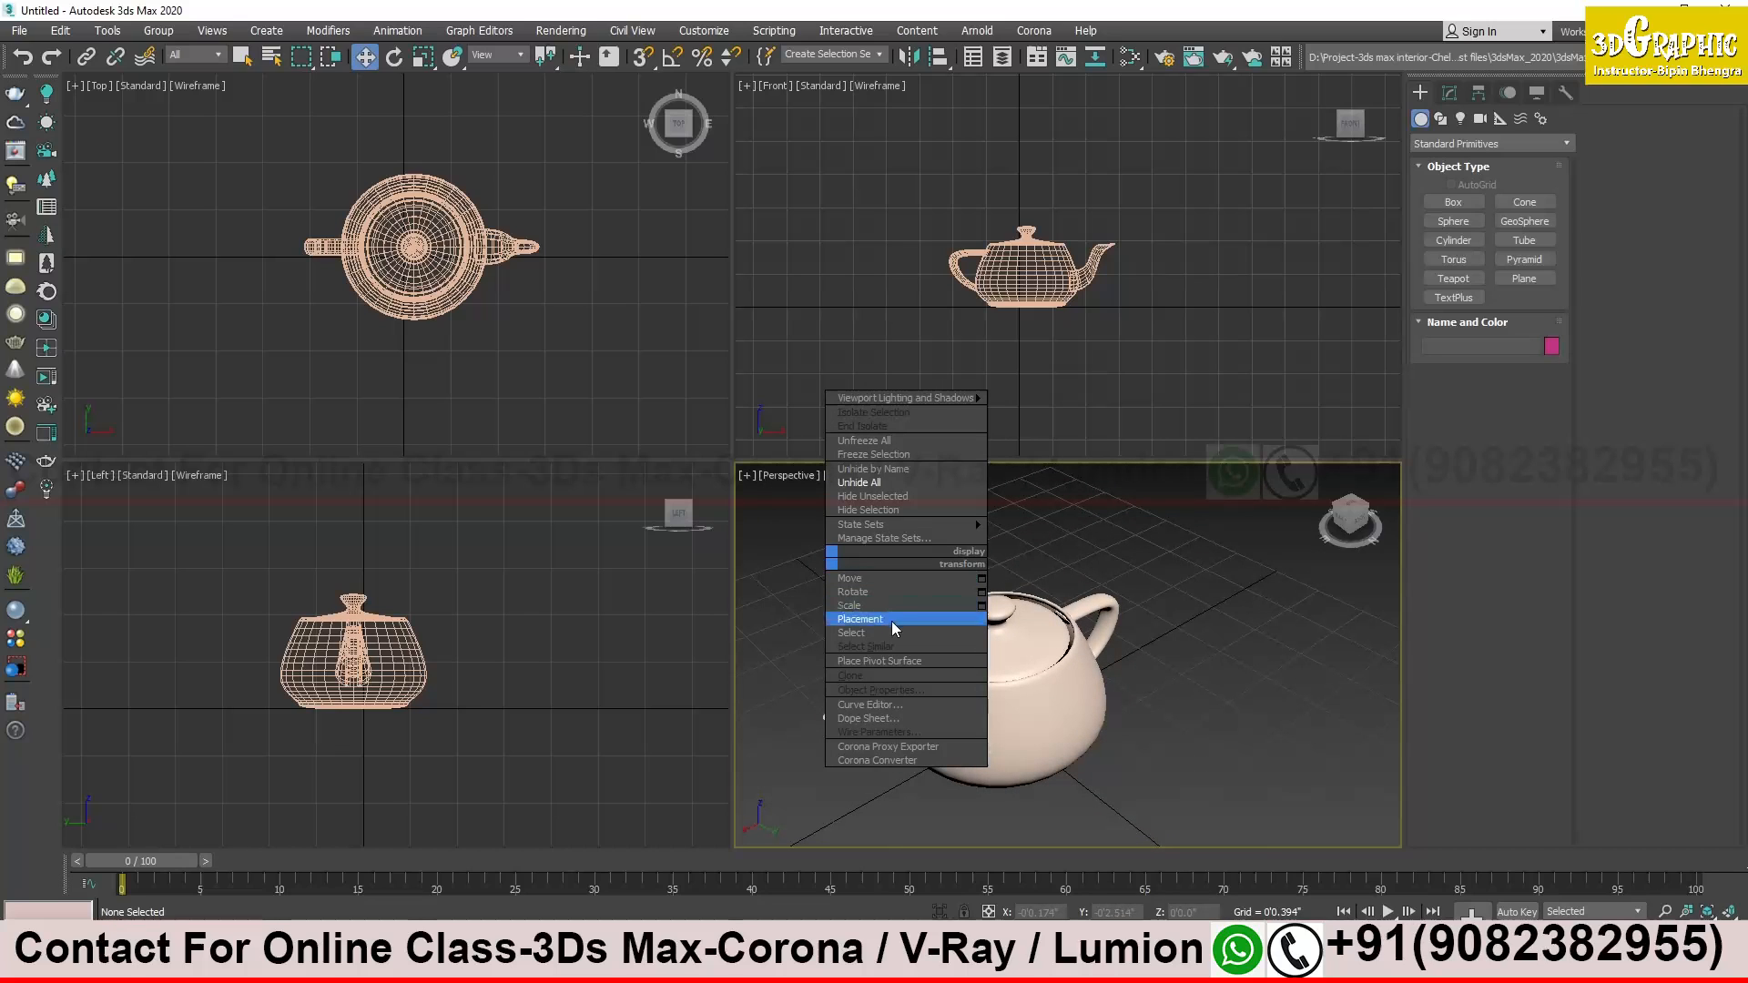
pyautogui.click(880, 583)
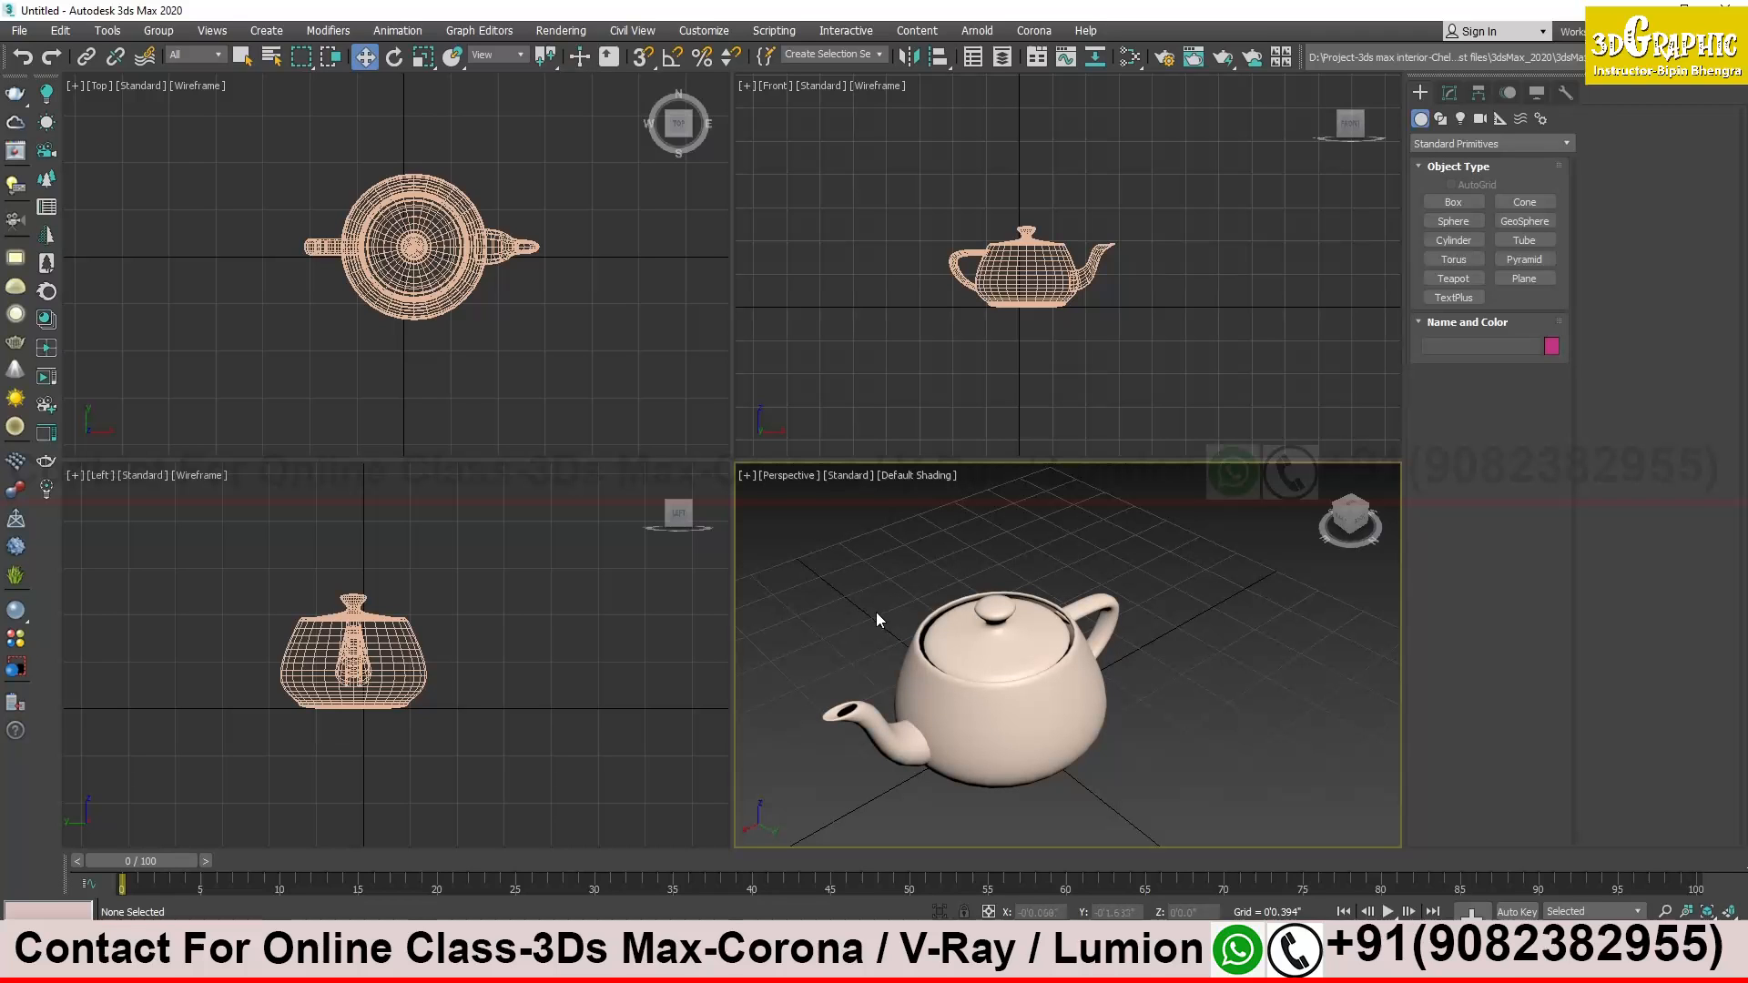
pyautogui.click(926, 697)
pyautogui.click(1215, 672)
pyautogui.click(1090, 707)
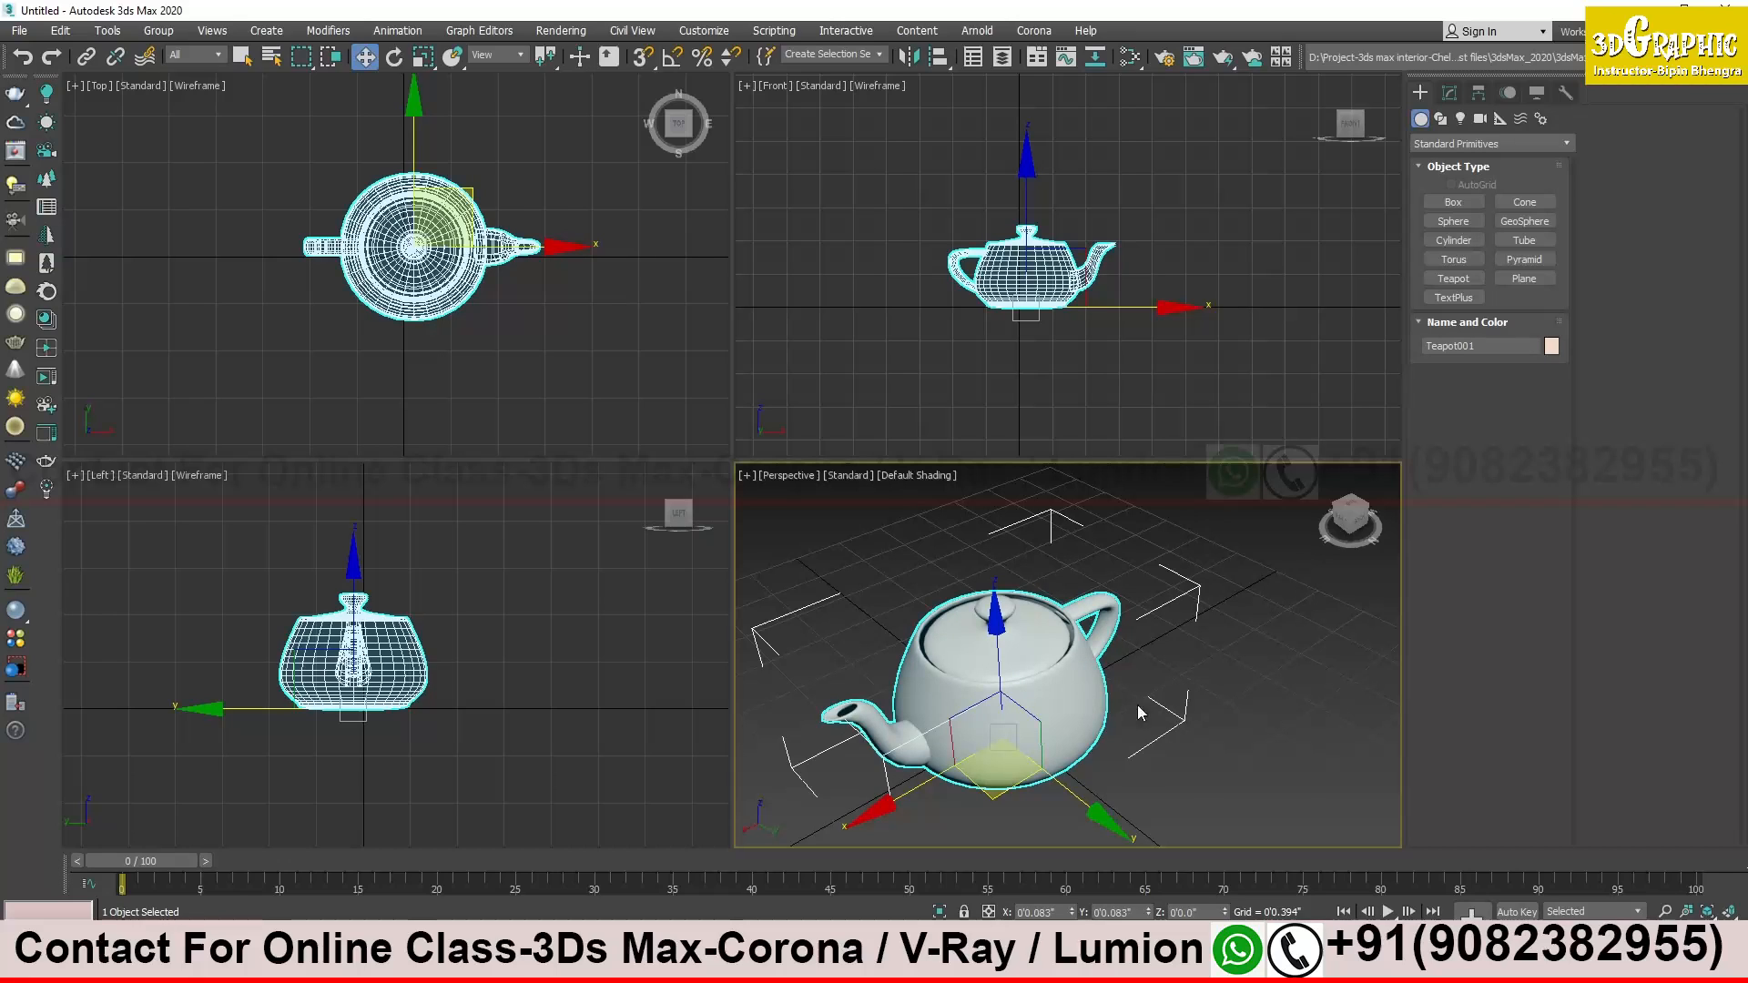
pyautogui.click(1285, 652)
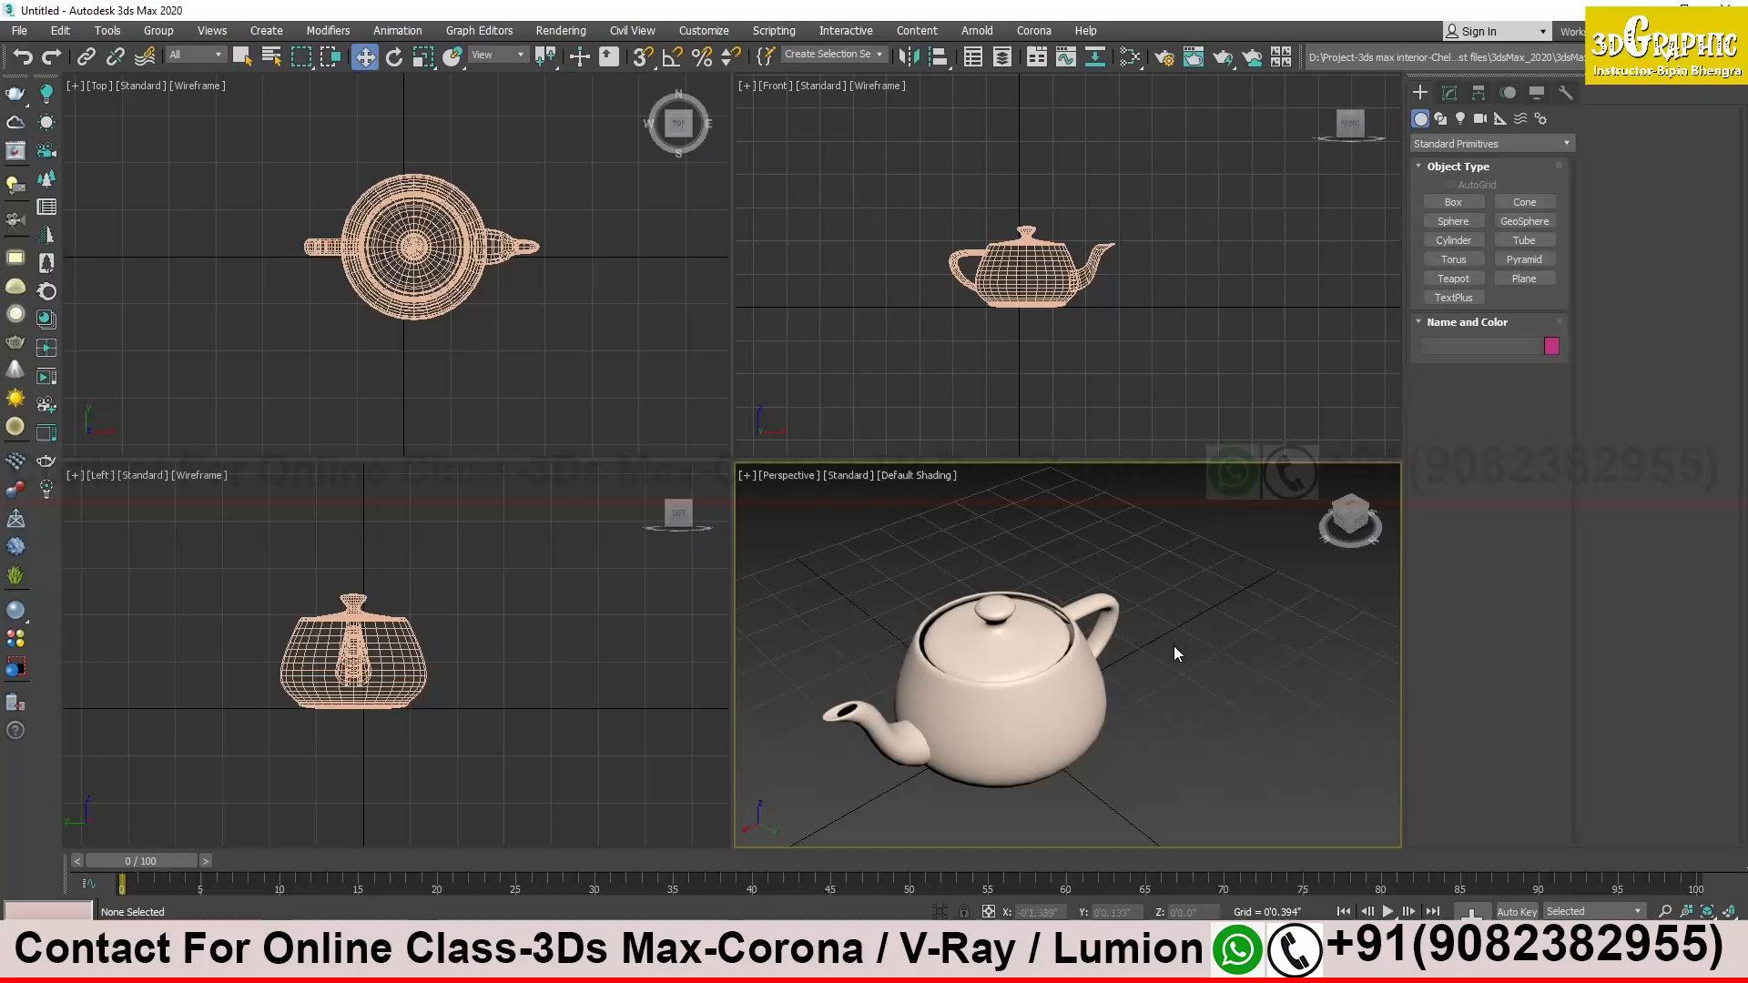
pyautogui.keyDown('alt'); pyautogui.moveTo(1174, 653); pyautogui.dragTo(1172, 661, button='middle'); pyautogui.keyUp('alt')
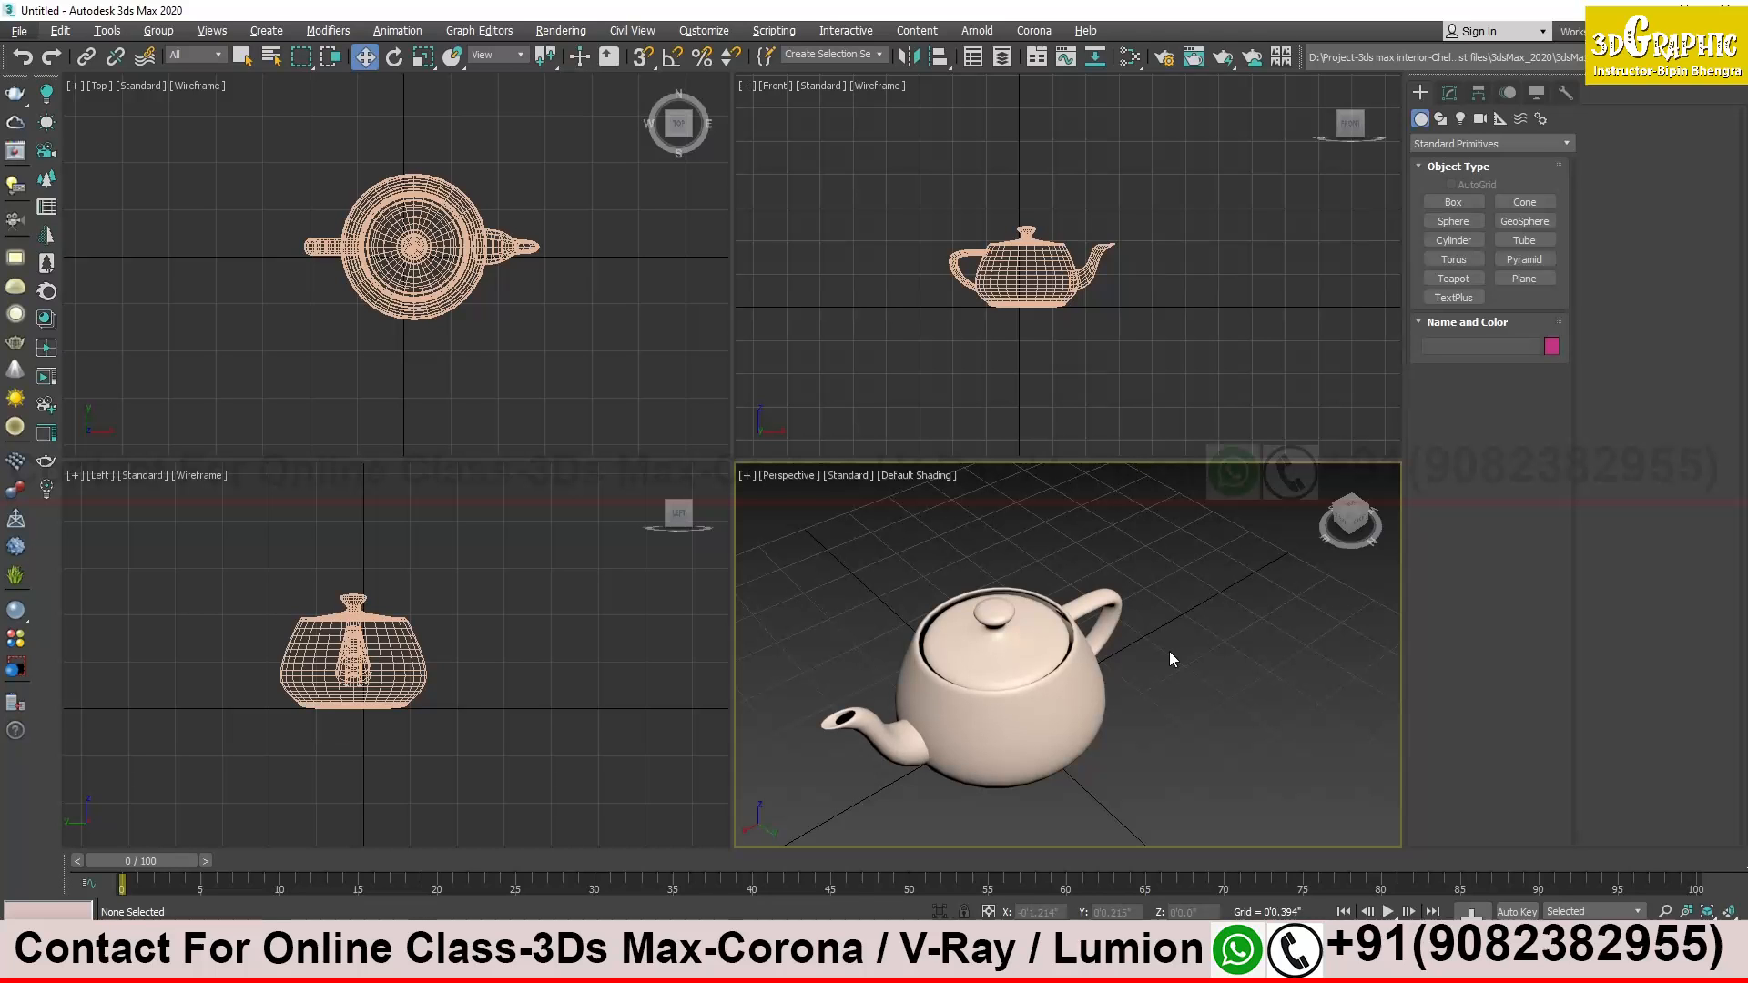
pyautogui.keyDown('alt'); pyautogui.moveTo(1169, 652); pyautogui.dragTo(1136, 628, button='middle'); pyautogui.keyUp('alt')
pyautogui.click(1008, 662)
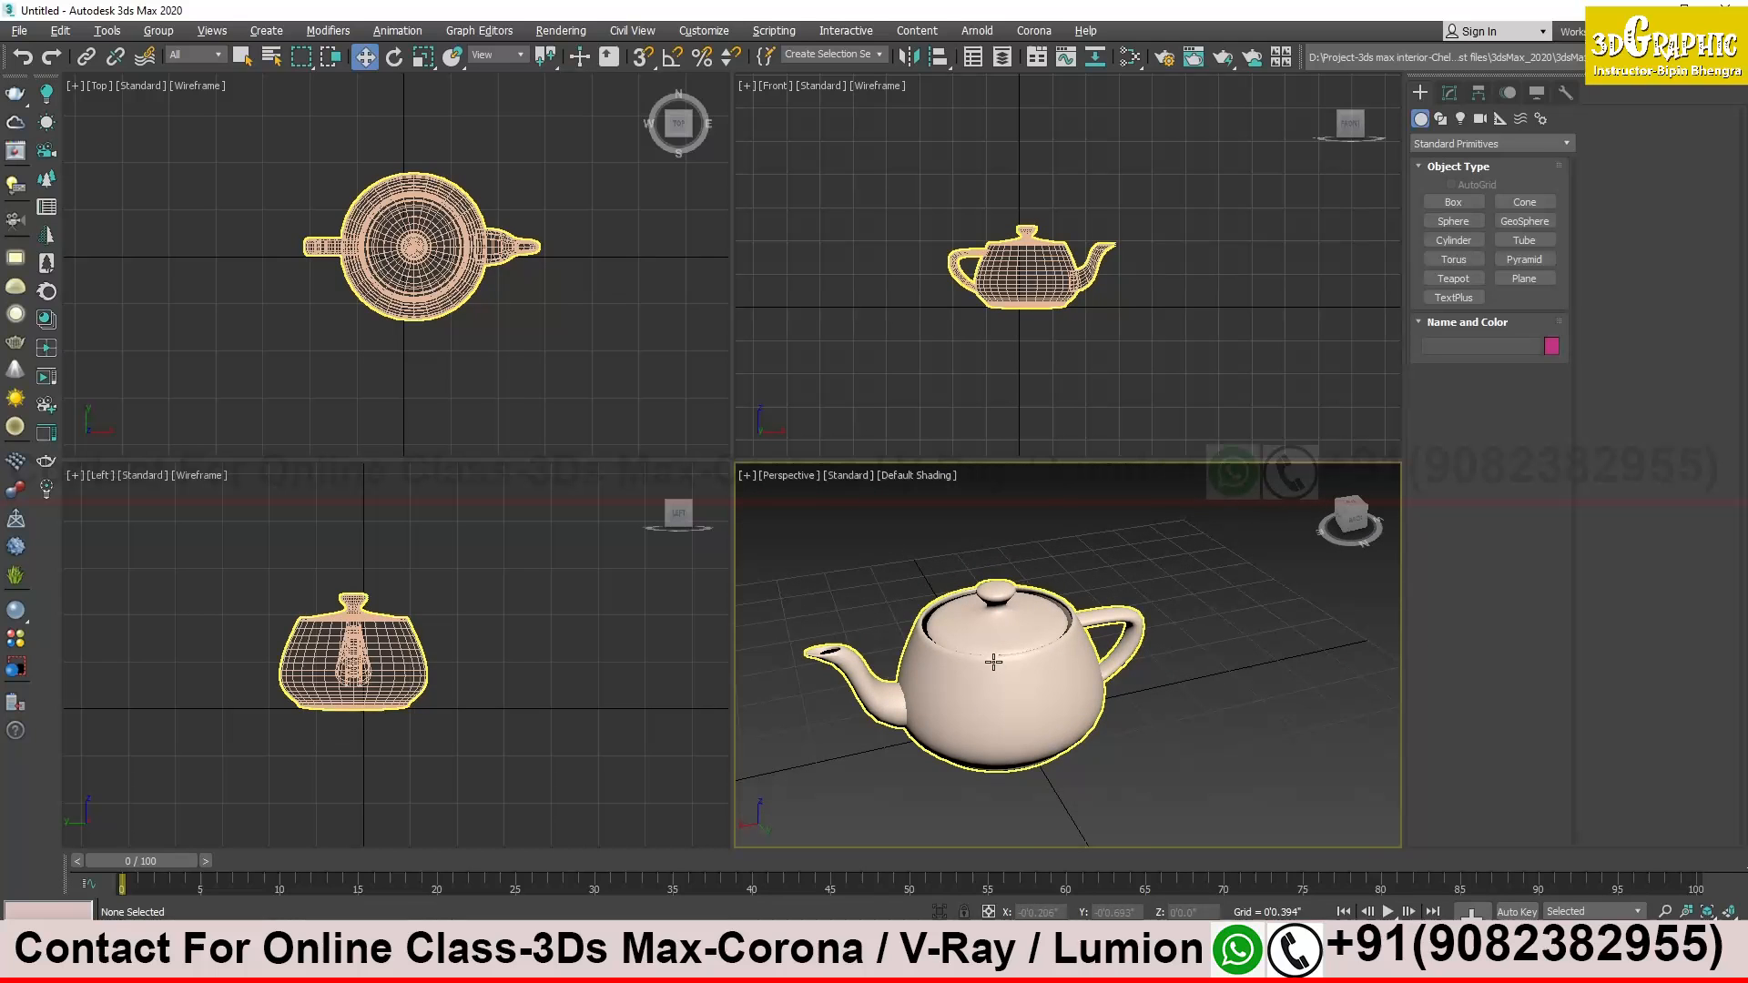
pyautogui.keyDown('alt'); pyautogui.moveTo(1000, 697); pyautogui.dragTo(1207, 661, button='middle'); pyautogui.keyUp('alt')
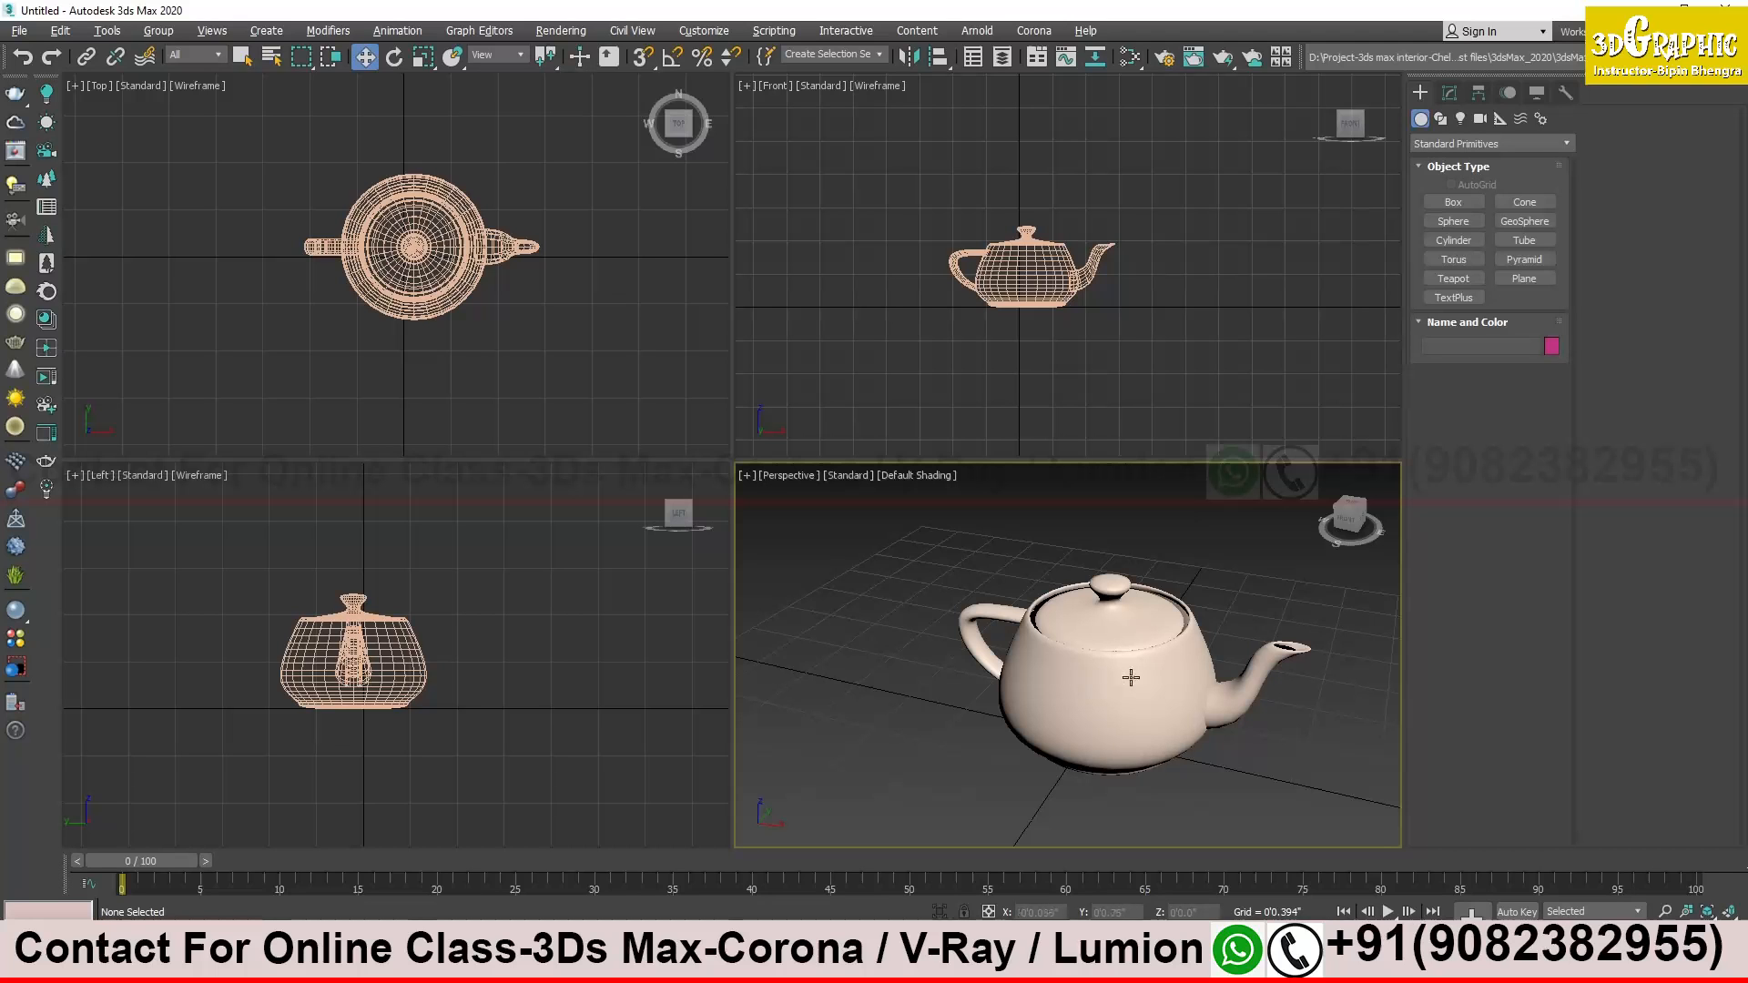
# Examine the teapot's spout side in the Perspective view by orbiting around it and zooming out and back in
pyautogui.keyDown('alt'); pyautogui.moveTo(1131, 677); pyautogui.dragTo(1053, 666, button='middle'); pyautogui.keyUp('alt')
pyautogui.click(1053, 667)
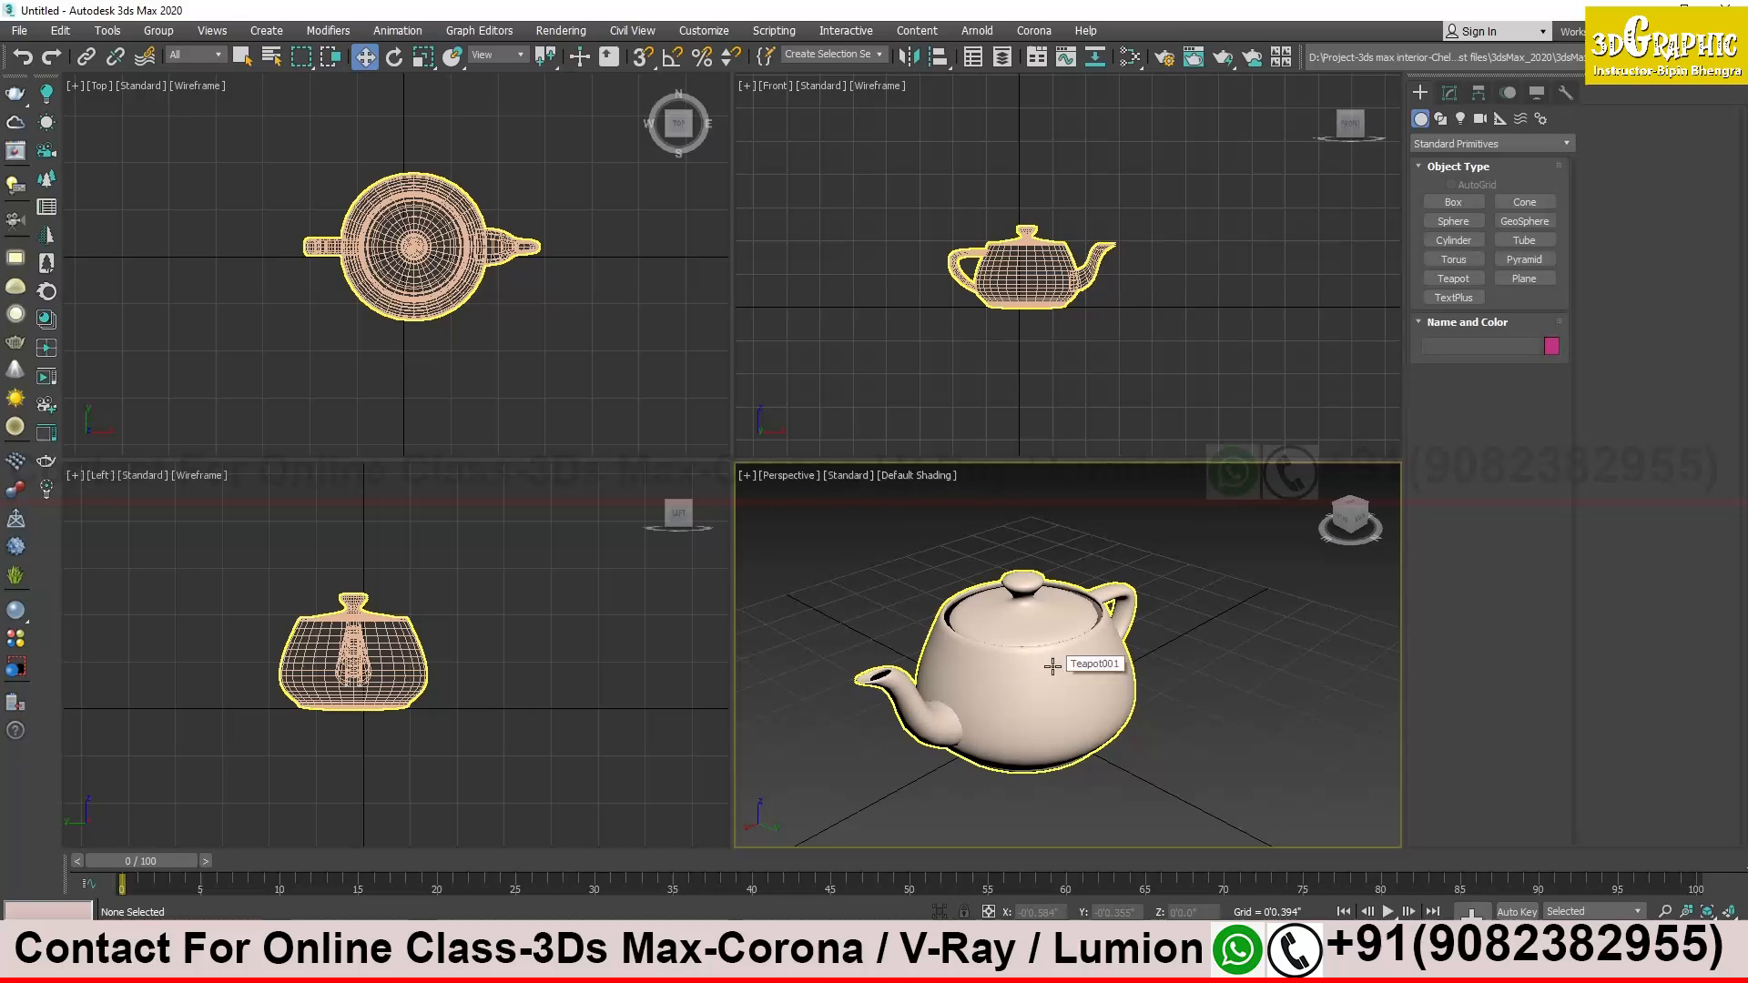
pyautogui.keyDown('alt'); pyautogui.moveTo(1053, 667); pyautogui.dragTo(1065, 637, button='middle'); pyautogui.keyUp('alt')
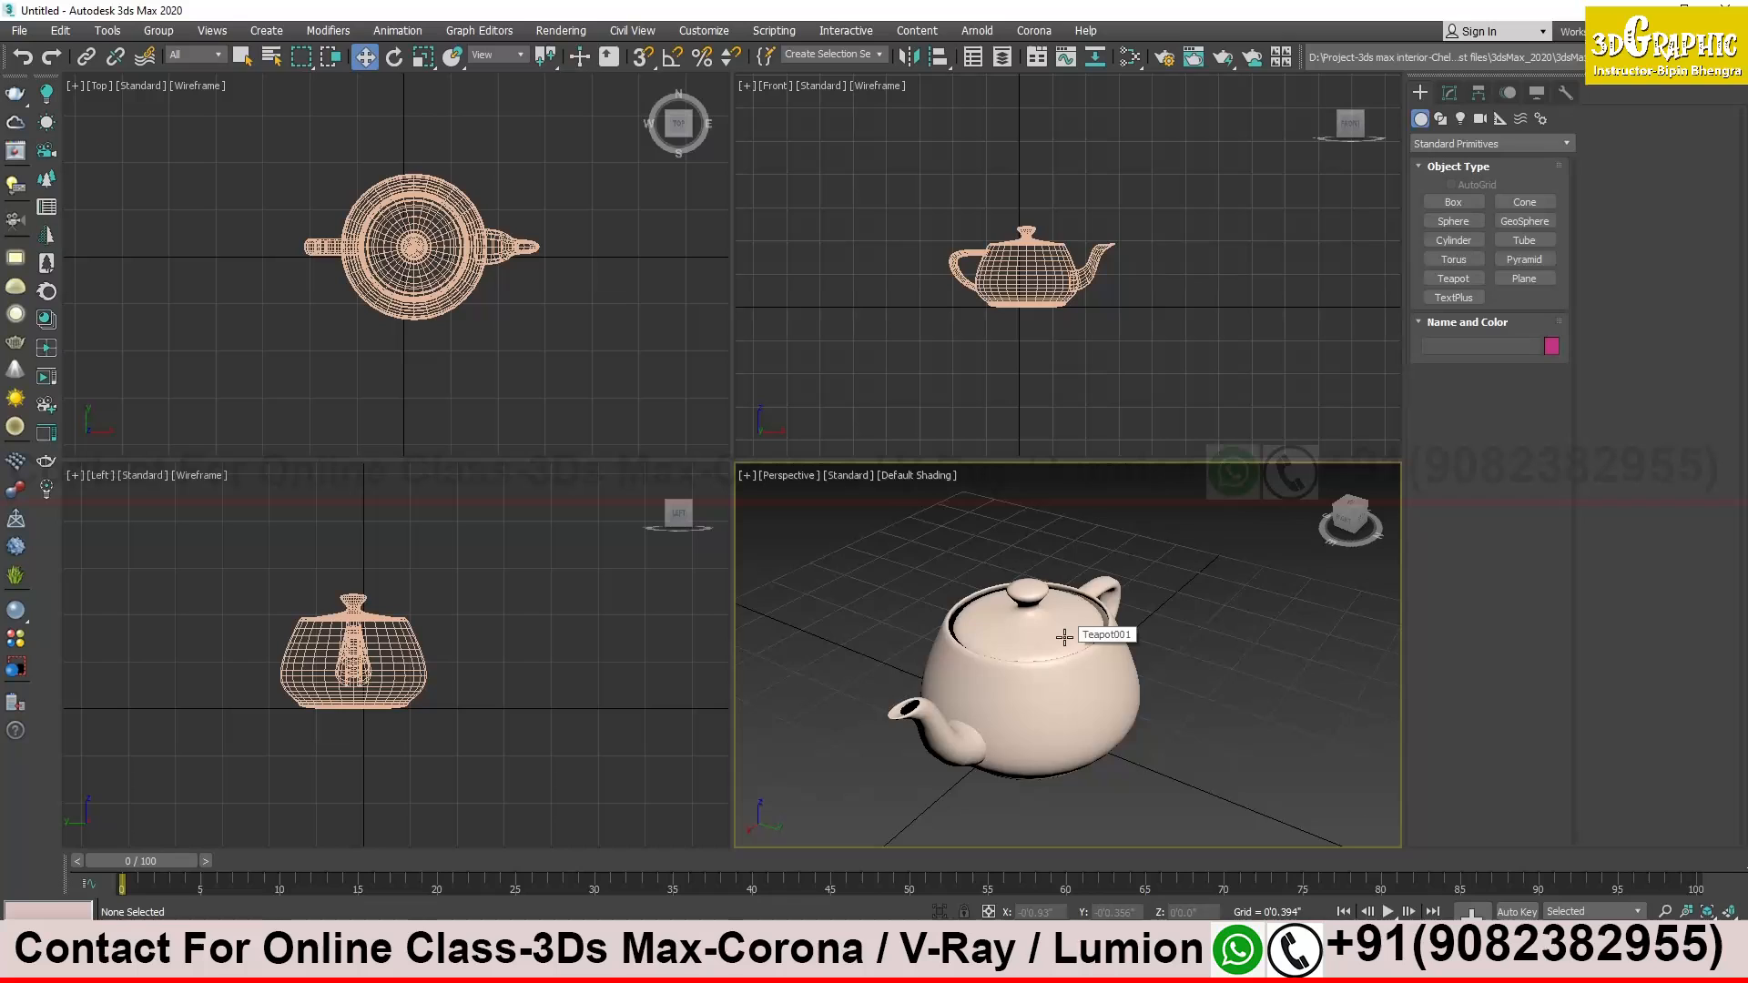
pyautogui.scroll(-6, 1064, 637)
pyautogui.scroll(5, 1065, 637)
pyautogui.scroll(-5, 1065, 639)
pyautogui.scroll(5, 1065, 639)
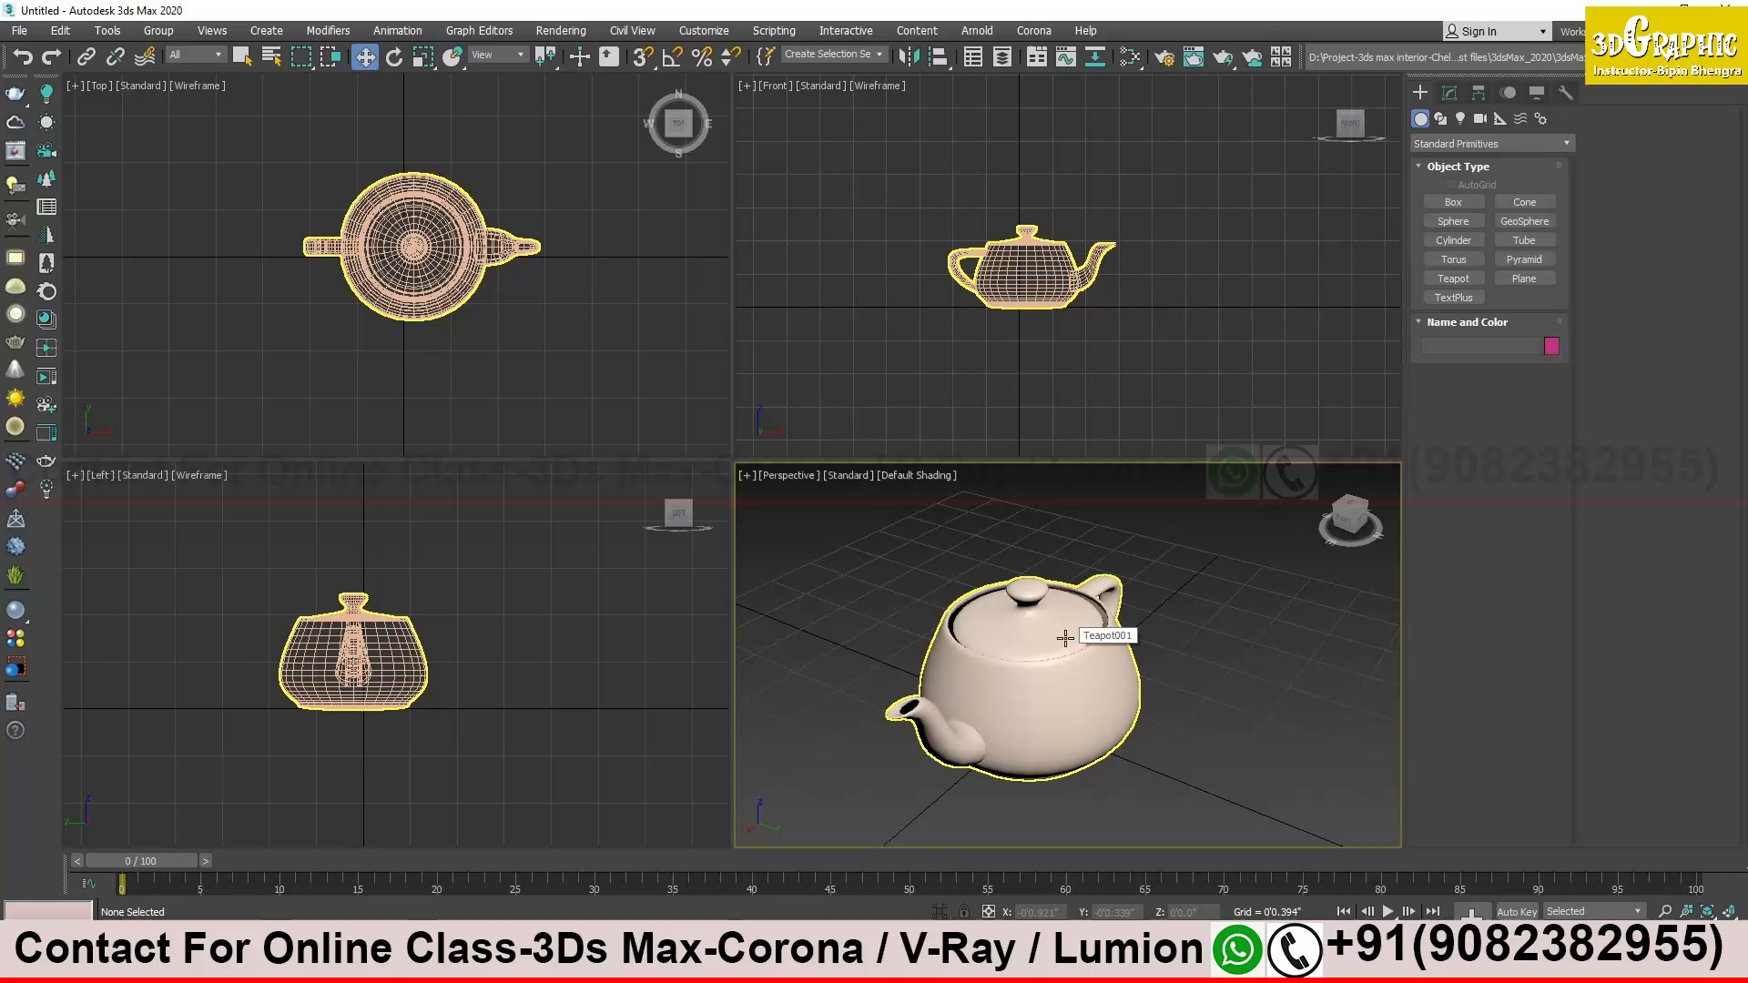
# Examine the teapot in the Perspective view from the spout end, from above and from a low side angle
pyautogui.moveTo(1043, 641)
pyautogui.keyDown('alt'); pyautogui.mouseDown(button='middle')
pyautogui.moveTo(1145, 665)
pyautogui.moveTo(1014, 646)
pyautogui.mouseUp(button='middle'); pyautogui.keyUp('alt')
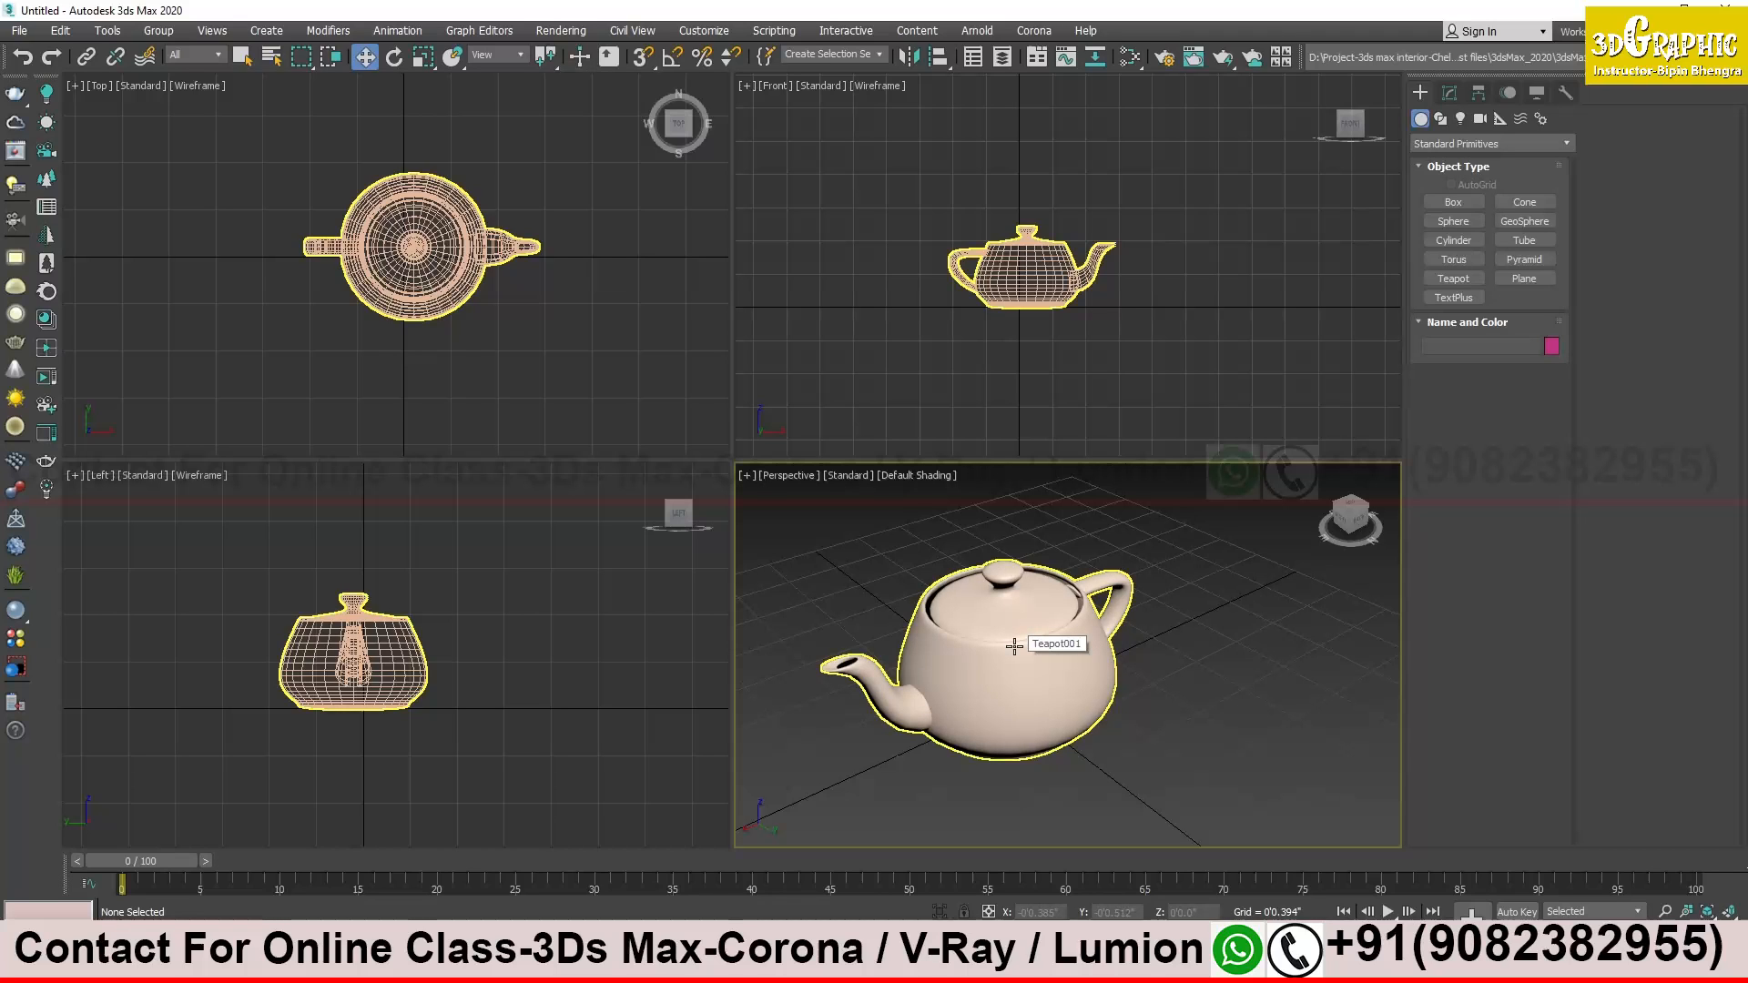
pyautogui.keyDown('alt'); pyautogui.moveTo(991, 719); pyautogui.dragTo(1074, 615, button='middle'); pyautogui.keyUp('alt')
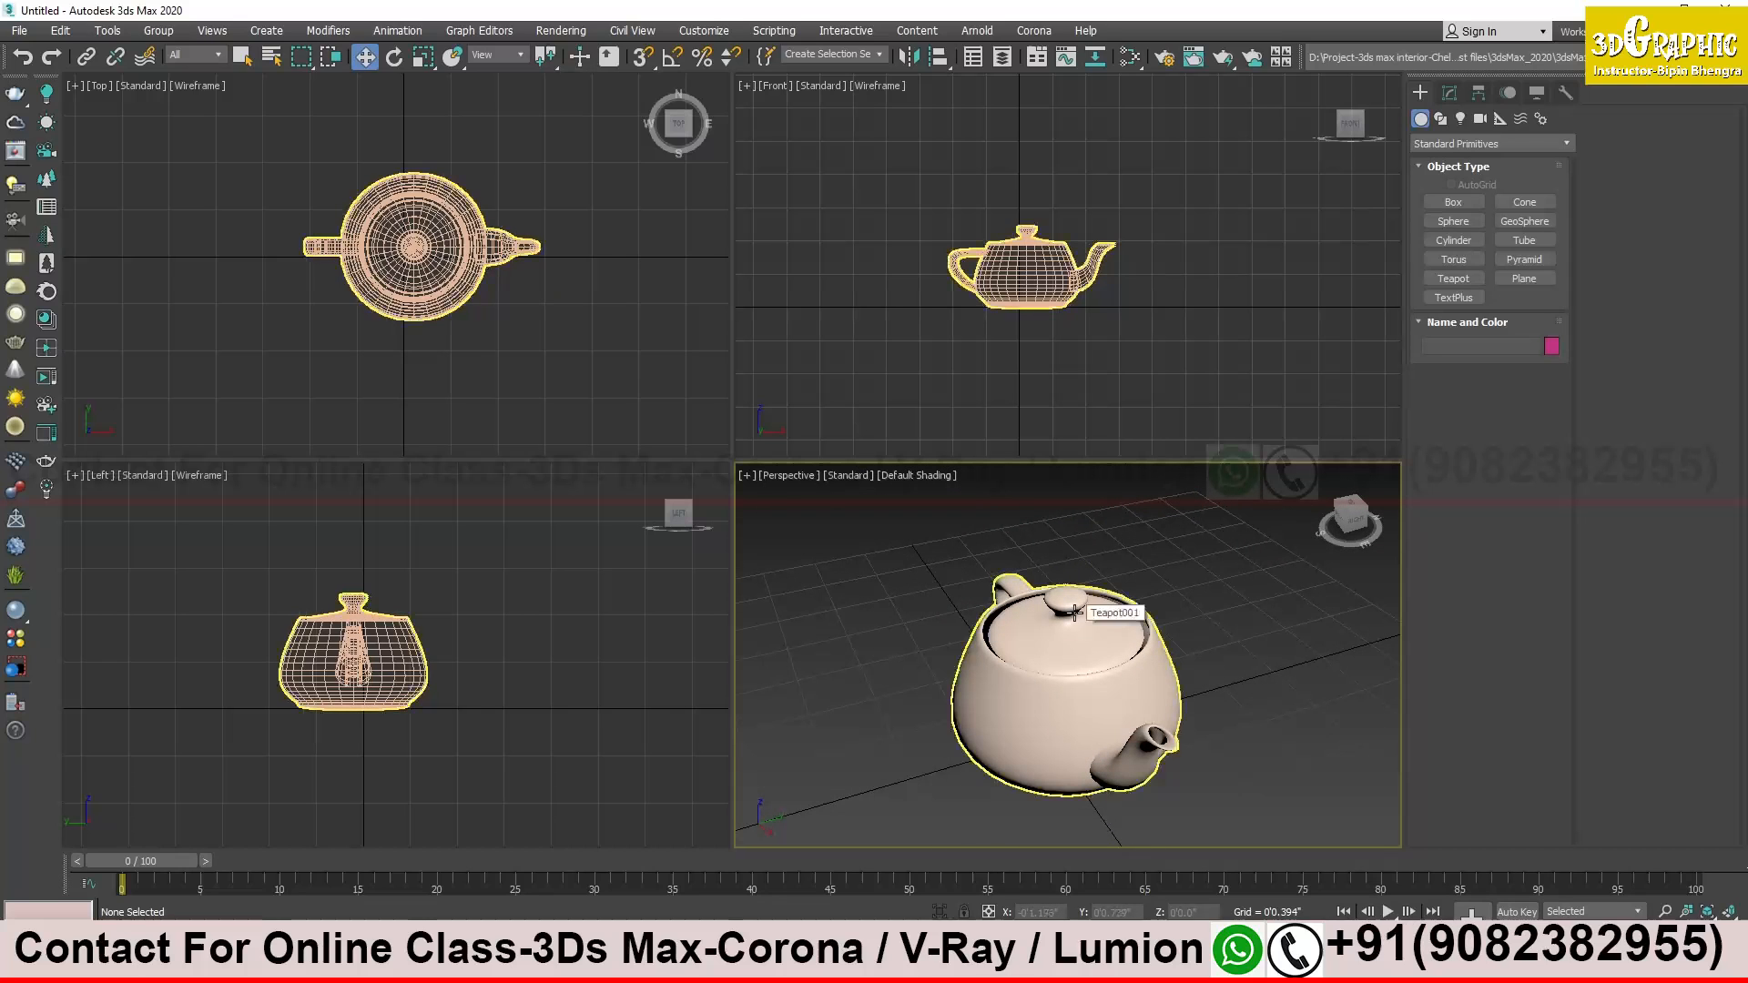
pyautogui.keyDown('alt'); pyautogui.moveTo(1074, 613); pyautogui.dragTo(949, 605, button='middle'); pyautogui.keyUp('alt')
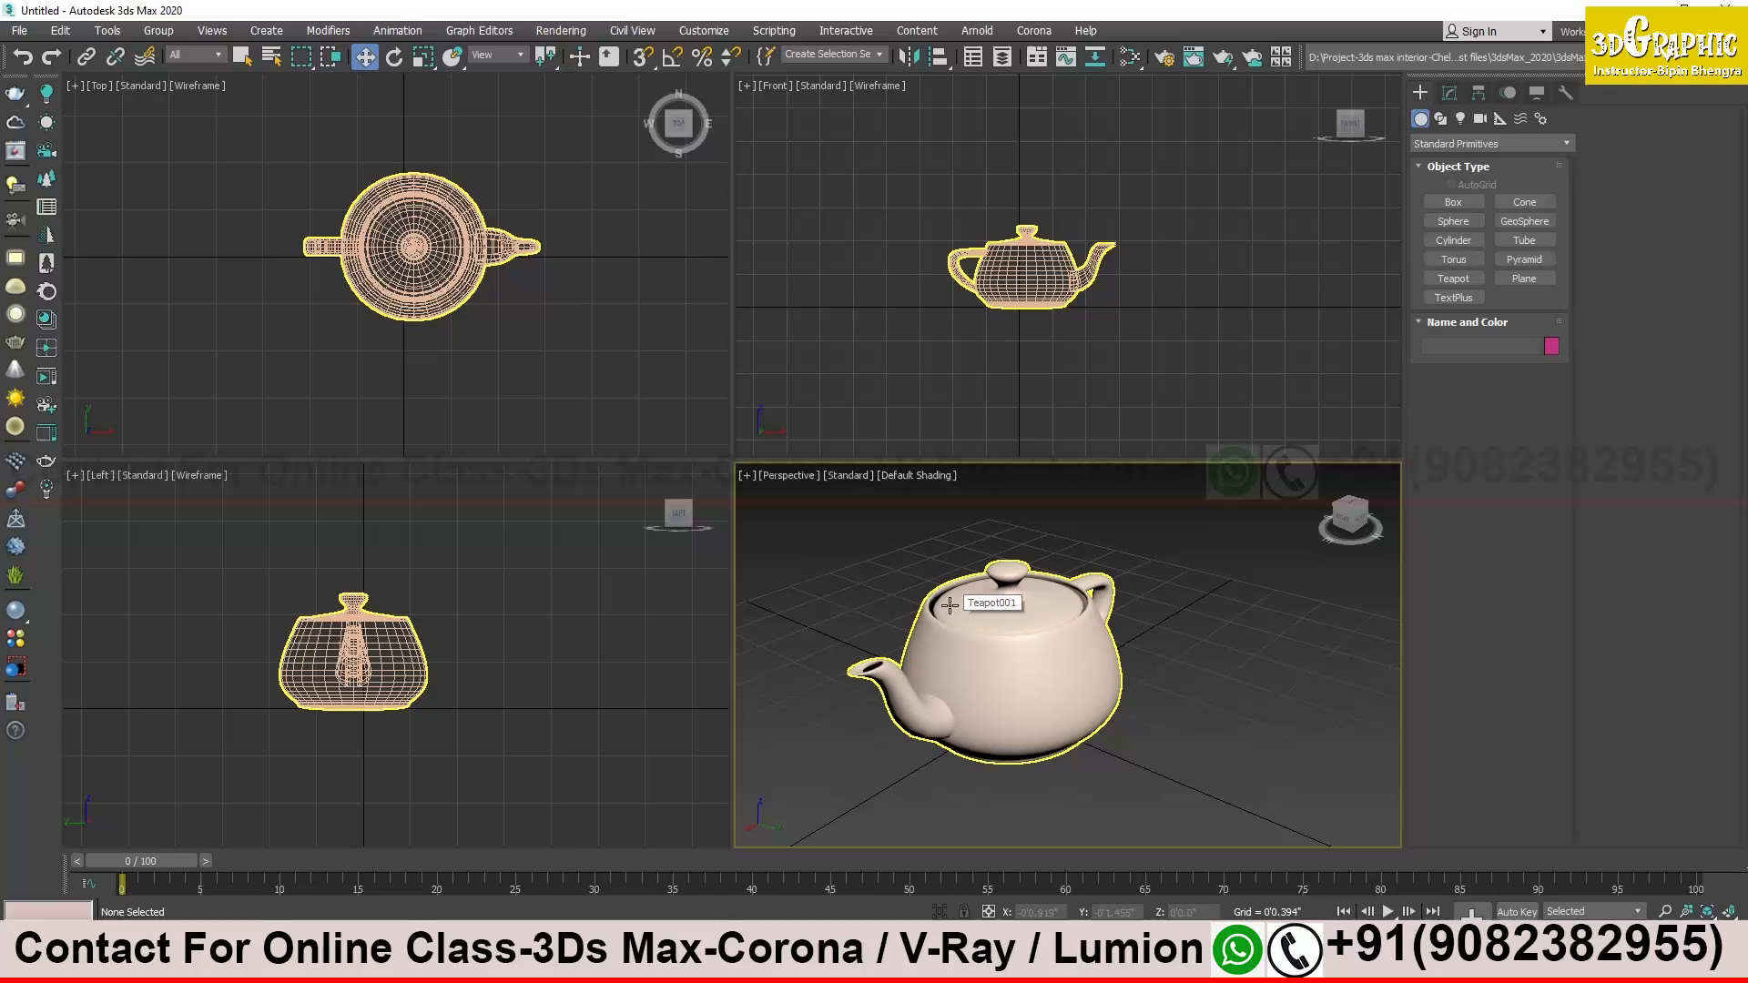
pyautogui.moveTo(949, 606)
pyautogui.mouseDown(button='middle')
pyautogui.moveTo(1327, 702)
pyautogui.moveTo(839, 664)
pyautogui.moveTo(878, 477)
pyautogui.moveTo(1355, 576)
pyautogui.moveTo(687, 591)
pyautogui.moveTo(983, 620)
pyautogui.moveTo(978, 592)
pyautogui.mouseUp(button='middle')
pyautogui.click(979, 590)
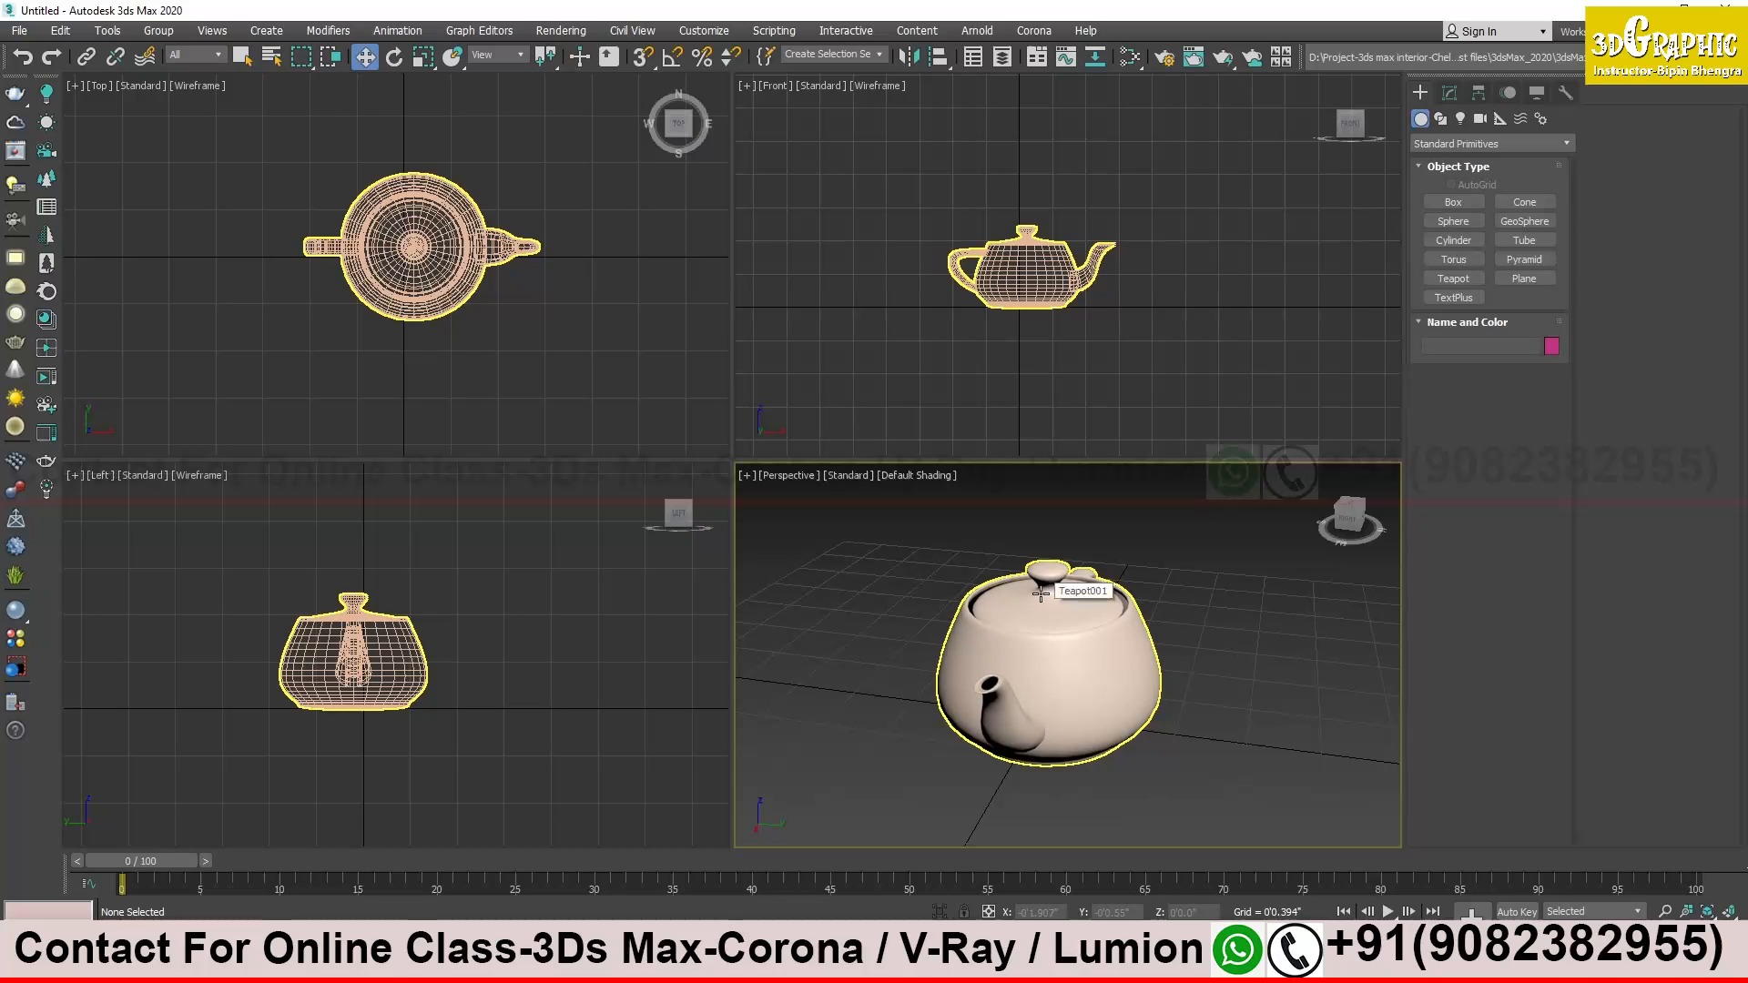
pyautogui.keyDown('alt'); pyautogui.moveTo(1040, 594); pyautogui.dragTo(1077, 593, button='middle'); pyautogui.keyUp('alt')
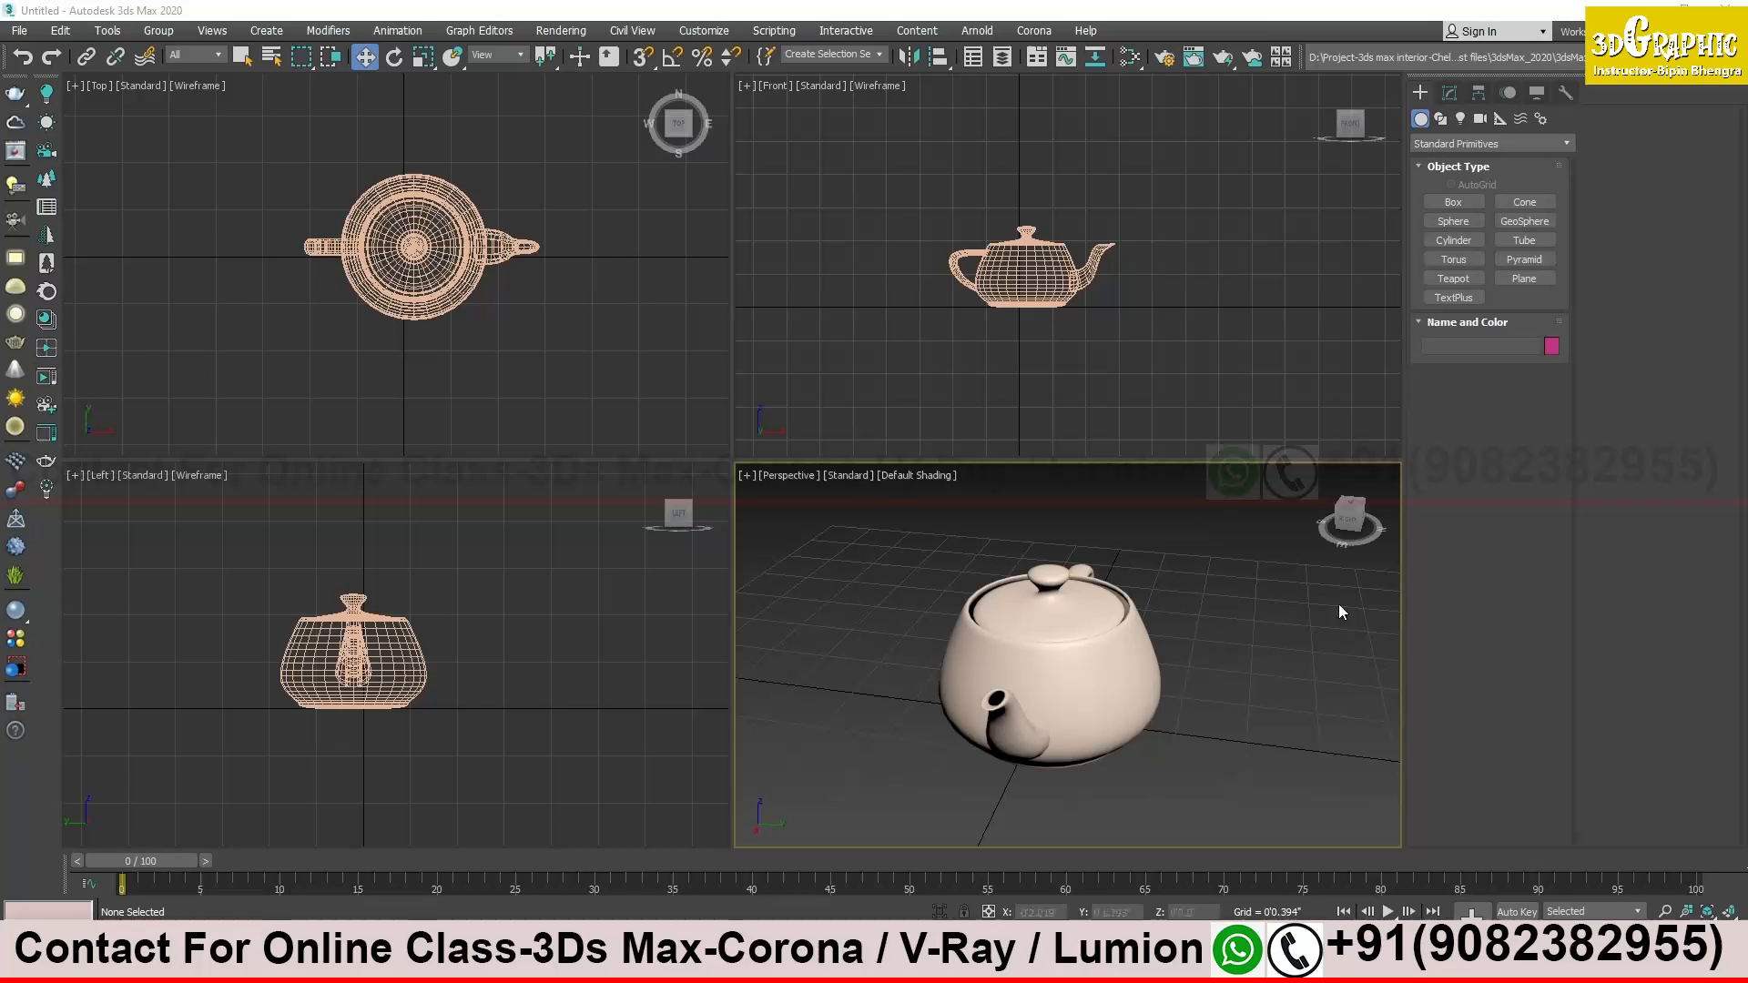
pyautogui.keyDown('alt'); pyautogui.moveTo(1160, 616); pyautogui.dragTo(1117, 640, button='middle'); pyautogui.keyUp('alt')
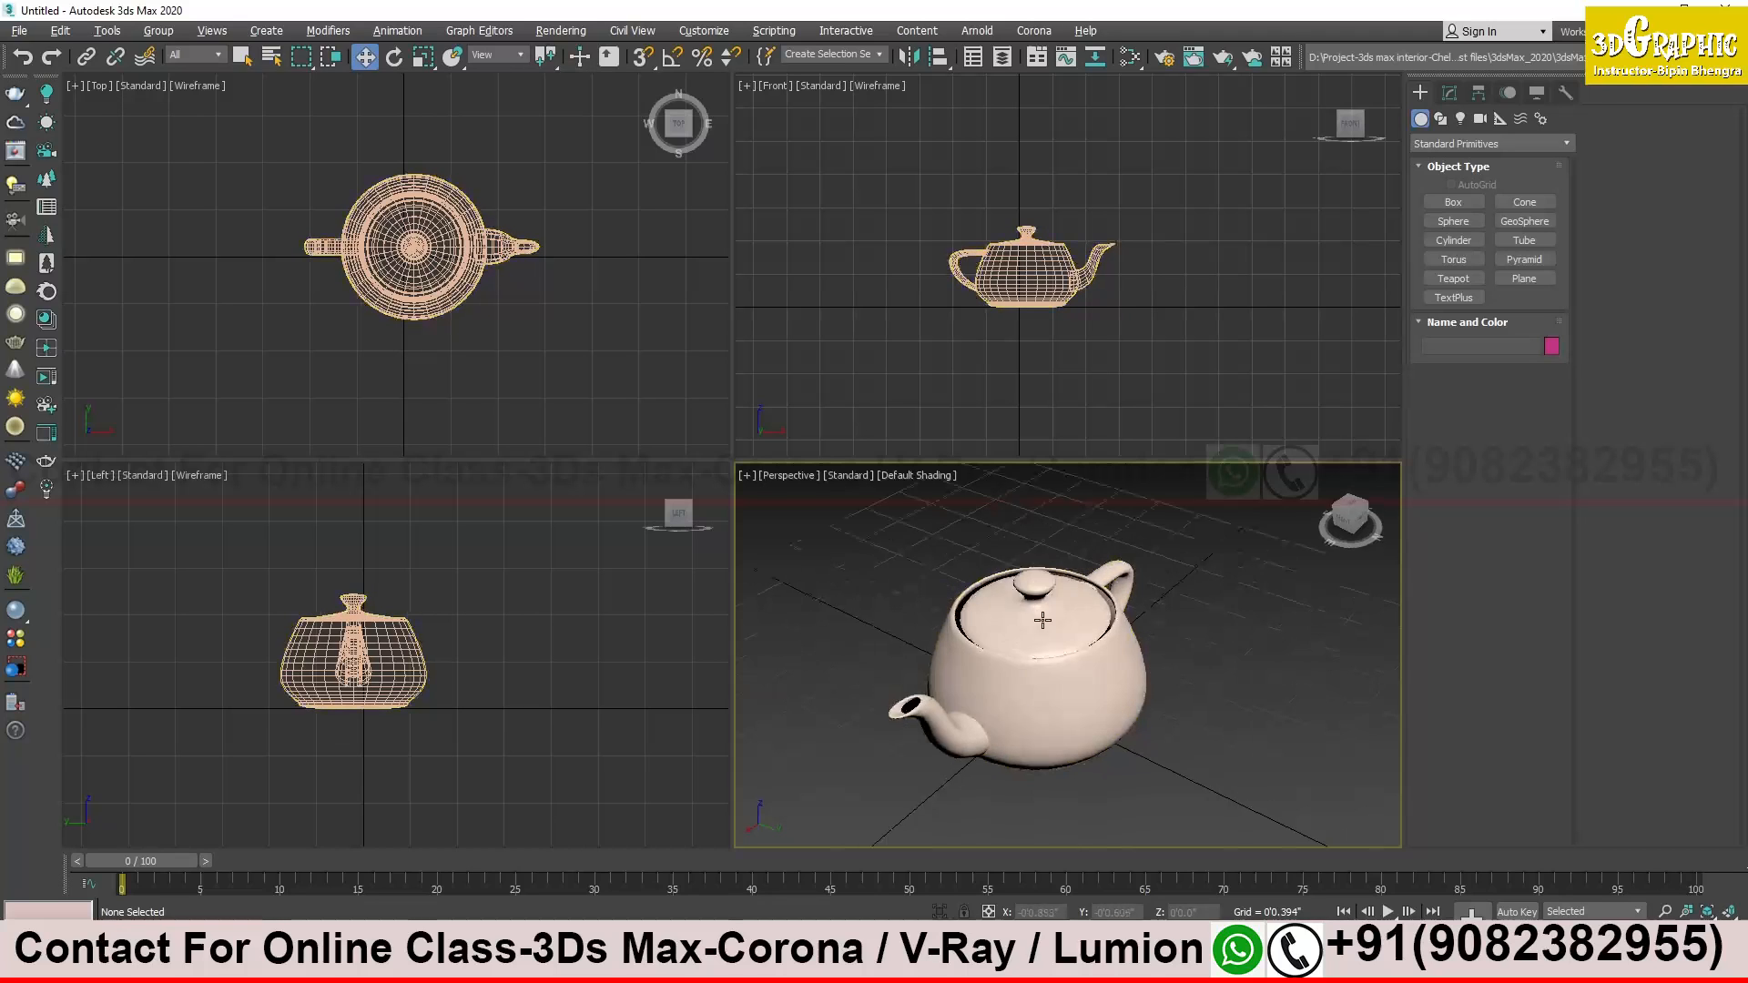
pyautogui.keyDown('alt'); pyautogui.moveTo(1042, 612); pyautogui.dragTo(1037, 638, button='middle'); pyautogui.keyUp('alt')
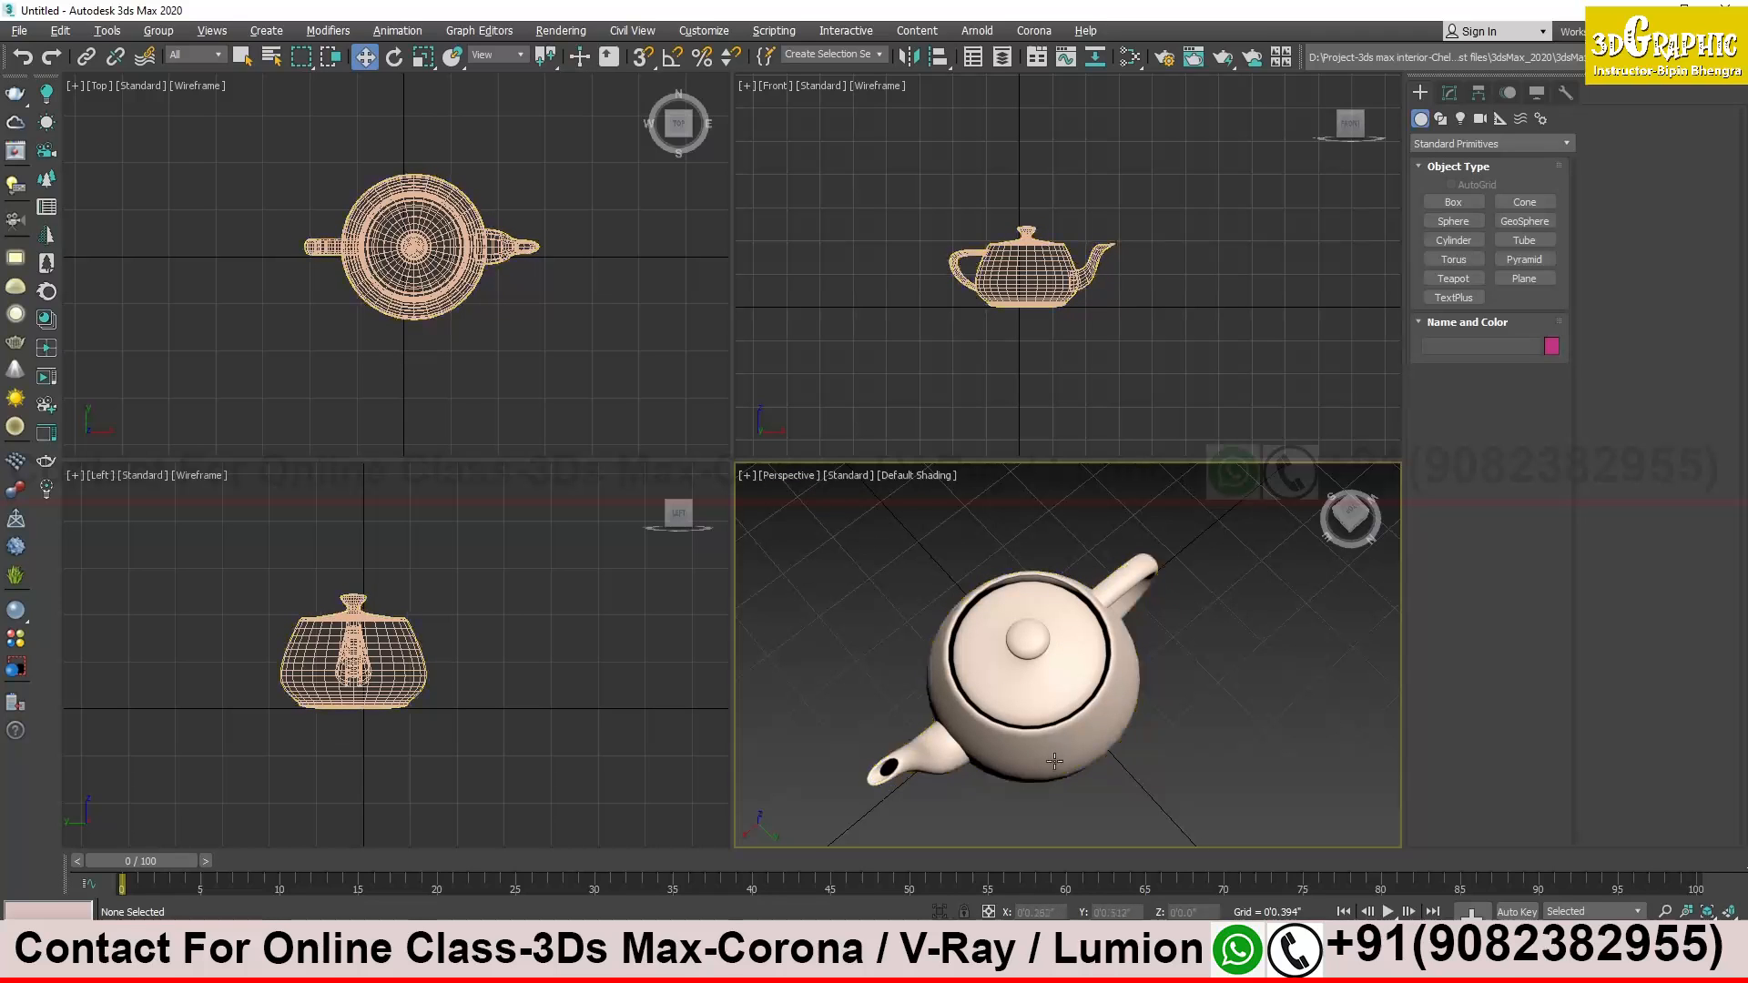
pyautogui.keyDown('alt'); pyautogui.moveTo(1047, 730); pyautogui.dragTo(1026, 667, button='middle'); pyautogui.keyUp('alt')
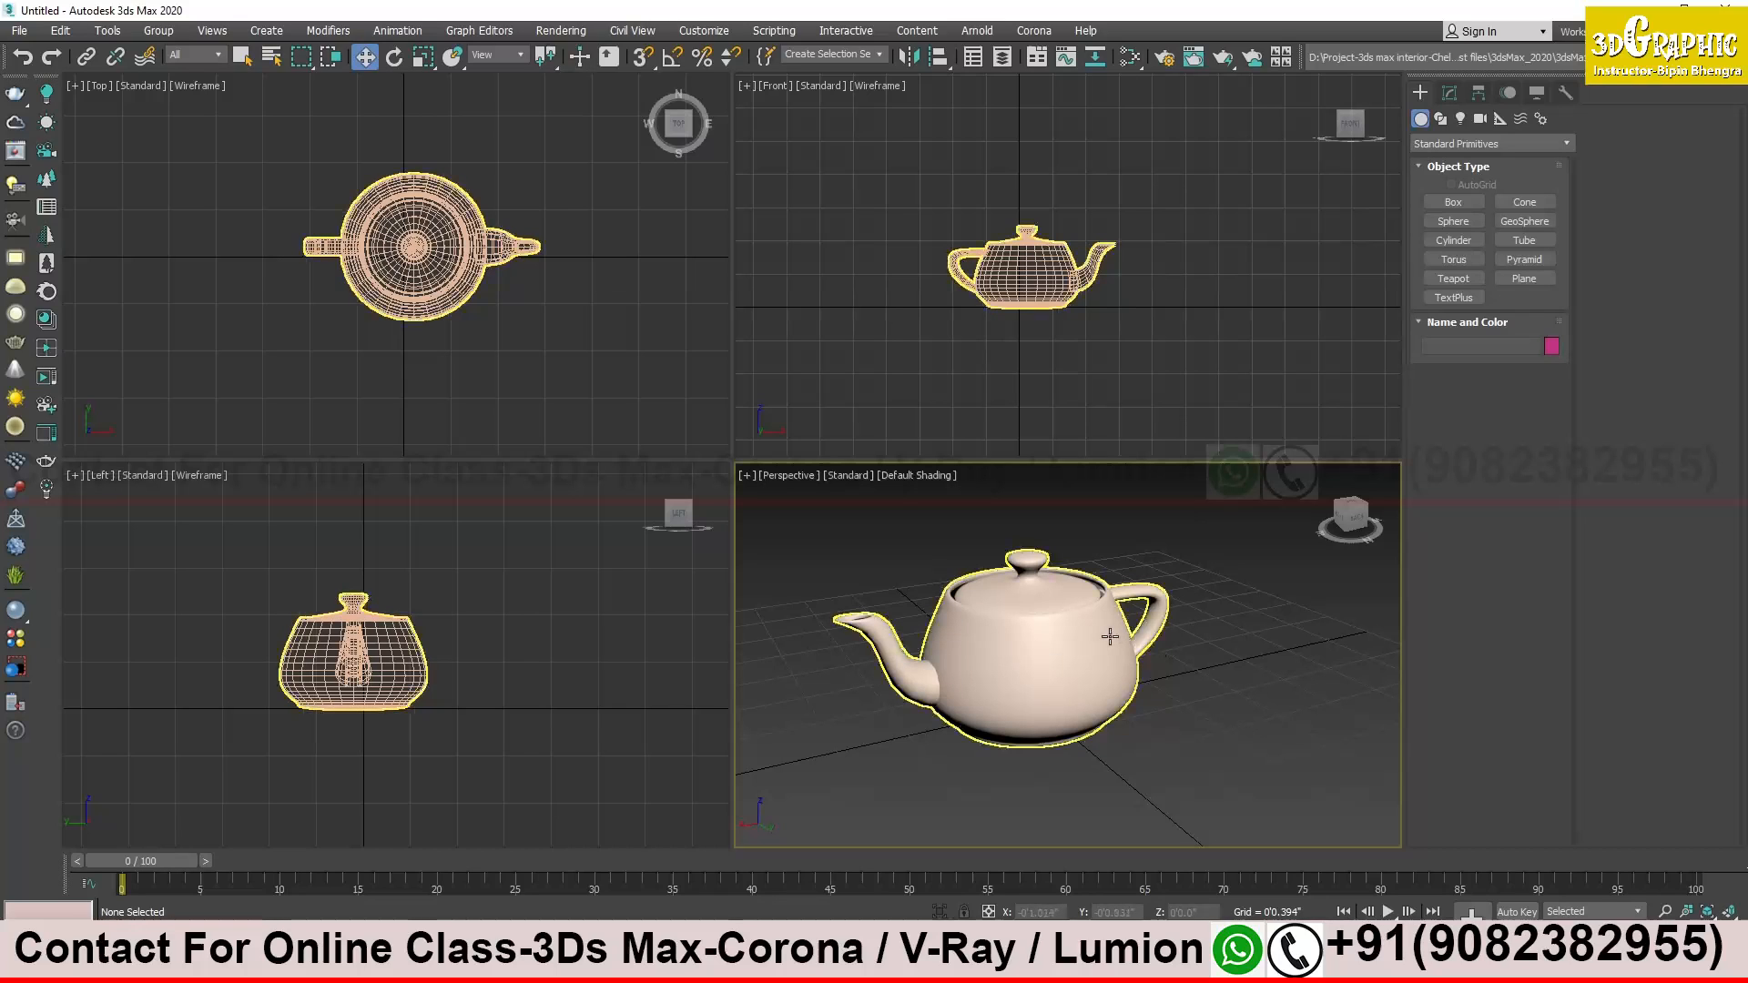
pyautogui.moveTo(1098, 637); pyautogui.dragTo(1103, 643, button='middle')
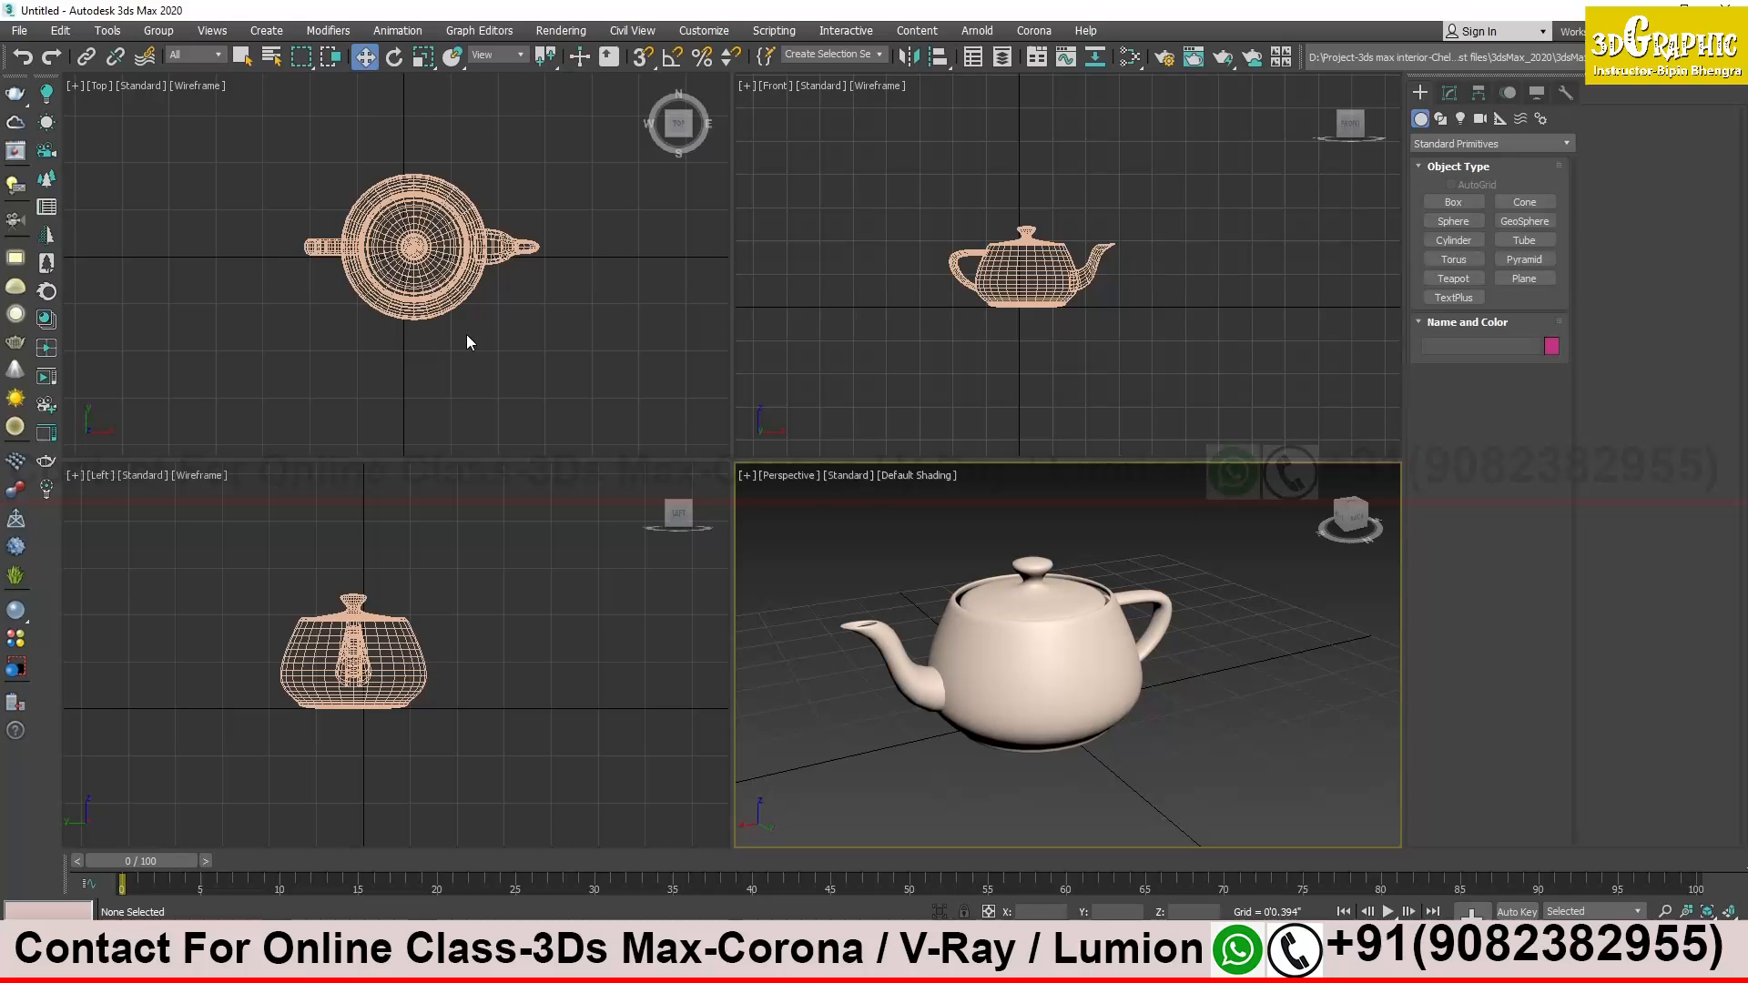
# Toggle the Top viewport repeatedly between wireframe and default shading to compare the two displays of the teapot
pyautogui.moveTo(456, 292); pyautogui.dragTo(446, 292, button='middle')
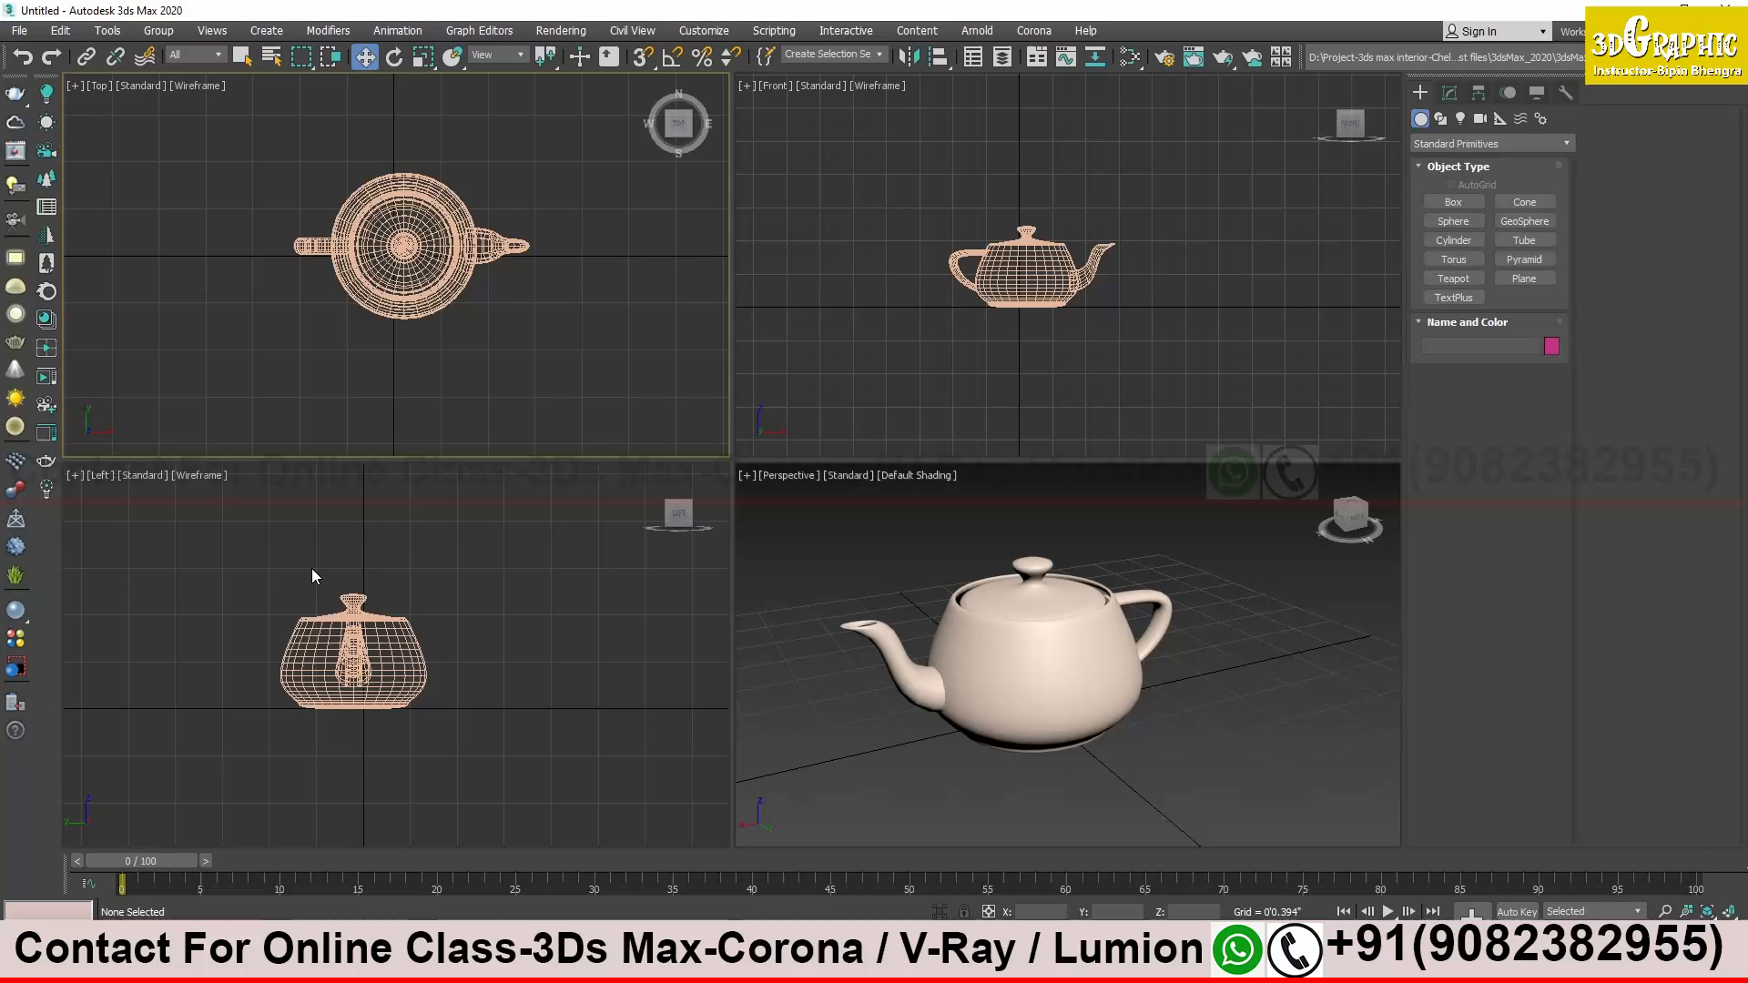
pyautogui.moveTo(278, 218); pyautogui.dragTo(273, 209, button='middle')
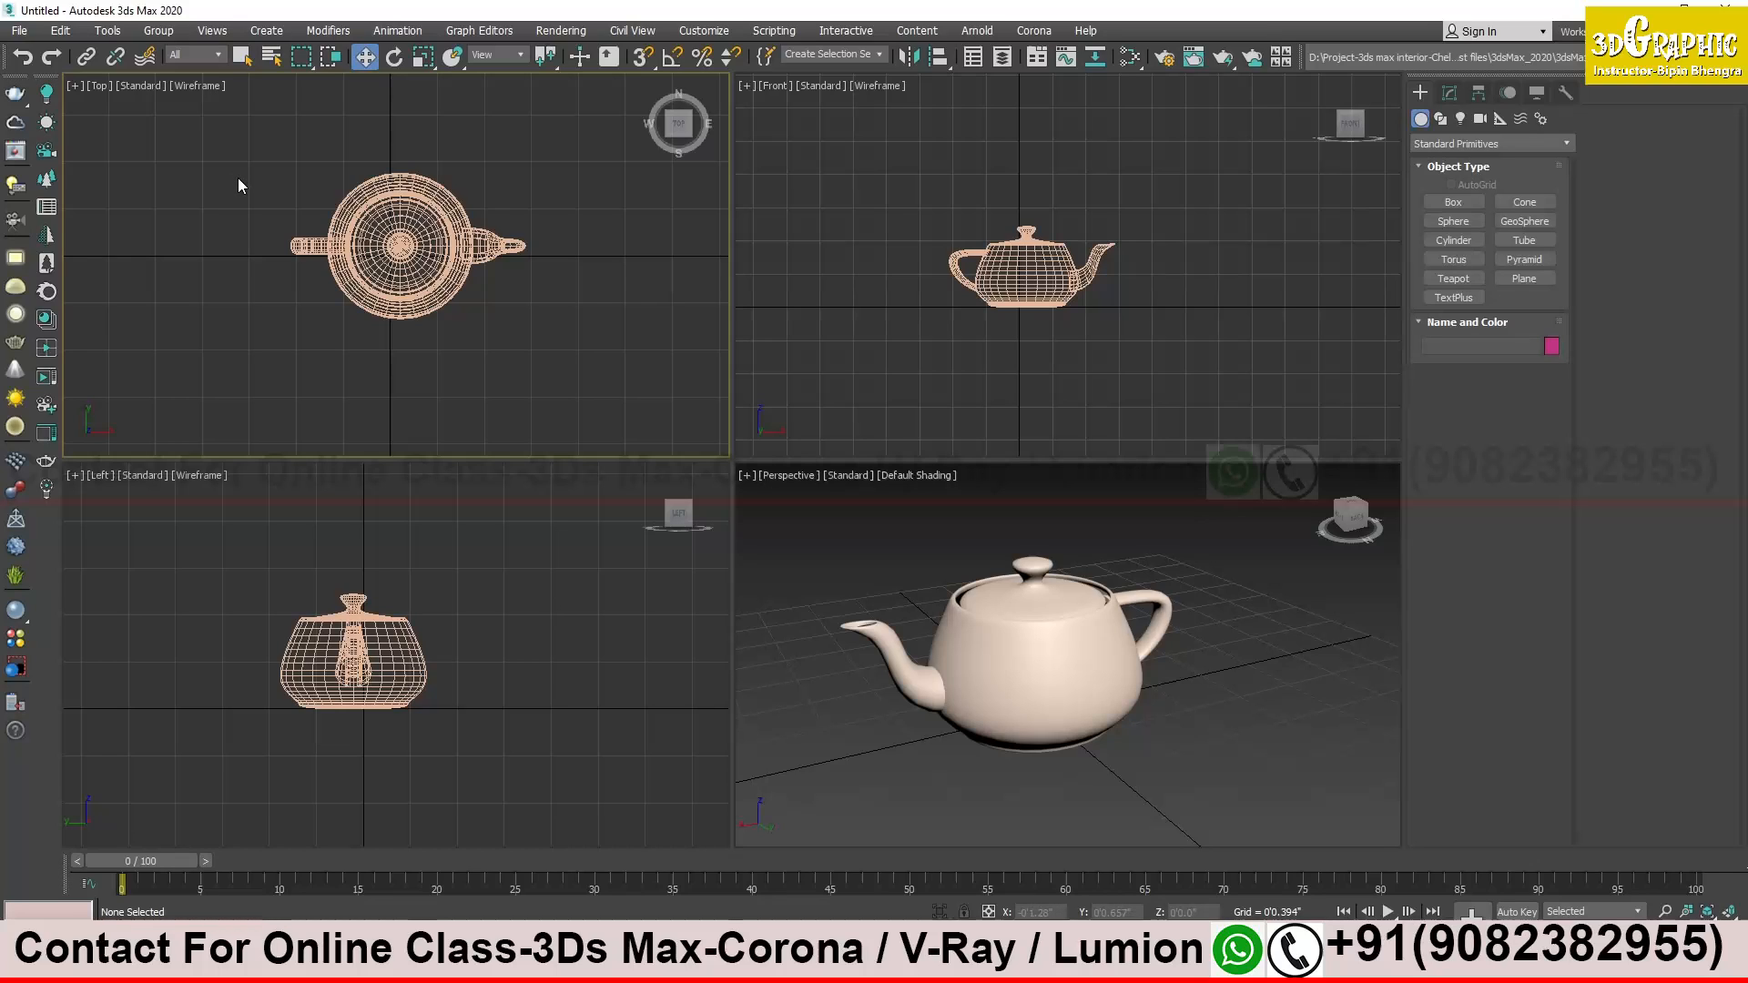
pyautogui.press('F3')
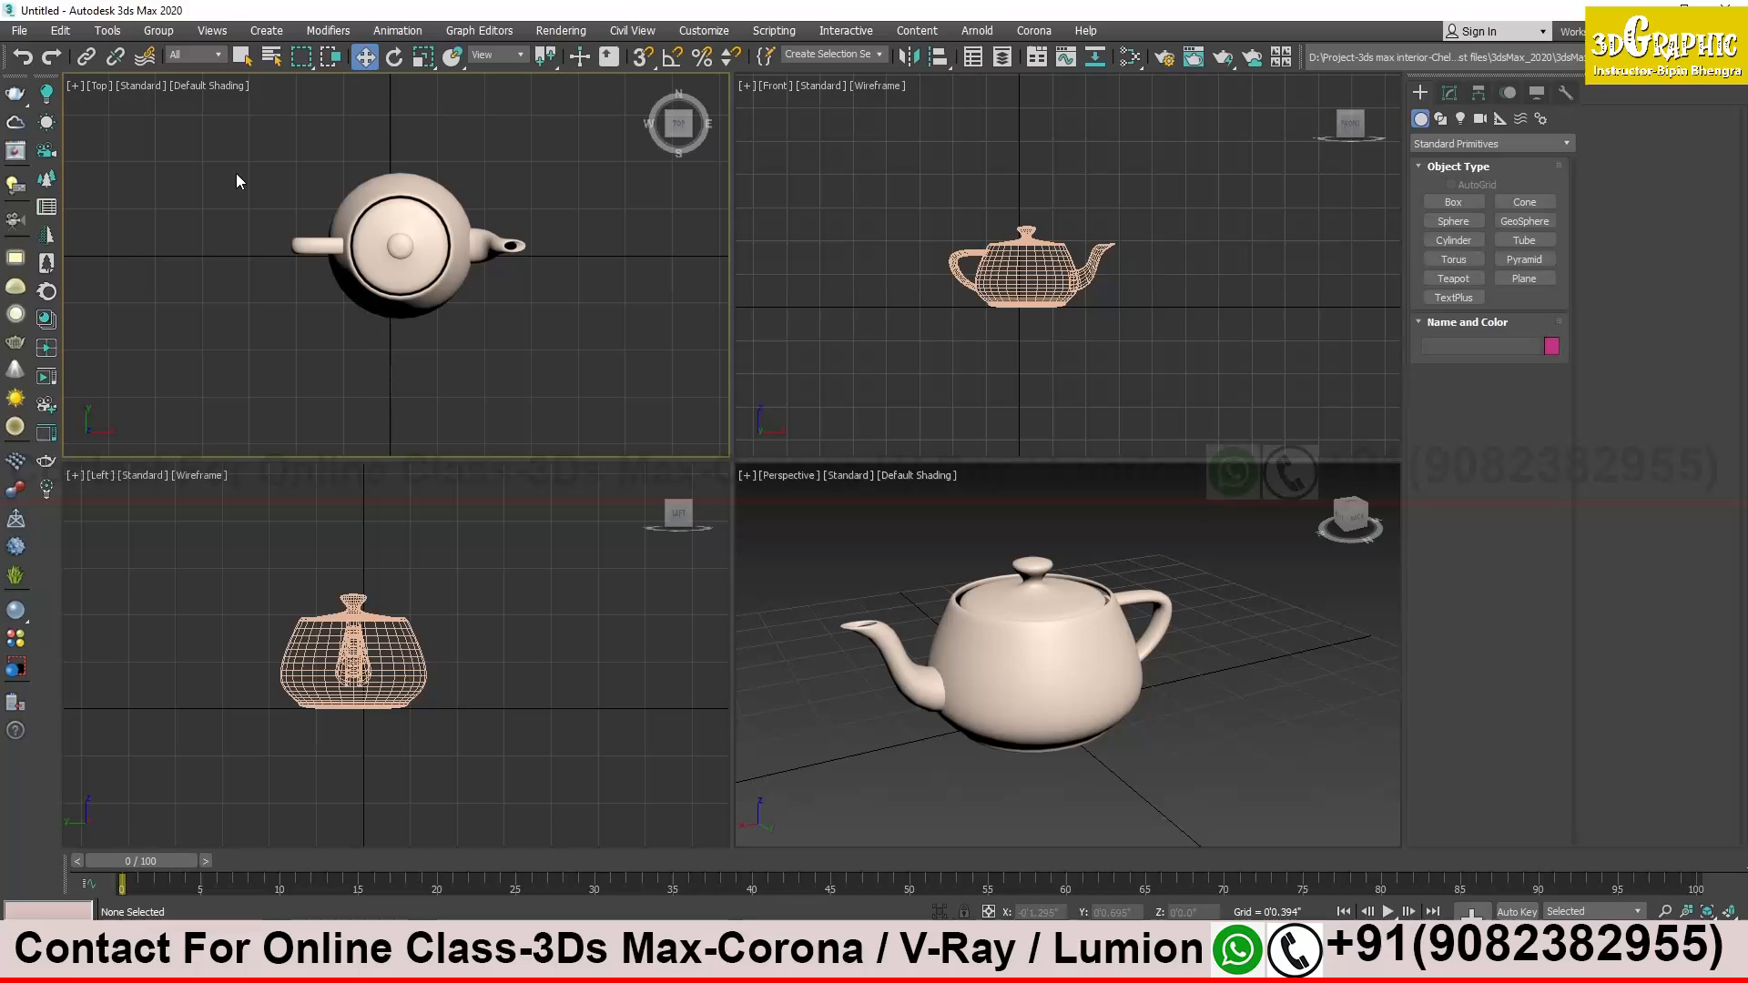
pyautogui.press('F3')
pyautogui.press('F3')
pyautogui.press('F3')
pyautogui.press('F3')
pyautogui.press('F3')
pyautogui.press('F3')
pyautogui.press('F3')
pyautogui.press('F3')
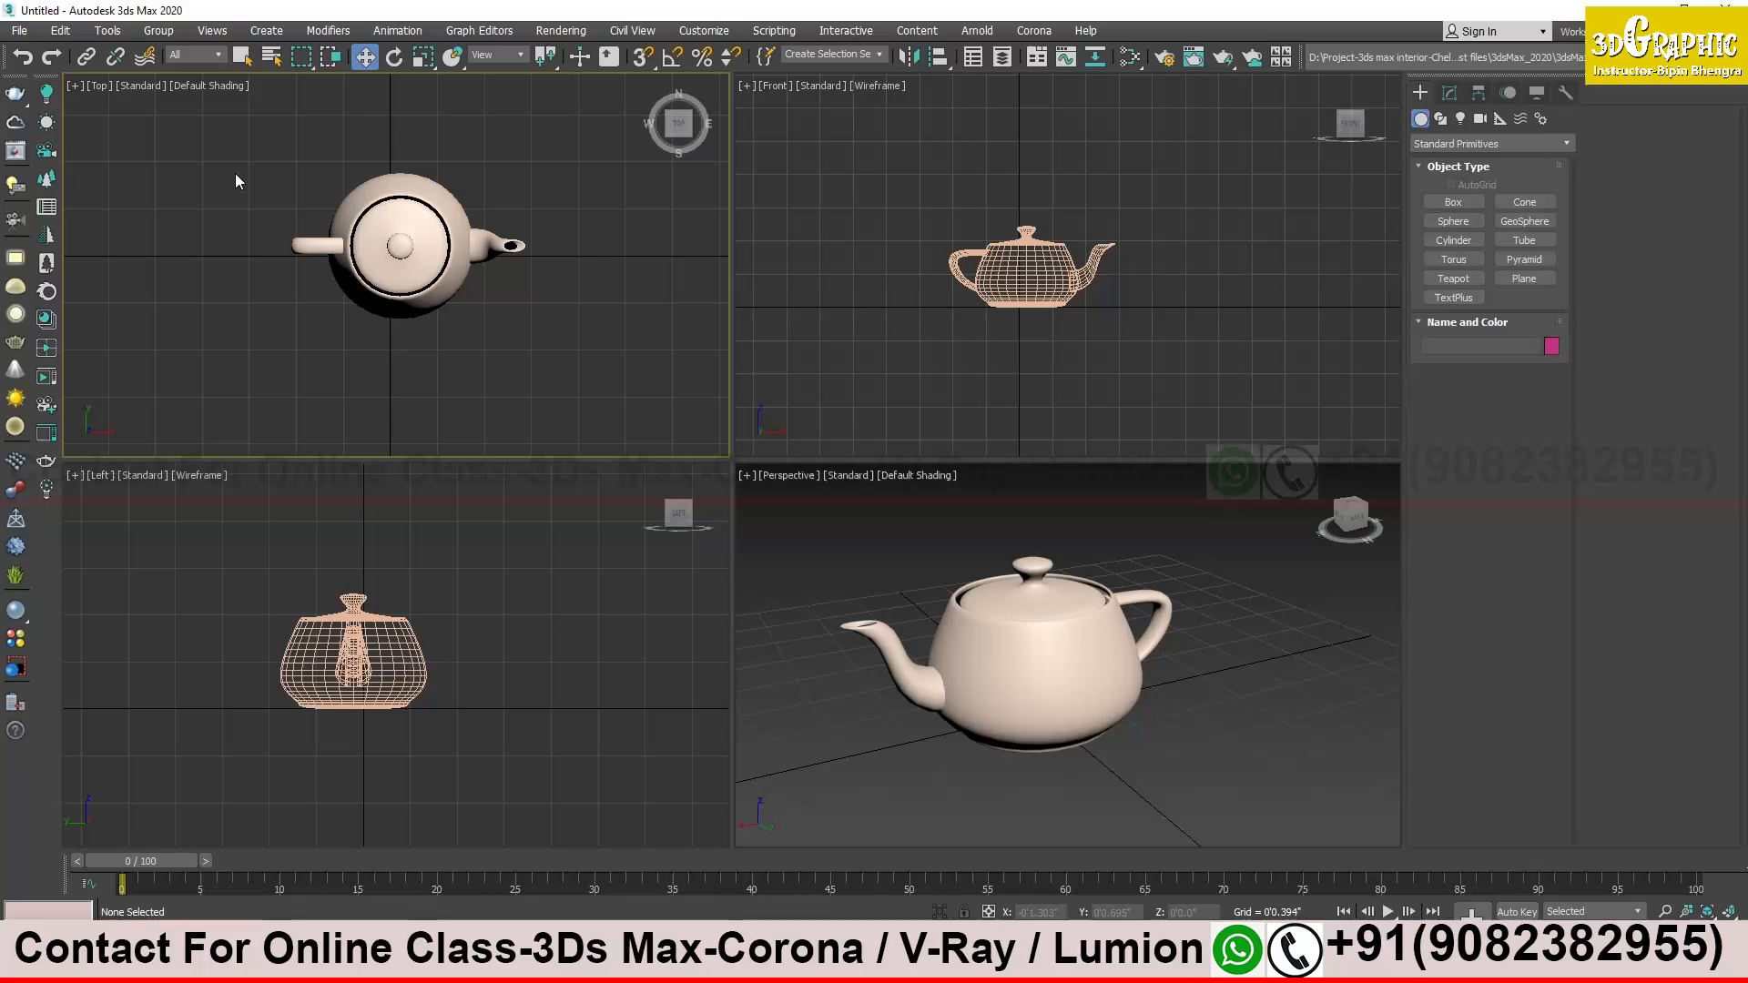
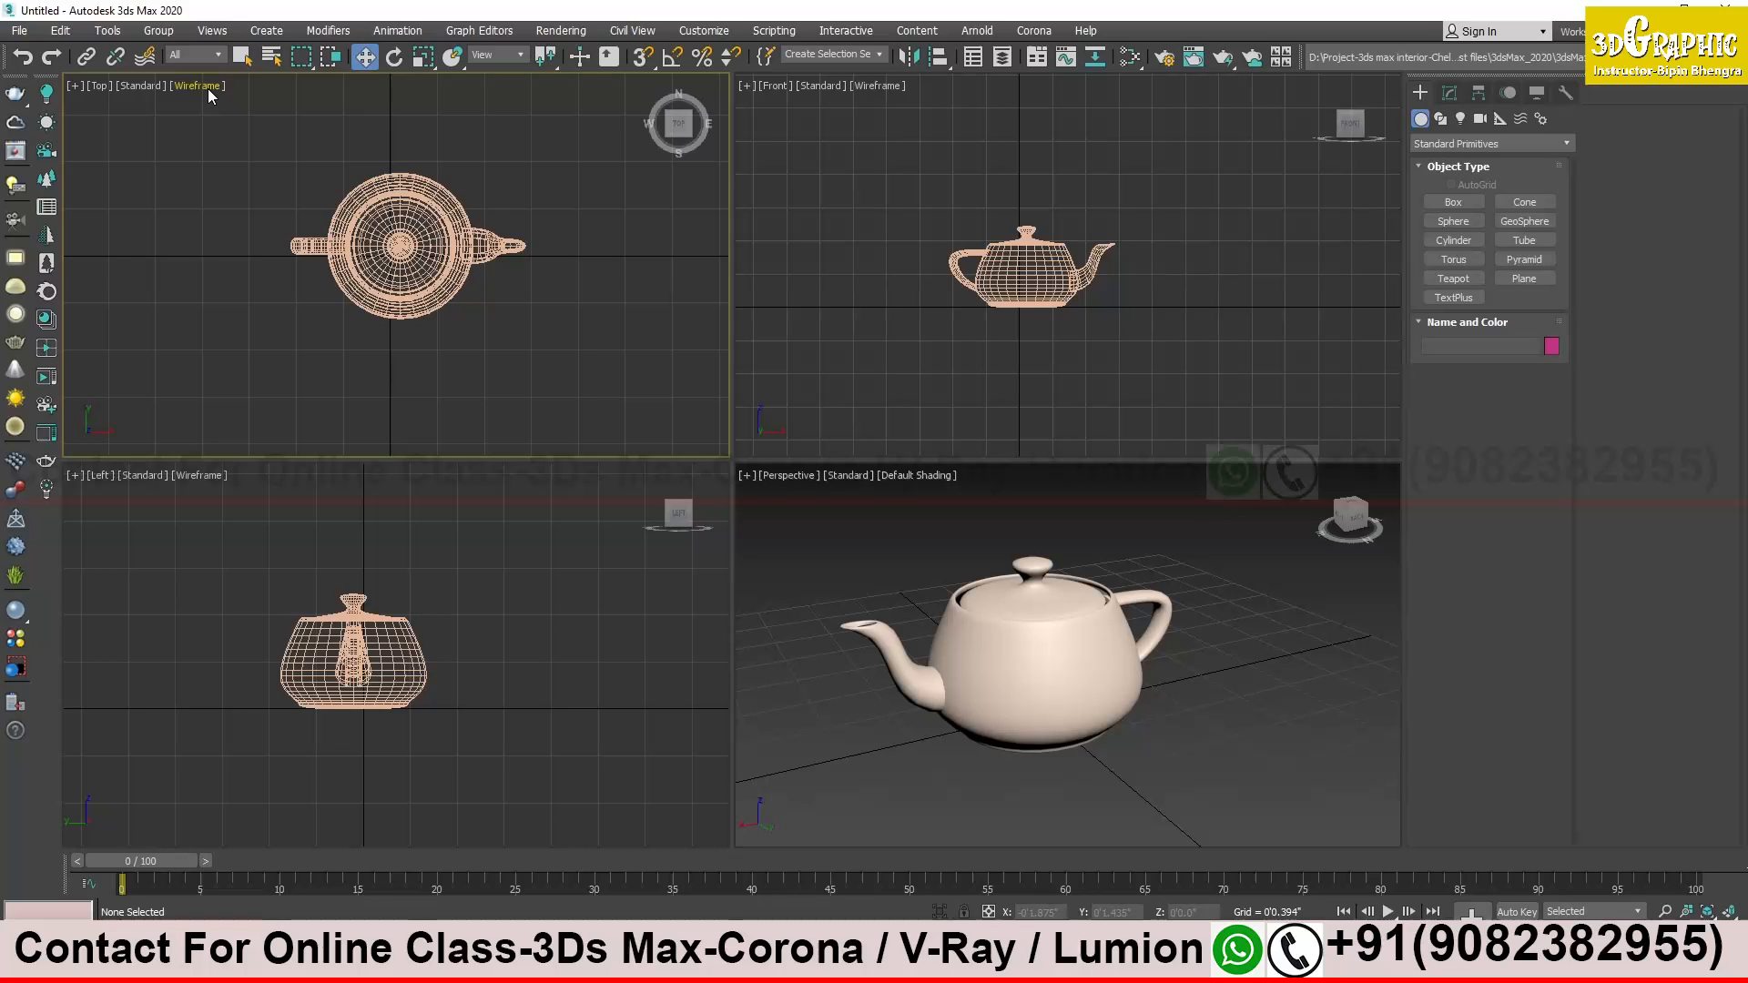
# Set the Top viewport's visual style to Default Shading
pyautogui.click(207, 90)
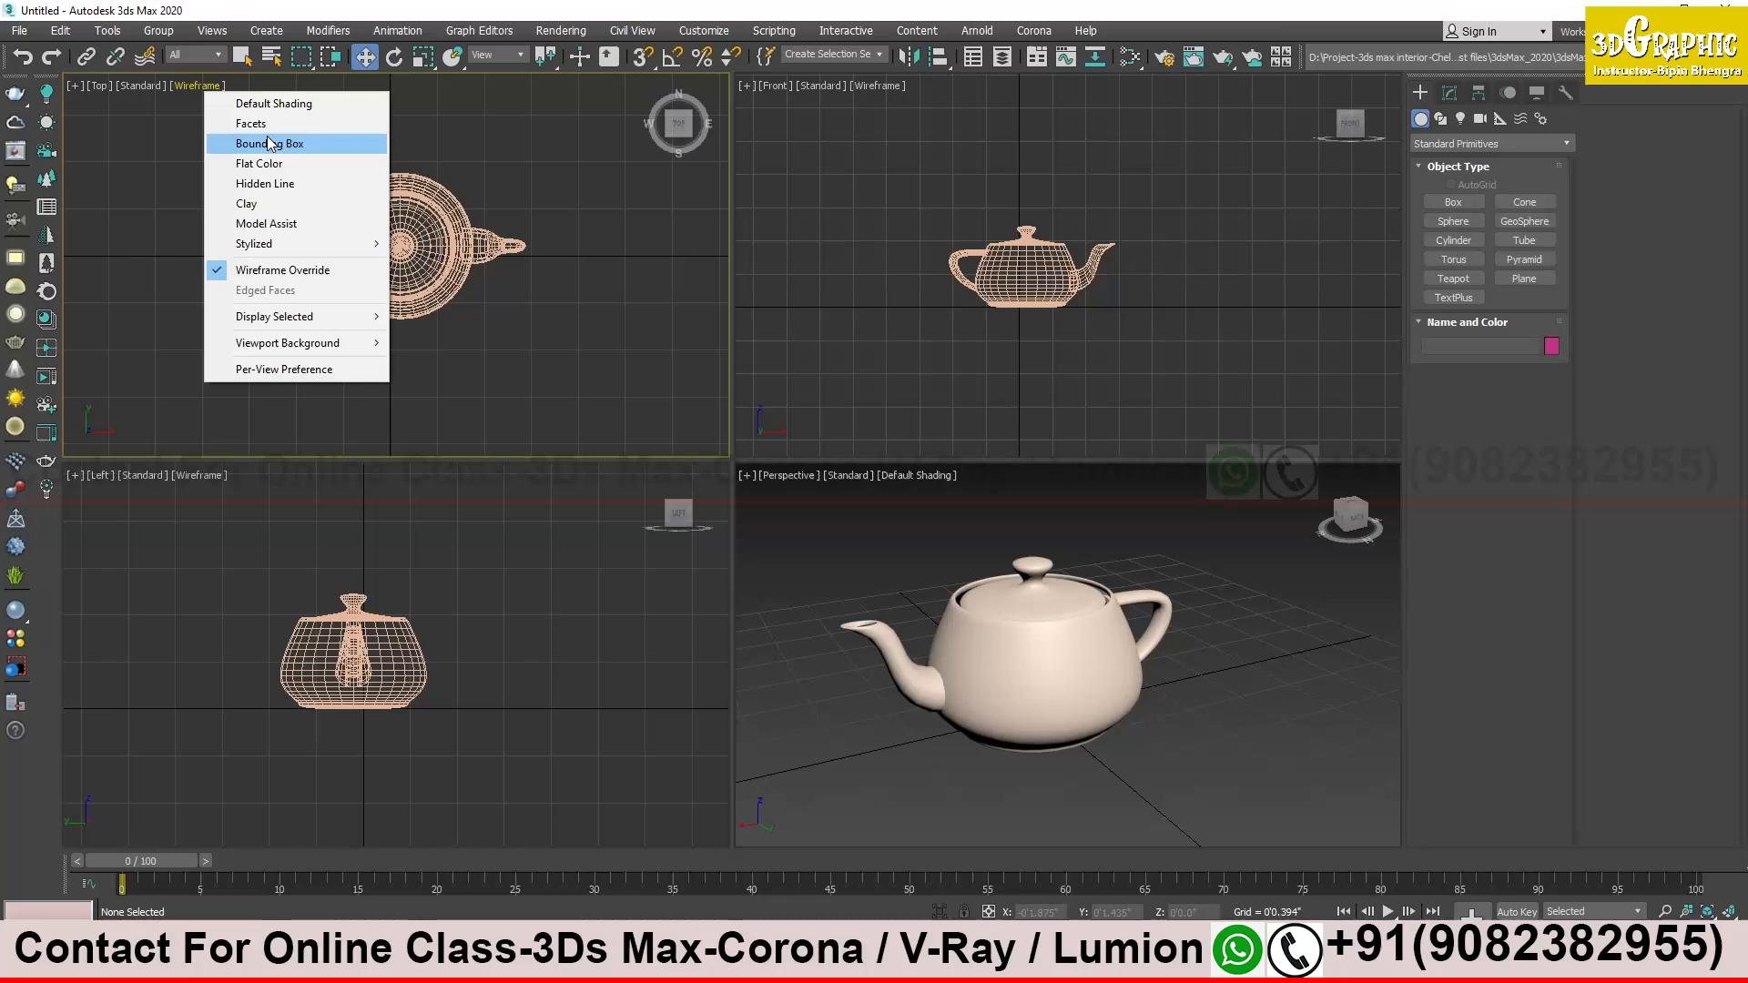
pyautogui.moveTo(297, 253)
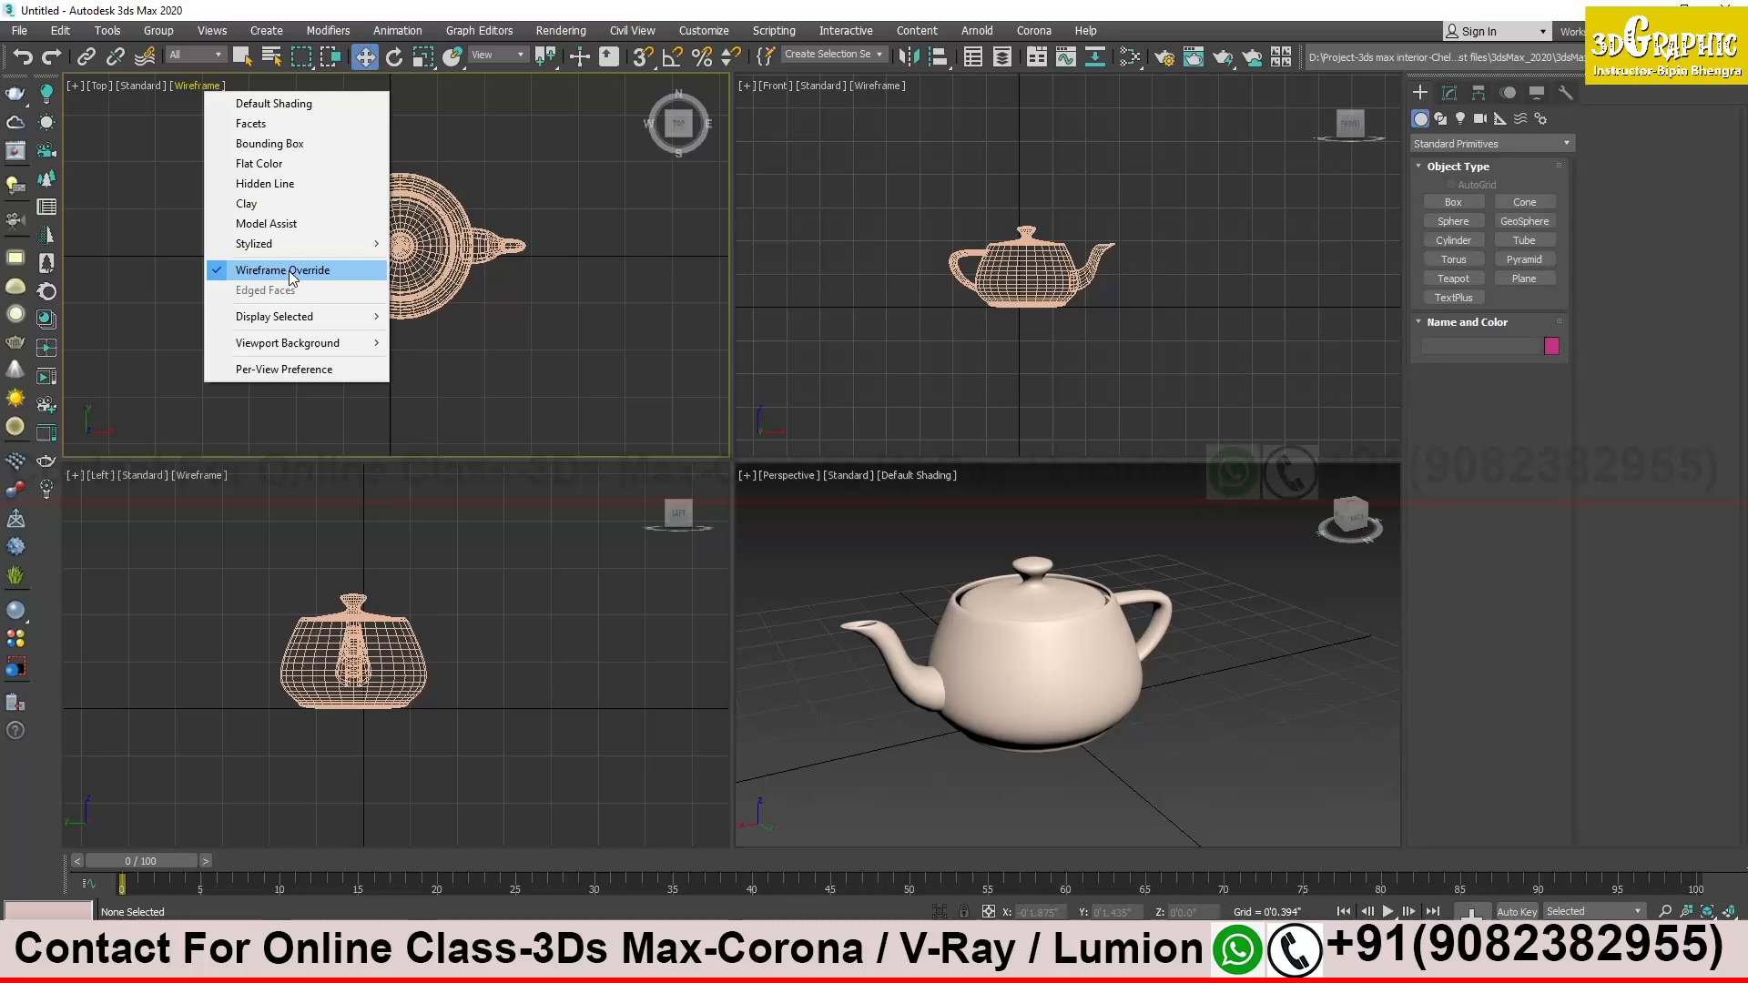
pyautogui.moveTo(308, 316)
pyautogui.click(300, 107)
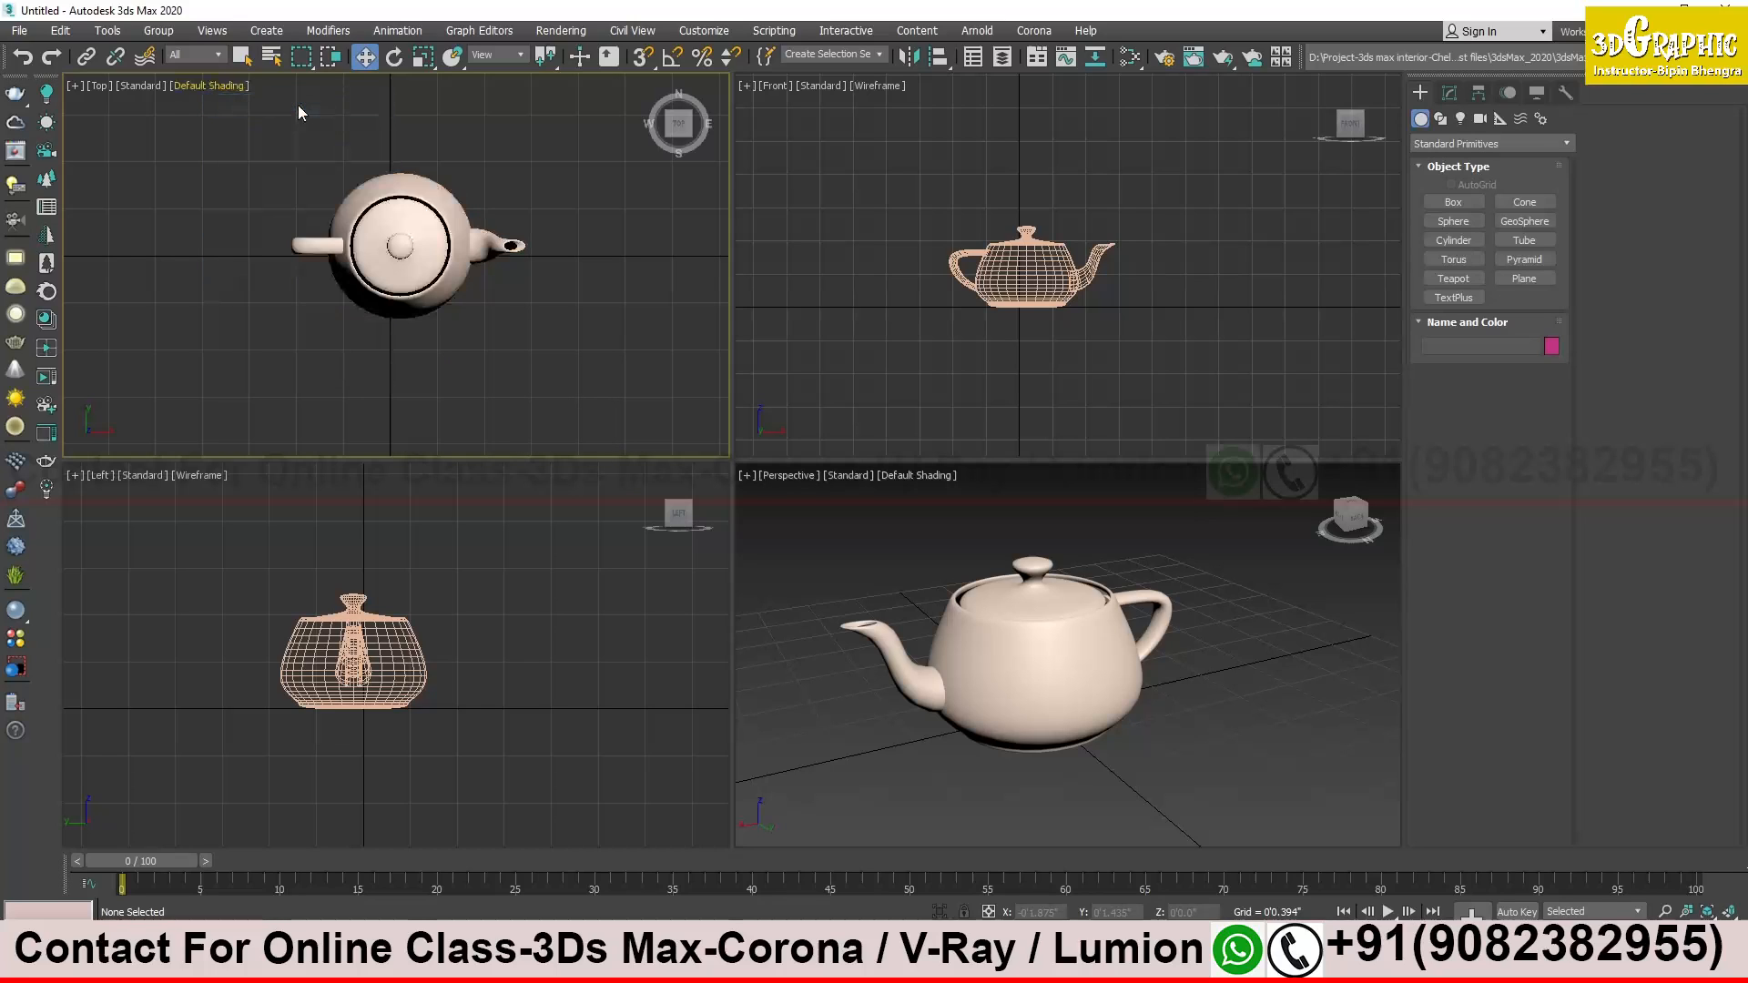
# Try the Facets and Bounding Box visual styles on the teapot in the Top viewport
pyautogui.click(219, 88)
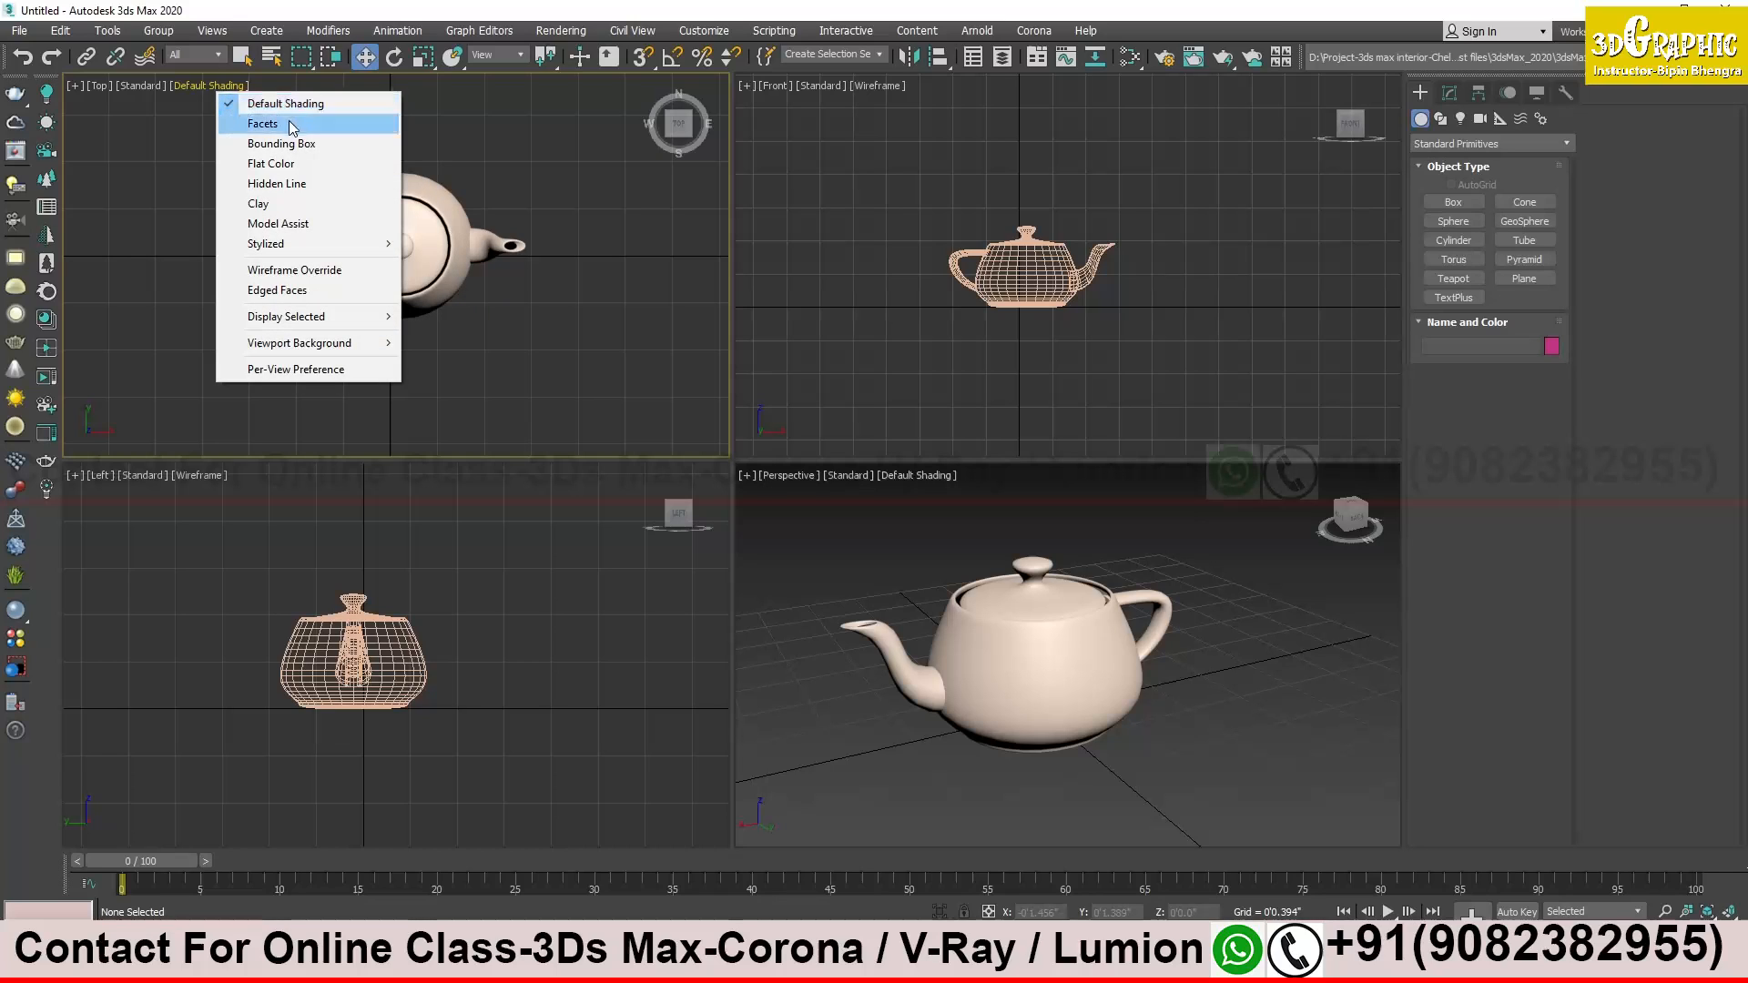
pyautogui.click(284, 123)
pyautogui.click(197, 86)
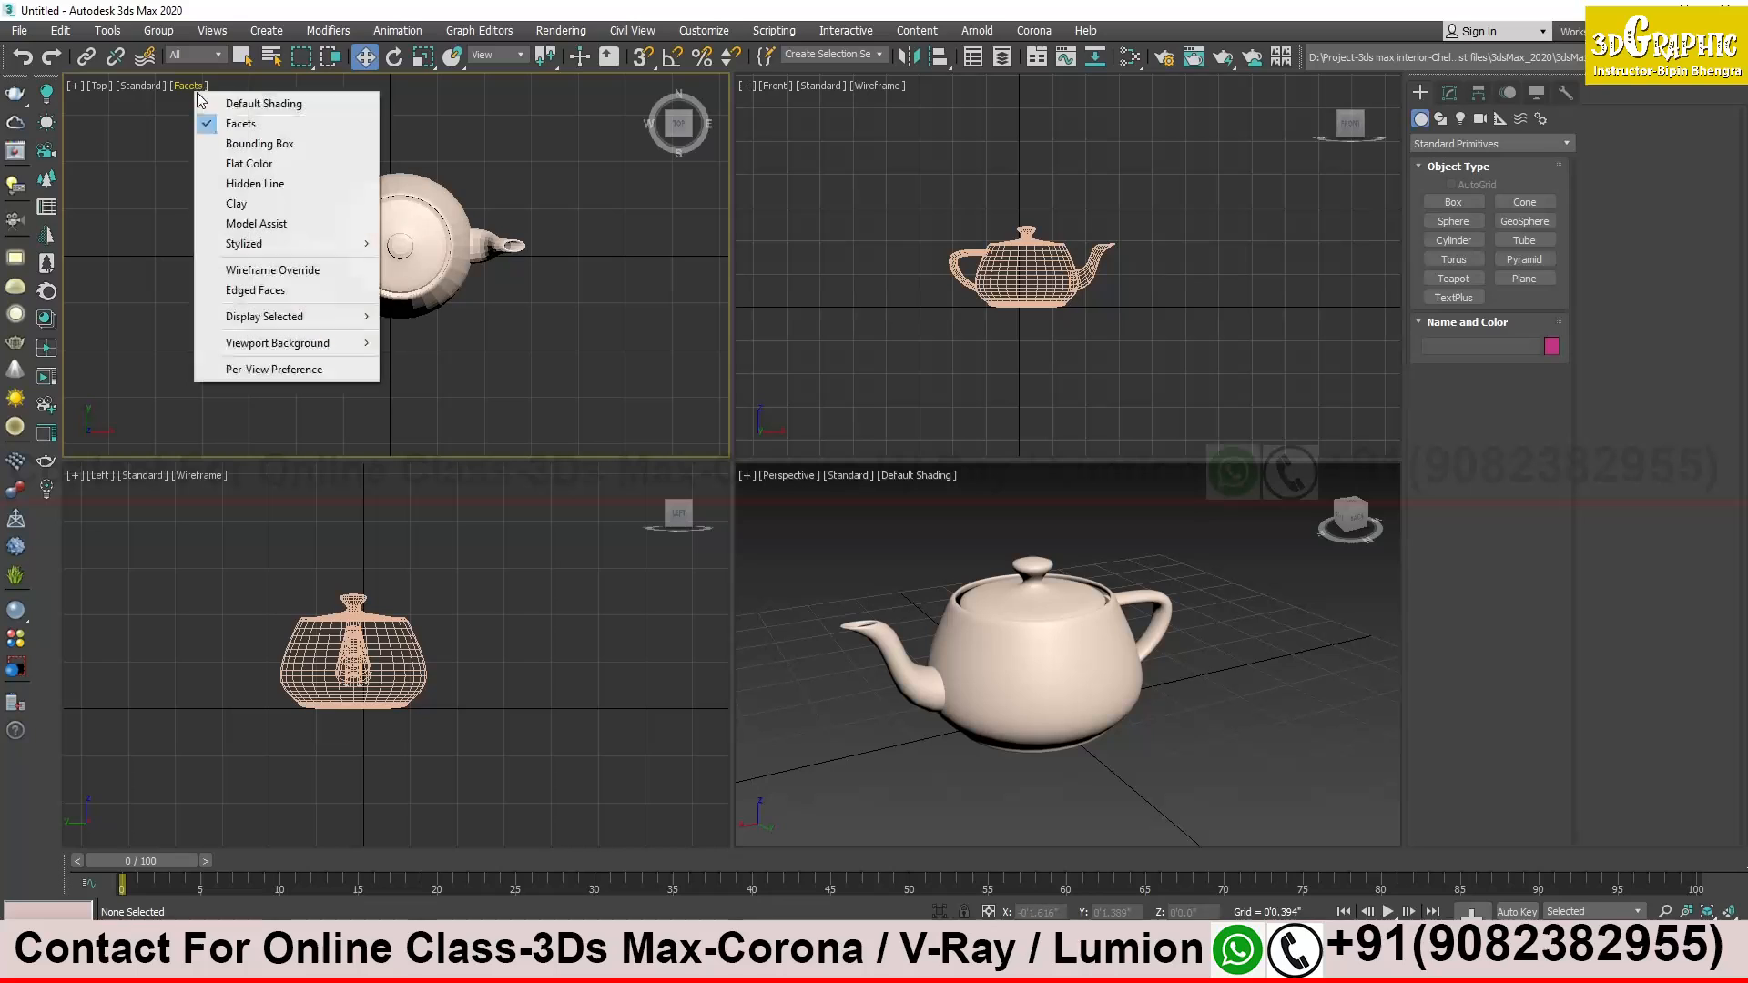
pyautogui.click(242, 143)
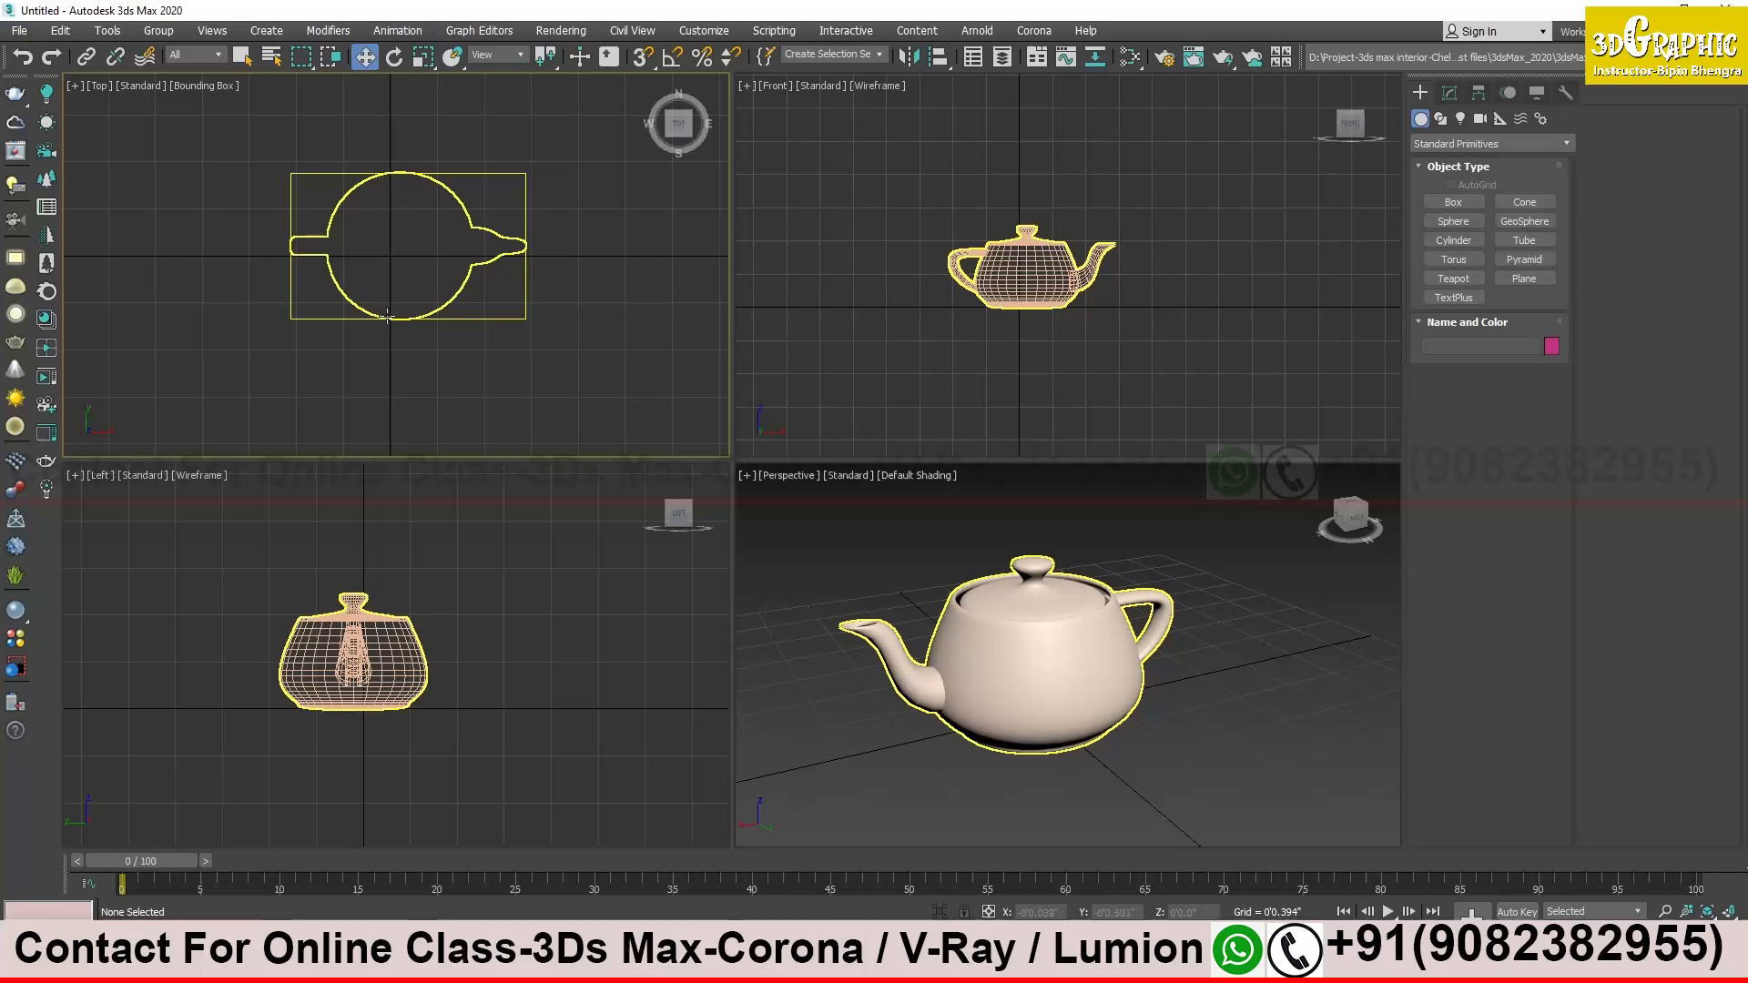
# Try the Flat Color and Hidden Line visual styles on the teapot in the Top viewport
pyautogui.click(215, 85)
pyautogui.click(259, 164)
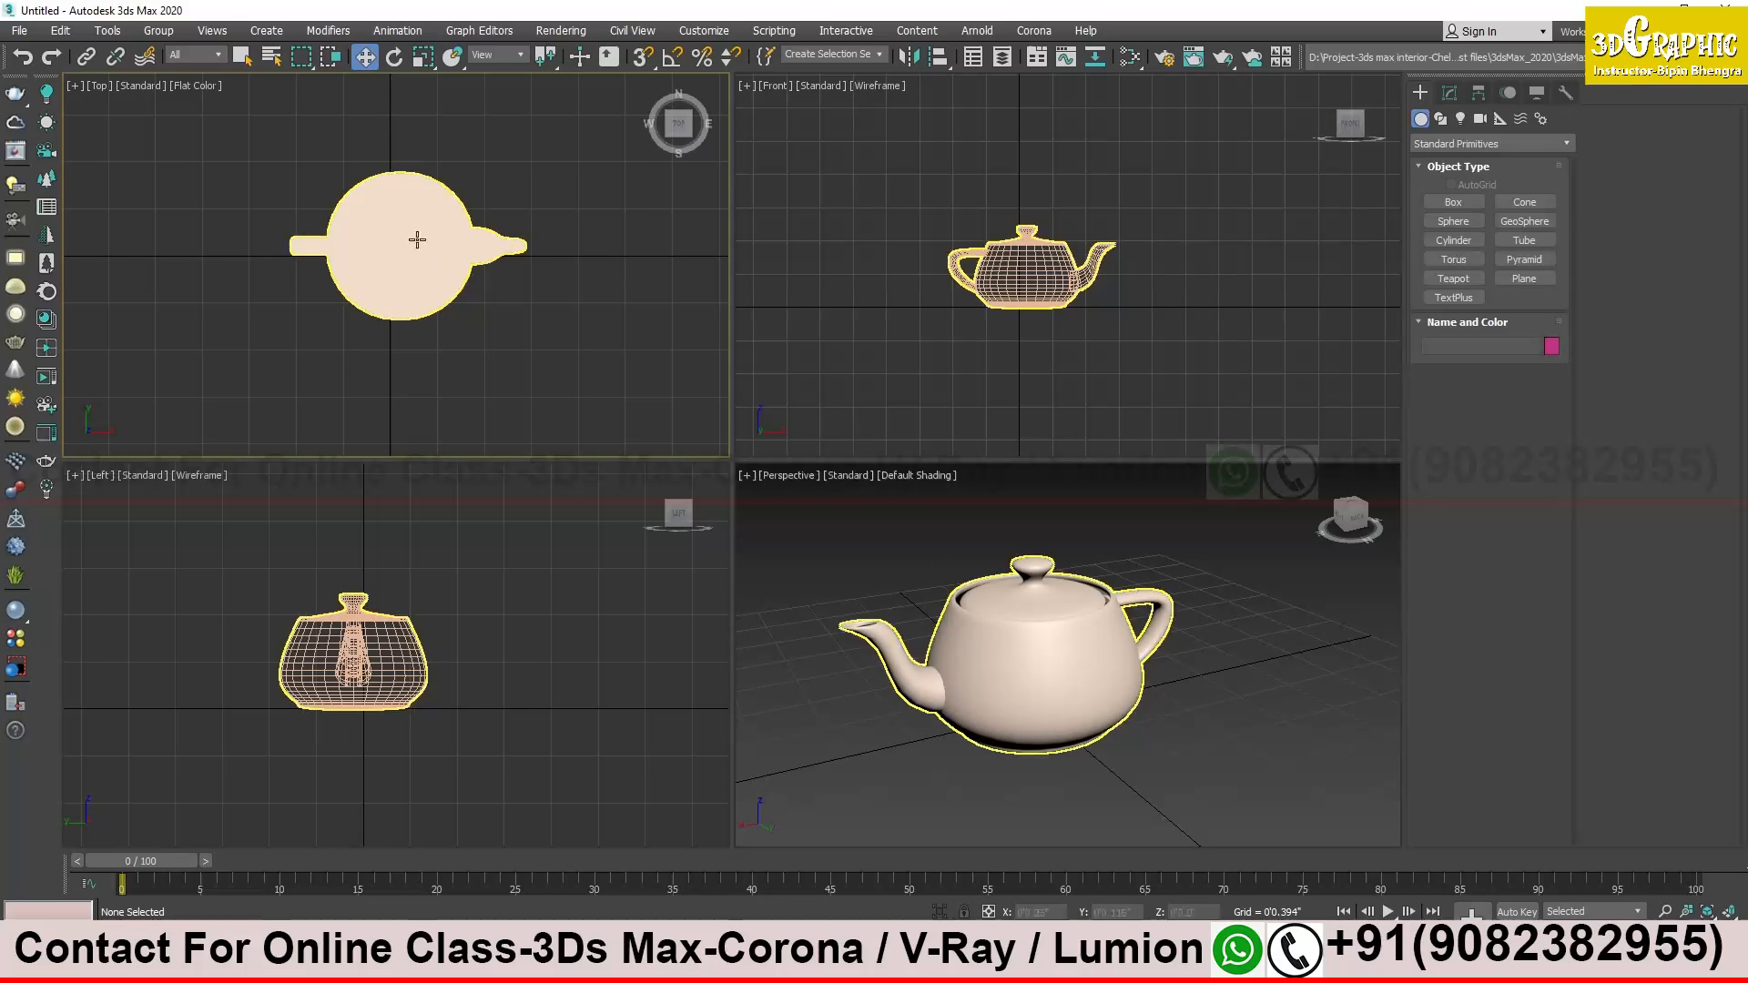
pyautogui.click(198, 92)
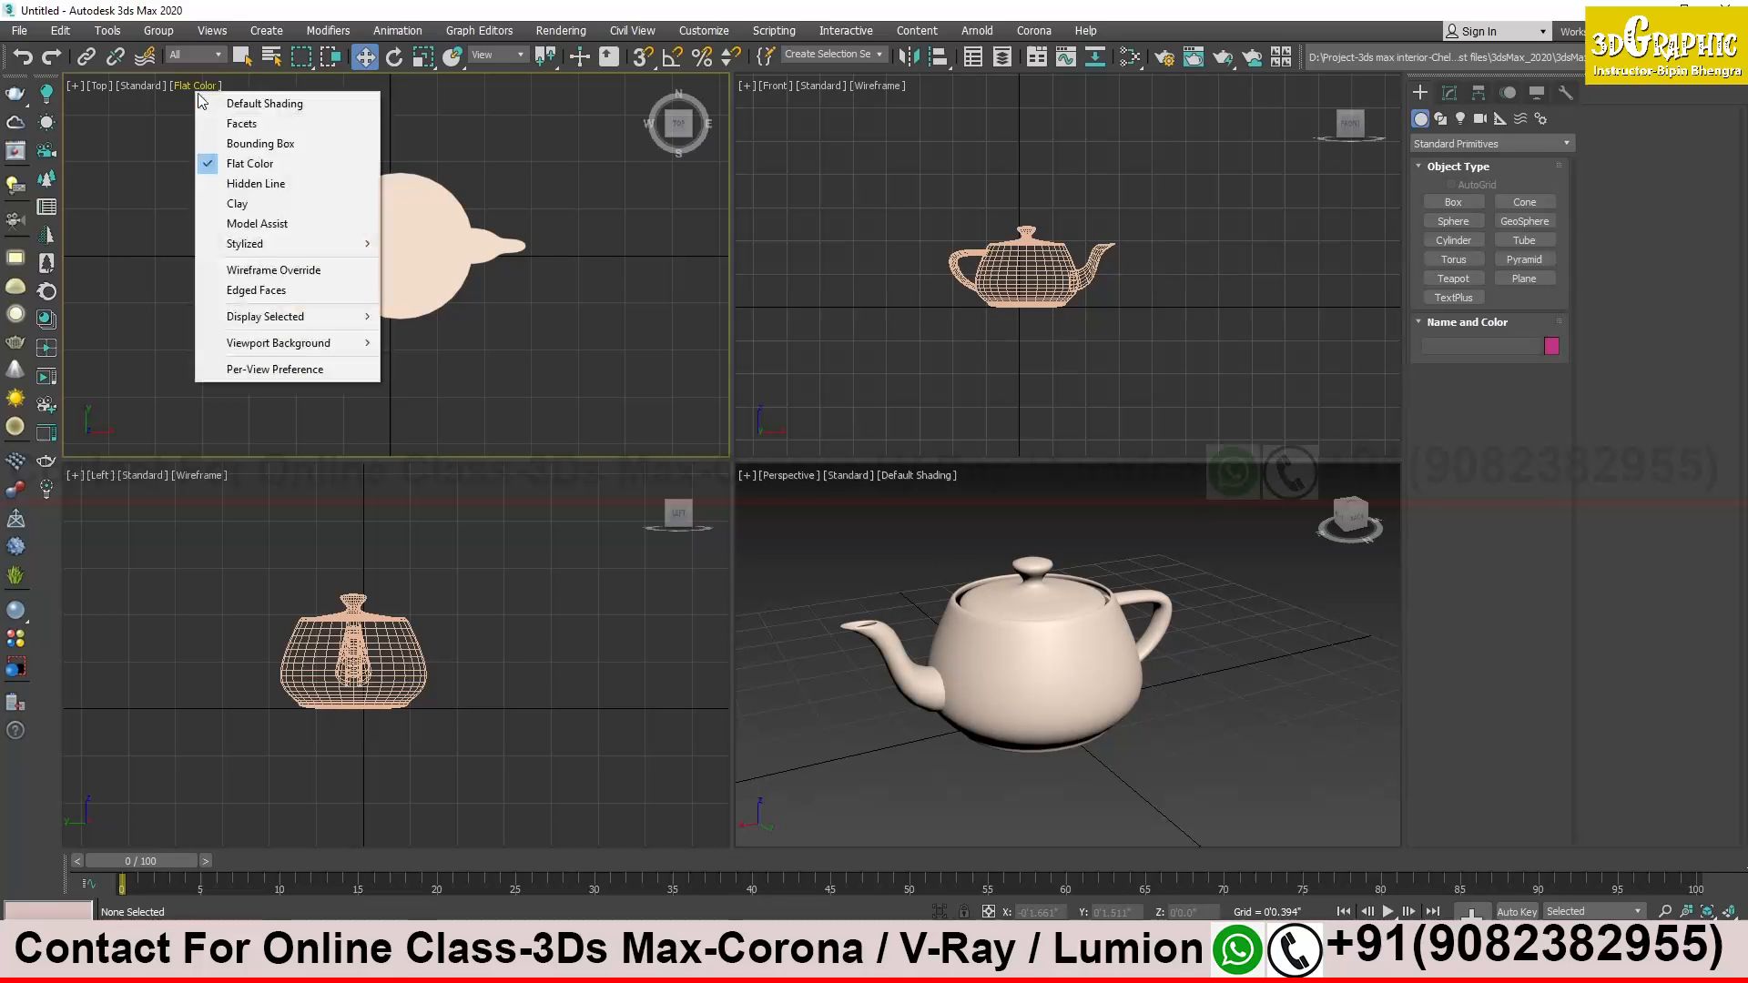
pyautogui.click(259, 187)
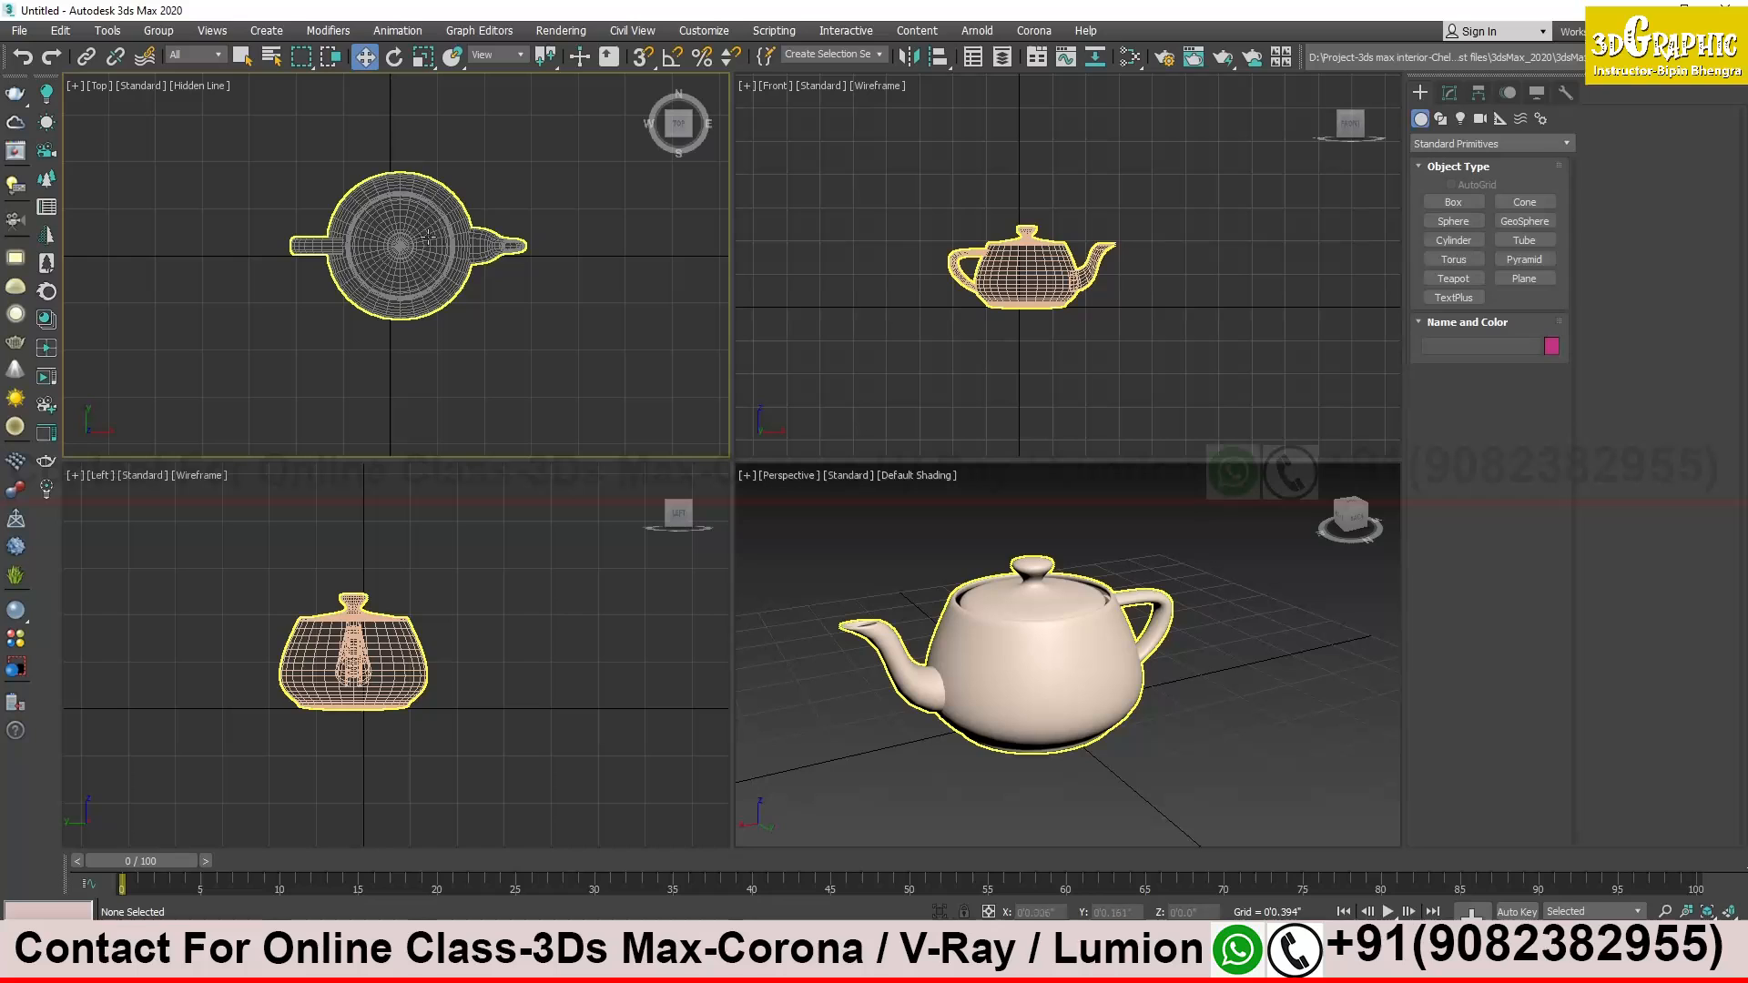
# Try the Clay style and the stylized Graphite style on the teapot in the Top viewport
pyautogui.click(204, 87)
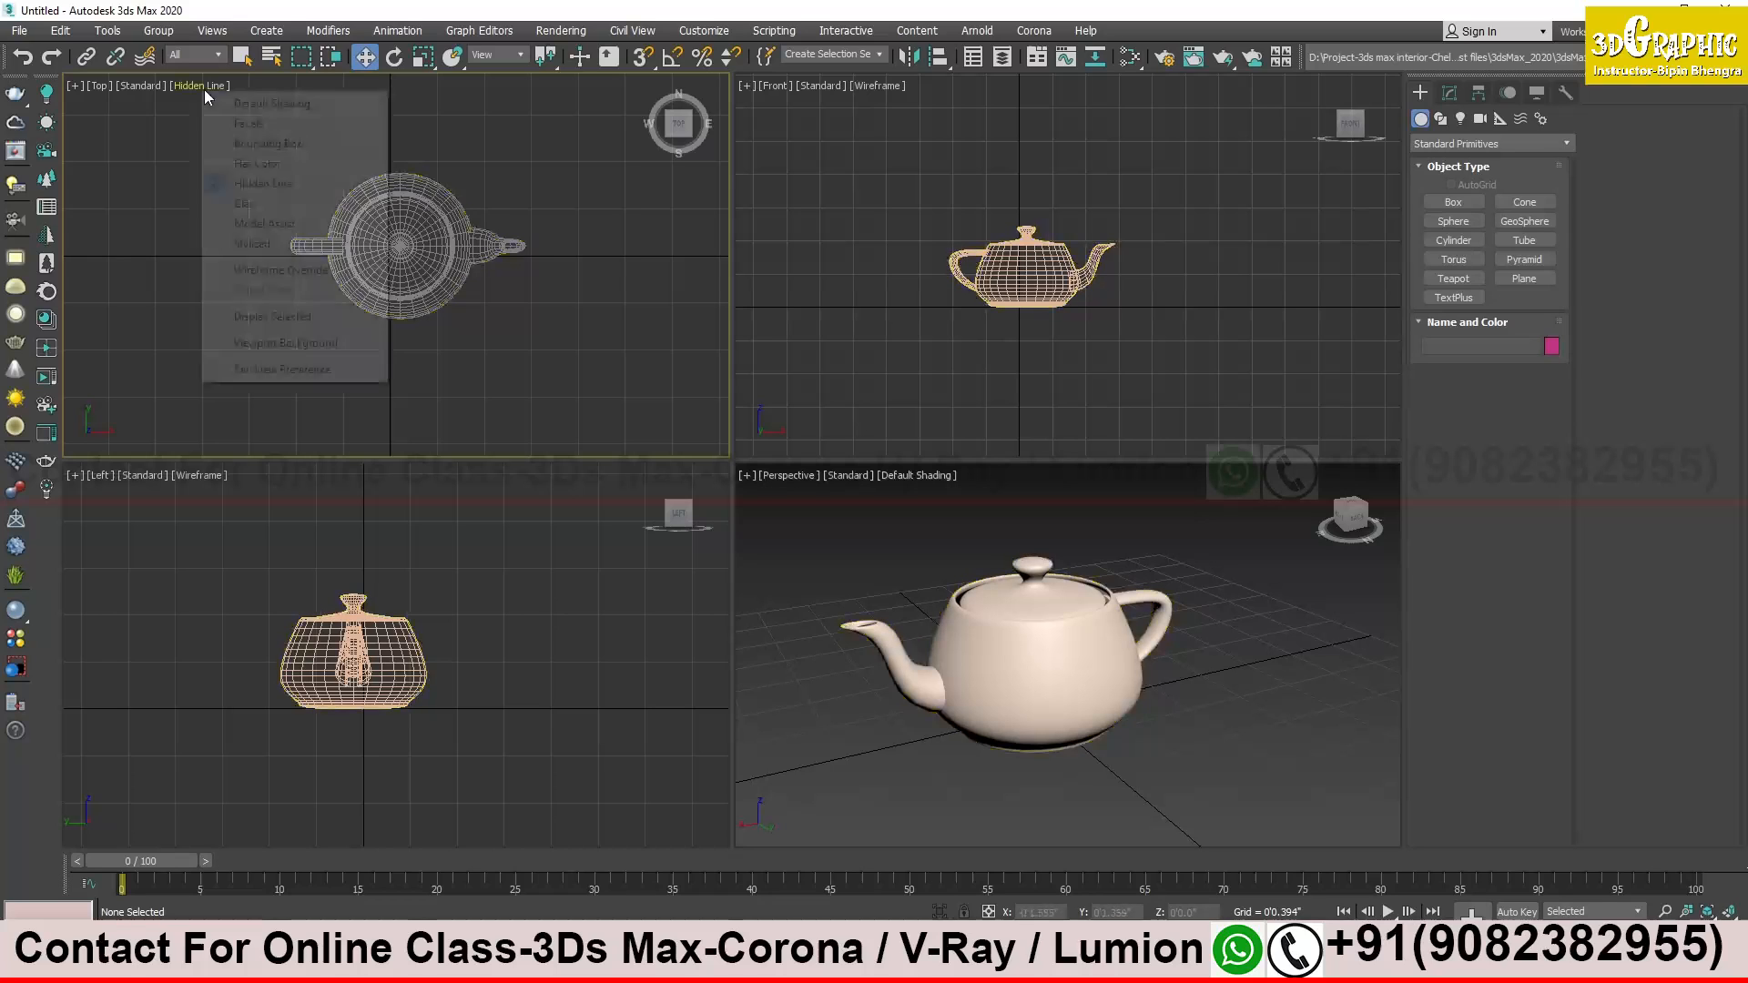
pyautogui.click(261, 202)
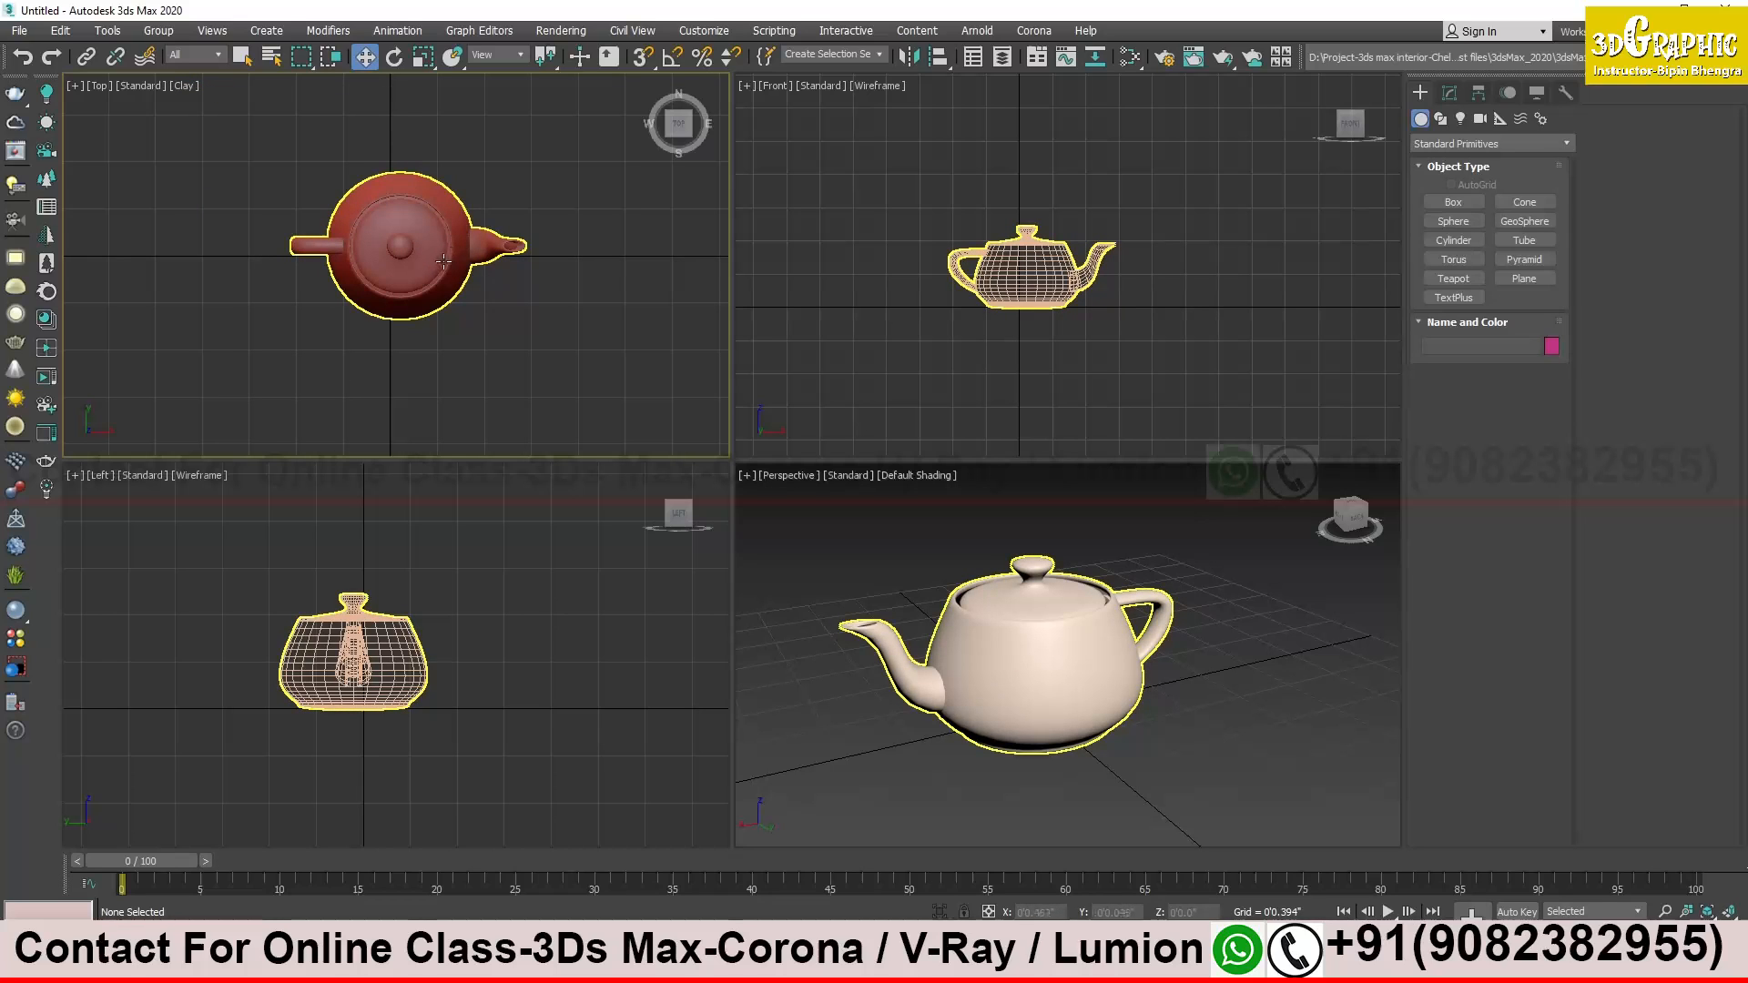
pyautogui.click(191, 86)
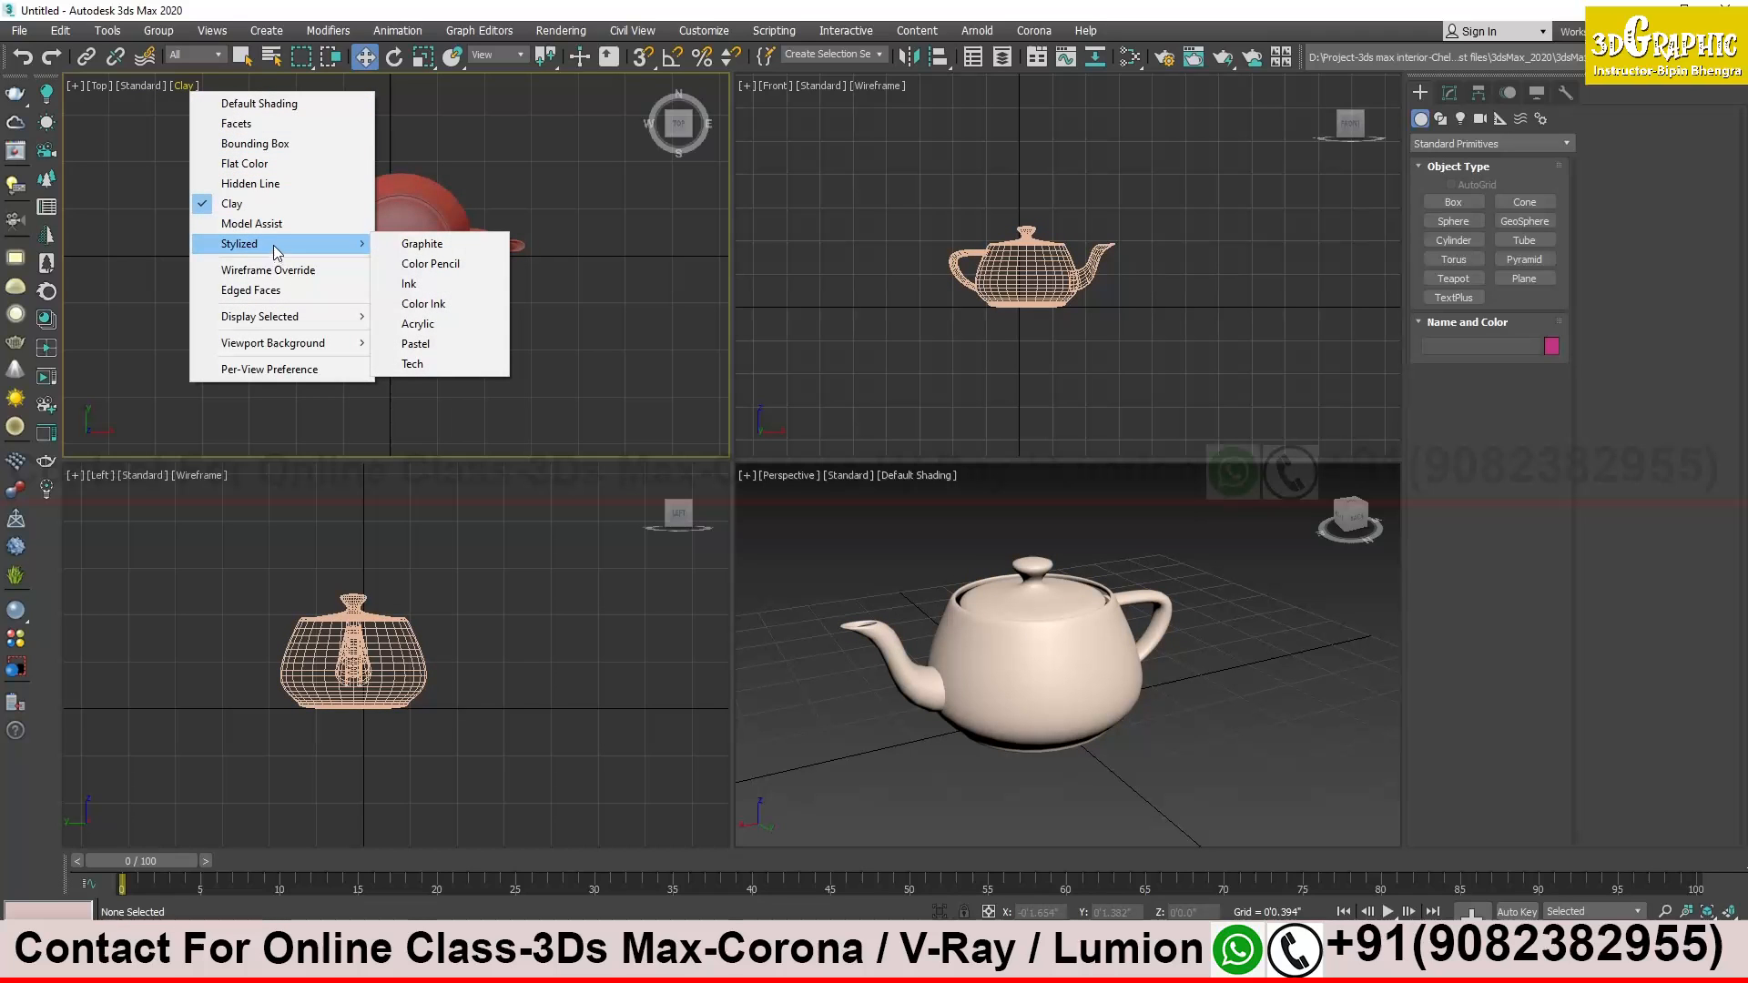
pyautogui.click(423, 244)
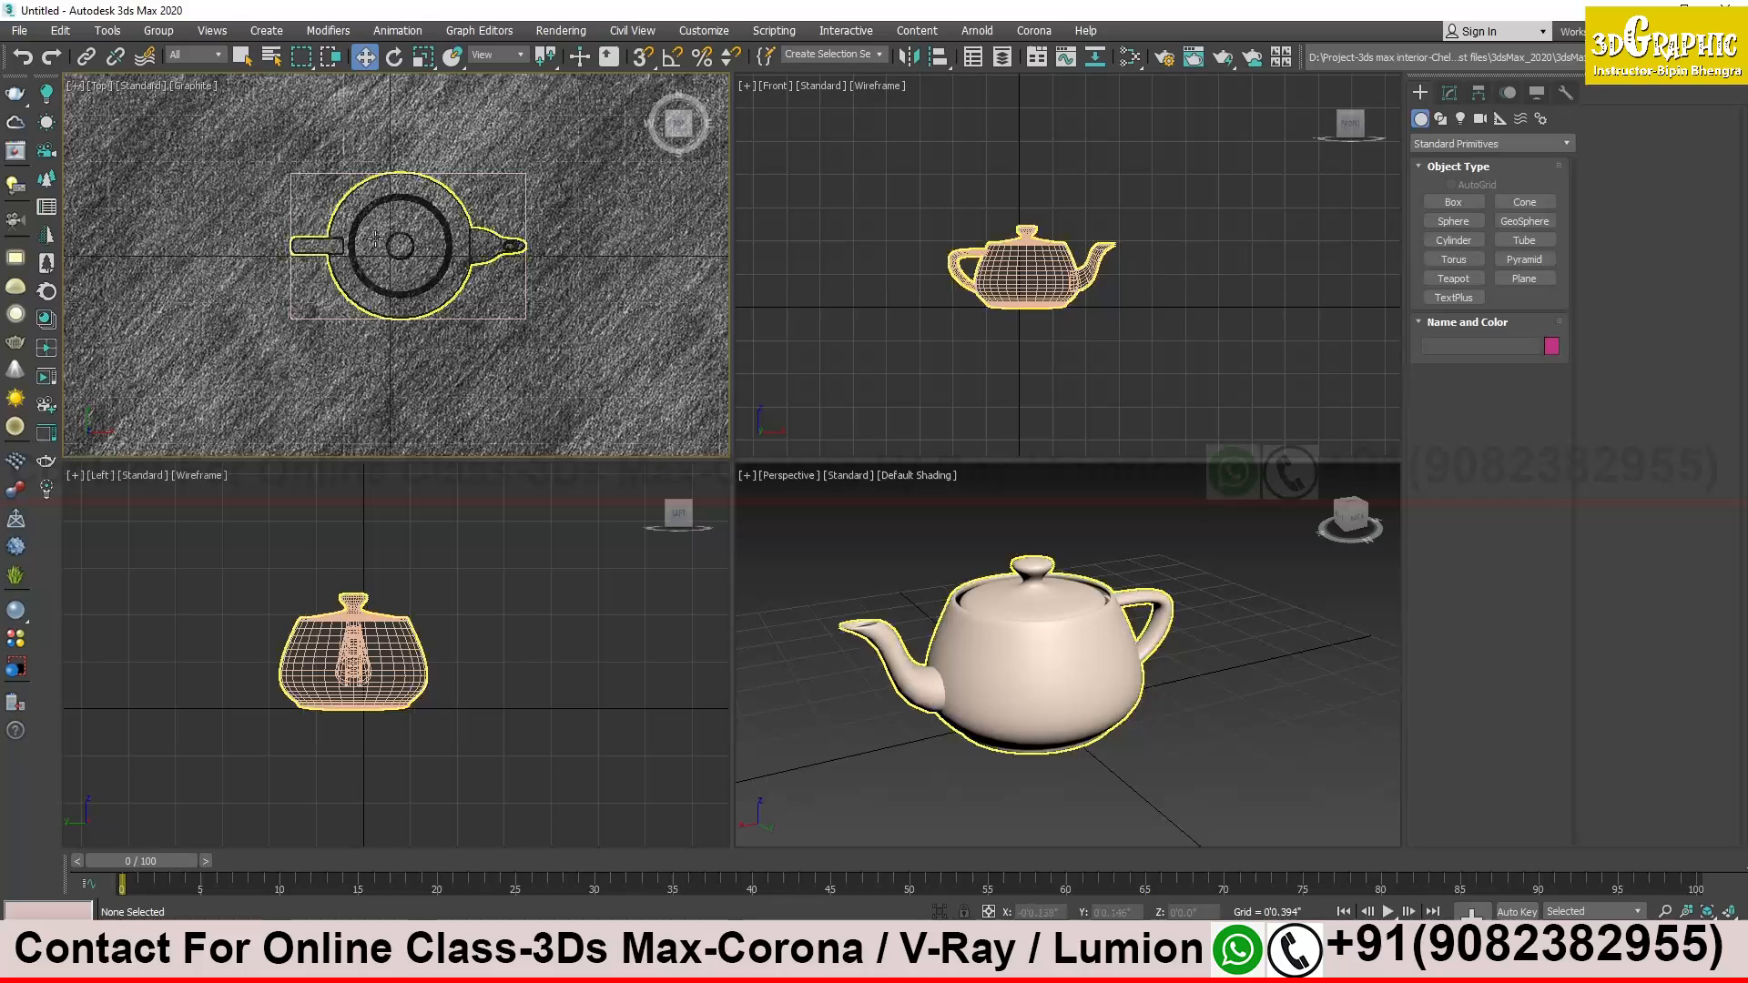
# Apply Wireframe Override to the Top viewport, and return the viewport to Default Shading
pyautogui.click(202, 86)
pyautogui.moveTo(296, 244)
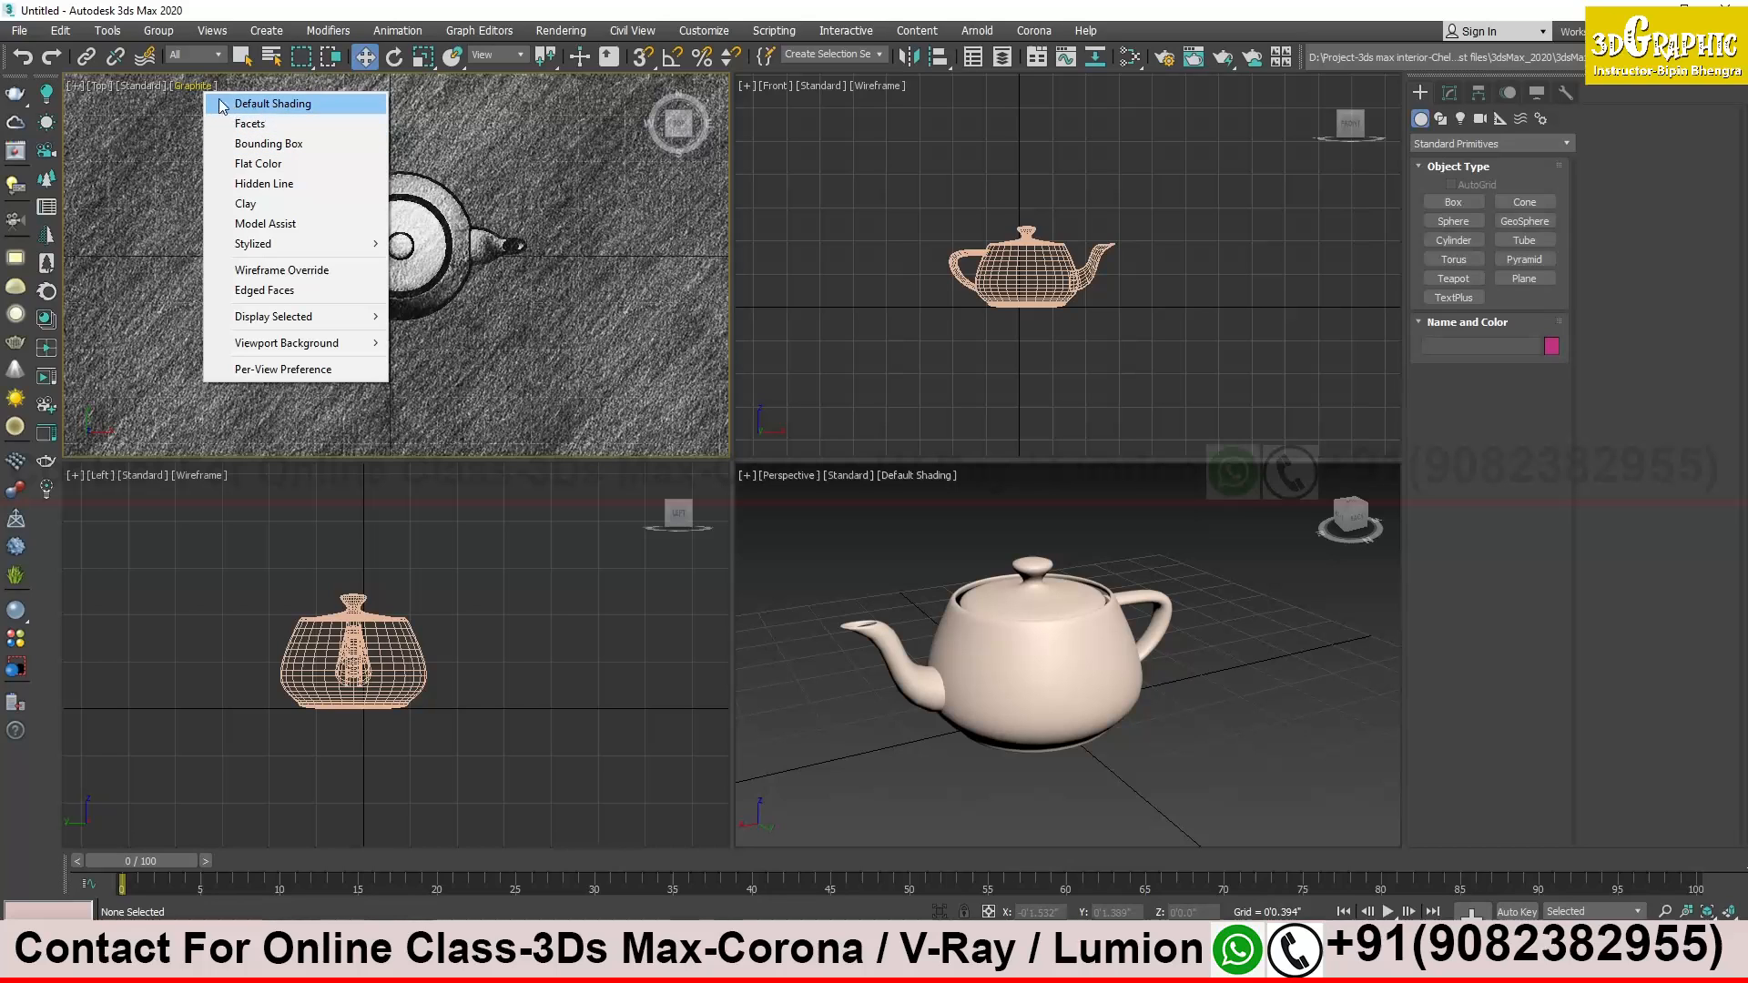
pyautogui.click(314, 271)
pyautogui.click(207, 87)
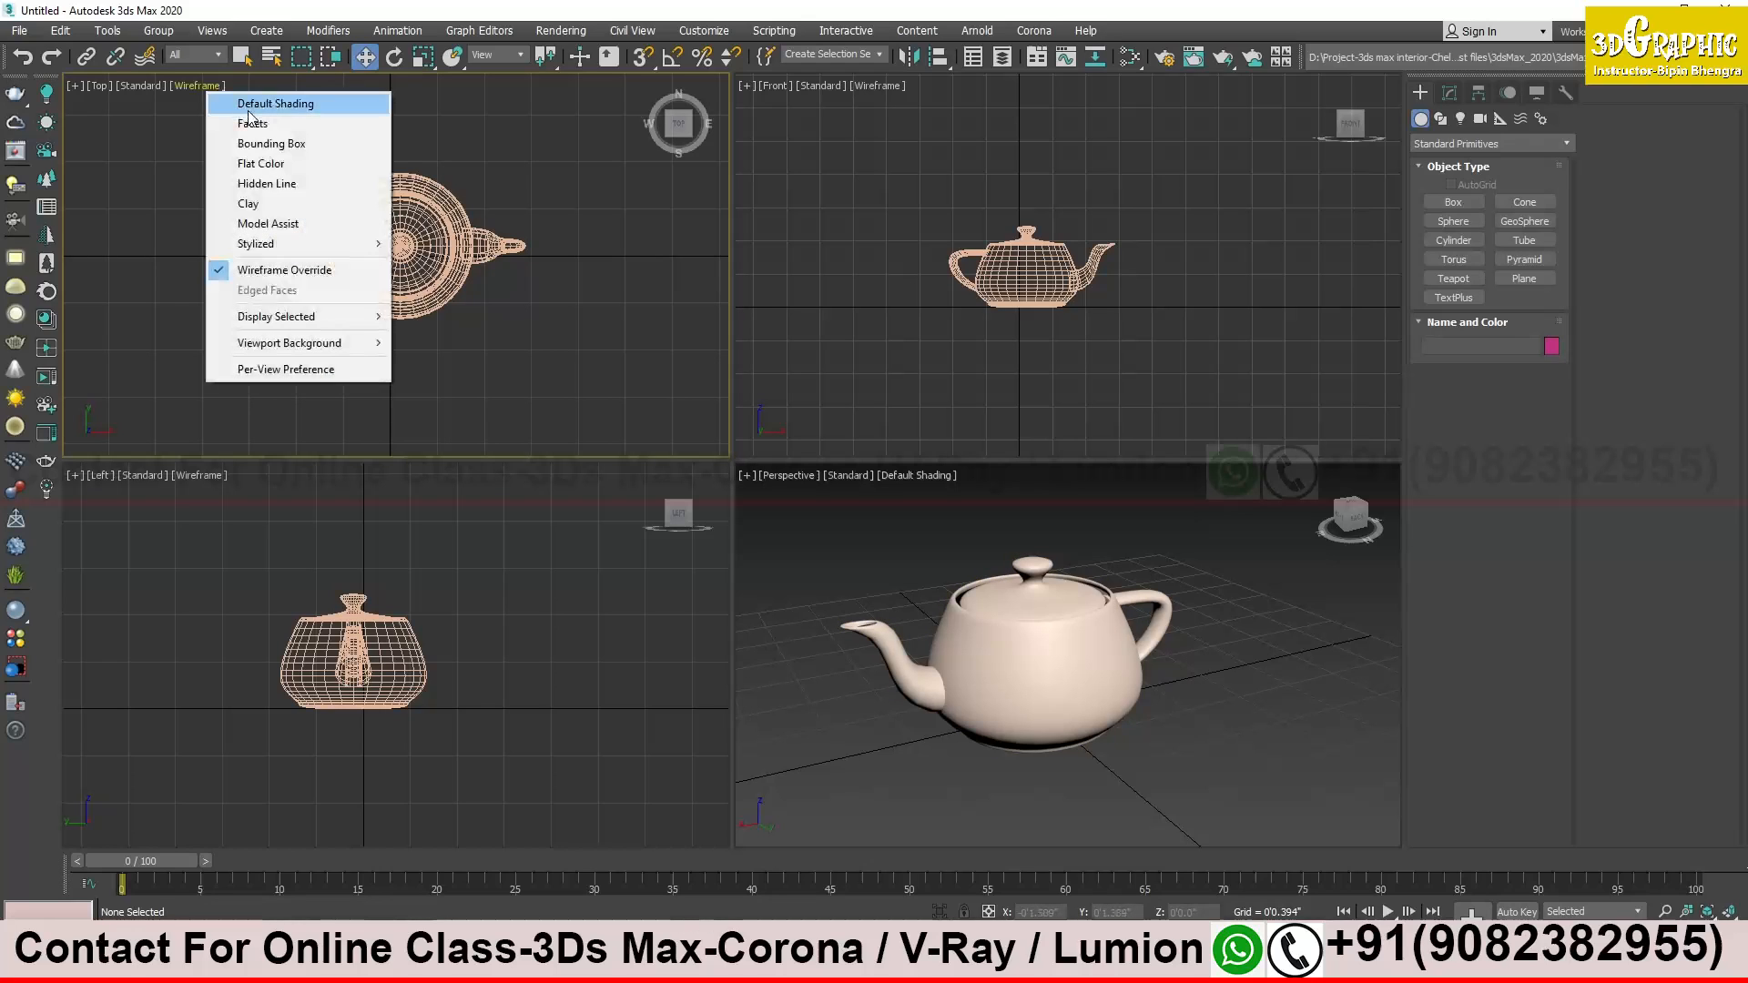
pyautogui.click(264, 106)
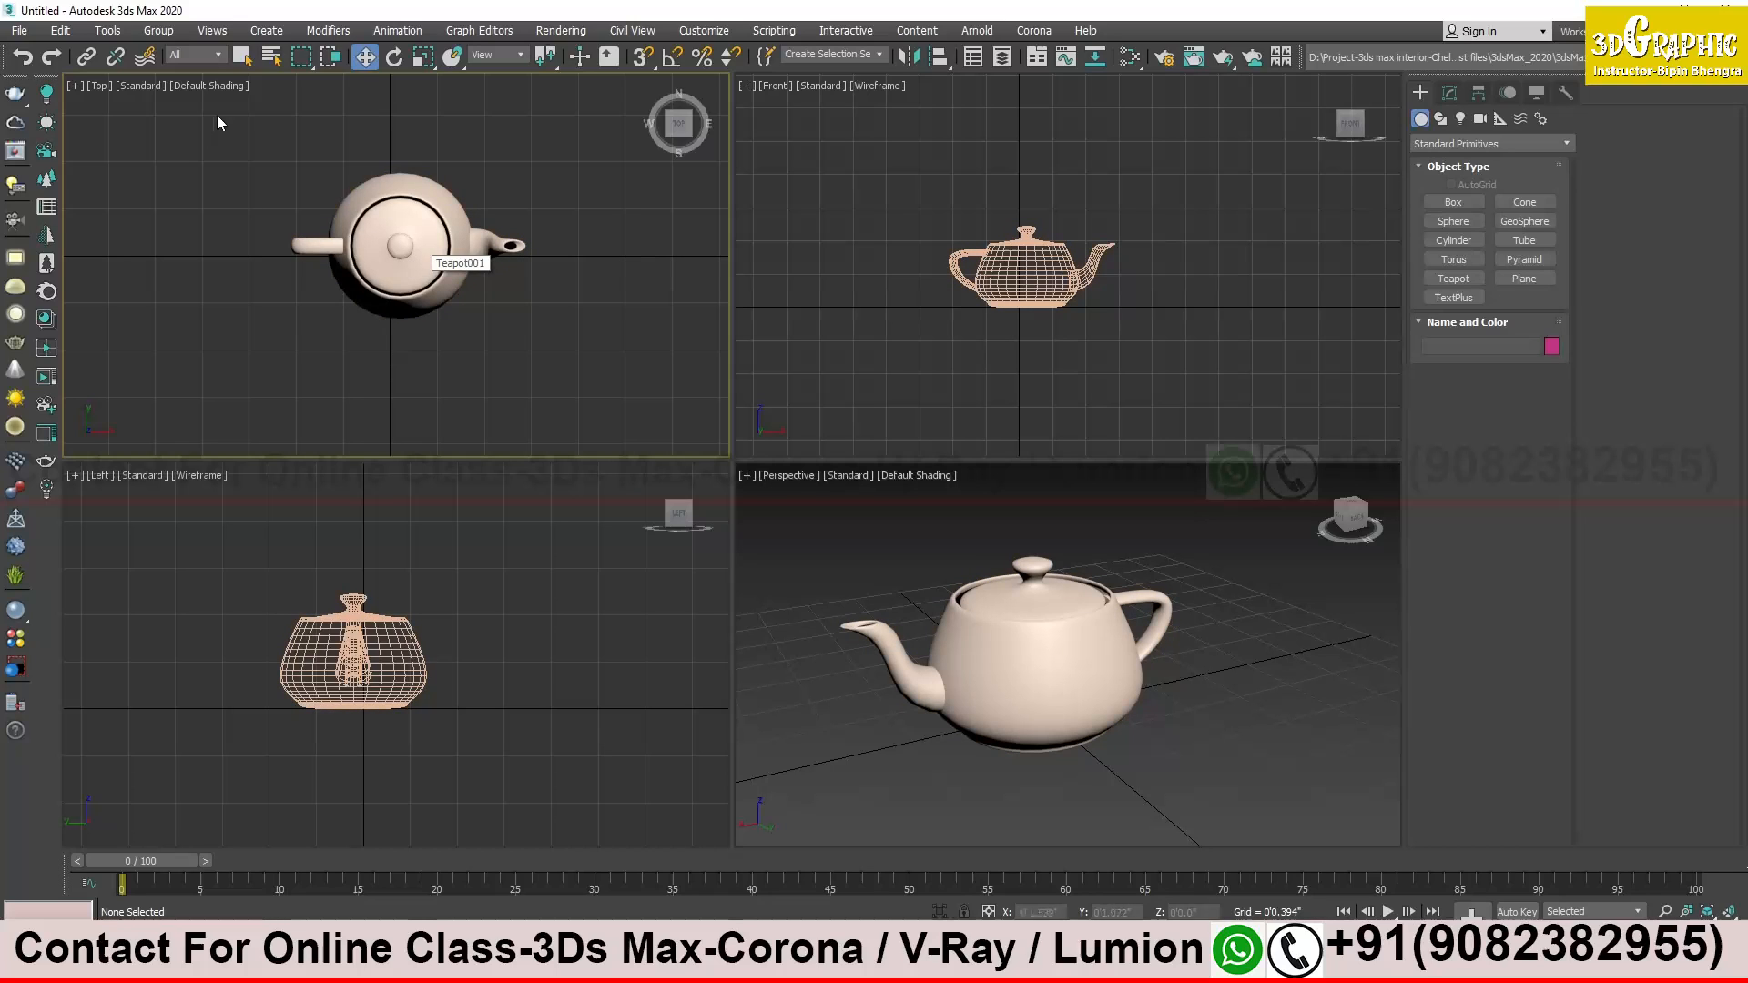
pyautogui.click(226, 85)
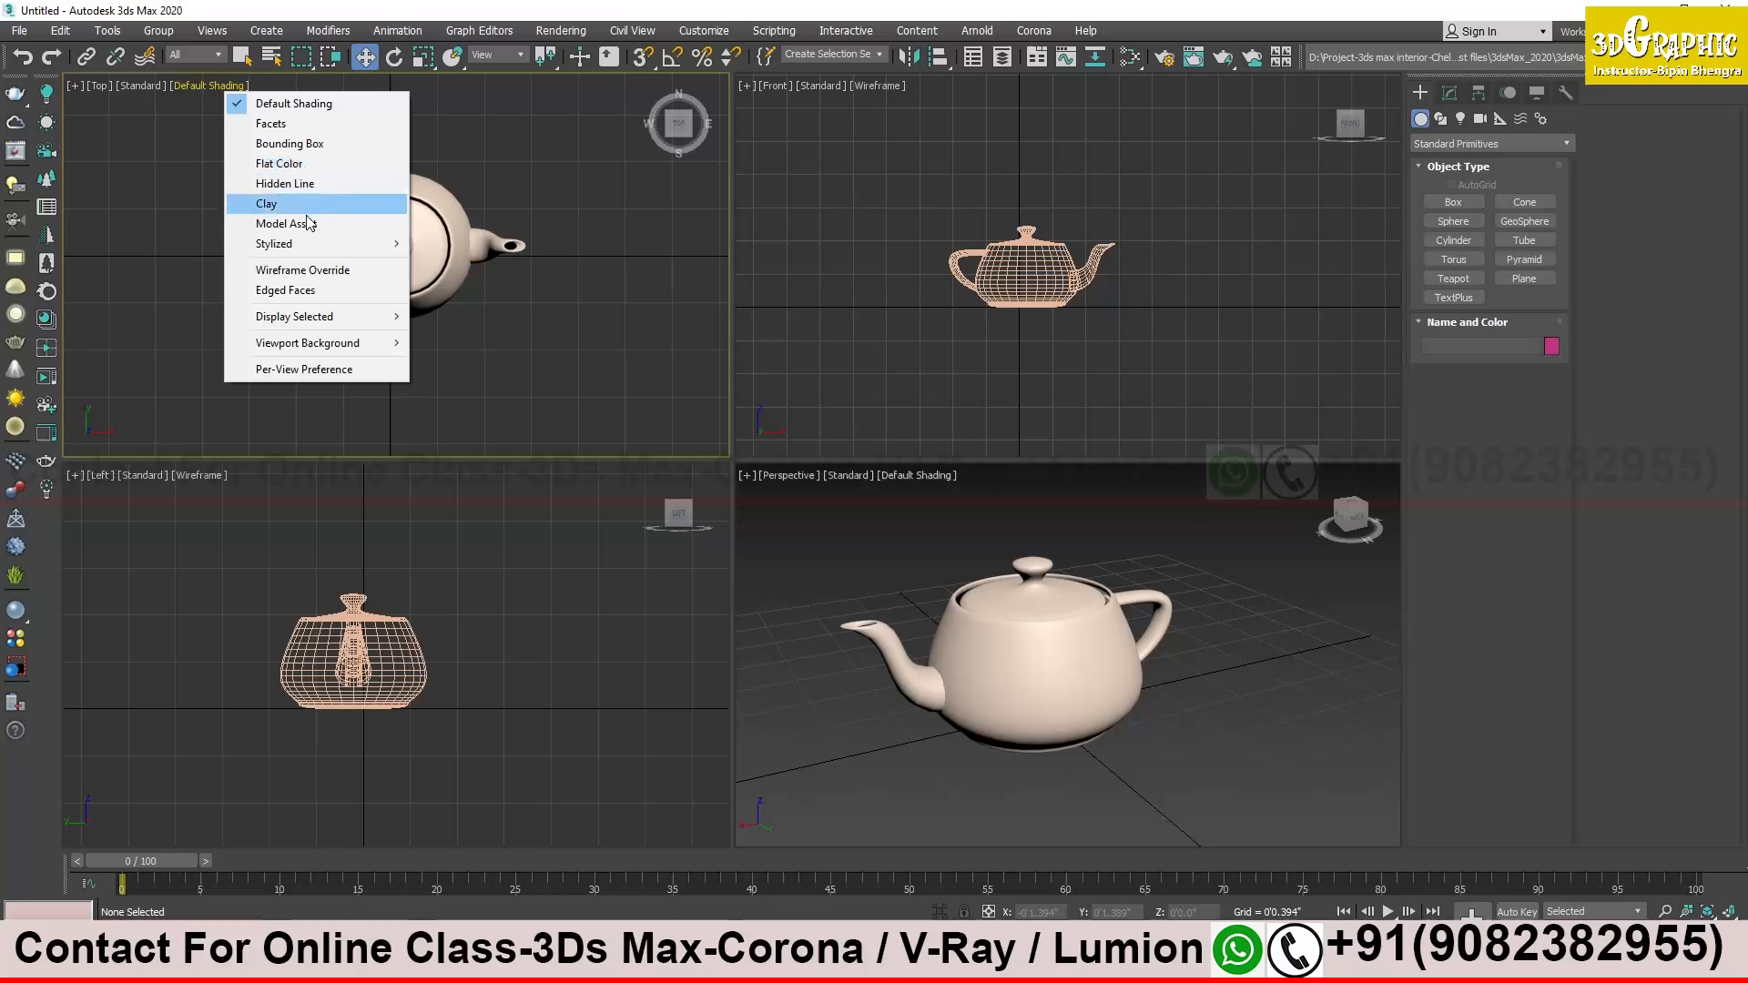
pyautogui.click(482, 181)
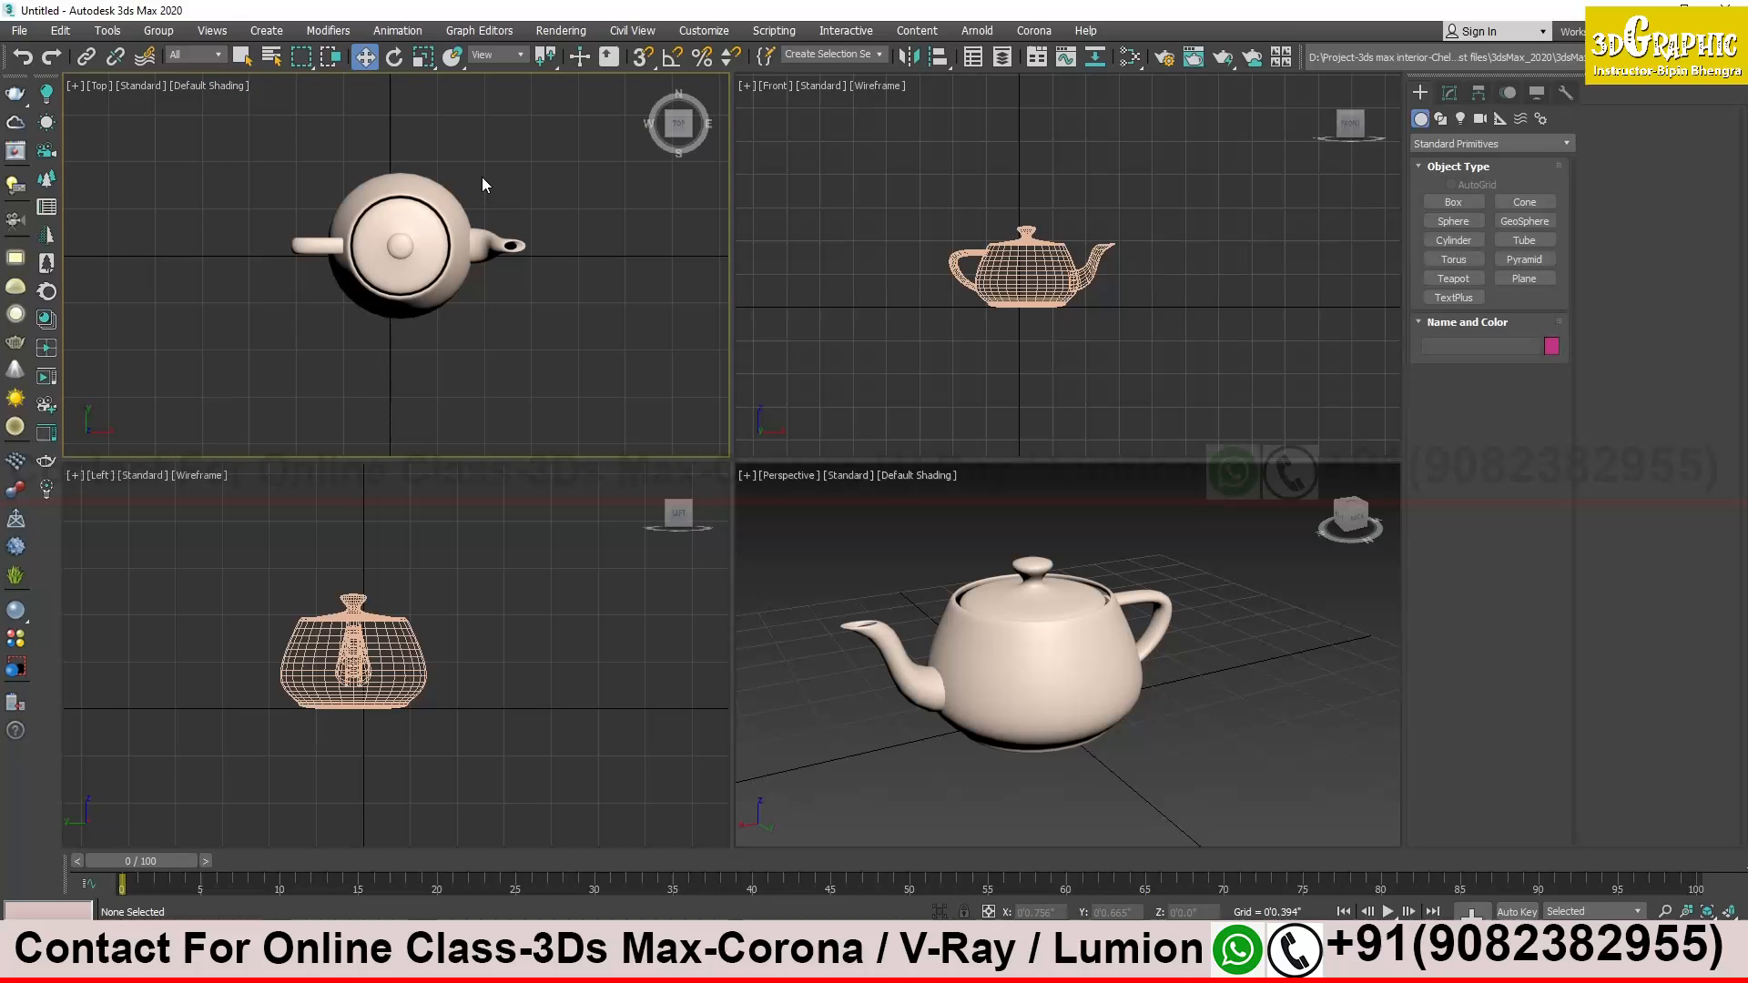
# Switch the Top viewport to Wireframe, and toggle shading on and off in the Front and Left viewports
pyautogui.press('F3')
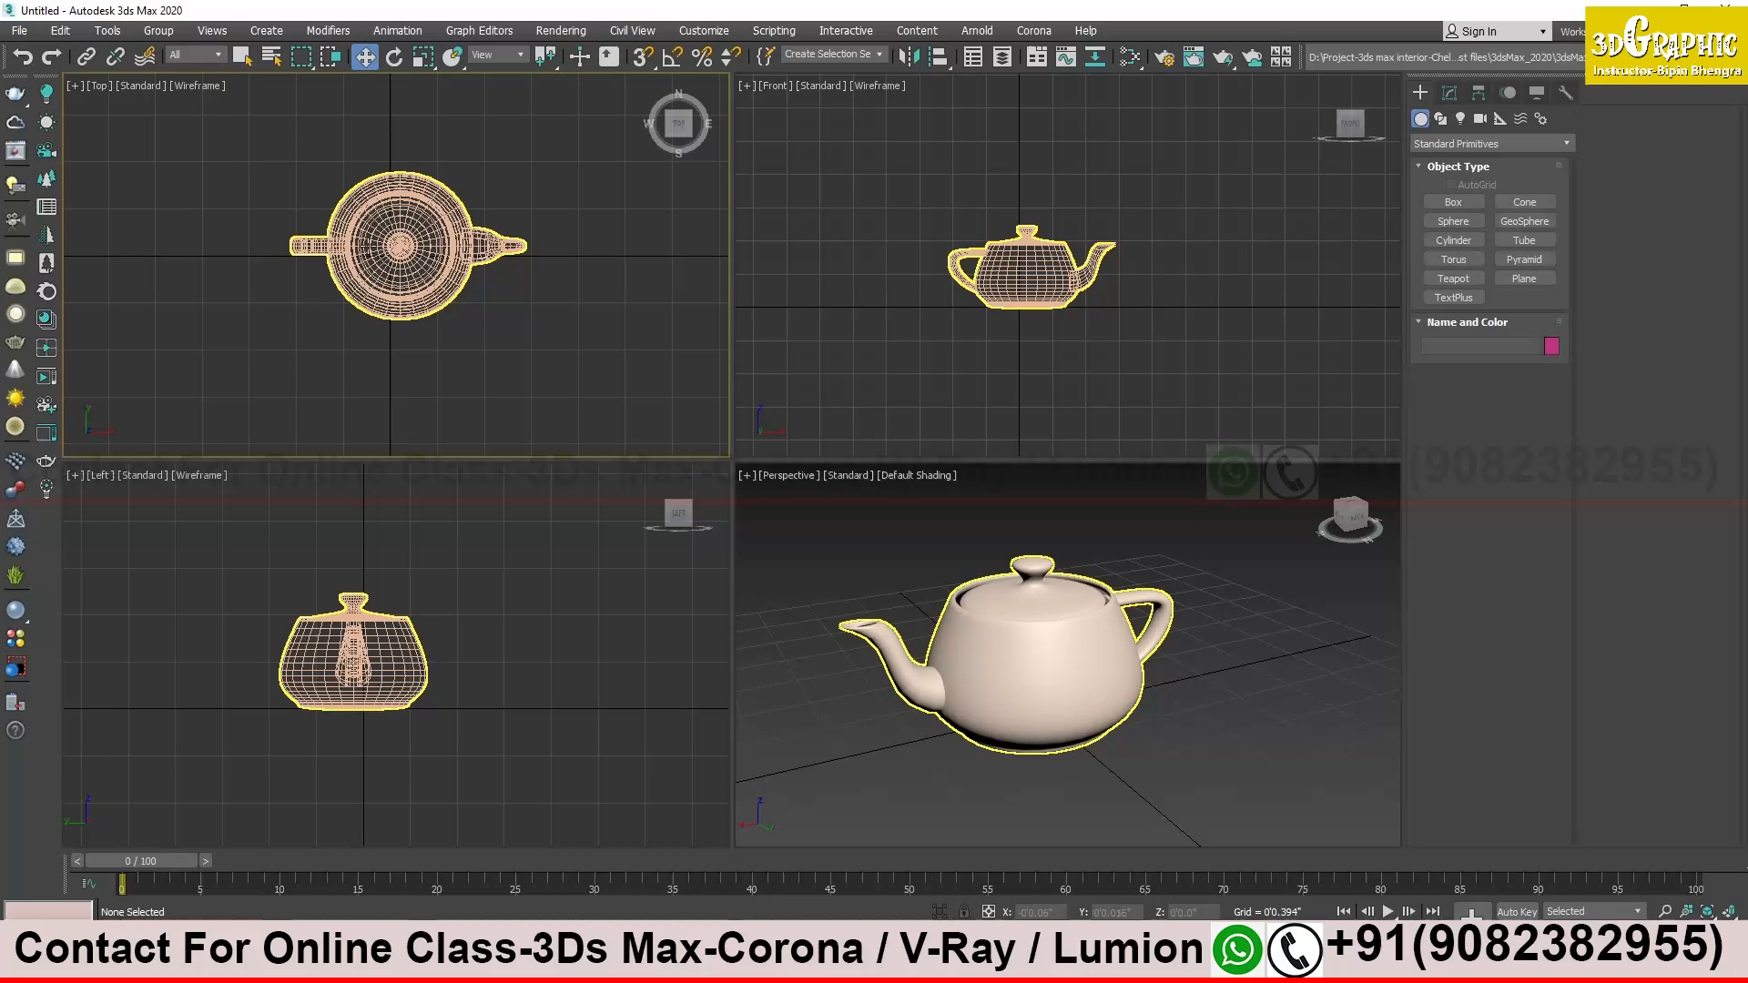
pyautogui.click(898, 240)
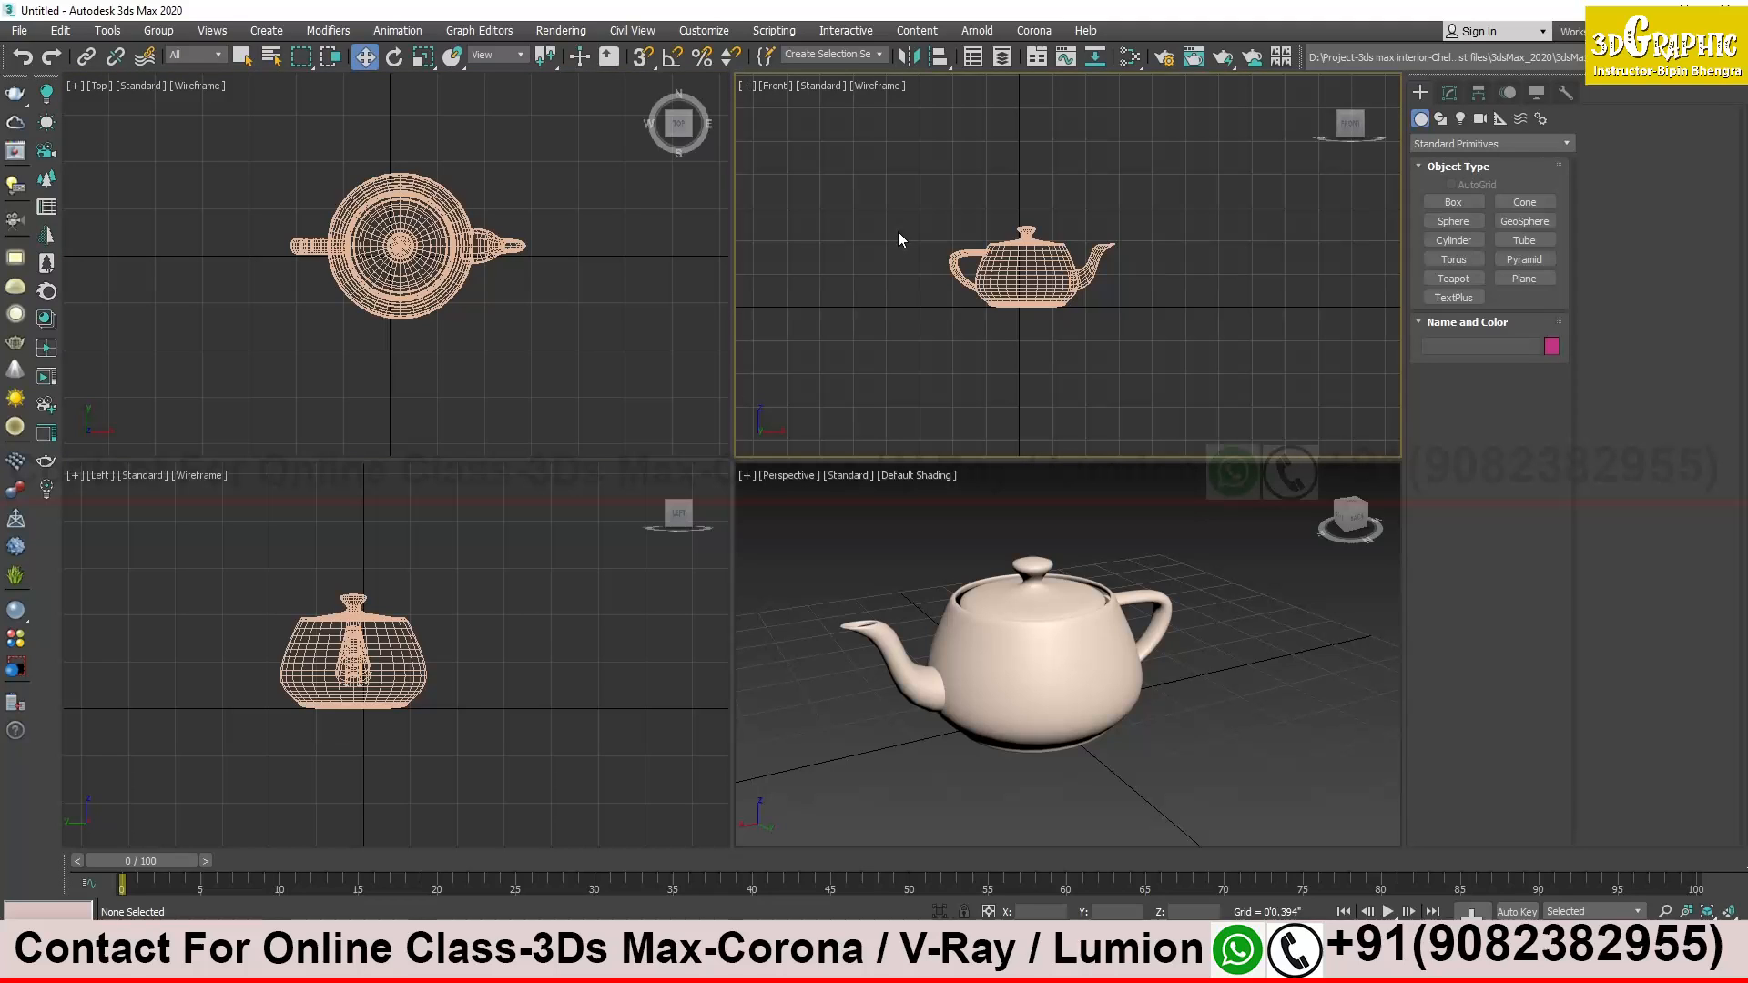
pyautogui.press('F3')
pyautogui.press('F3')
pyautogui.click(552, 599)
pyautogui.press('F3')
pyautogui.press('F3')
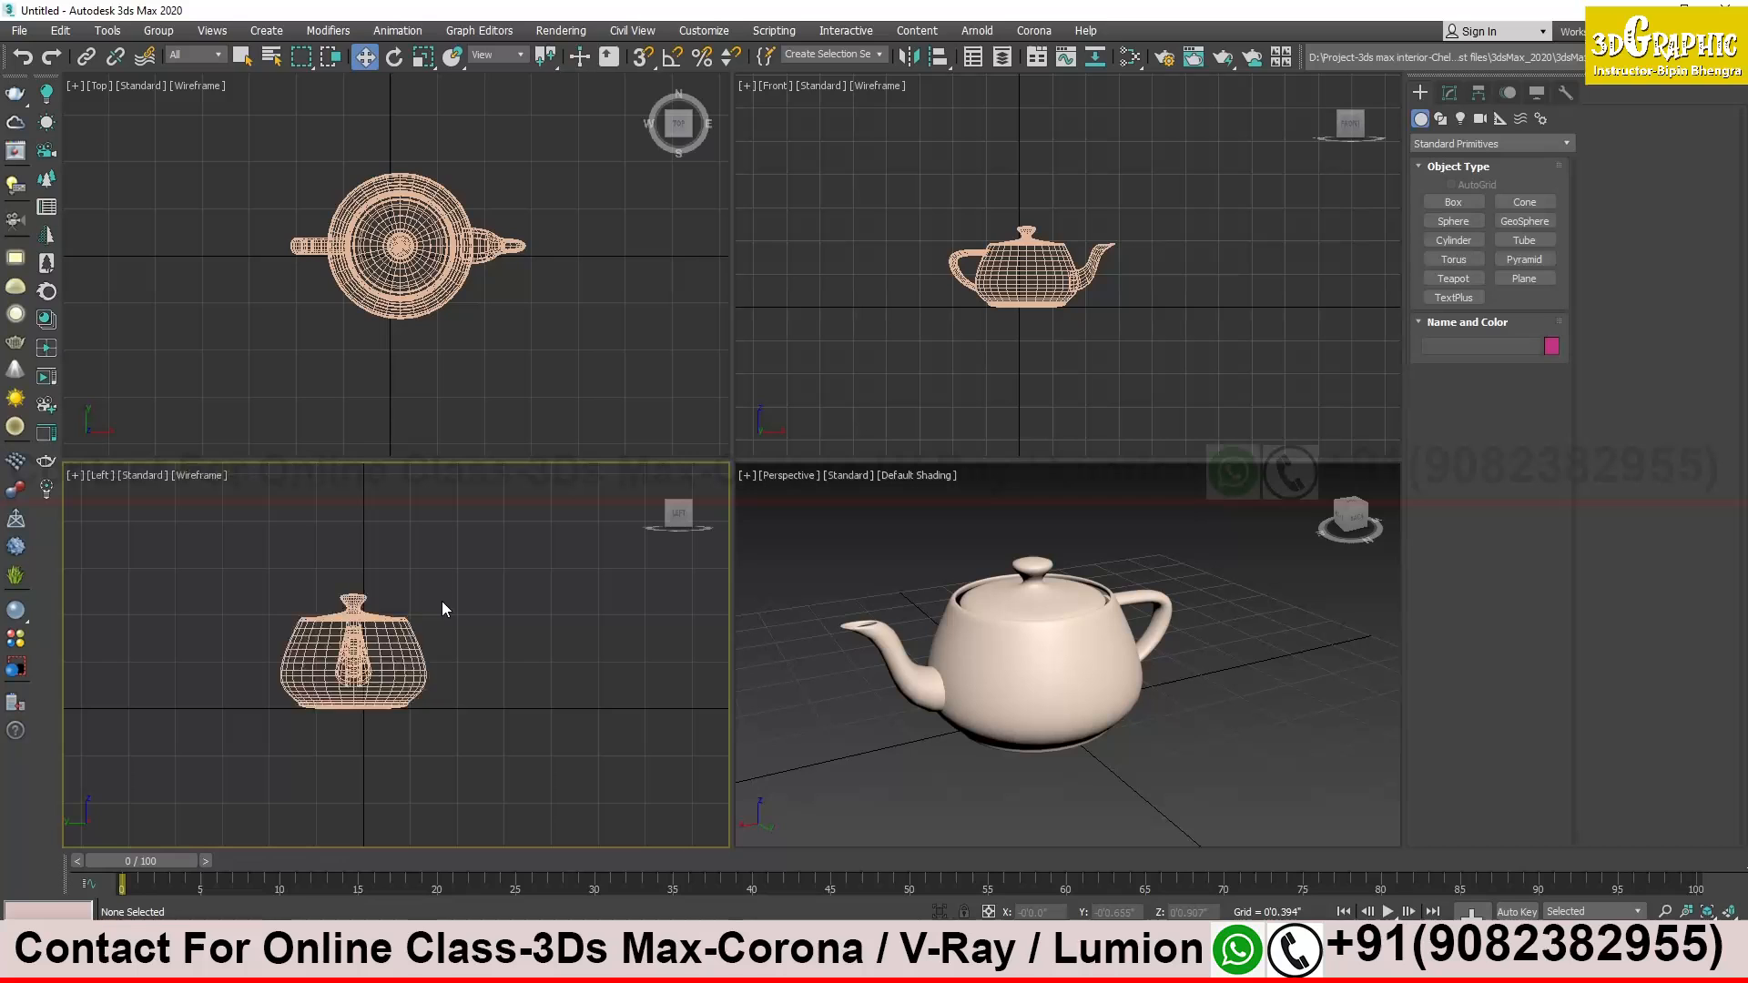
# Toggle the Perspective viewport to Wireframe and back to Default Shading
pyautogui.click(843, 572)
pyautogui.press('F3')
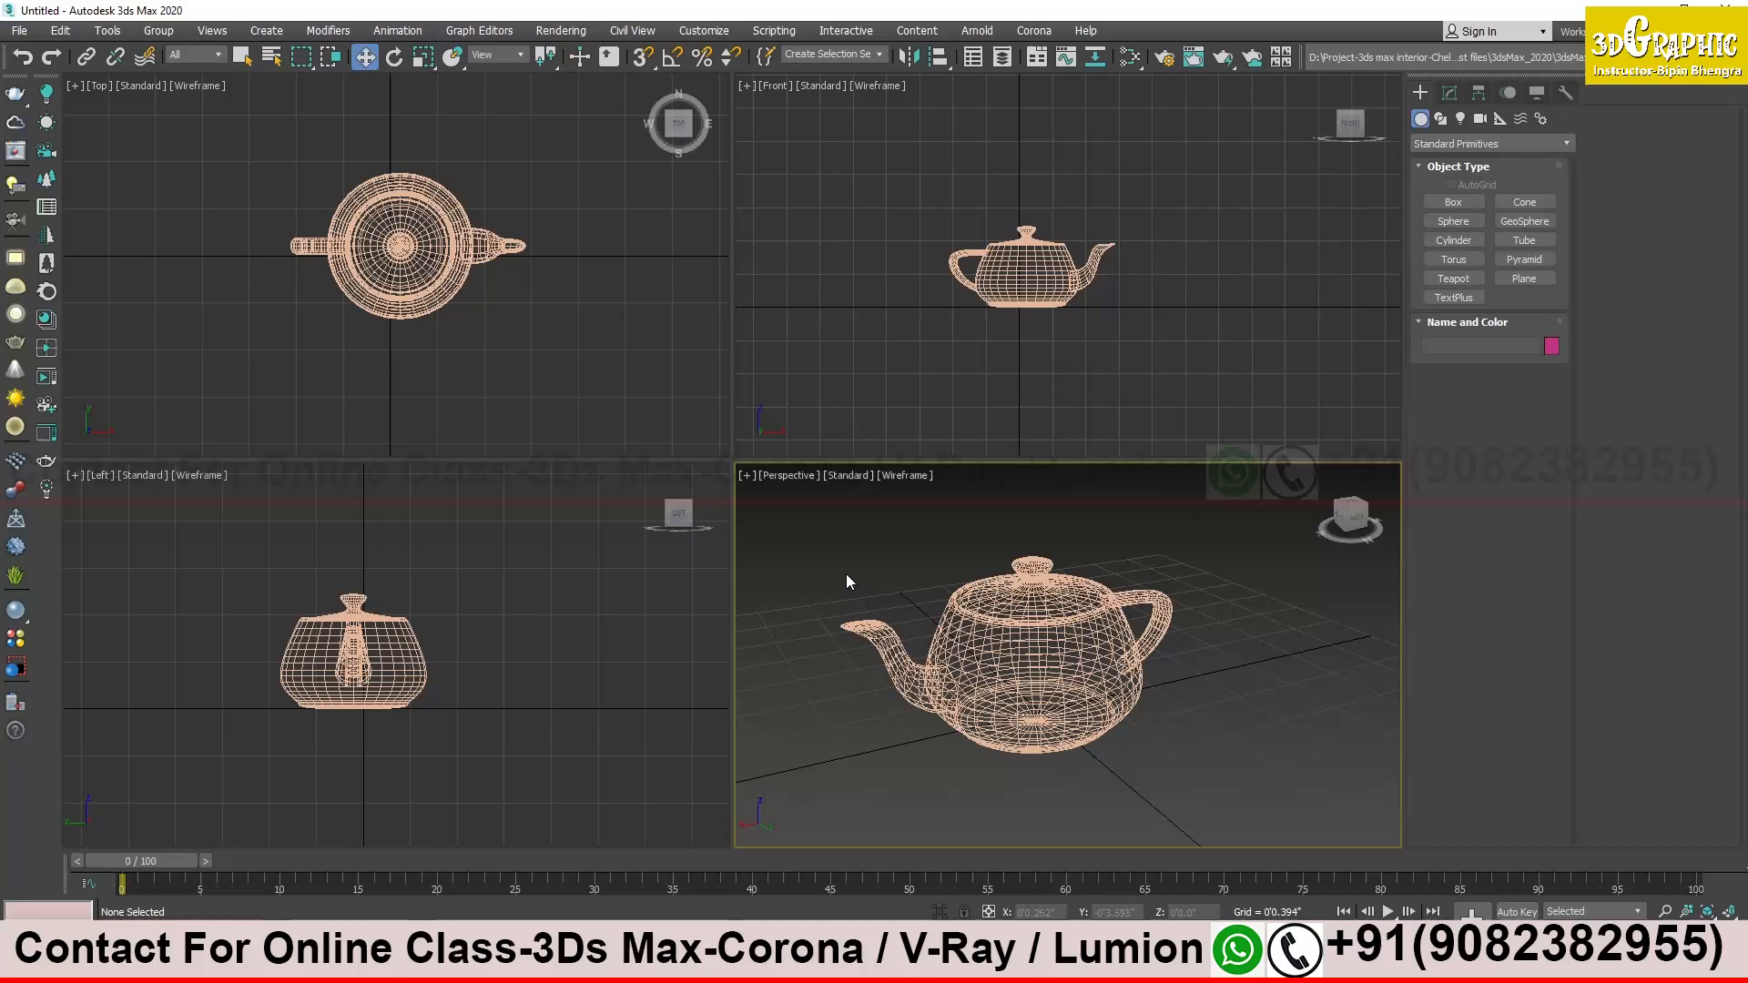
pyautogui.press('F3')
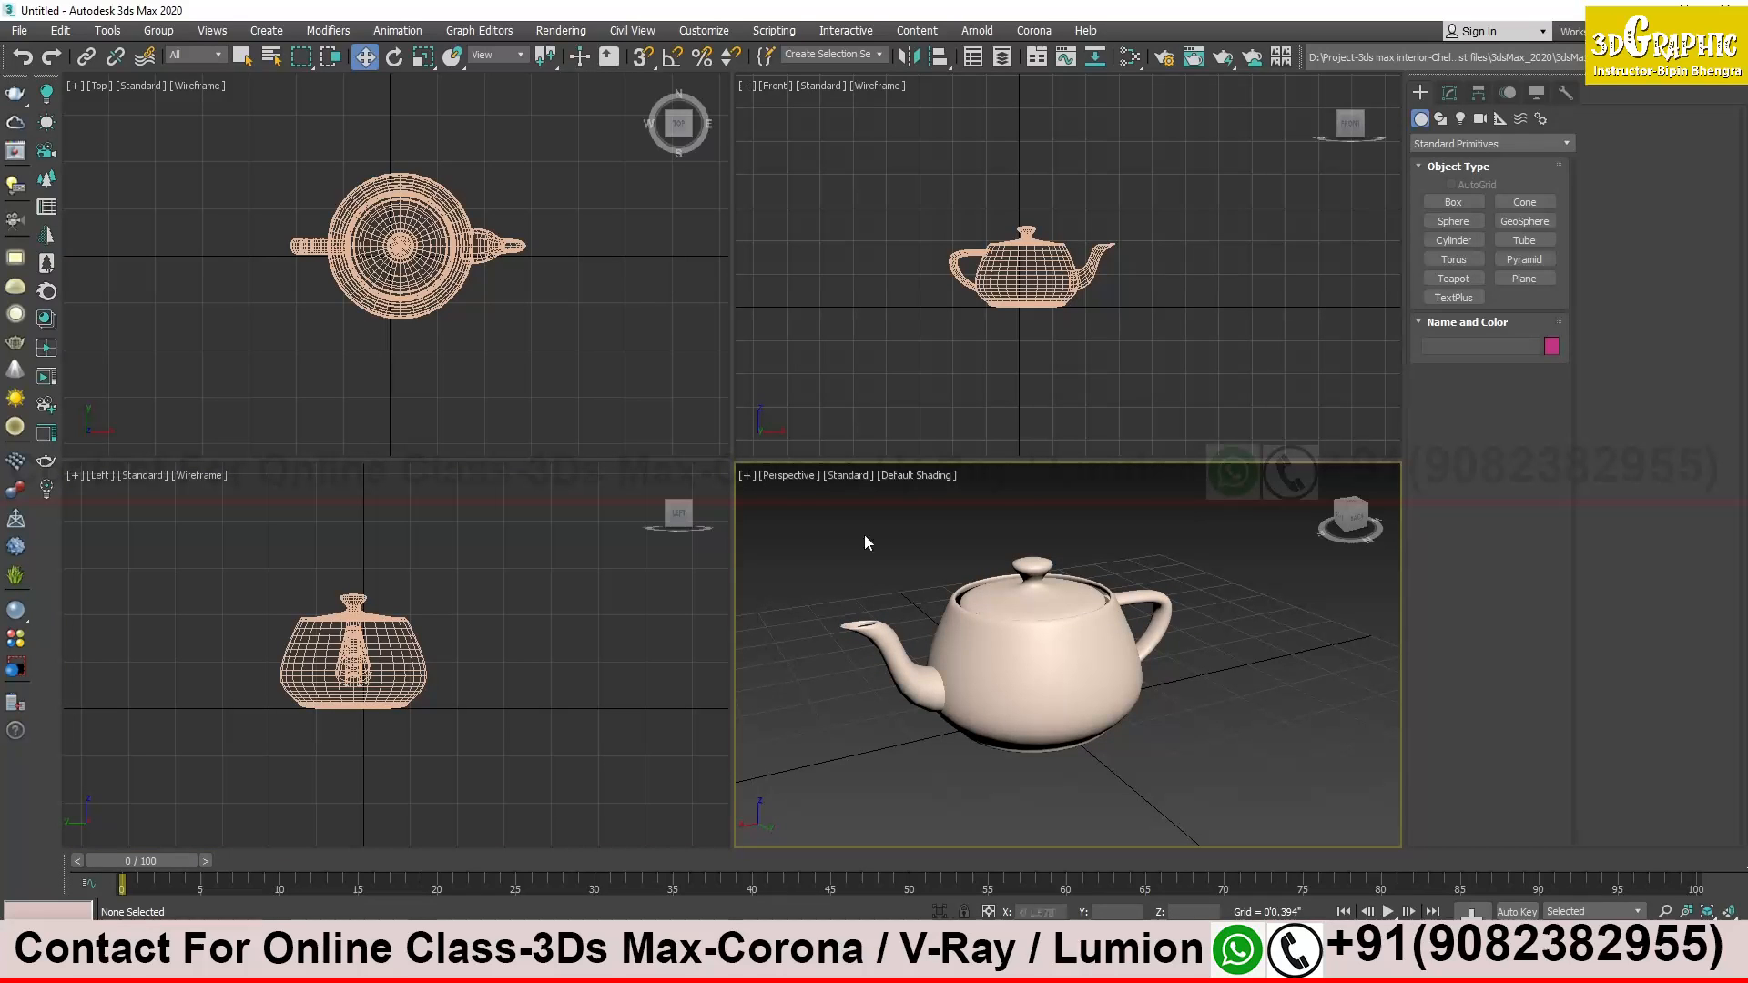
# Examine the Top viewport's general options, including Active Viewport, SteeringWheels and Configure Viewports
pyautogui.click(510, 321)
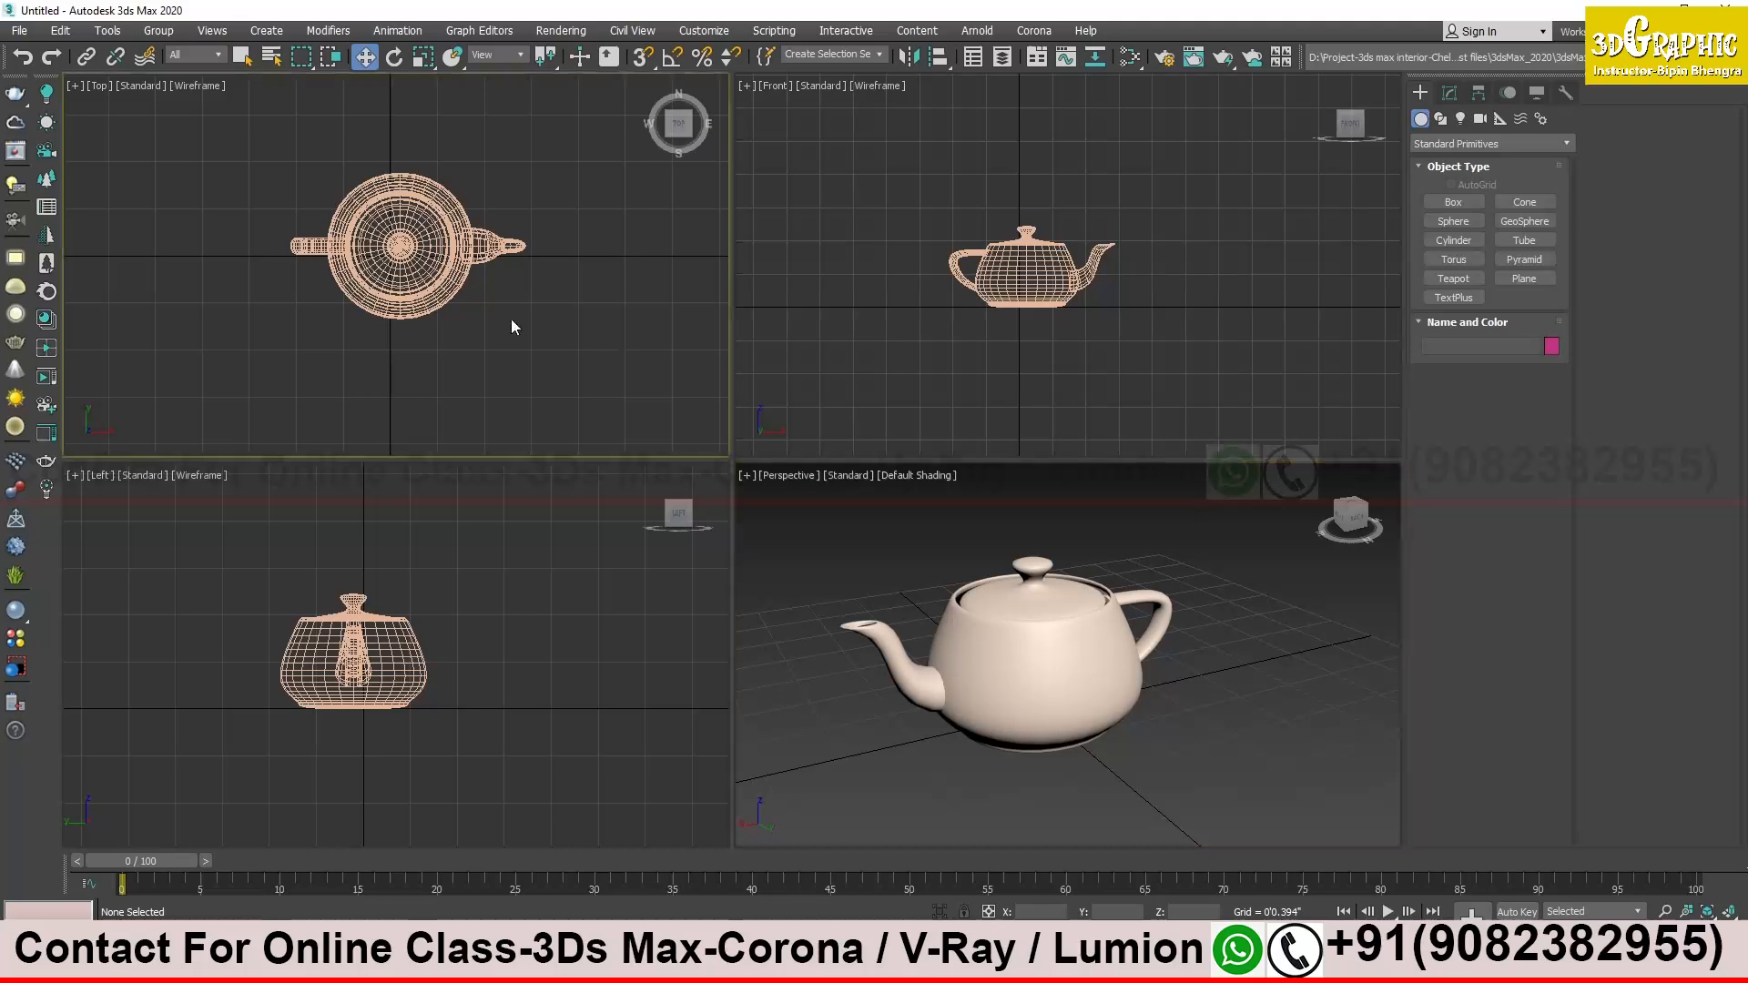
pyautogui.click(339, 217)
pyautogui.click(76, 88)
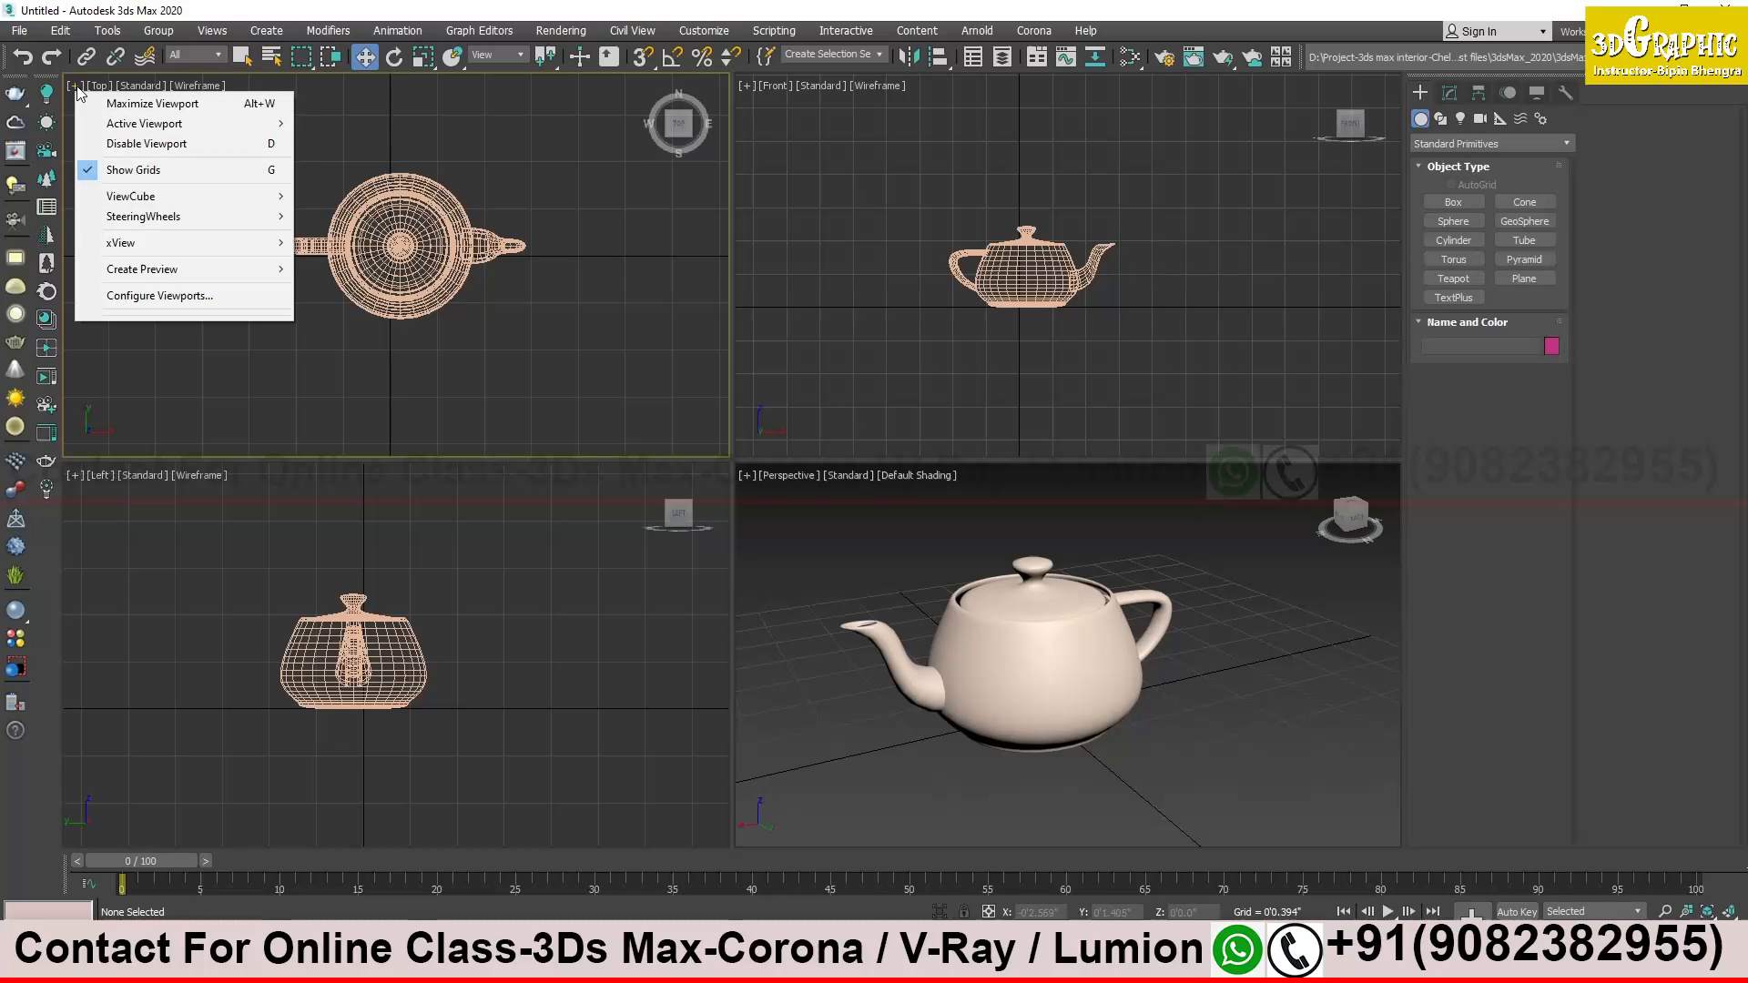
pyautogui.moveTo(112, 131)
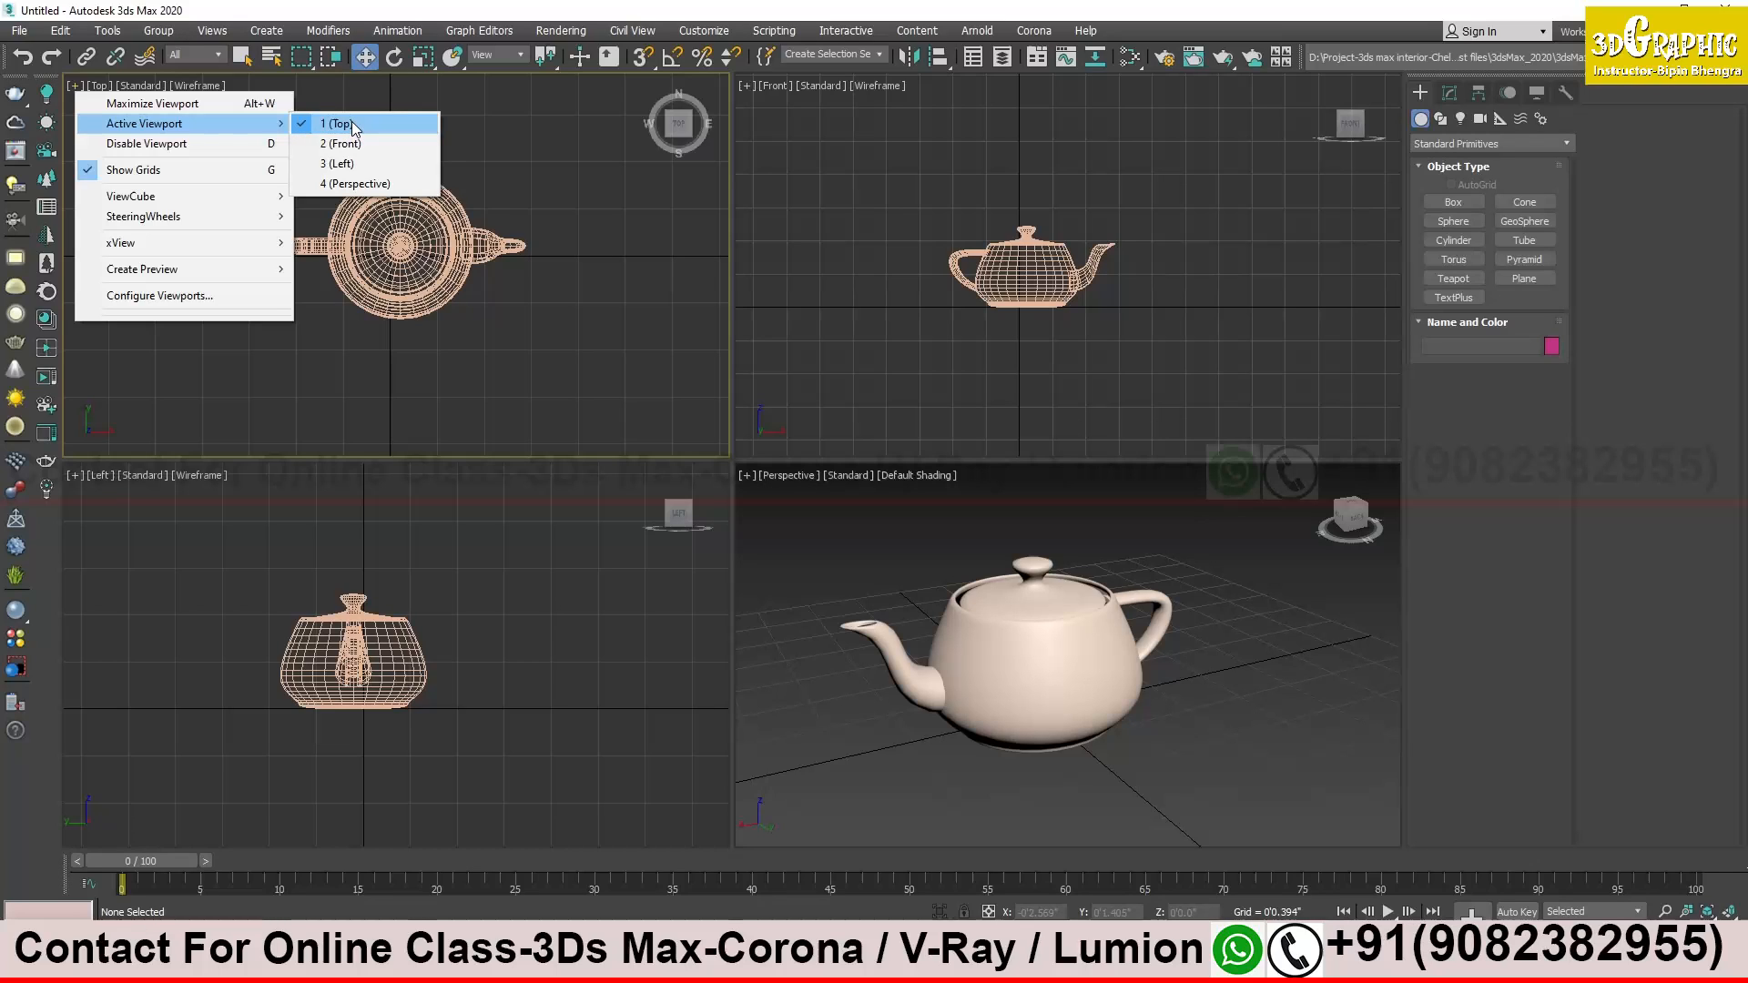
pyautogui.click(478, 164)
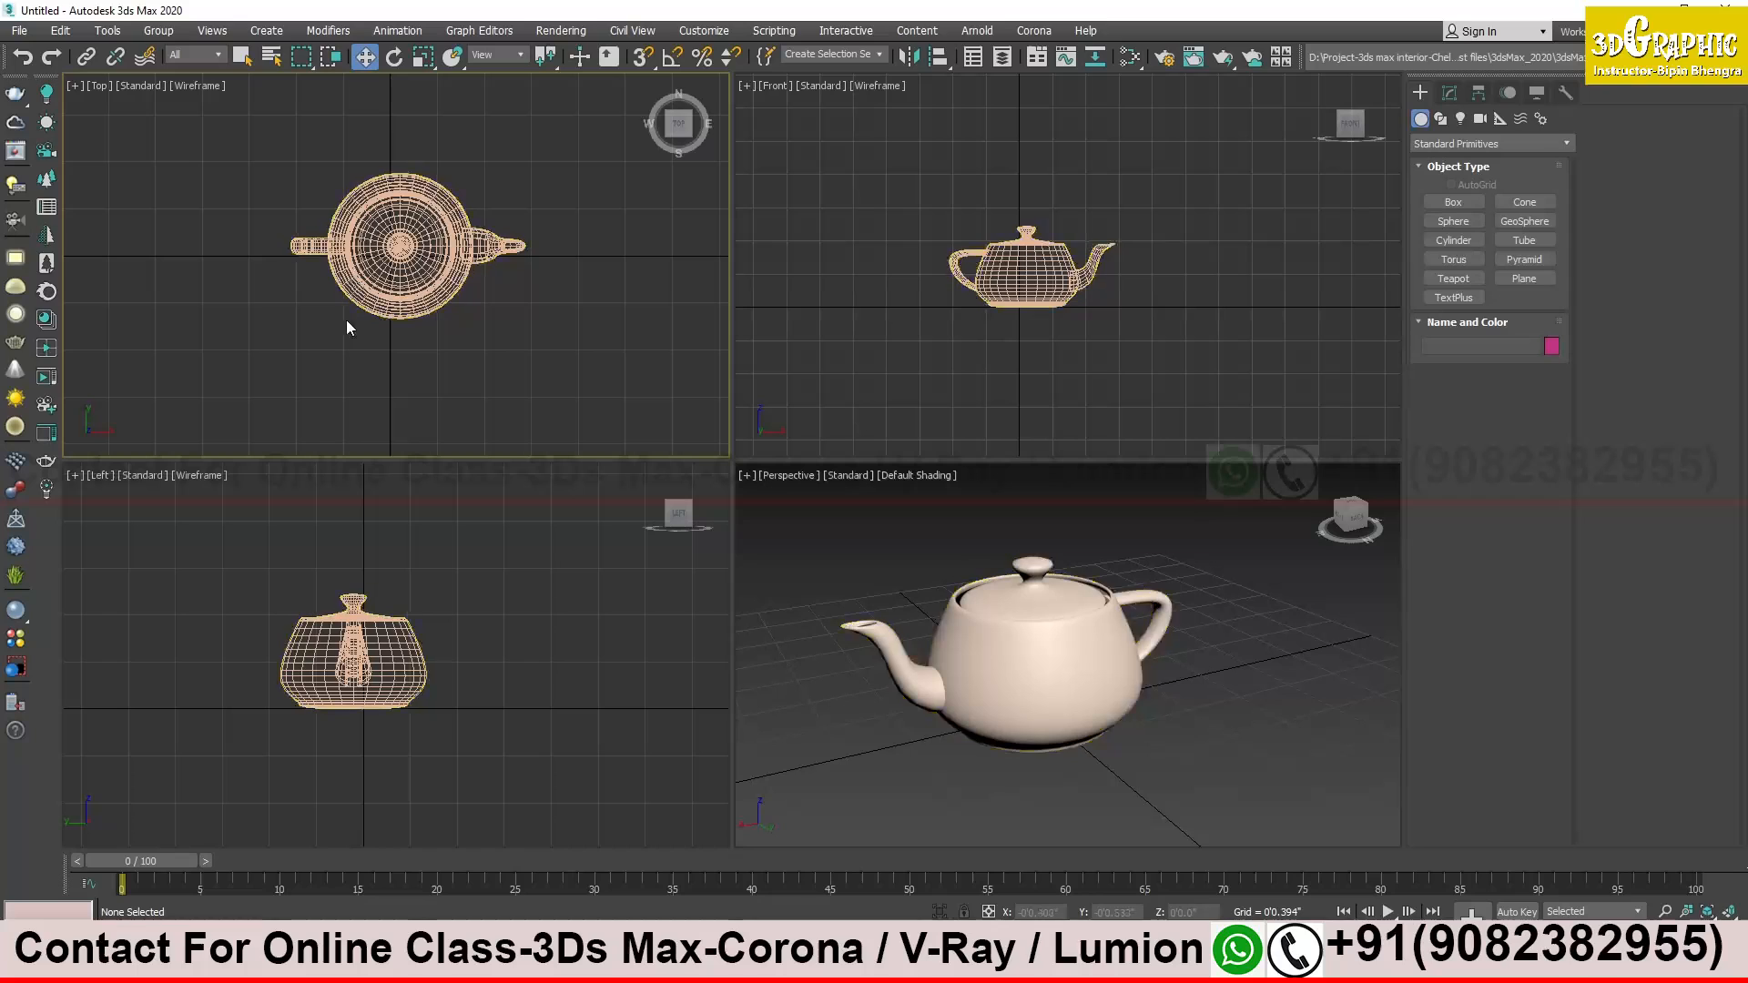
pyautogui.click(75, 85)
pyautogui.moveTo(259, 123)
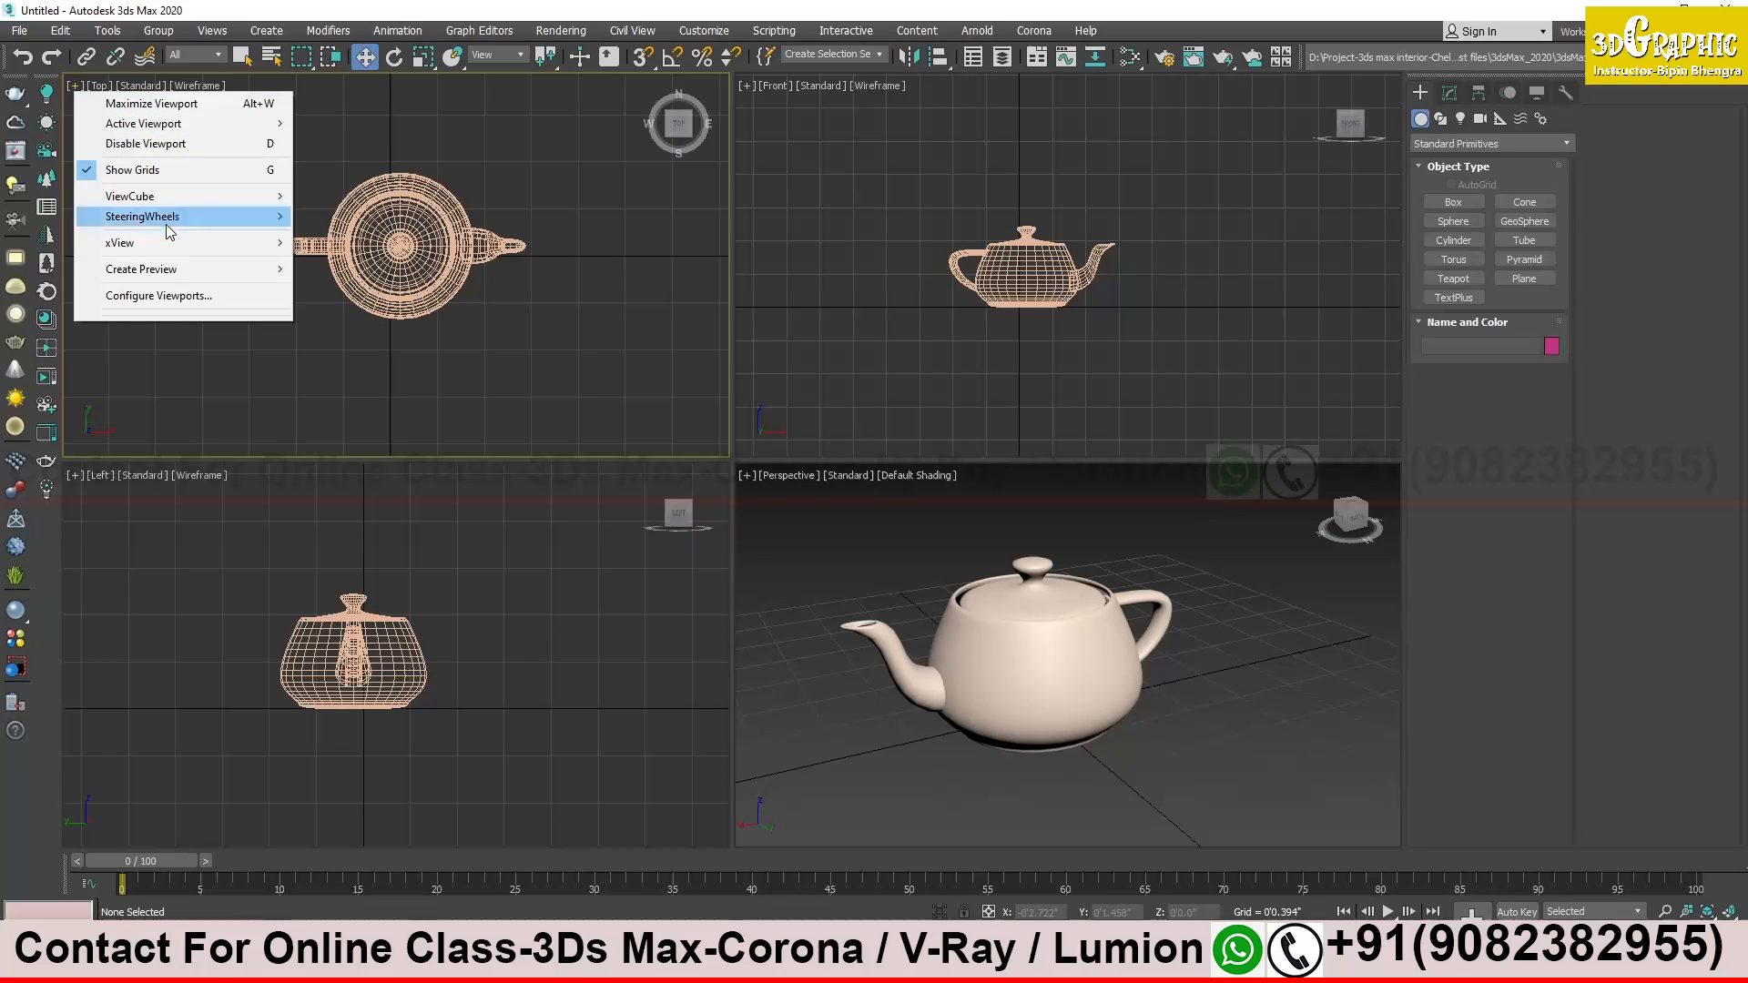
pyautogui.moveTo(168, 232)
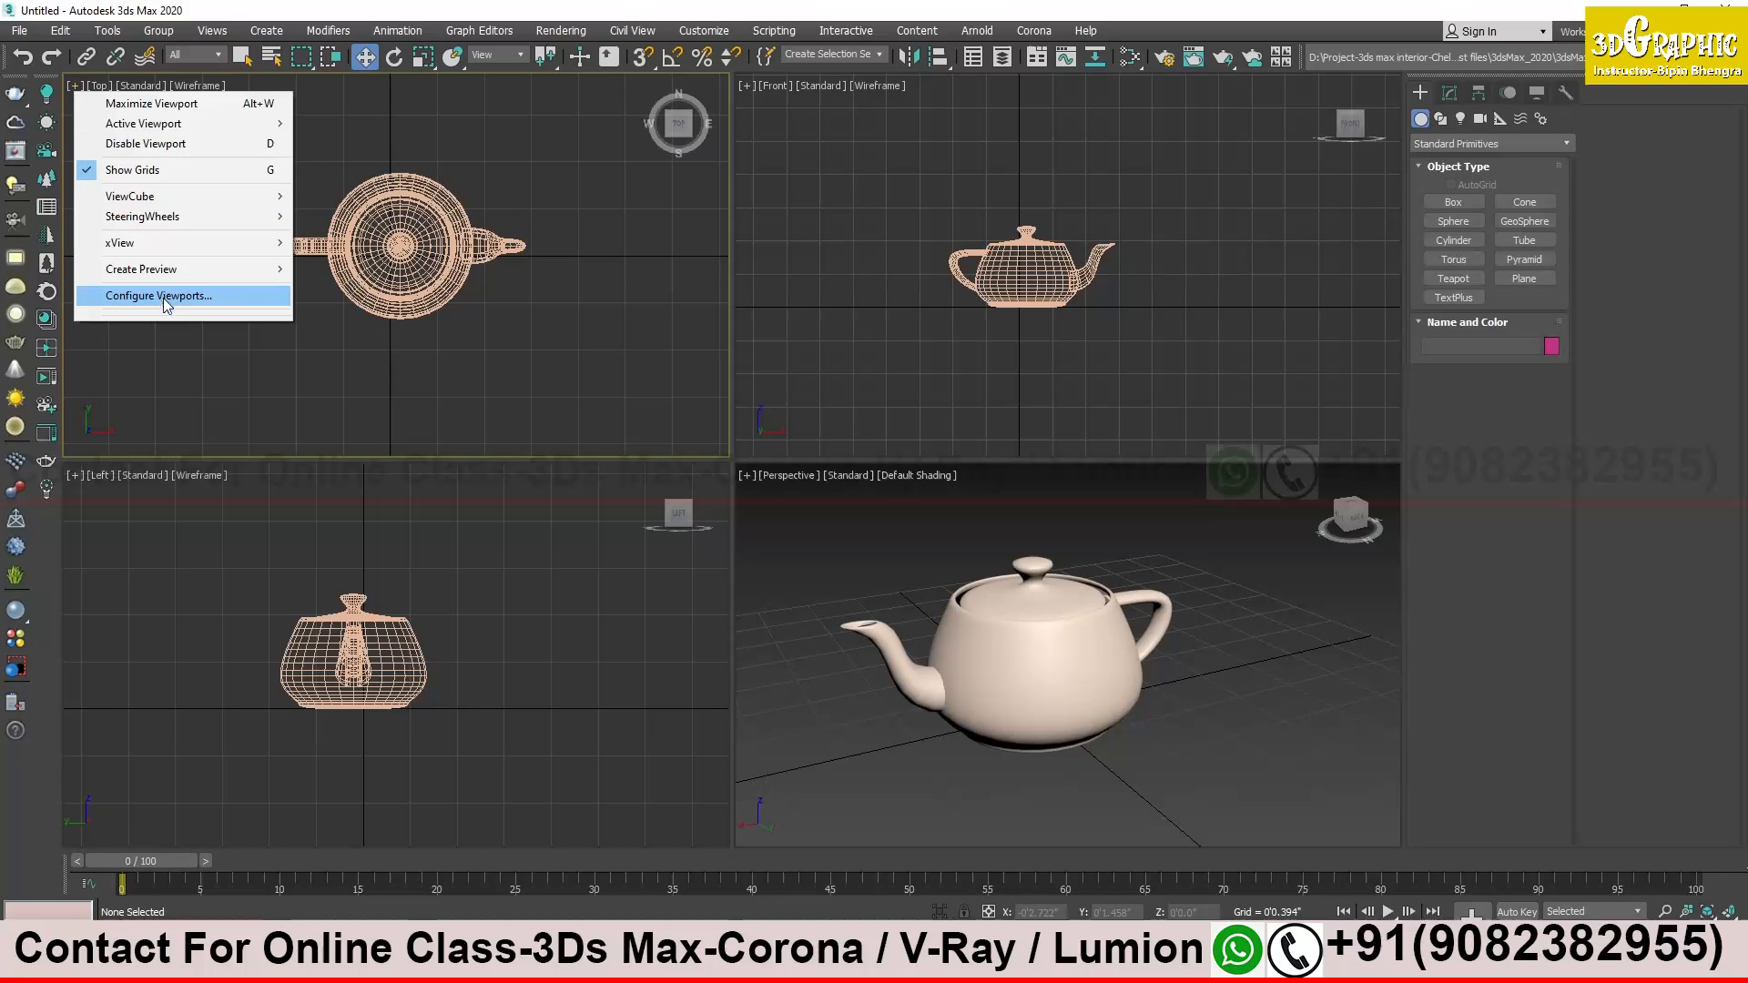
pyautogui.click(313, 122)
# Examine the point-of-view options of the Top viewport, such as Perspective, Orthographic, Bottom, Front, Back, Left and Right
pyautogui.click(100, 86)
pyautogui.click(315, 128)
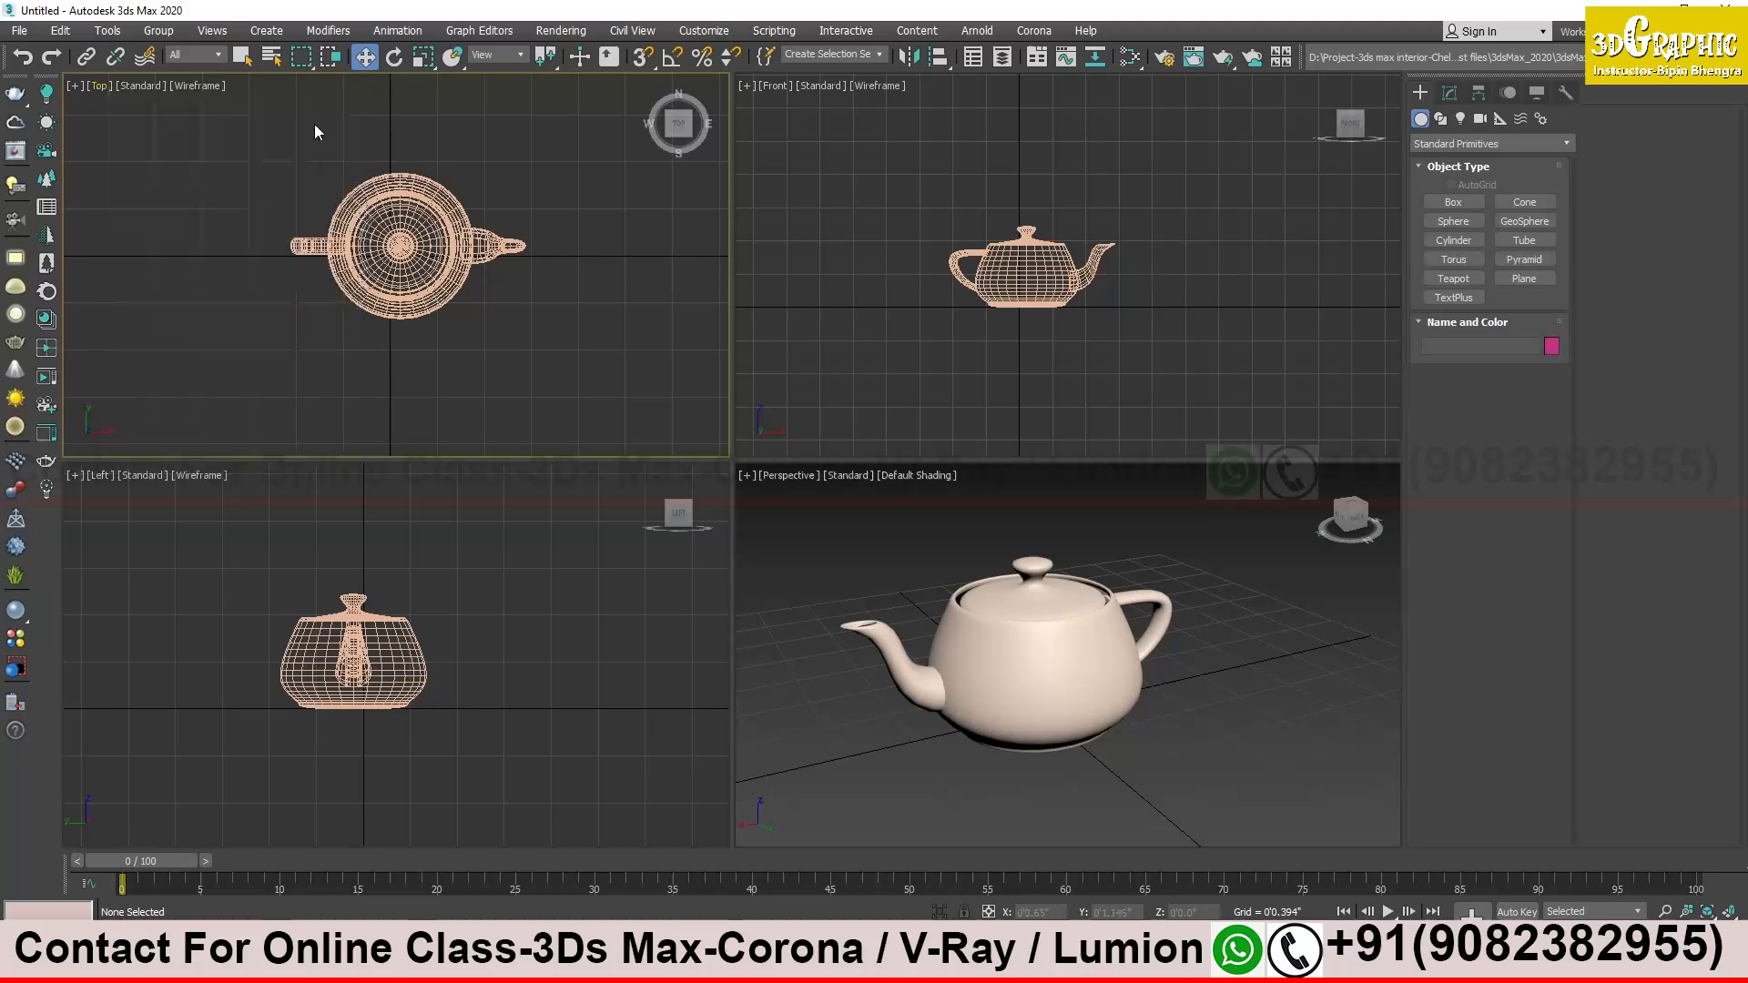
pyautogui.click(781, 198)
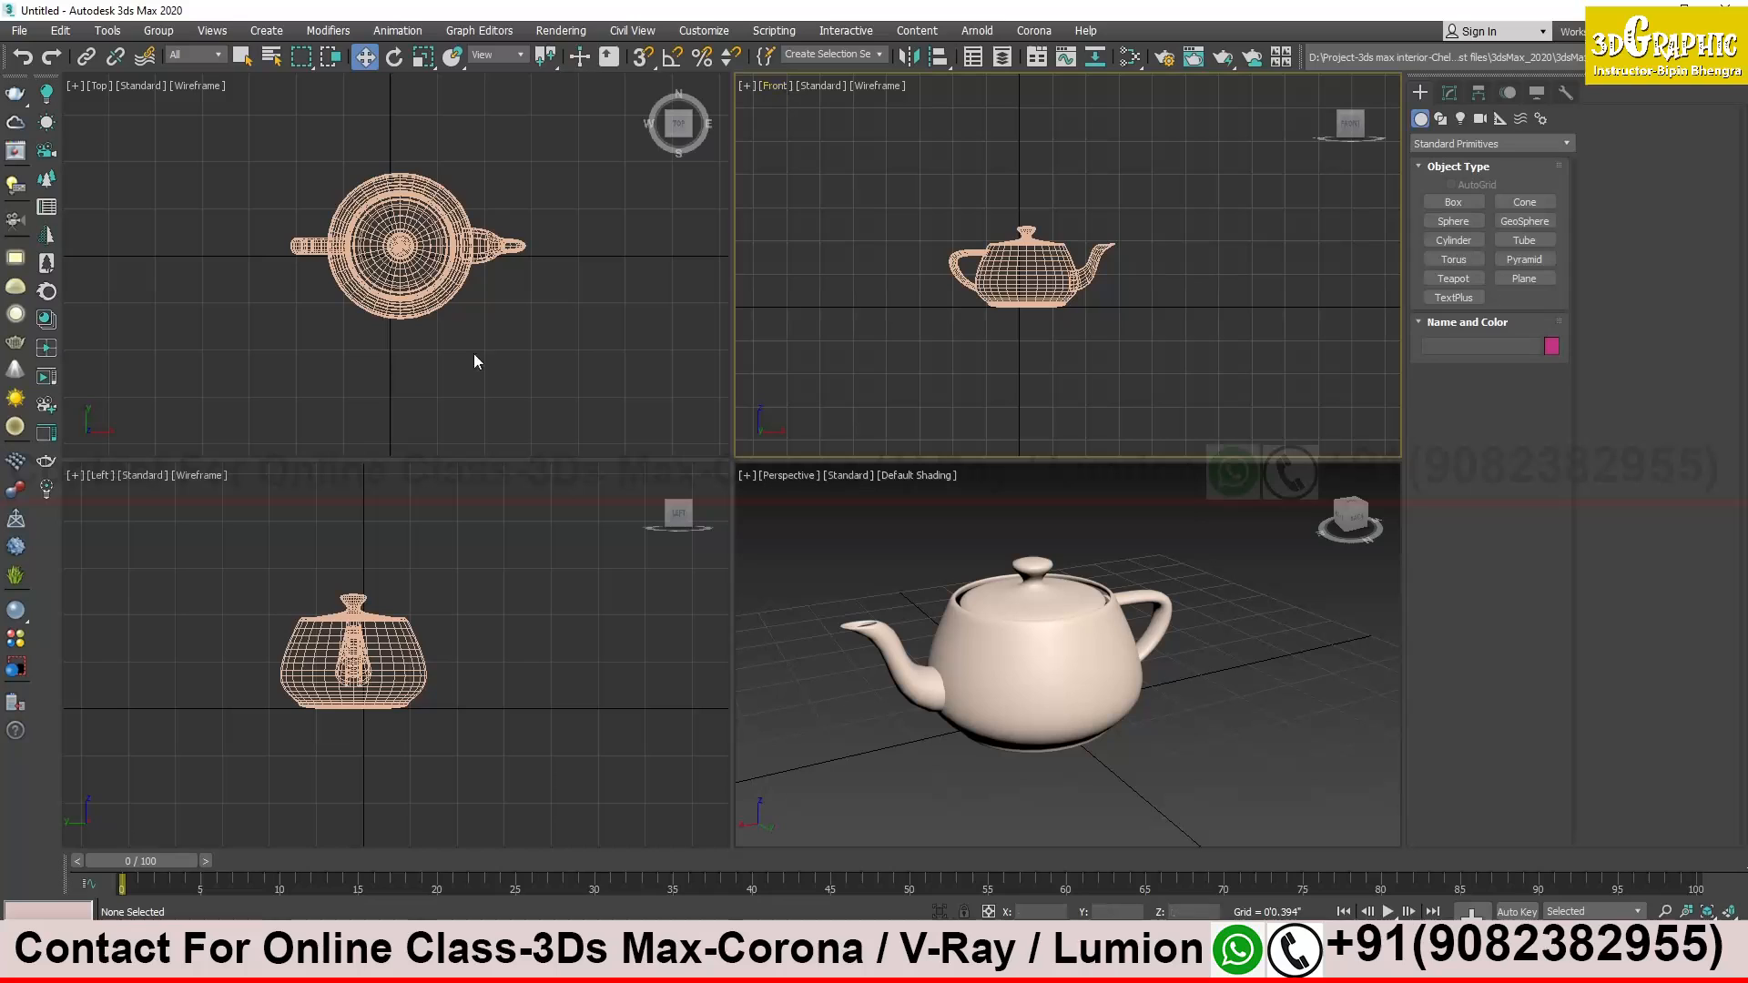
pyautogui.click(164, 177)
pyautogui.click(106, 87)
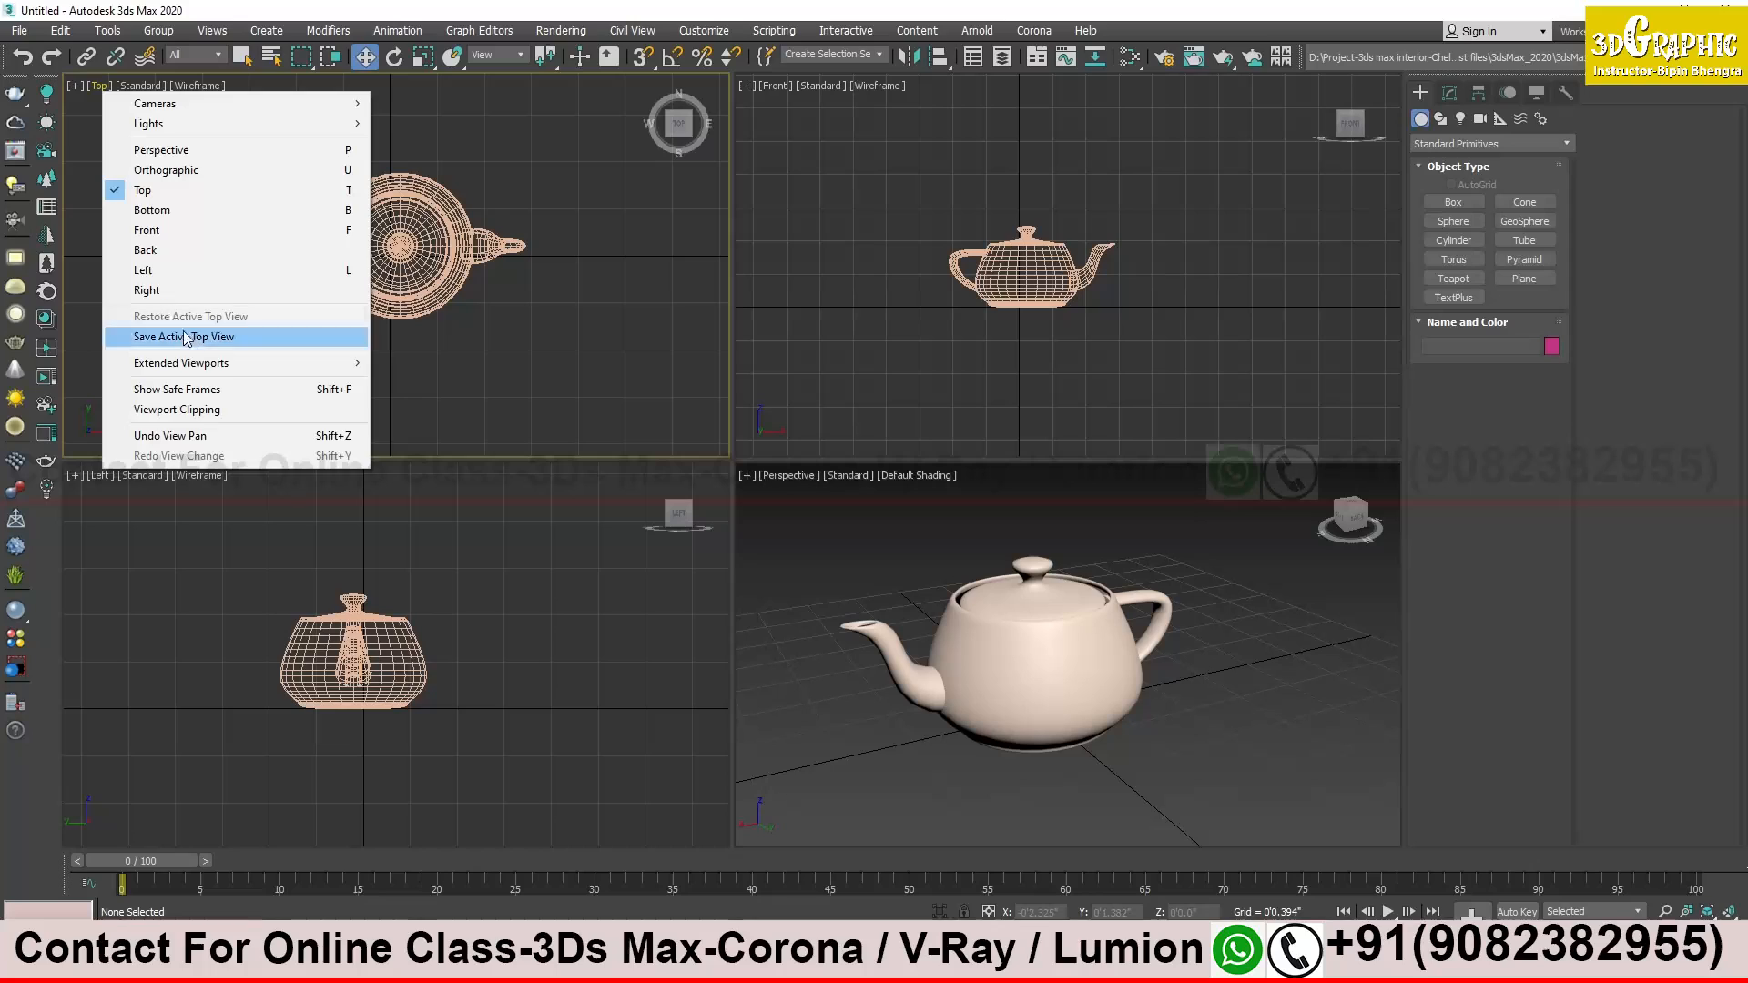
pyautogui.click(462, 324)
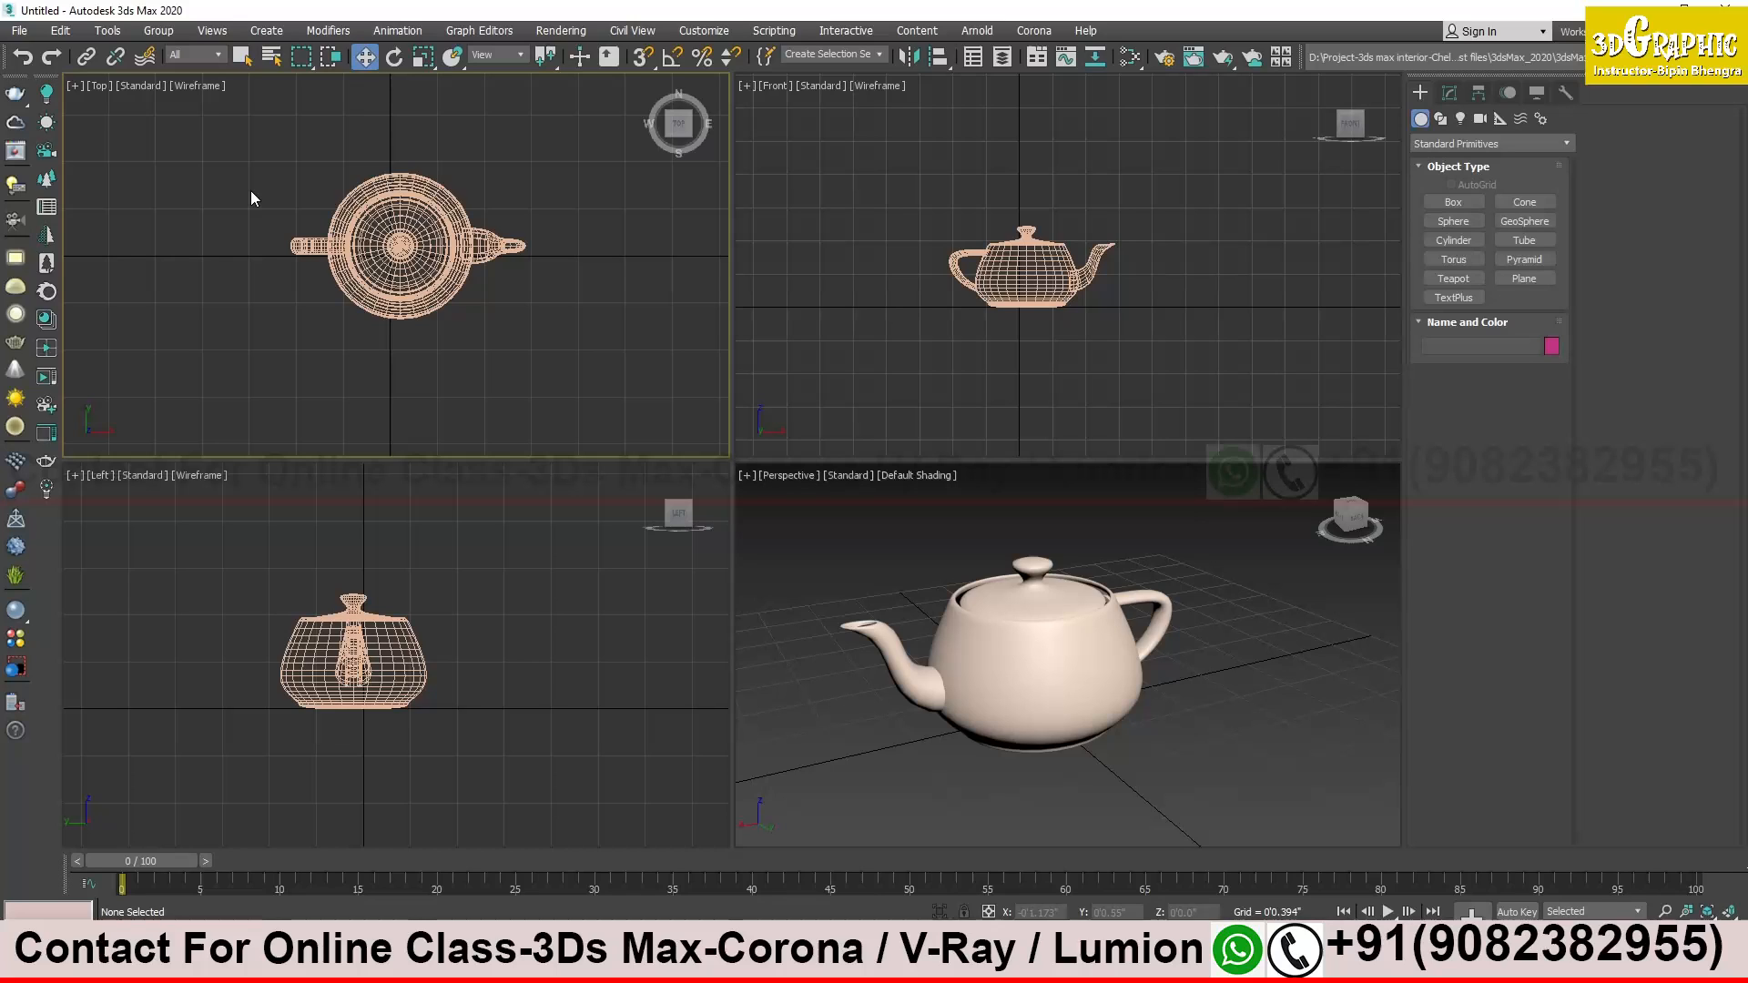
# Toggle the Top viewport repeatedly between Wireframe and Default Shading, ending in Default Shading
pyautogui.press('F3')
pyautogui.press('F3')
pyautogui.press('F3')
pyautogui.press('F3')
pyautogui.press('F3')
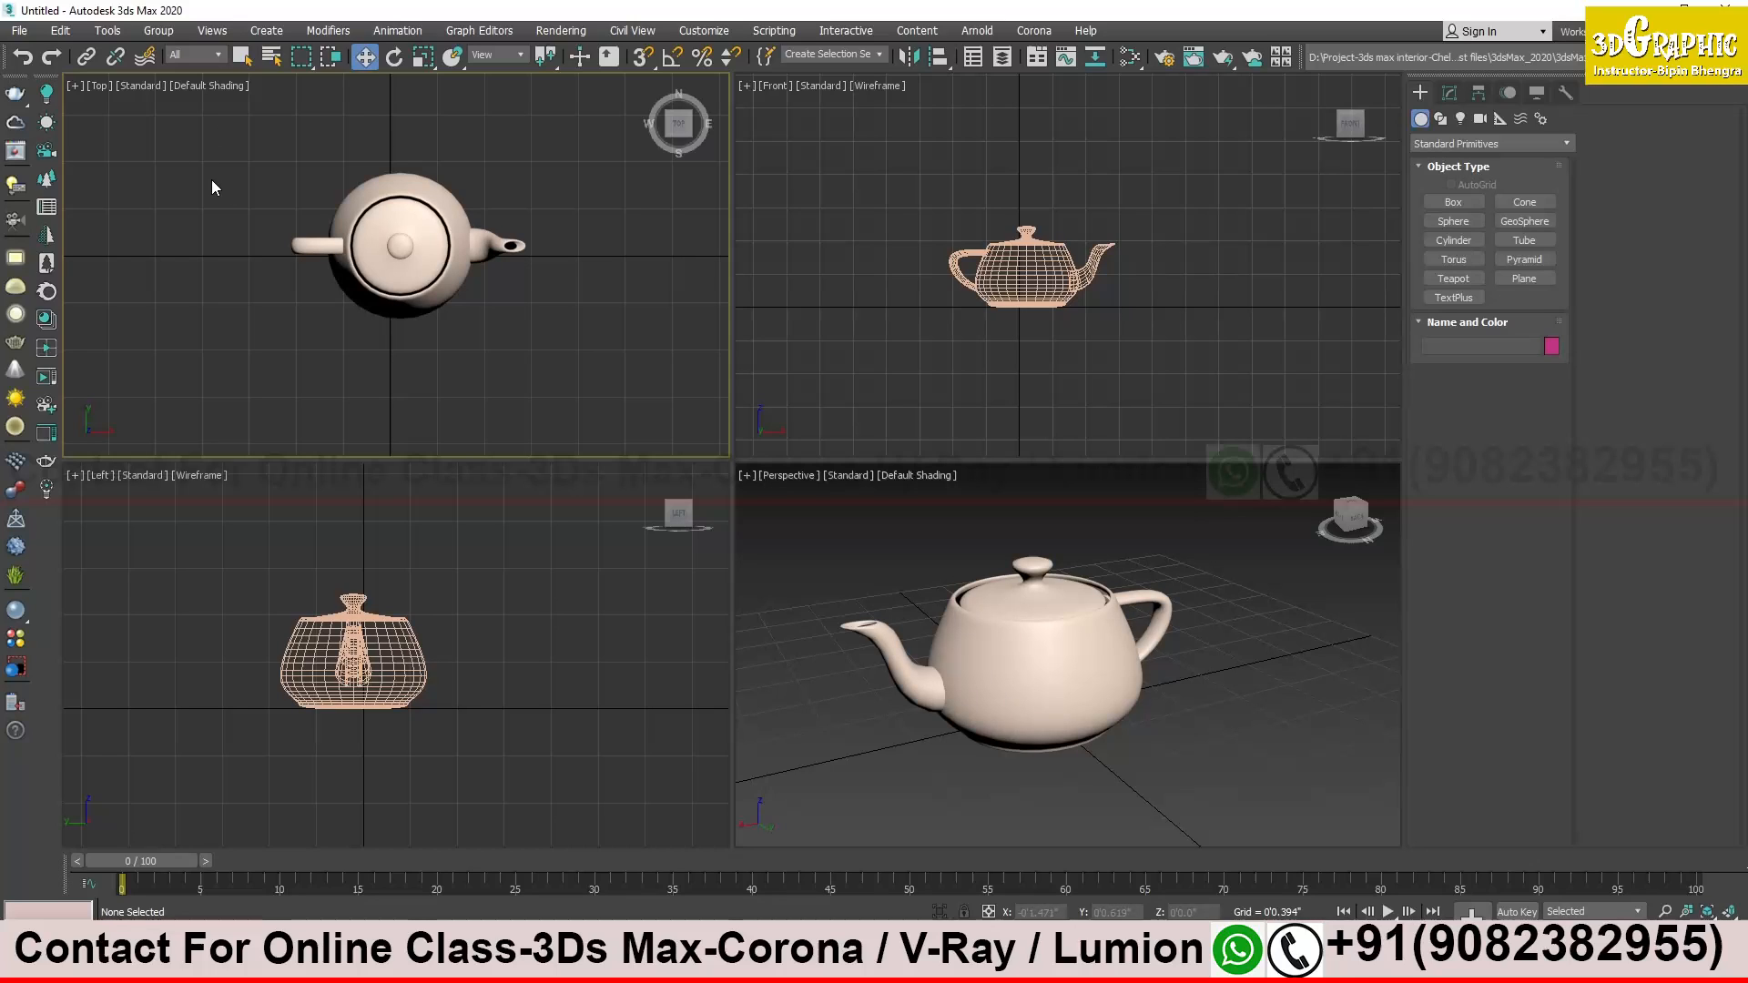
# Make the Front viewport active through the Active Viewport options, and revisit those options from the Top viewport
pyautogui.click(77, 86)
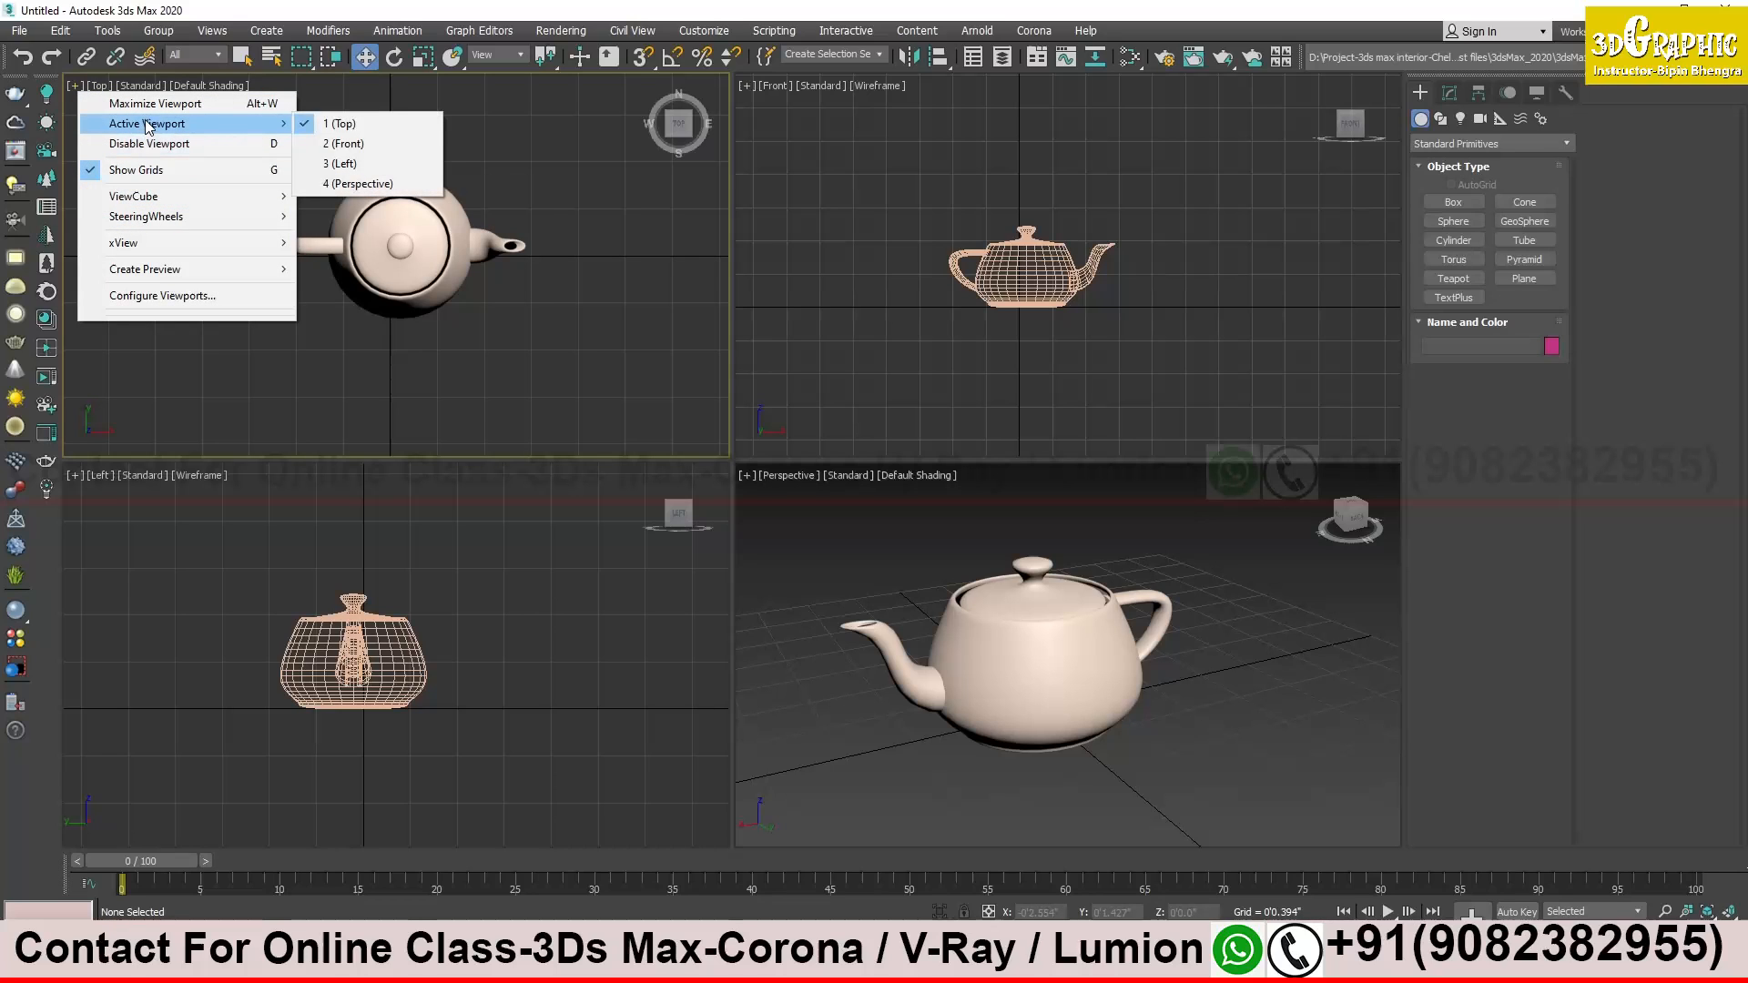
pyautogui.click(369, 144)
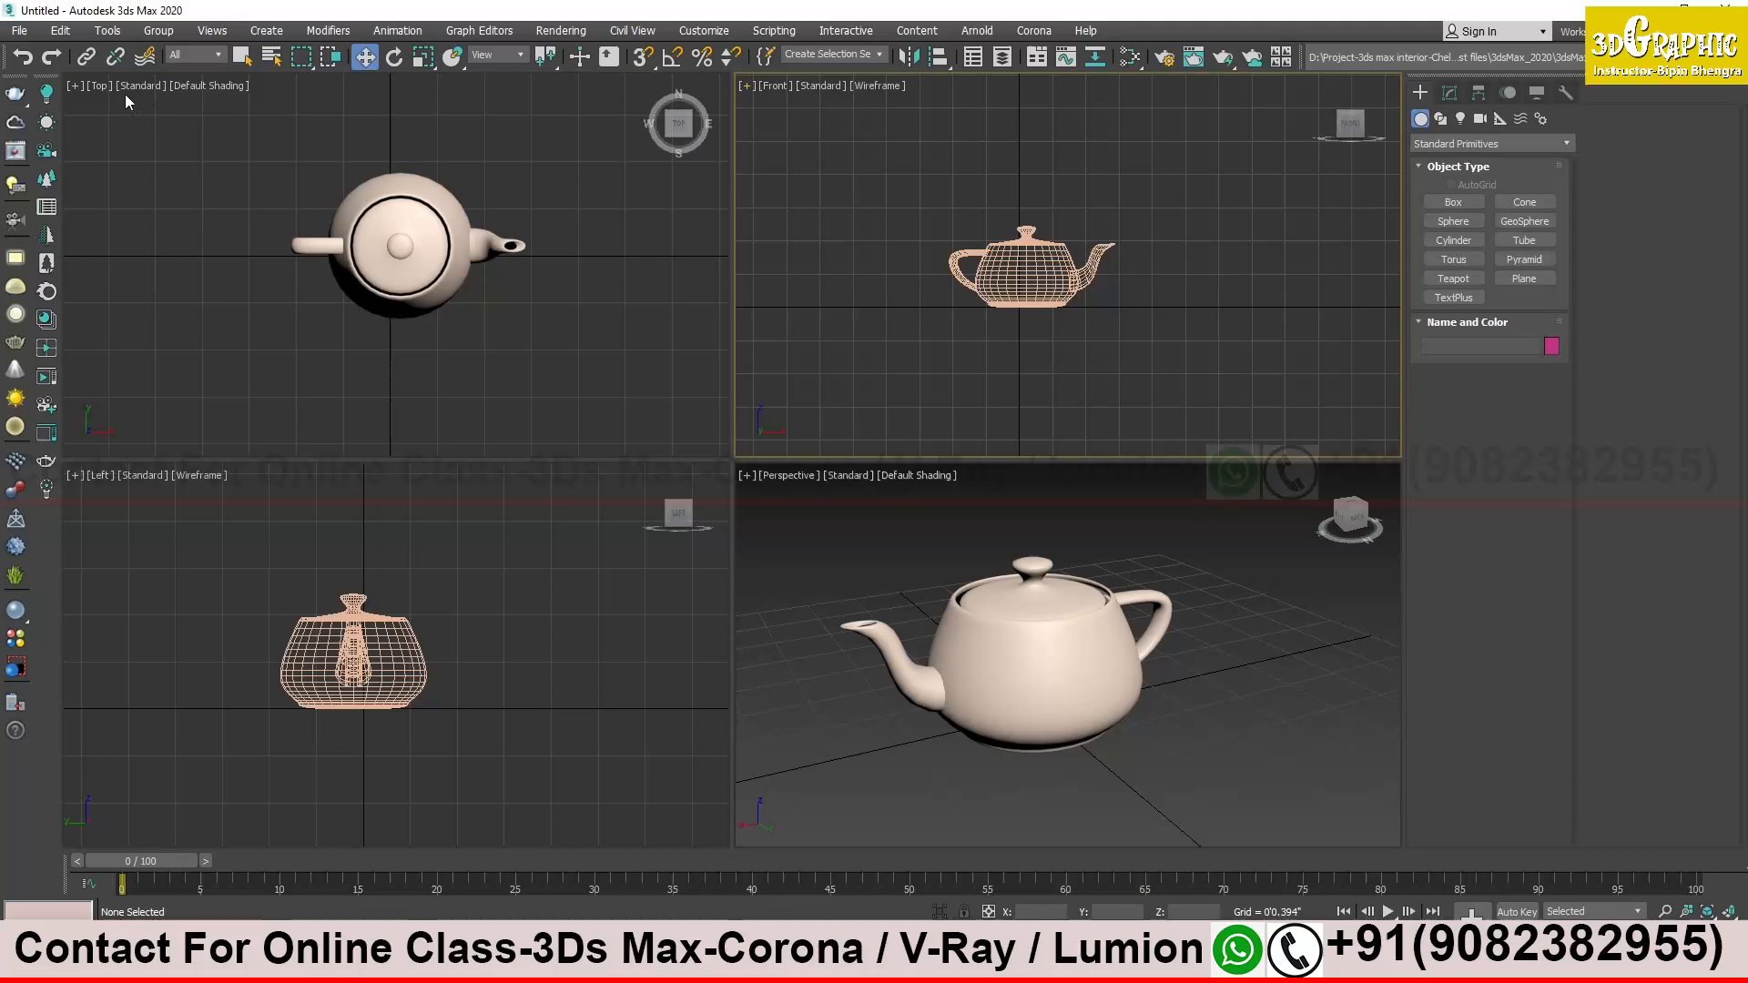
pyautogui.click(79, 83)
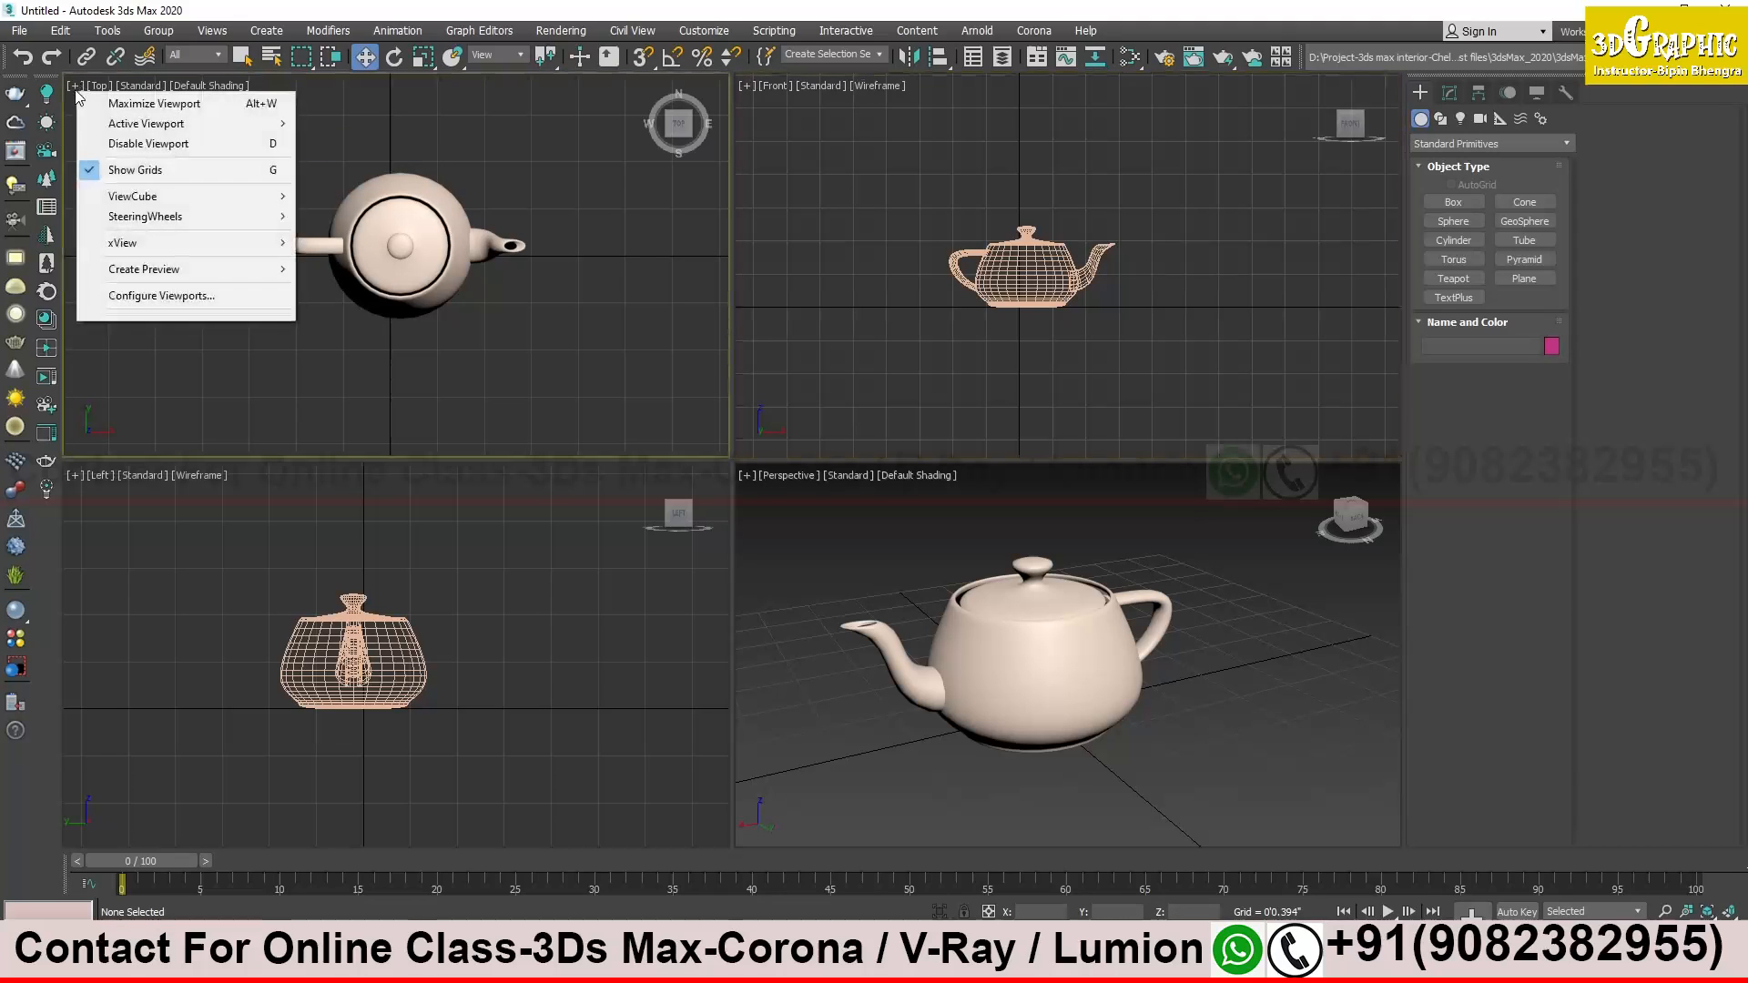
pyautogui.moveTo(153, 125)
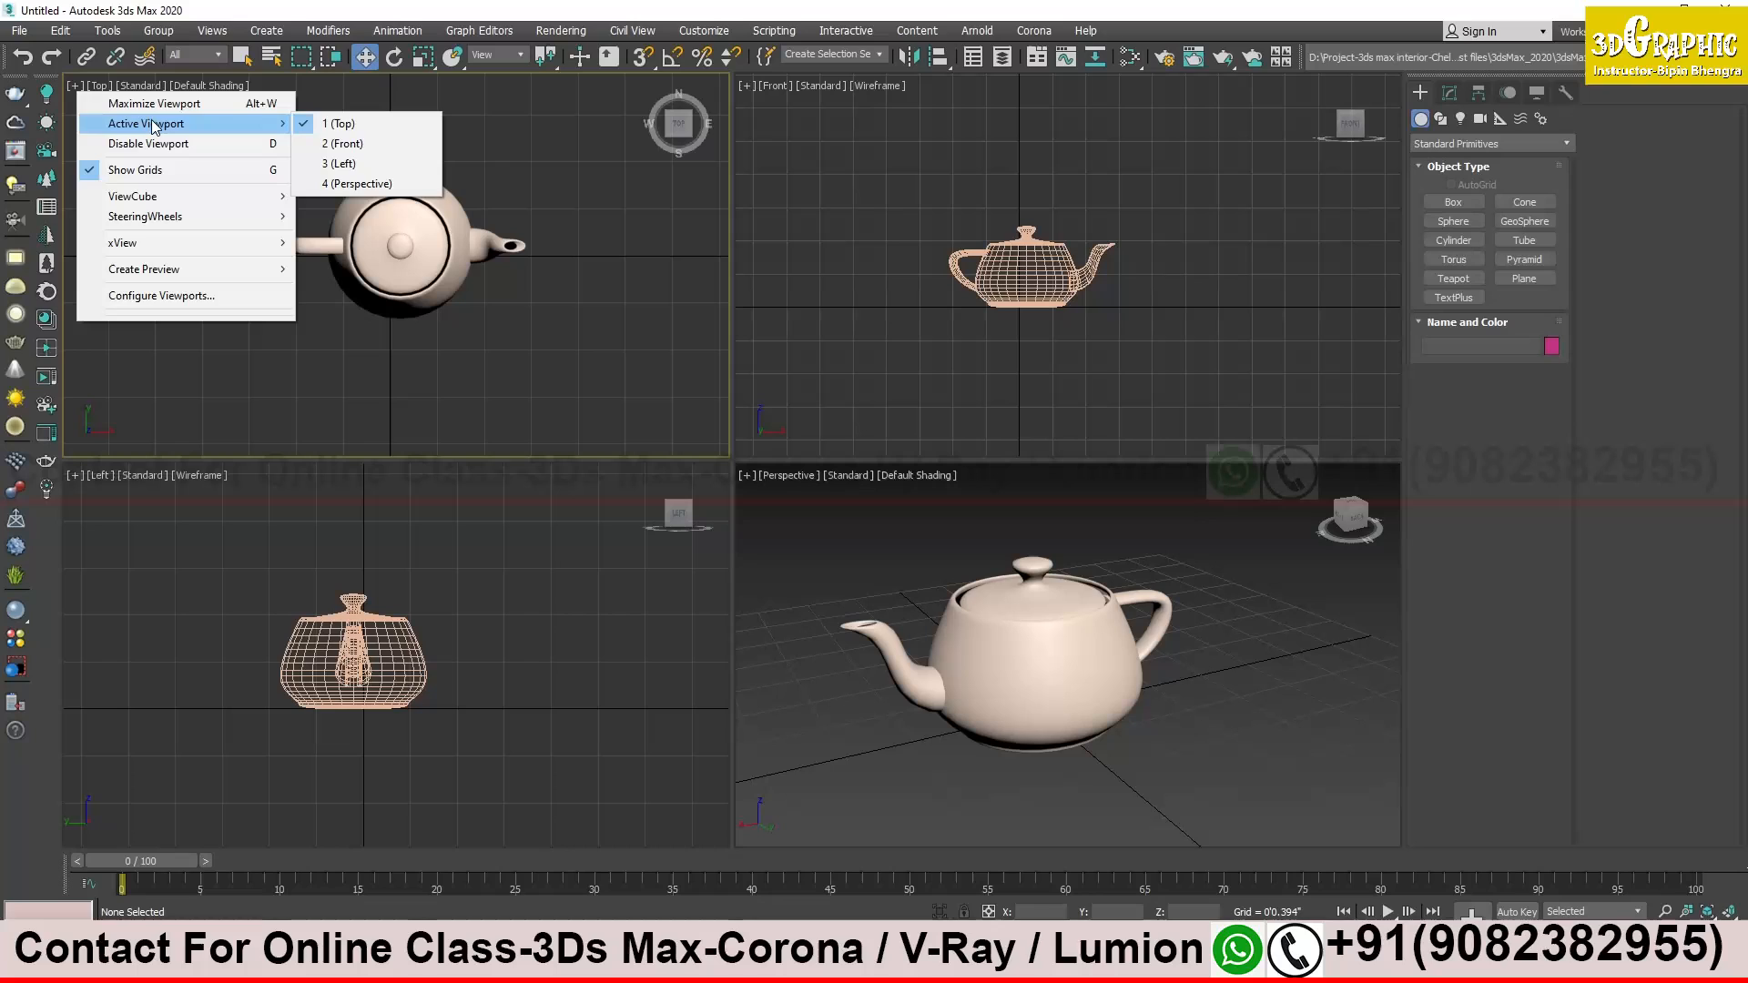
# Change the Top viewport to the Front view, centre the teapot in it, and return the viewport to Top
pyautogui.click(103, 86)
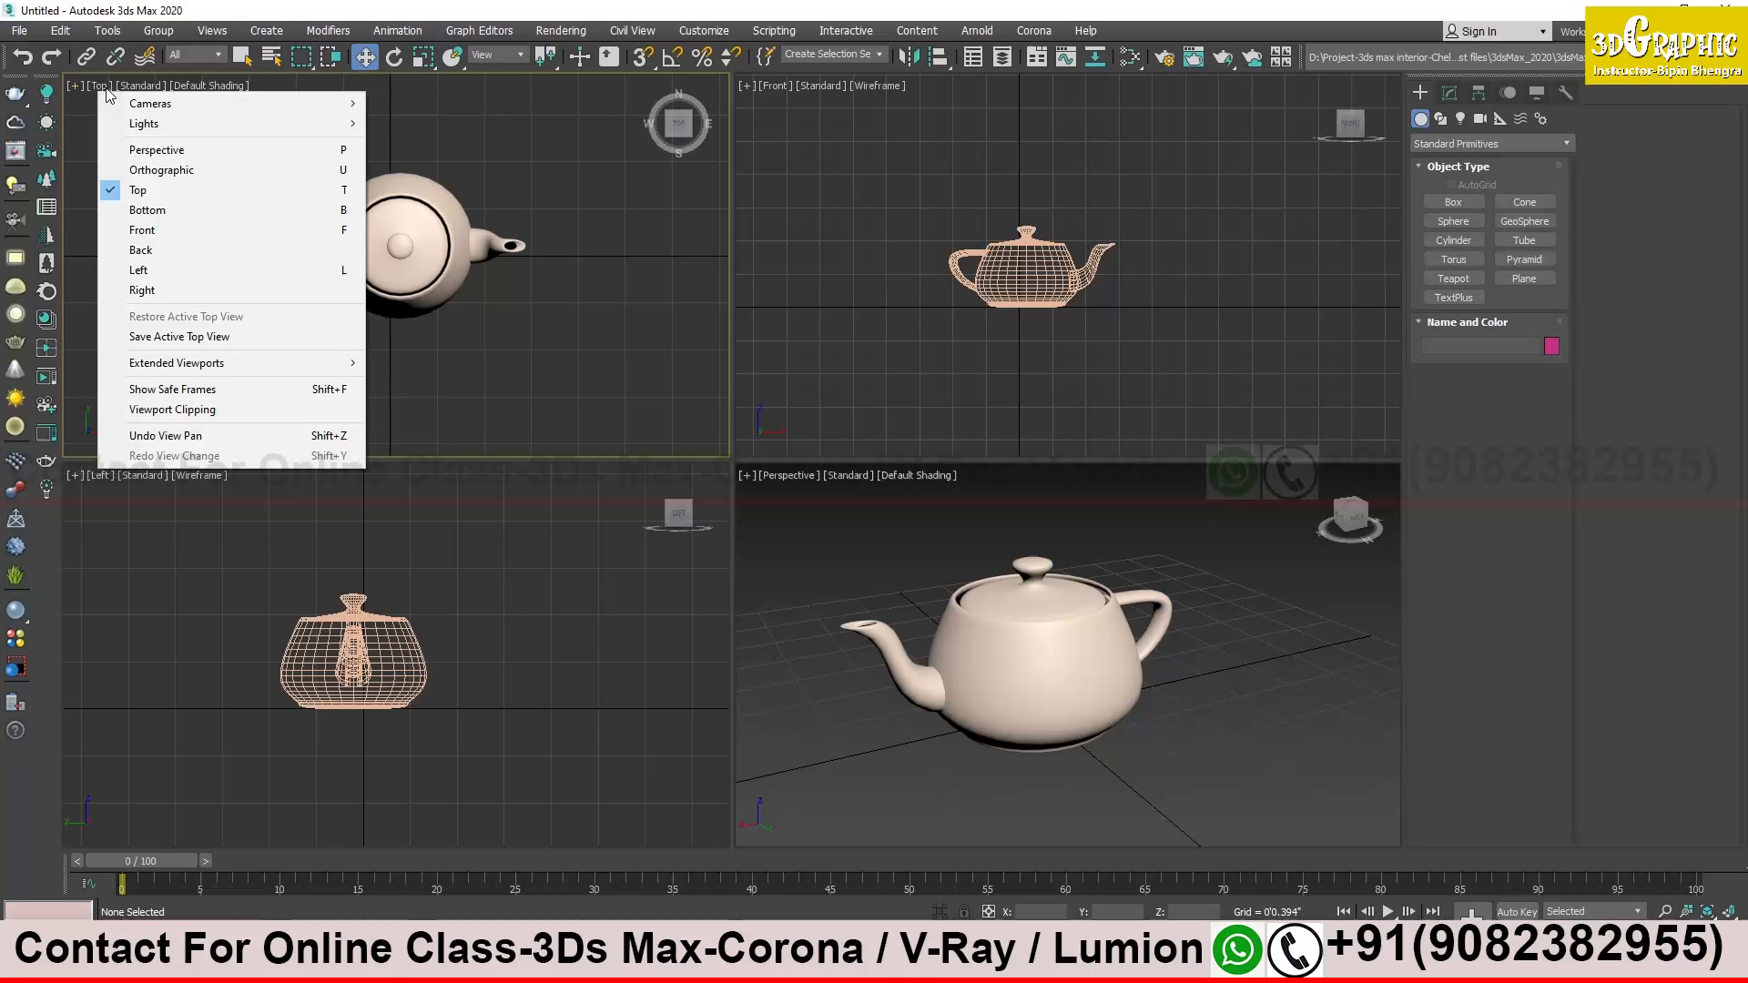
pyautogui.click(160, 230)
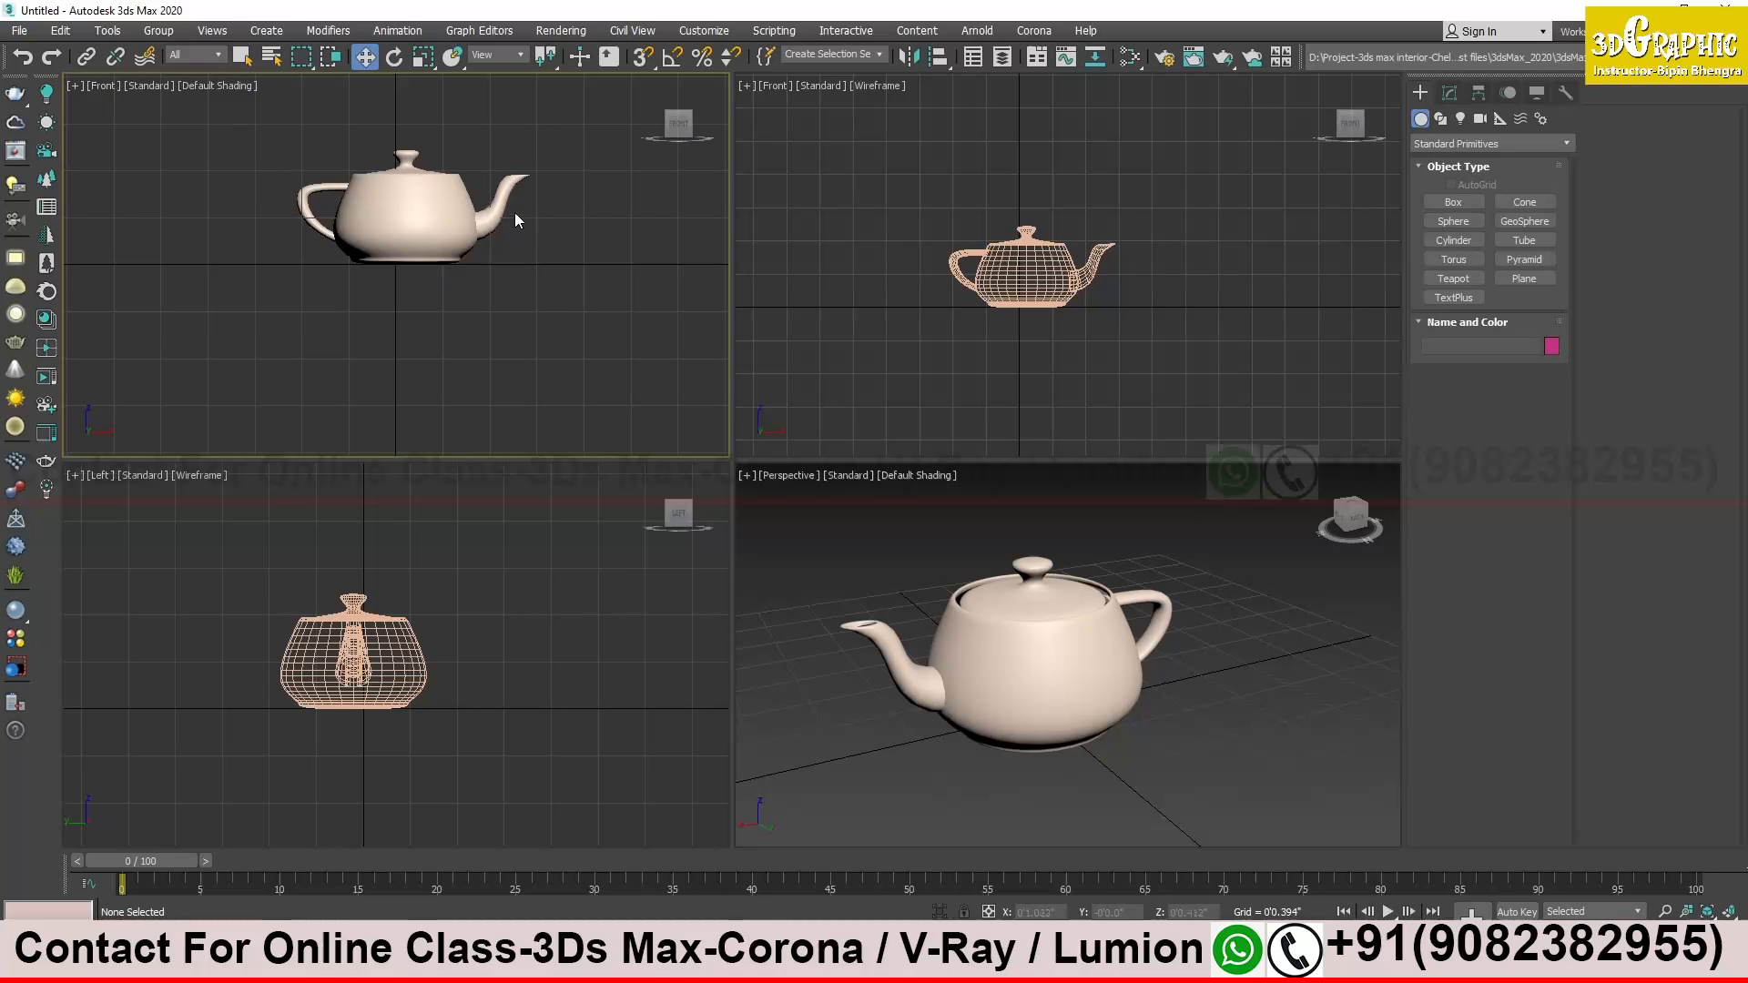
pyautogui.moveTo(507, 237); pyautogui.dragTo(488, 294, button='middle')
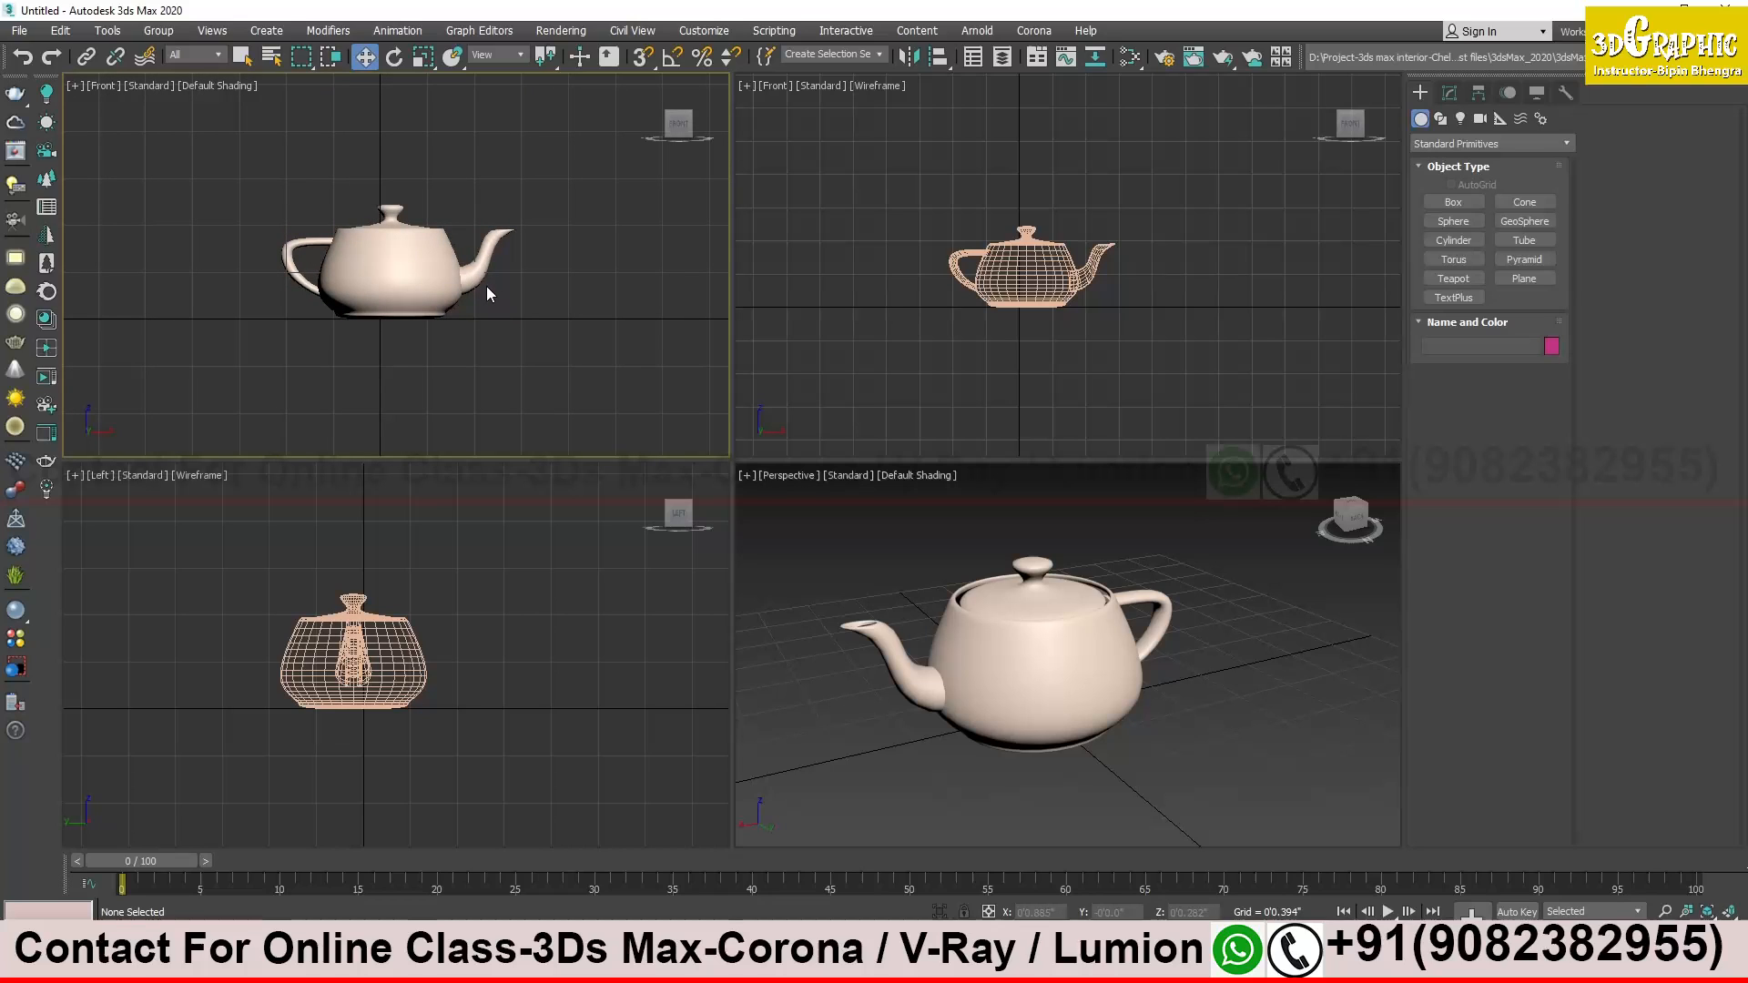
pyautogui.click(103, 85)
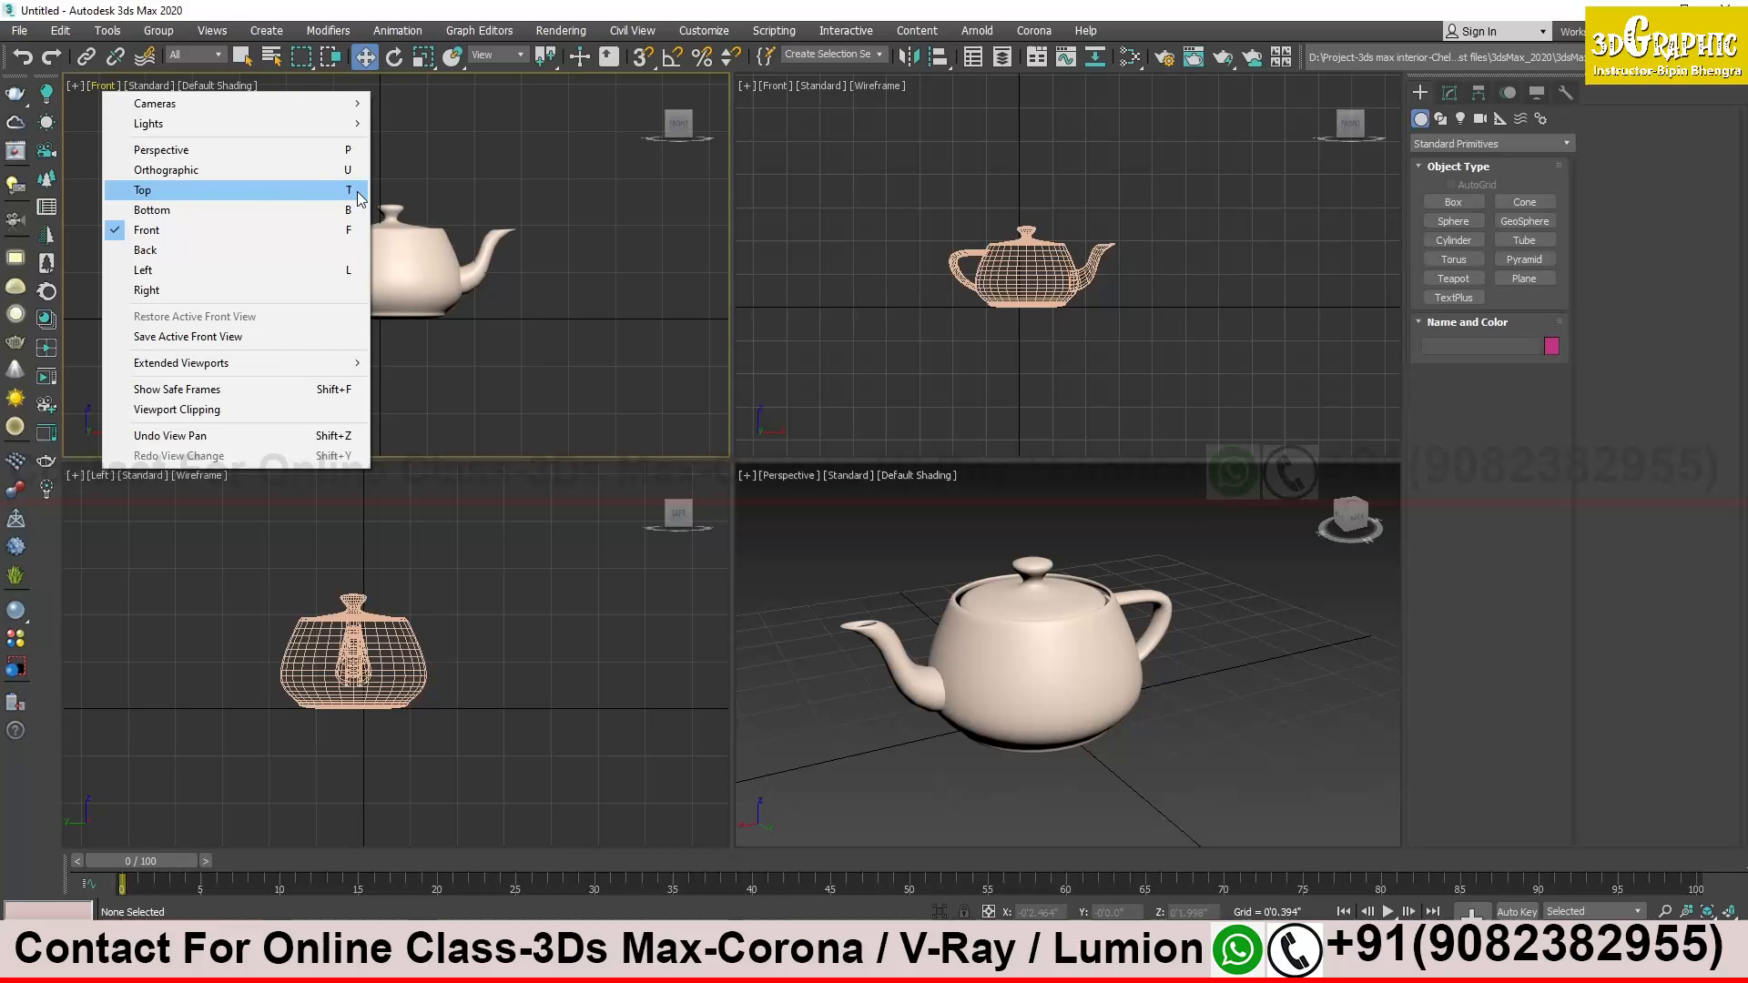
pyautogui.click(284, 191)
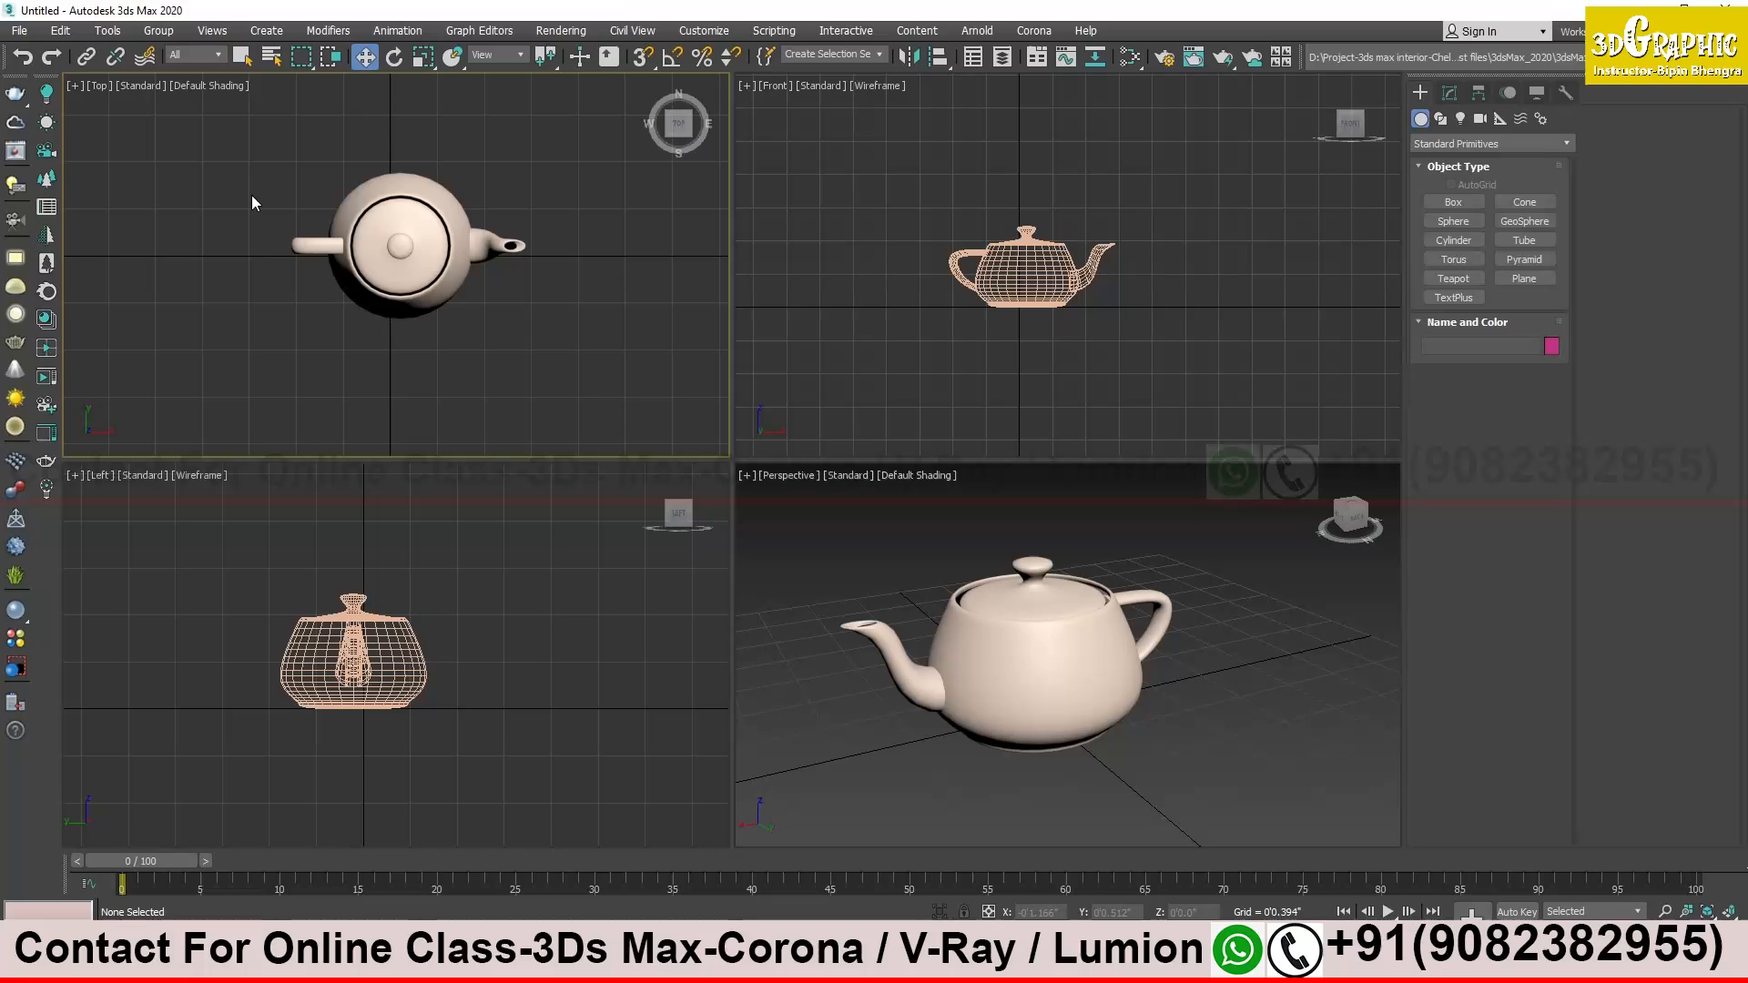
# Cycle the shaded Top viewport through the Front and Top views, ending in the Left view with the teapot centred
pyautogui.press('f')
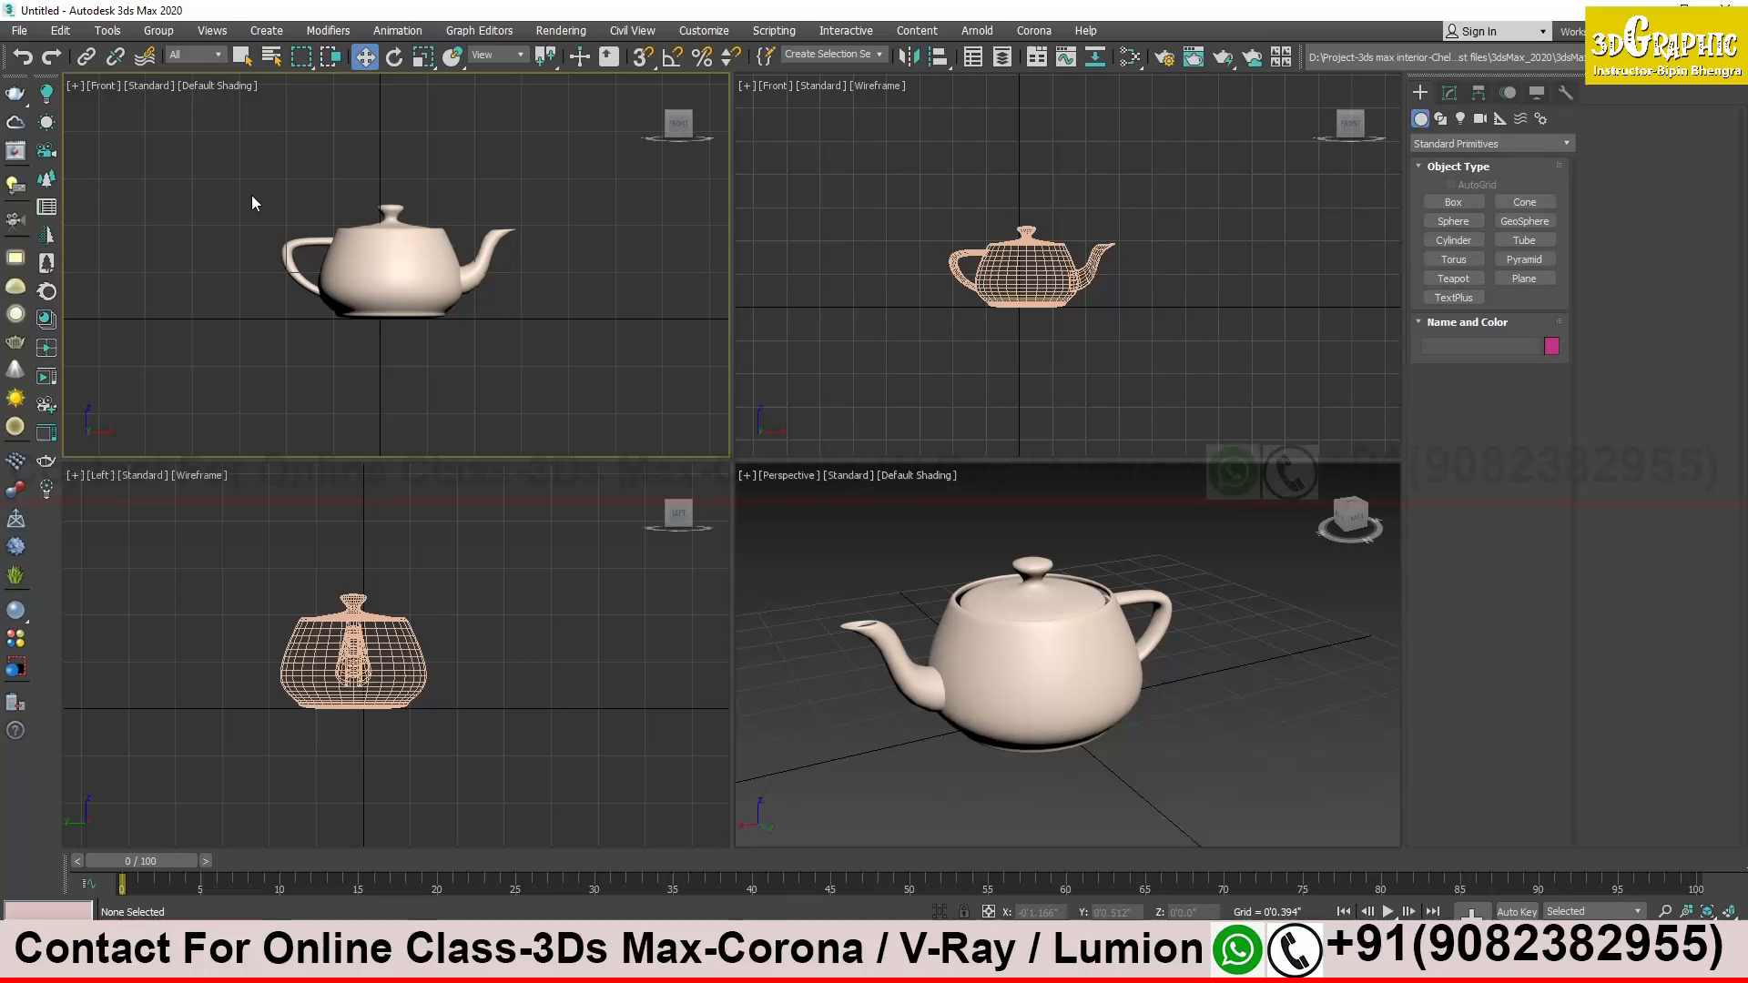
pyautogui.press('t')
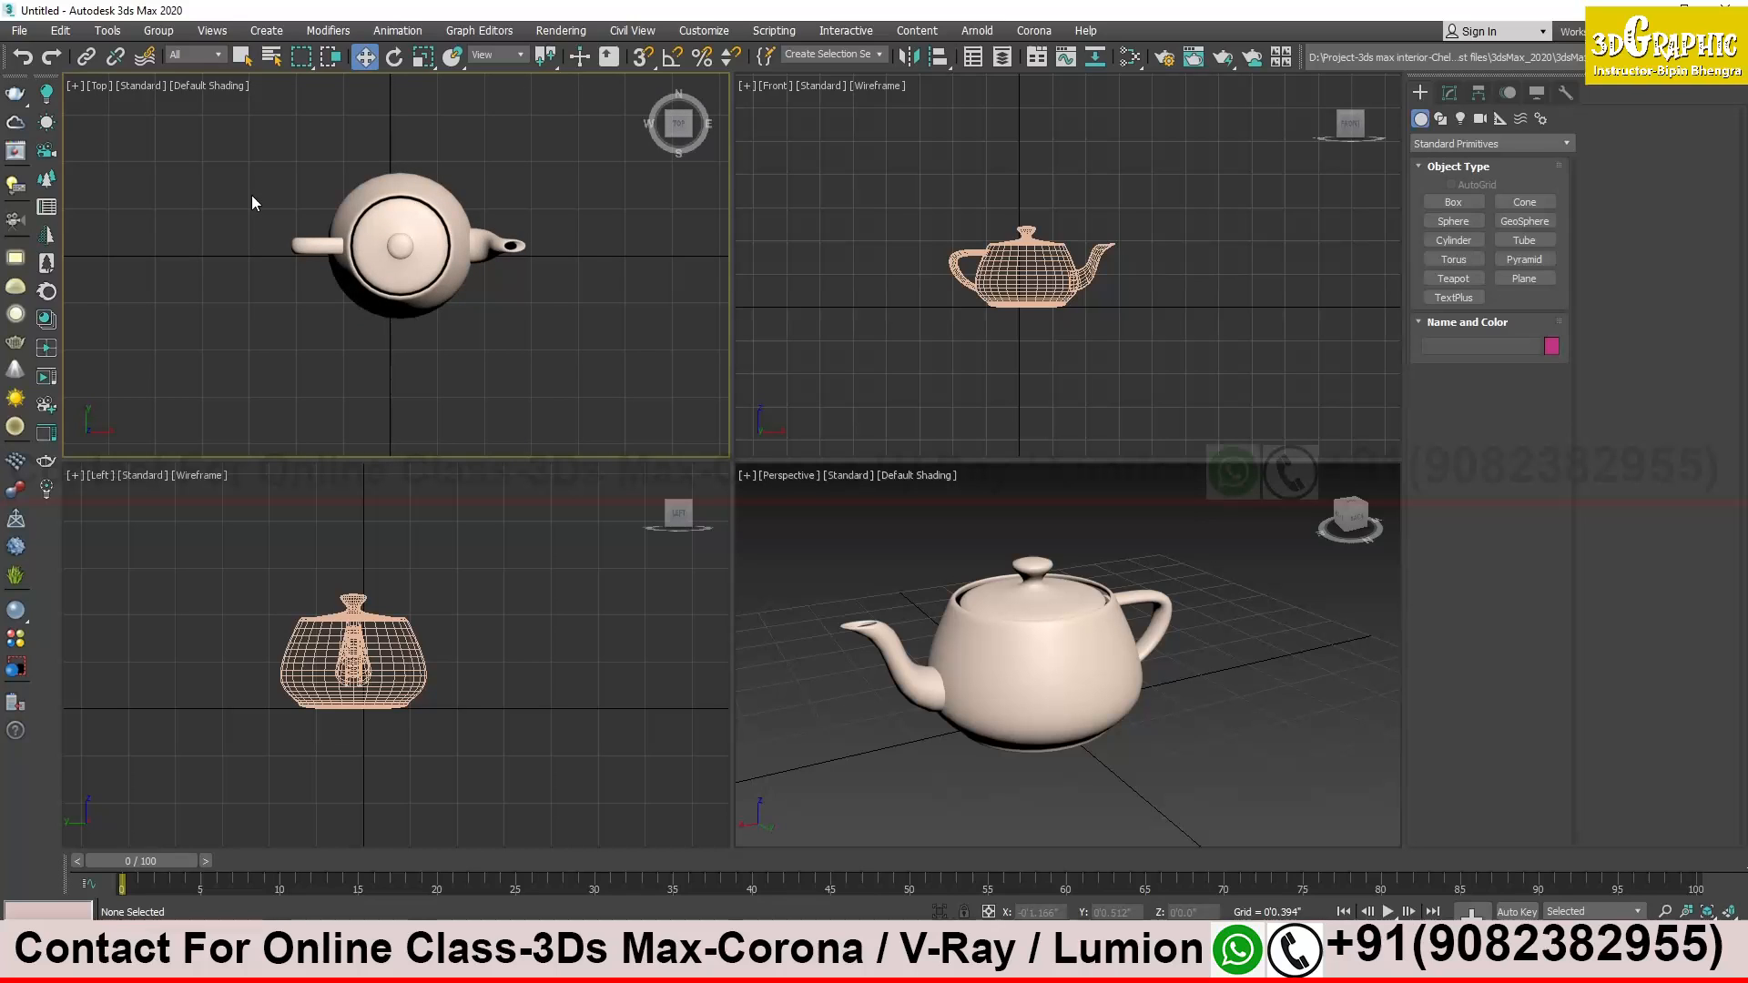
pyautogui.press('f')
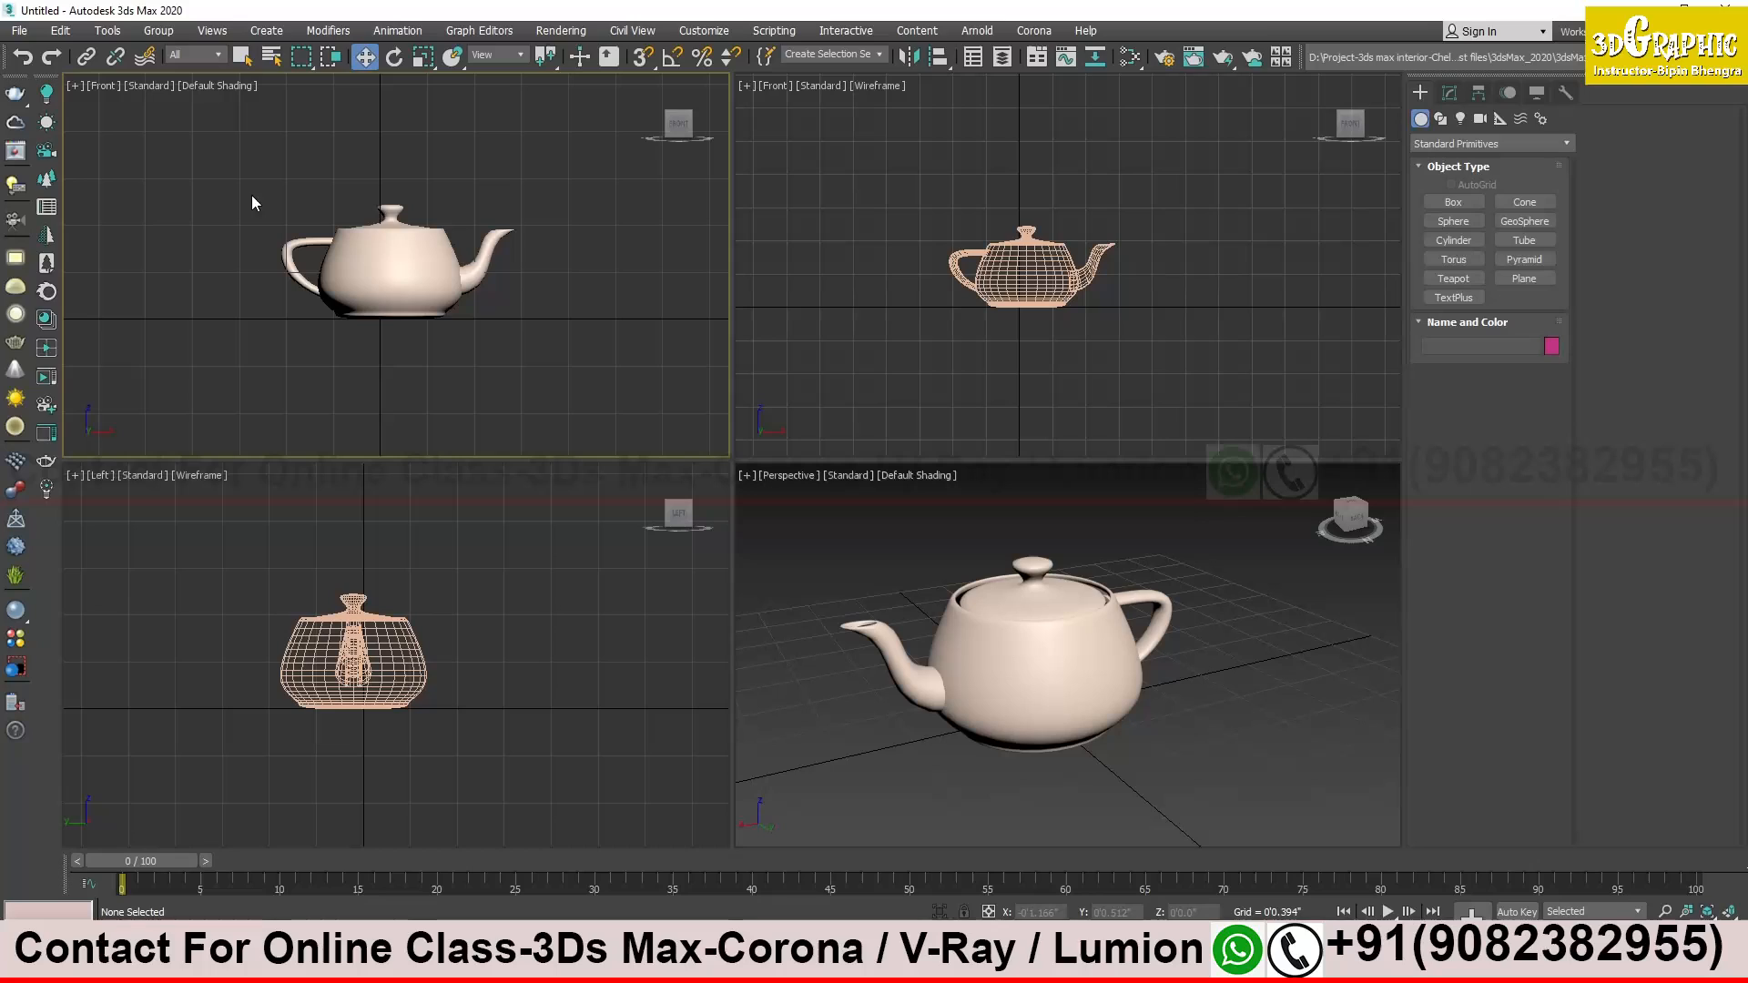
pyautogui.press('r')
pyautogui.press('l')
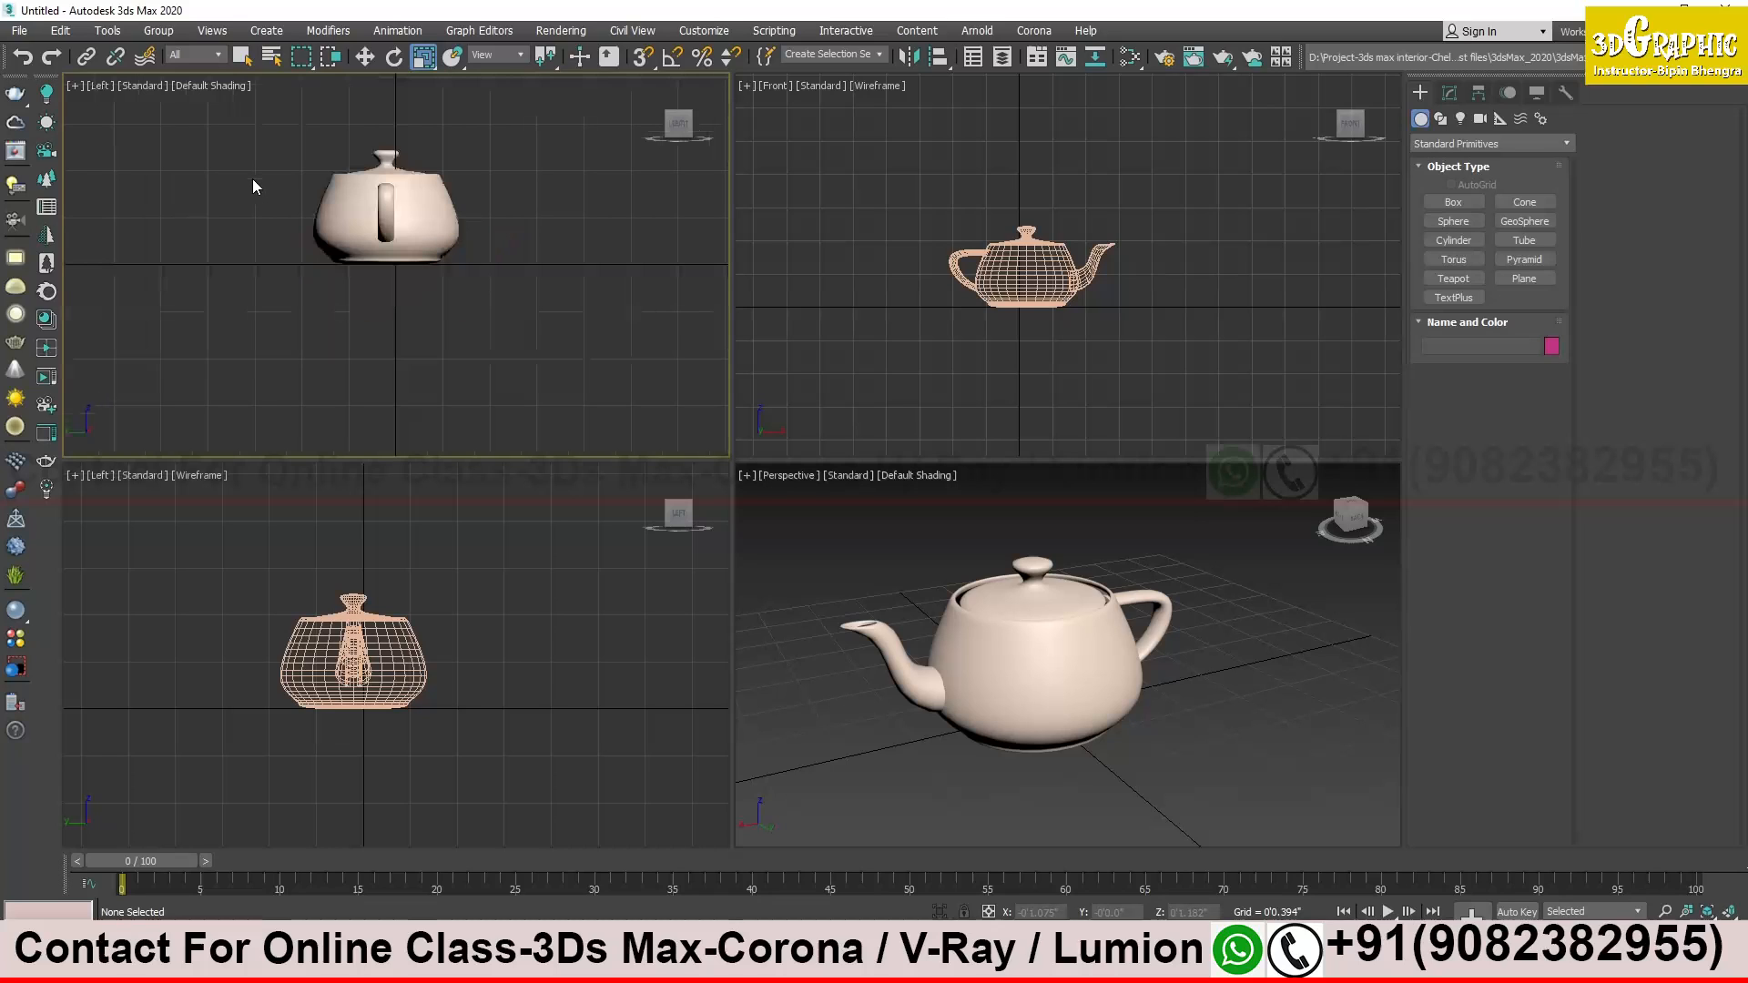
pyautogui.moveTo(325, 206); pyautogui.dragTo(325, 262, button='middle')
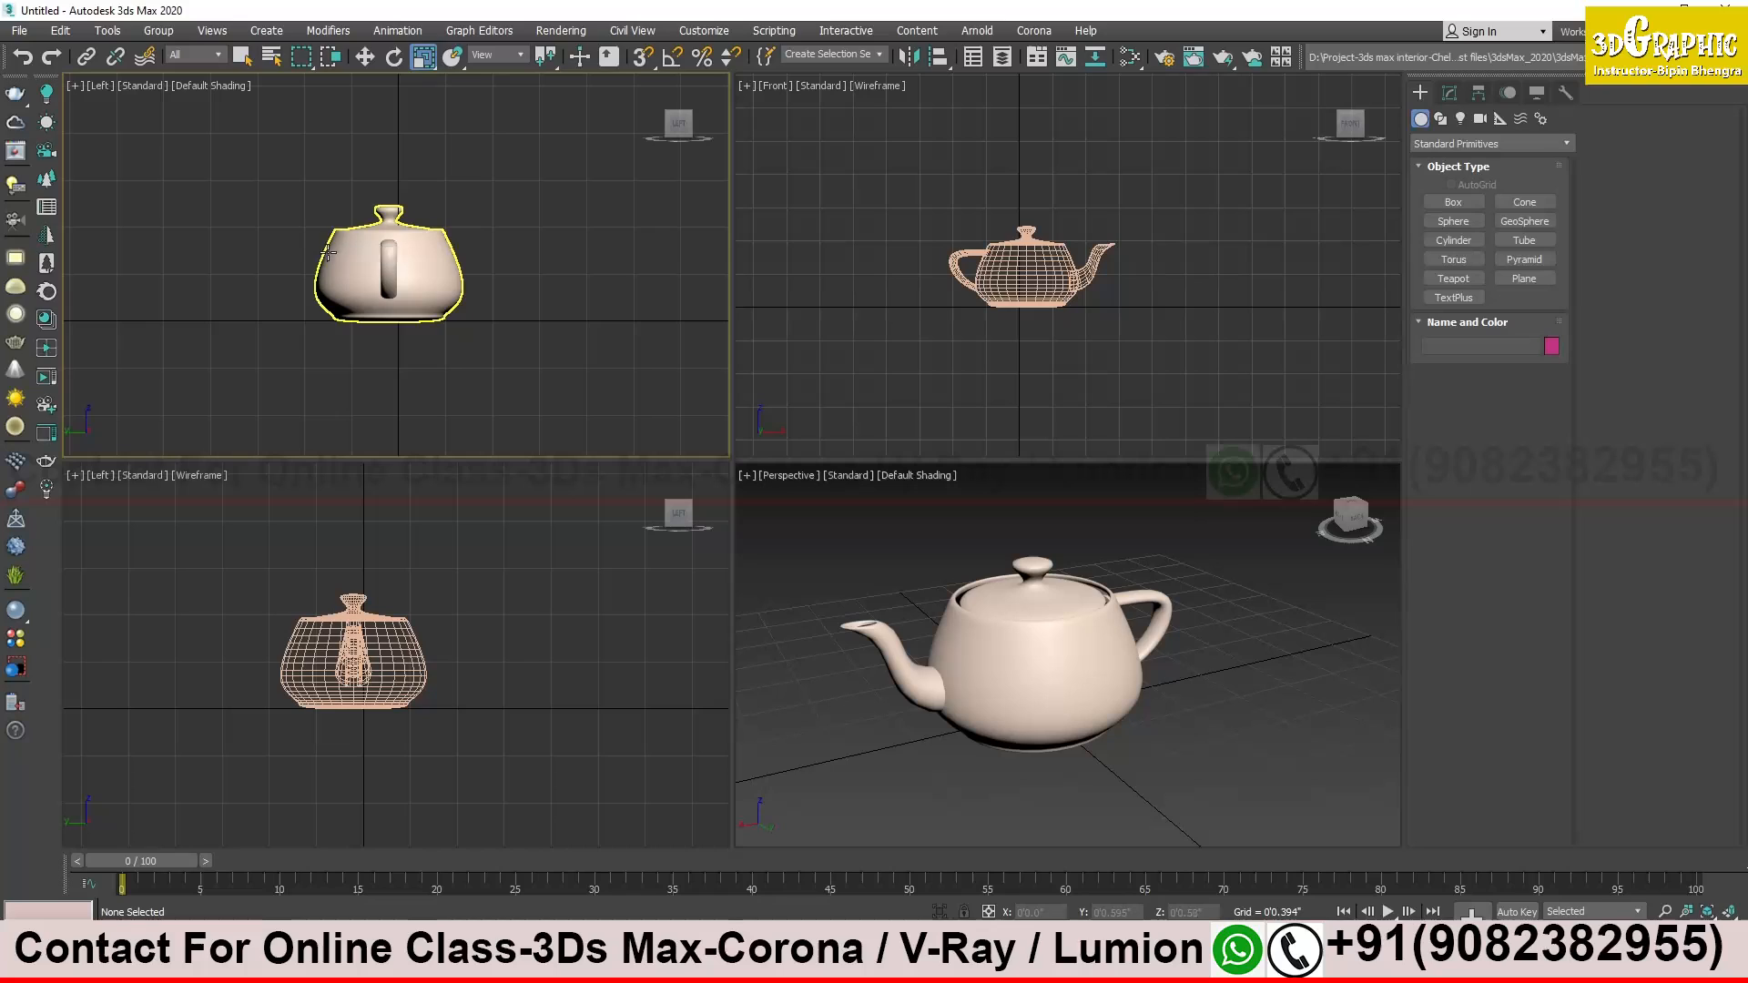
# Cycle the shaded Left viewport through the Top, Front and Left views, ending in Top with the teapot recentred
pyautogui.press('t')
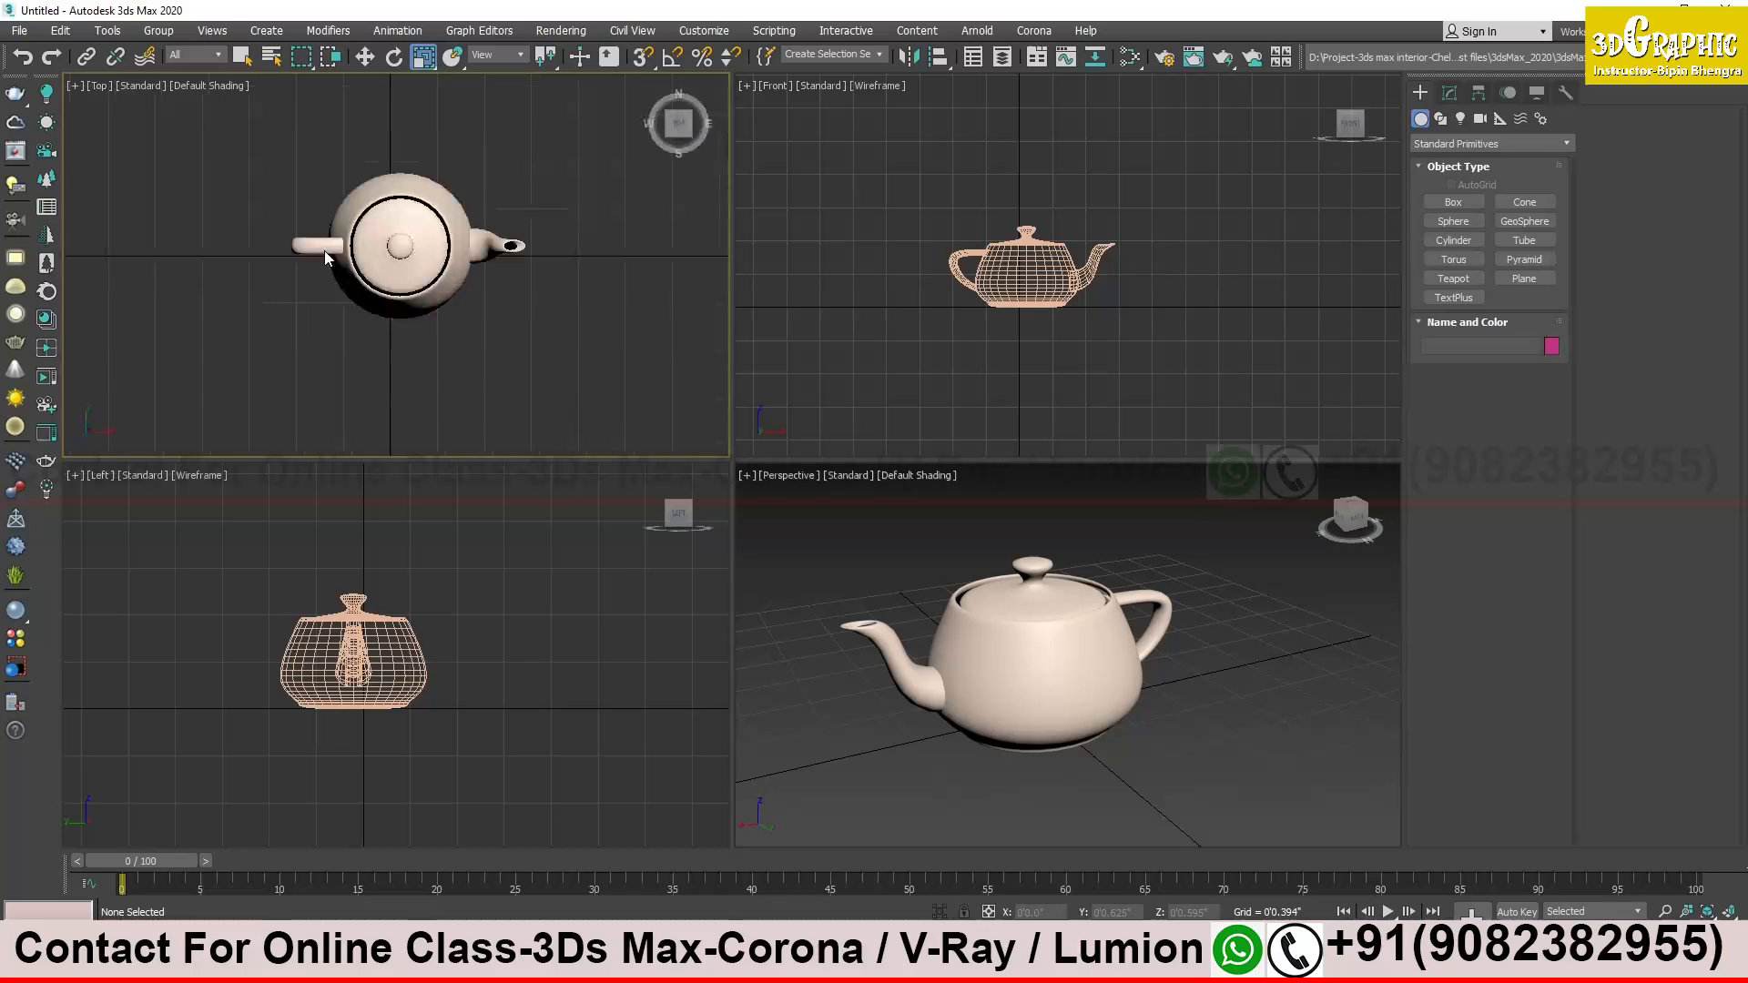
pyautogui.press('f')
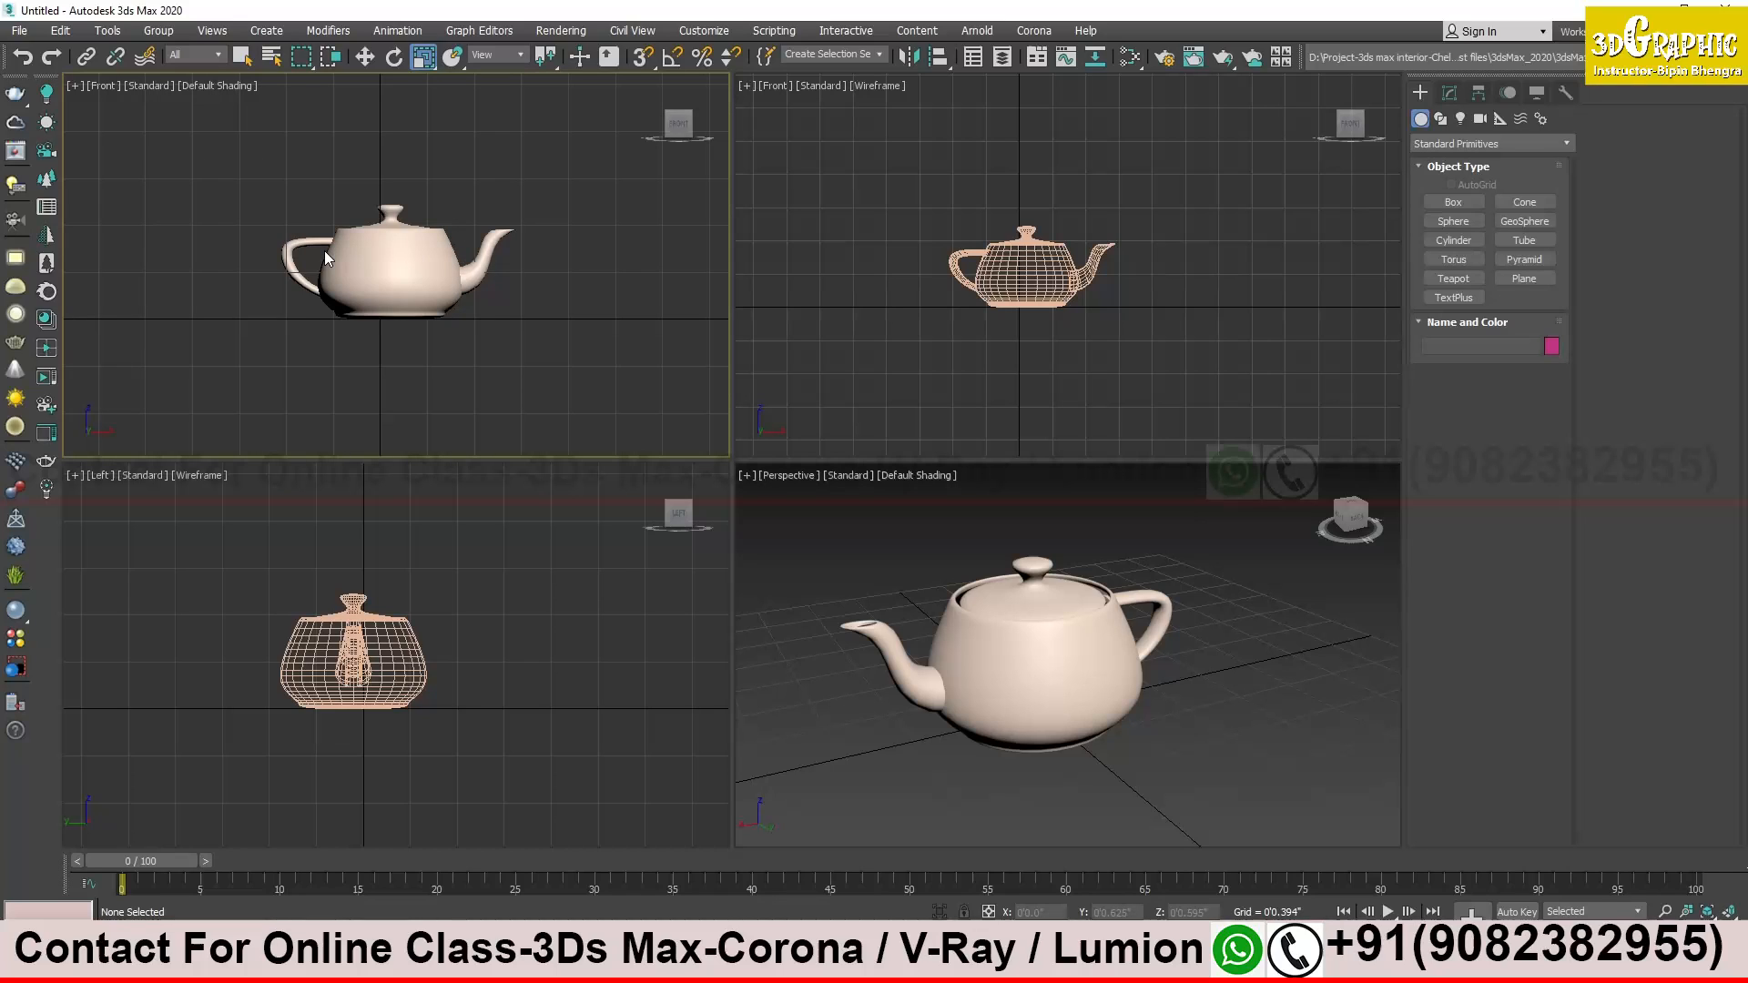
pyautogui.press('l')
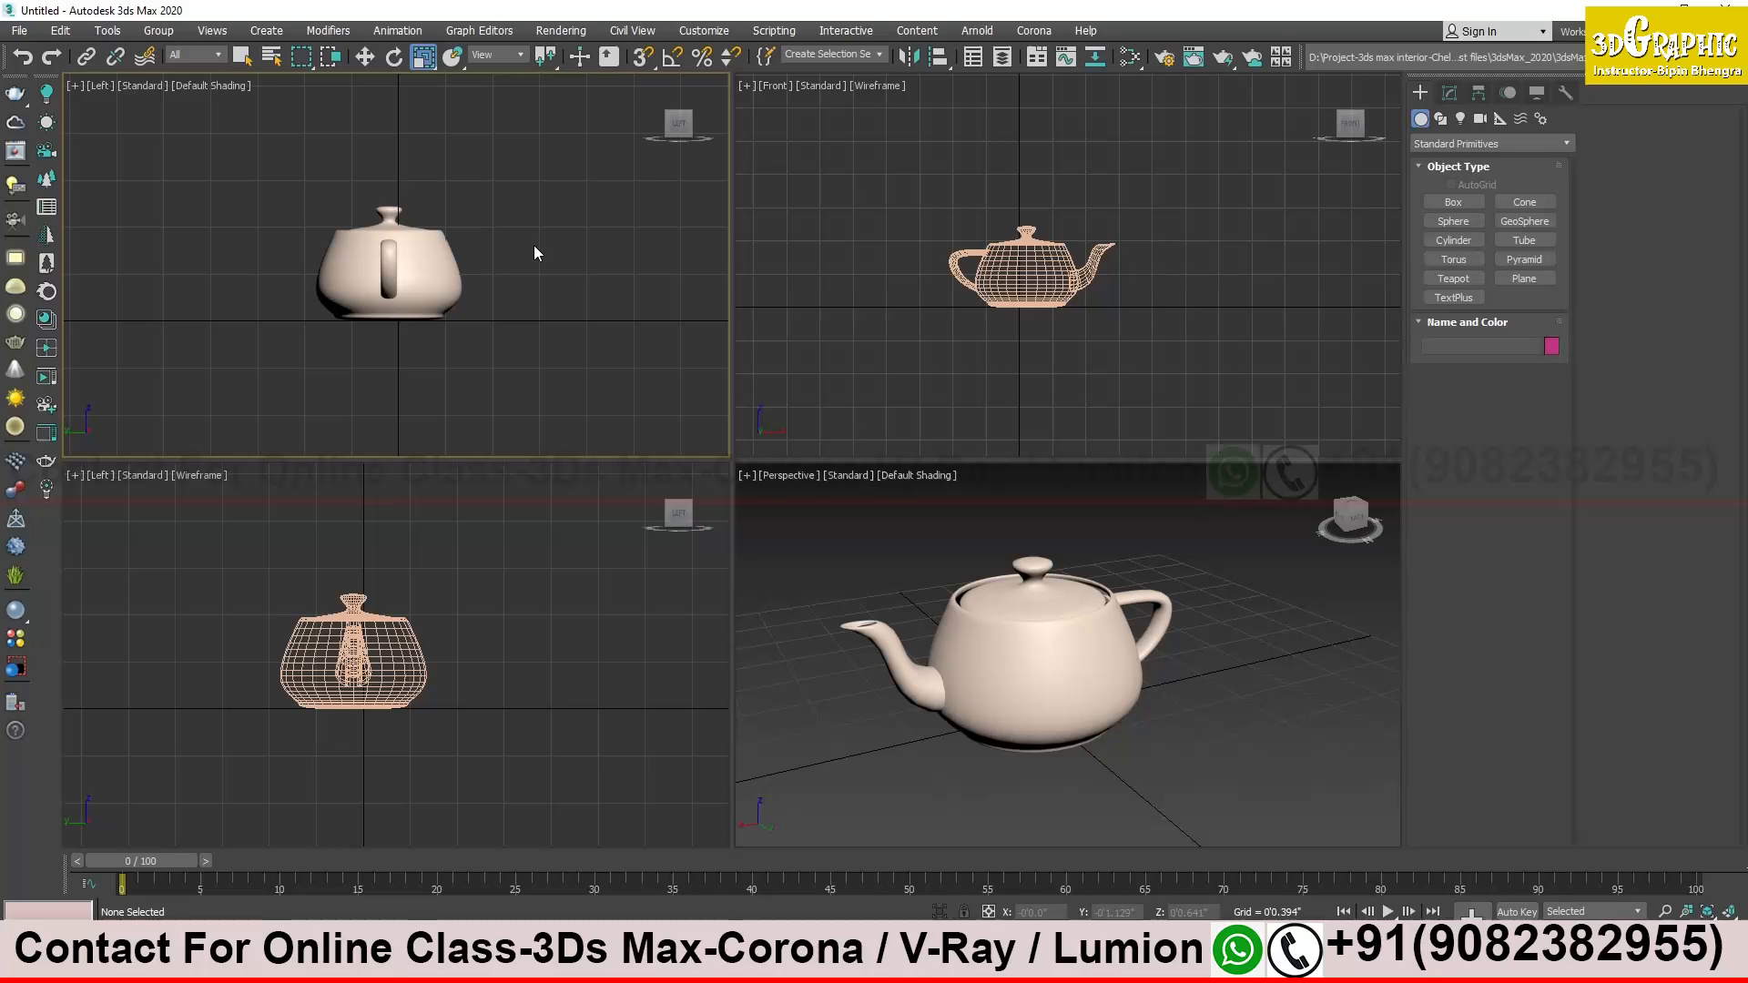
pyautogui.press('t')
pyautogui.moveTo(563, 267); pyautogui.dragTo(521, 272, button='middle')
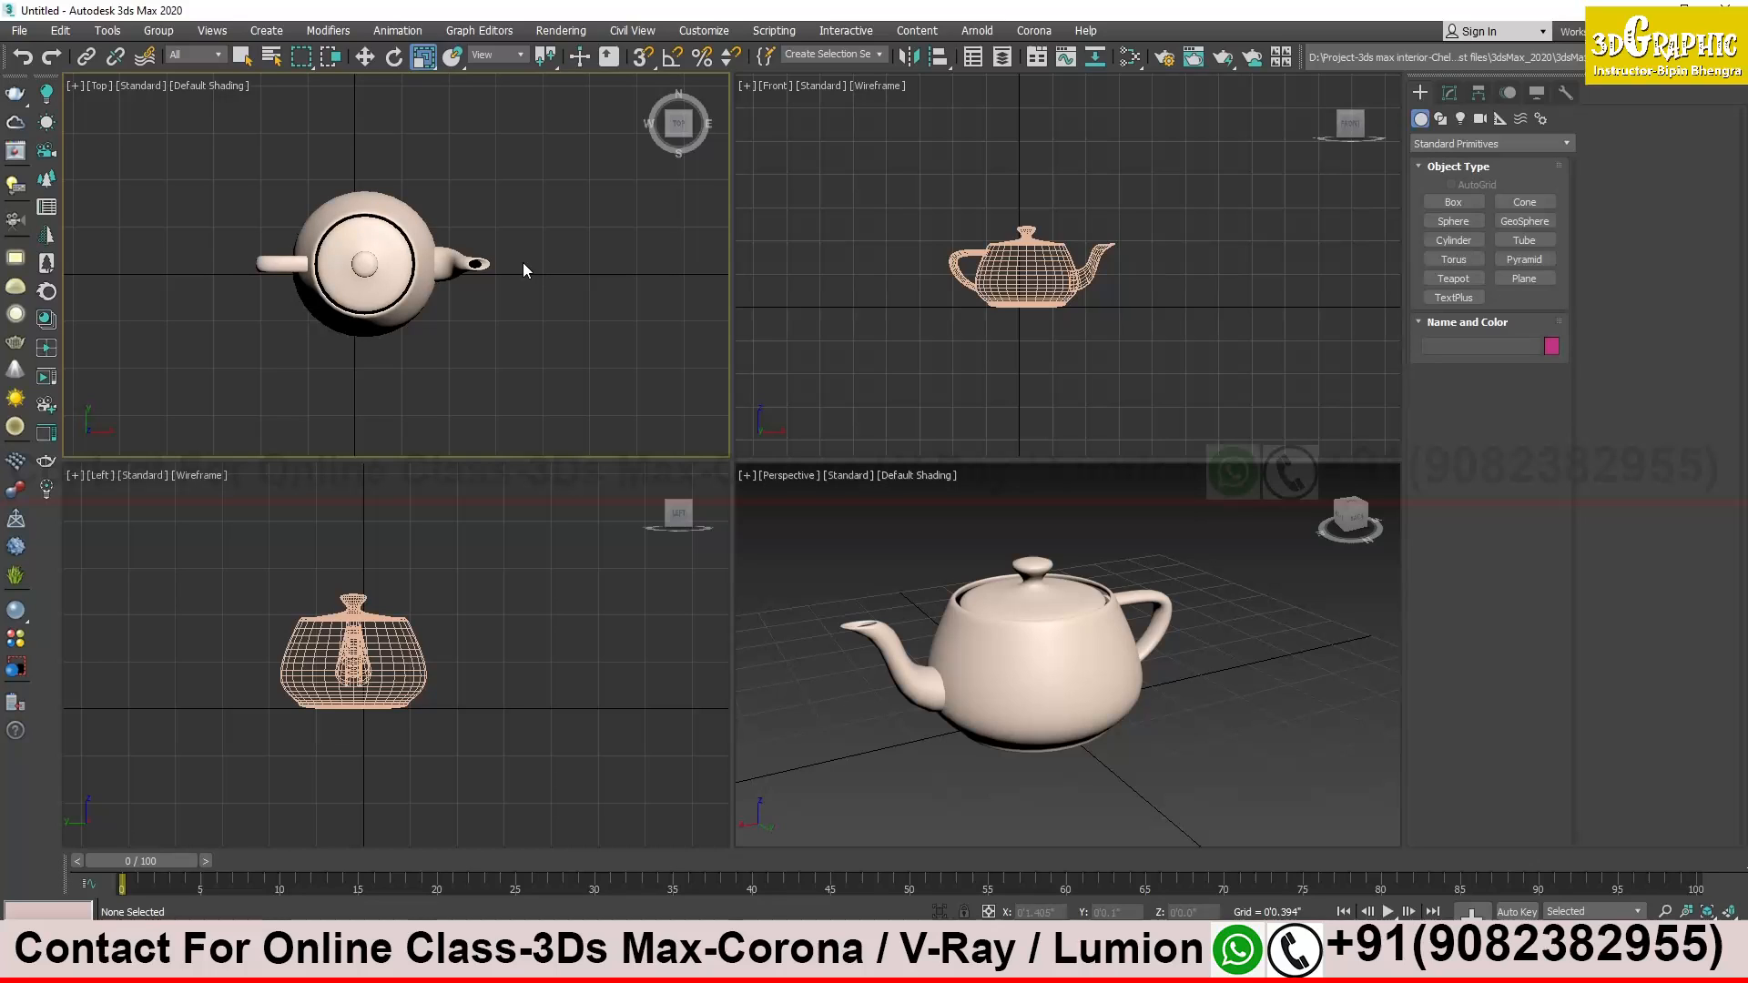
# Activate the Scale tool for transforming objects
pyautogui.click(431, 68)
pyautogui.press('r')
pyautogui.click(430, 66)
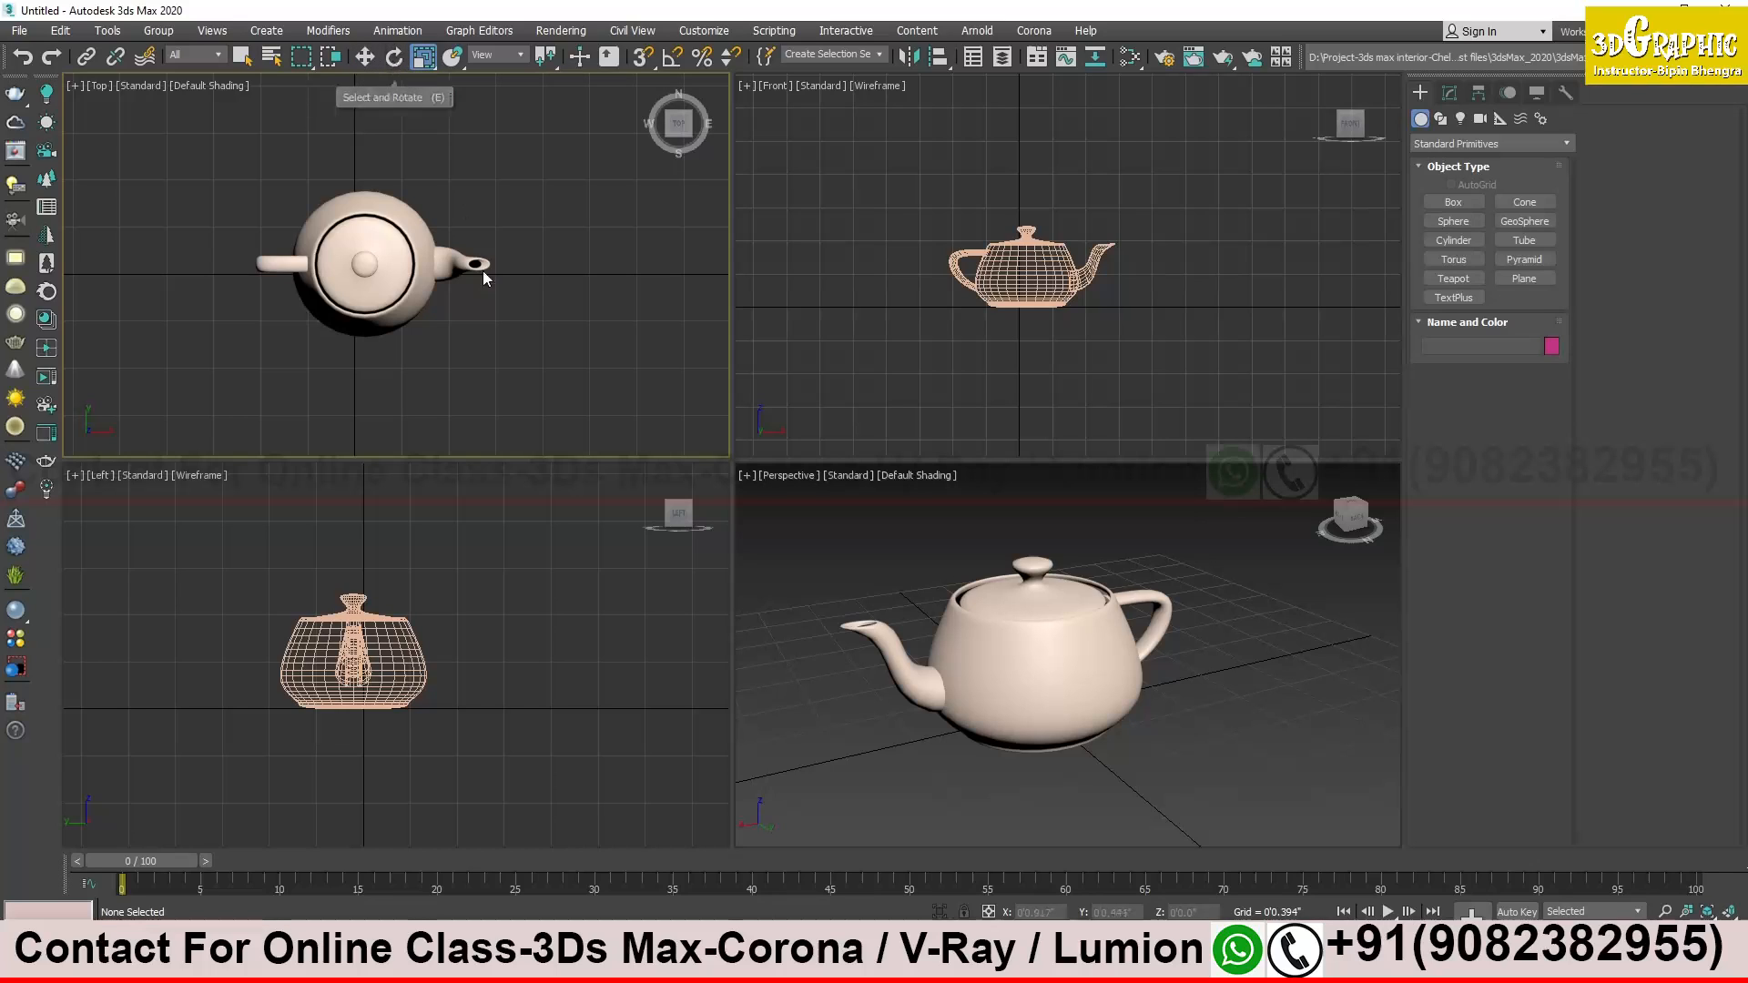
# Open Word, create a blank document, and place its window beside the shaded Top viewport
pyautogui.moveTo(471, 326); pyautogui.dragTo(474, 325, button='middle')
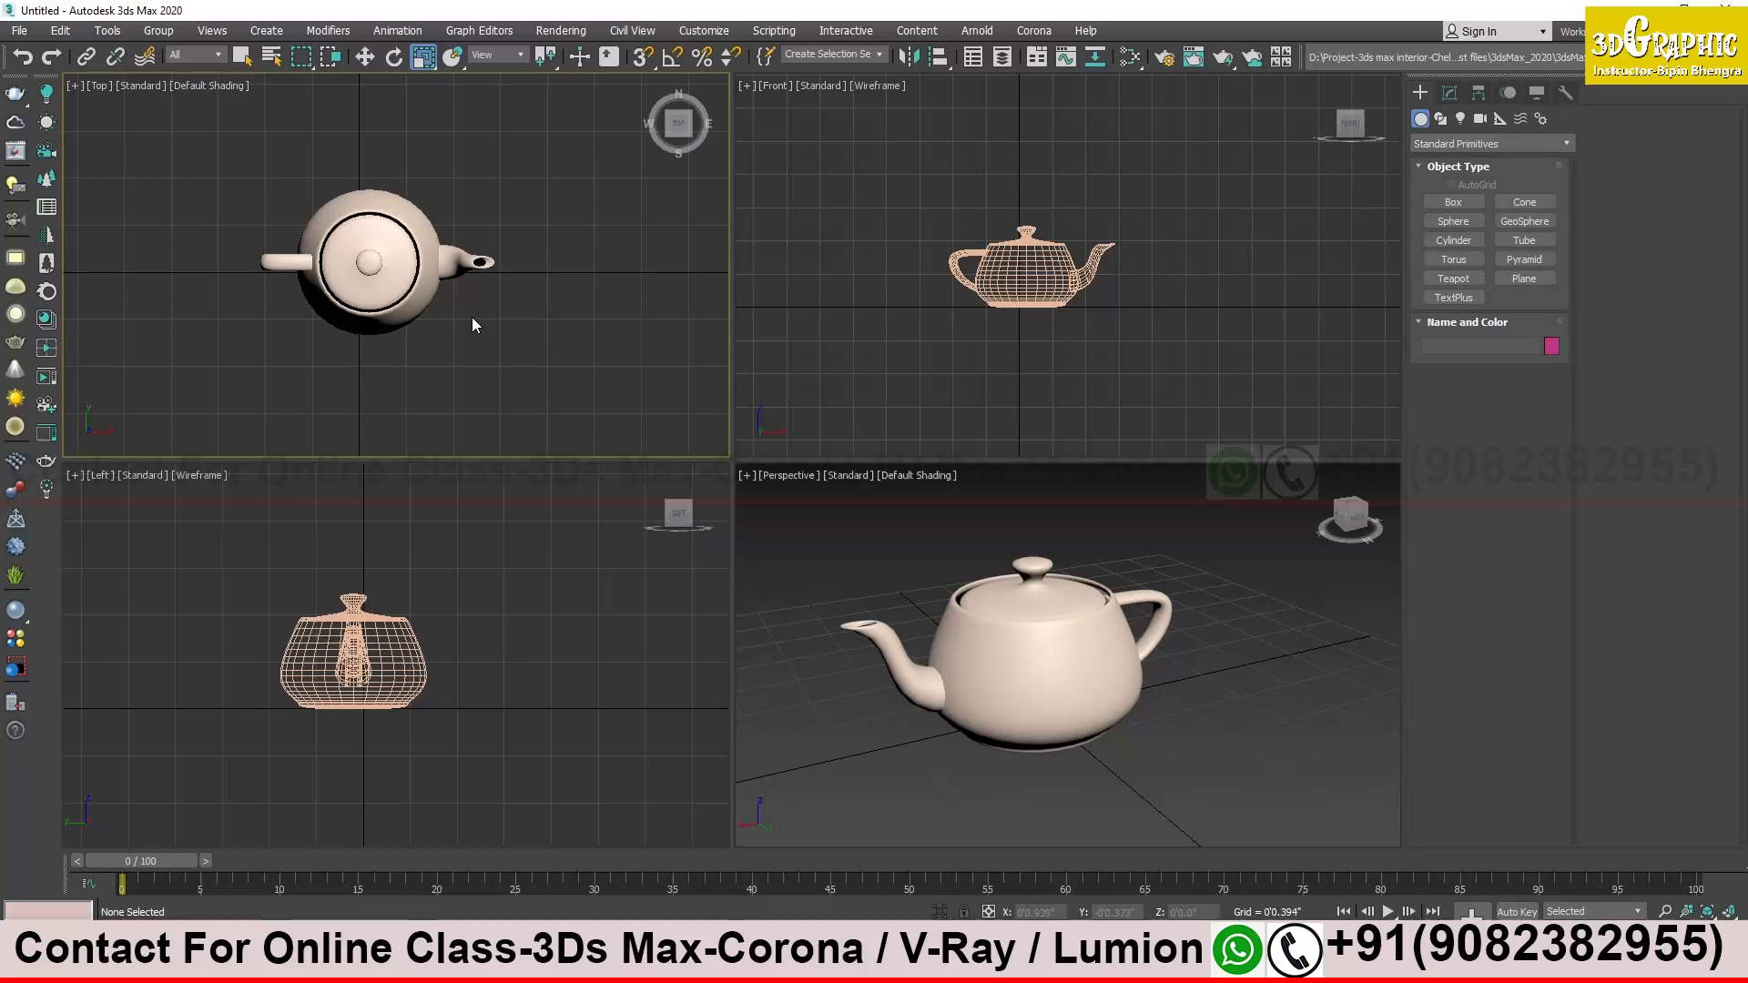
pyautogui.press('v')
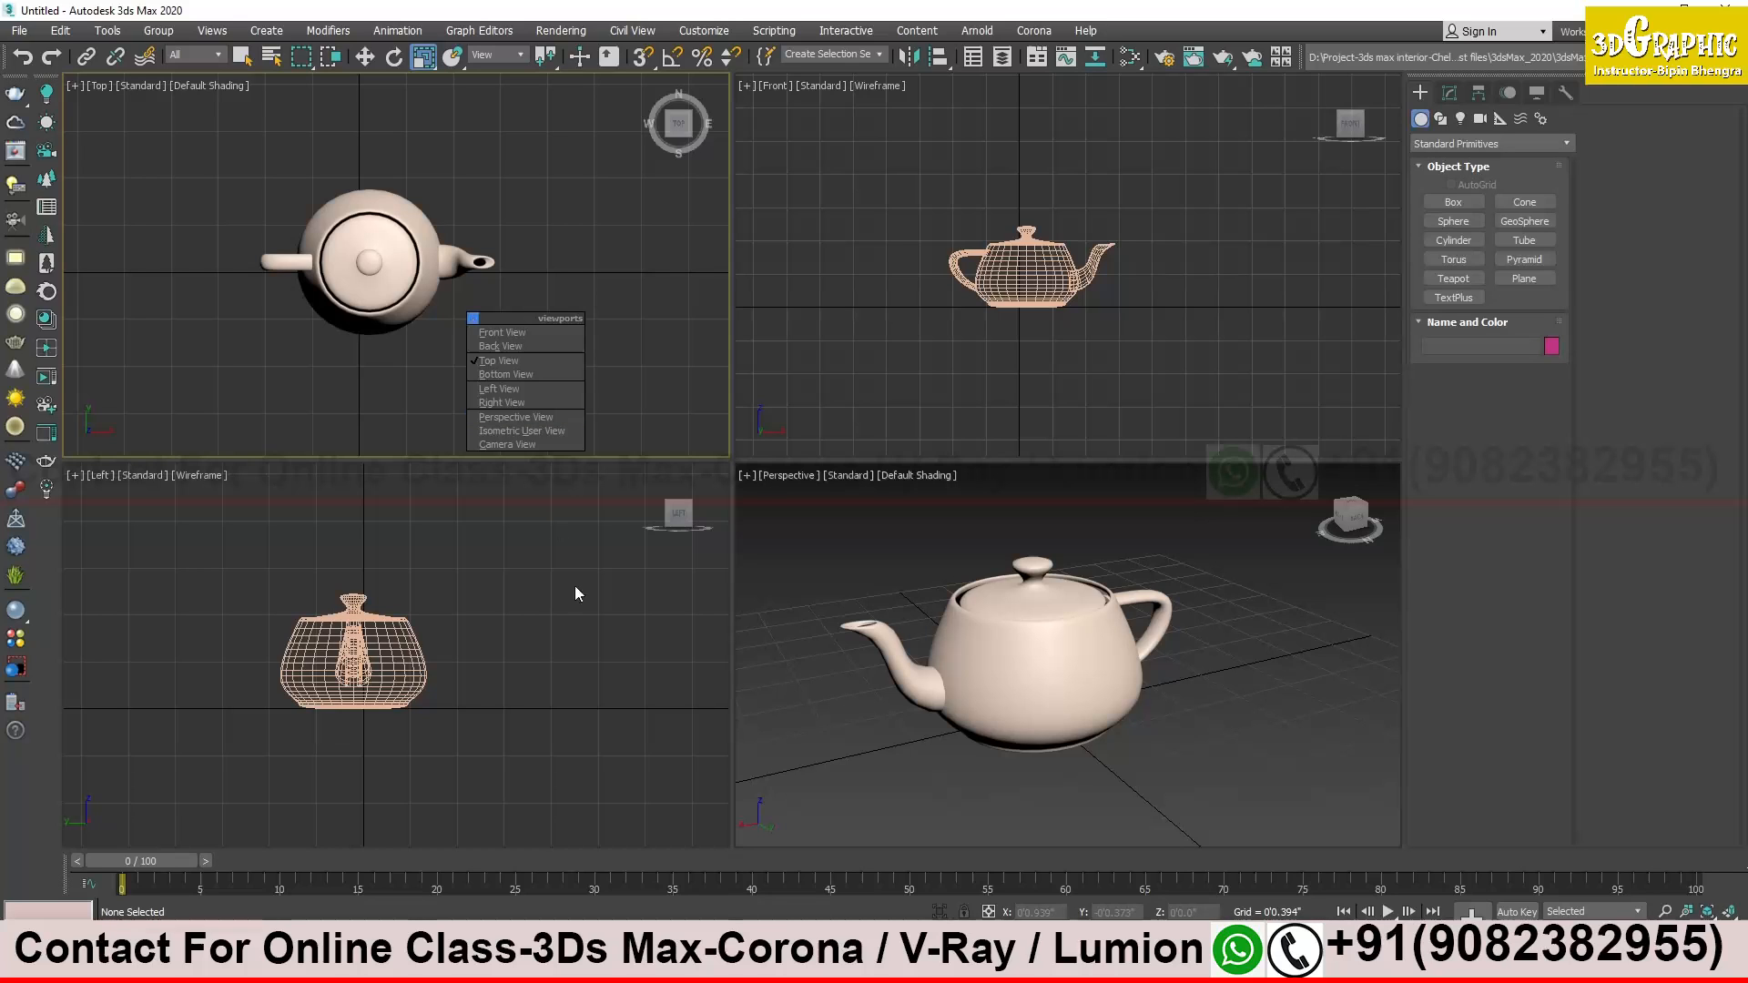
pyautogui.press('super')
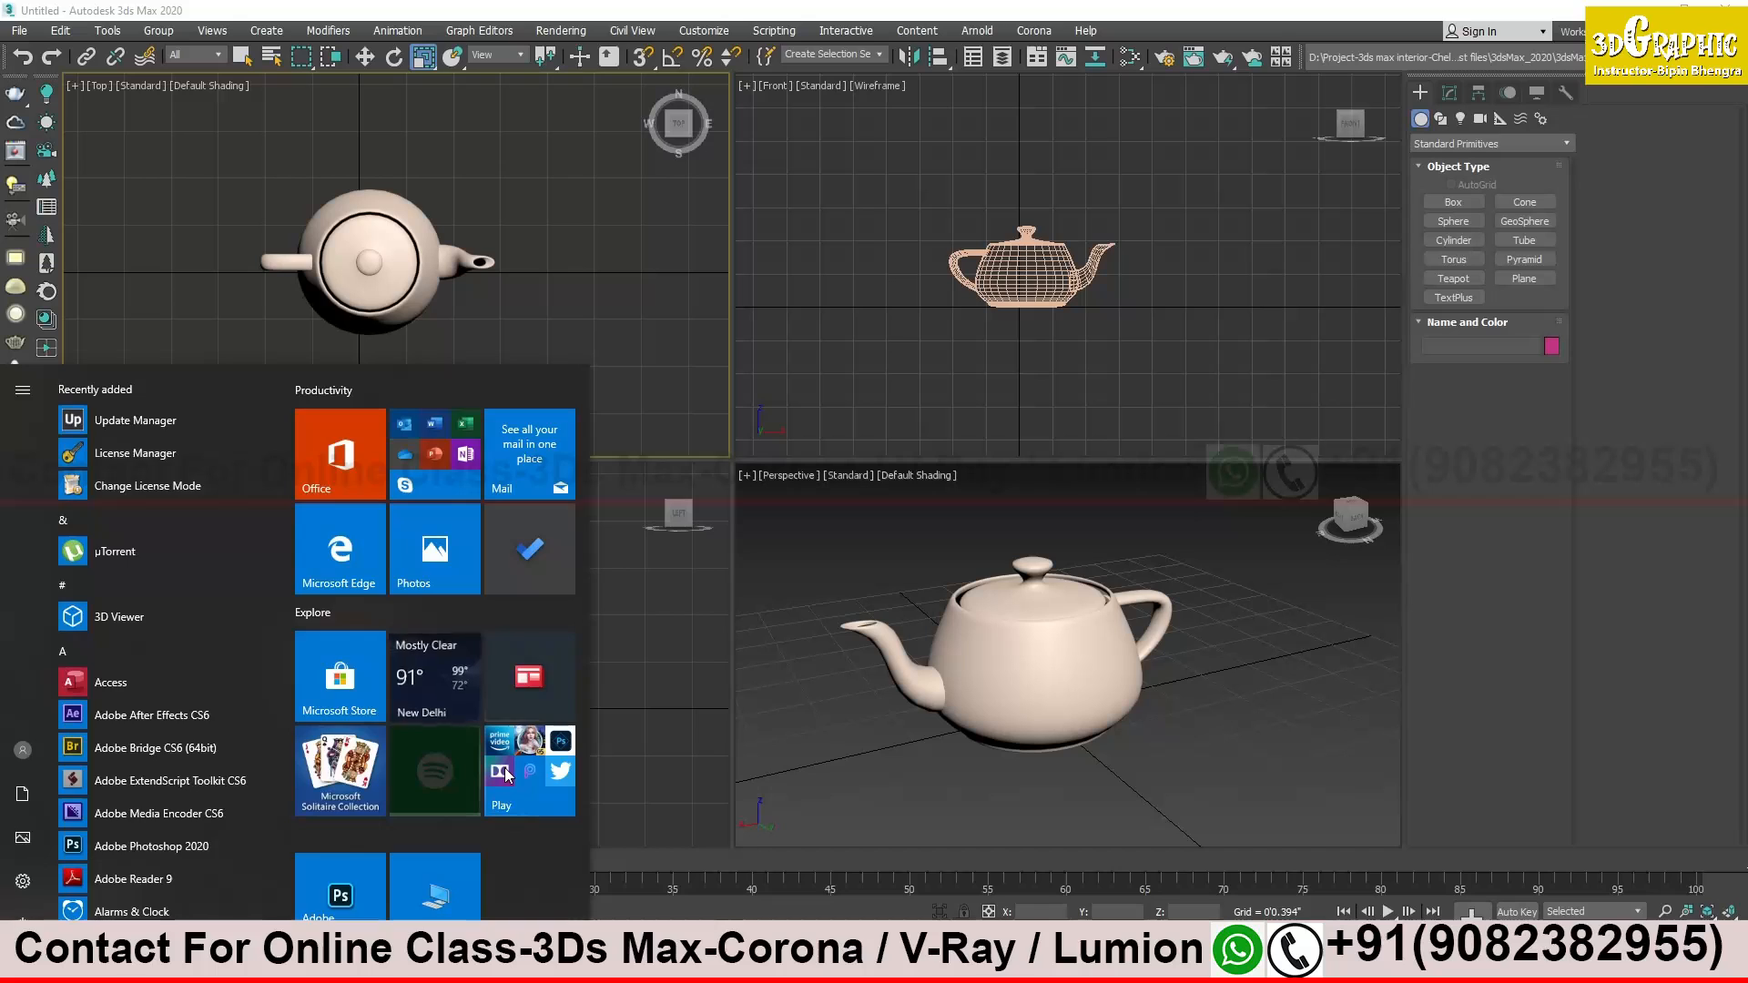
pyautogui.write('word')
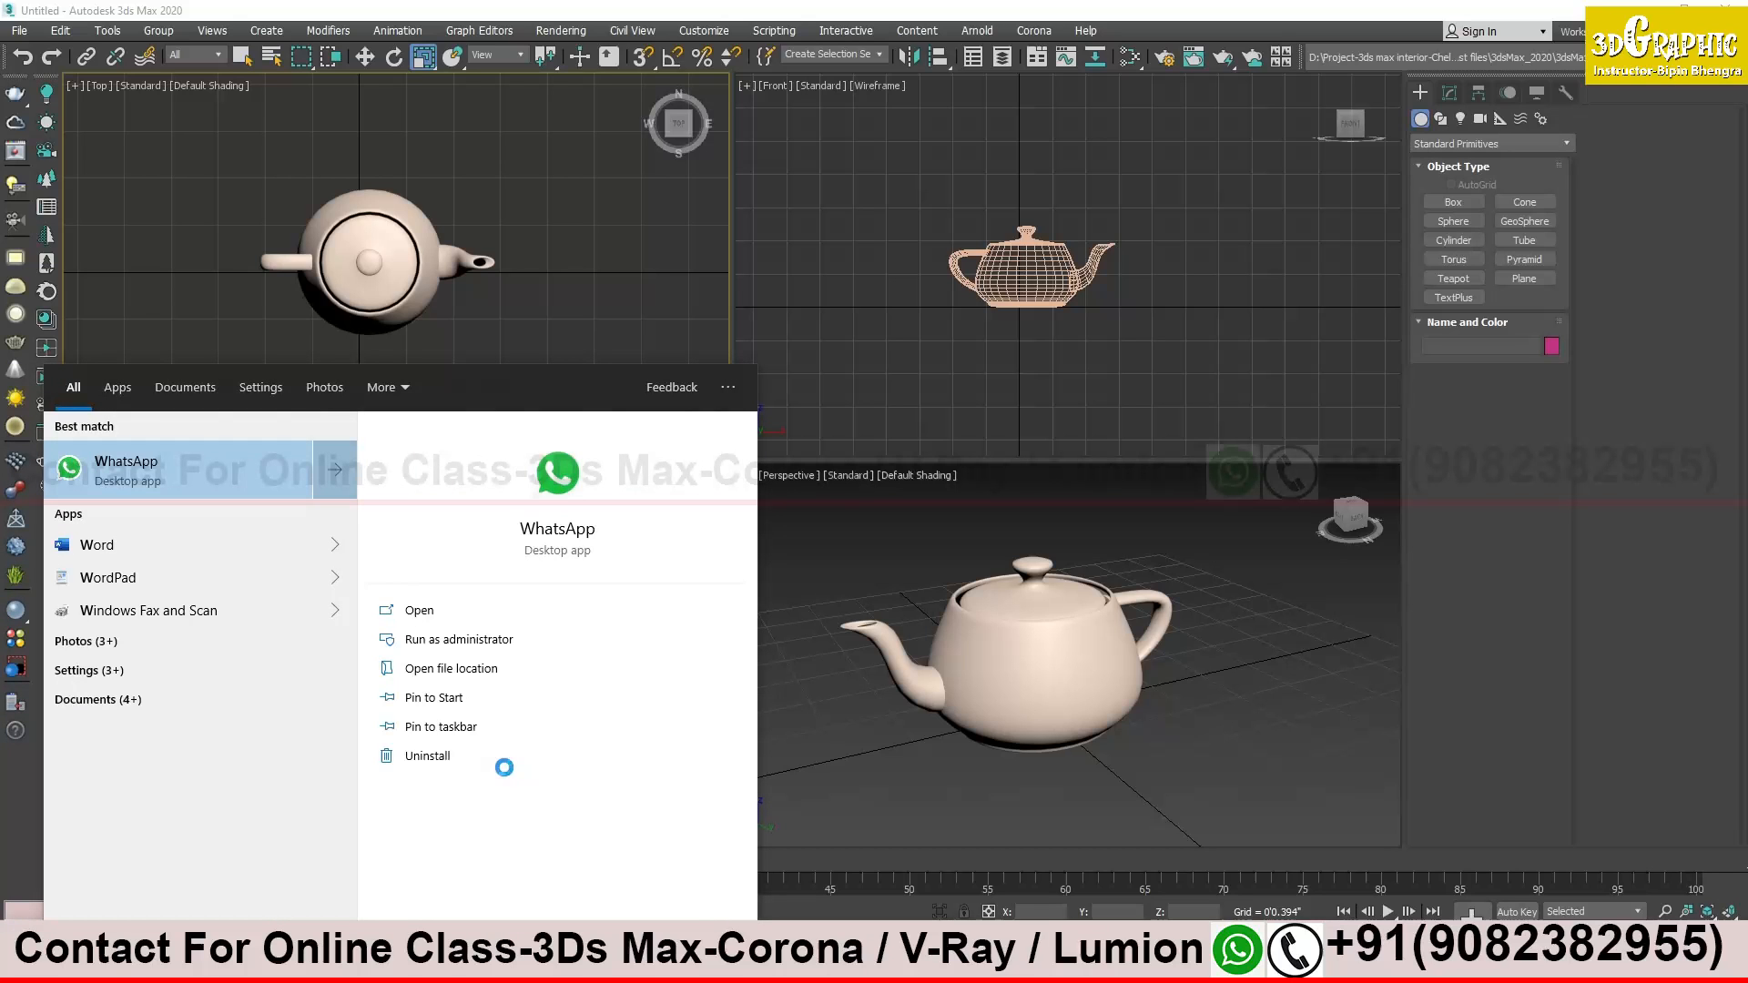
pyautogui.press('Return')
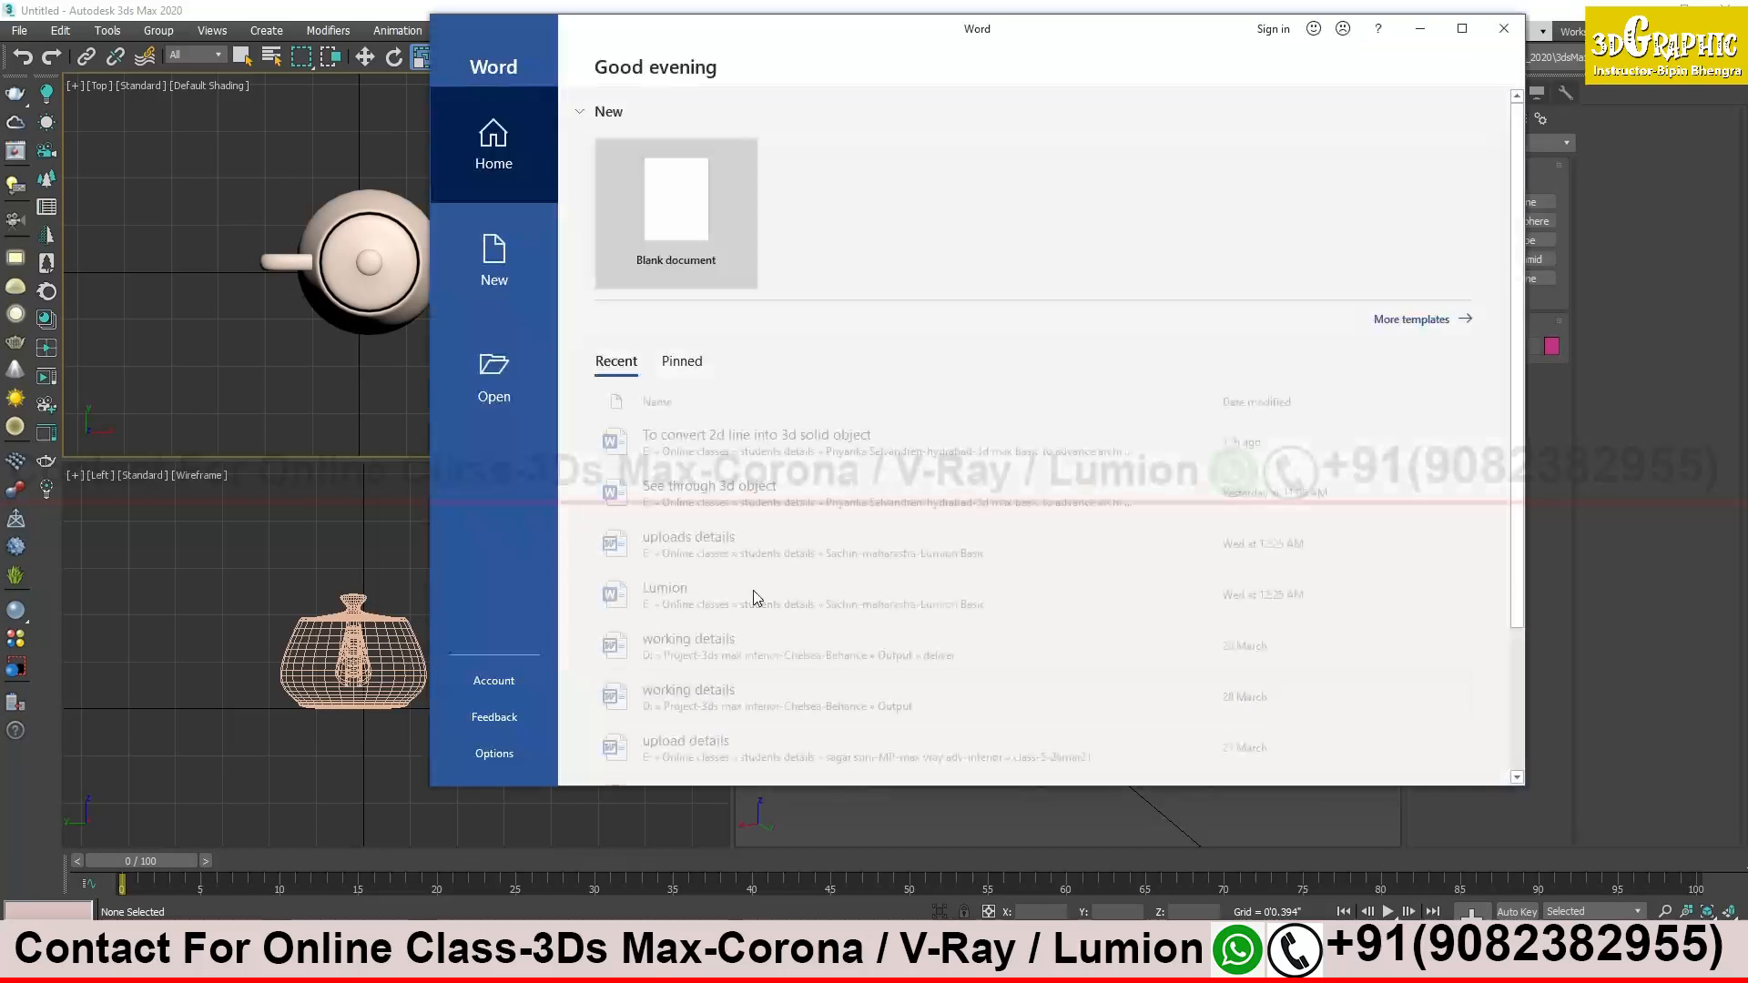
pyautogui.click(673, 213)
pyautogui.moveTo(716, 20); pyautogui.dragTo(992, 148)
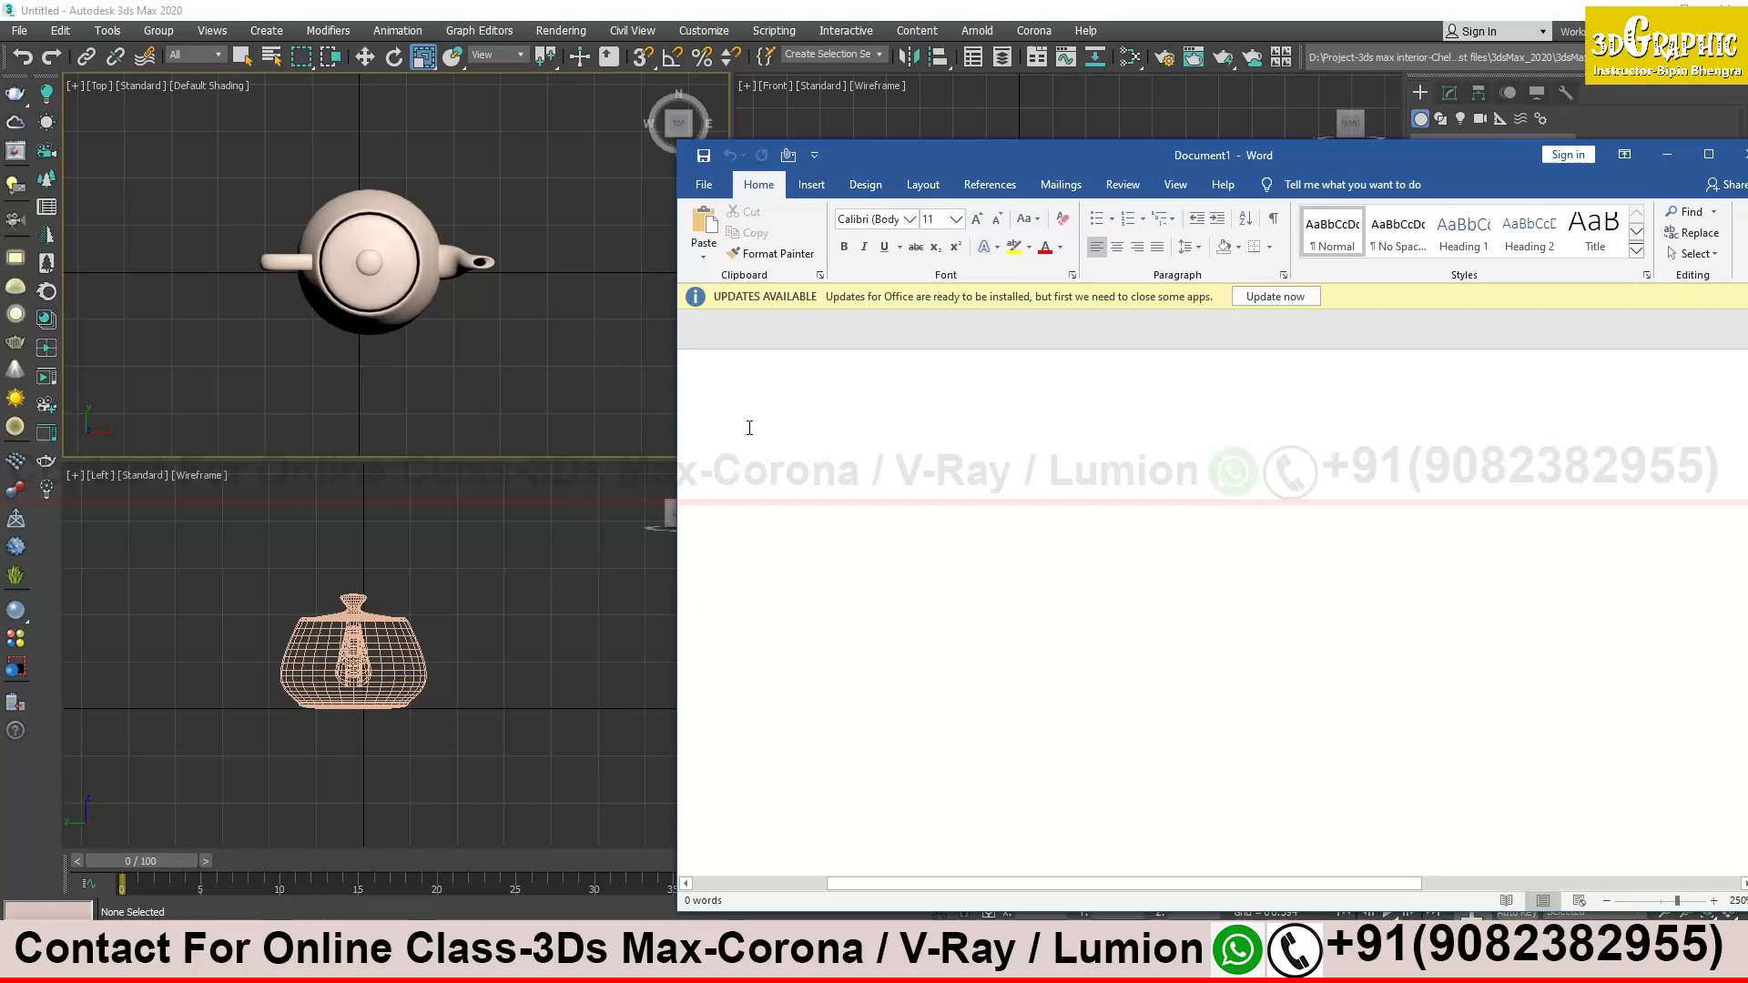
# Write the note "To see right view of 3d obj= v then right view" in the blank document
pyautogui.write('to see ')
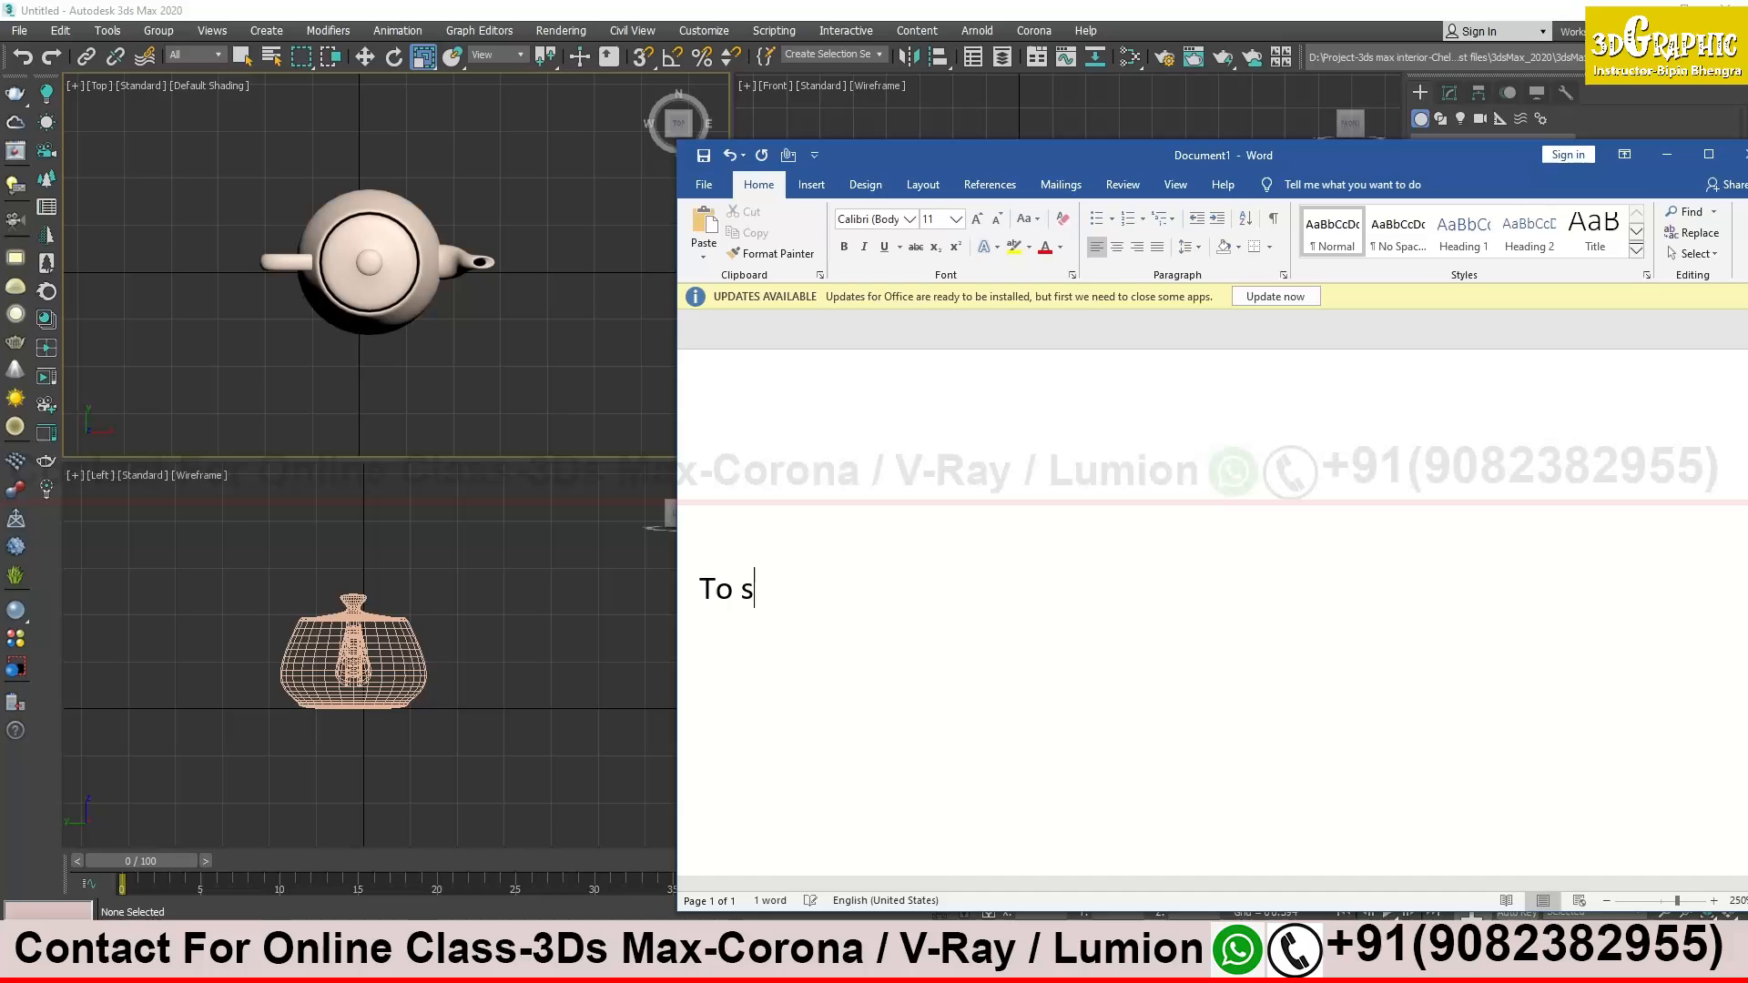
pyautogui.write('rig')
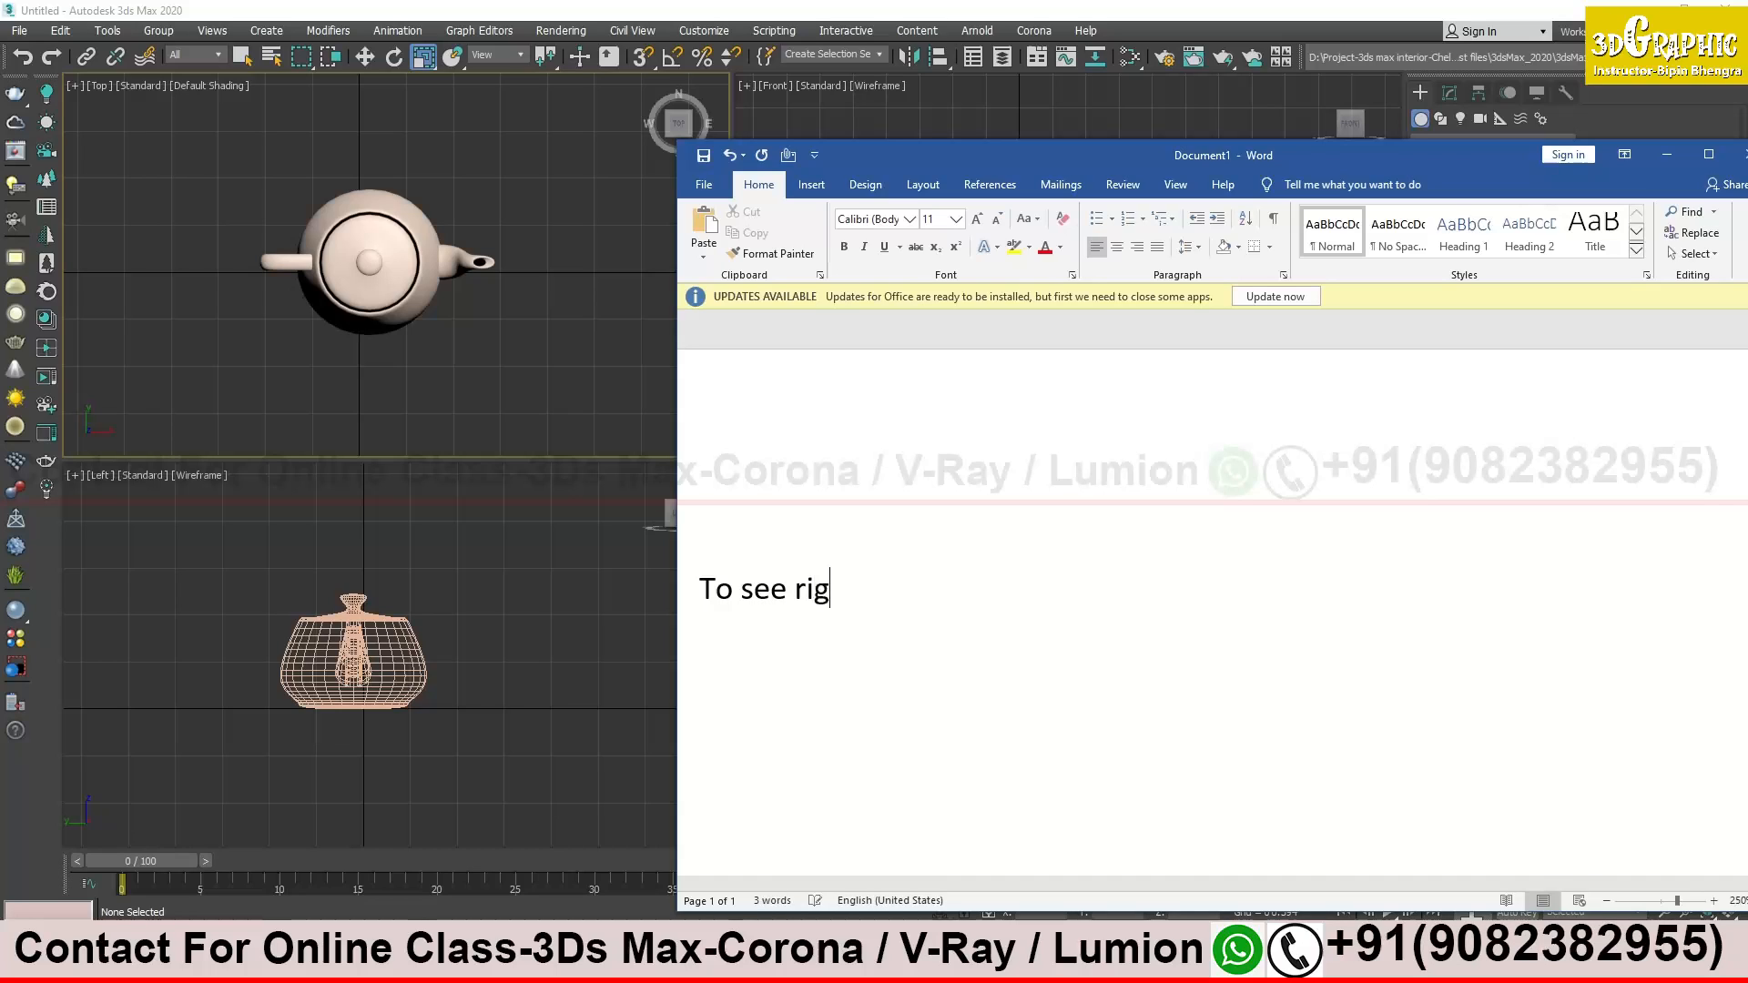
pyautogui.write('ht view of 3d obj')
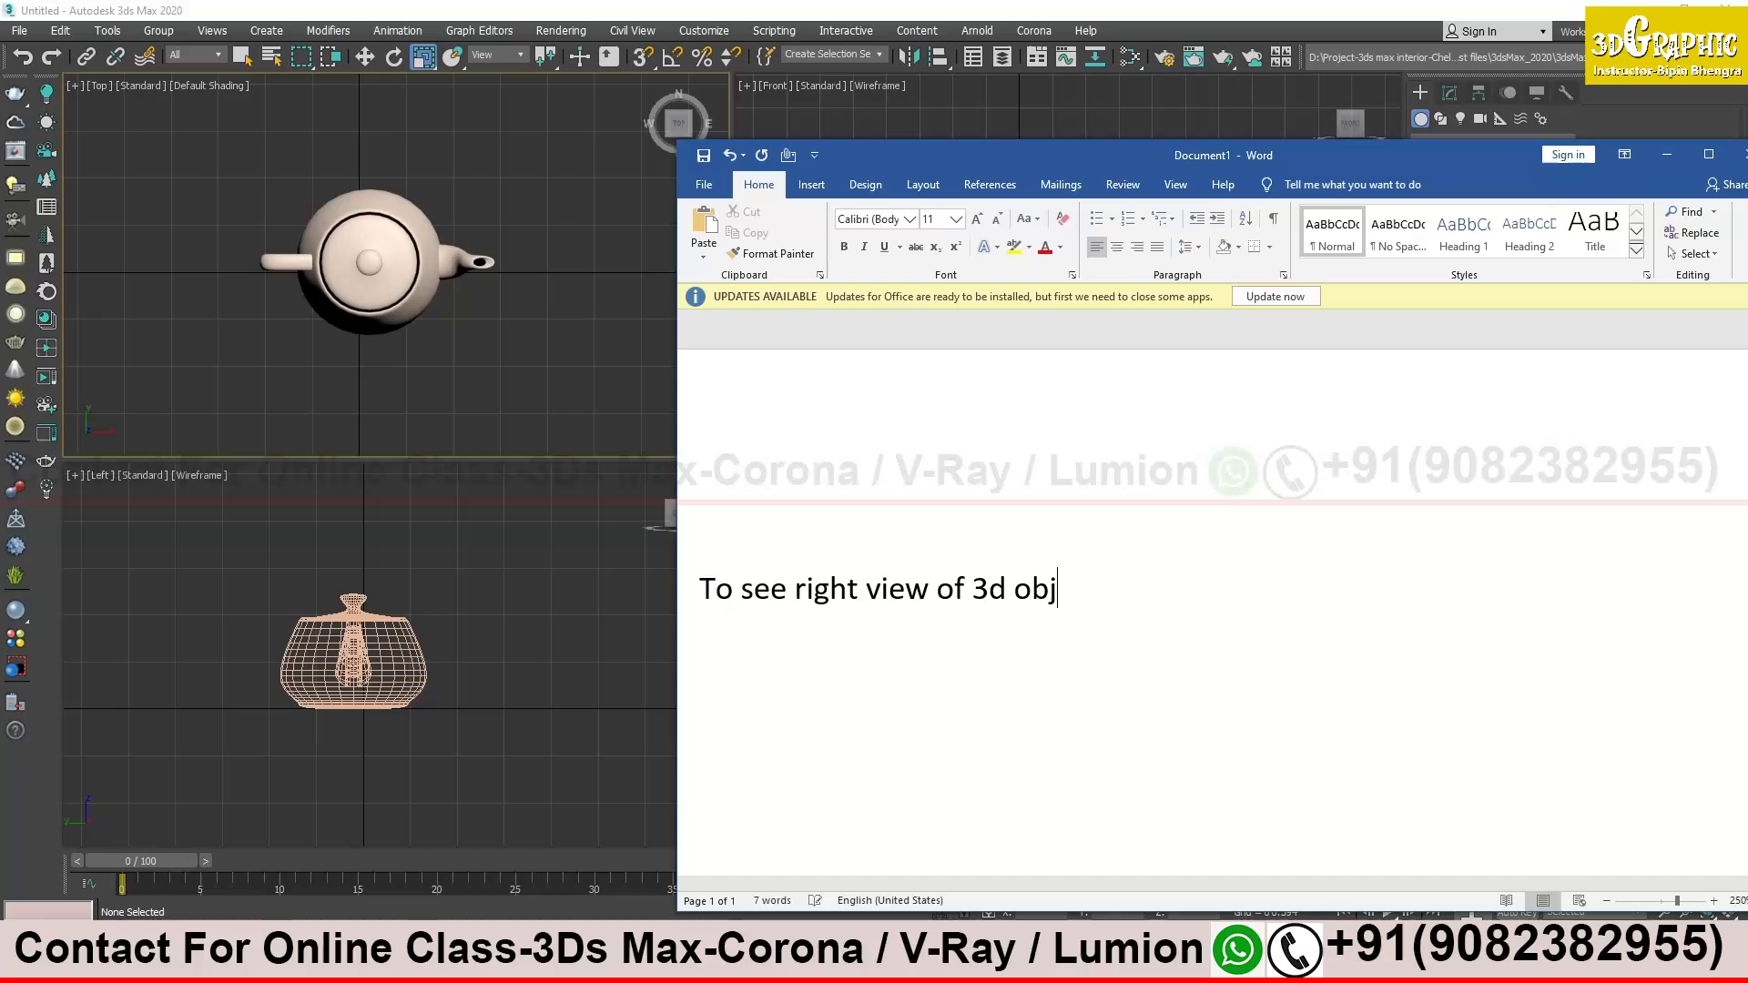
pyautogui.write('= ')
pyautogui.write('v')
pyautogui.write(' th')
pyautogui.write('en')
pyautogui.write('right vi')
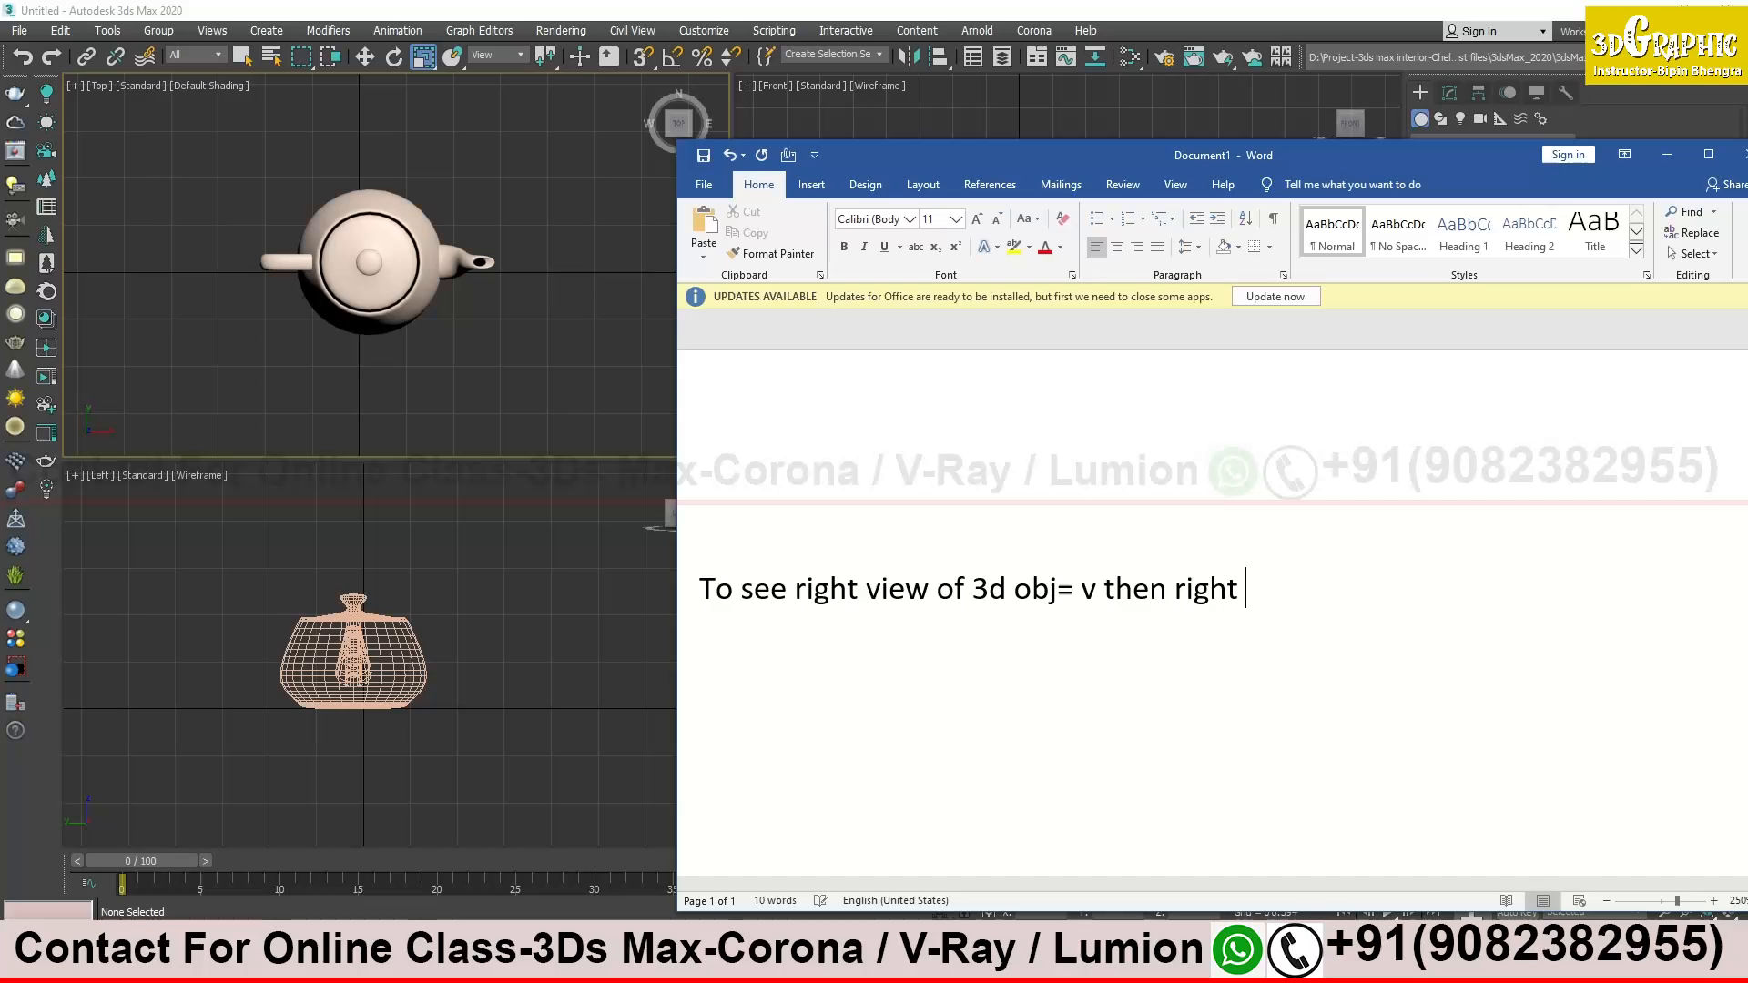
pyautogui.write('ew')
# Switch back to 3ds Max and change the shaded Top viewport to the Right view, with the teapot centred
pyautogui.click(555, 384)
pyautogui.press('v')
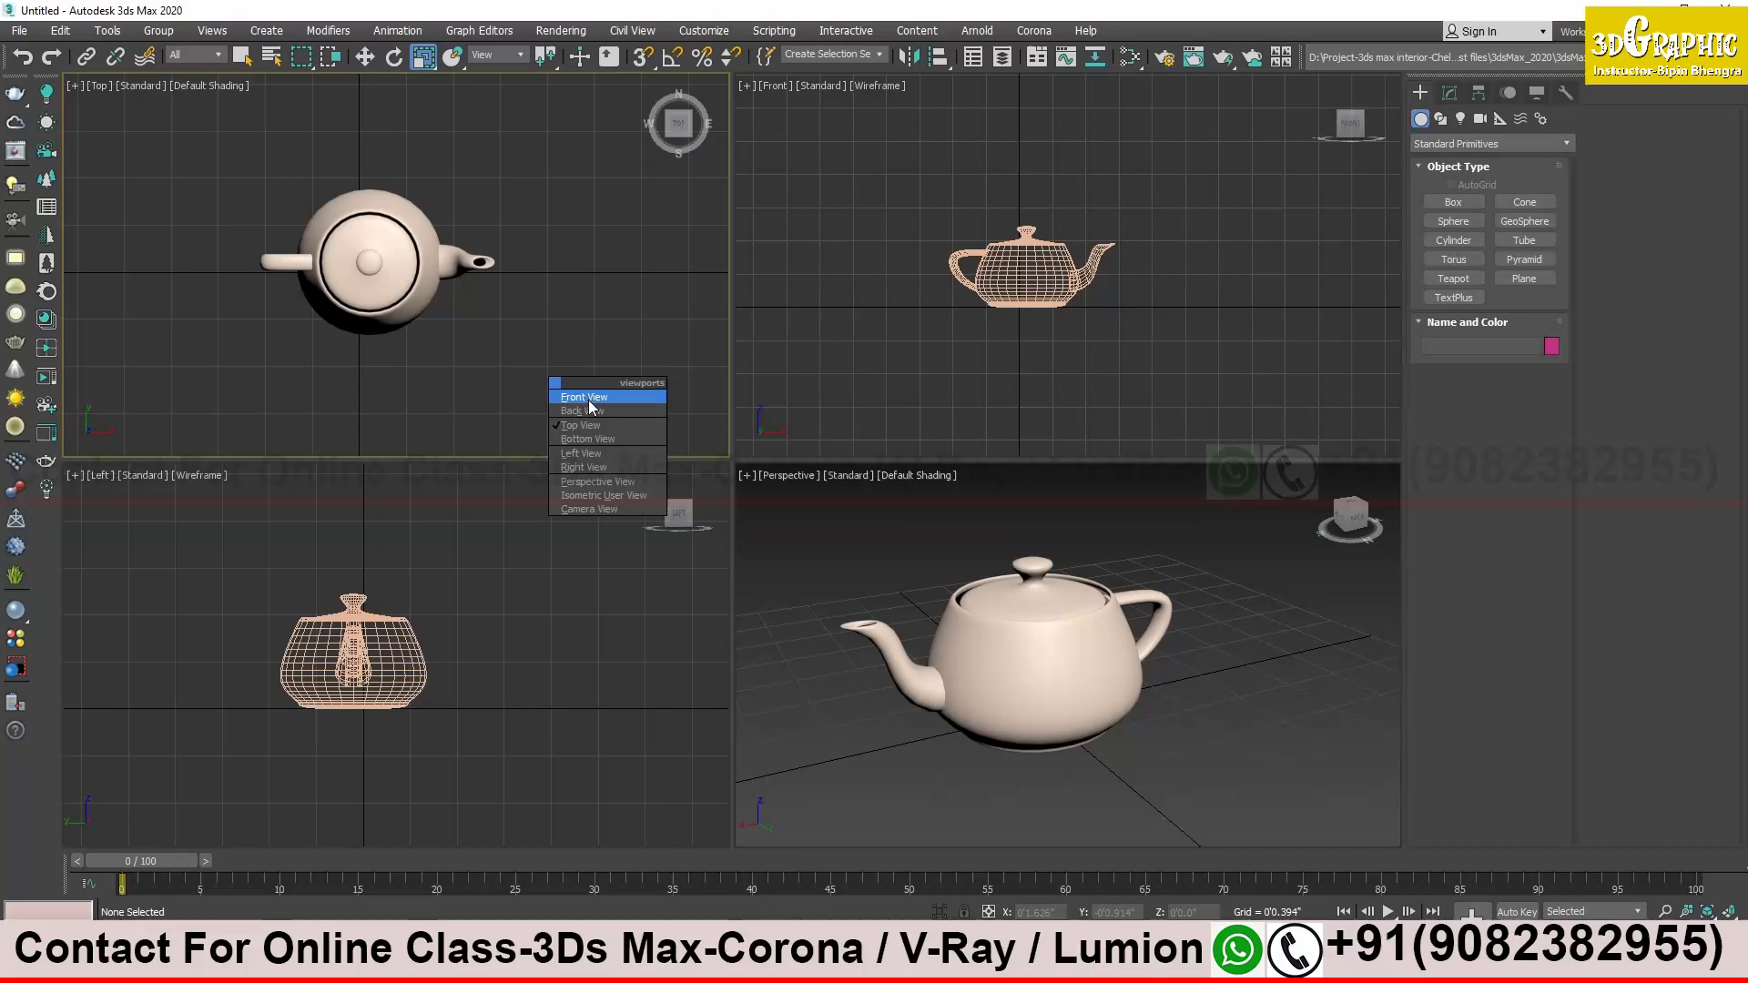
pyautogui.click(590, 467)
pyautogui.moveTo(492, 239); pyautogui.dragTo(499, 301, button='middle')
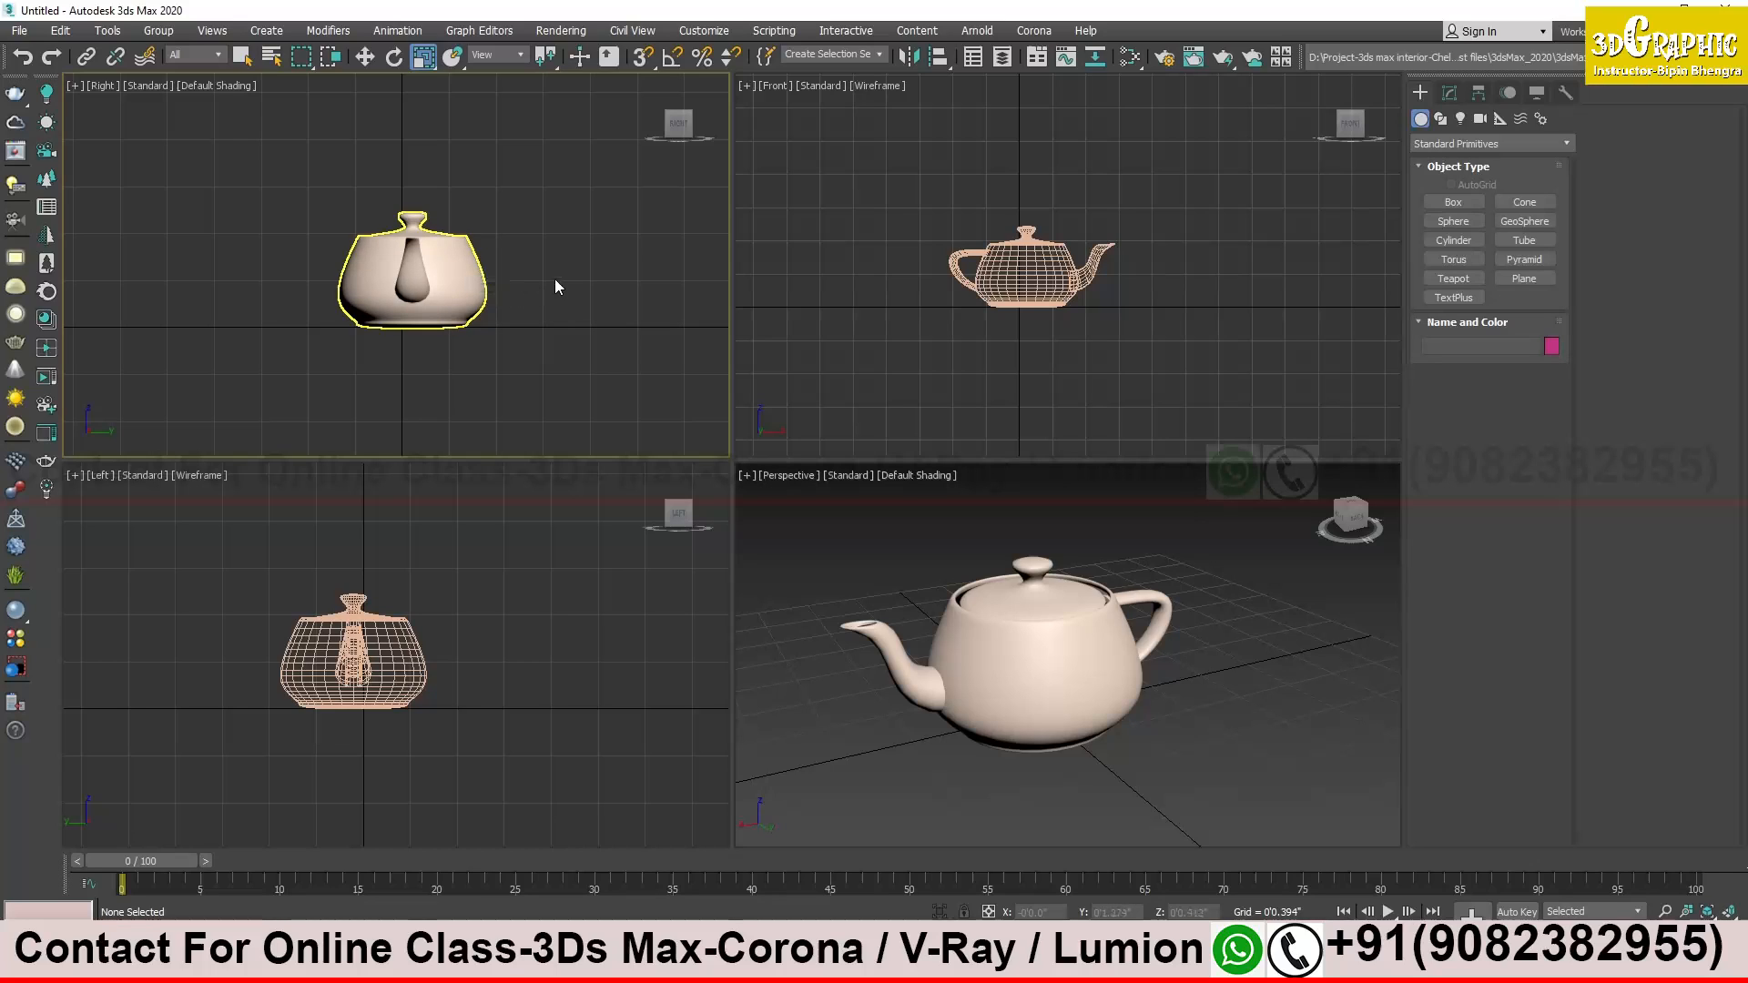
# Cycle the shaded Right viewport through the Bottom and Front views, ending in the Back view
pyautogui.press('v')
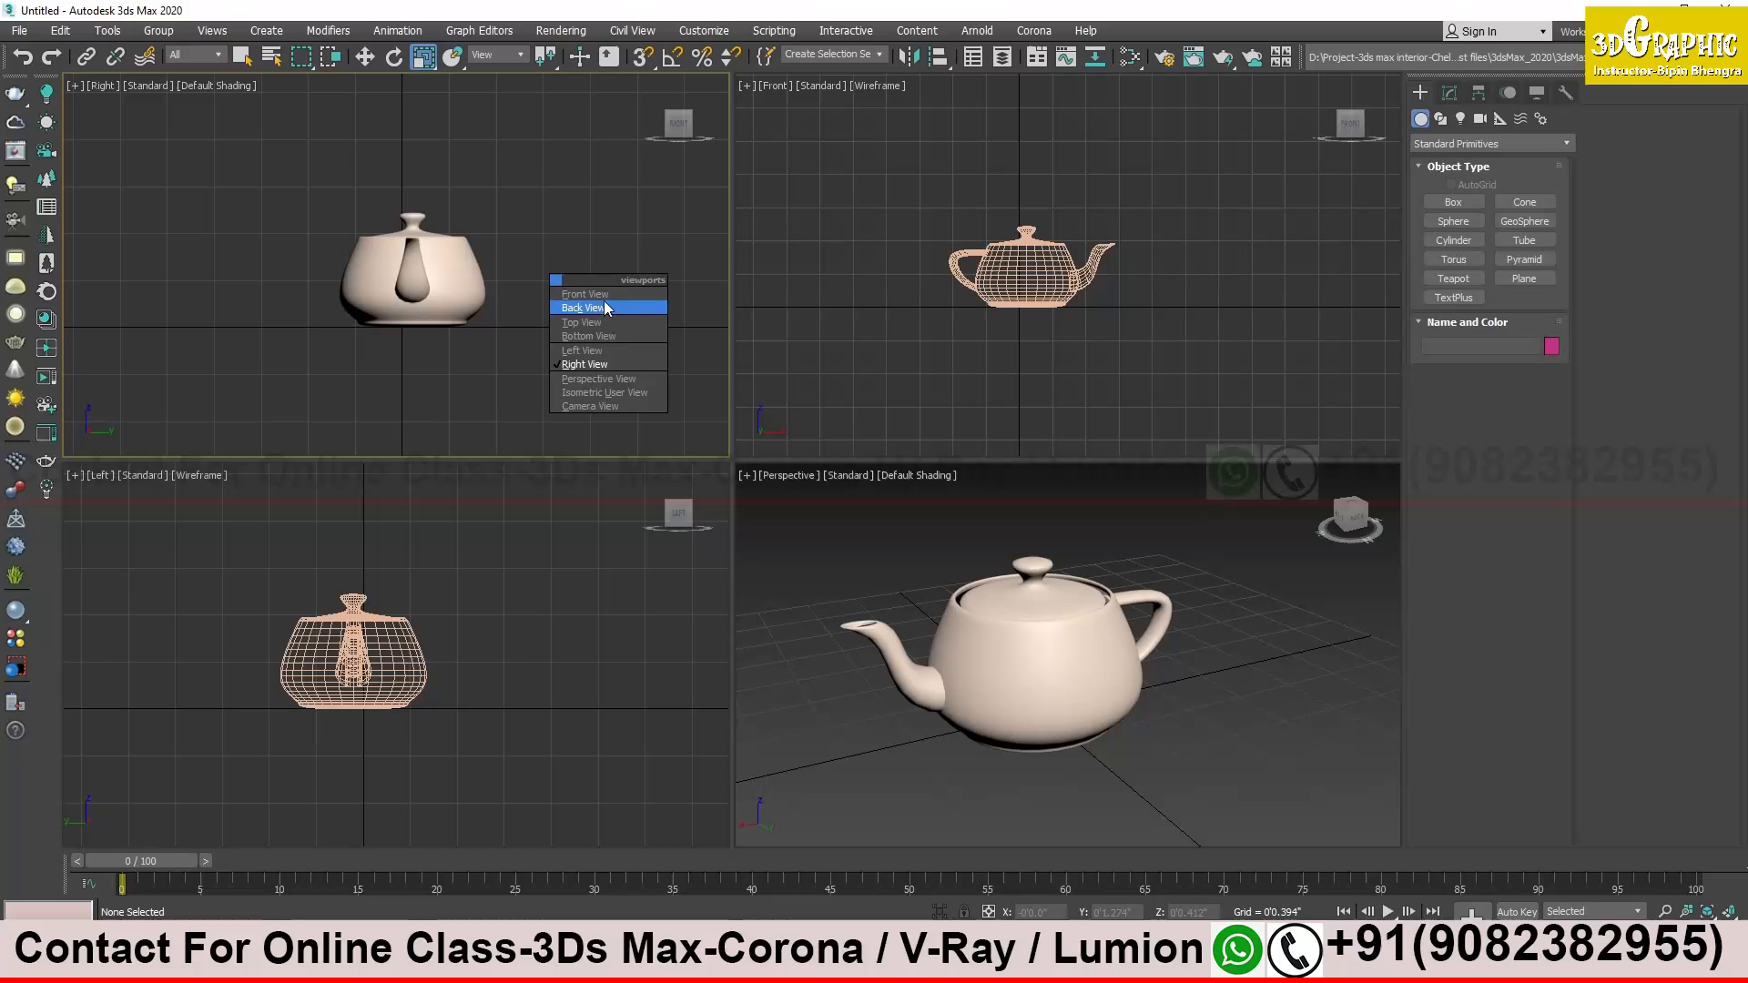
pyautogui.click(625, 345)
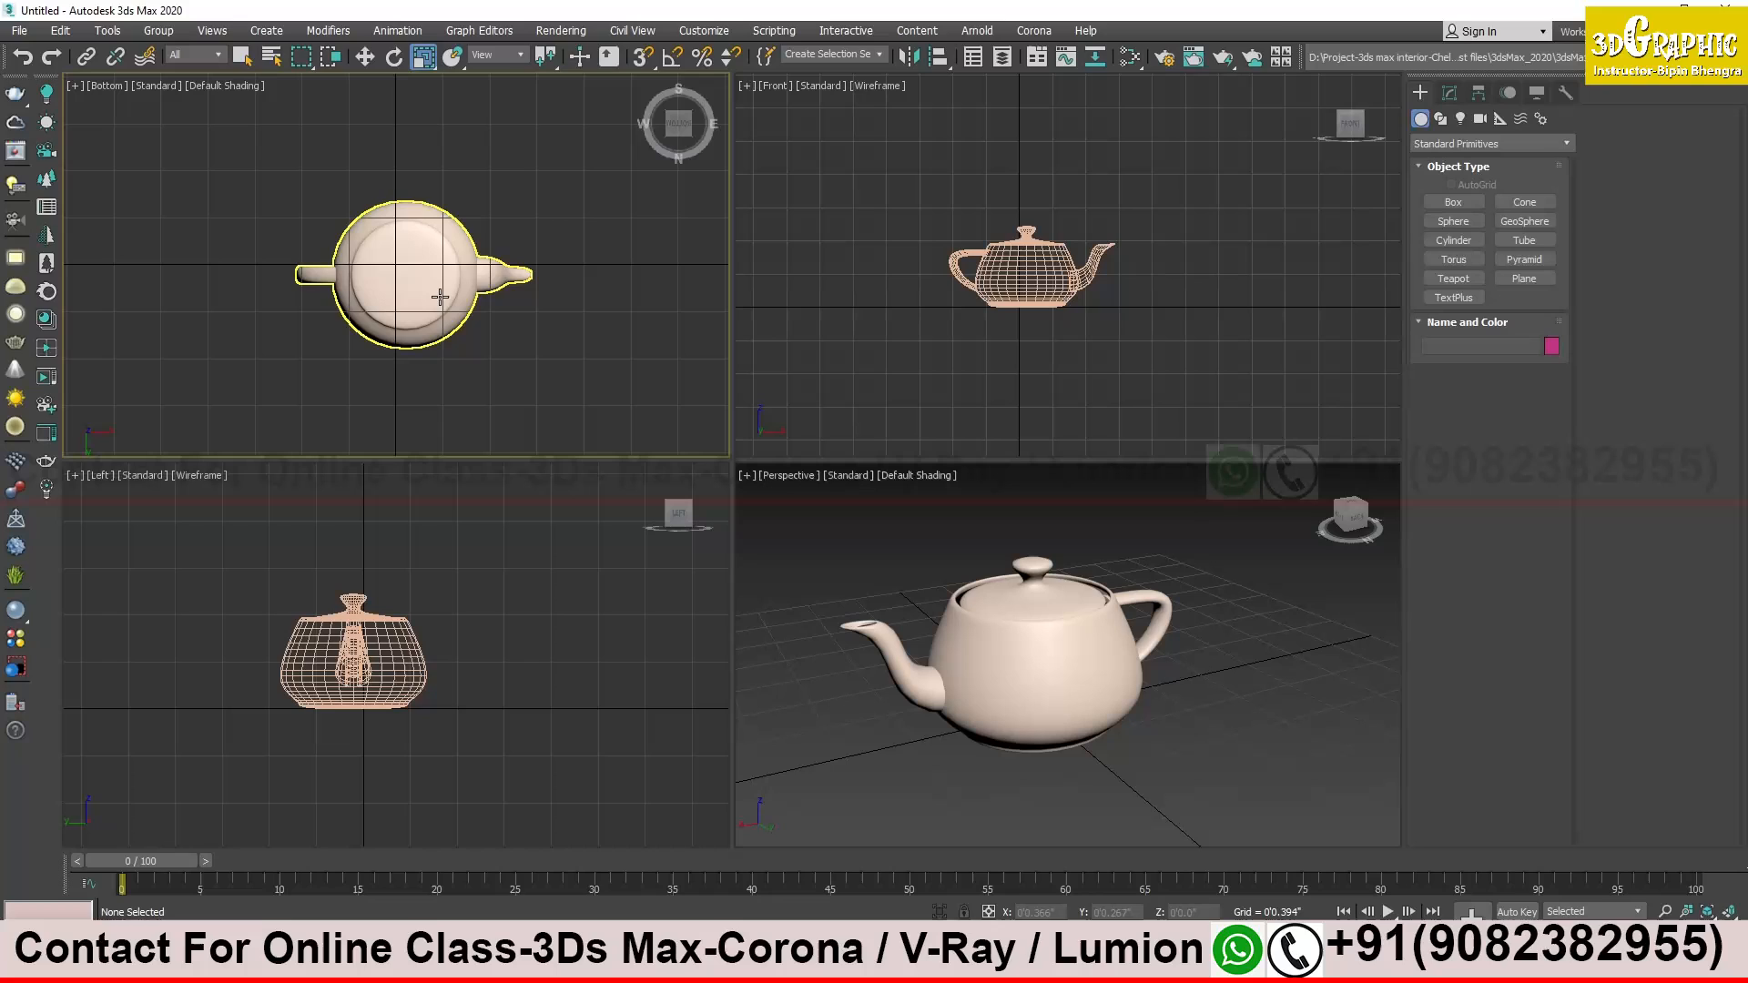
pyautogui.press('v')
pyautogui.click(524, 310)
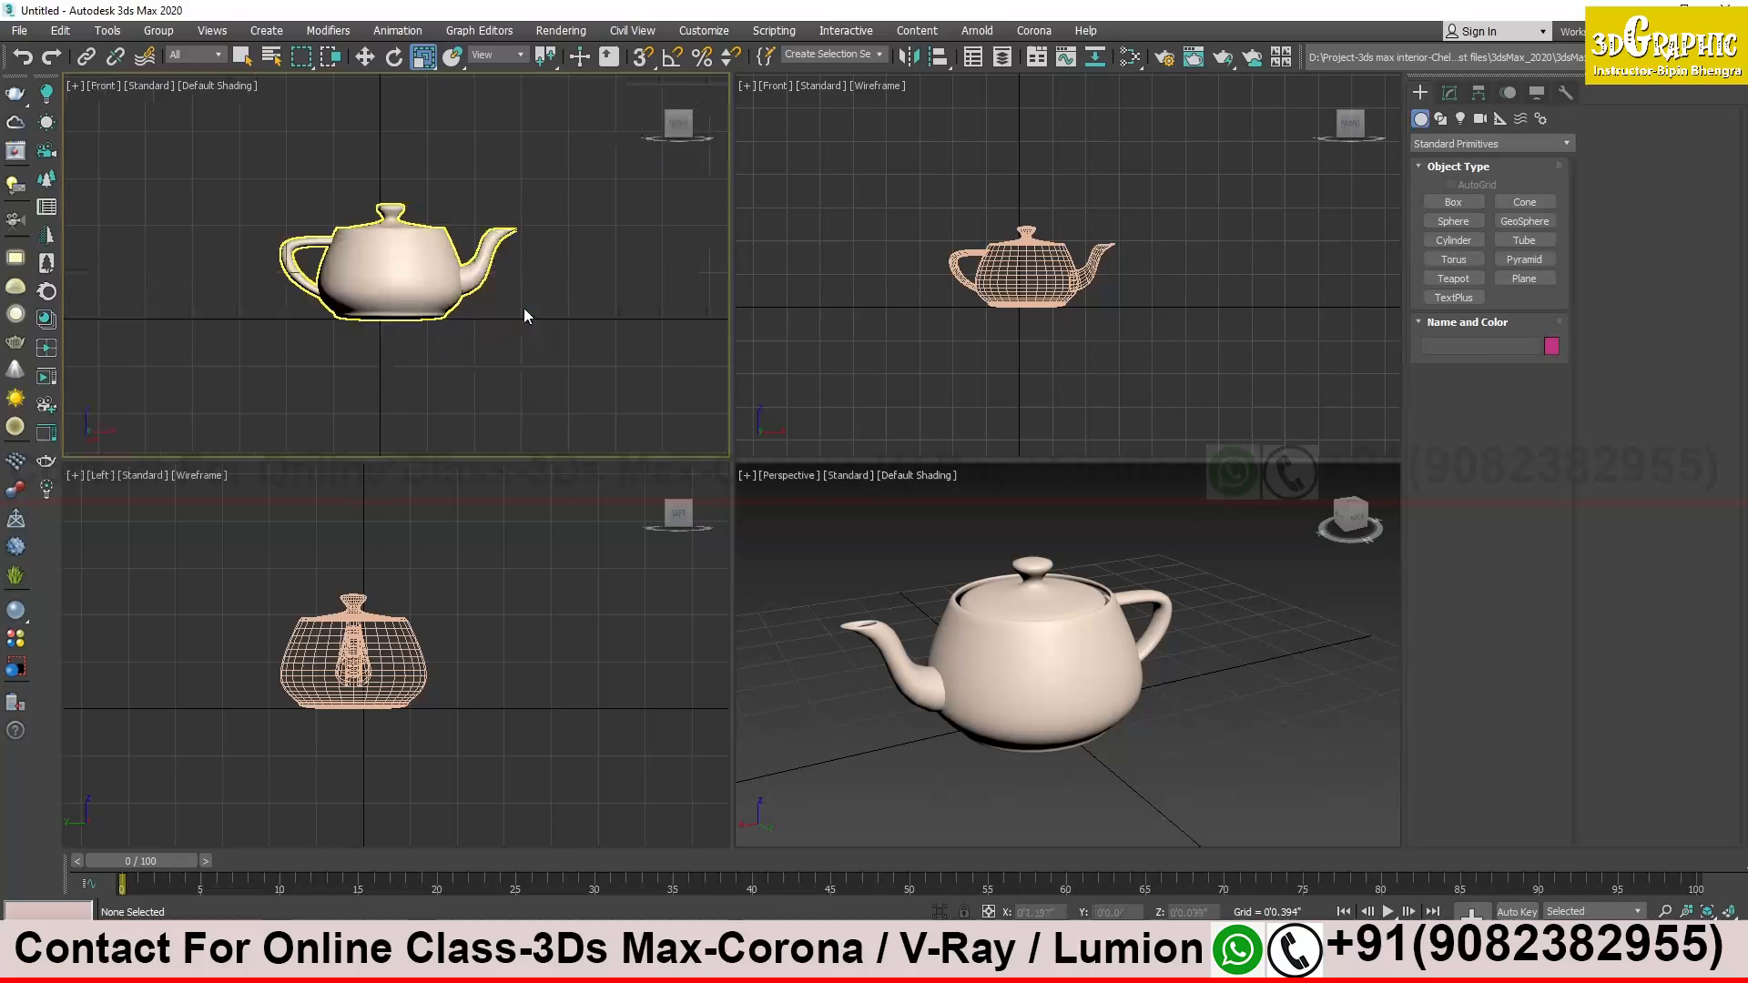
pyautogui.press('v')
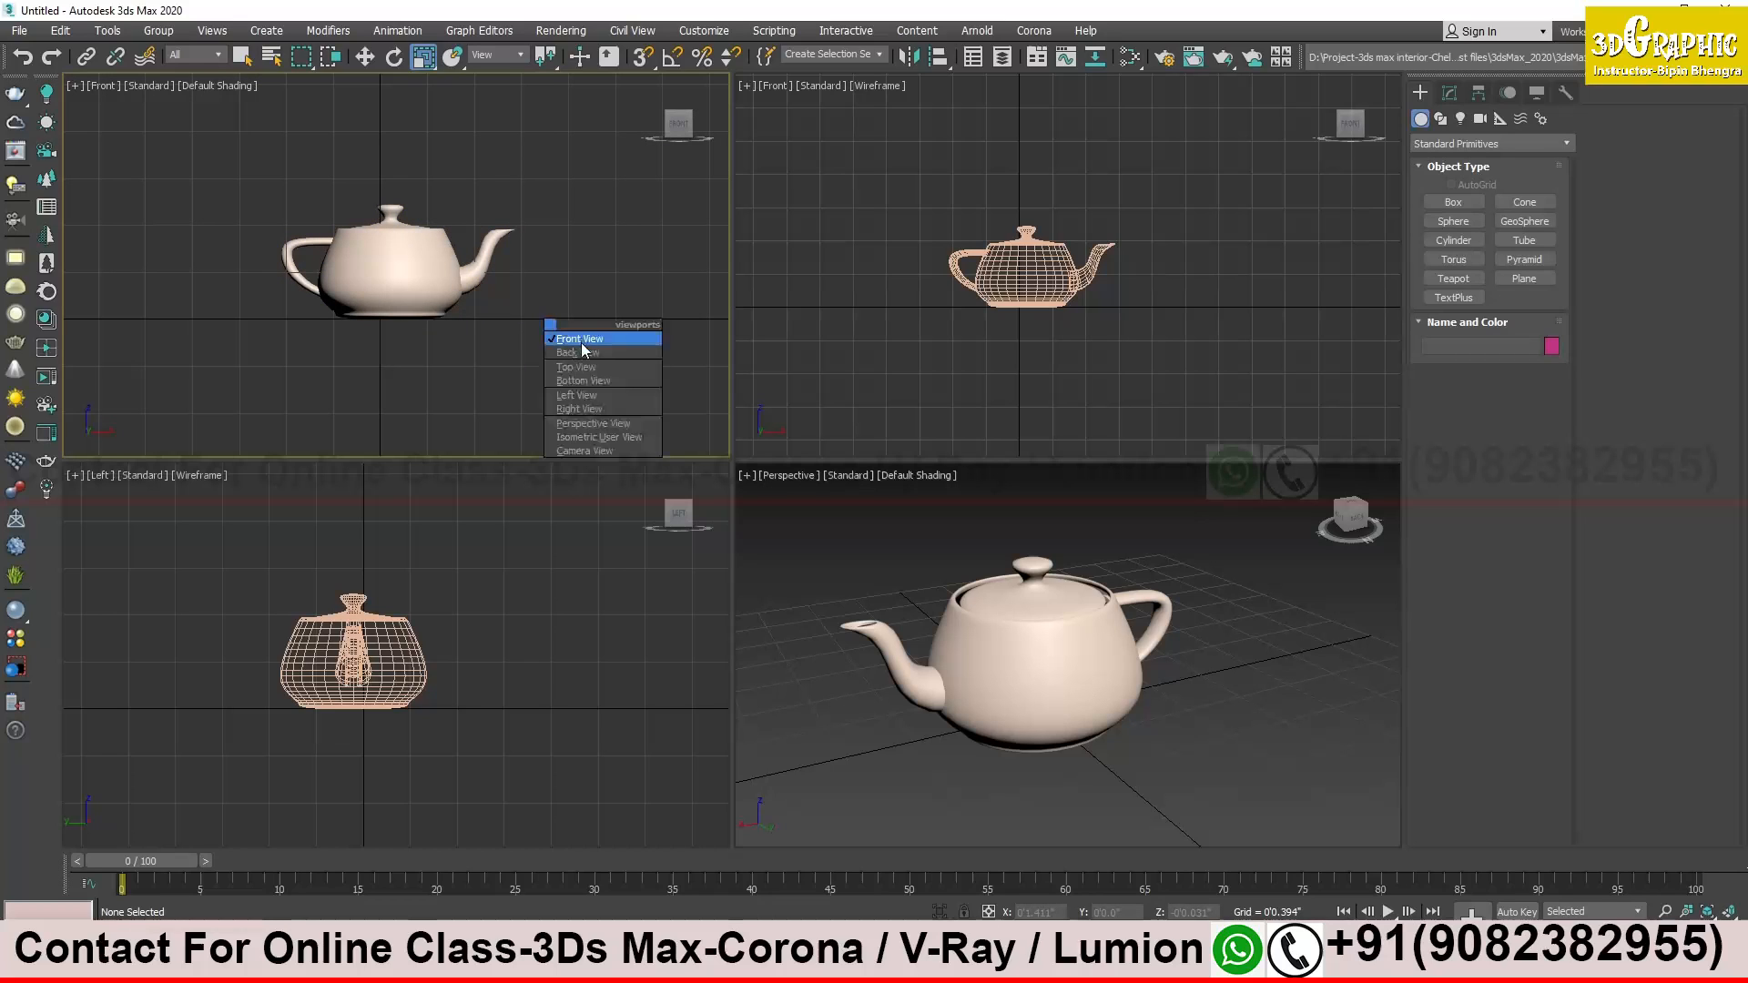
pyautogui.click(581, 344)
# Cycle the shaded Back viewport through the Top and Left views, ending in the Right view
pyautogui.press('v')
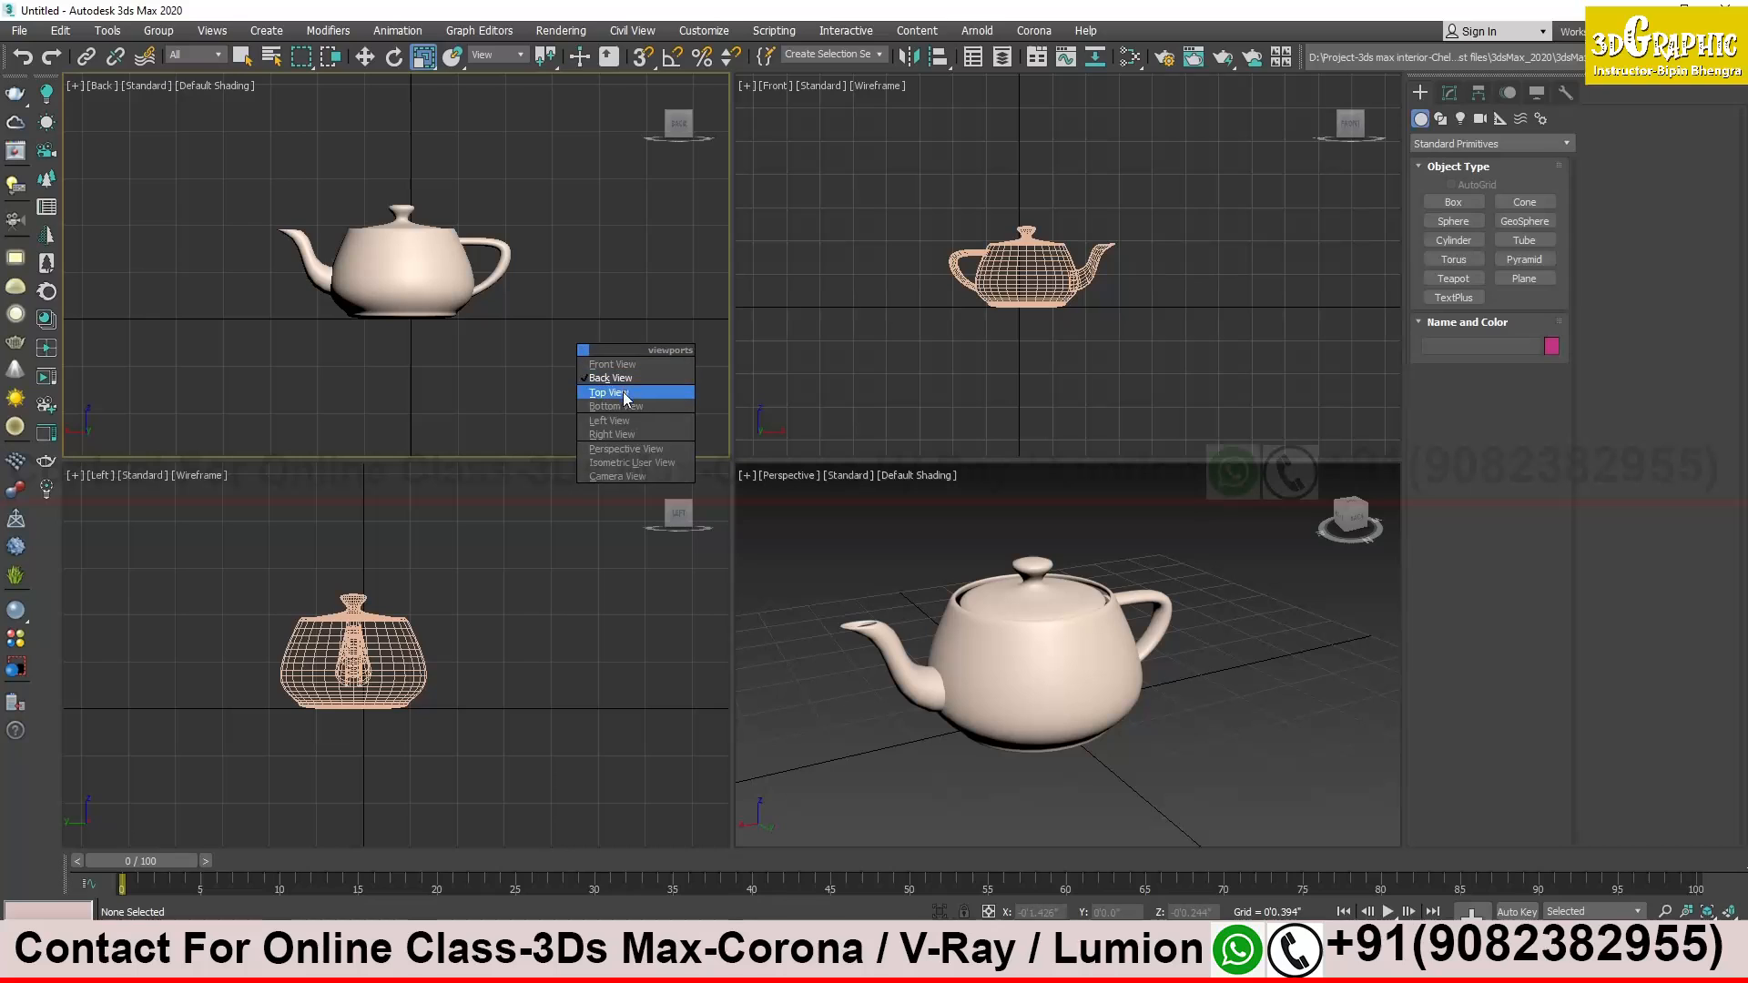
pyautogui.click(623, 391)
pyautogui.press('v')
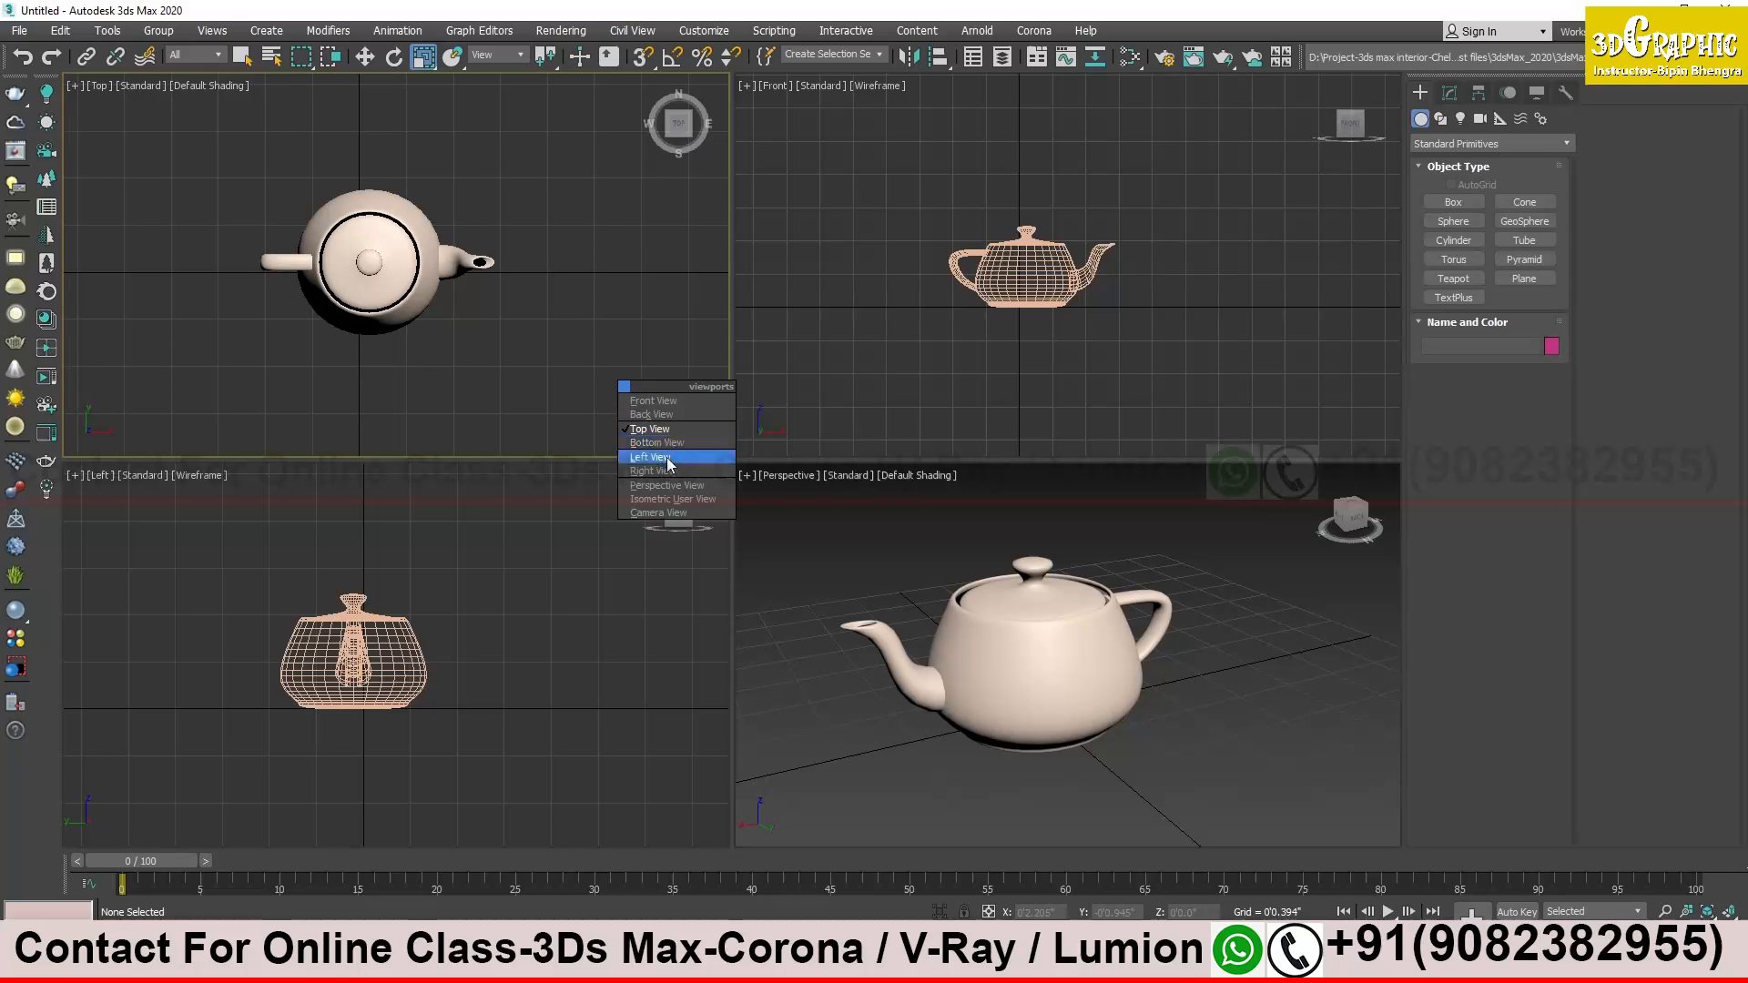
pyautogui.click(670, 457)
pyautogui.press('v')
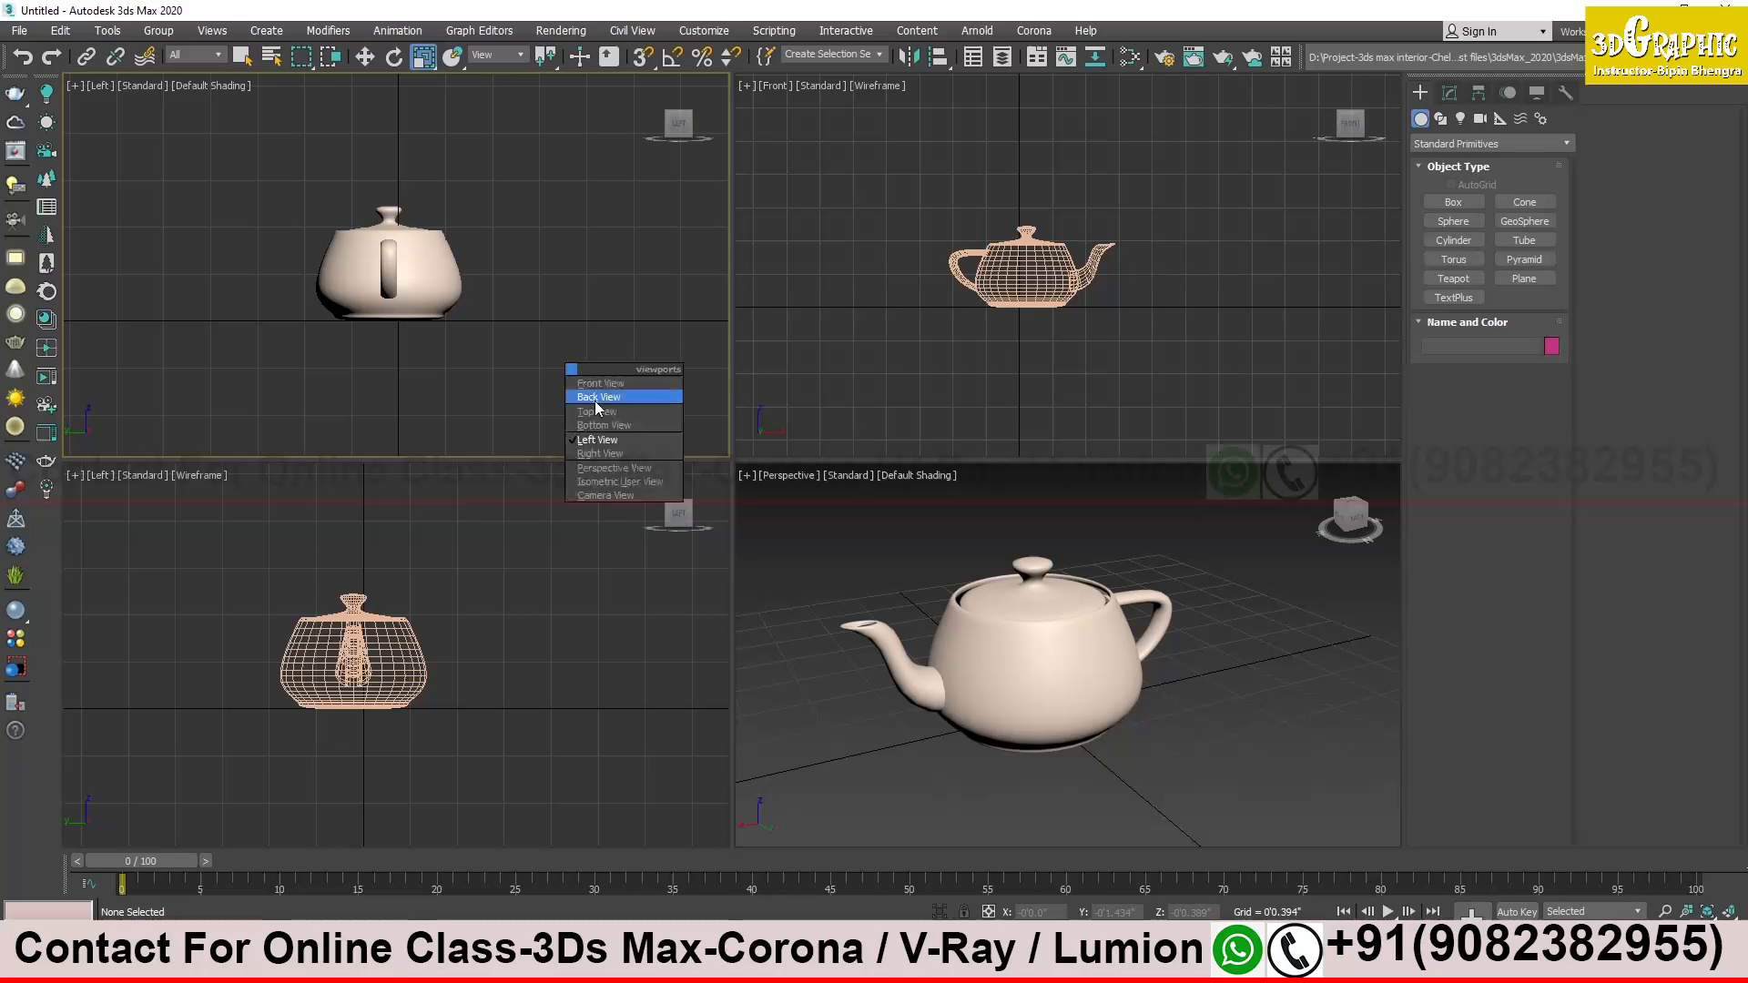
pyautogui.click(608, 456)
# Change the shaded Right viewport to the Perspective view, and return it to Top with the teapot recentred
pyautogui.press('v')
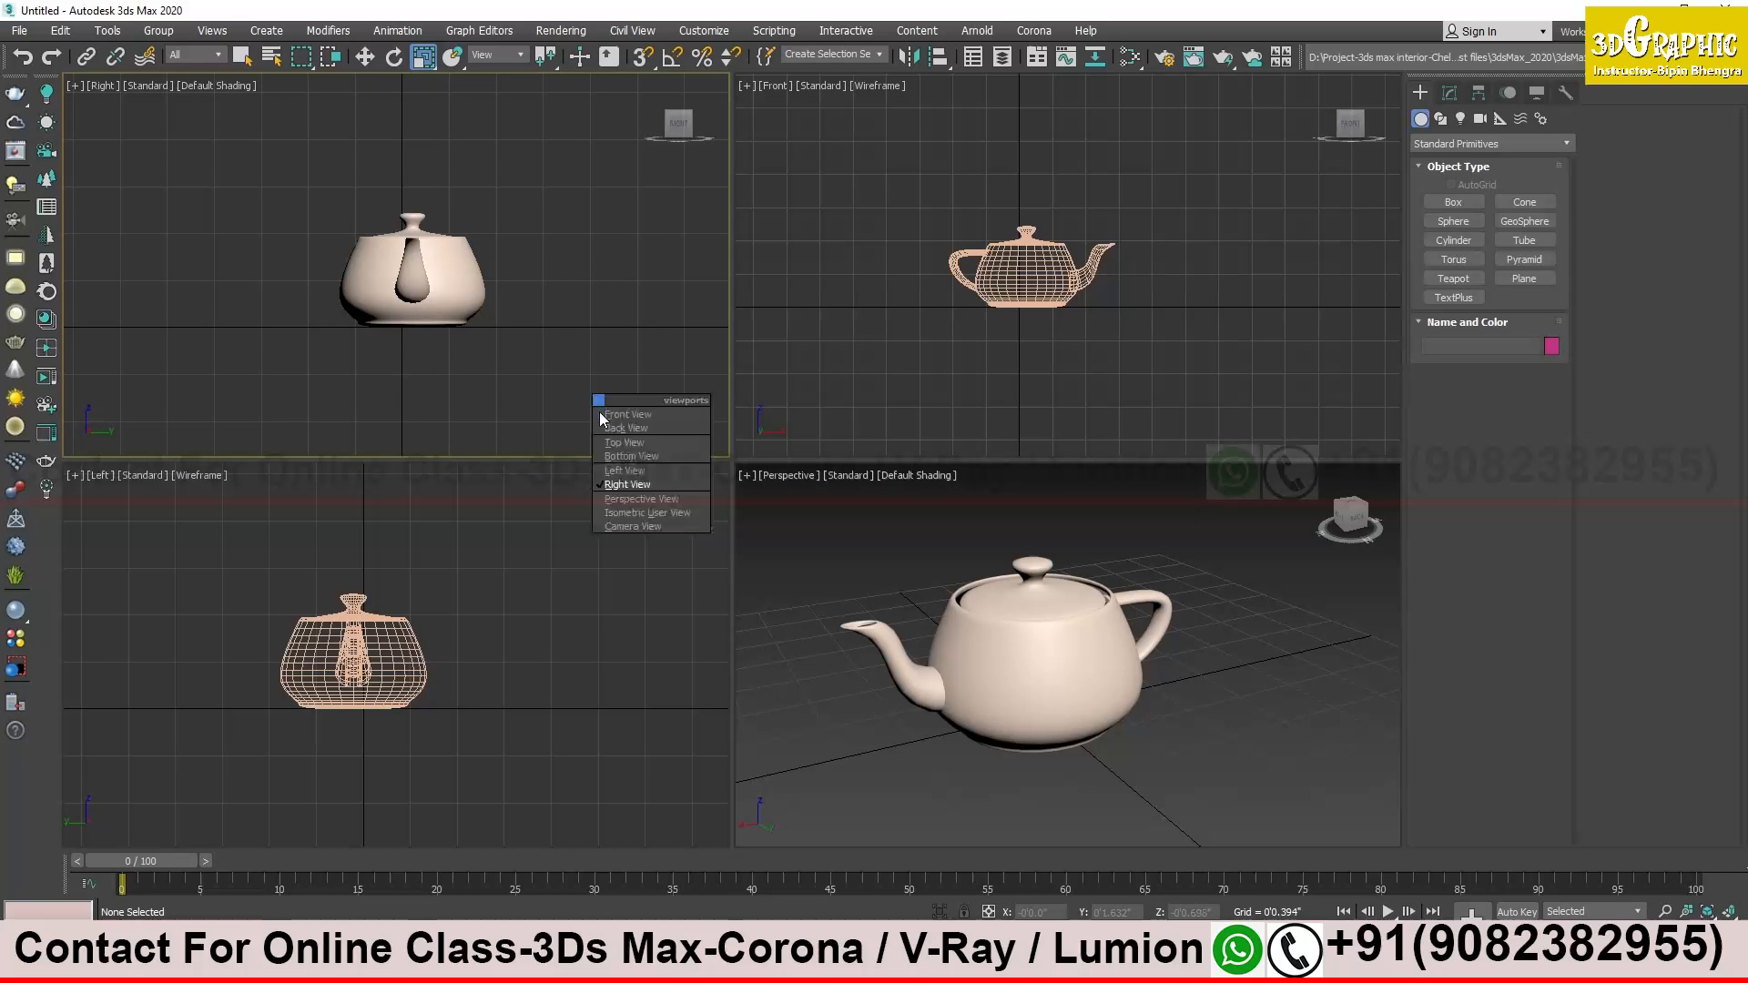
pyautogui.click(632, 501)
pyautogui.moveTo(499, 289)
pyautogui.mouseDown(button='middle')
pyautogui.moveTo(511, 341)
pyautogui.moveTo(481, 291)
pyautogui.moveTo(506, 309)
pyautogui.moveTo(475, 309)
pyautogui.mouseUp(button='middle')
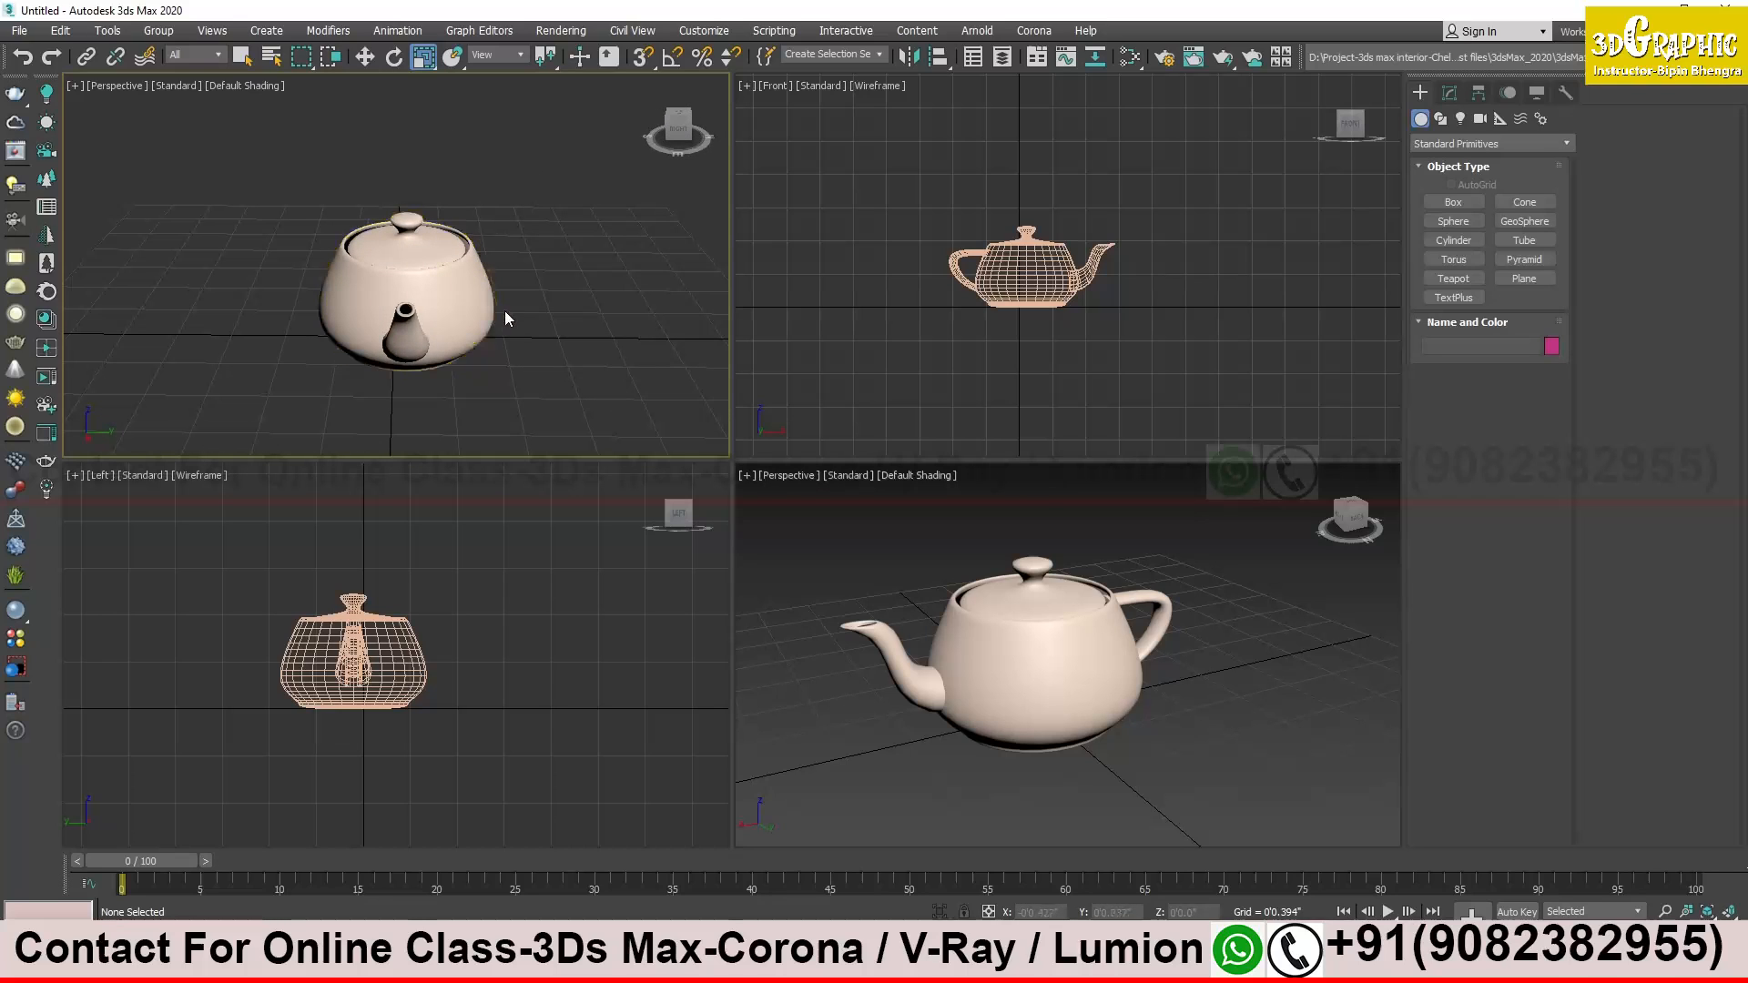
pyautogui.press('v')
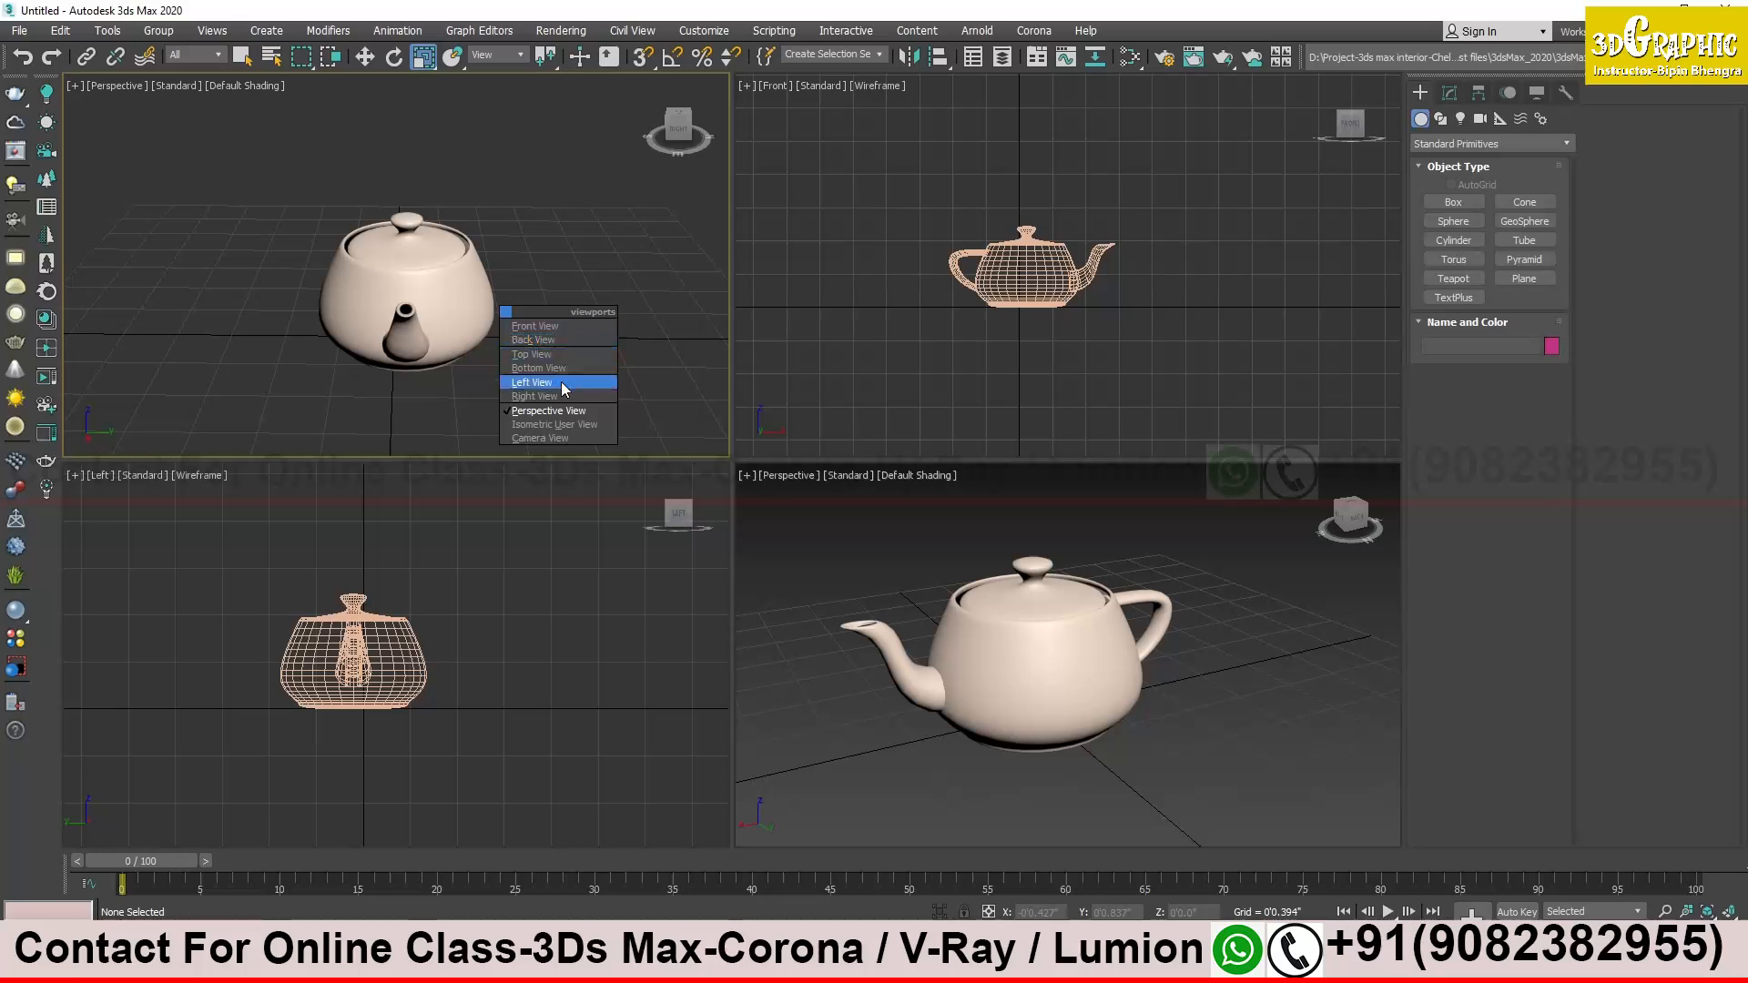
pyautogui.click(546, 355)
pyautogui.moveTo(401, 378); pyautogui.dragTo(387, 318, button='middle')
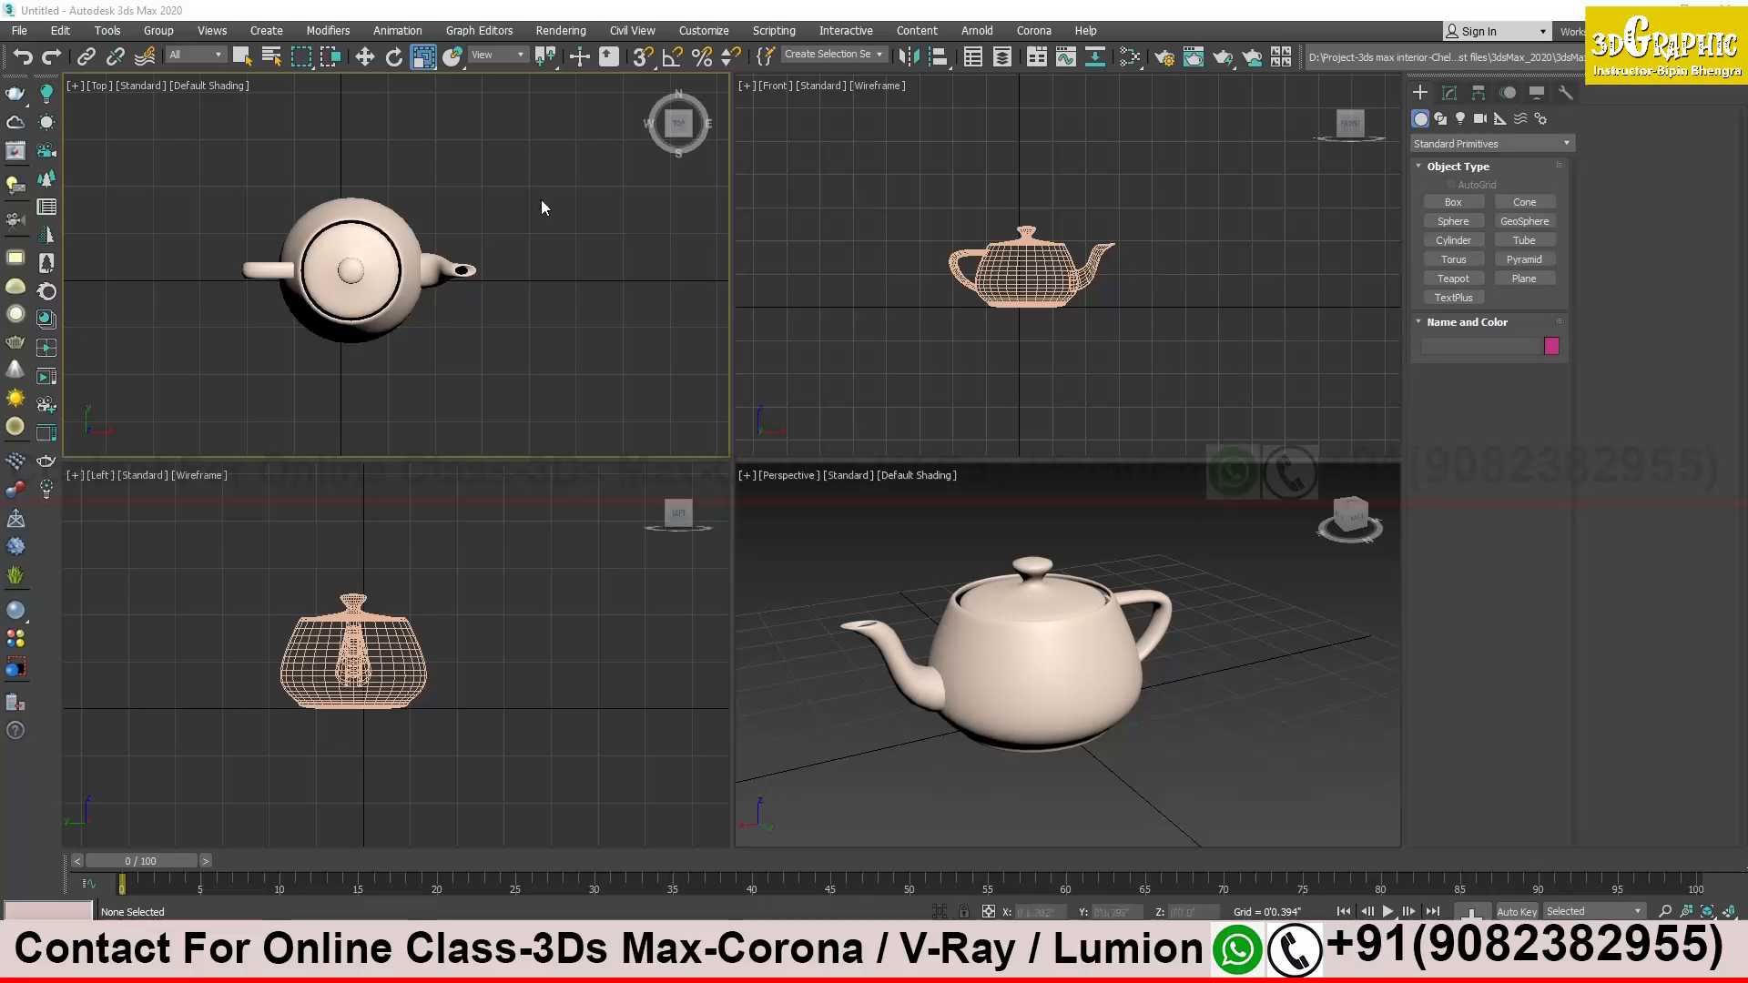
pyautogui.moveTo(495, 263); pyautogui.dragTo(525, 251, button='middle')
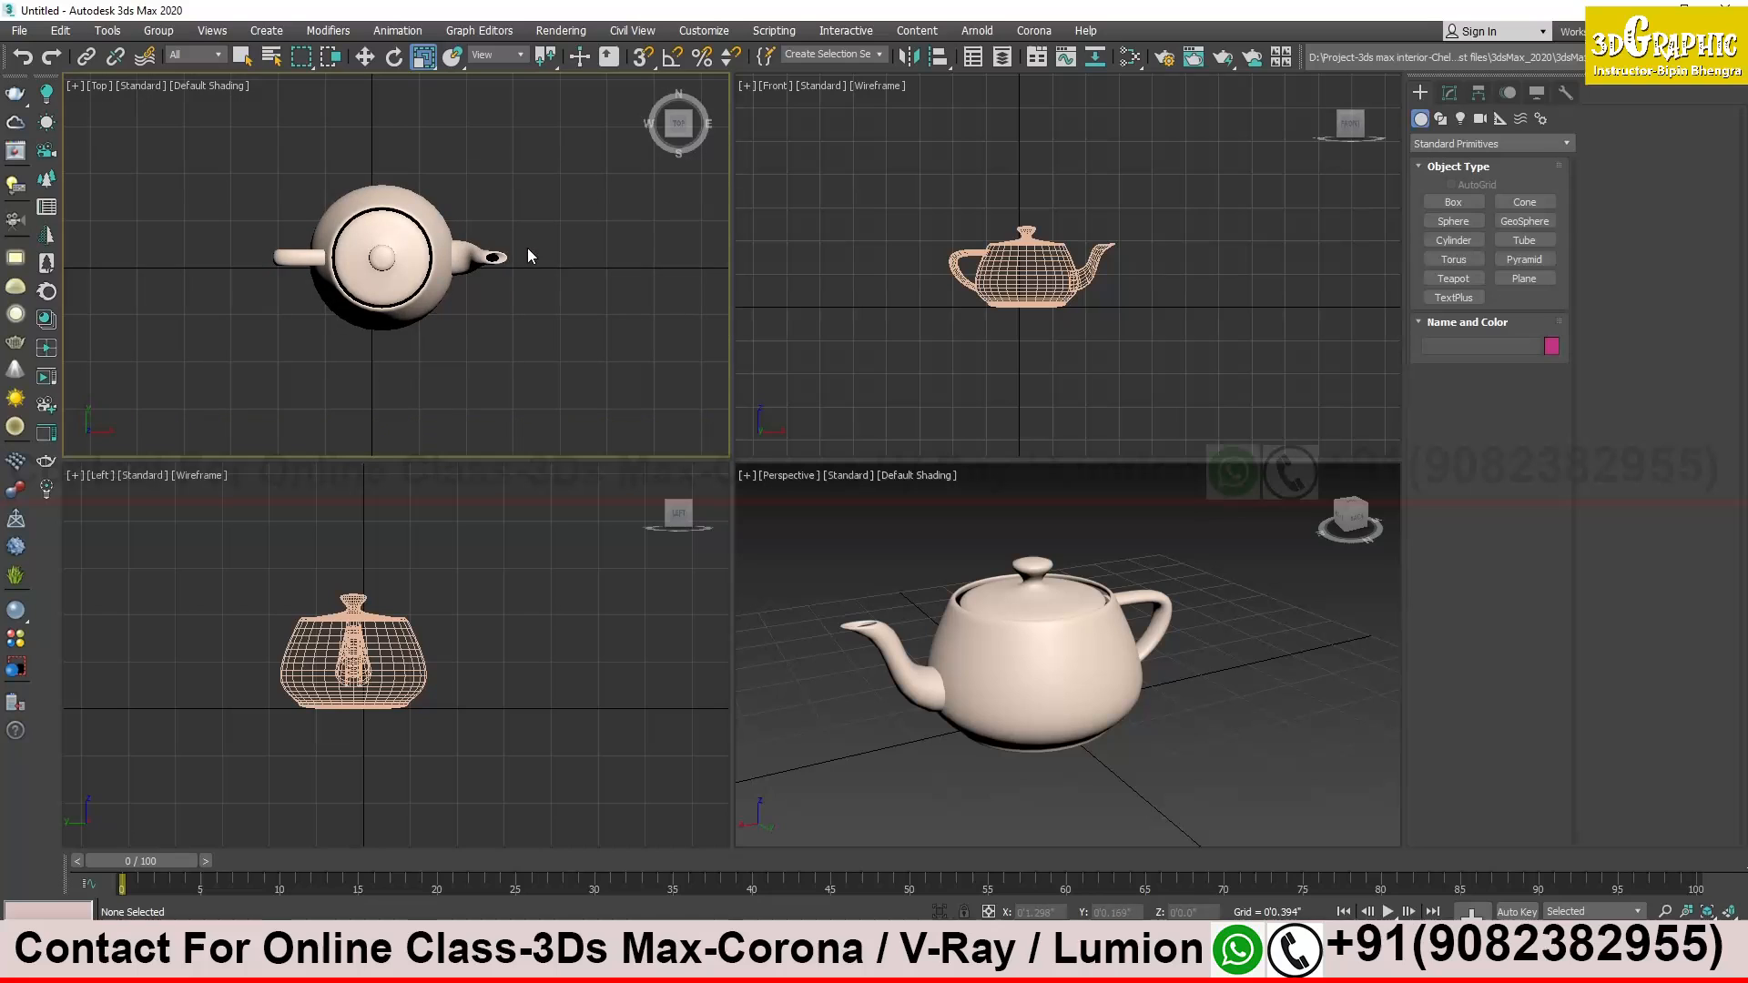
pyautogui.moveTo(347, 207); pyautogui.dragTo(344, 221, button='middle')
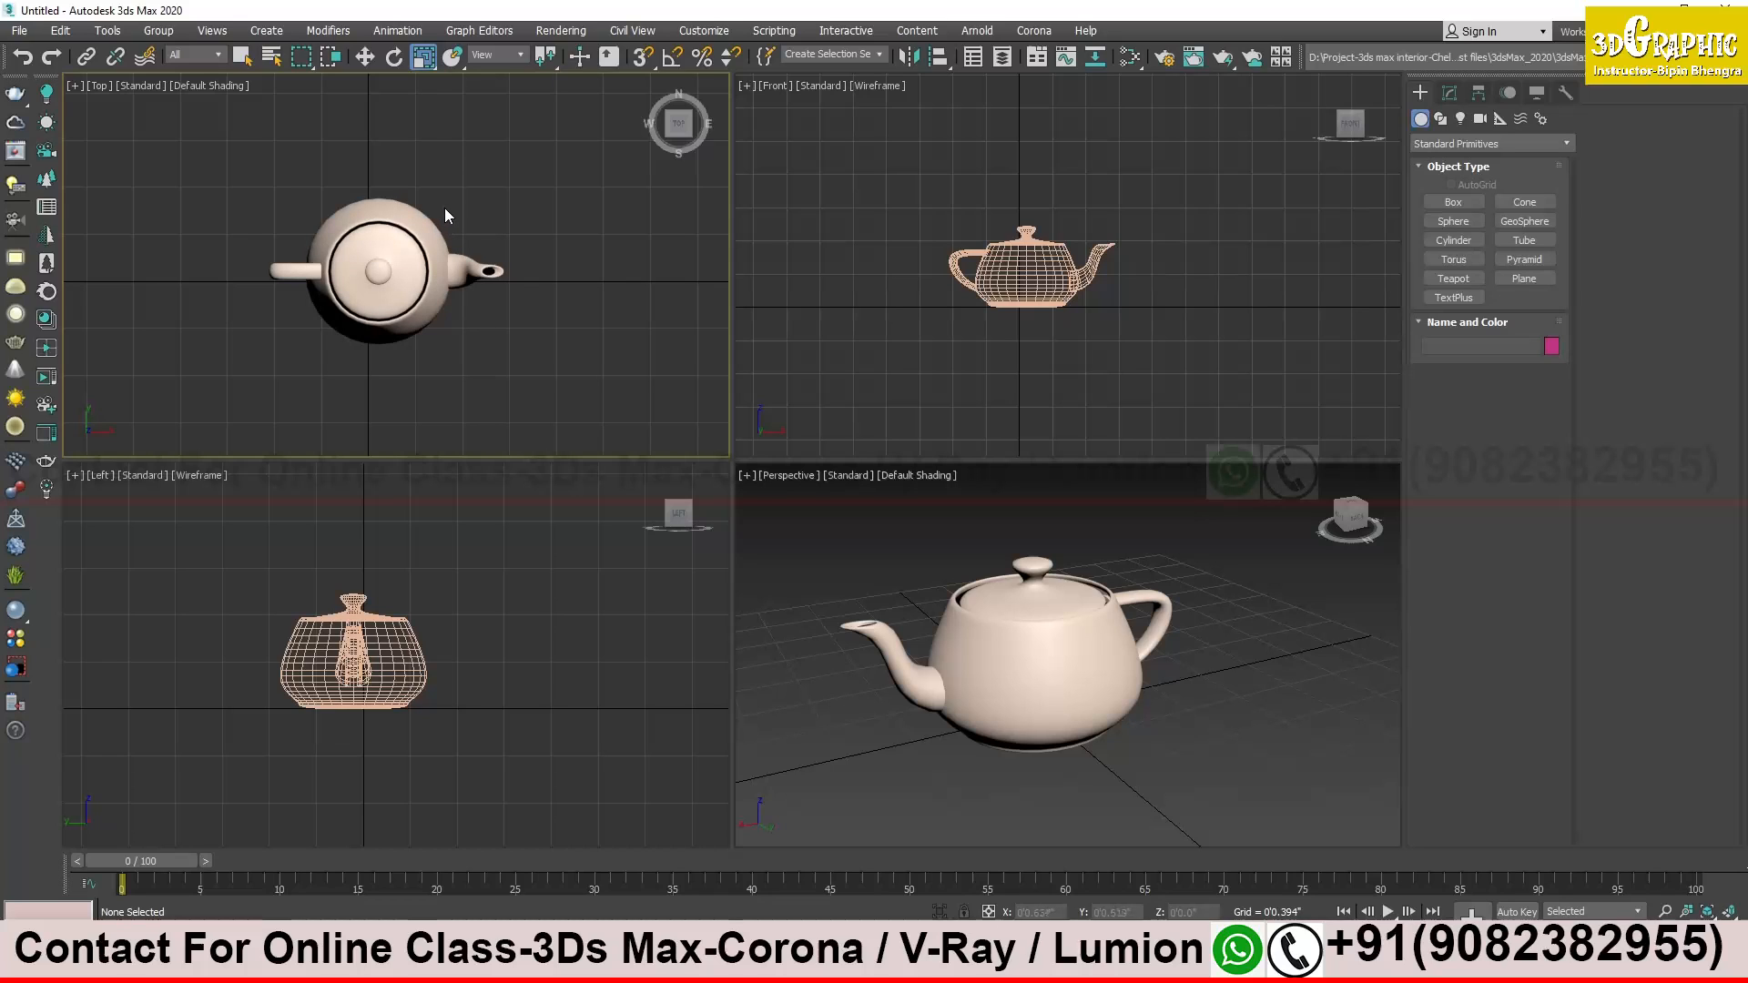
pyautogui.moveTo(446, 209); pyautogui.dragTo(429, 214, button='middle')
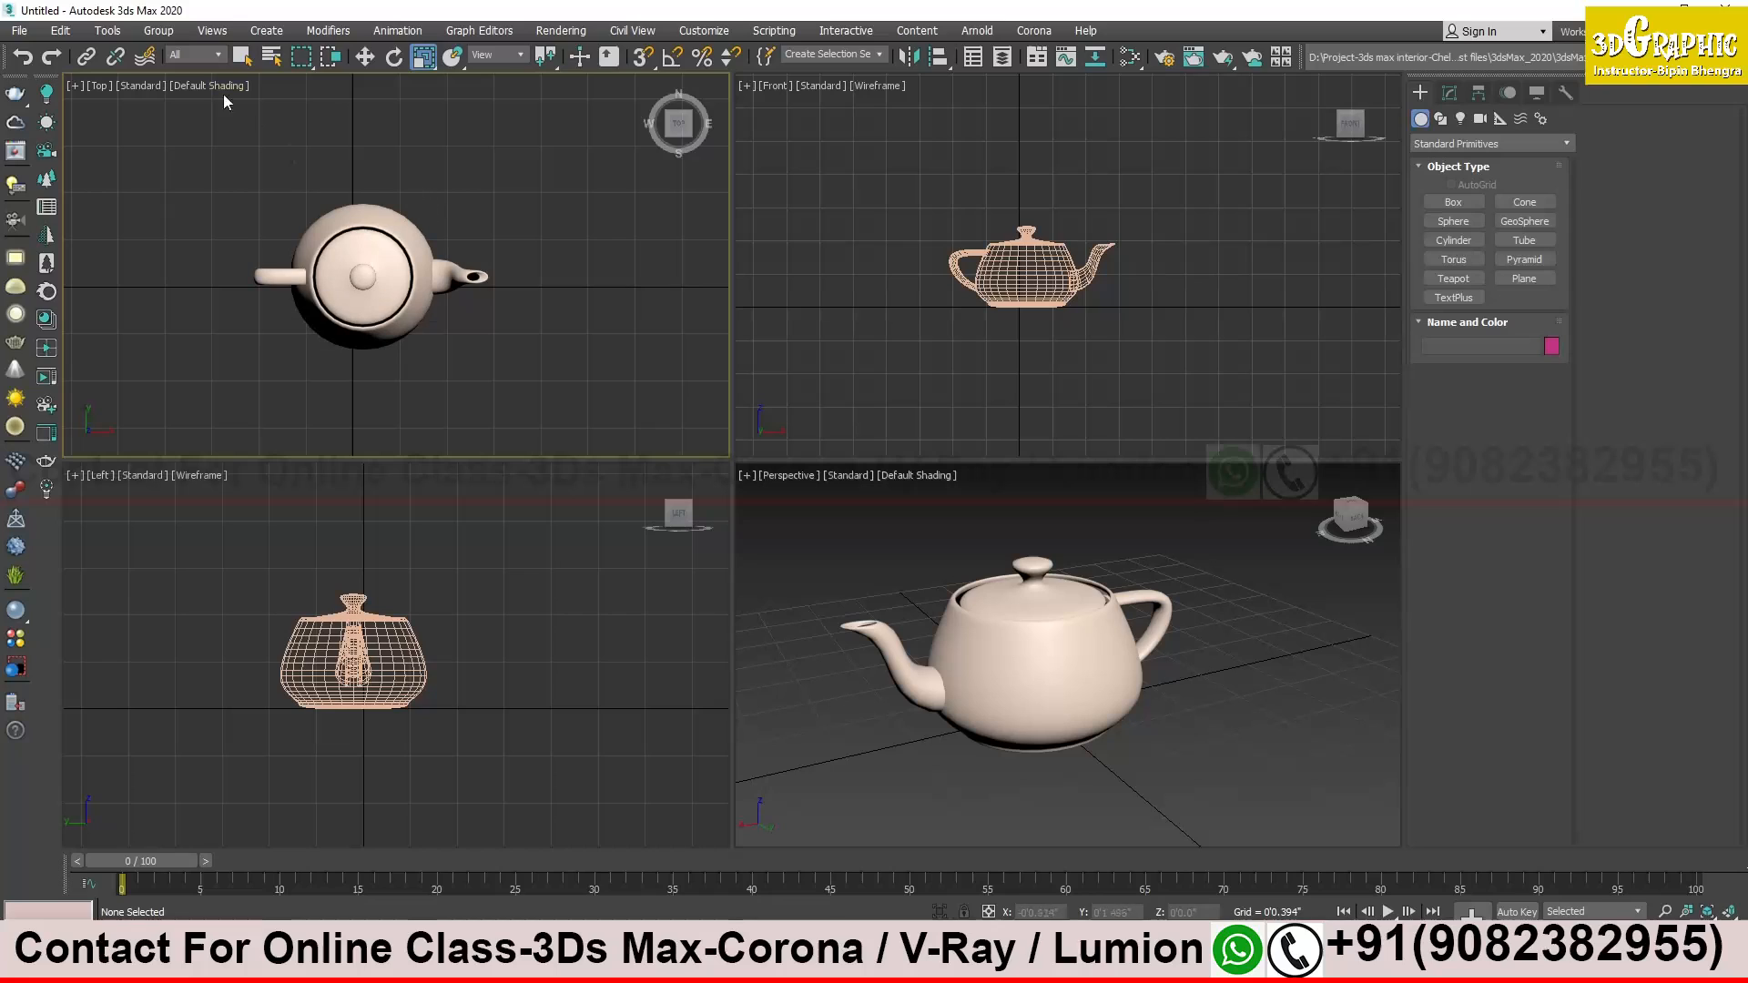
pyautogui.click(144, 85)
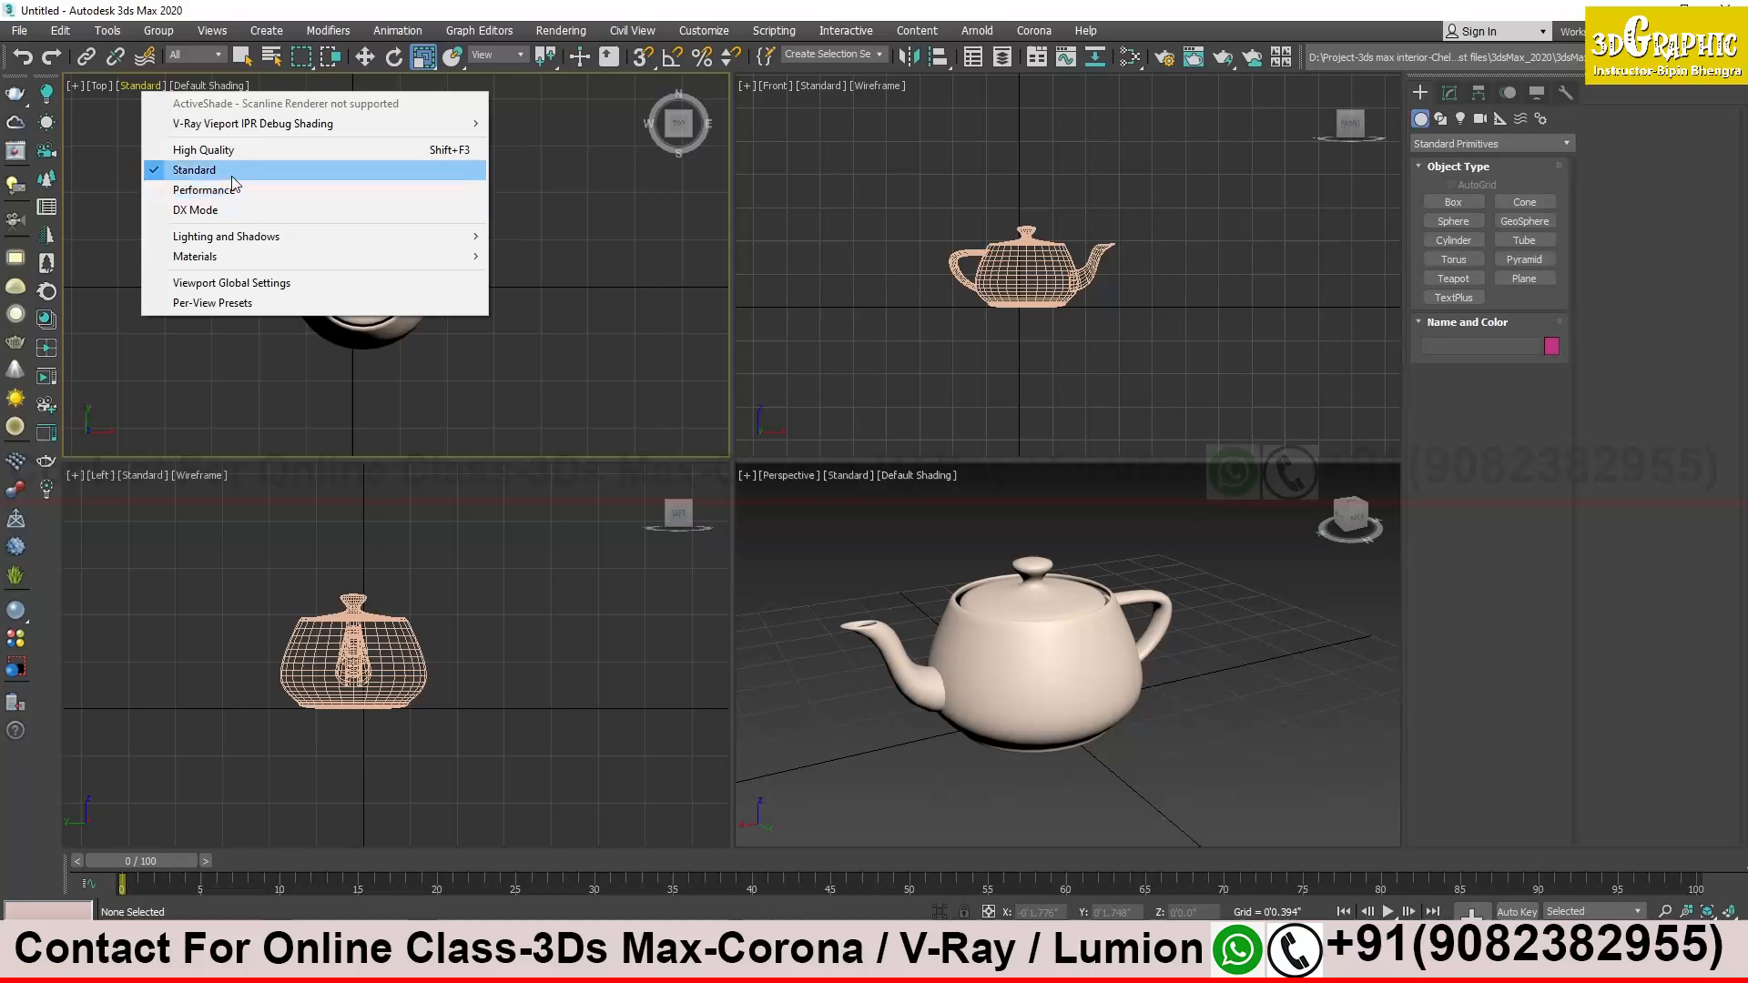
pyautogui.click(461, 359)
# Select the teapot in the Top viewport, activate the Move tool, and clear the selection
pyautogui.click(414, 310)
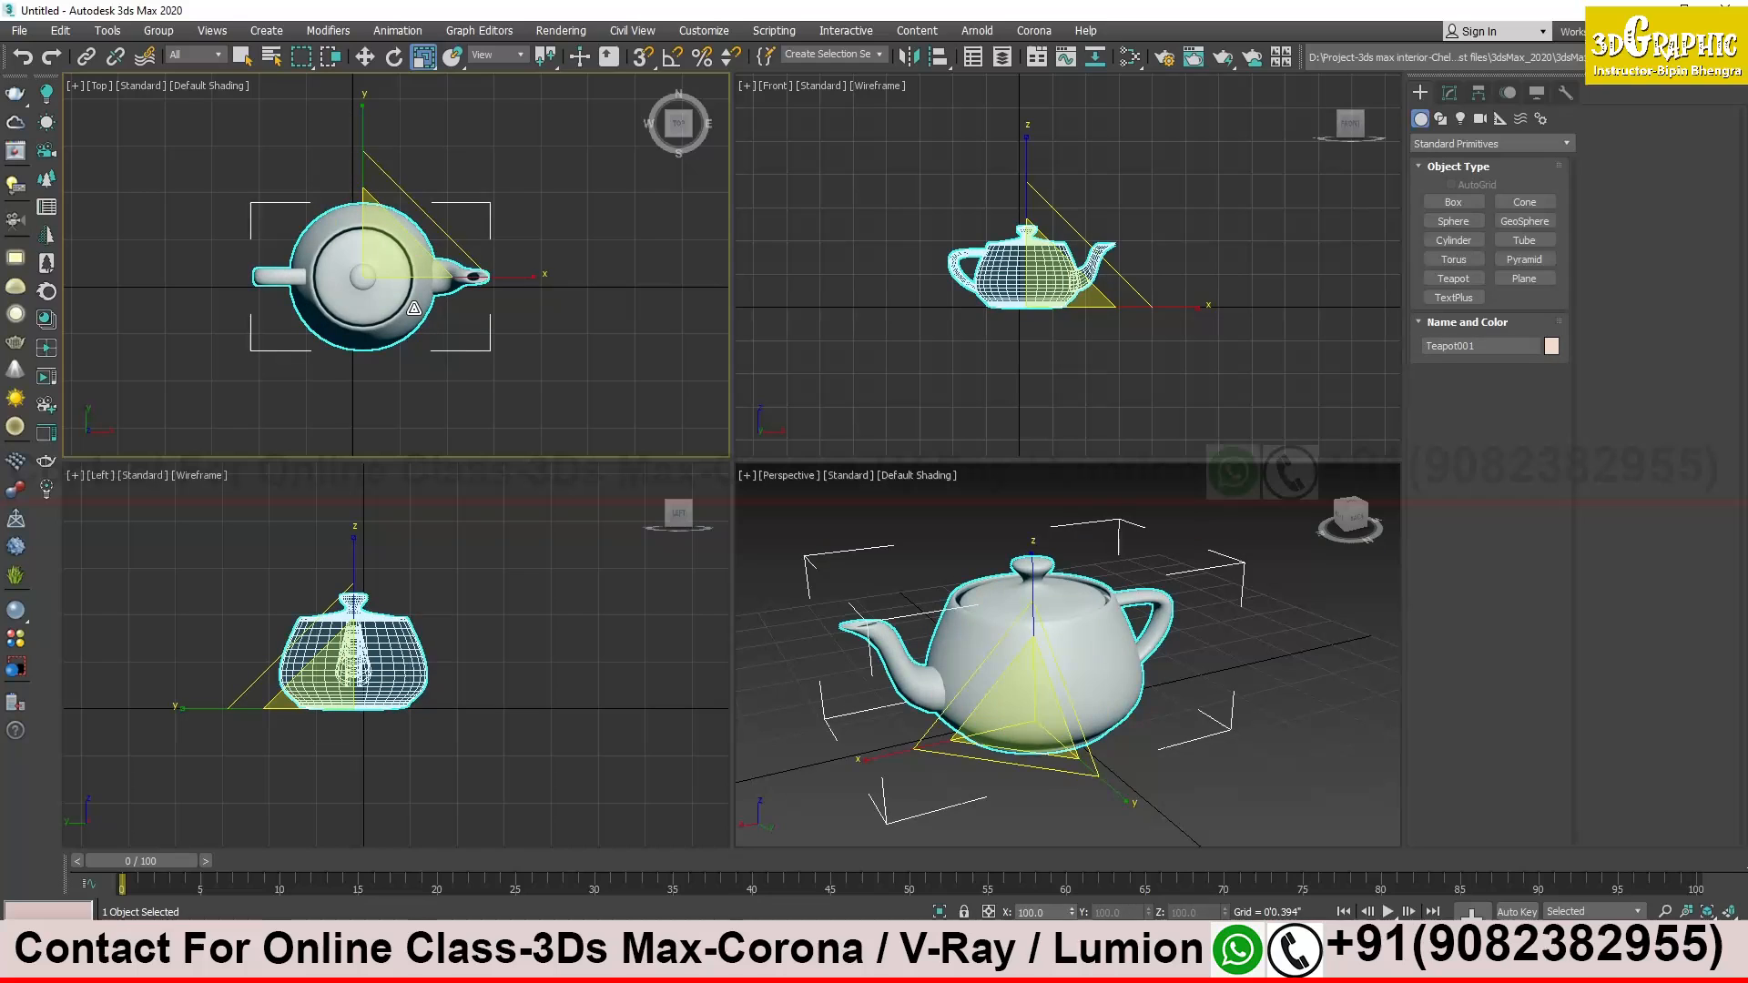
pyautogui.press('w')
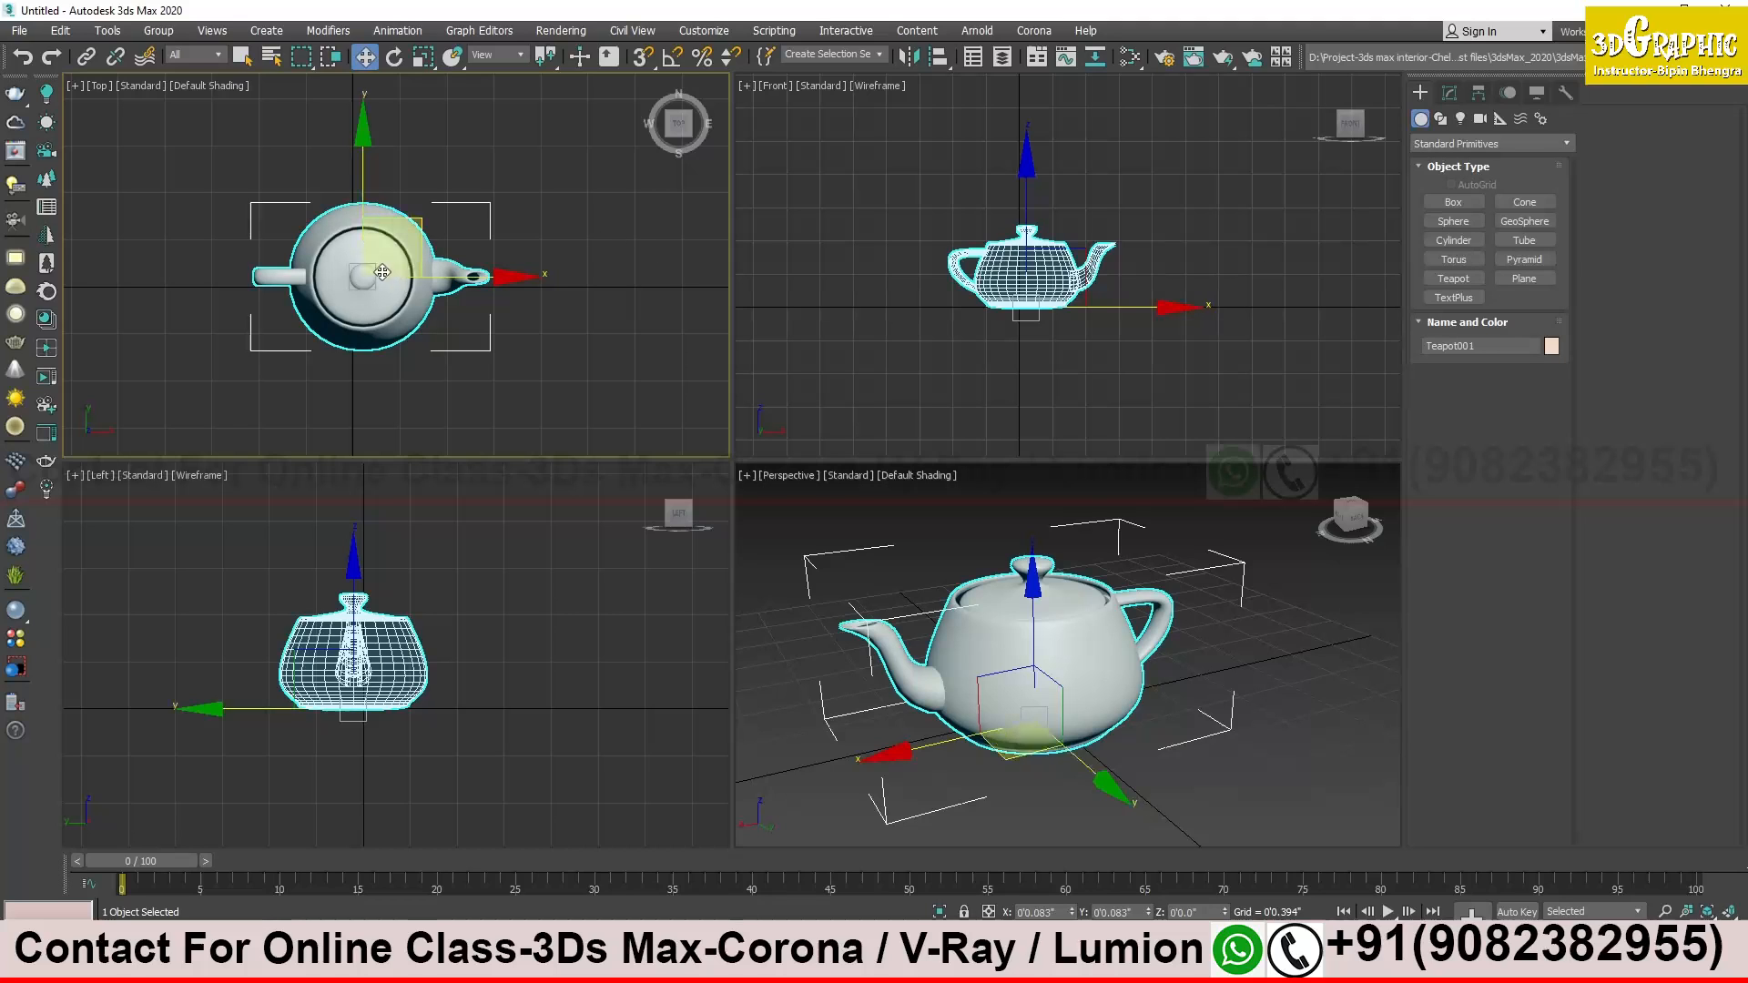
pyautogui.click(528, 357)
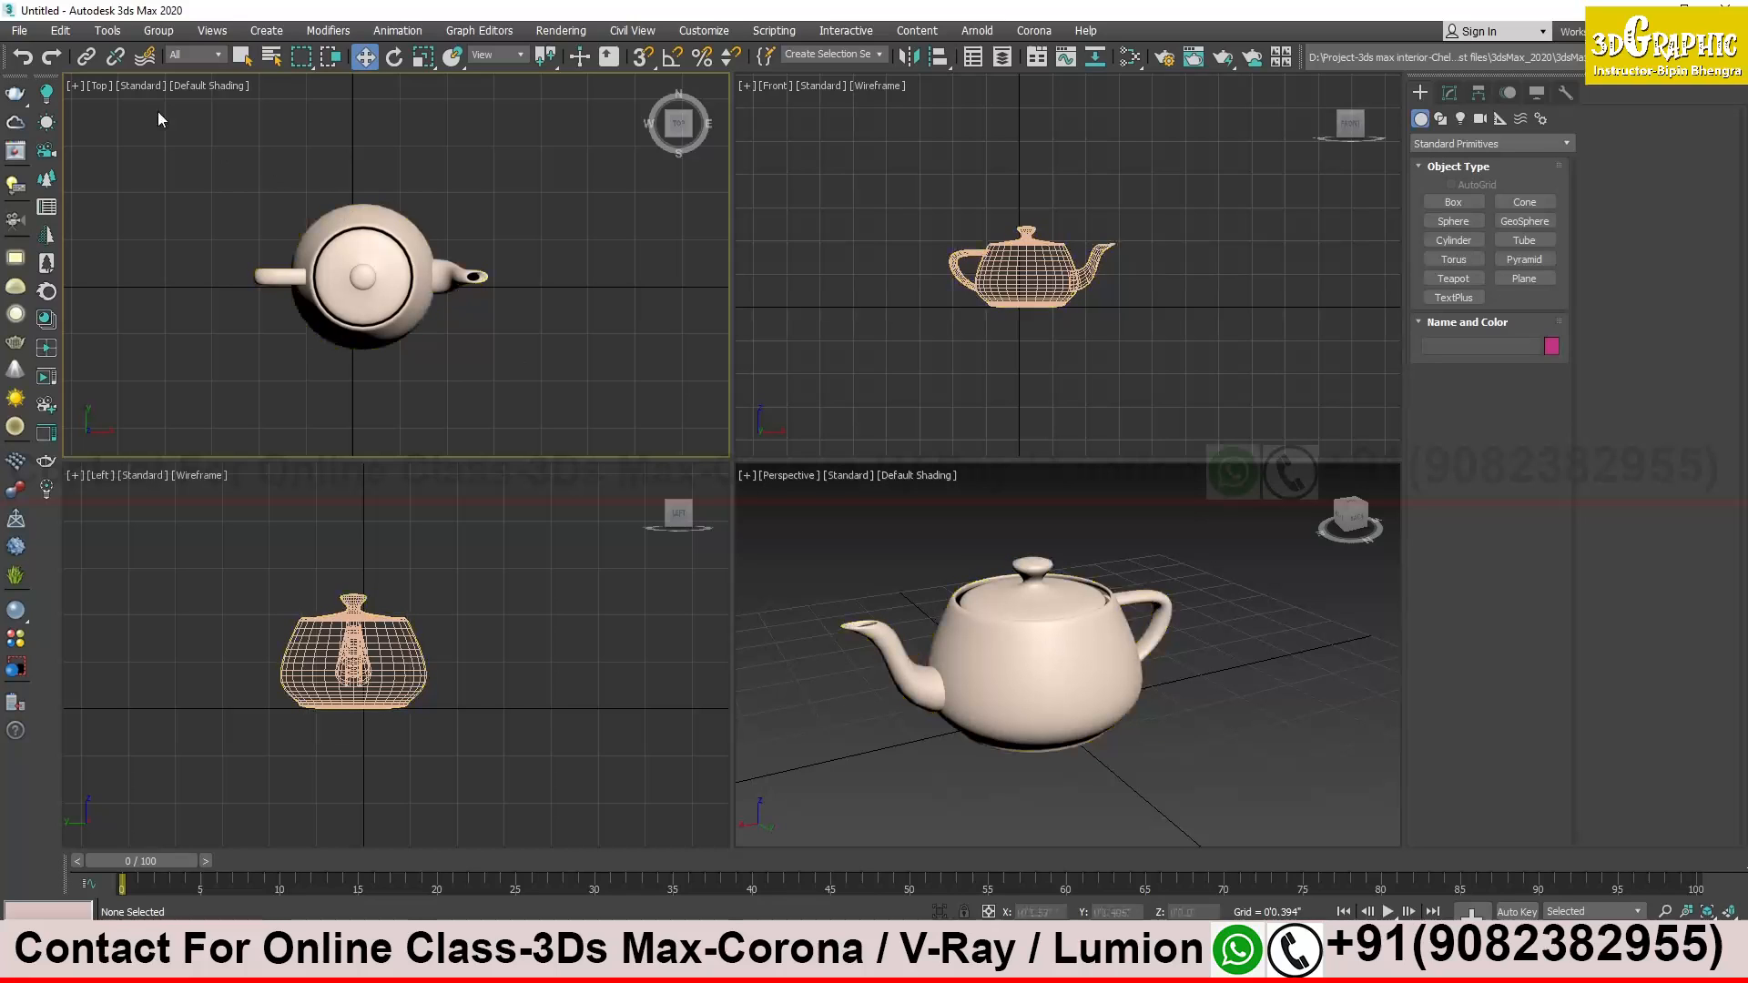
# Set the Top viewport's display quality to High Quality and examine the teapot's shading up close
pyautogui.click(146, 90)
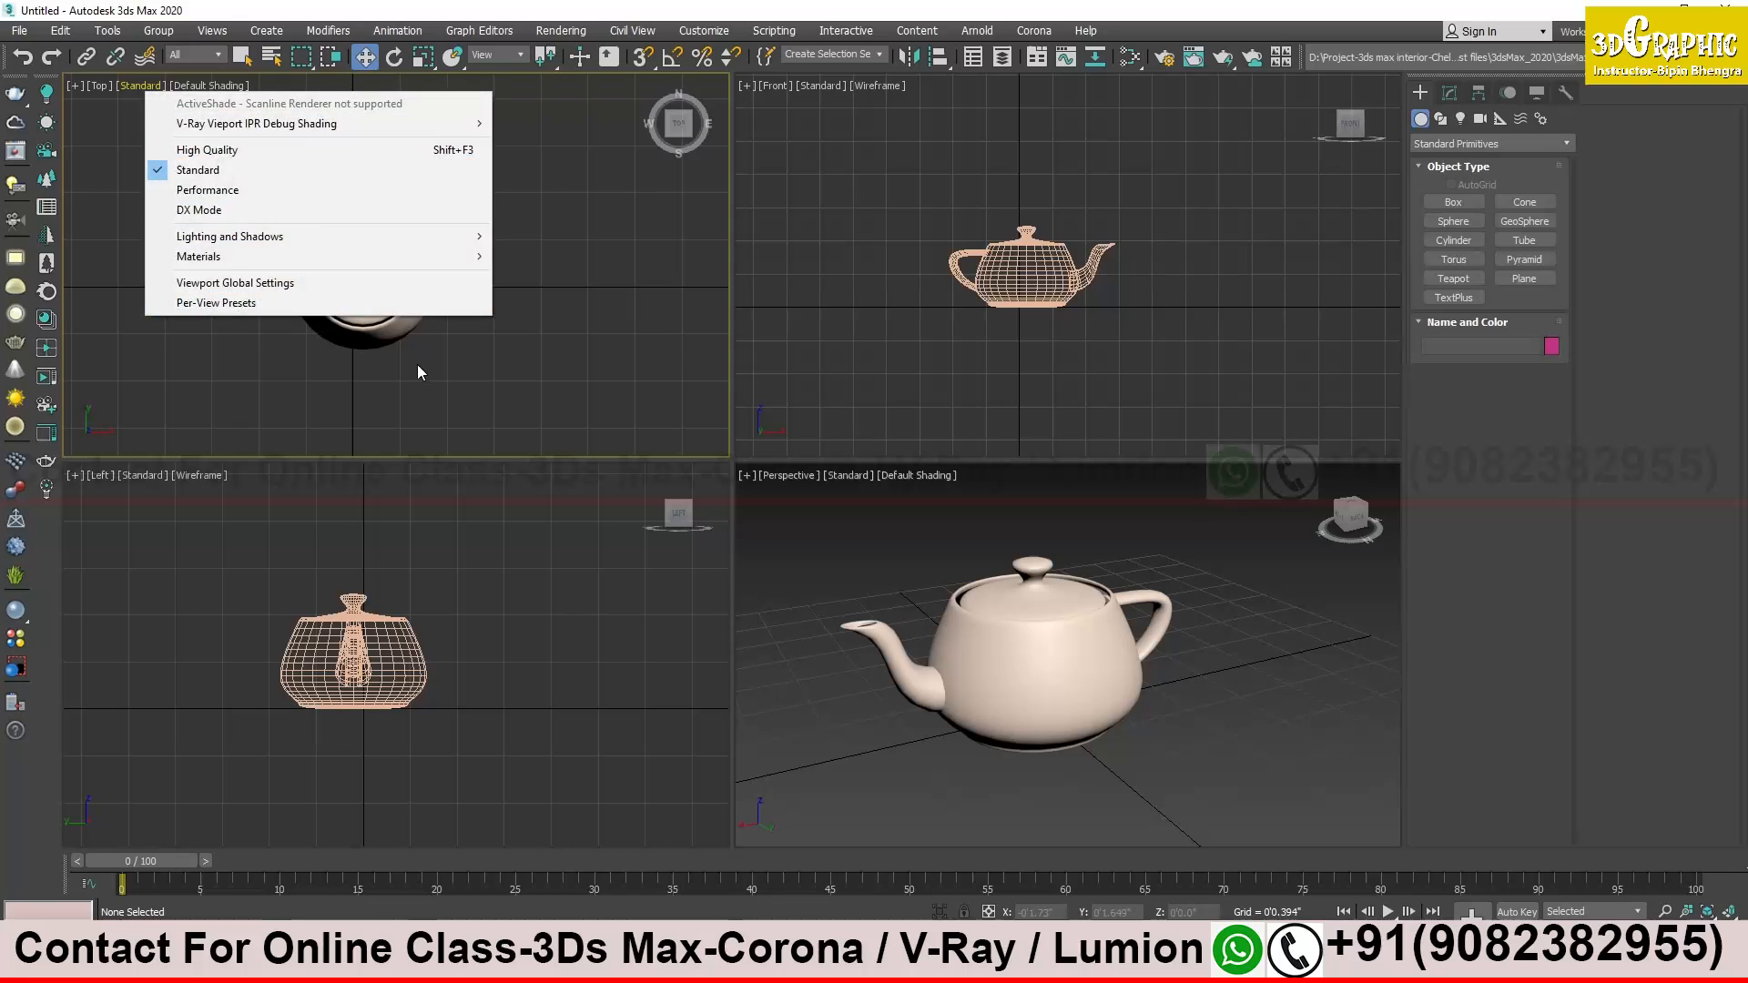
pyautogui.click(416, 364)
pyautogui.click(146, 86)
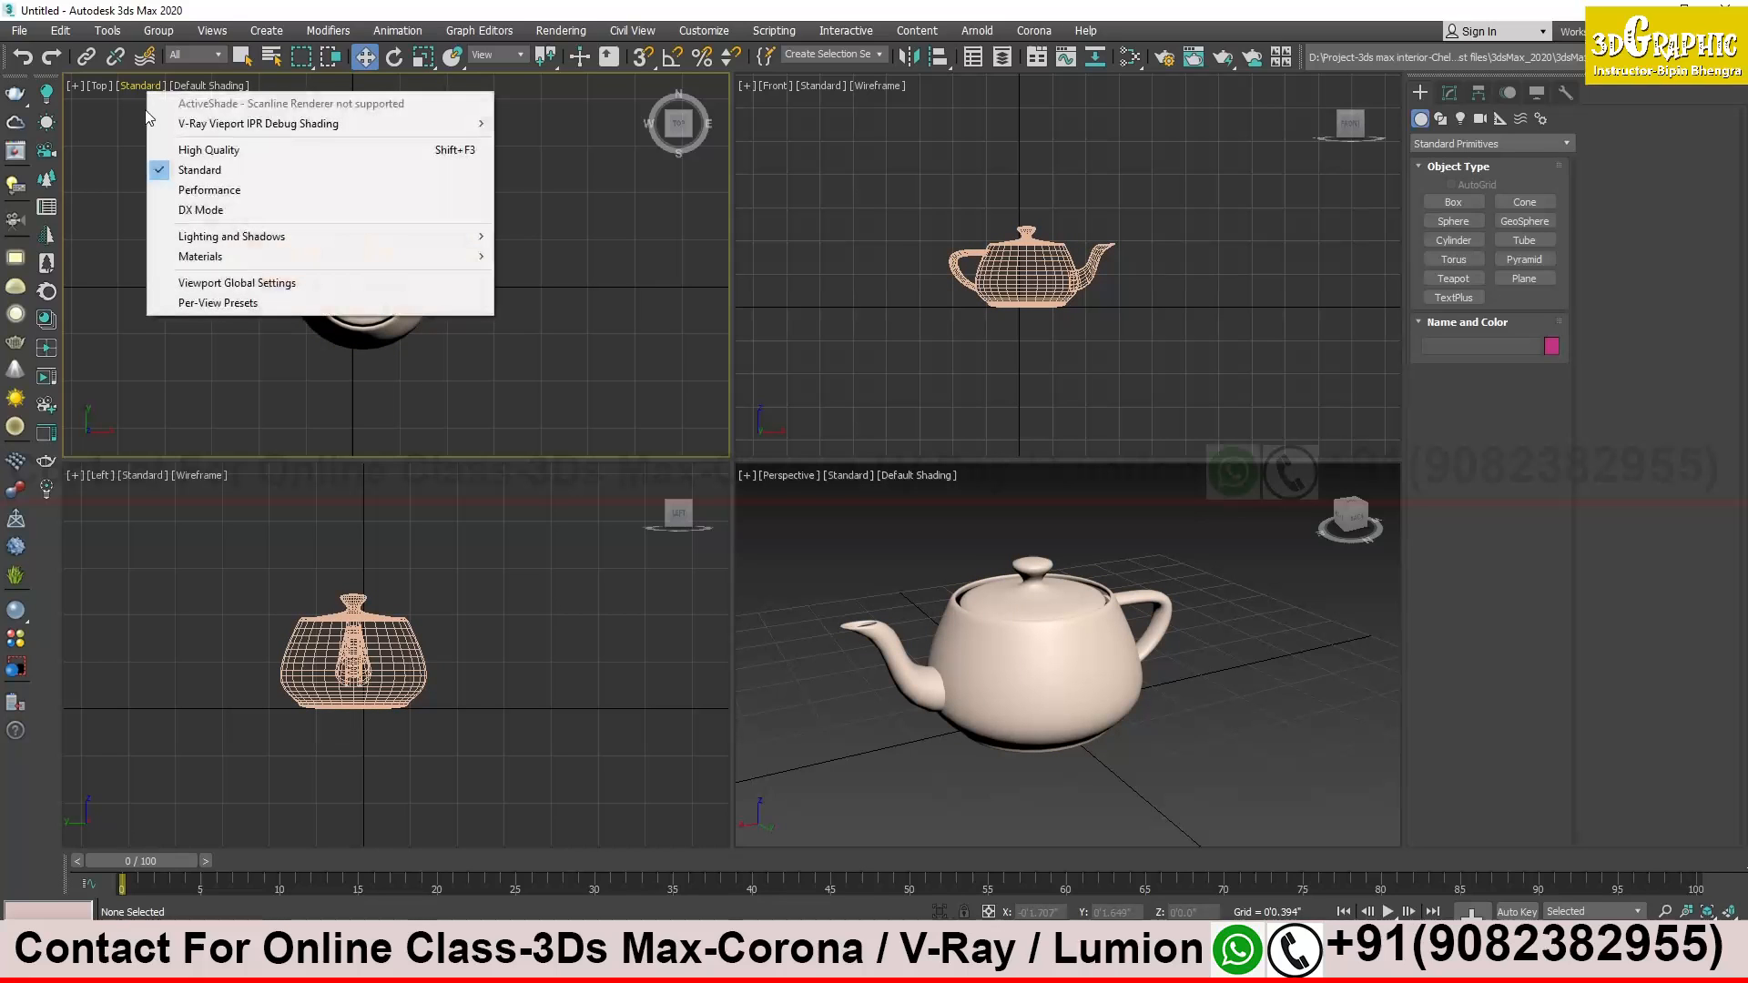
pyautogui.click(218, 151)
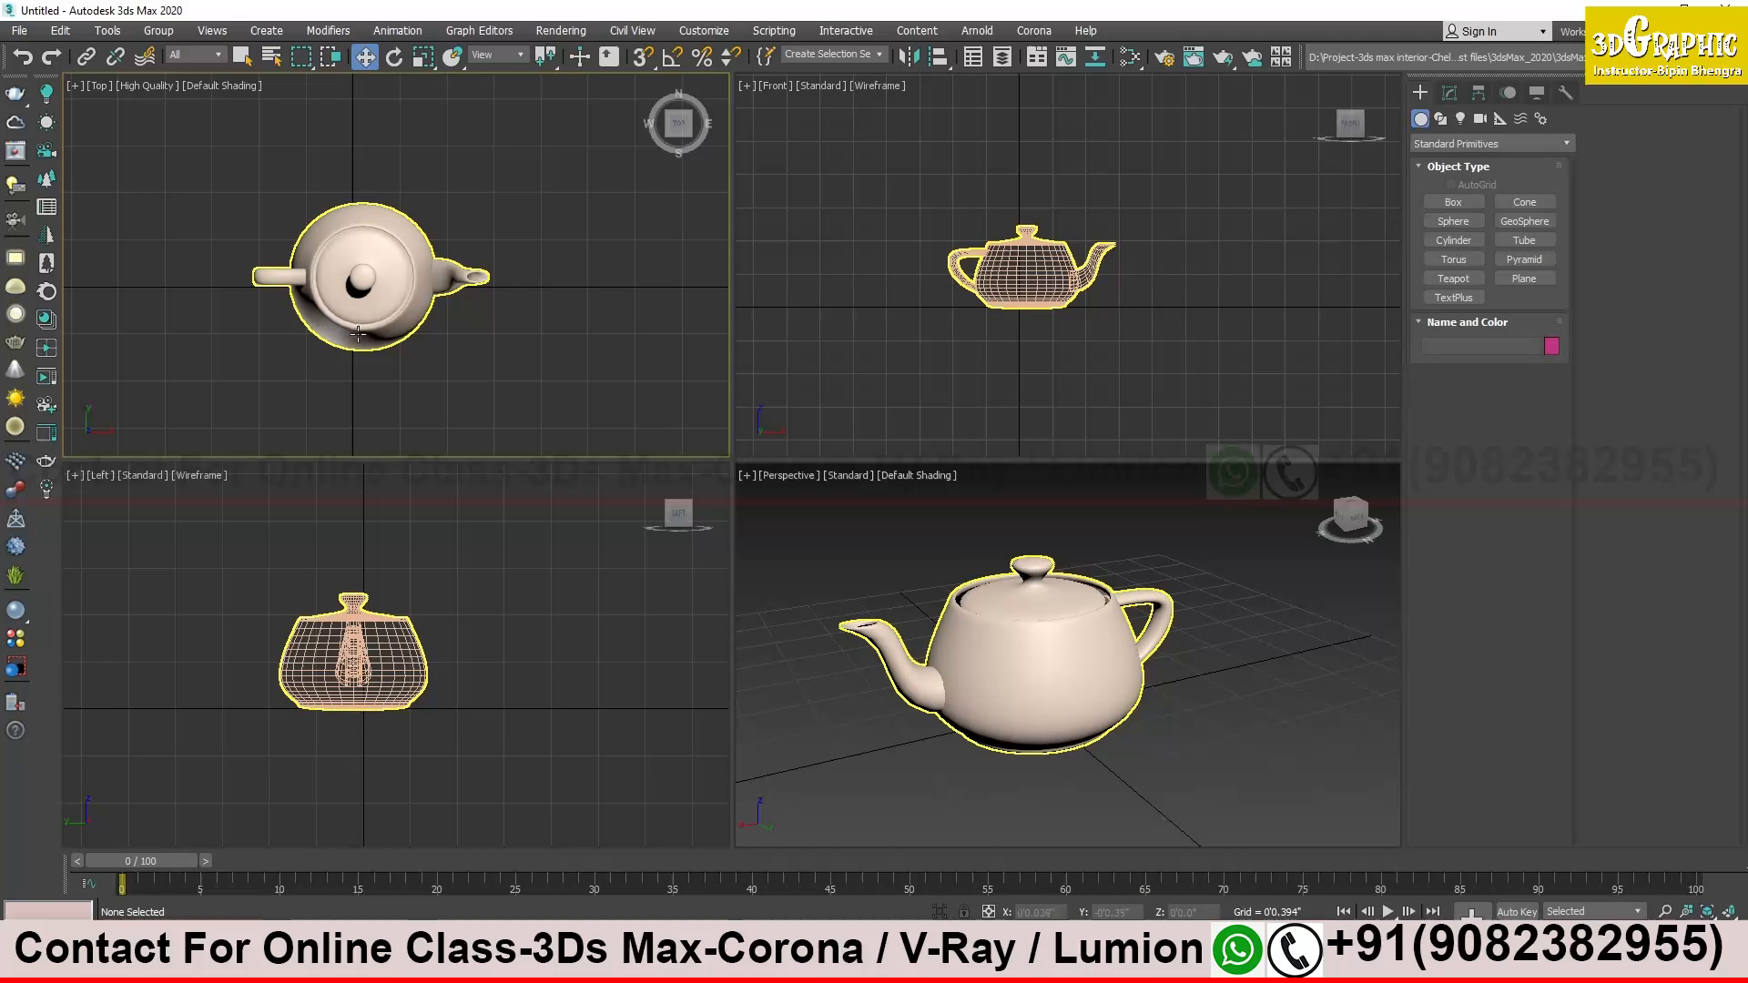
pyautogui.scroll(2, 333, 341)
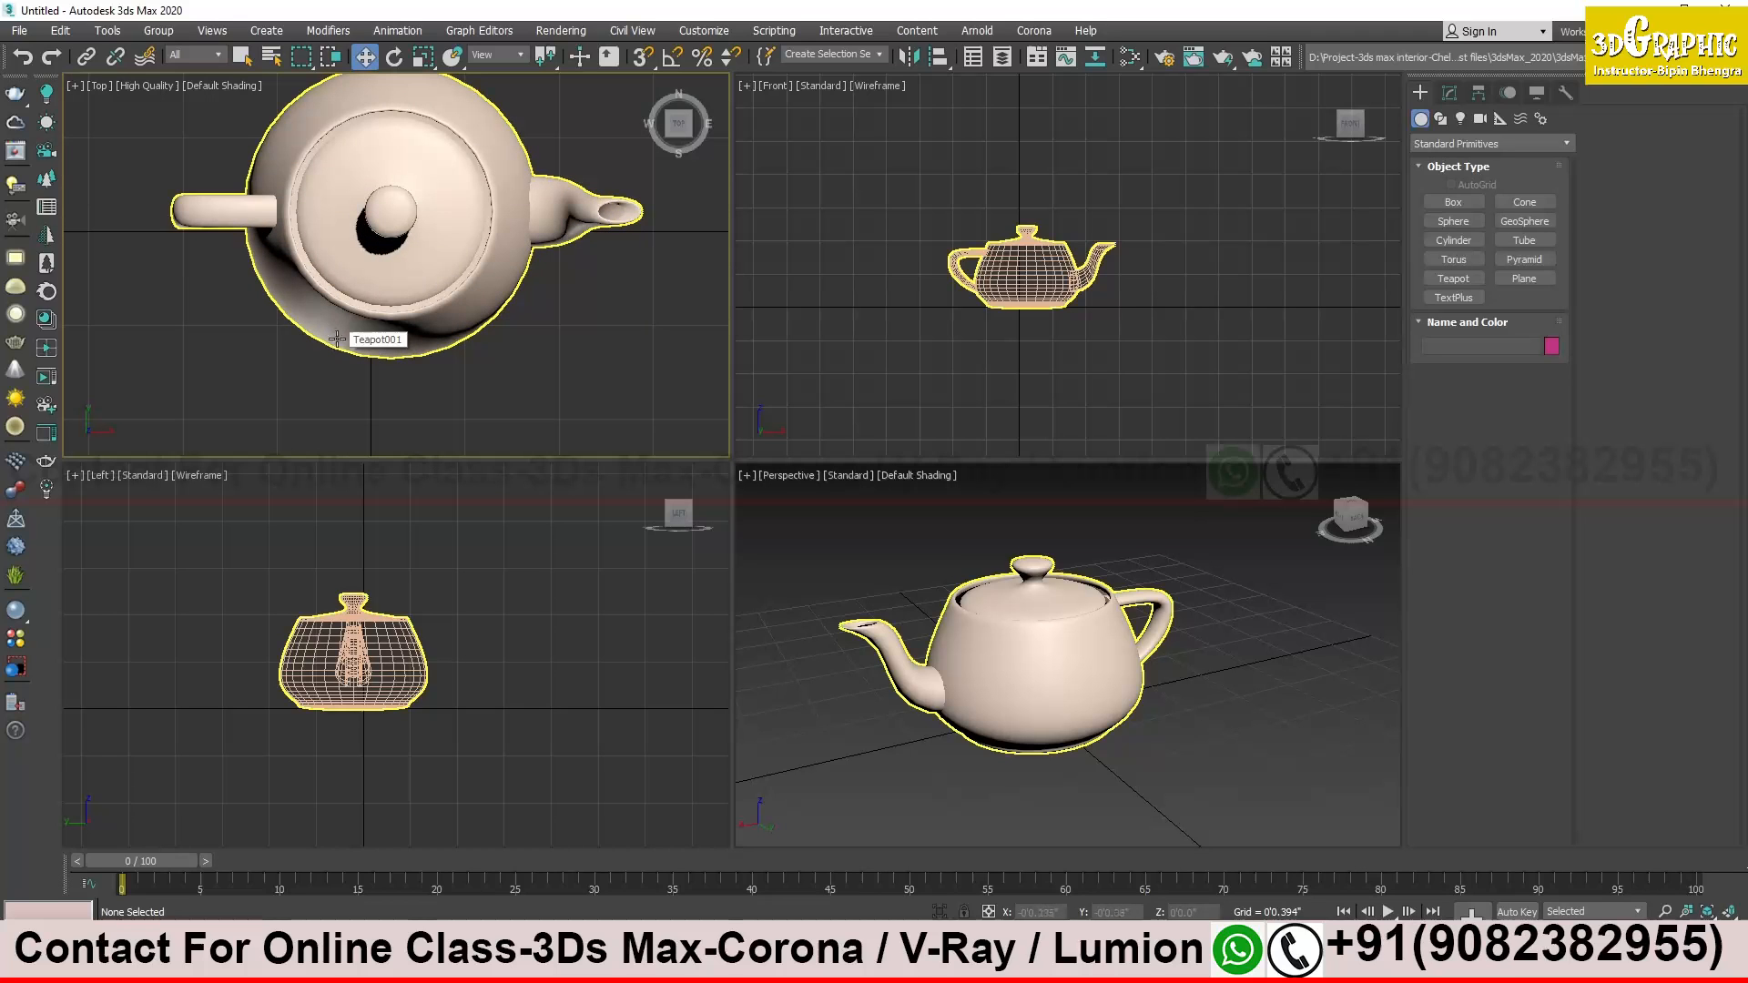
pyautogui.scroll(2, 374, 253)
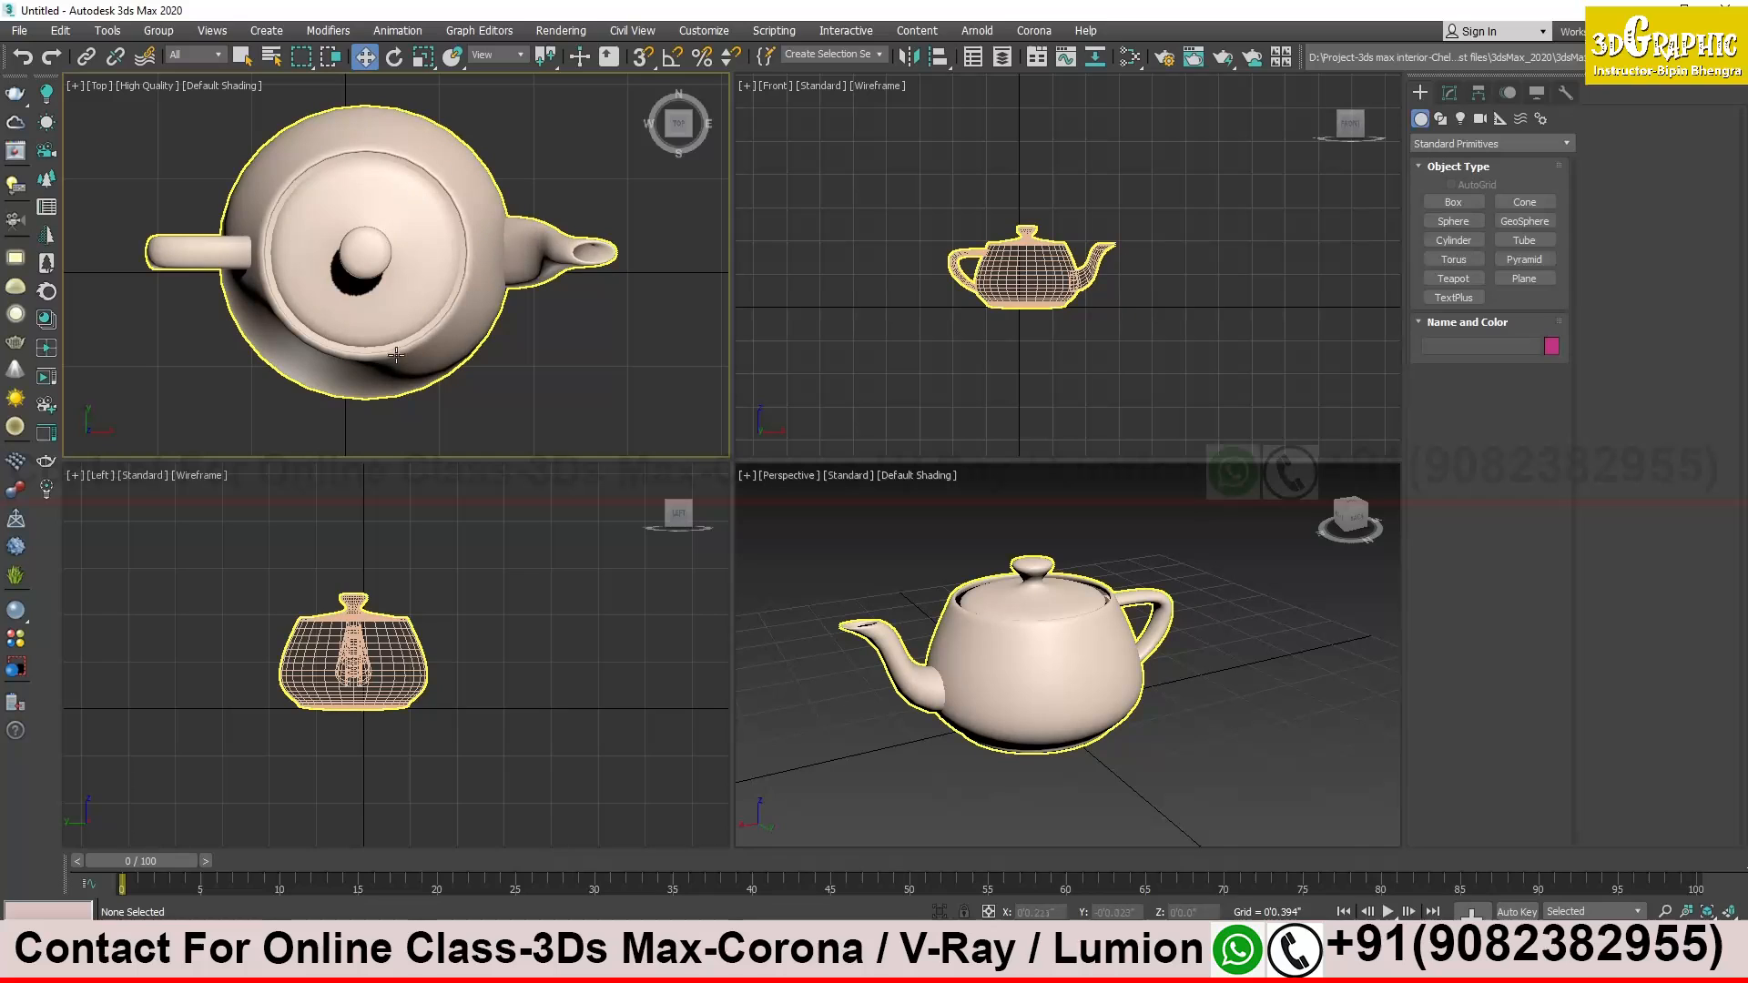
# Toggle the Top viewport's quality between Standard and High Quality to compare the teapot's shading, finishing in Standard
pyautogui.click(161, 86)
pyautogui.click(201, 171)
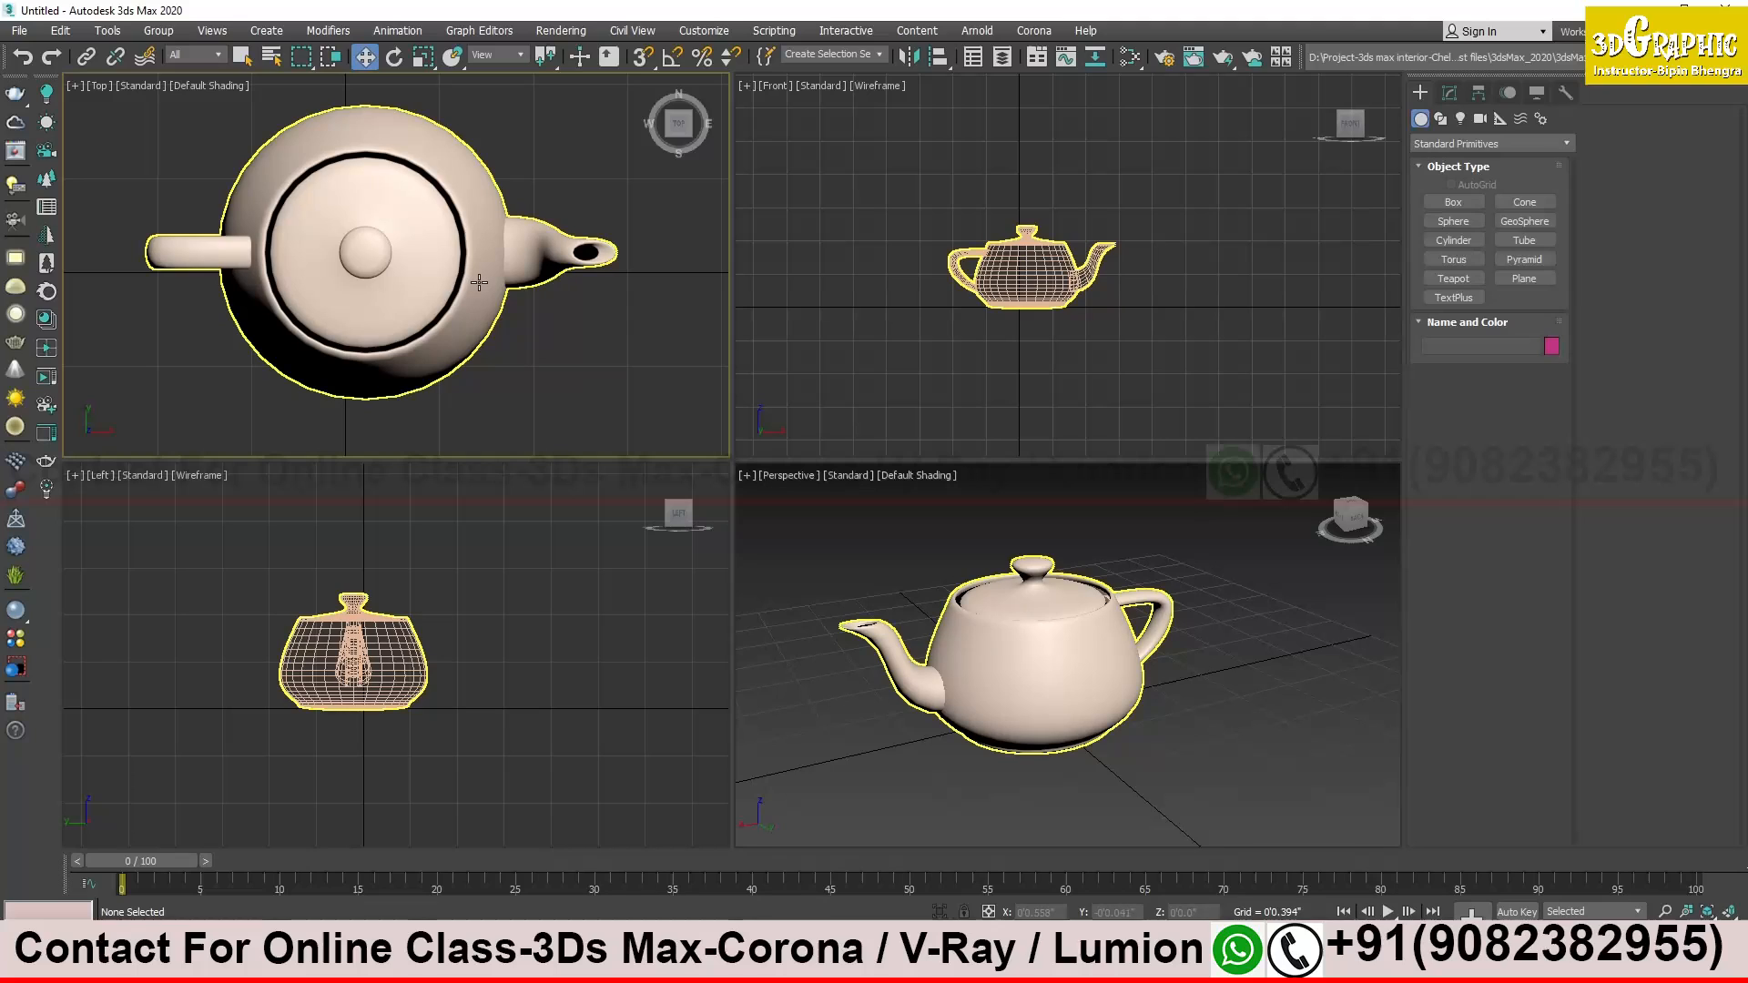
pyautogui.click(144, 85)
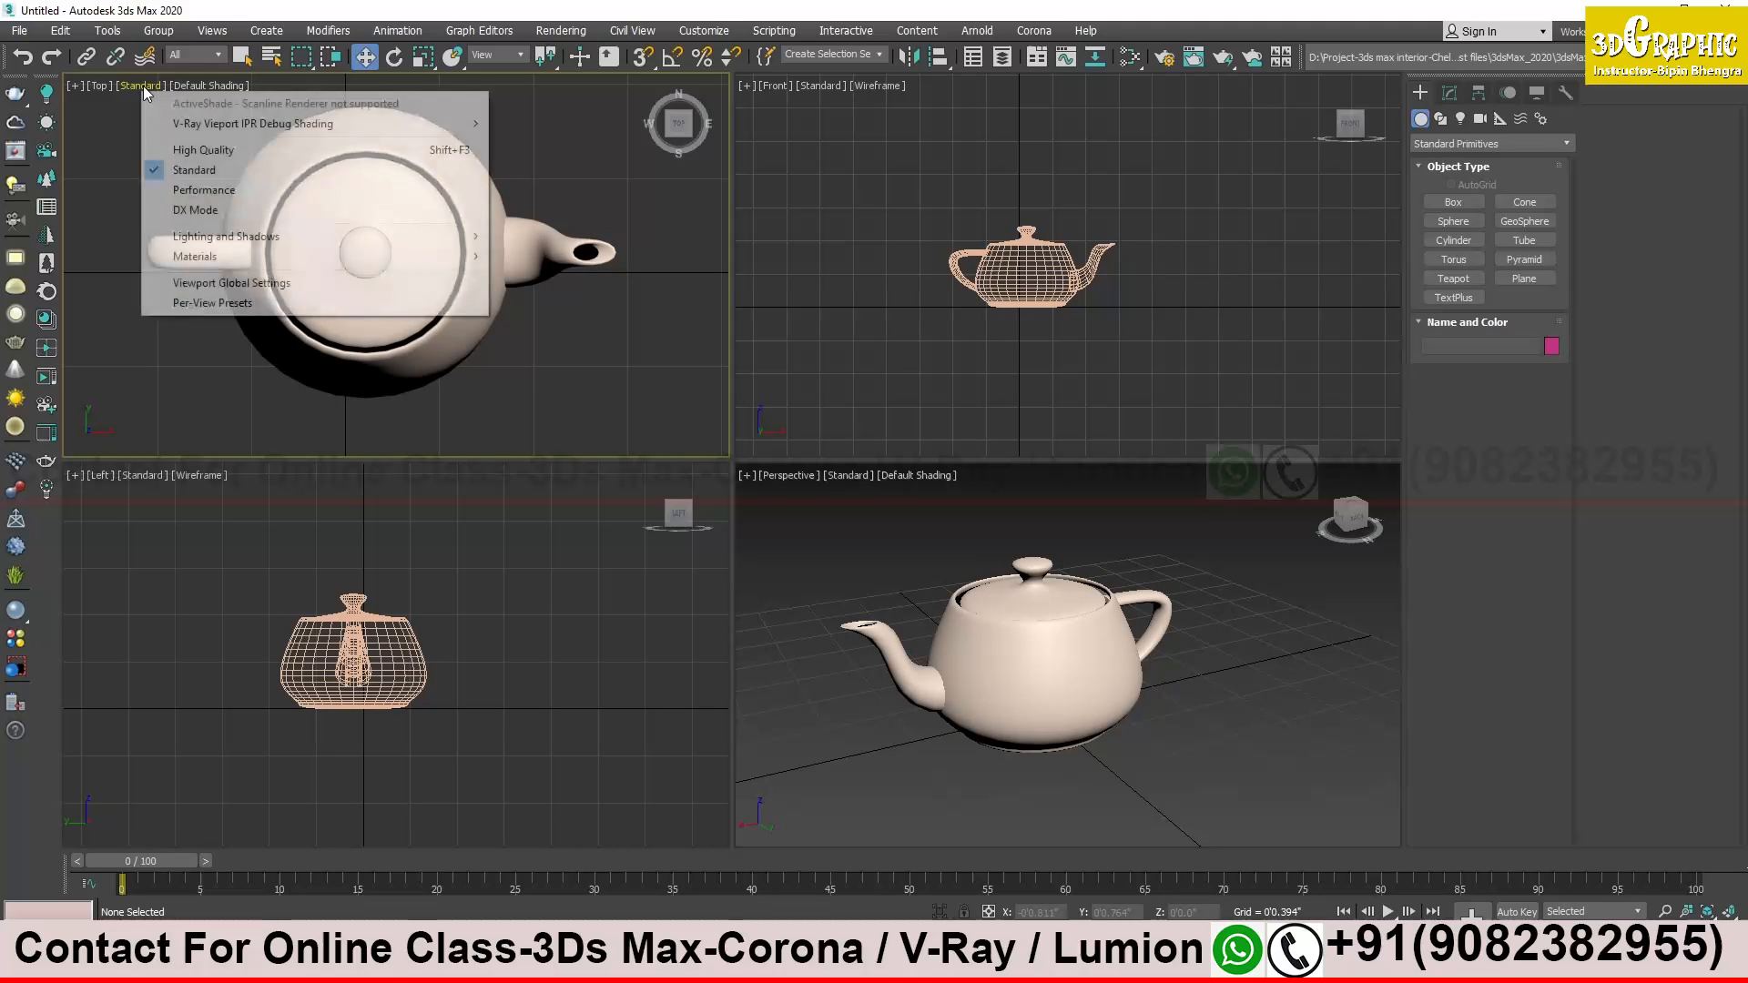
pyautogui.click(196, 155)
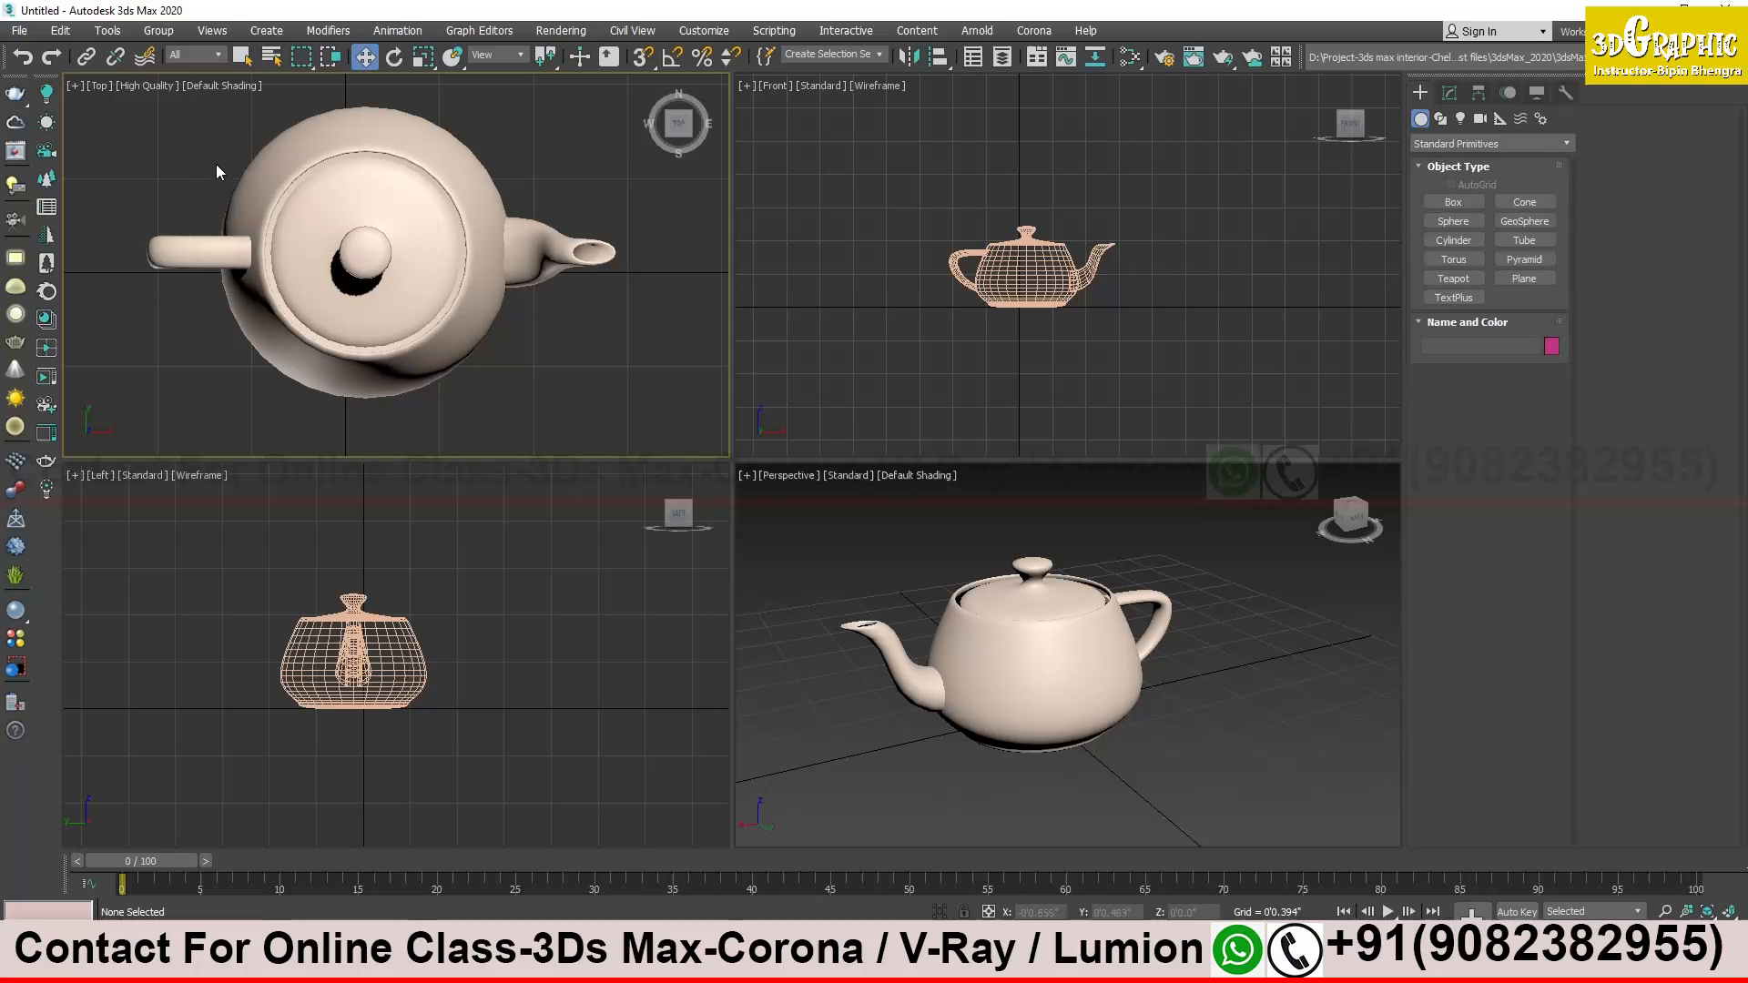
pyautogui.click(157, 86)
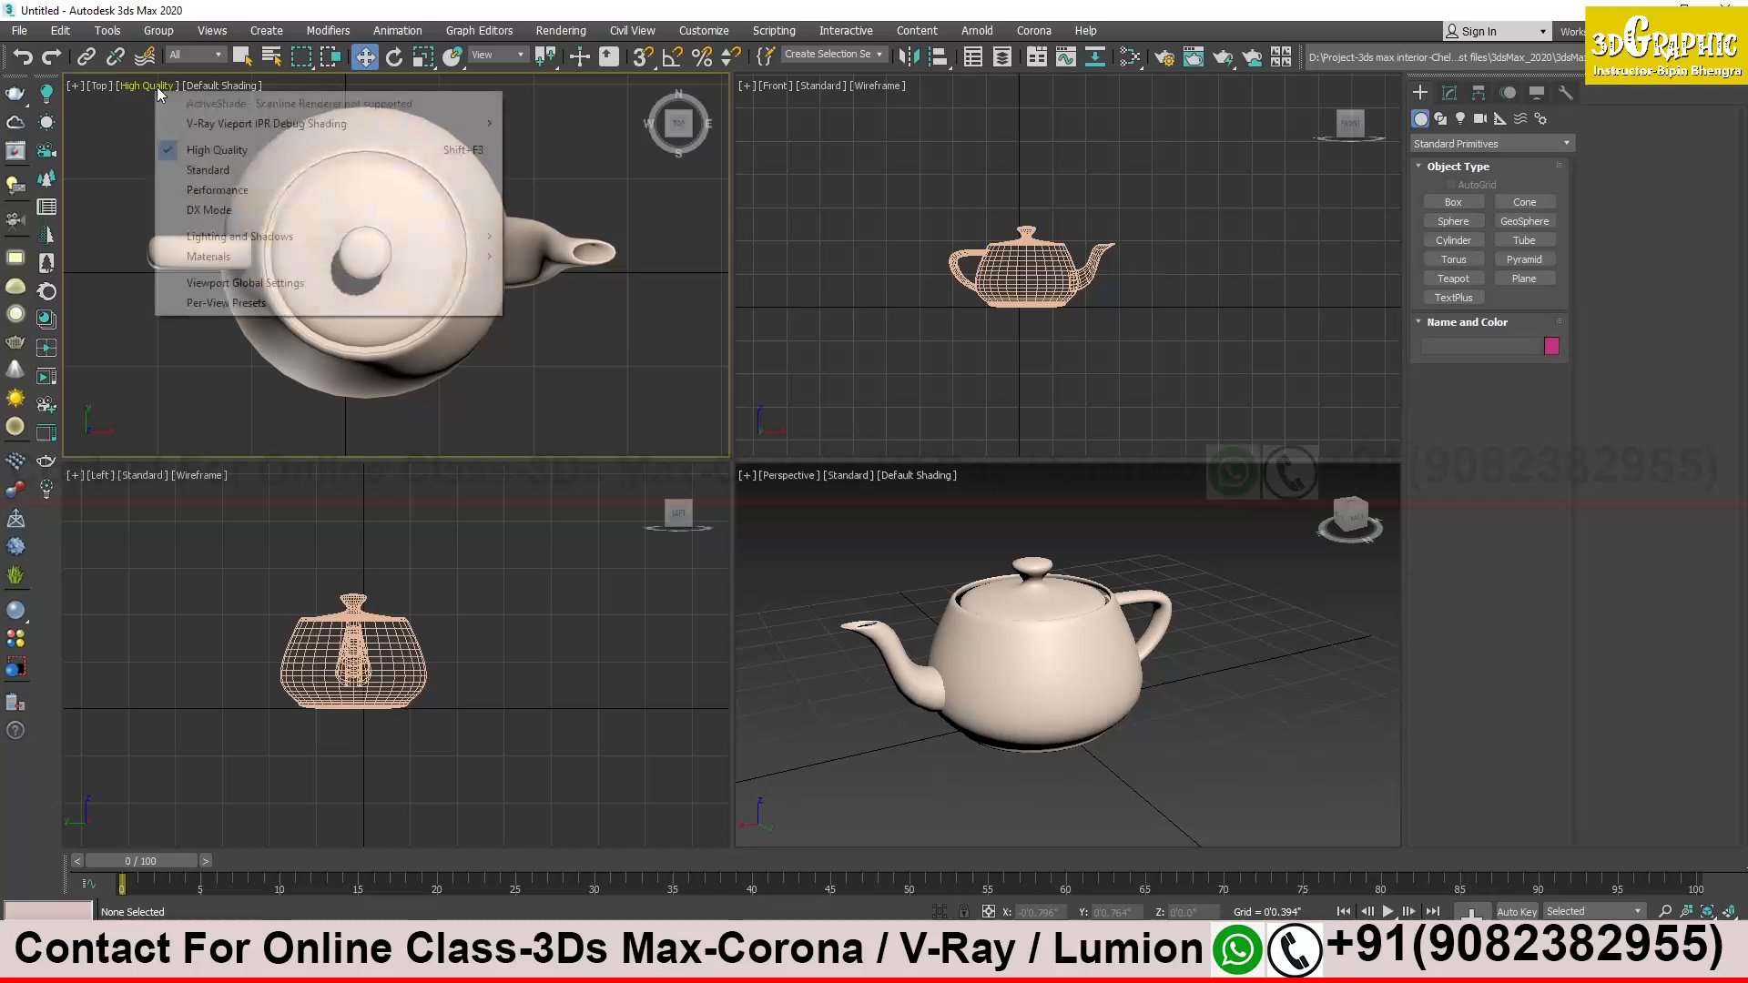
pyautogui.click(212, 172)
pyautogui.click(252, 176)
pyautogui.moveTo(419, 255)
pyautogui.mouseDown(button='middle')
pyautogui.moveTo(331, 241)
pyautogui.moveTo(360, 252)
pyautogui.moveTo(392, 233)
pyautogui.moveTo(438, 258)
pyautogui.mouseUp(button='middle')
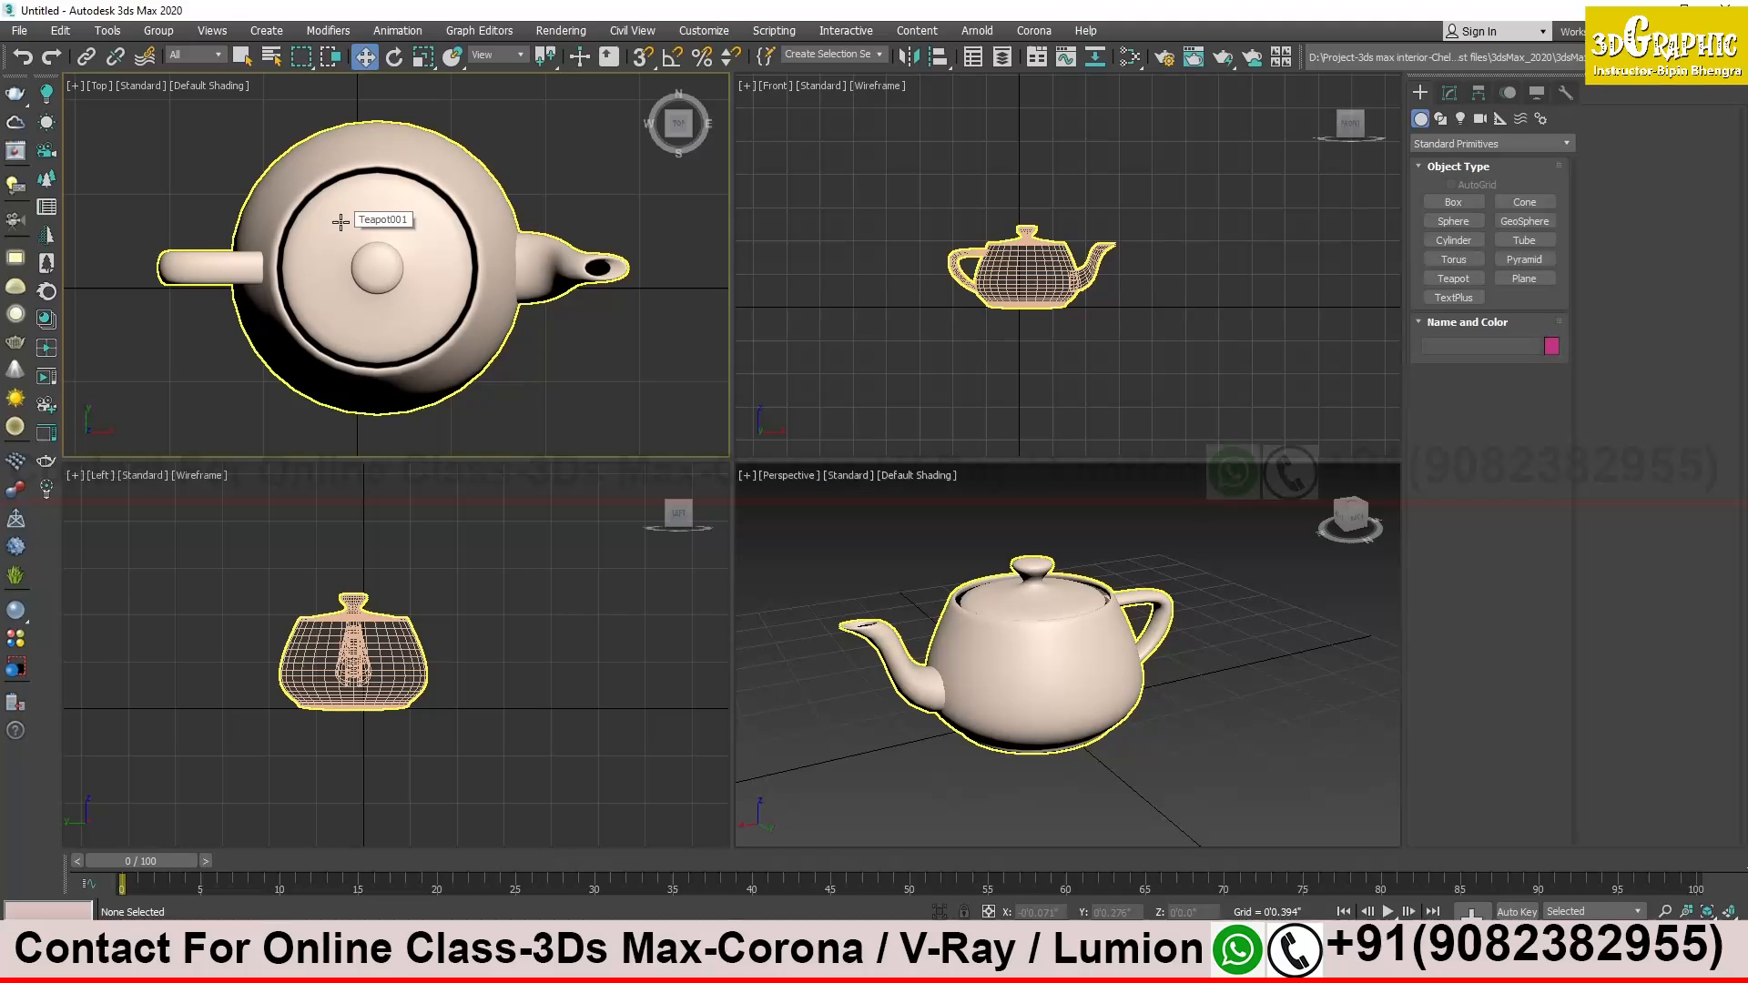
# Examine the Top viewport's quality options, including Lighting and Shadows and Materials, keeping Standard quality
pyautogui.click(141, 85)
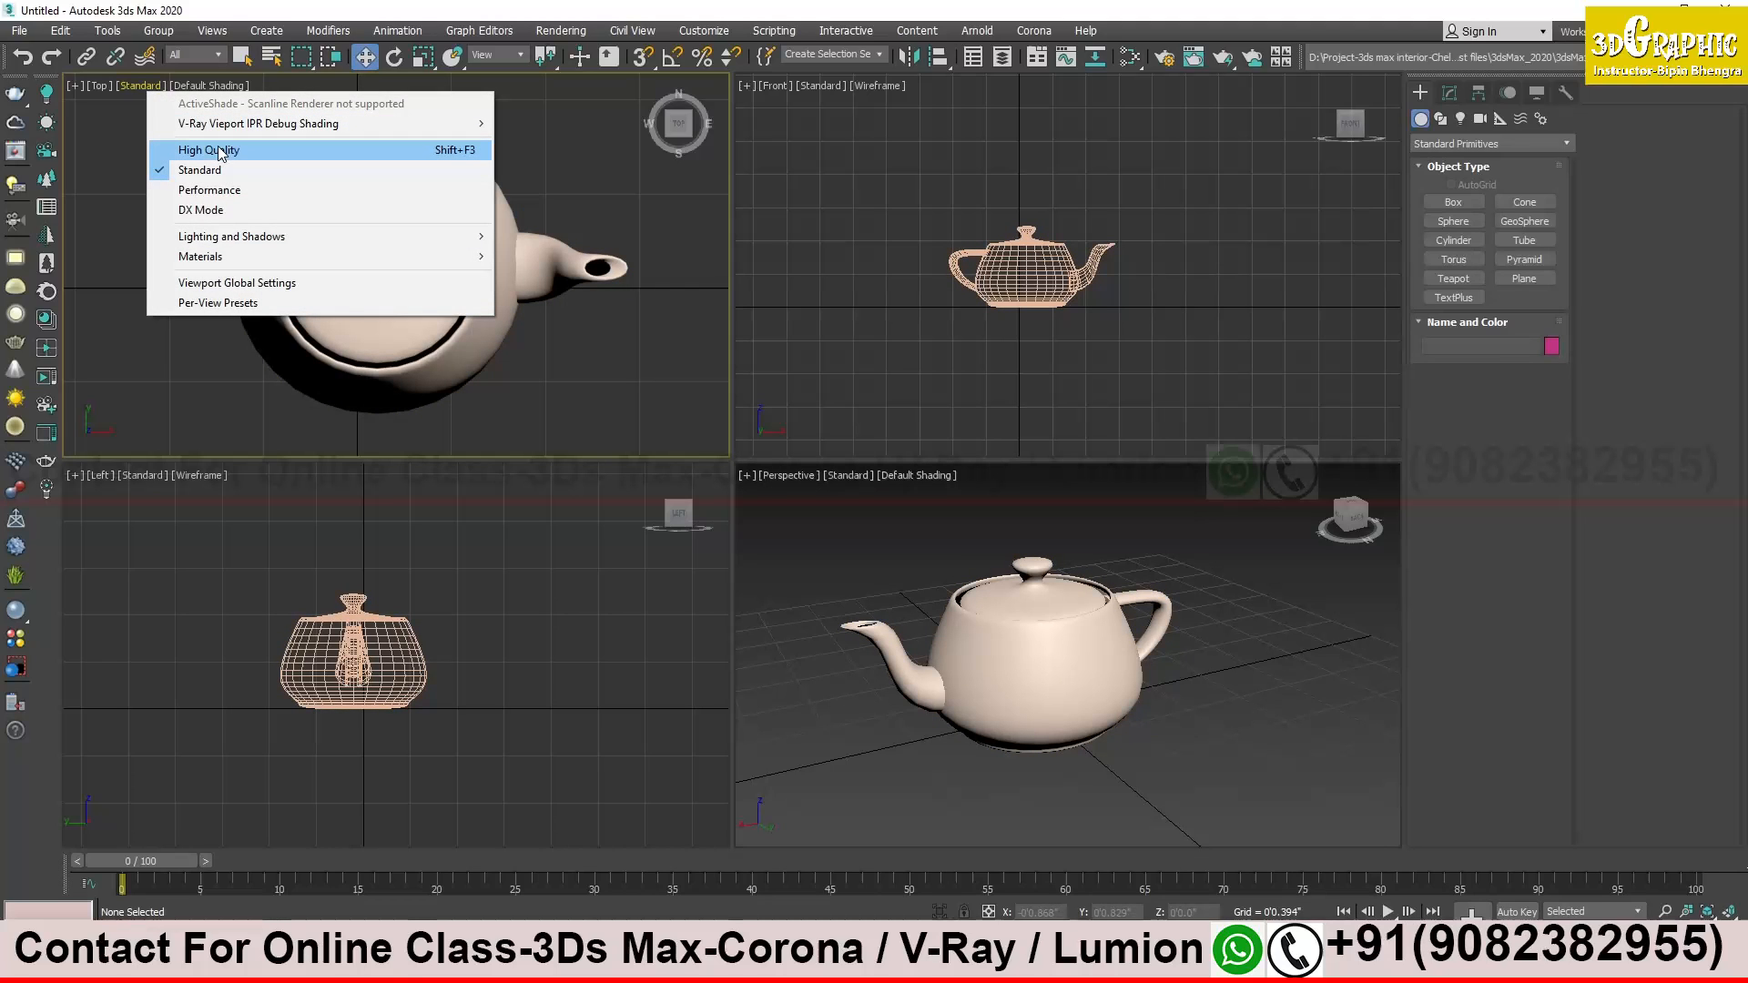
pyautogui.click(92, 148)
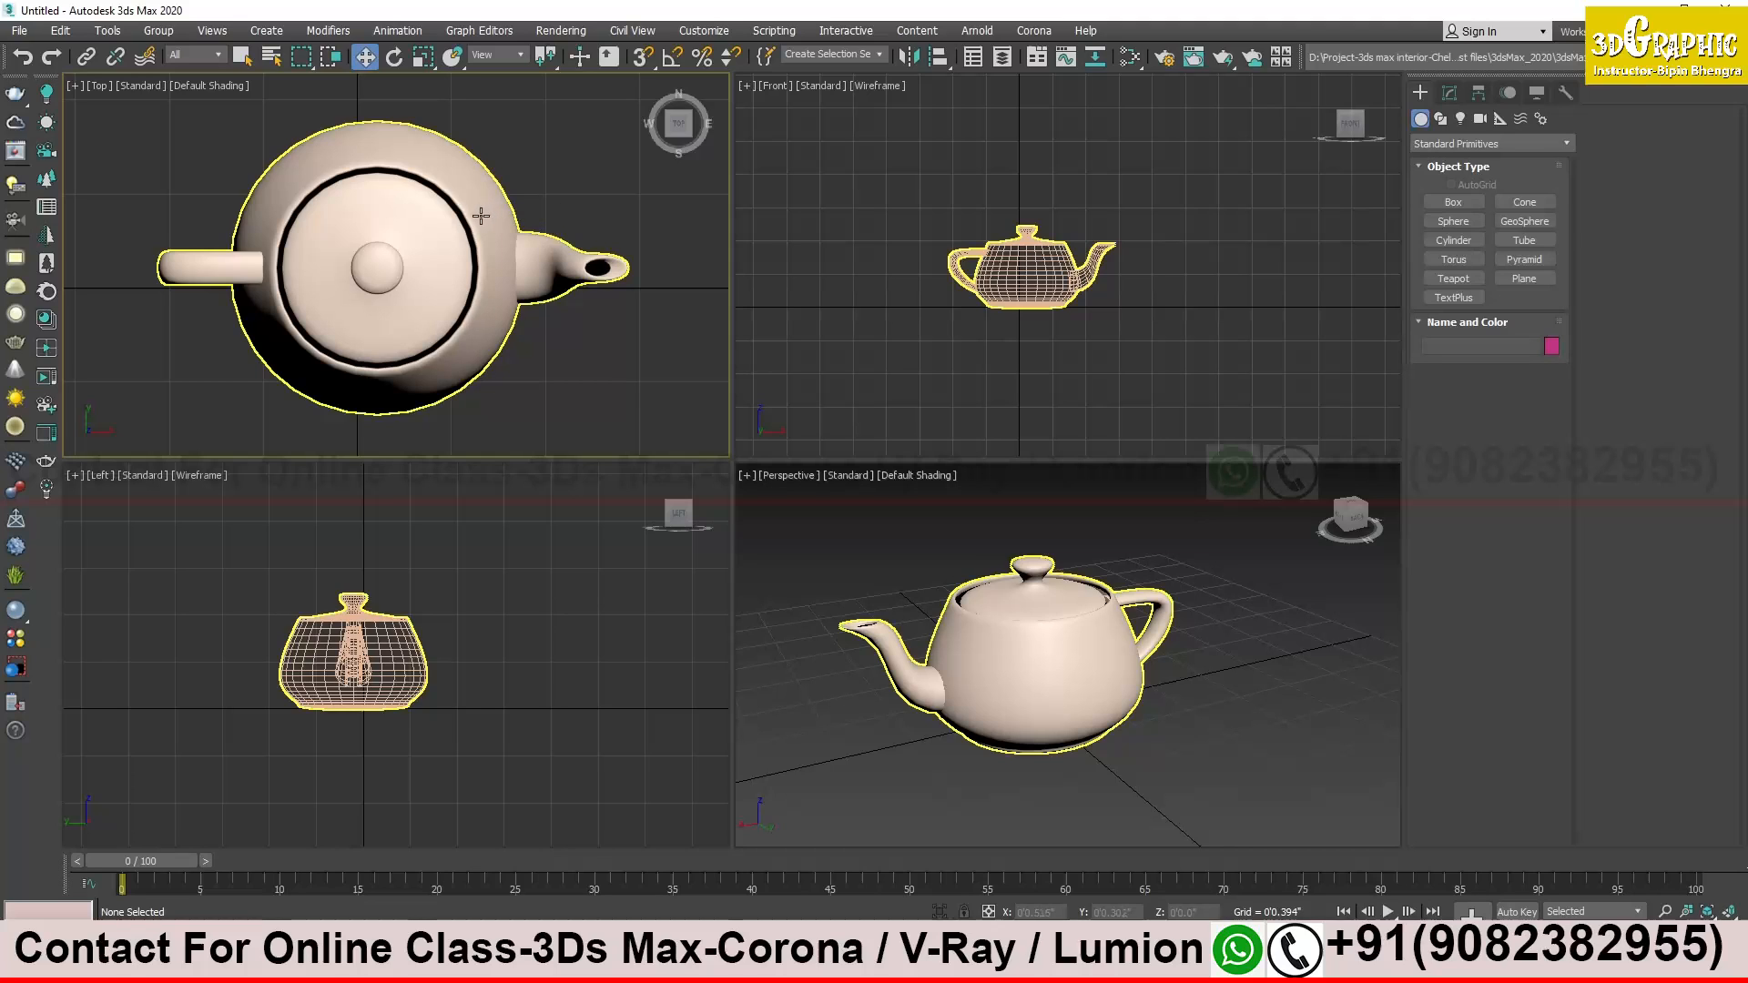
pyautogui.click(151, 85)
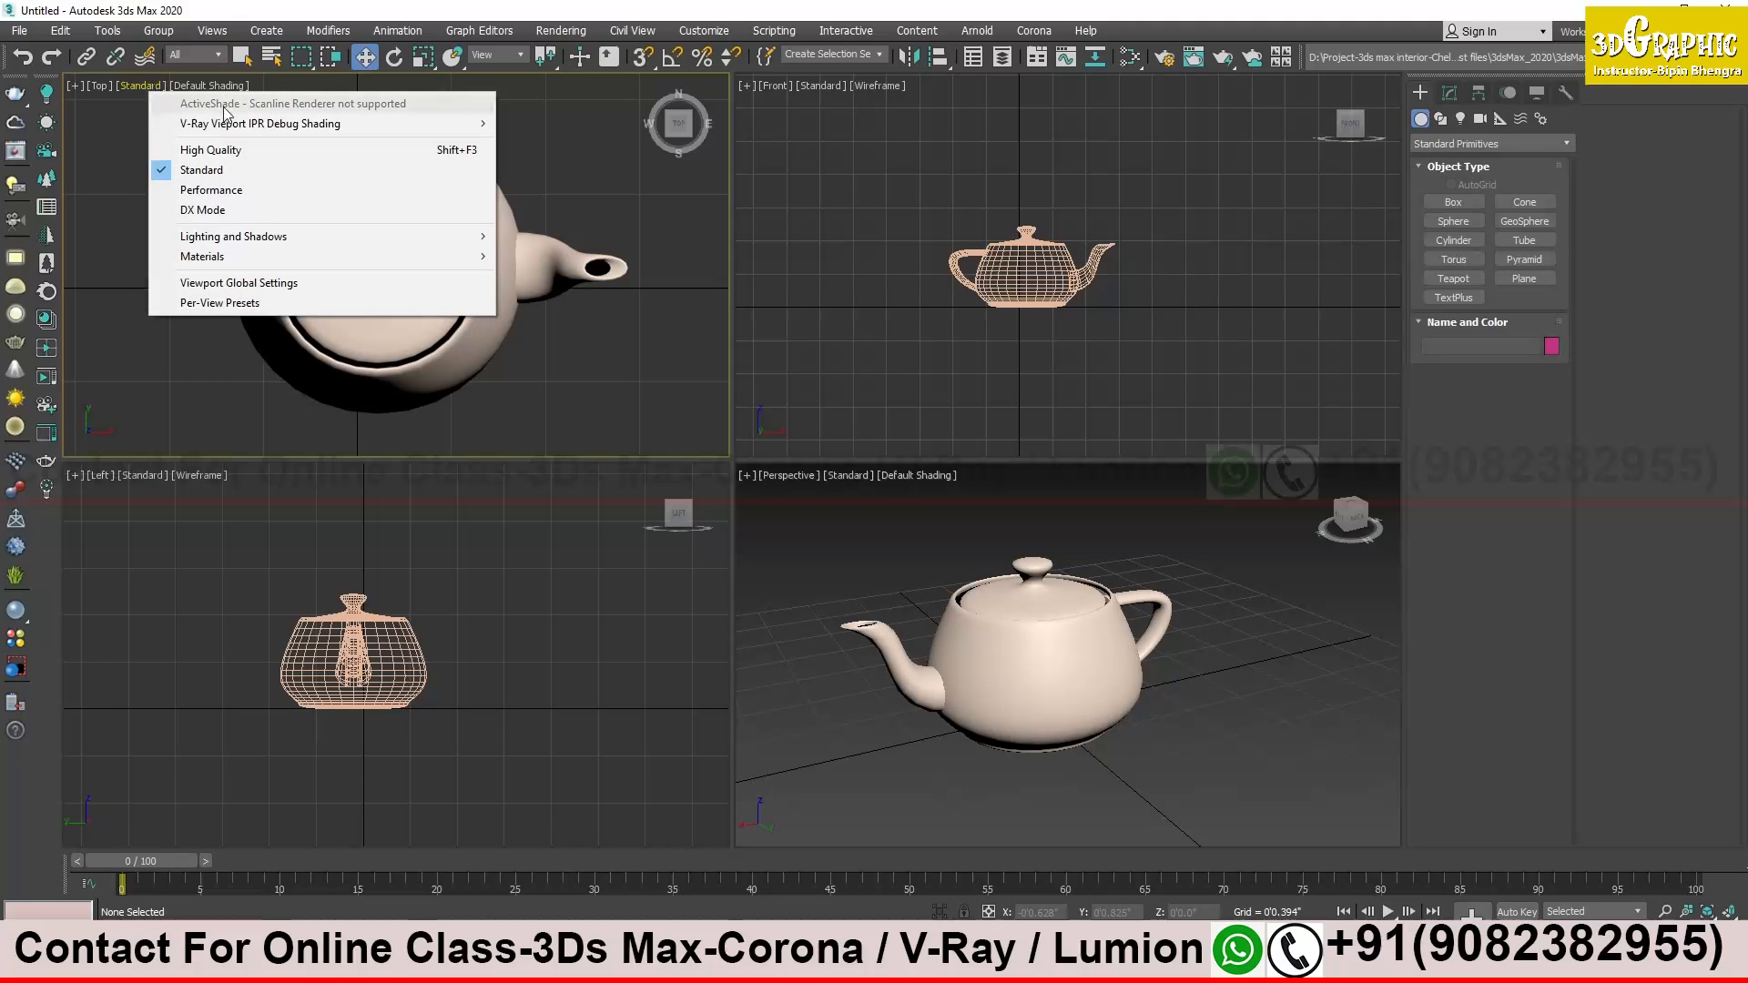
pyautogui.moveTo(392, 240)
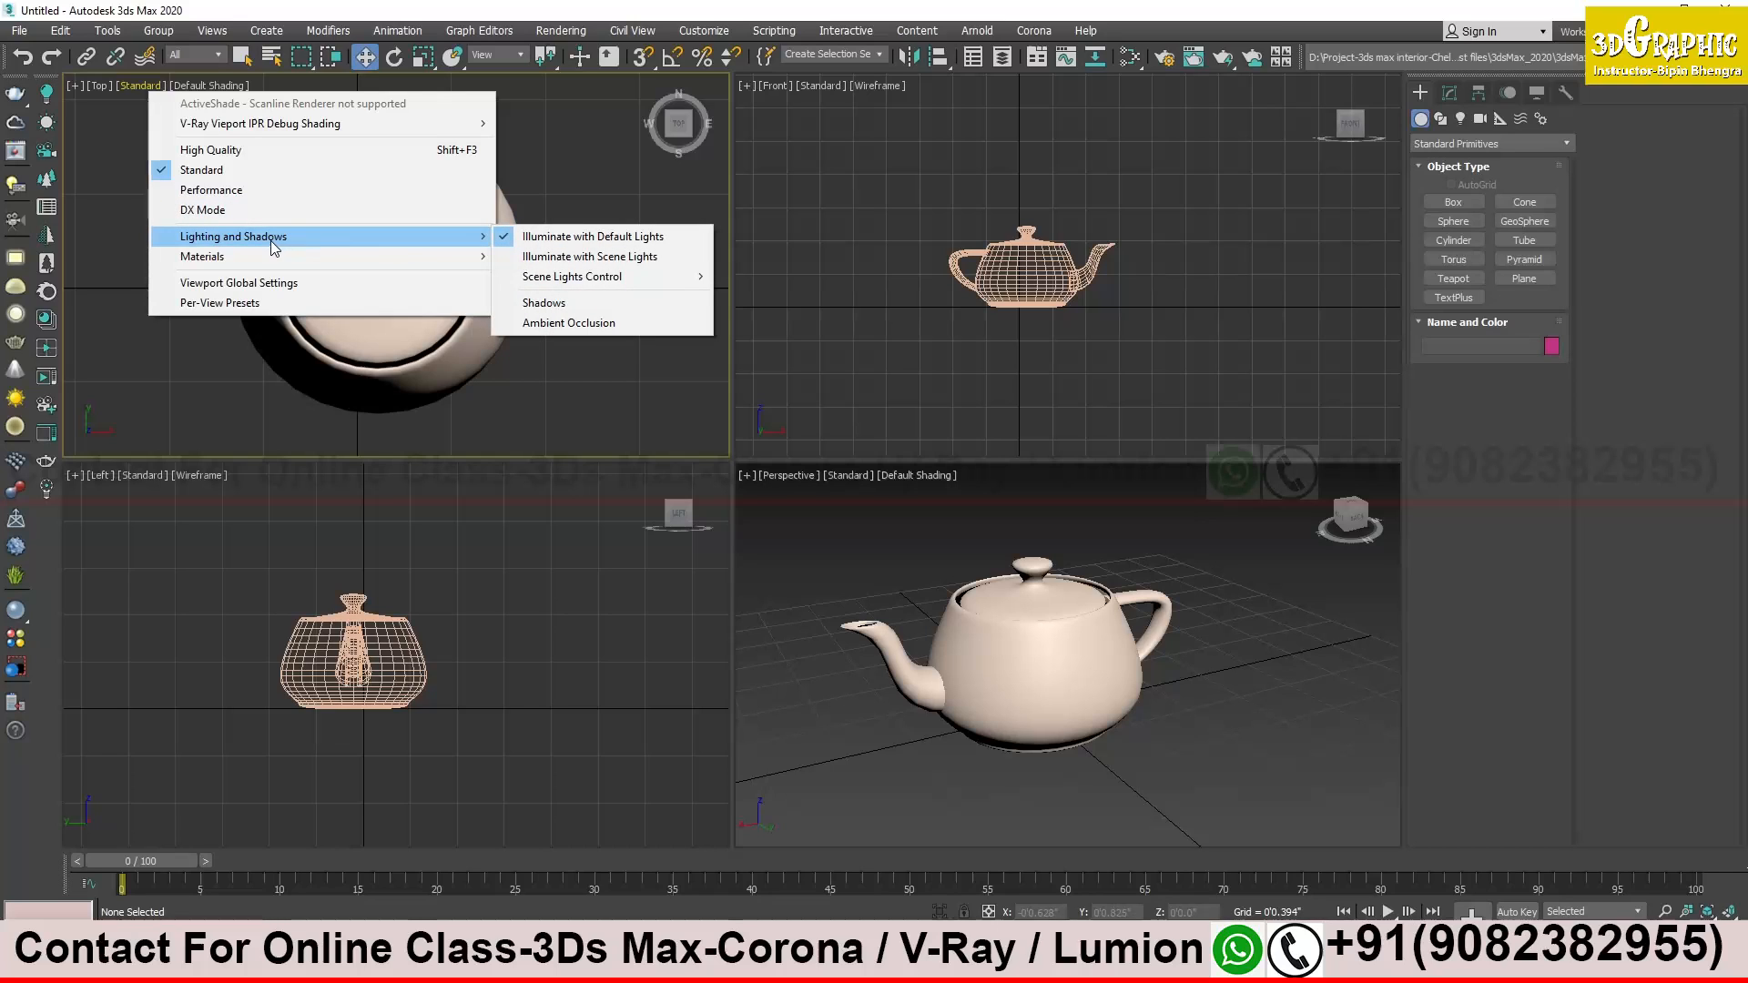
pyautogui.moveTo(246, 258)
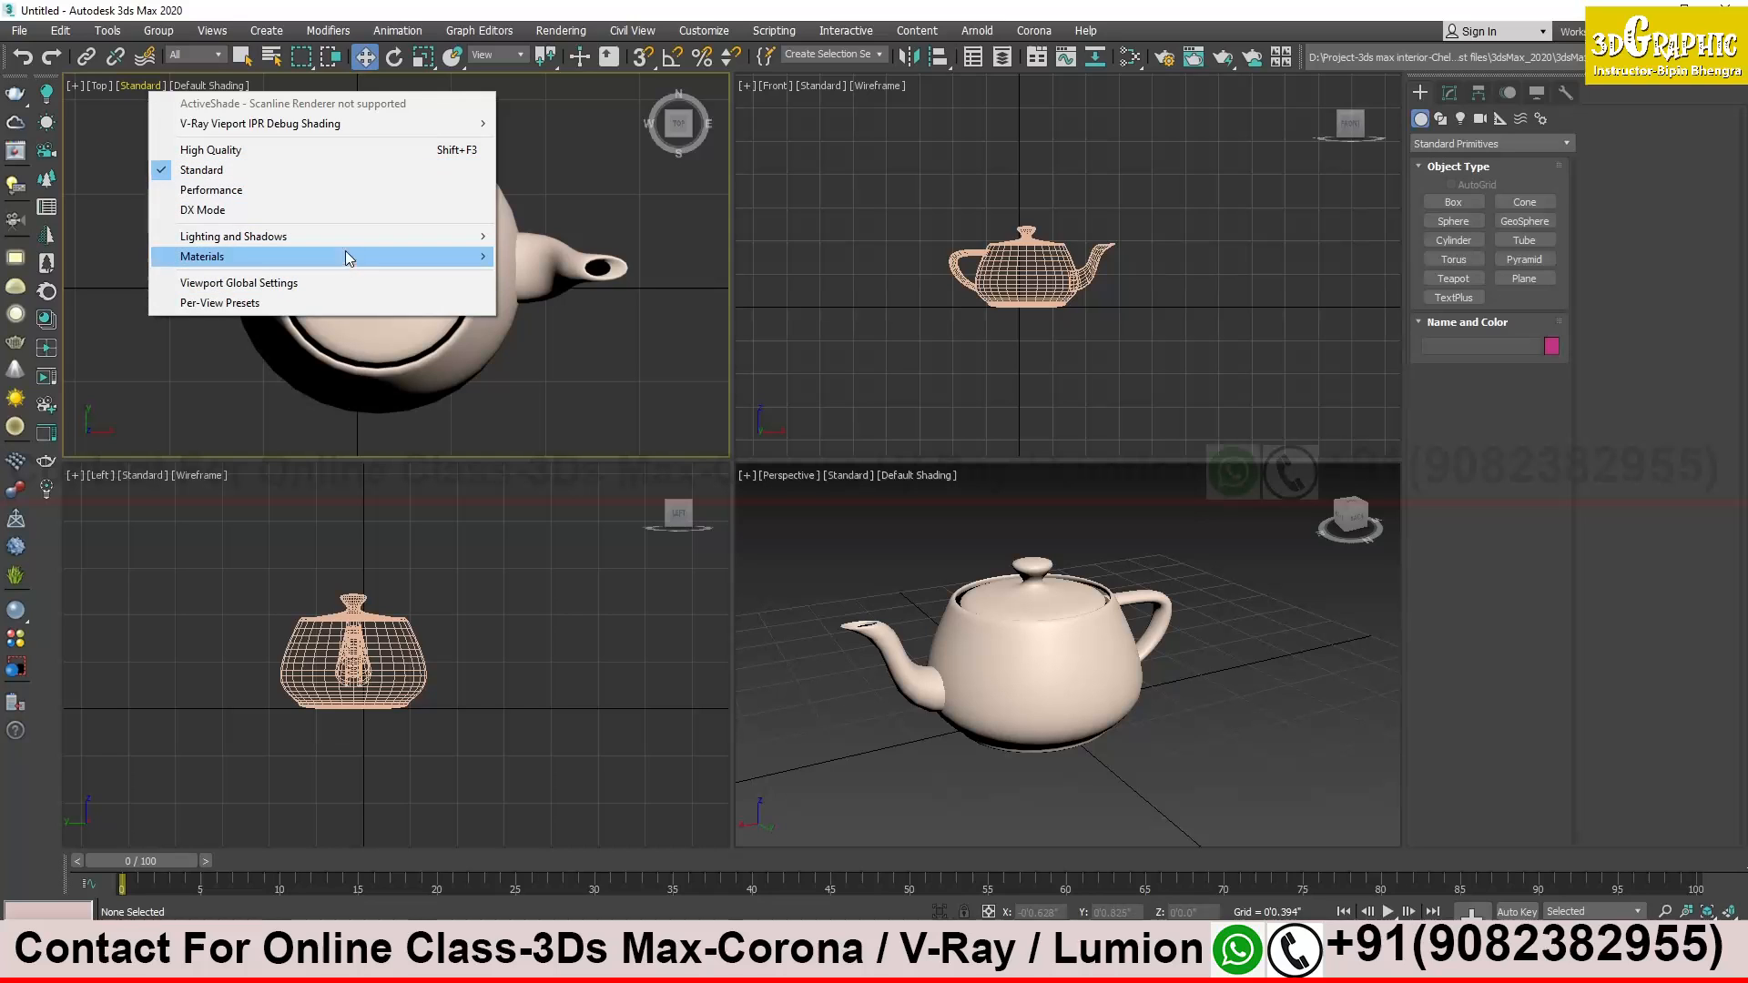
pyautogui.click(221, 168)
pyautogui.moveTo(426, 209)
pyautogui.mouseDown(button='middle')
pyautogui.moveTo(369, 191)
pyautogui.moveTo(389, 200)
pyautogui.mouseUp(button='middle')
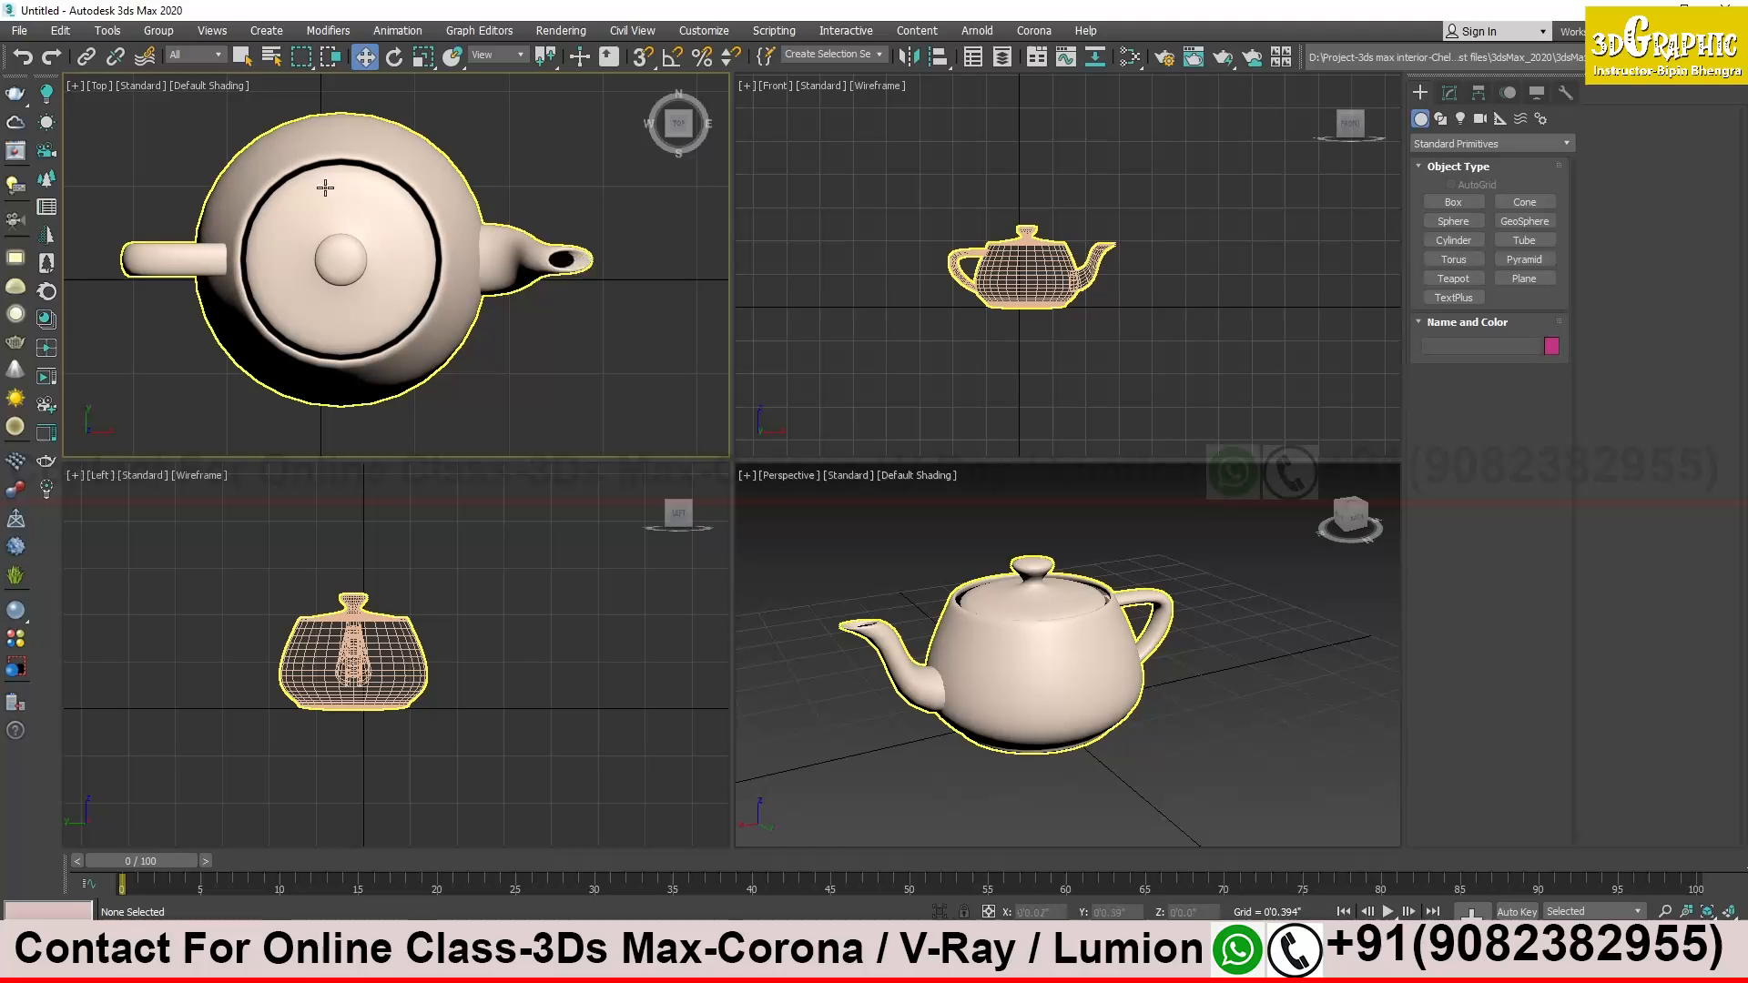
# Try Bounding Box and Clay shading on the teapot in the Top viewport, and restore Default Shading
pyautogui.click(197, 87)
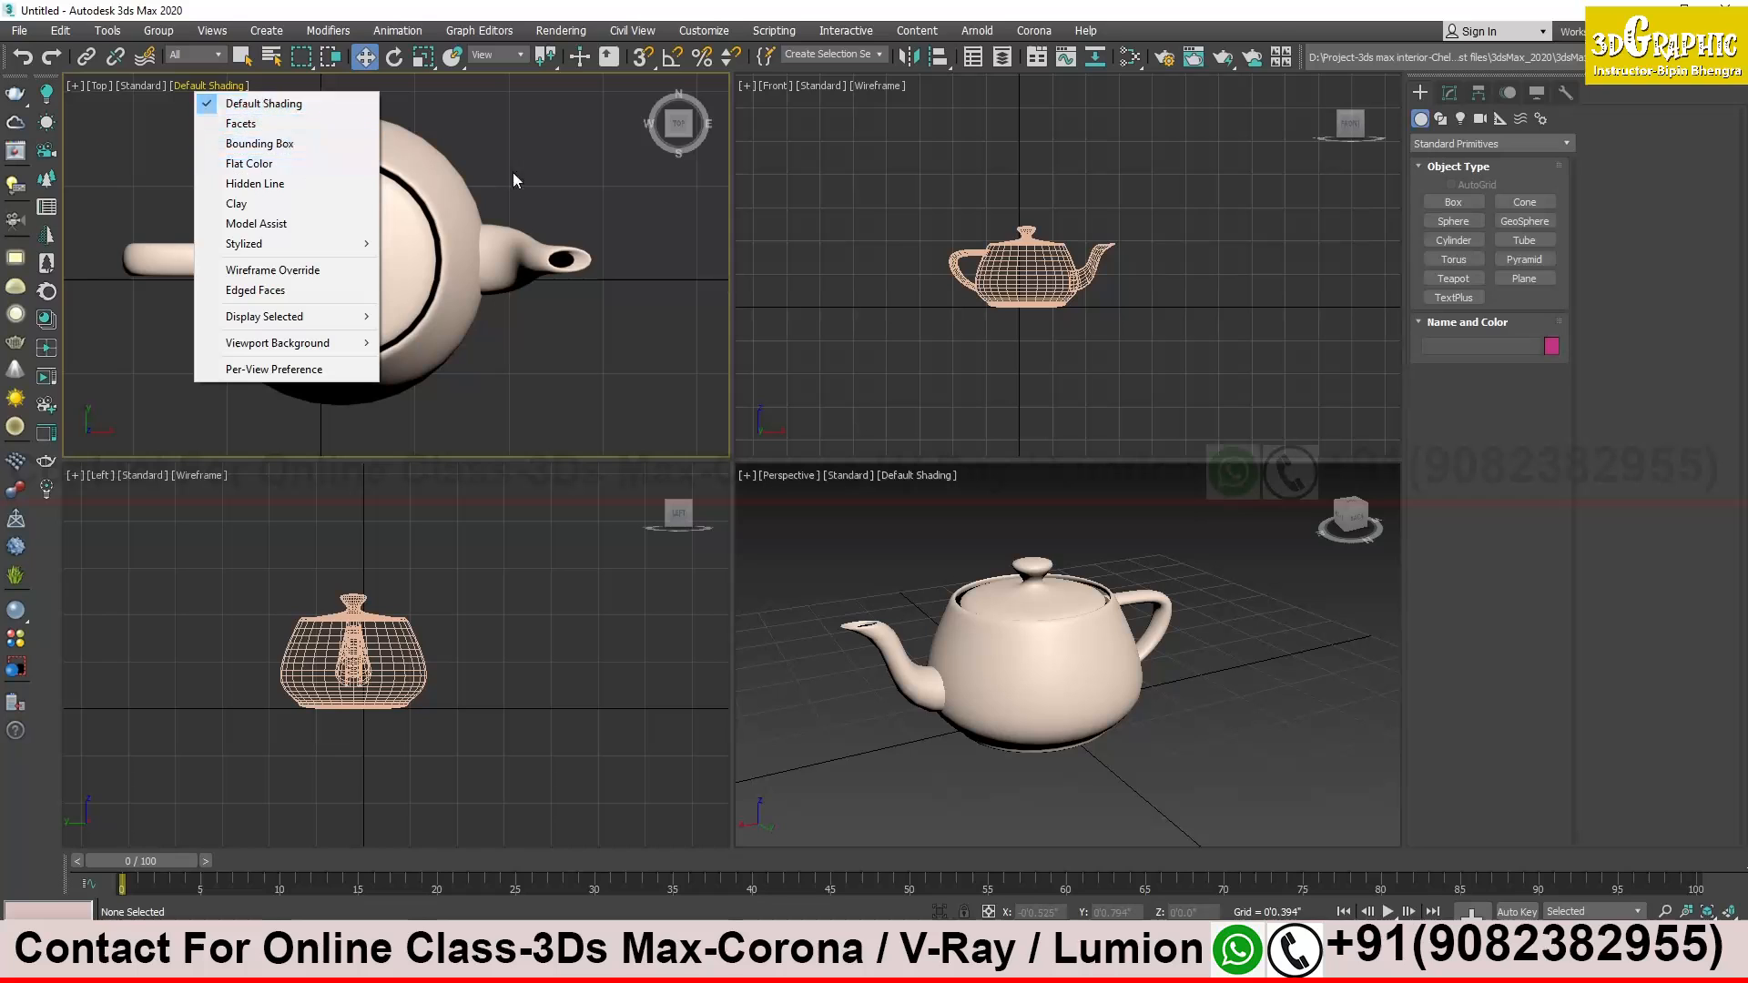
pyautogui.click(273, 144)
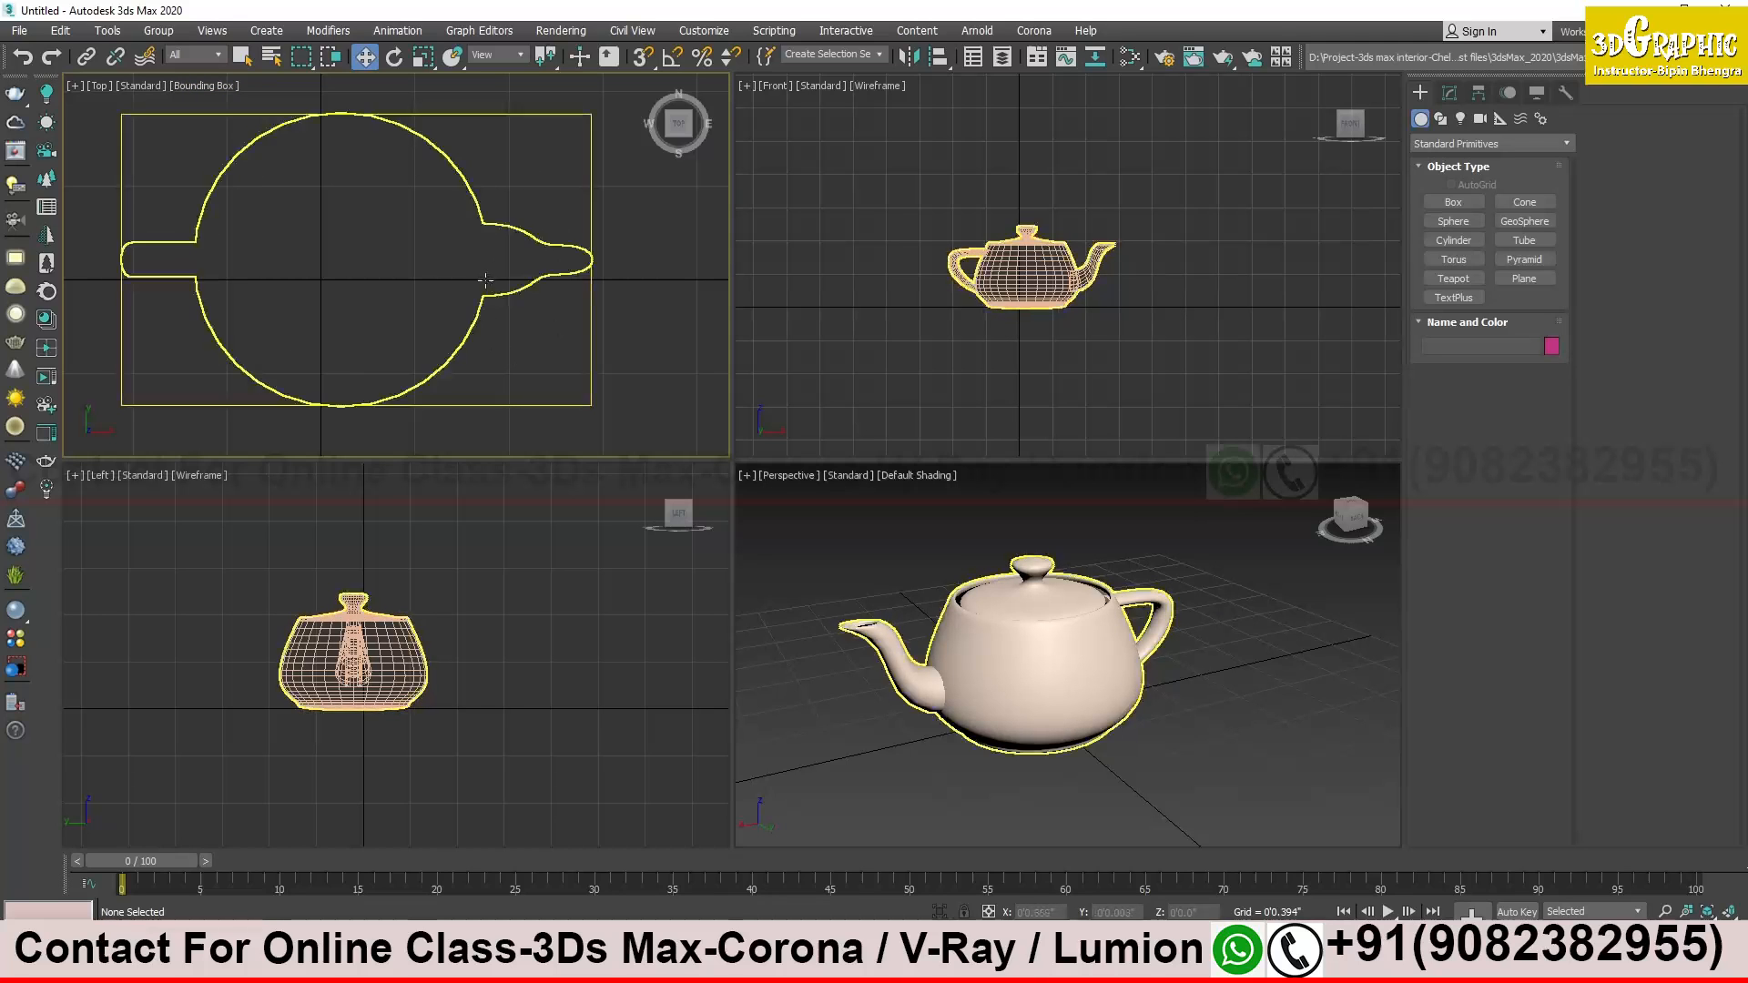
pyautogui.click(207, 87)
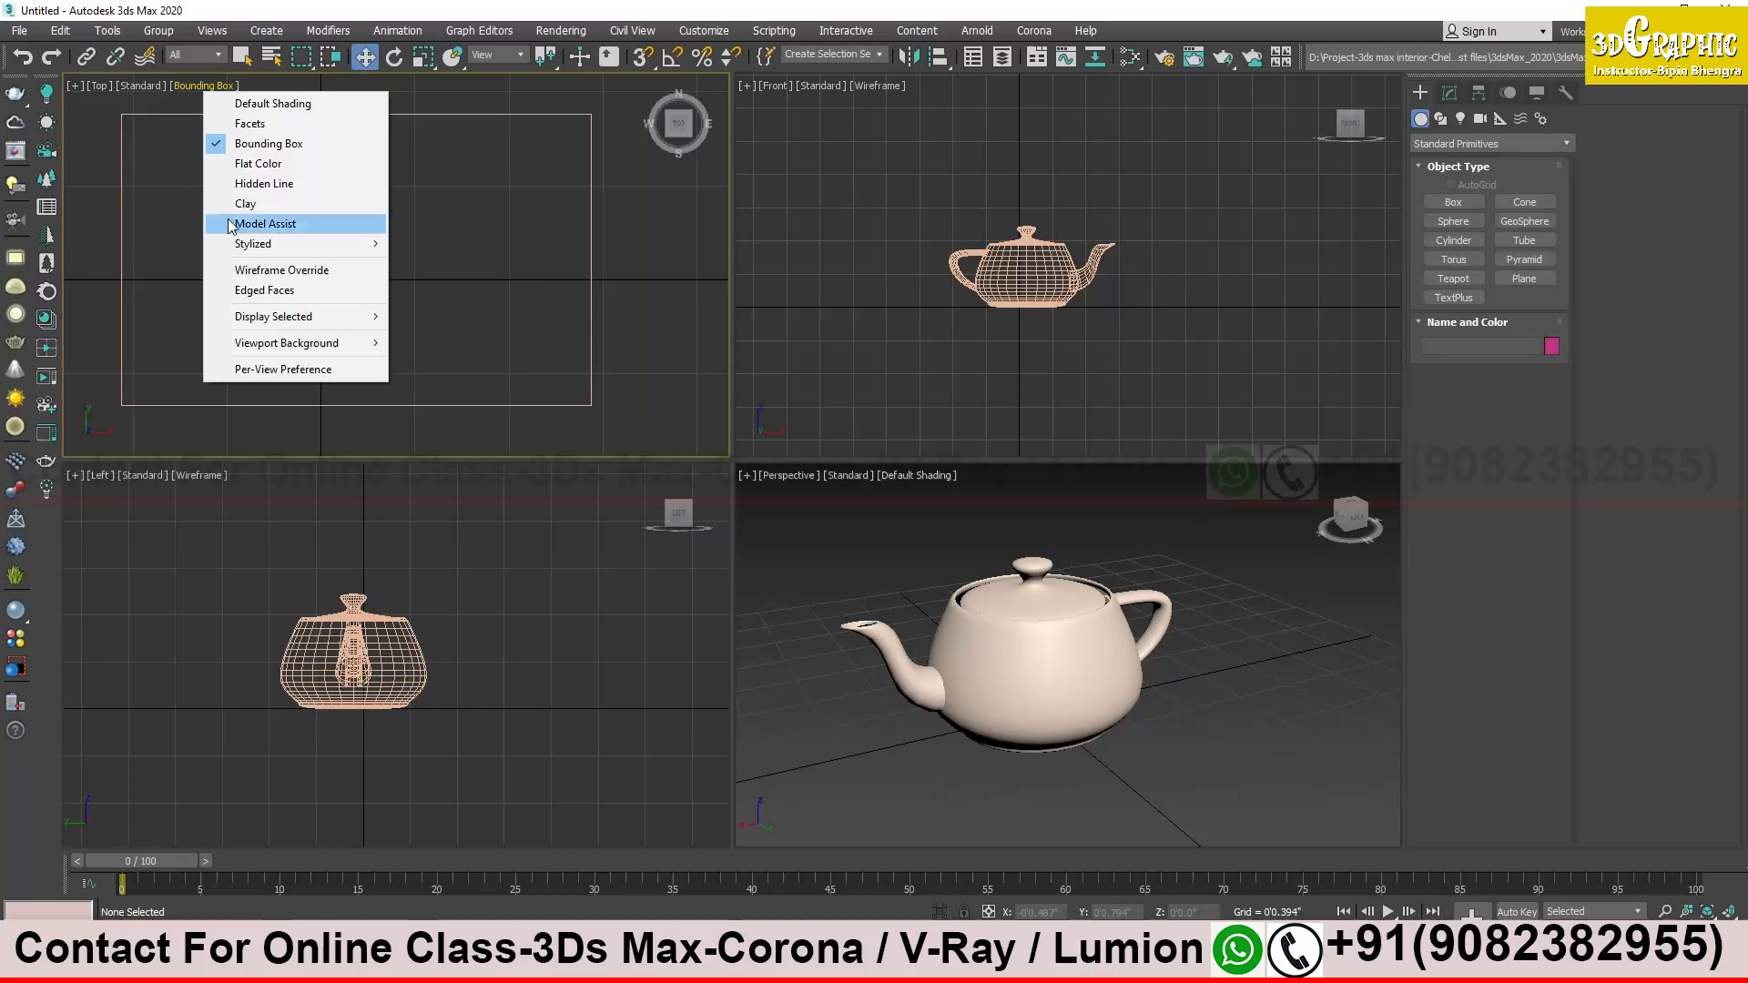
pyautogui.click(278, 201)
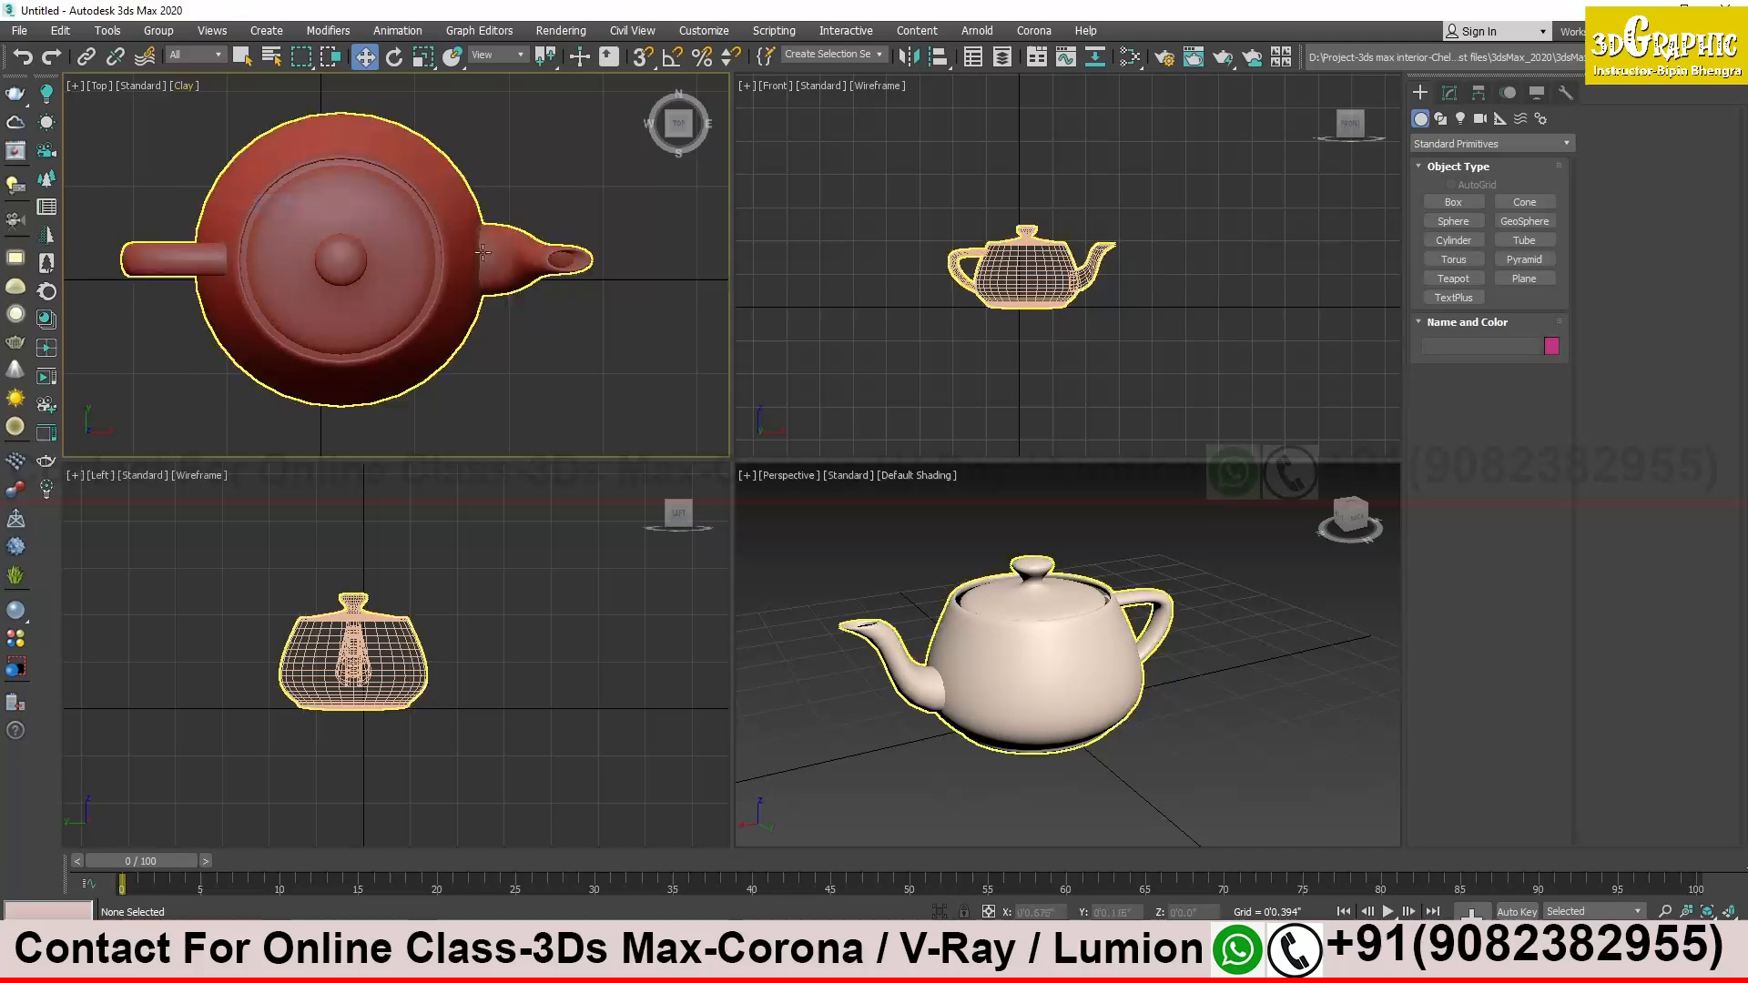
pyautogui.click(182, 85)
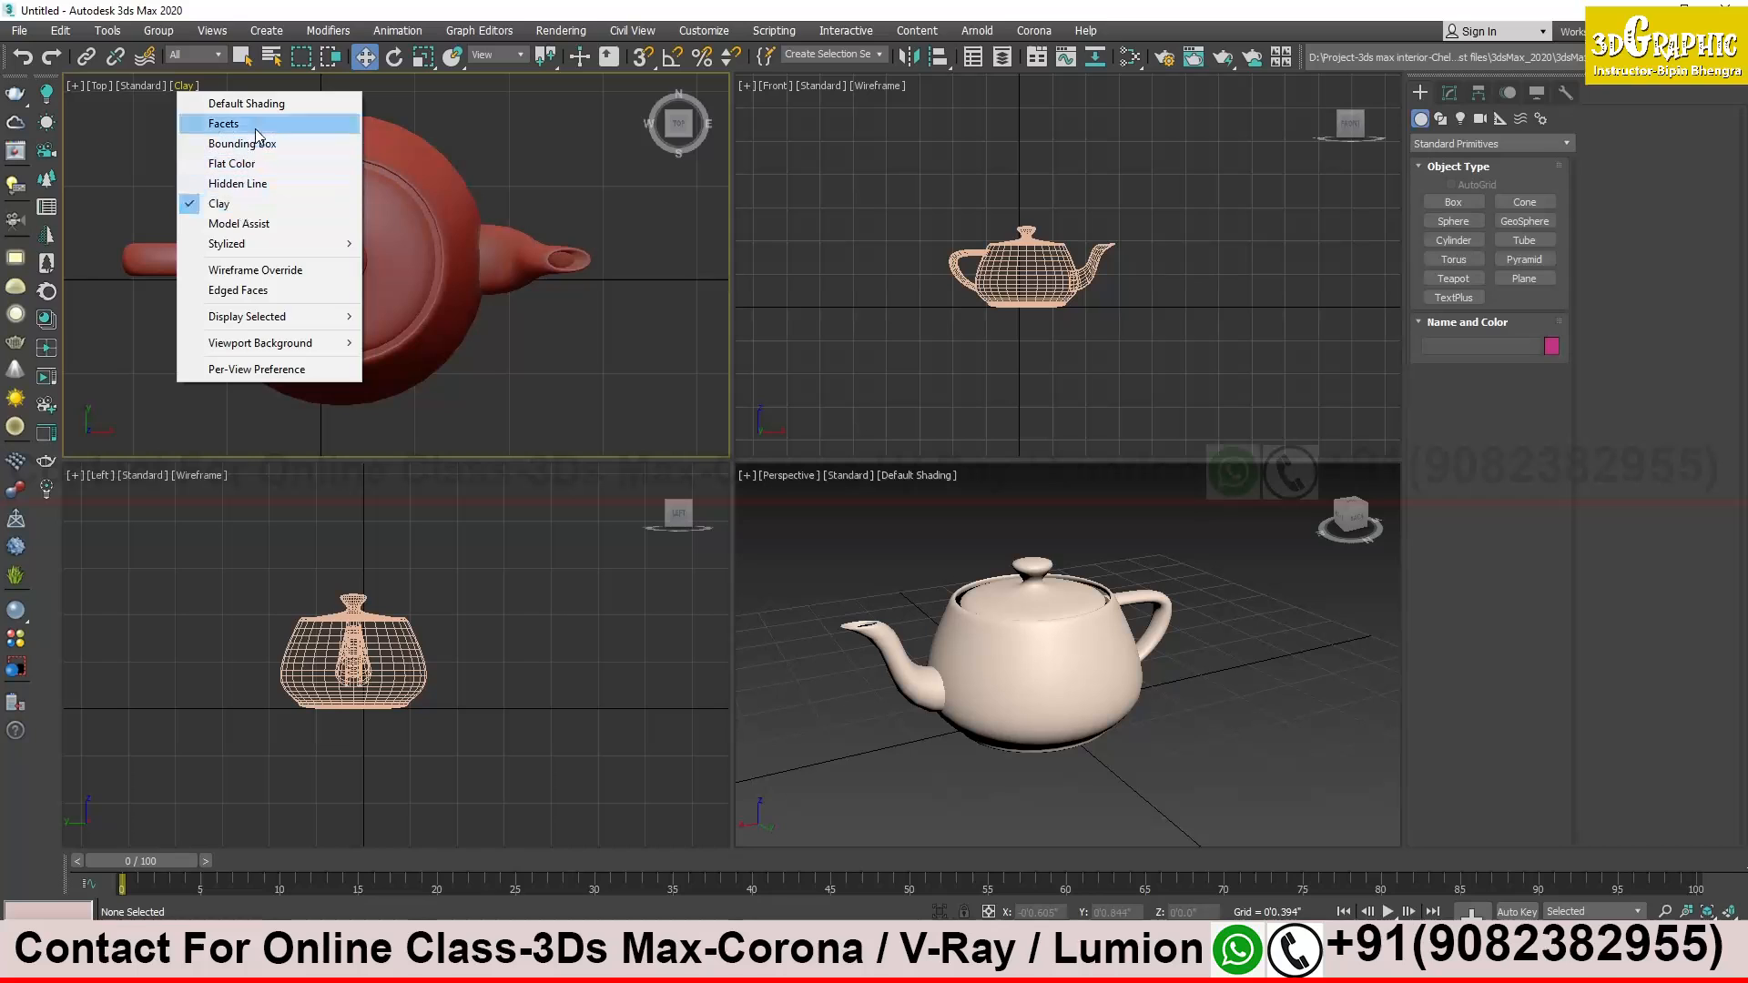
pyautogui.click(244, 102)
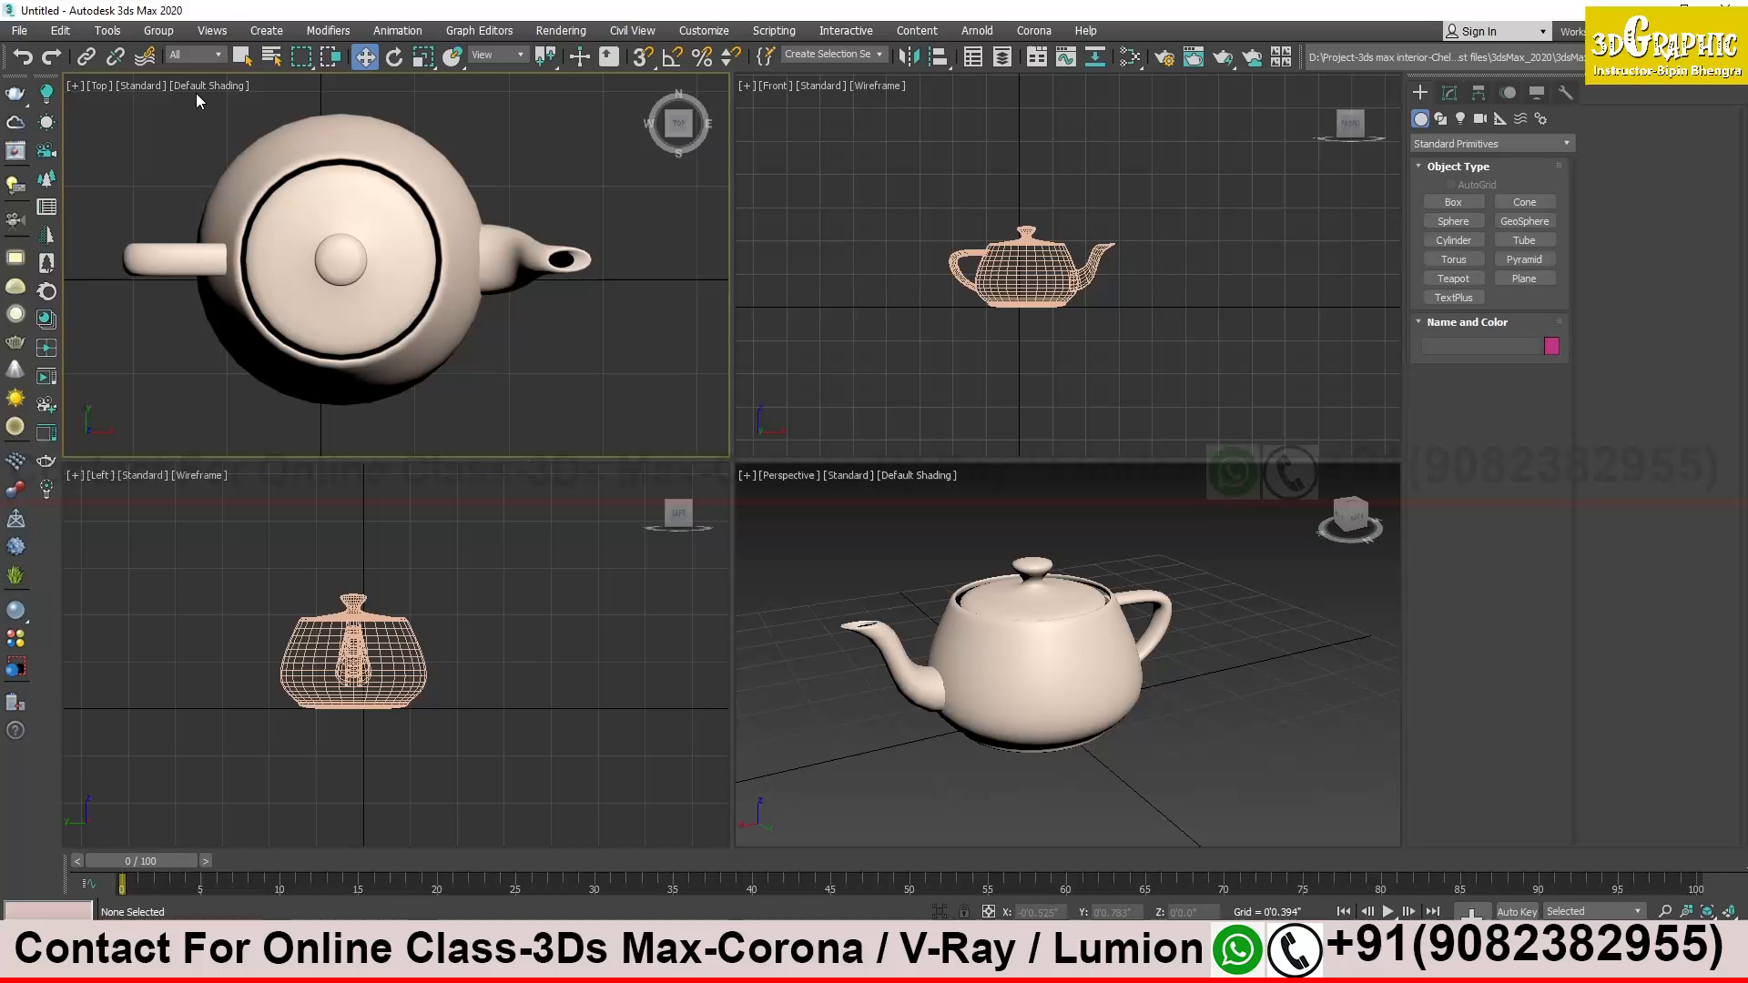
pyautogui.click(241, 184)
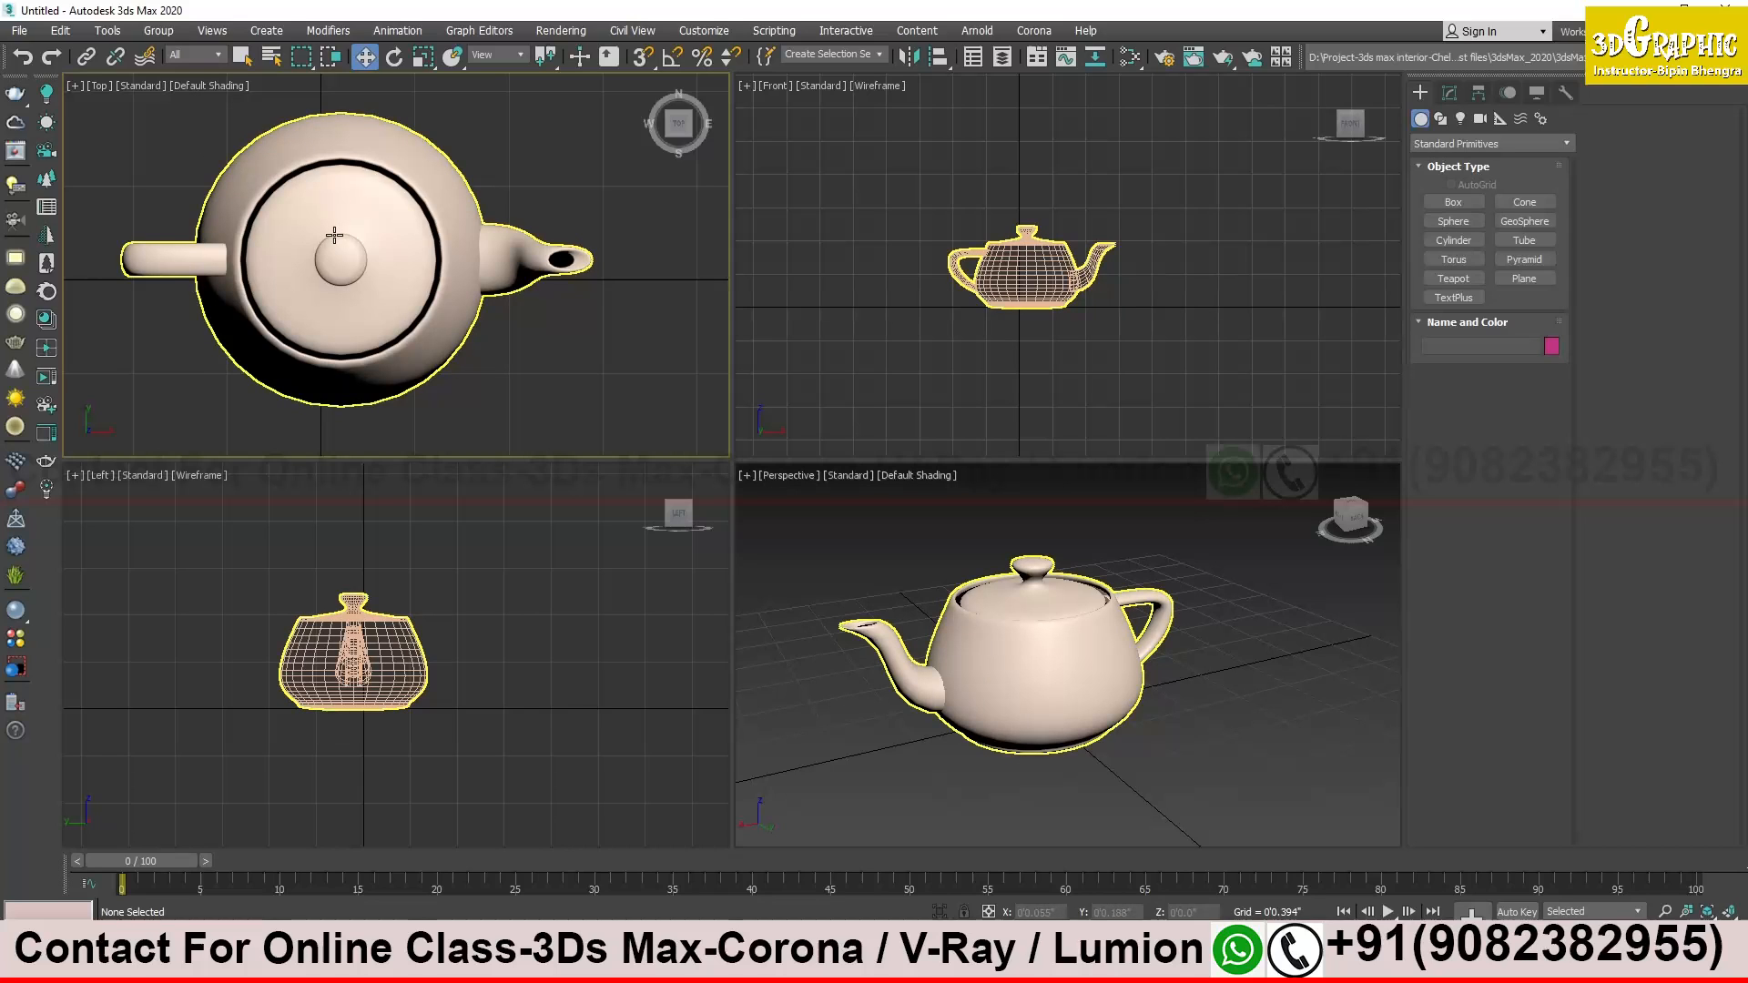
pyautogui.moveTo(326, 232); pyautogui.dragTo(326, 242, button='middle')
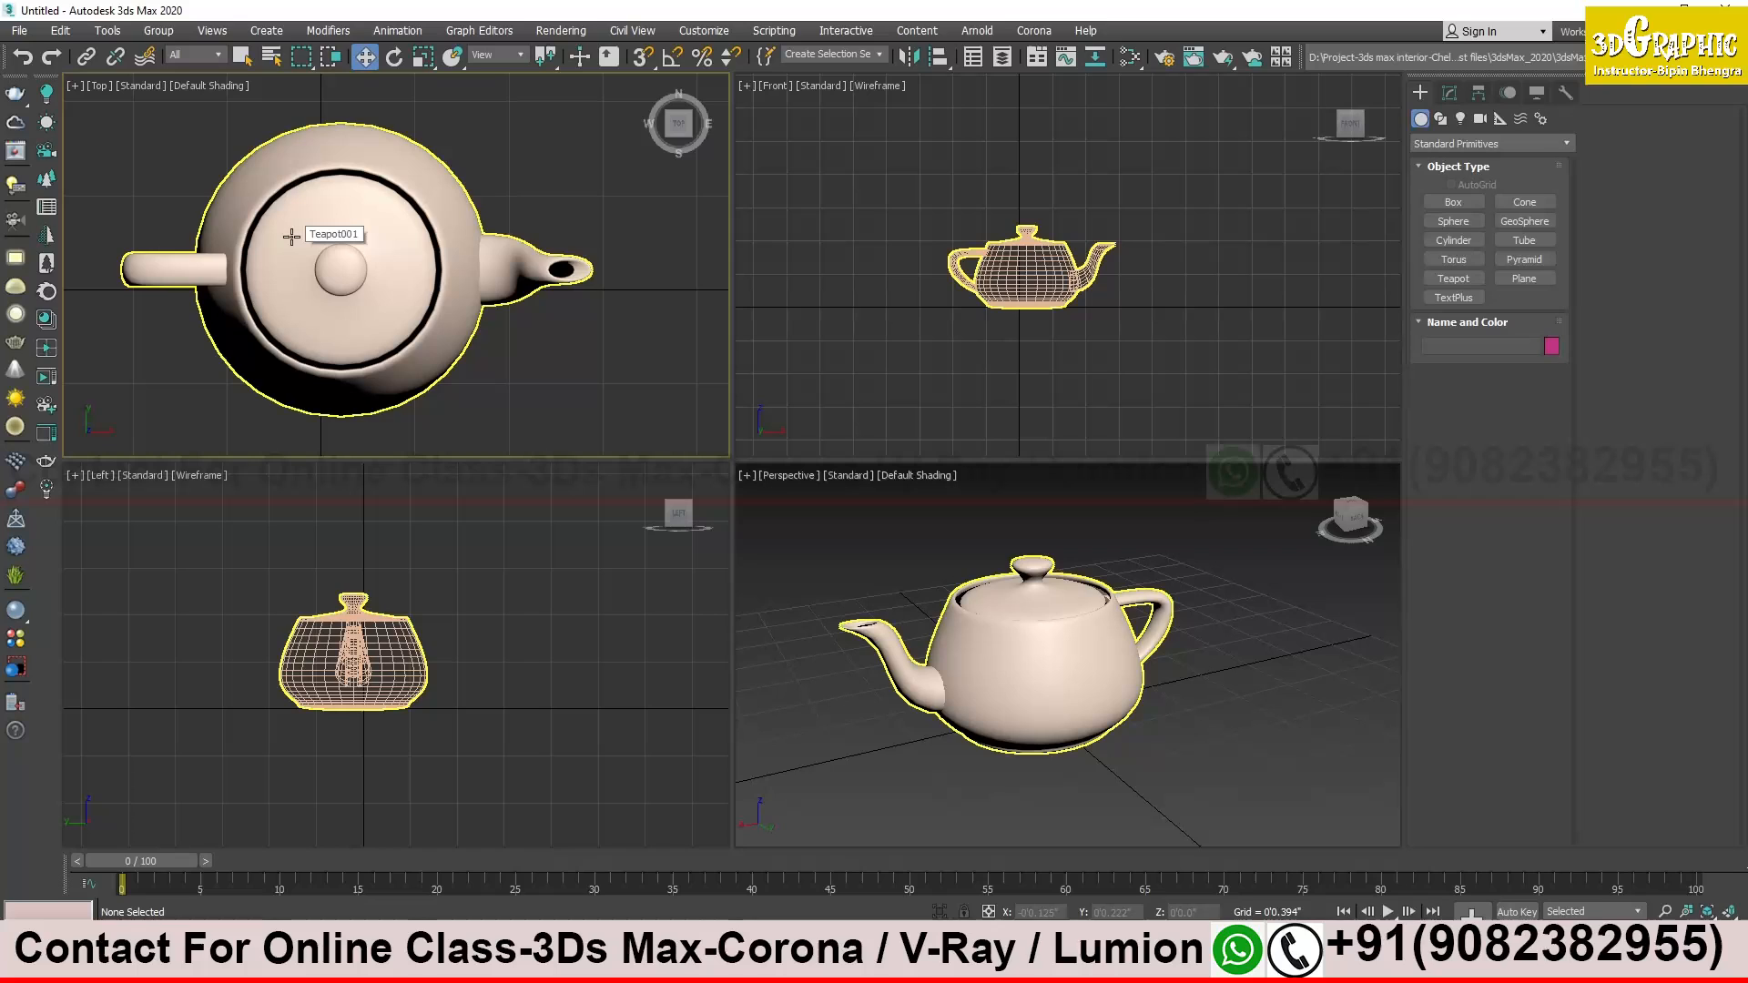
pyautogui.click(113, 107)
pyautogui.click(144, 89)
pyautogui.click(211, 86)
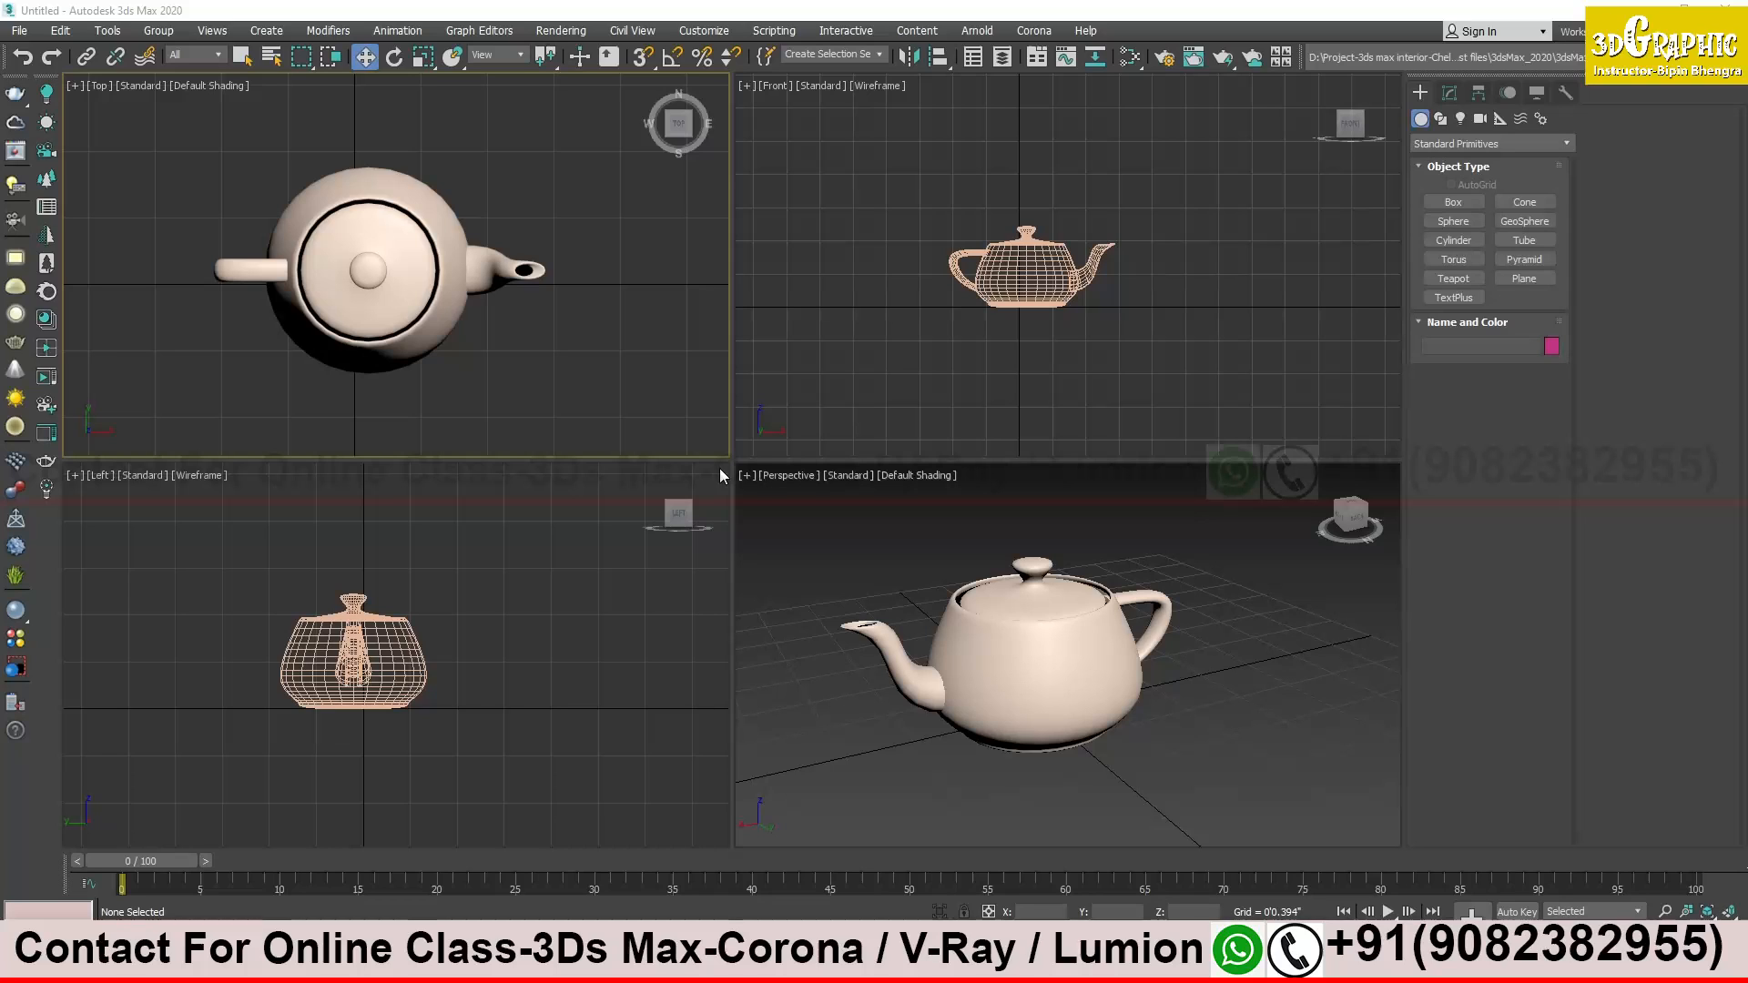
pyautogui.click(58, 32)
pyautogui.moveTo(150, 34)
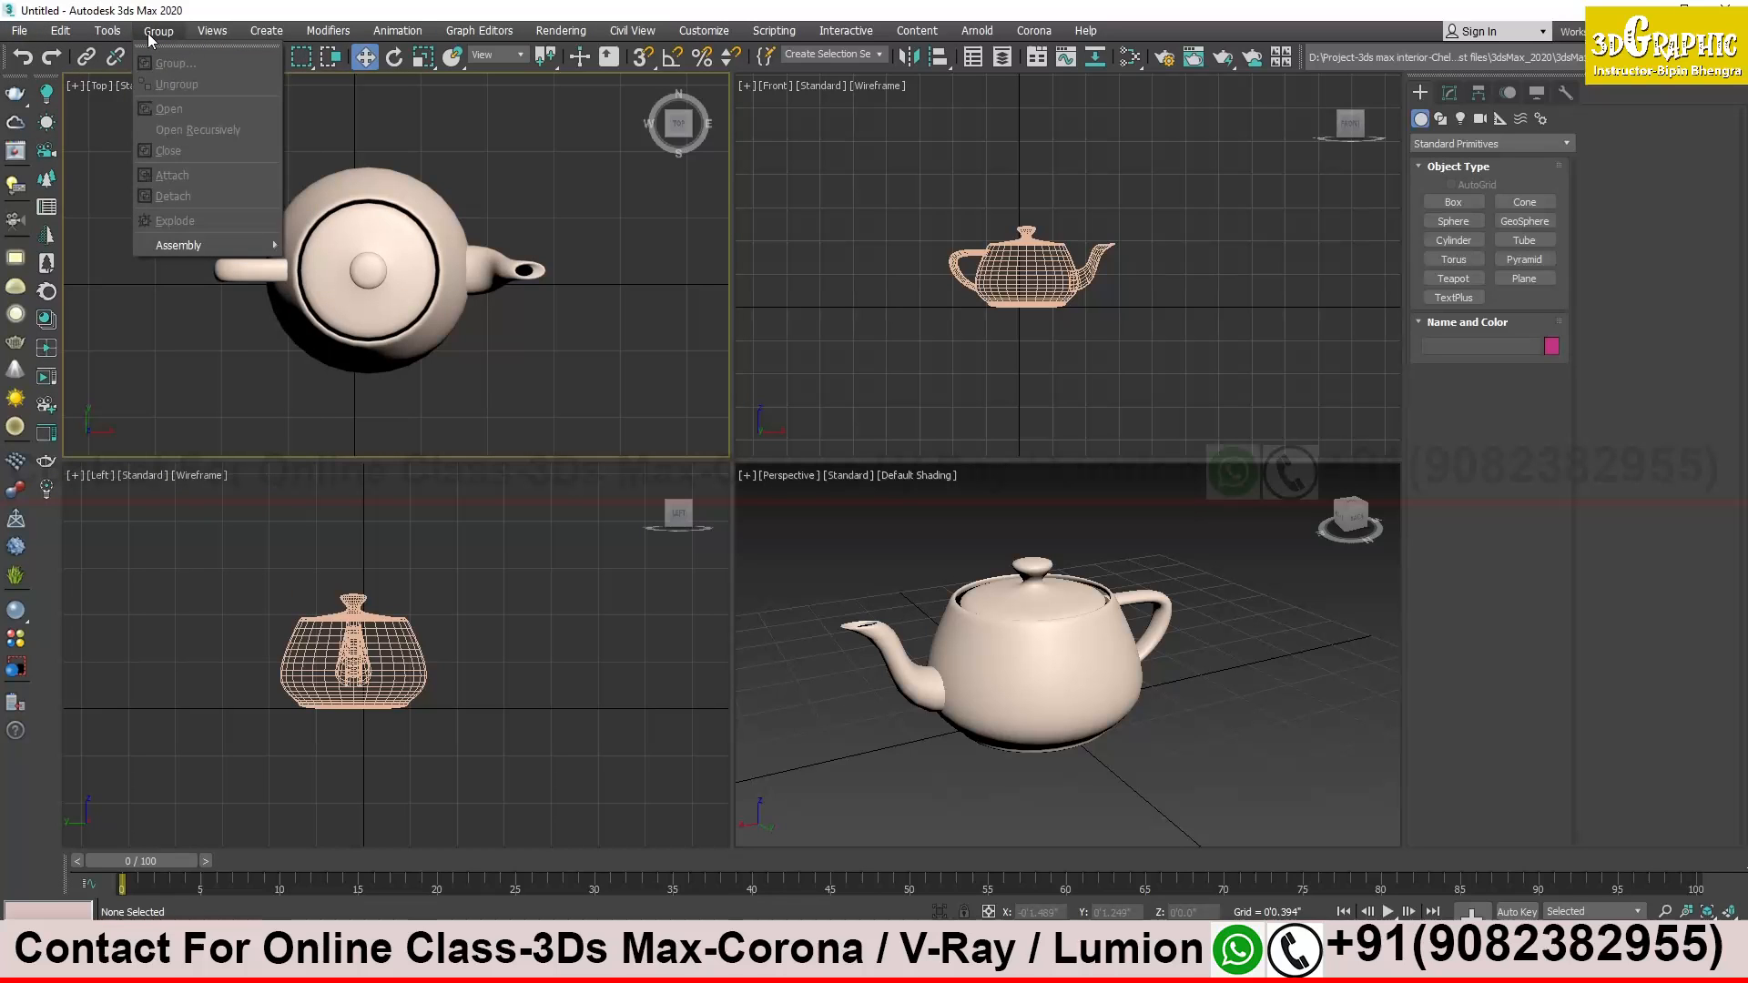
pyautogui.click(205, 34)
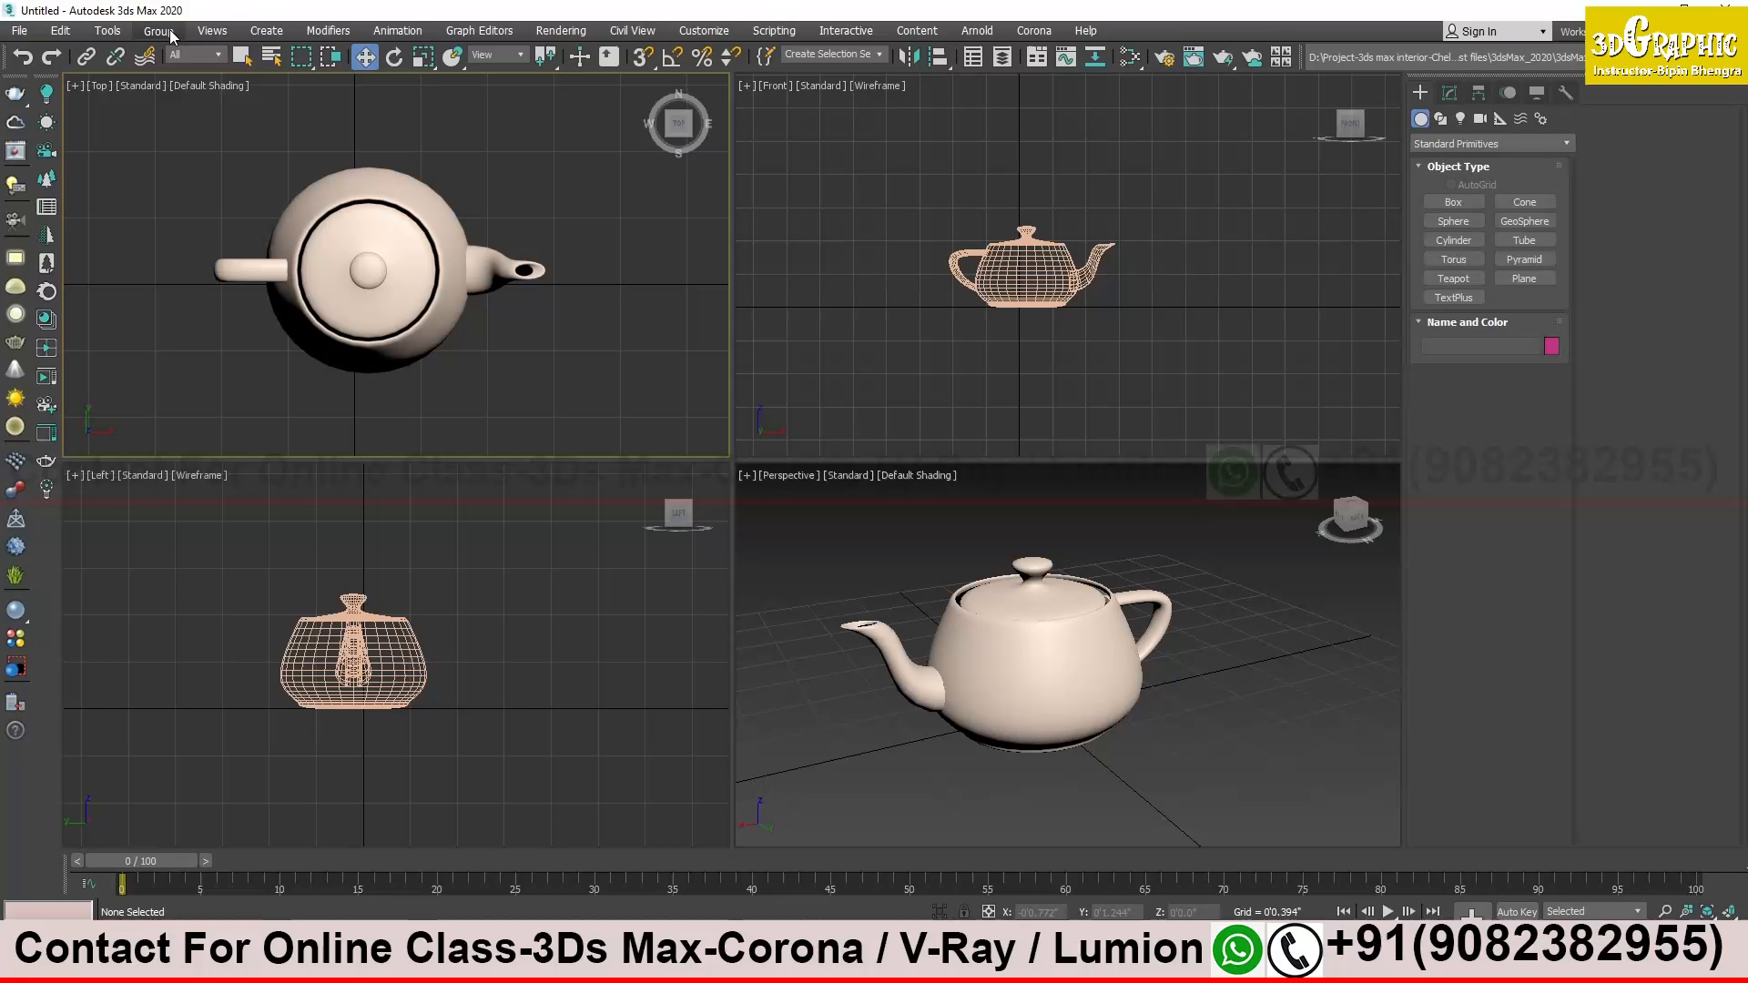
pyautogui.click(21, 35)
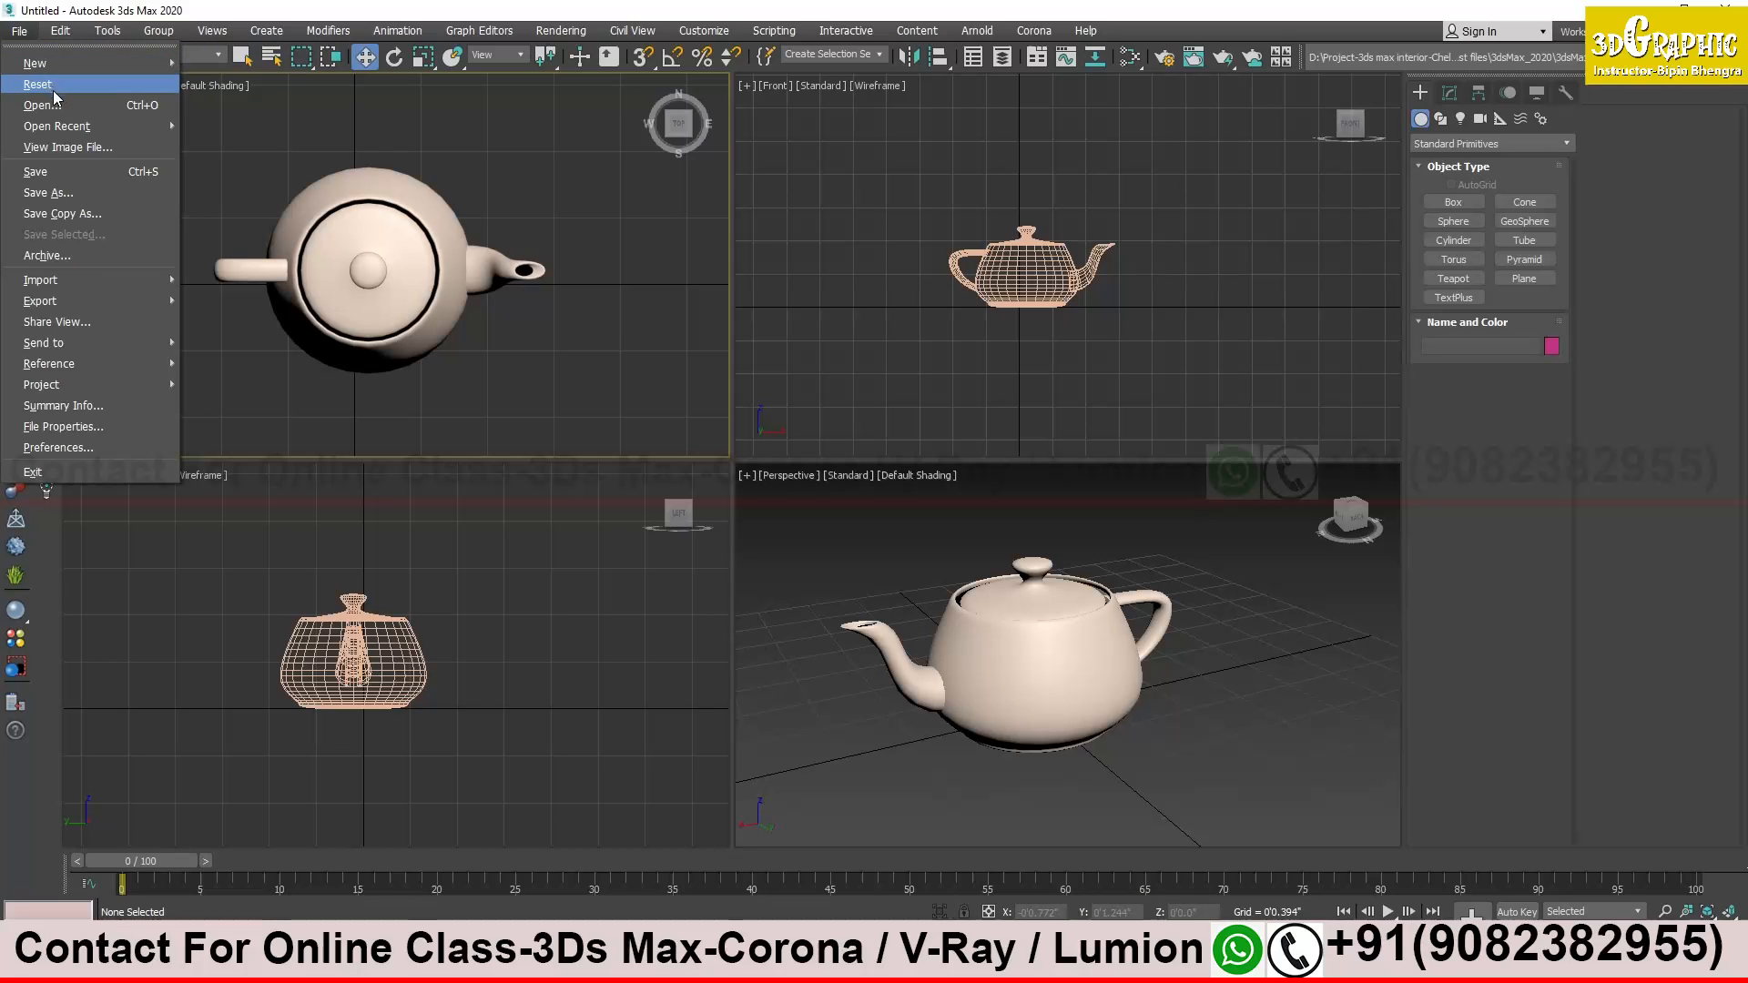
pyautogui.moveTo(79, 134)
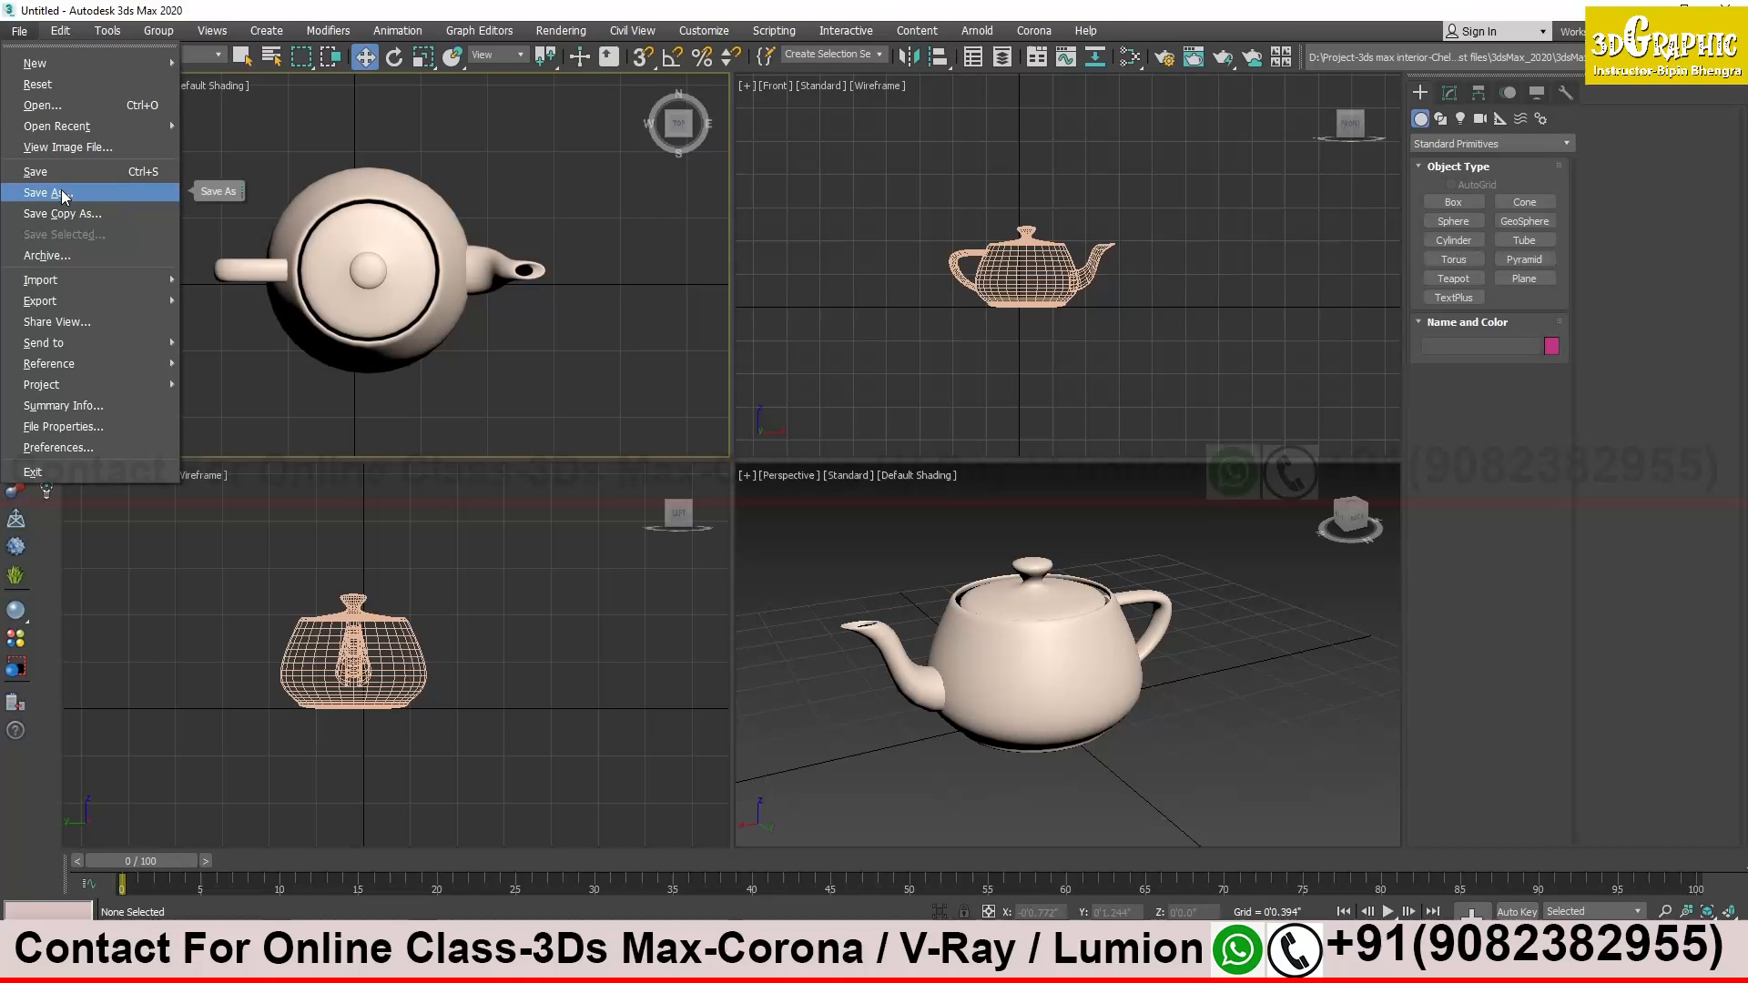
pyautogui.click(233, 128)
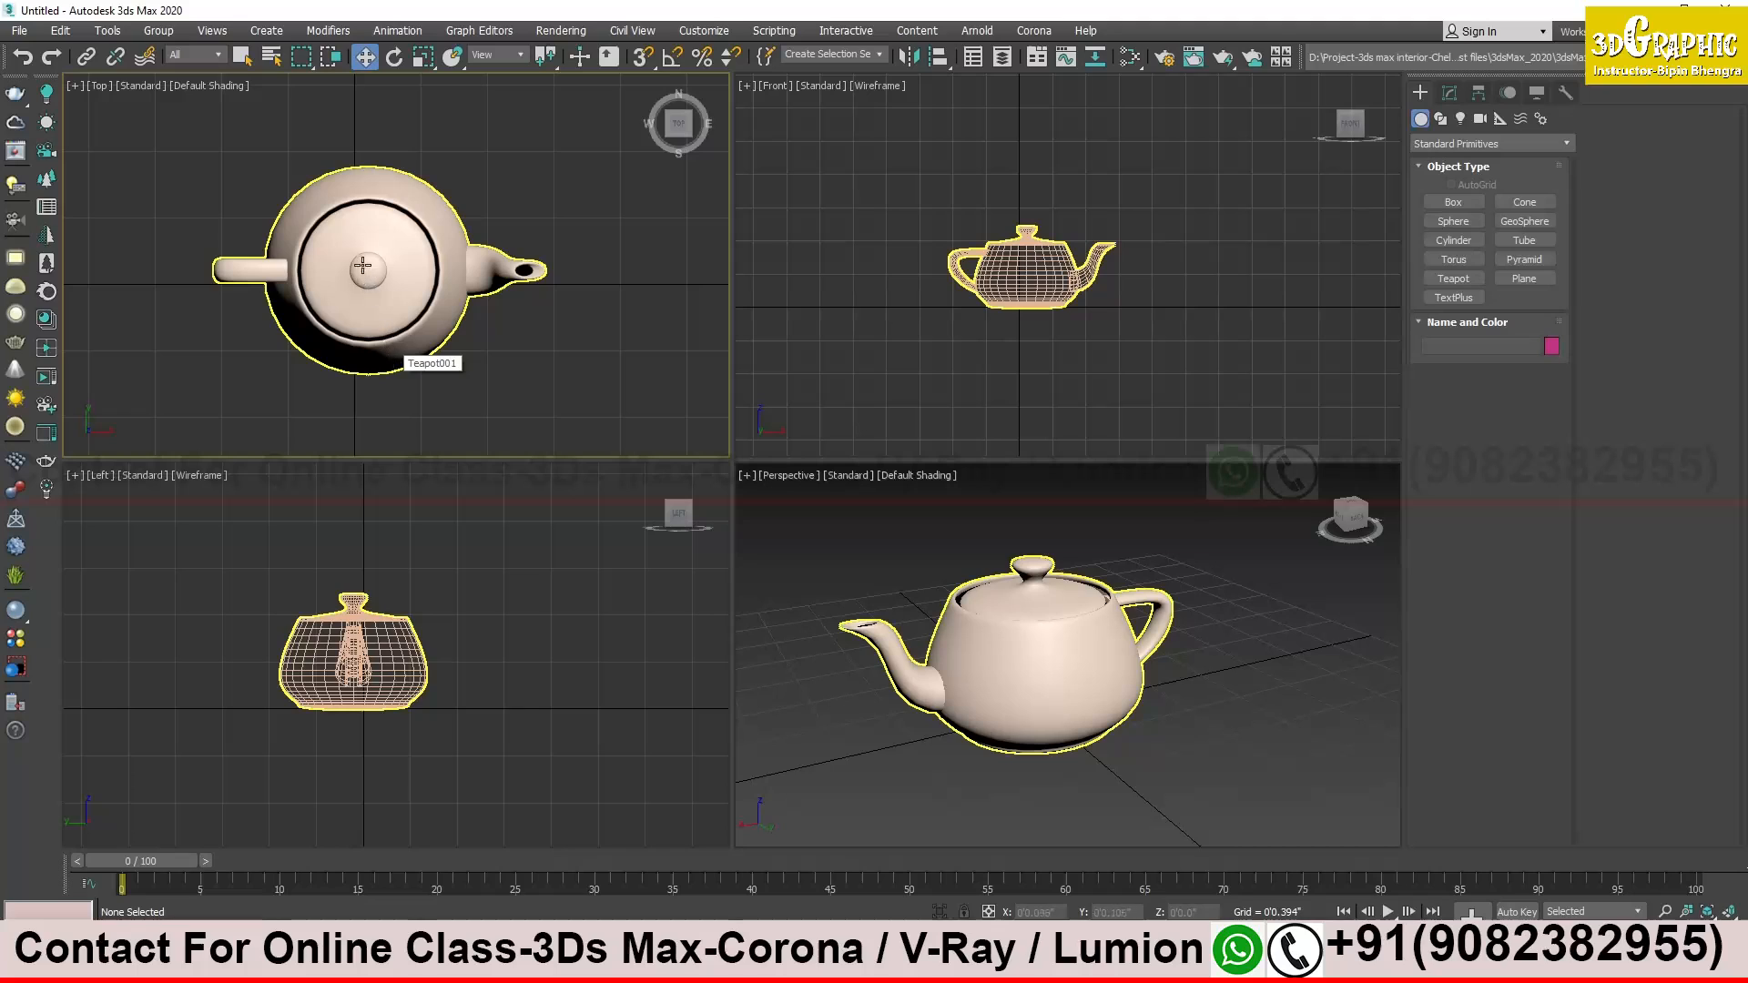
# Start saving the scene, and switch to File Explorer to open the Sri Lanka student's 3ds max int adv folder in students details
pyautogui.click(22, 33)
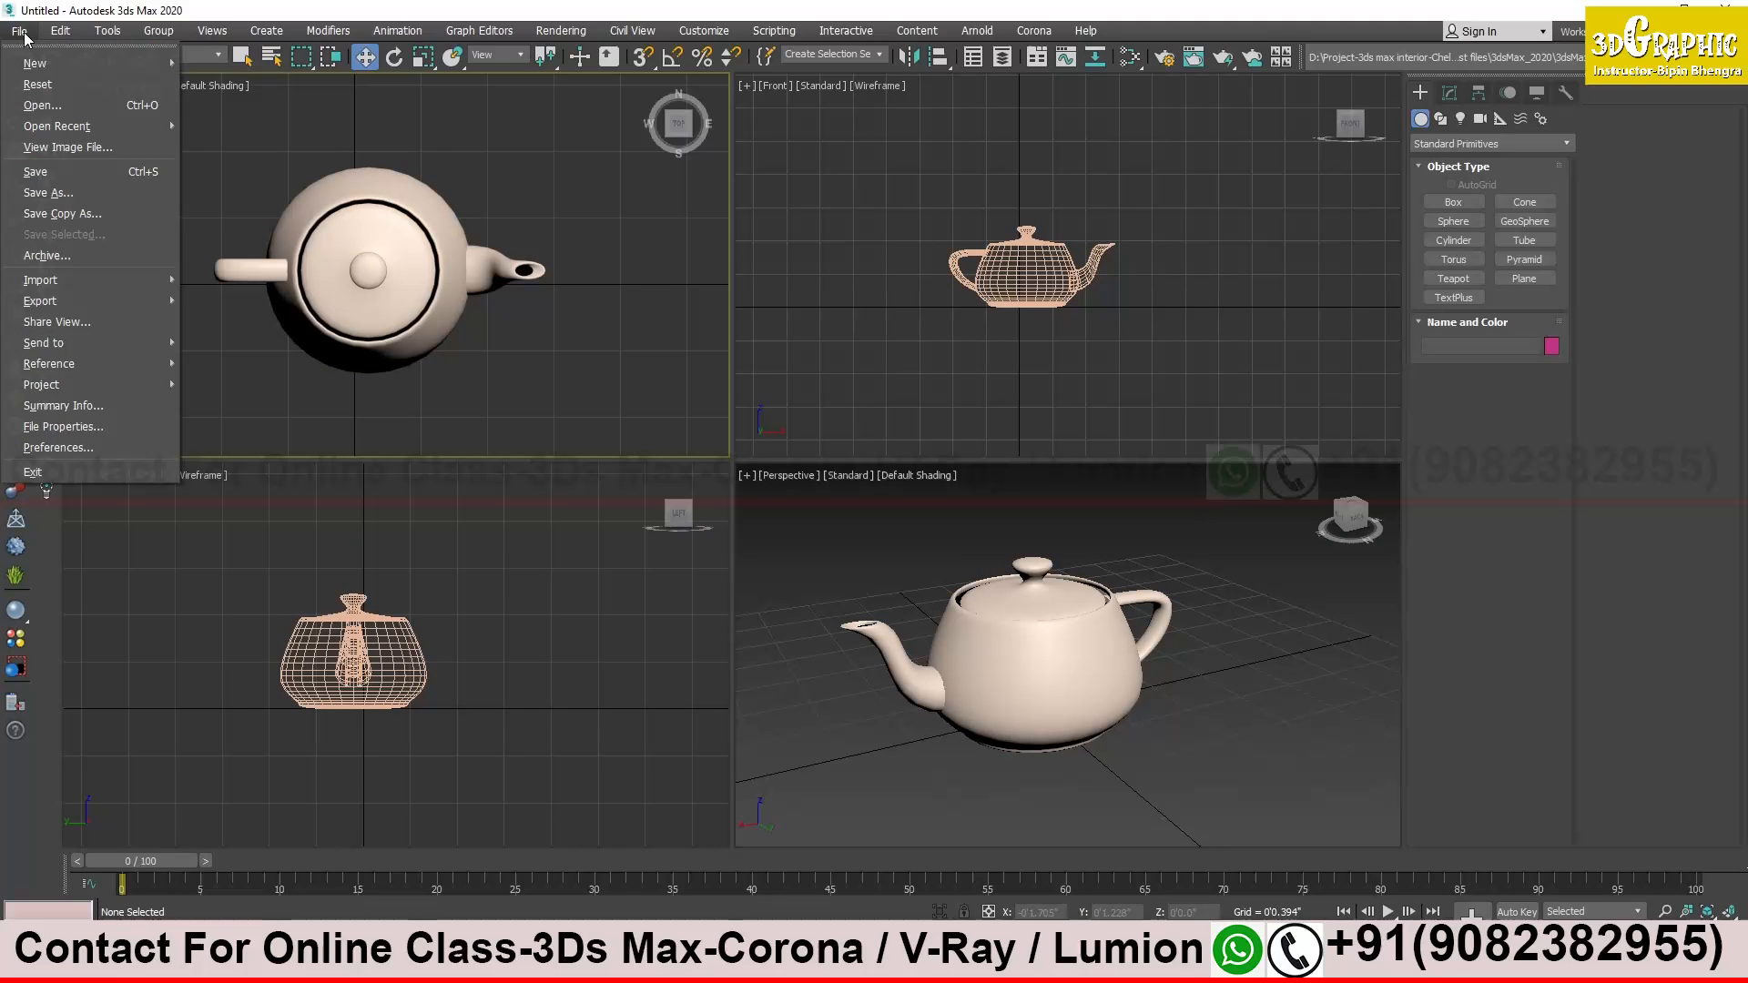
pyautogui.click(60, 173)
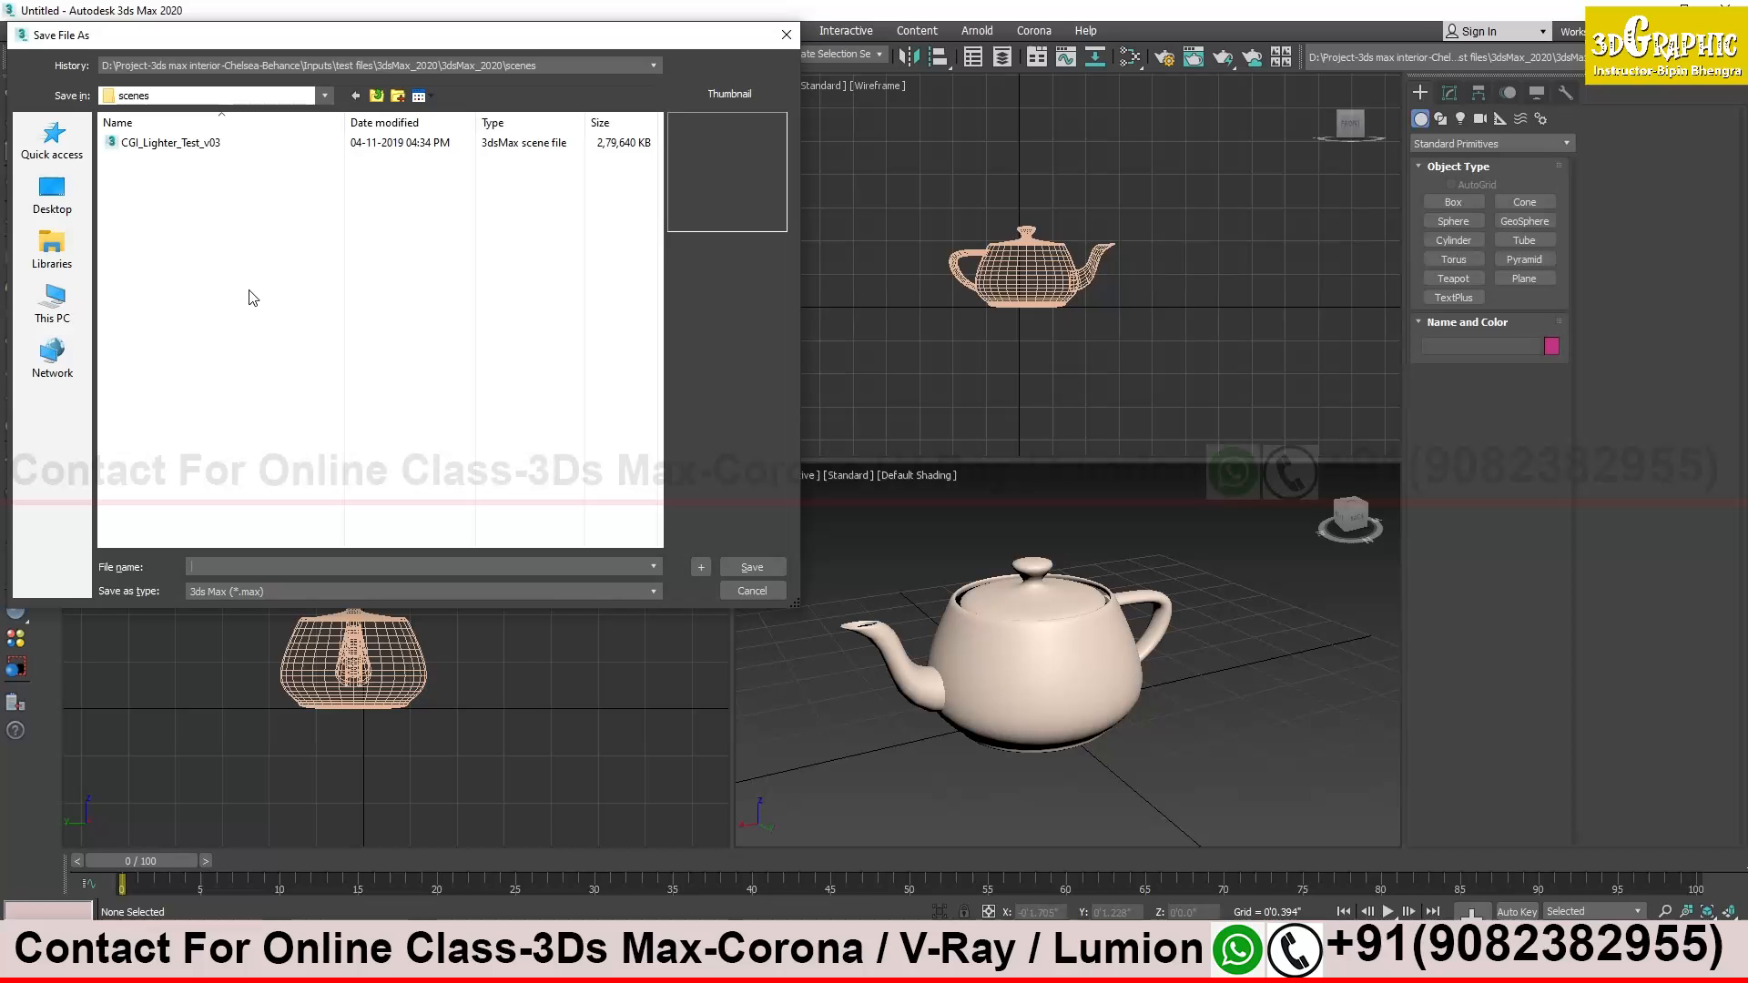
pyautogui.click(382, 965)
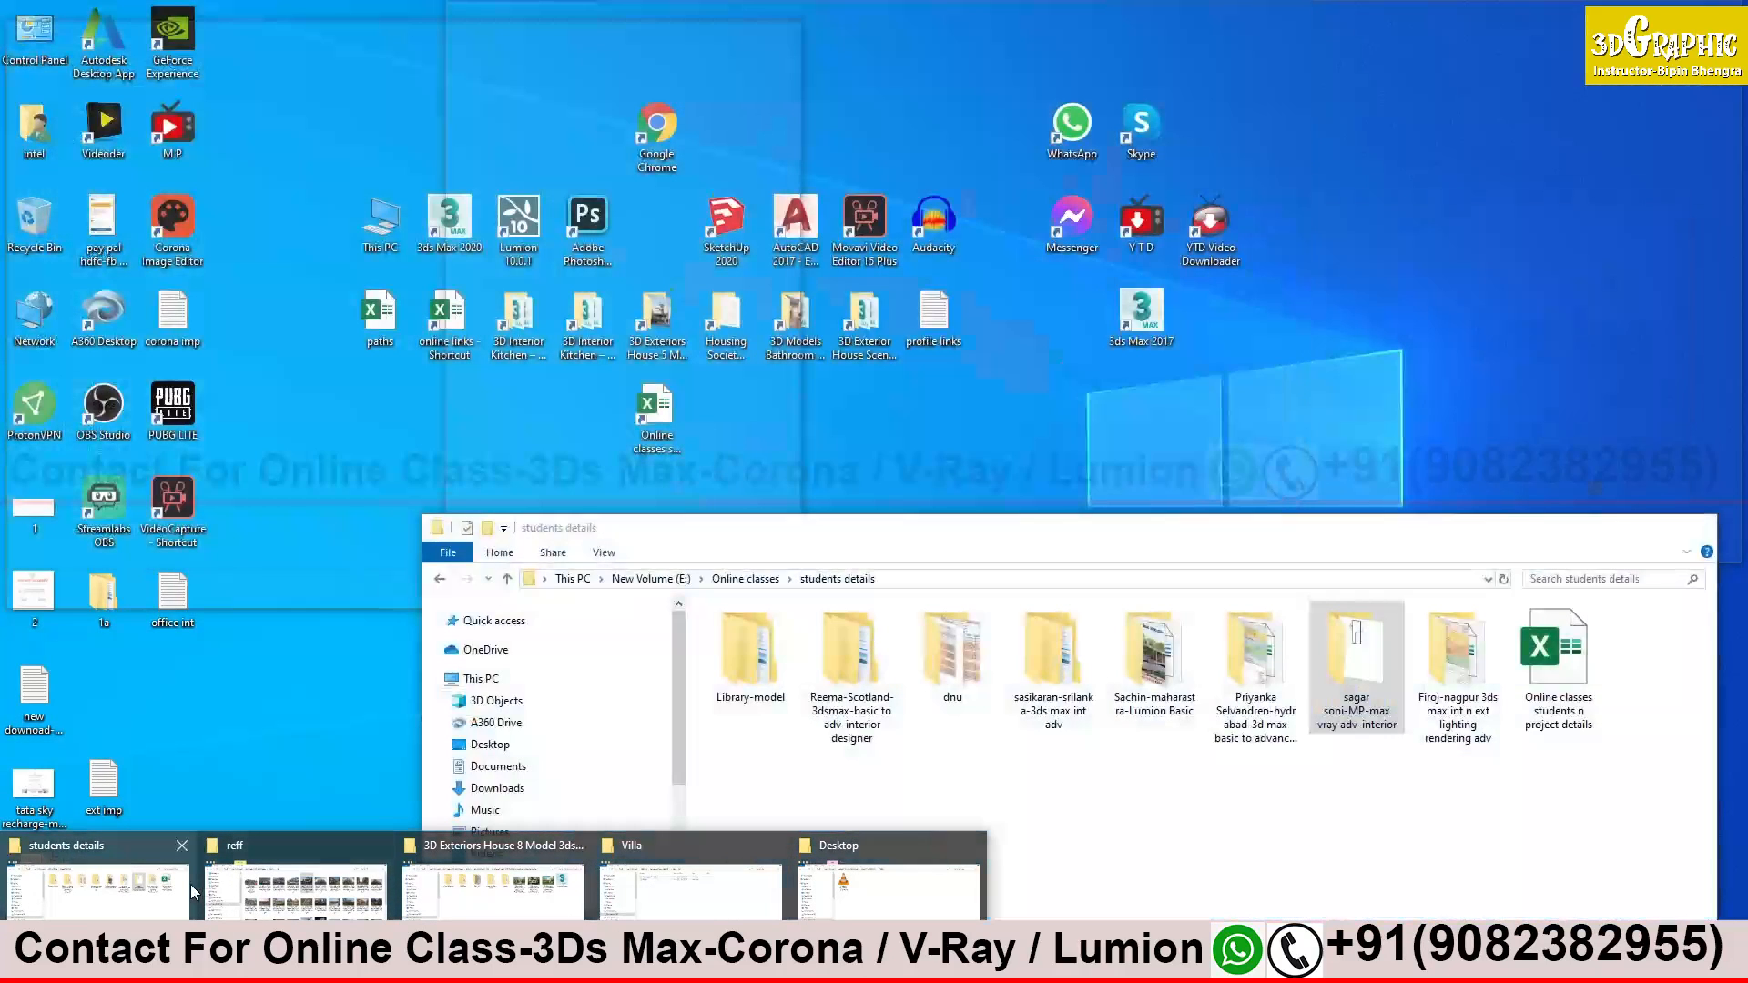
pyautogui.click(193, 885)
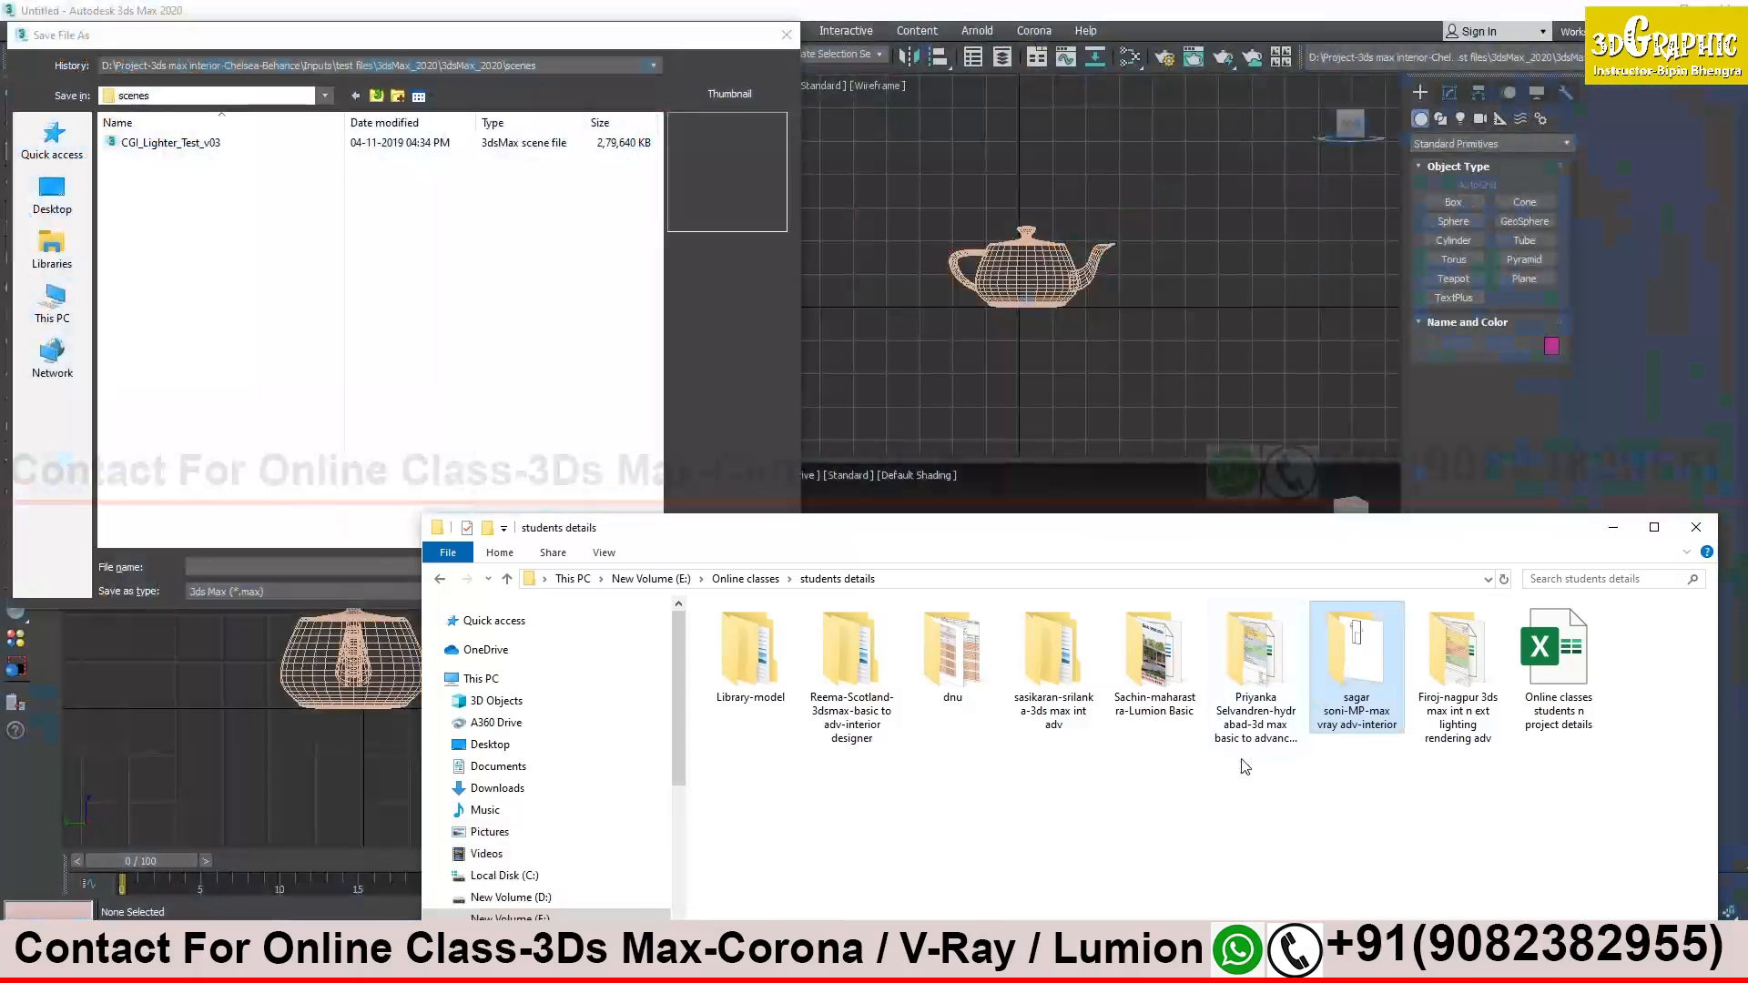
pyautogui.doubleClick(1071, 685)
pyautogui.moveTo(1058, 530); pyautogui.dragTo(832, 349)
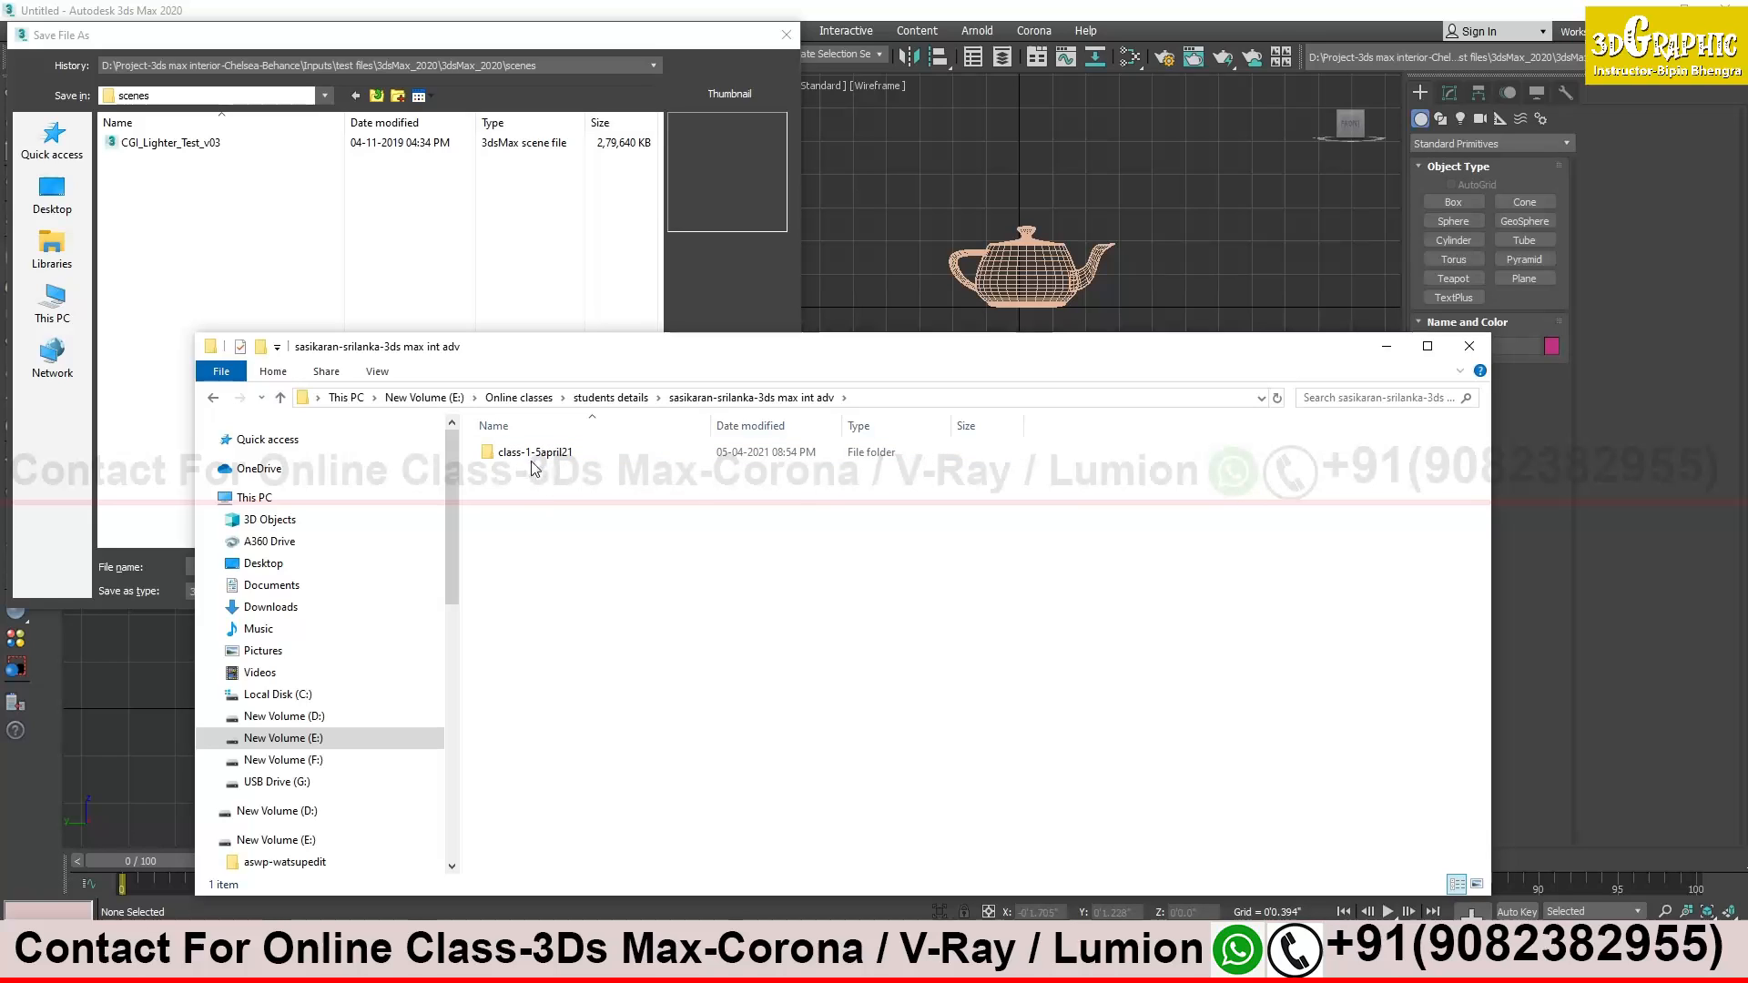
# Create a new folder named 6april21 in the student's folder, beside class-1-5april21
pyautogui.rightClick(542, 493)
pyautogui.moveTo(646, 696)
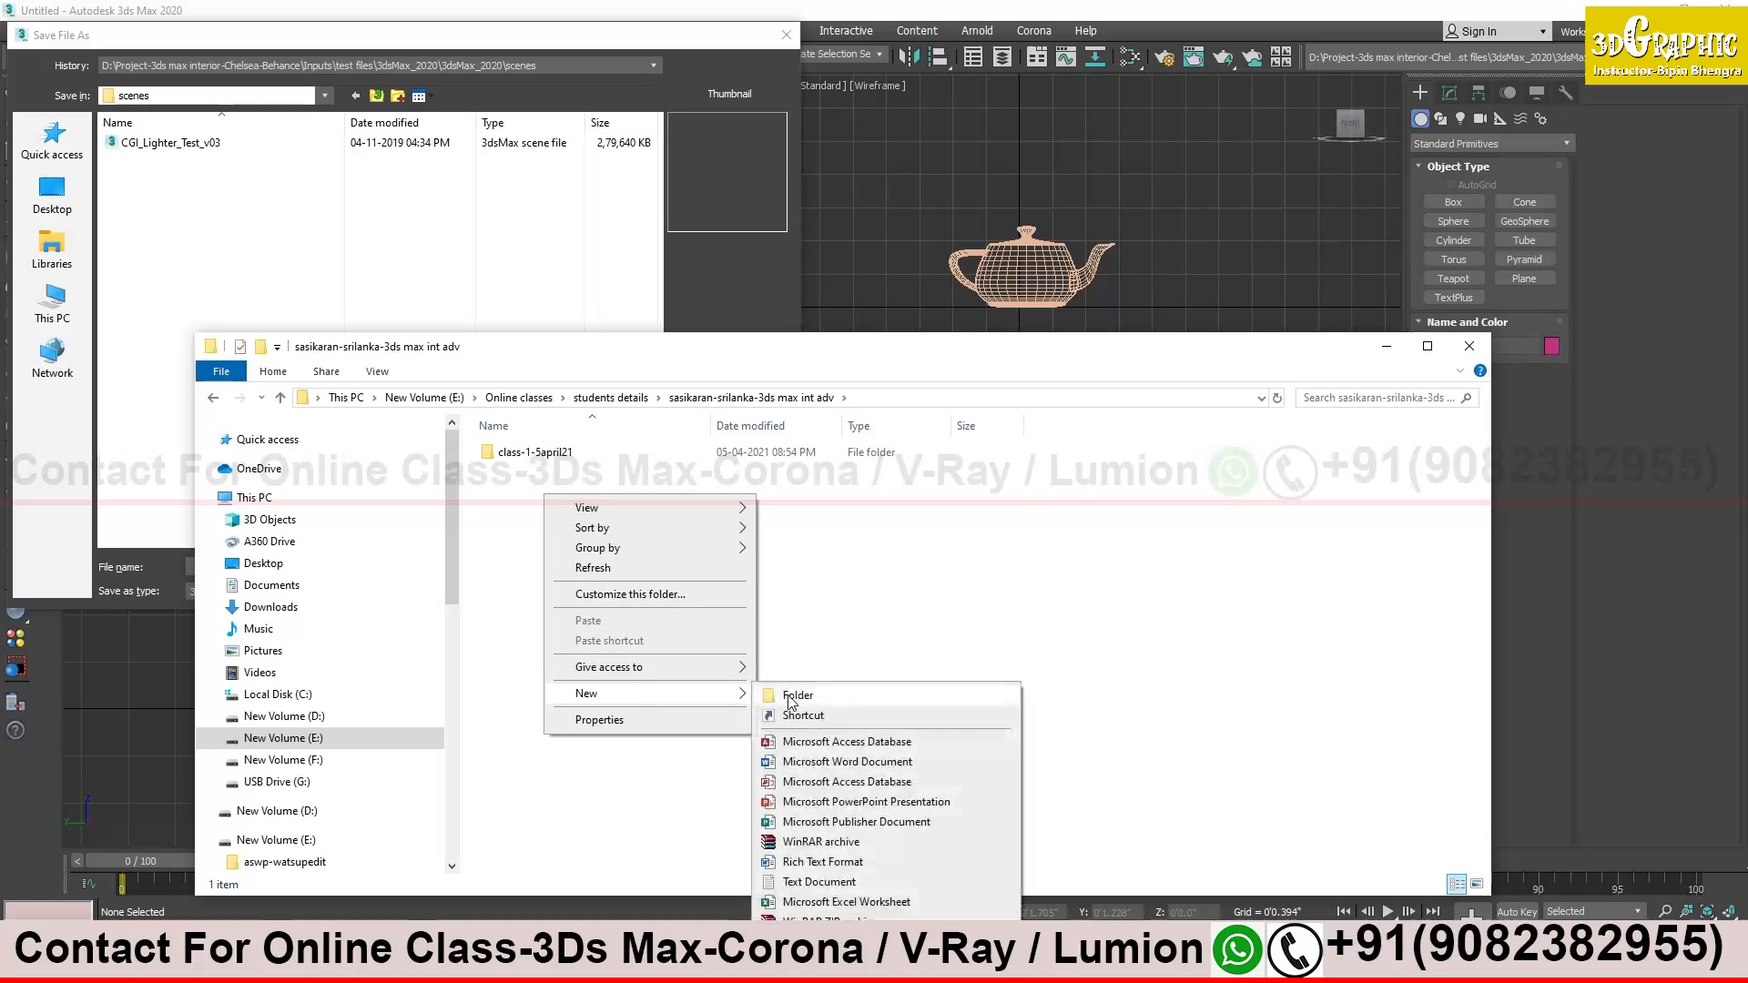
pyautogui.click(796, 696)
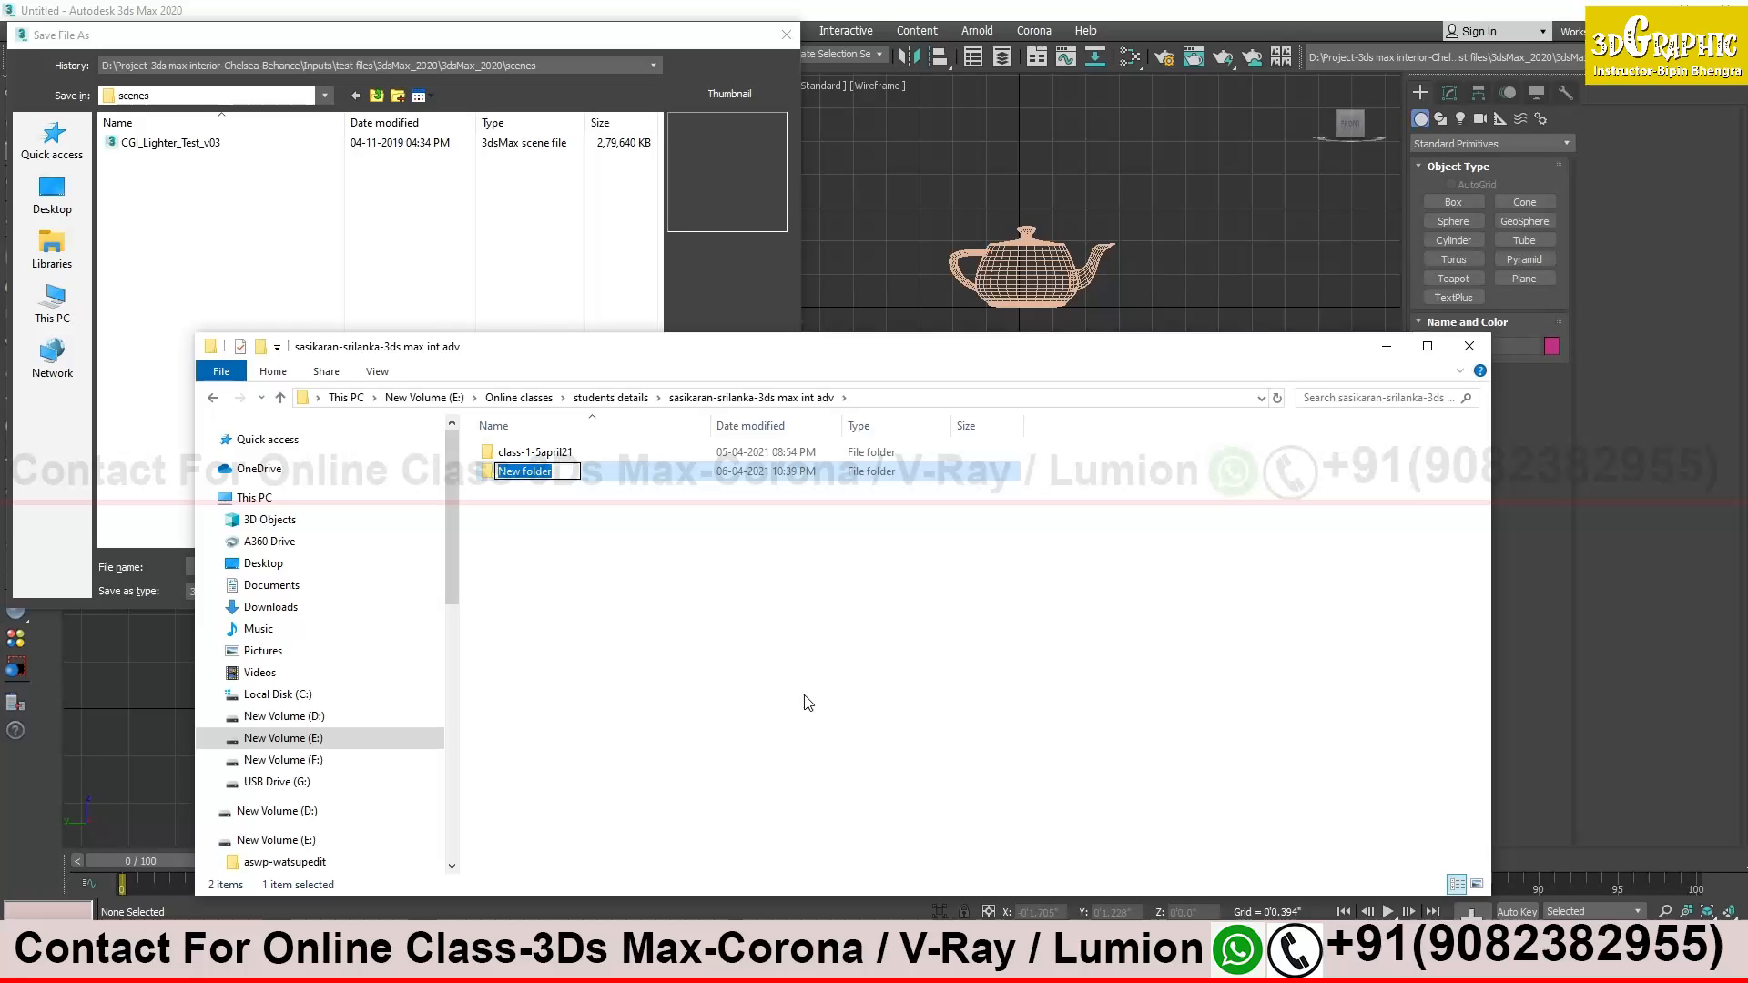
pyautogui.write('6april')
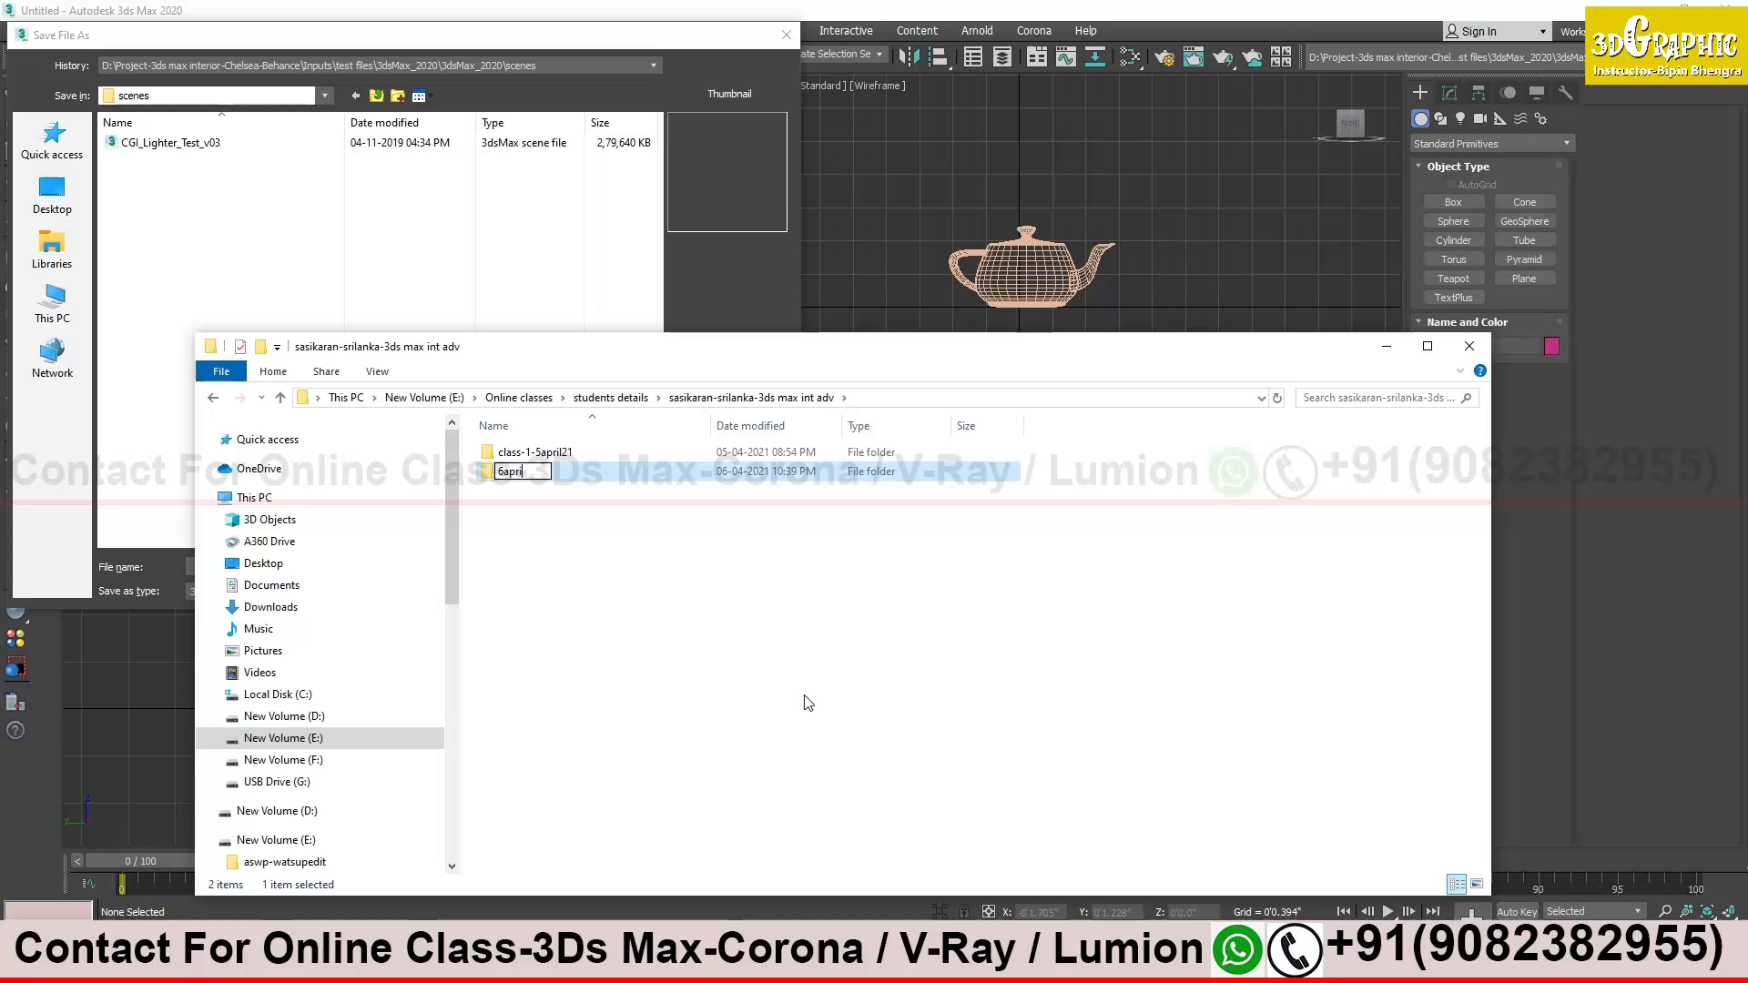
pyautogui.write('21')
pyautogui.press('Return')
# Open the 6april21 folder and copy its full path
pyautogui.press('Return')
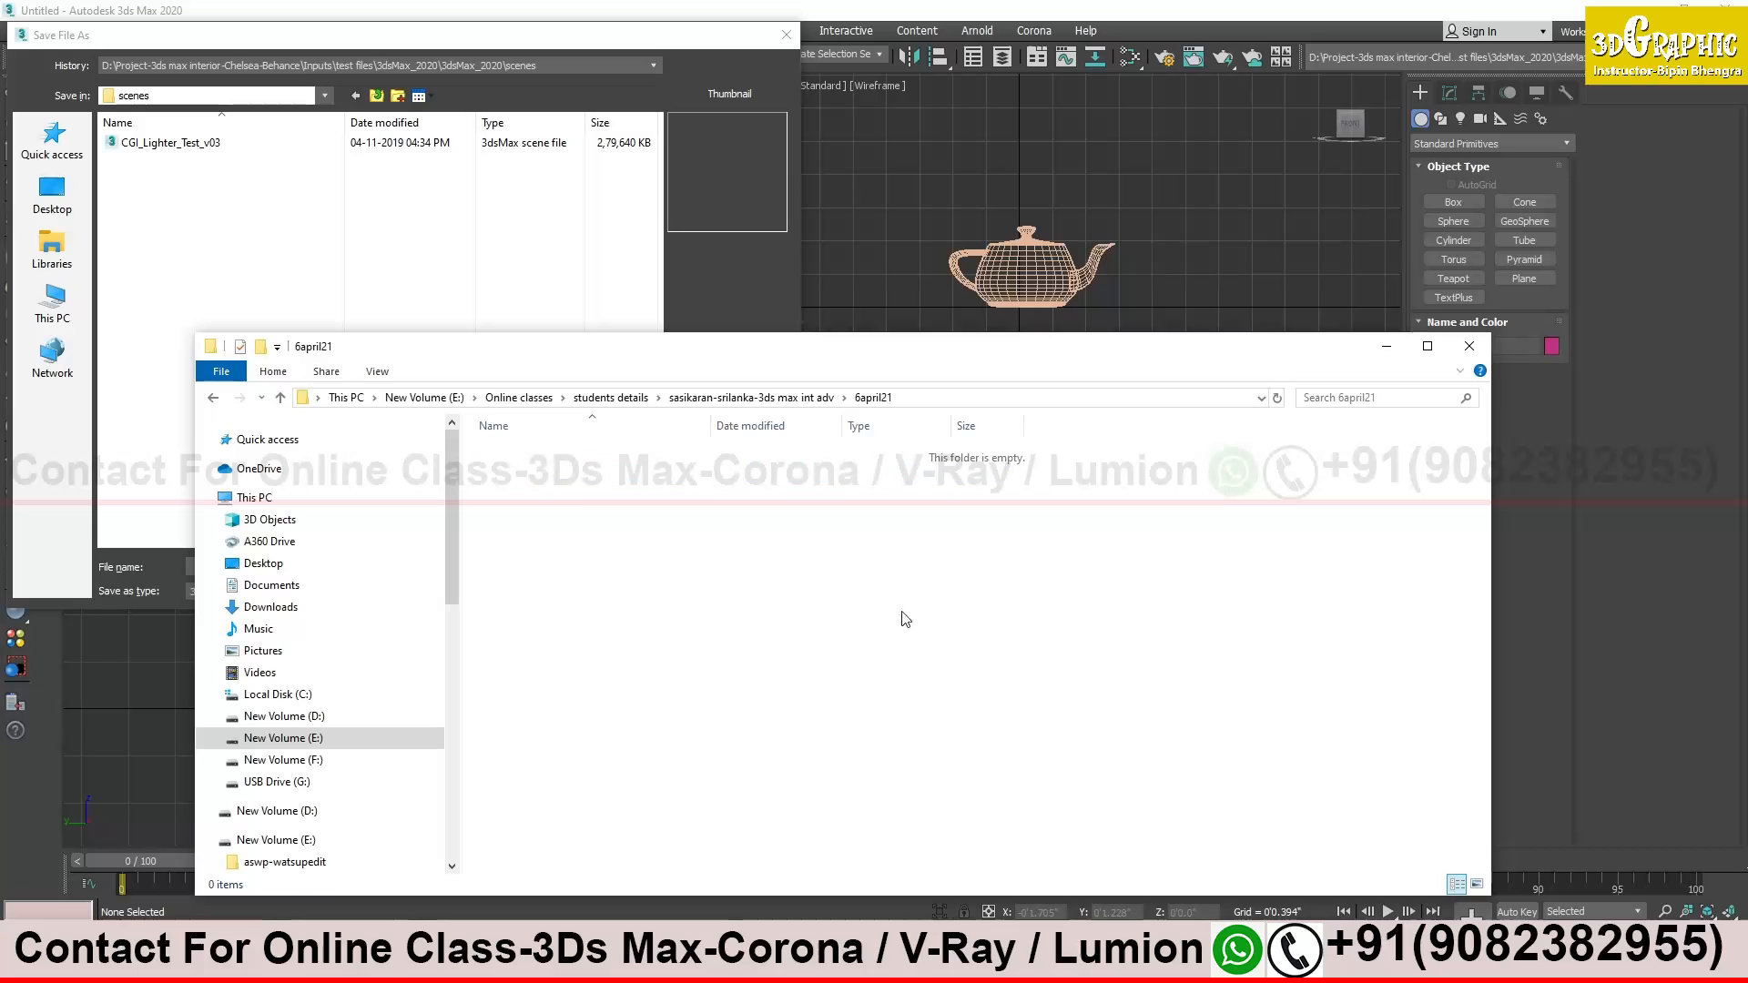
pyautogui.click(932, 397)
pyautogui.hotkey('ctrl', 'c')
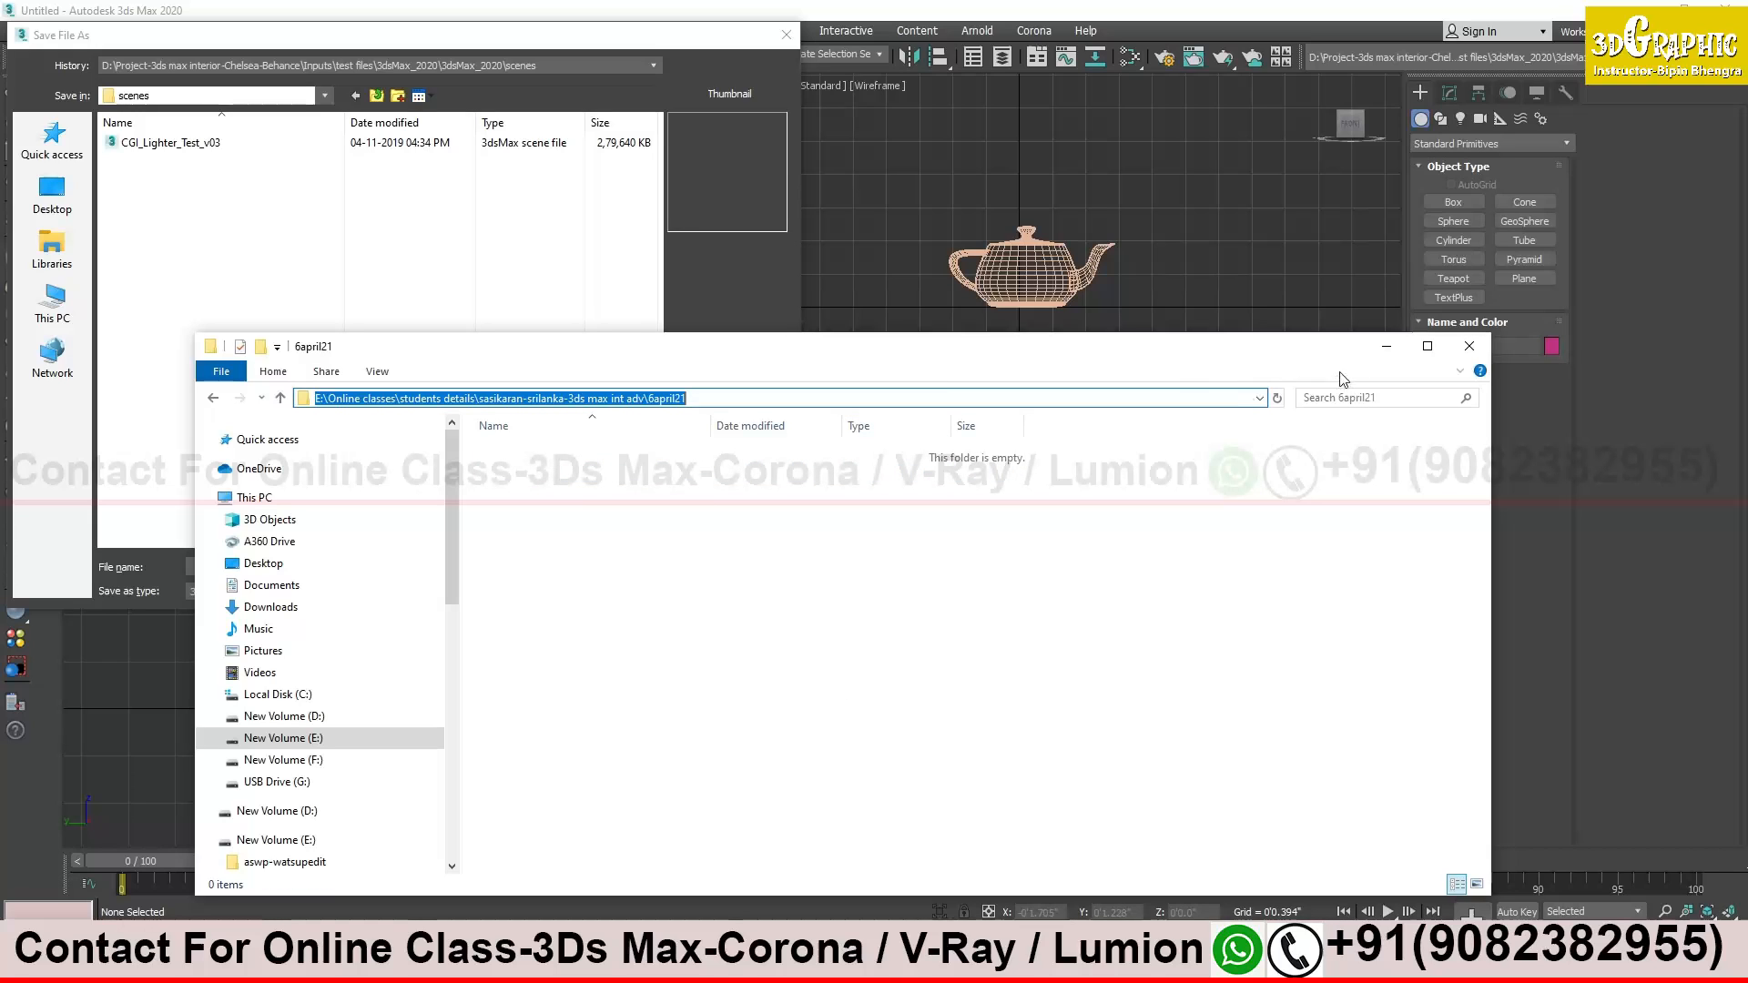
# Return to the Save File As dialog, go to the copied 6april21 path and save the scene as 1
pyautogui.click(1387, 346)
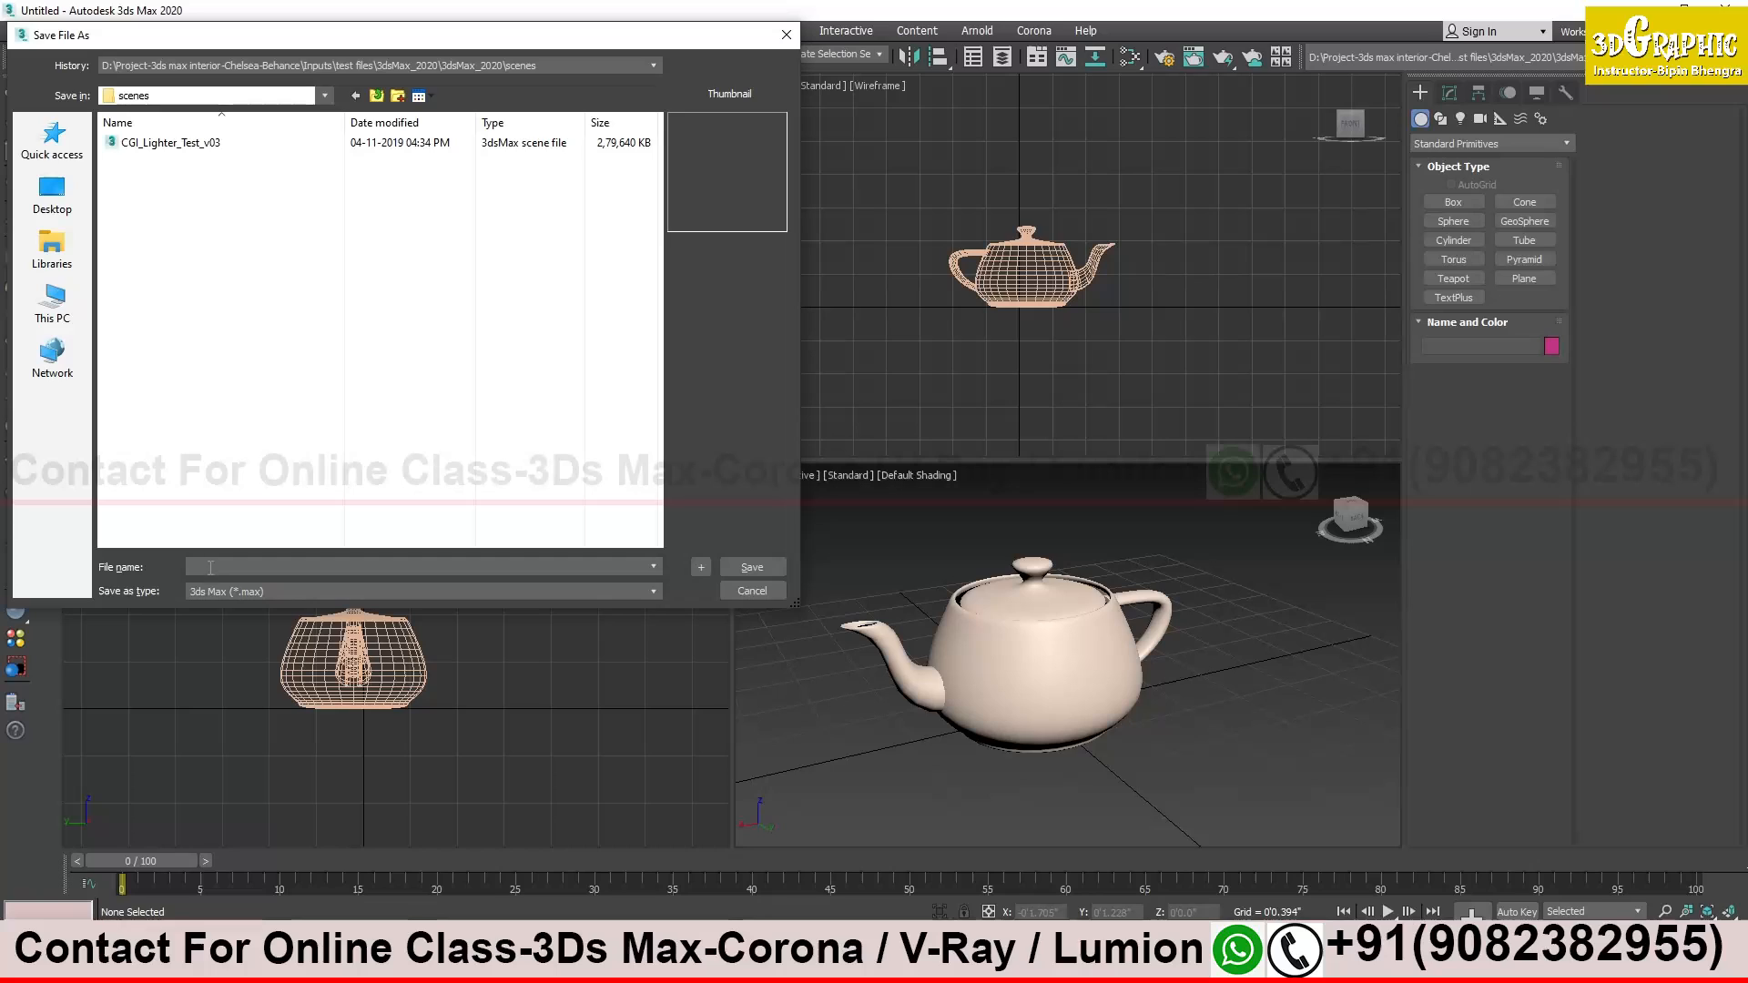
pyautogui.hotkey('ctrl', 'v')
pyautogui.press('Return')
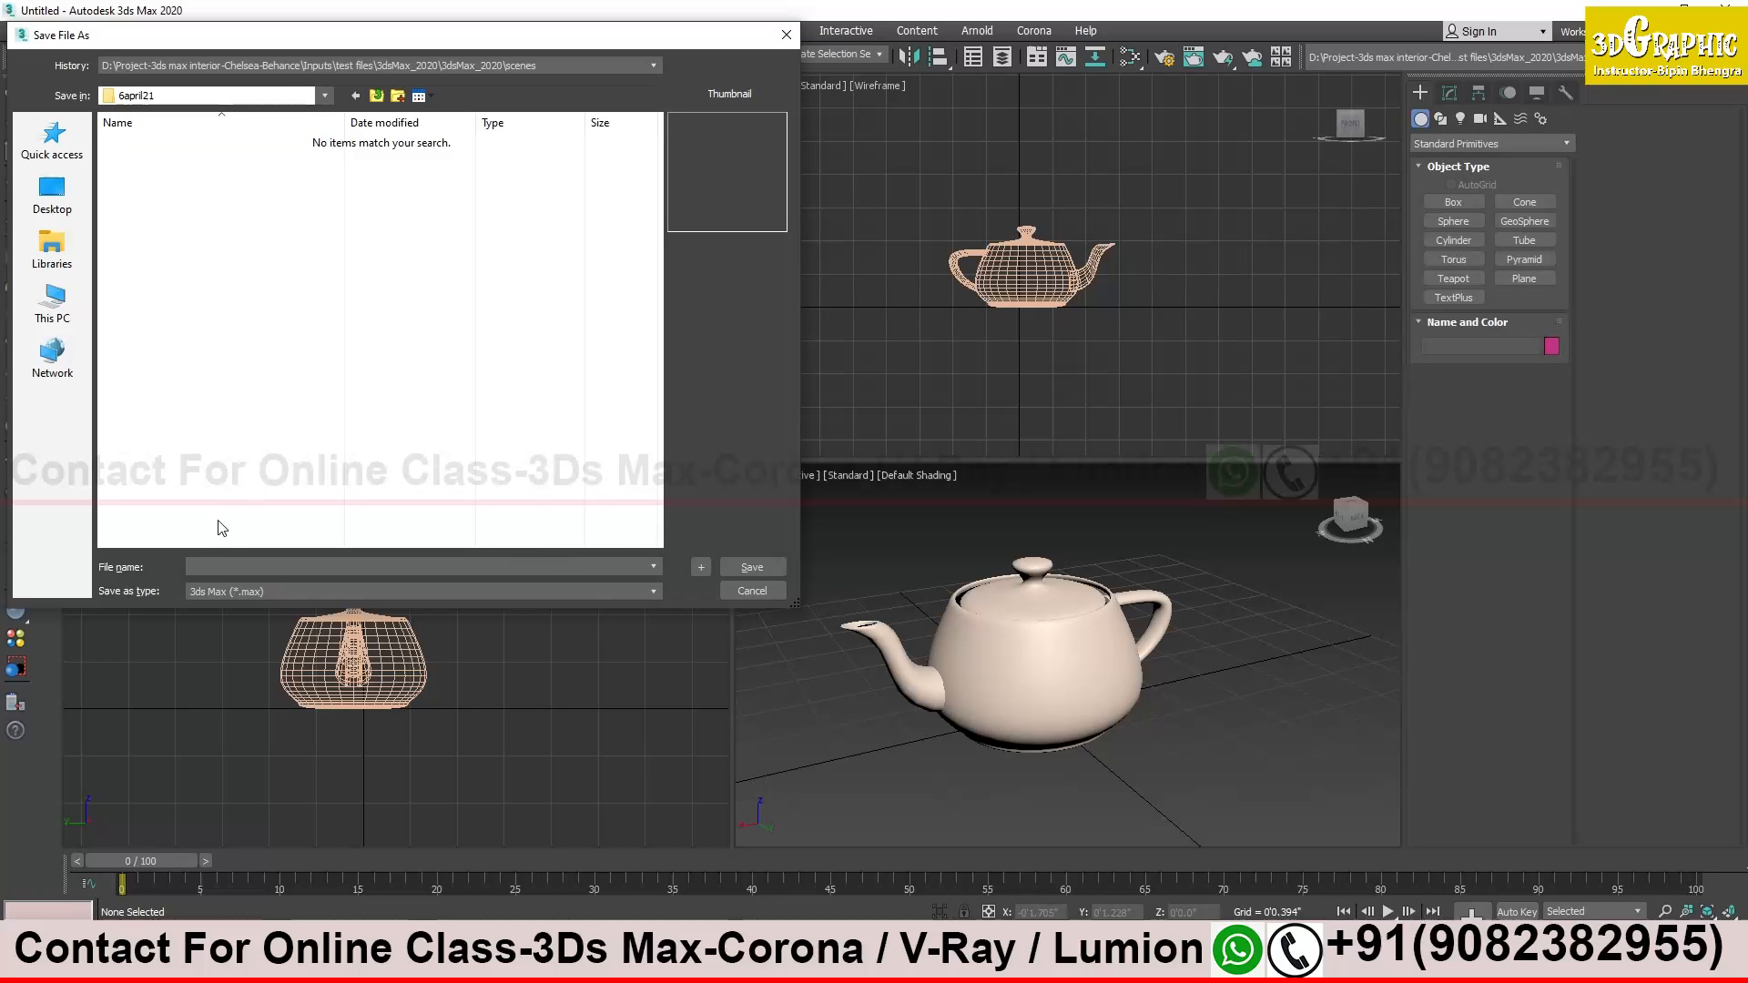
pyautogui.write('1')
pyautogui.click(768, 569)
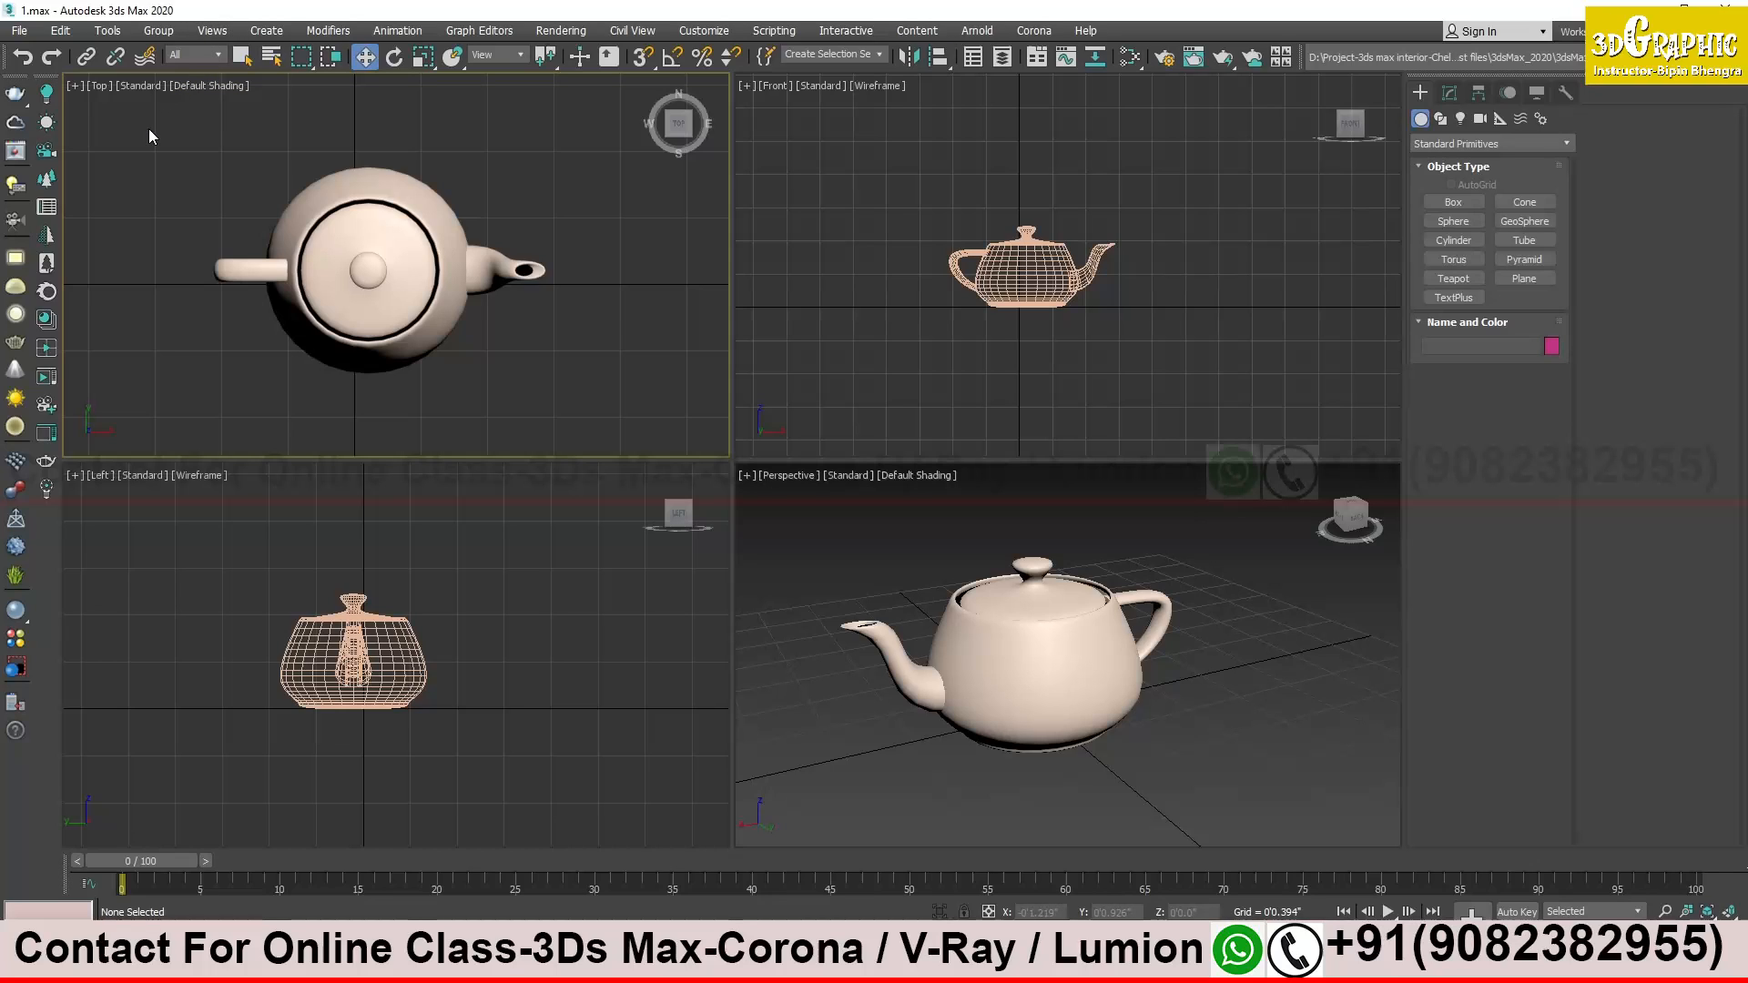
# Look at the commands for opening and exporting scenes, and check the 6april21 folder without opening any file
pyautogui.click(20, 33)
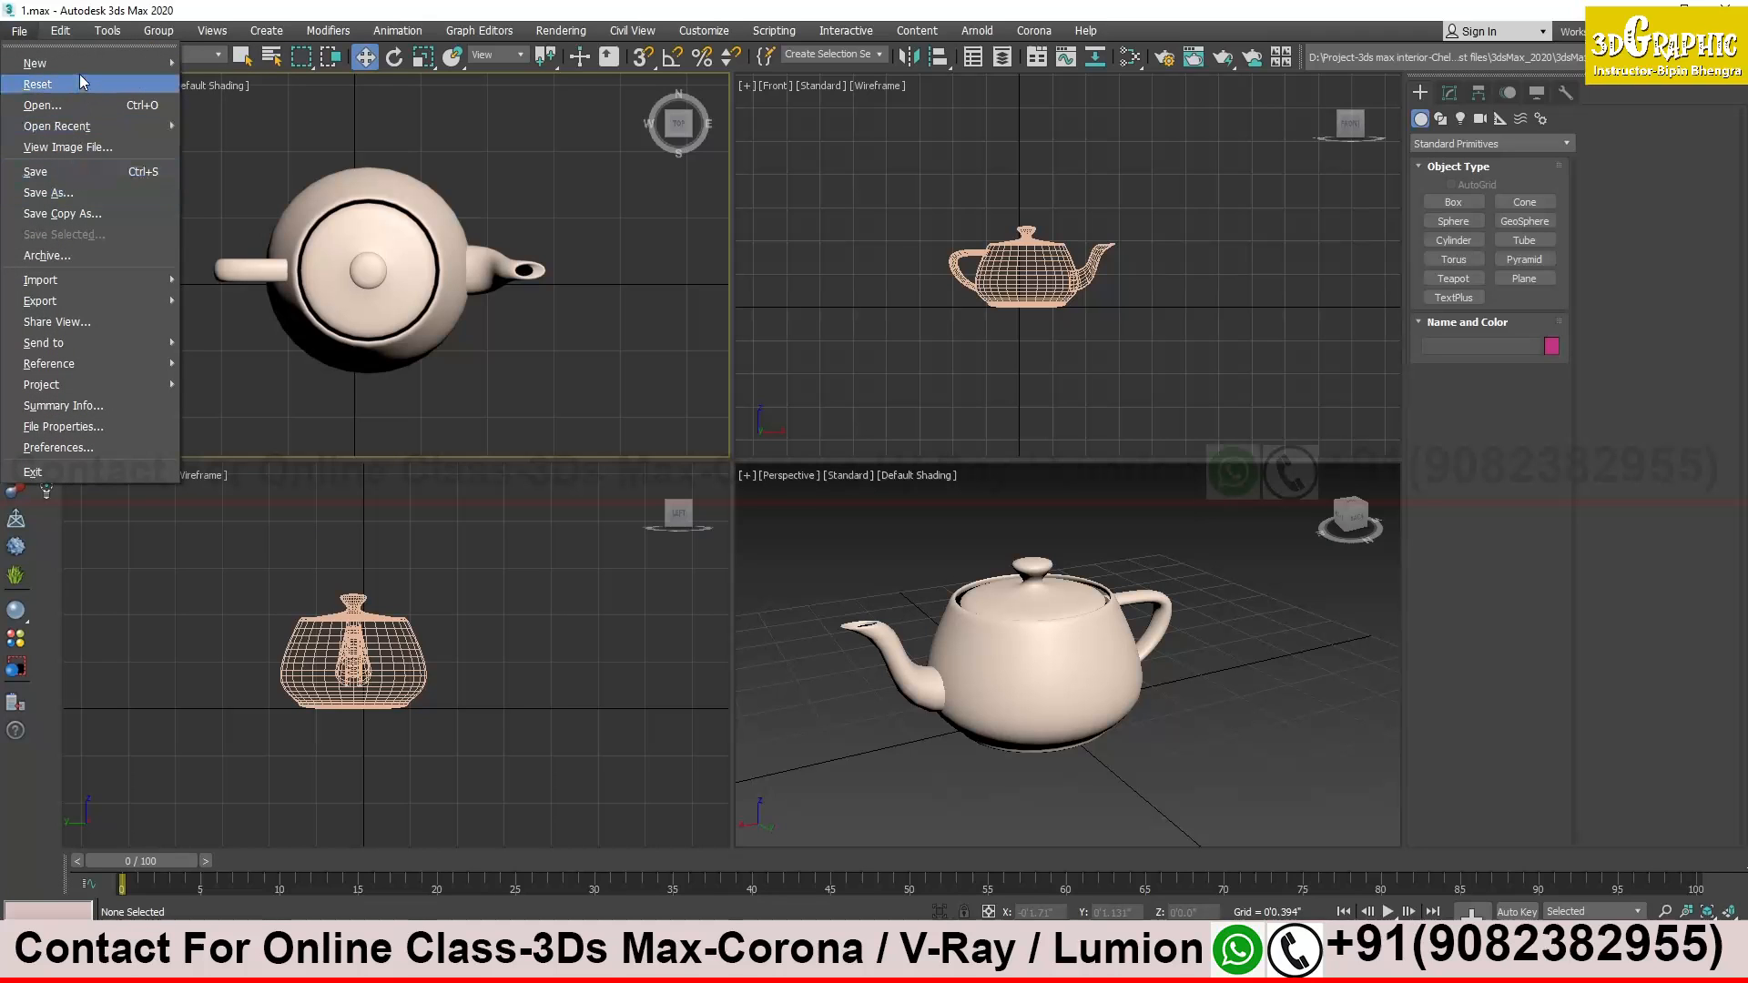
pyautogui.moveTo(85, 120)
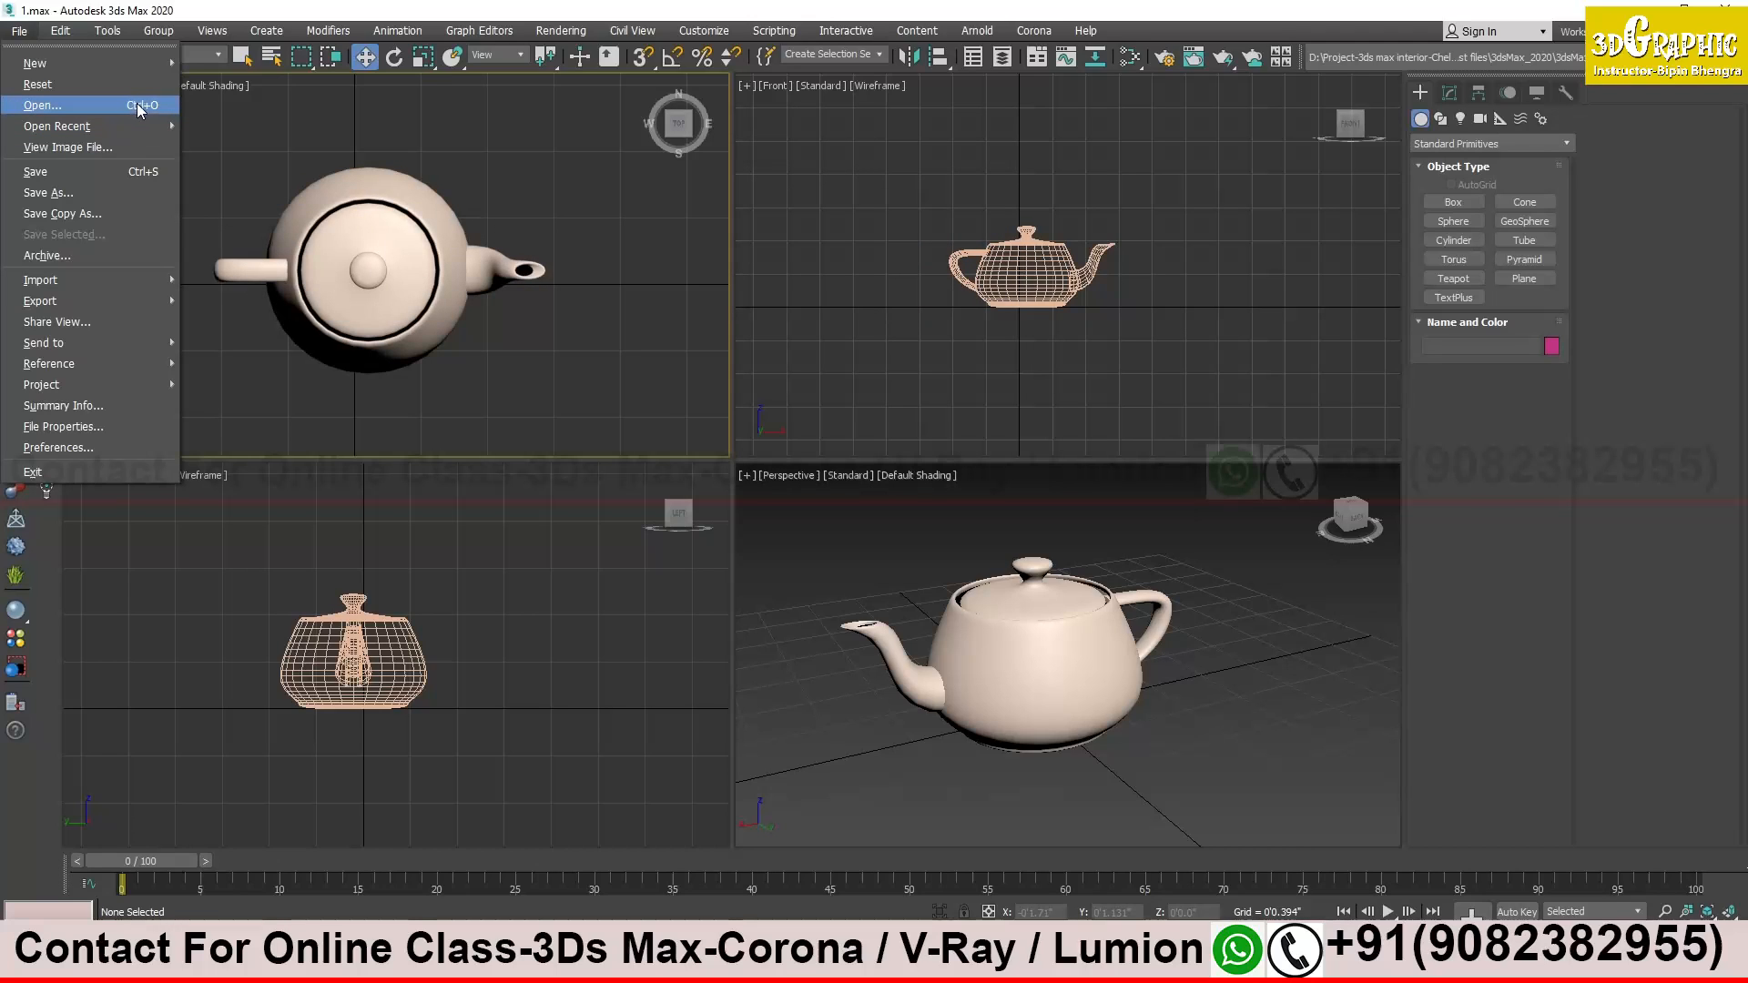
pyautogui.click(136, 106)
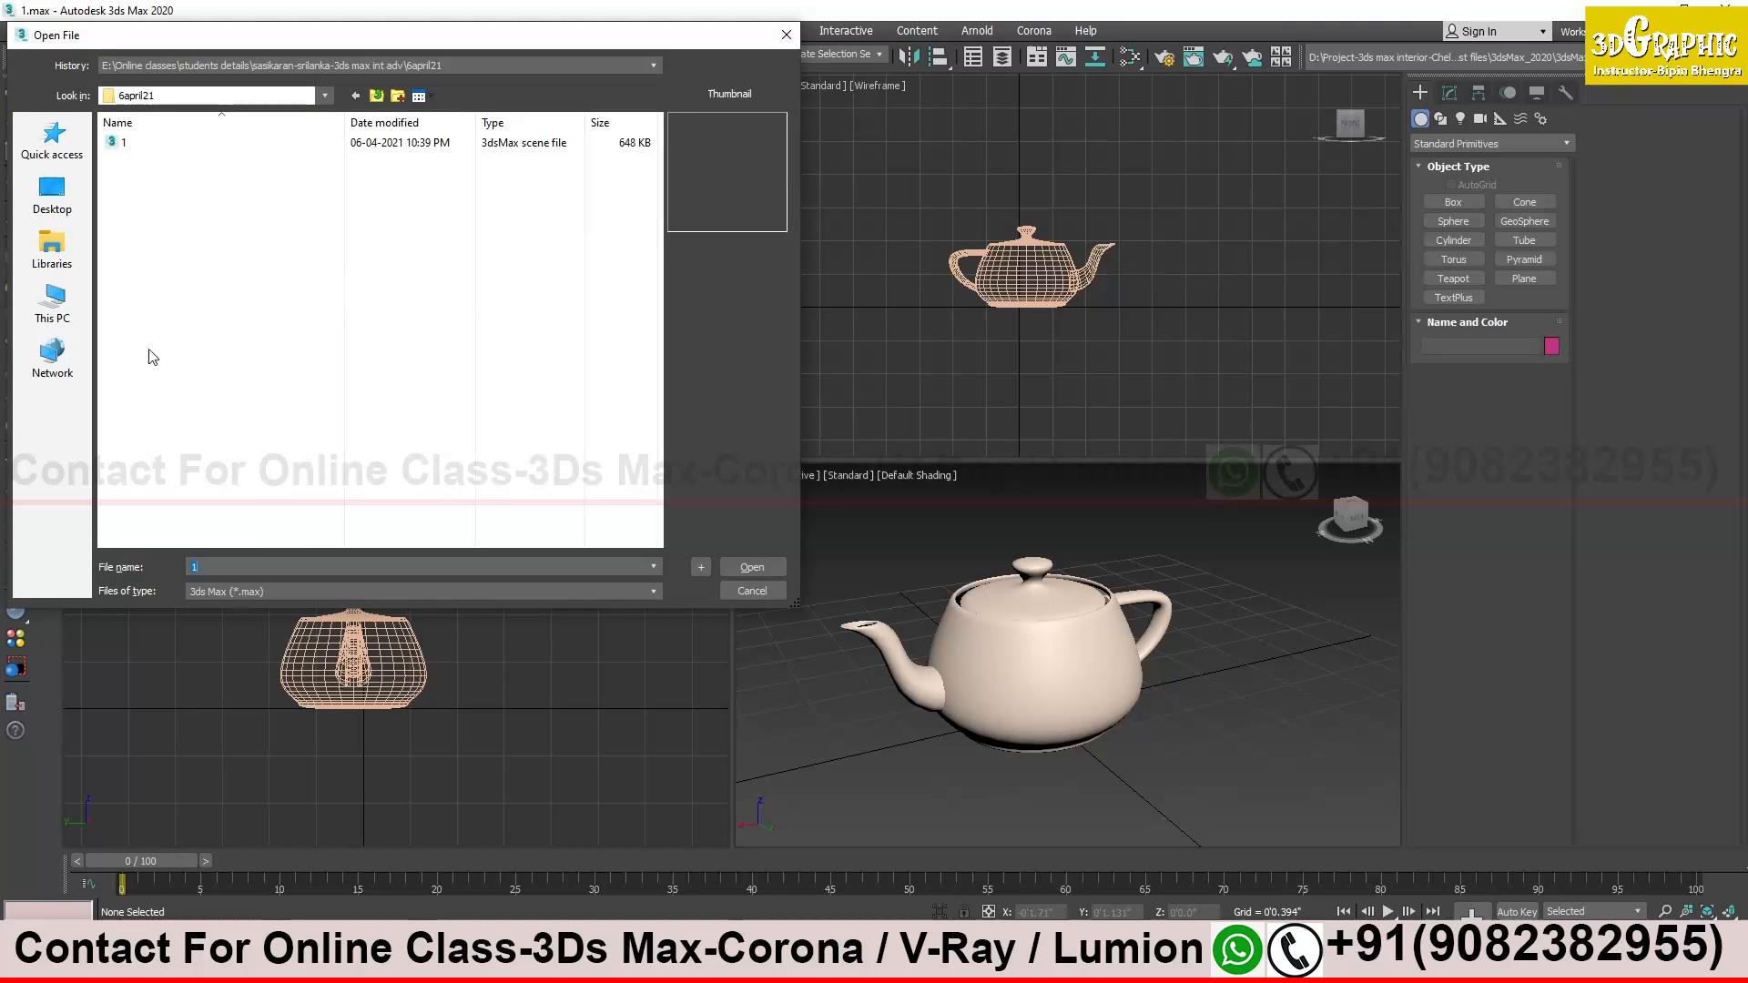
pyautogui.click(786, 35)
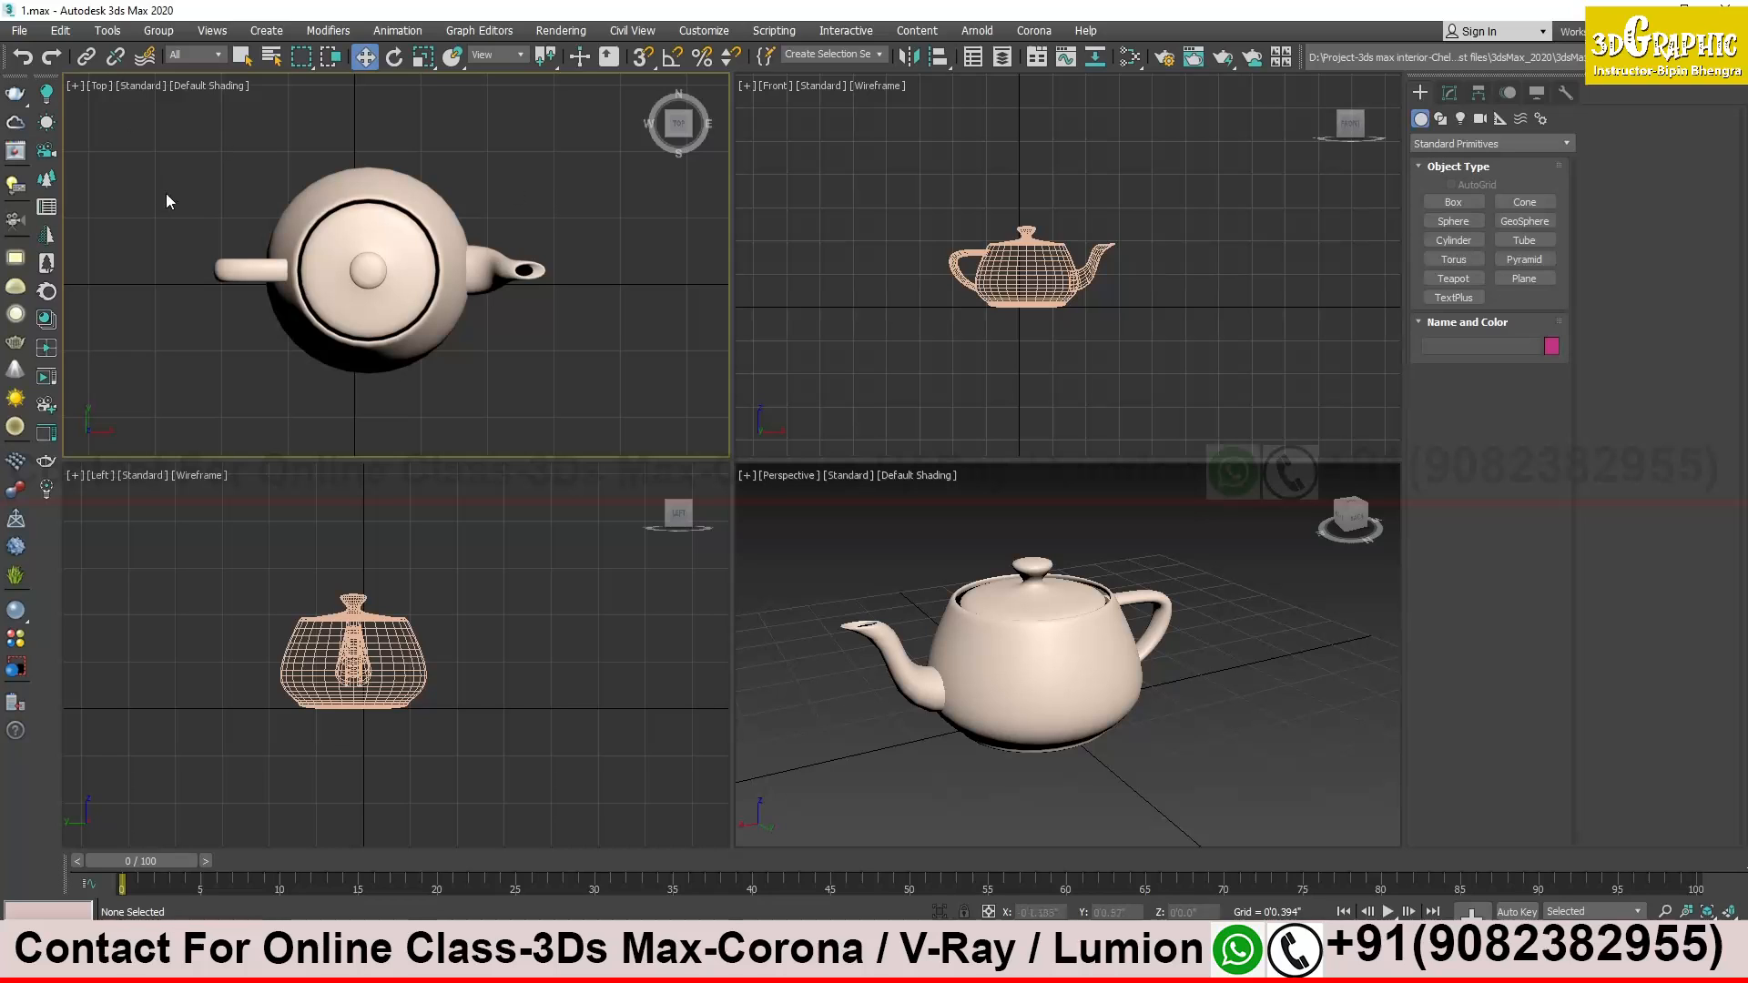
pyautogui.click(19, 30)
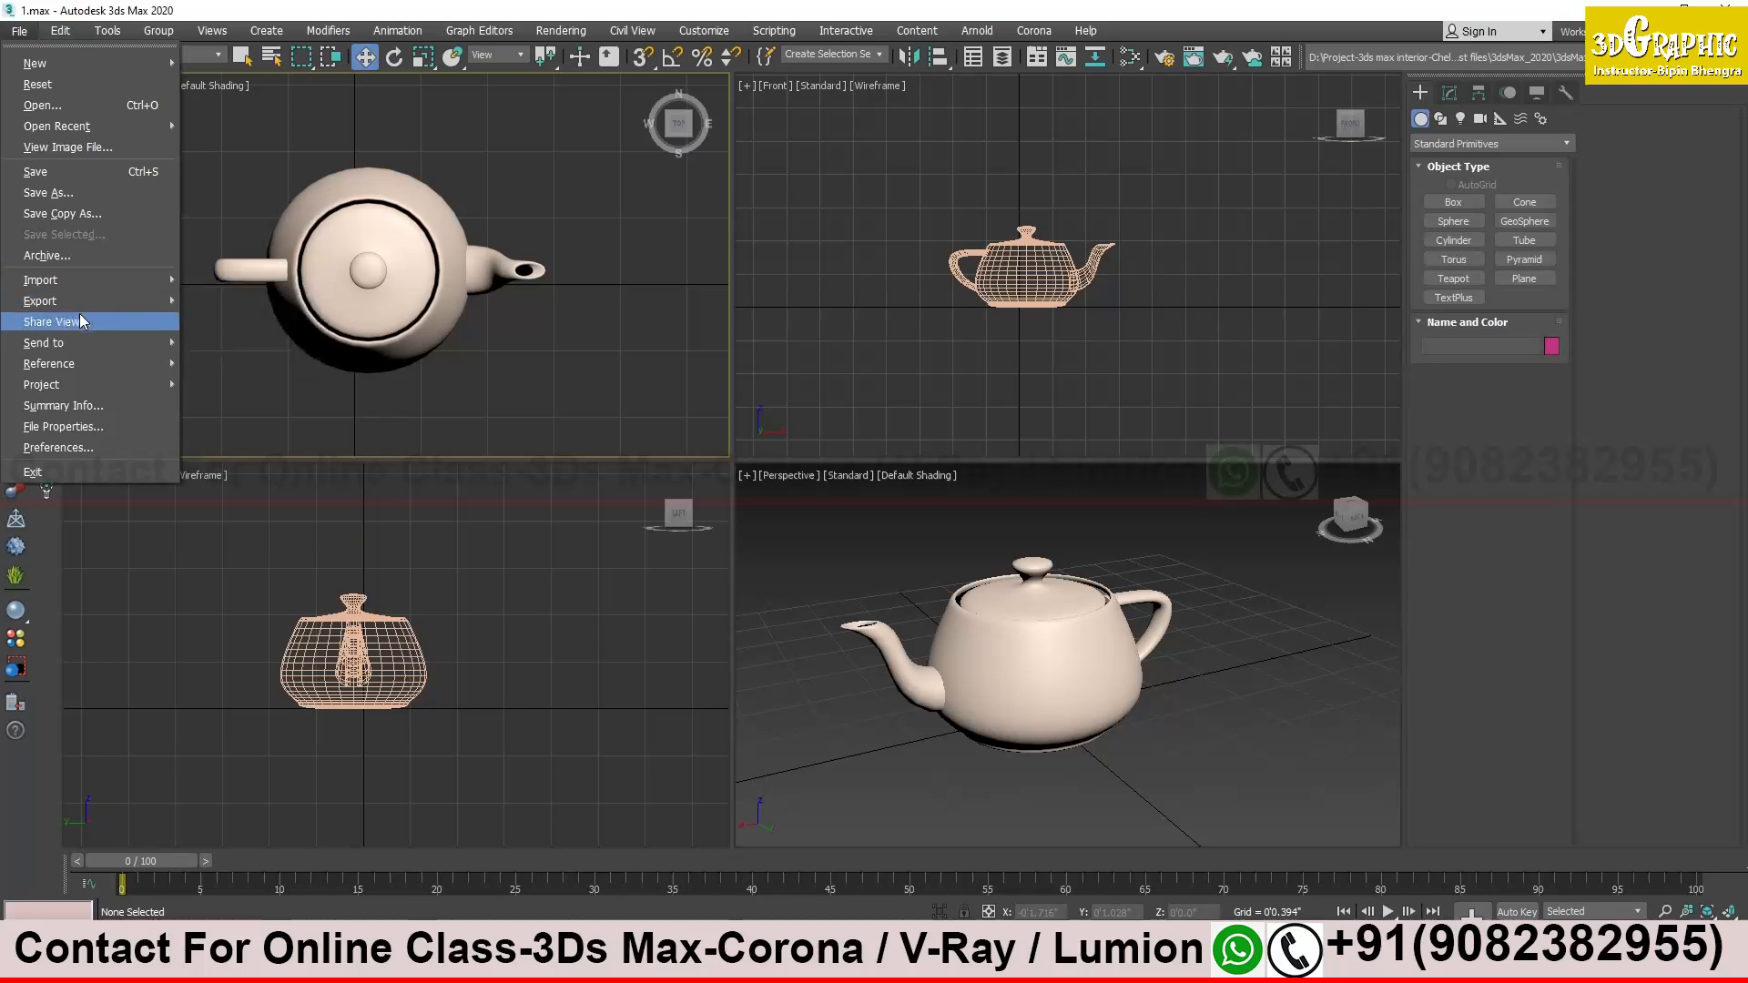
pyautogui.moveTo(78, 307)
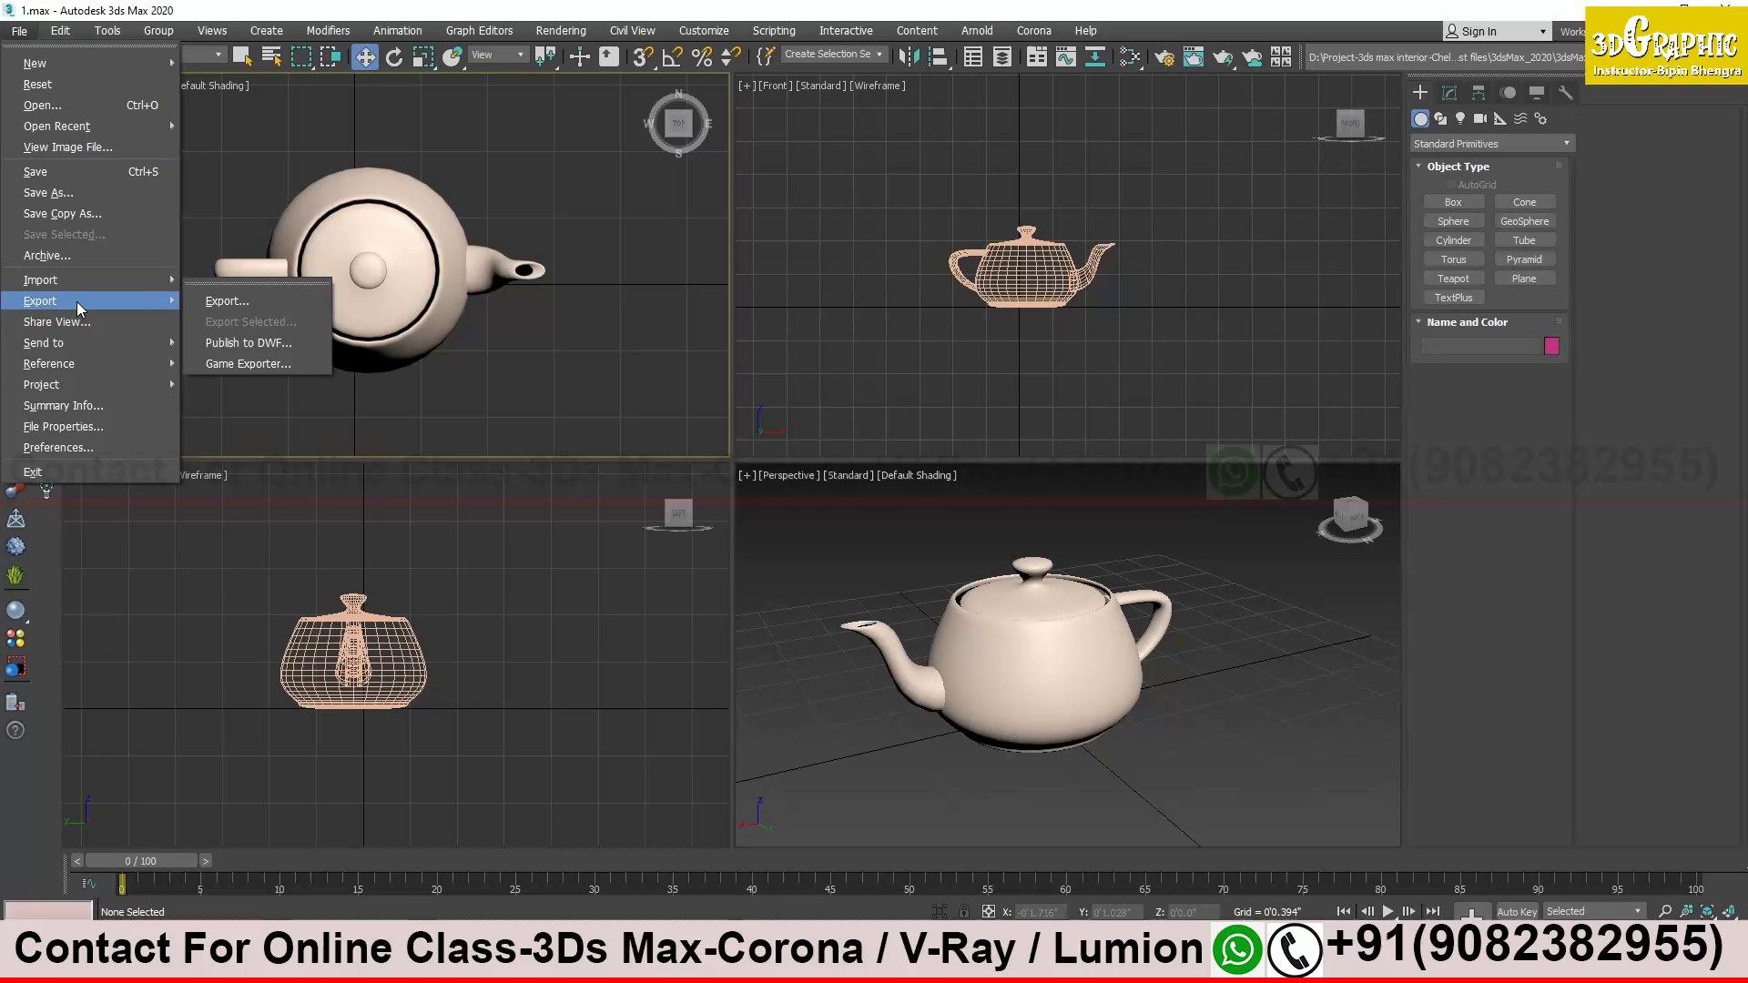
pyautogui.click(280, 178)
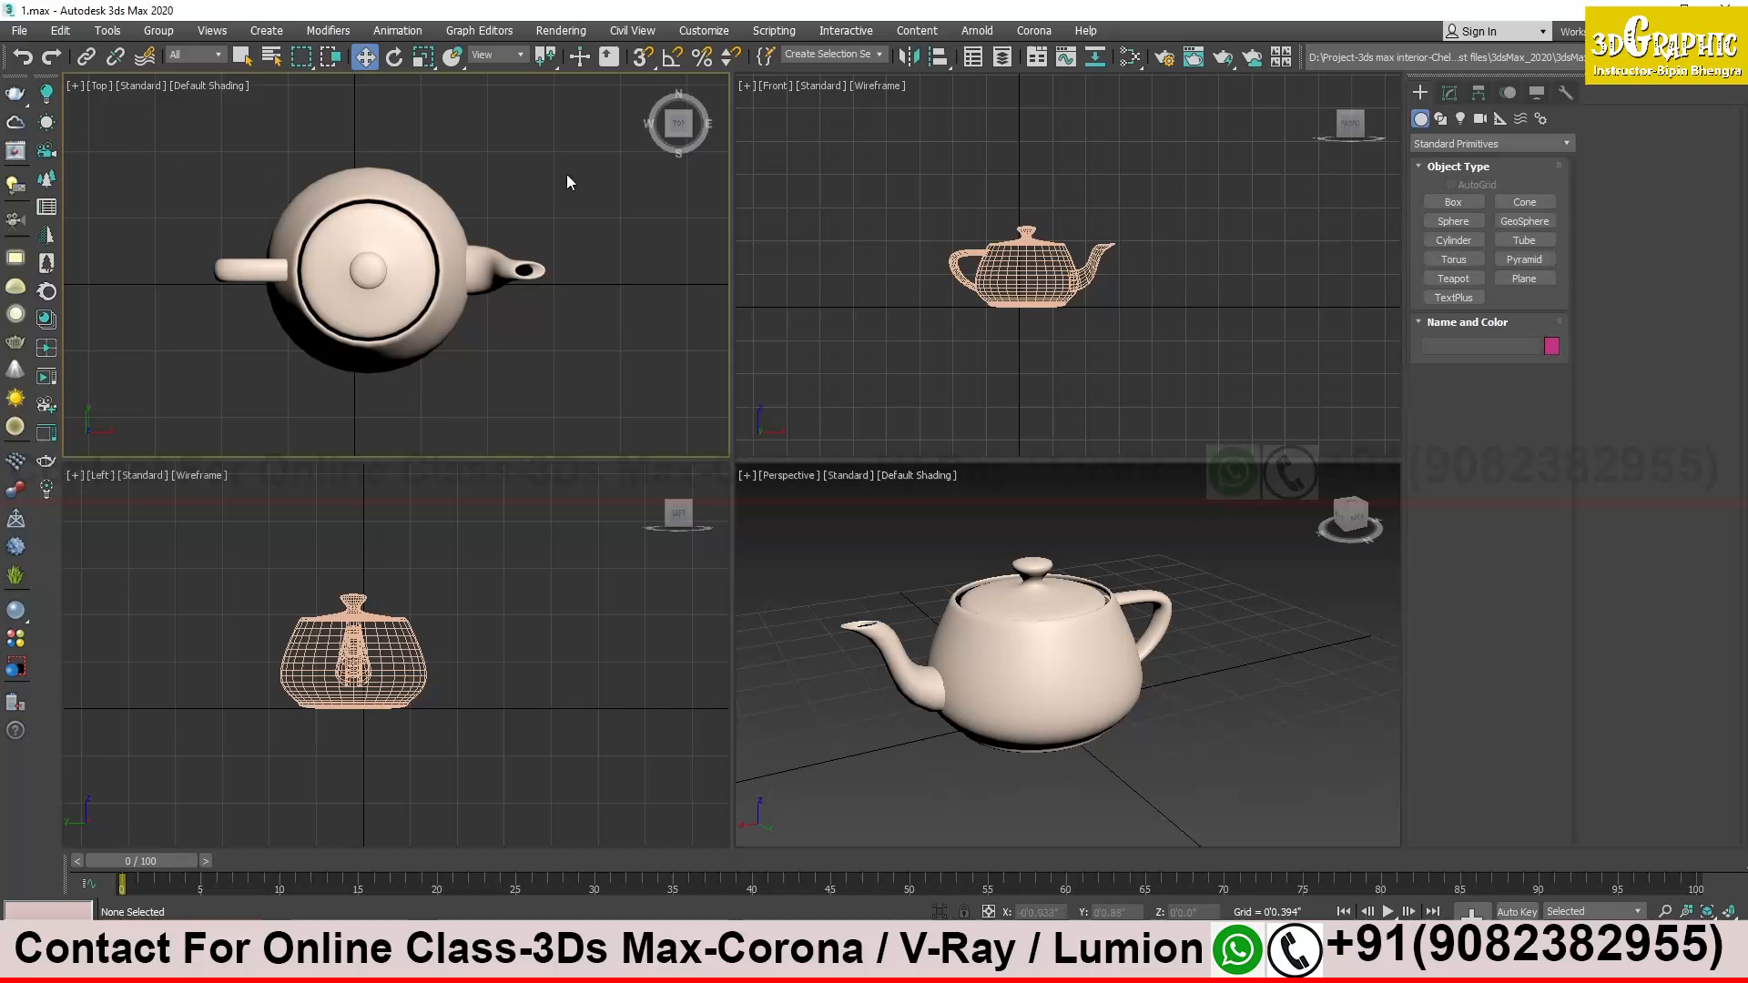
# Practise zooming and panning around the teapot in the Top, Front, Left and Perspective viewports
pyautogui.click(862, 266)
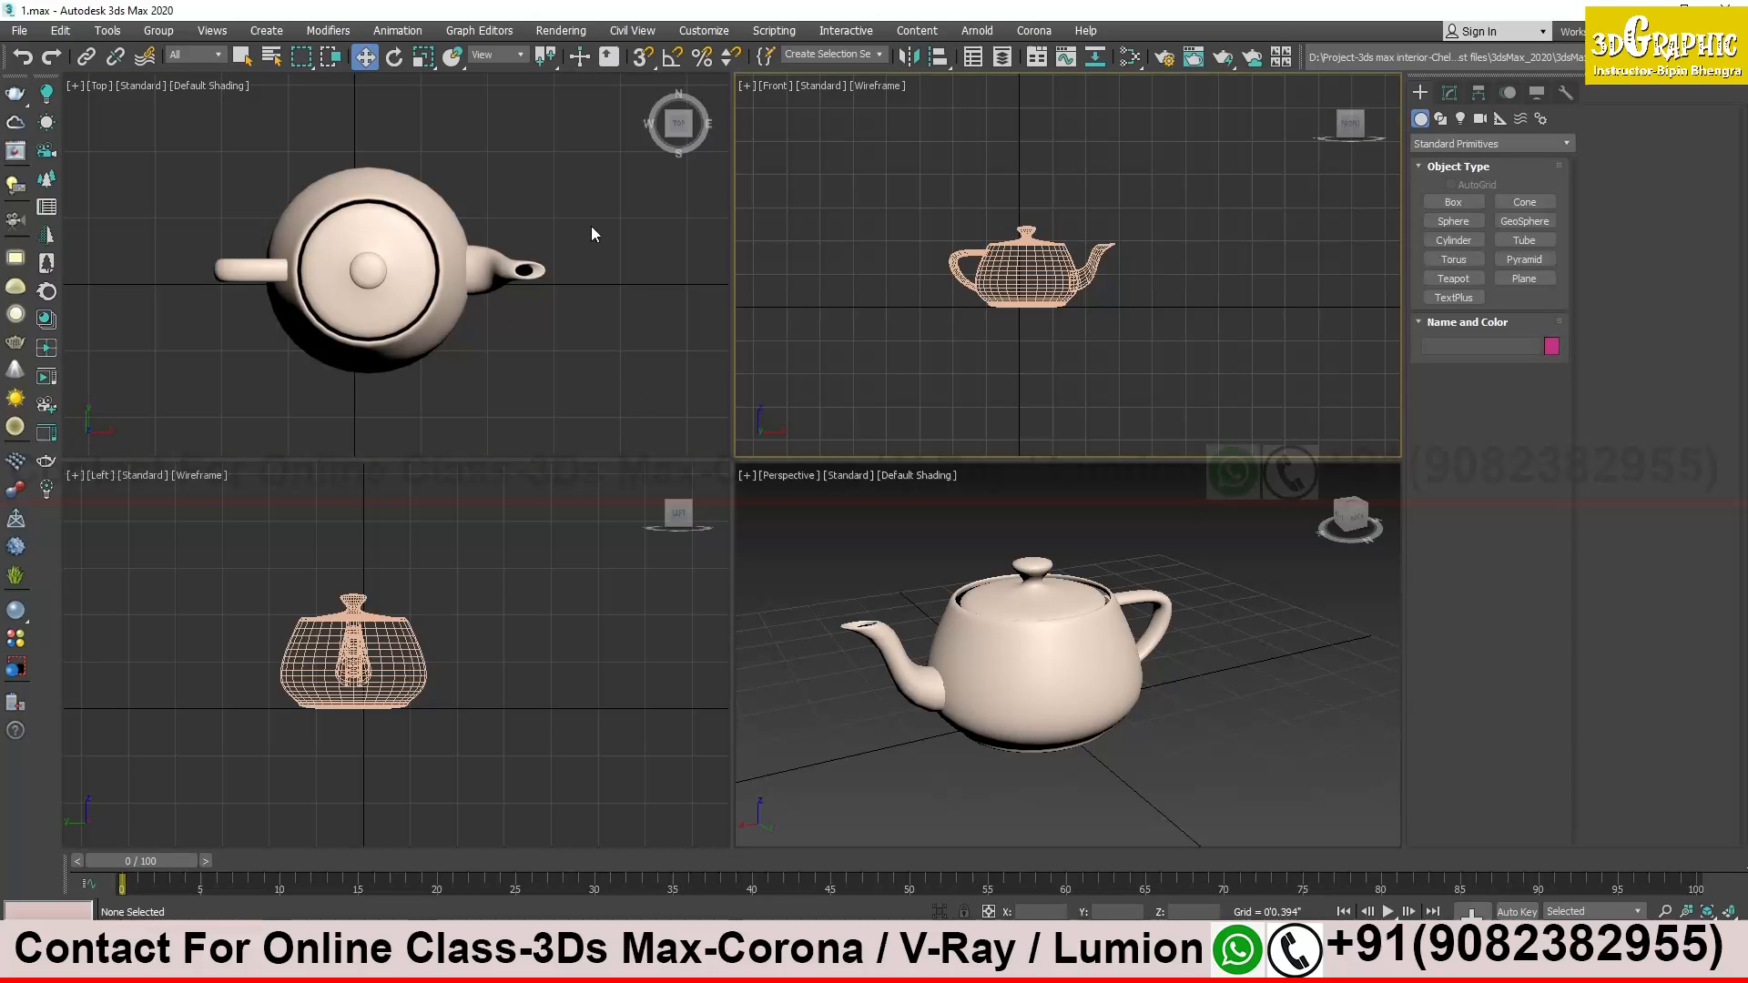
pyautogui.scroll(-1, 616, 346)
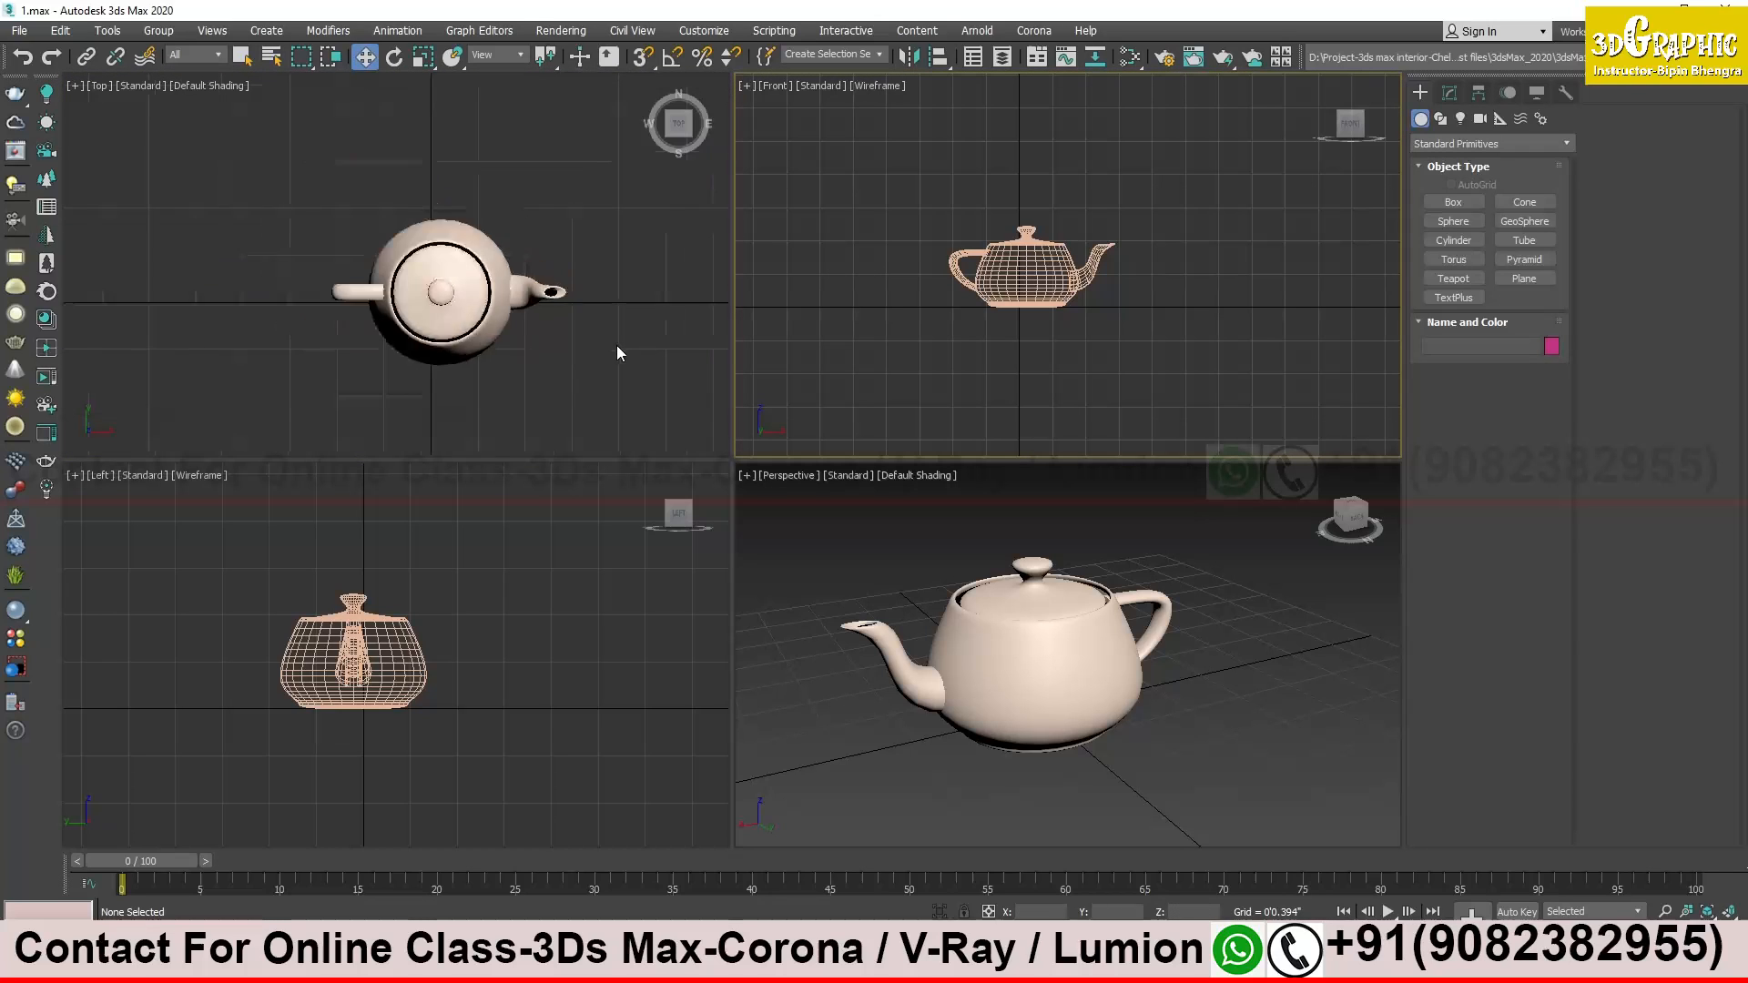
pyautogui.scroll(1, 614, 343)
pyautogui.moveTo(614, 342); pyautogui.dragTo(472, 315, button='middle')
pyautogui.scroll(-1, 516, 316)
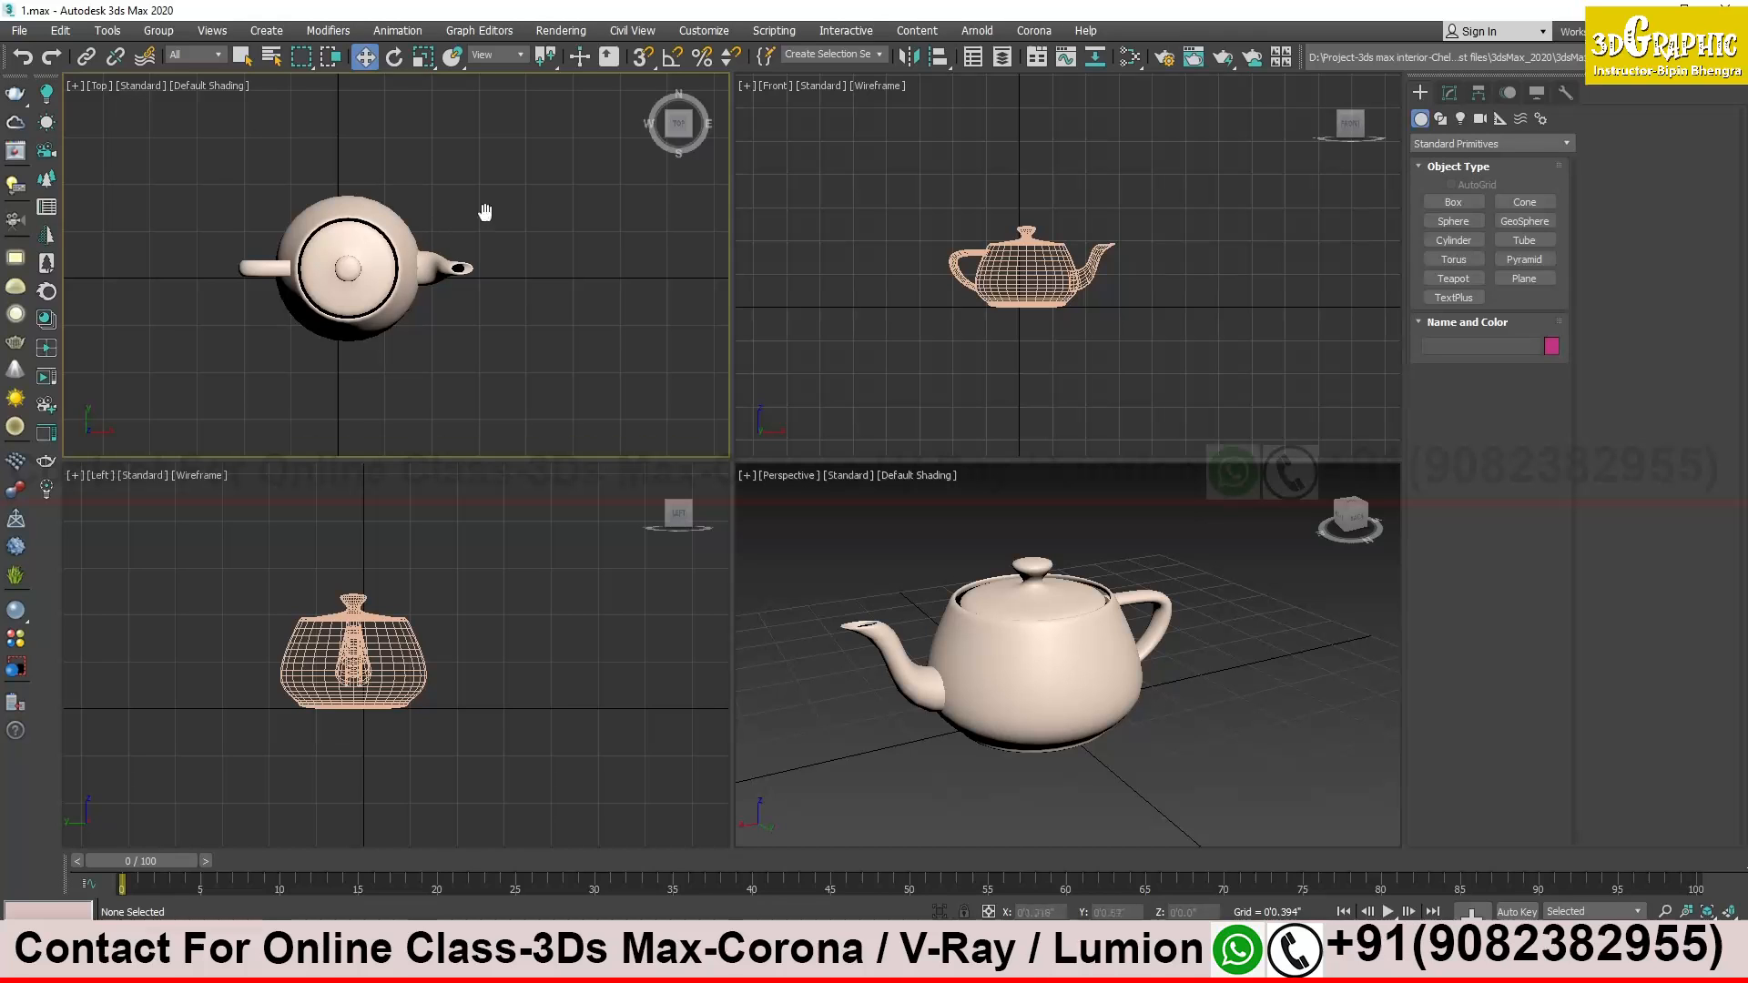
pyautogui.moveTo(484, 212); pyautogui.dragTo(510, 203, button='middle')
pyautogui.moveTo(976, 318); pyautogui.dragTo(881, 272, button='middle')
pyautogui.moveTo(464, 539); pyautogui.dragTo(461, 544, button='middle')
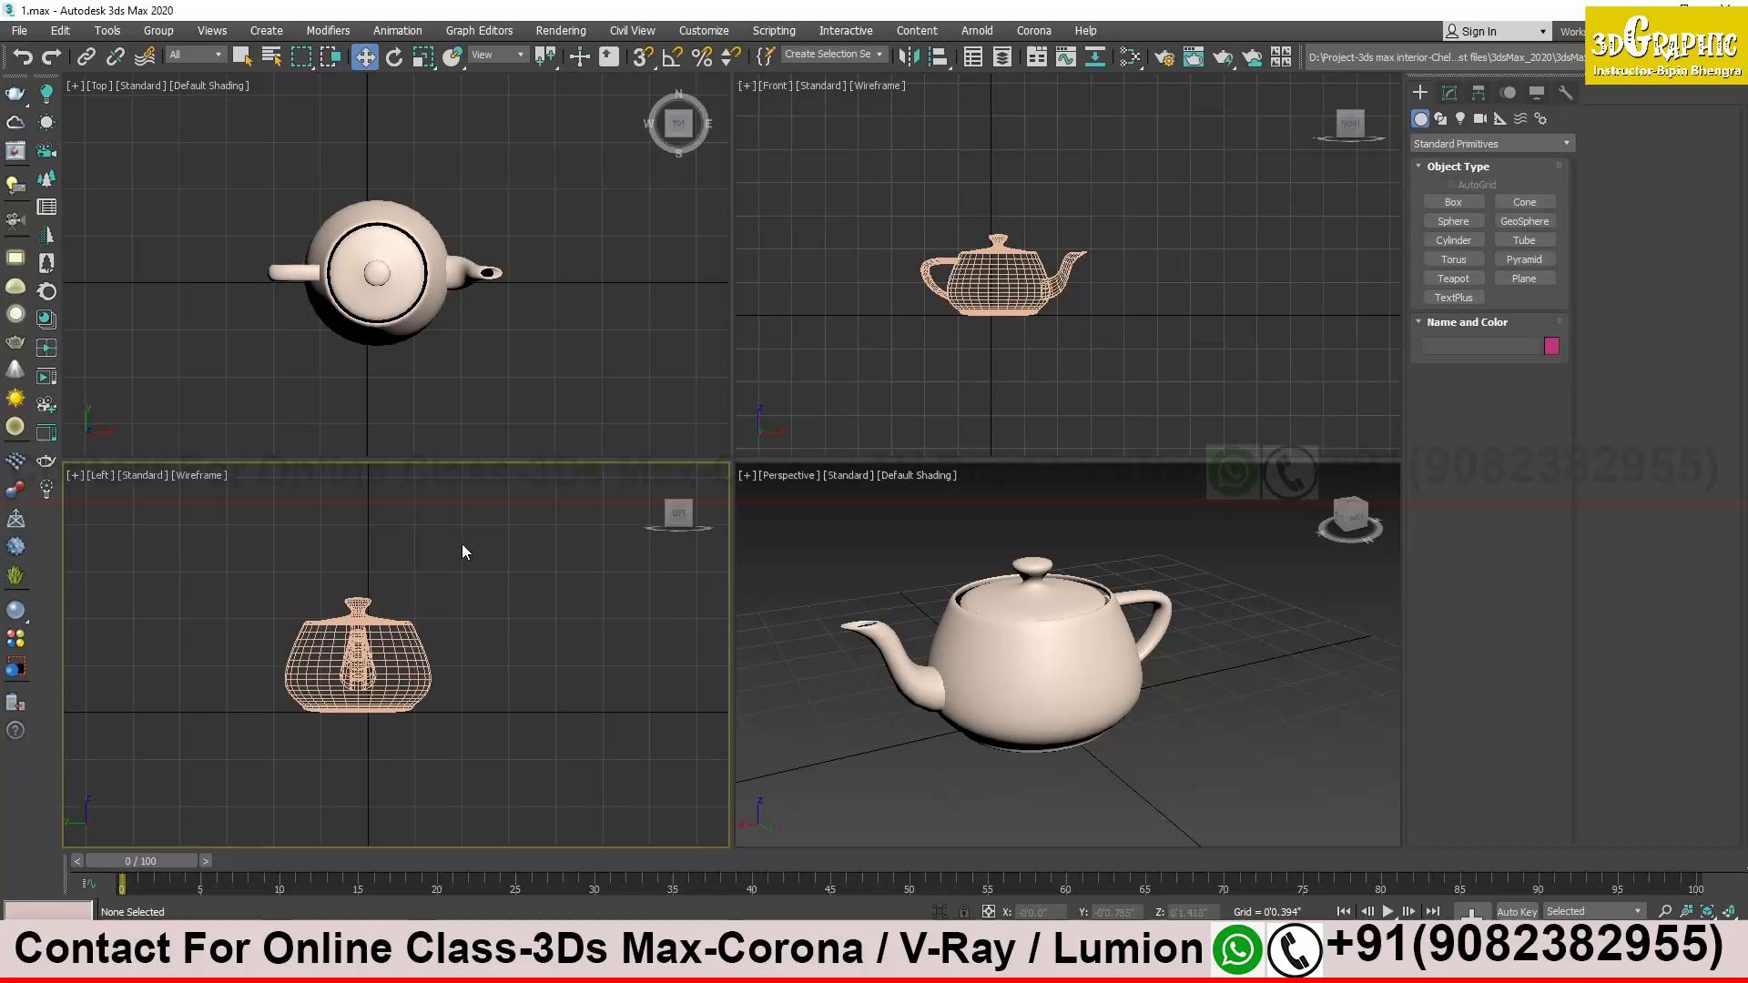
pyautogui.moveTo(898, 538); pyautogui.dragTo(931, 553, button='middle')
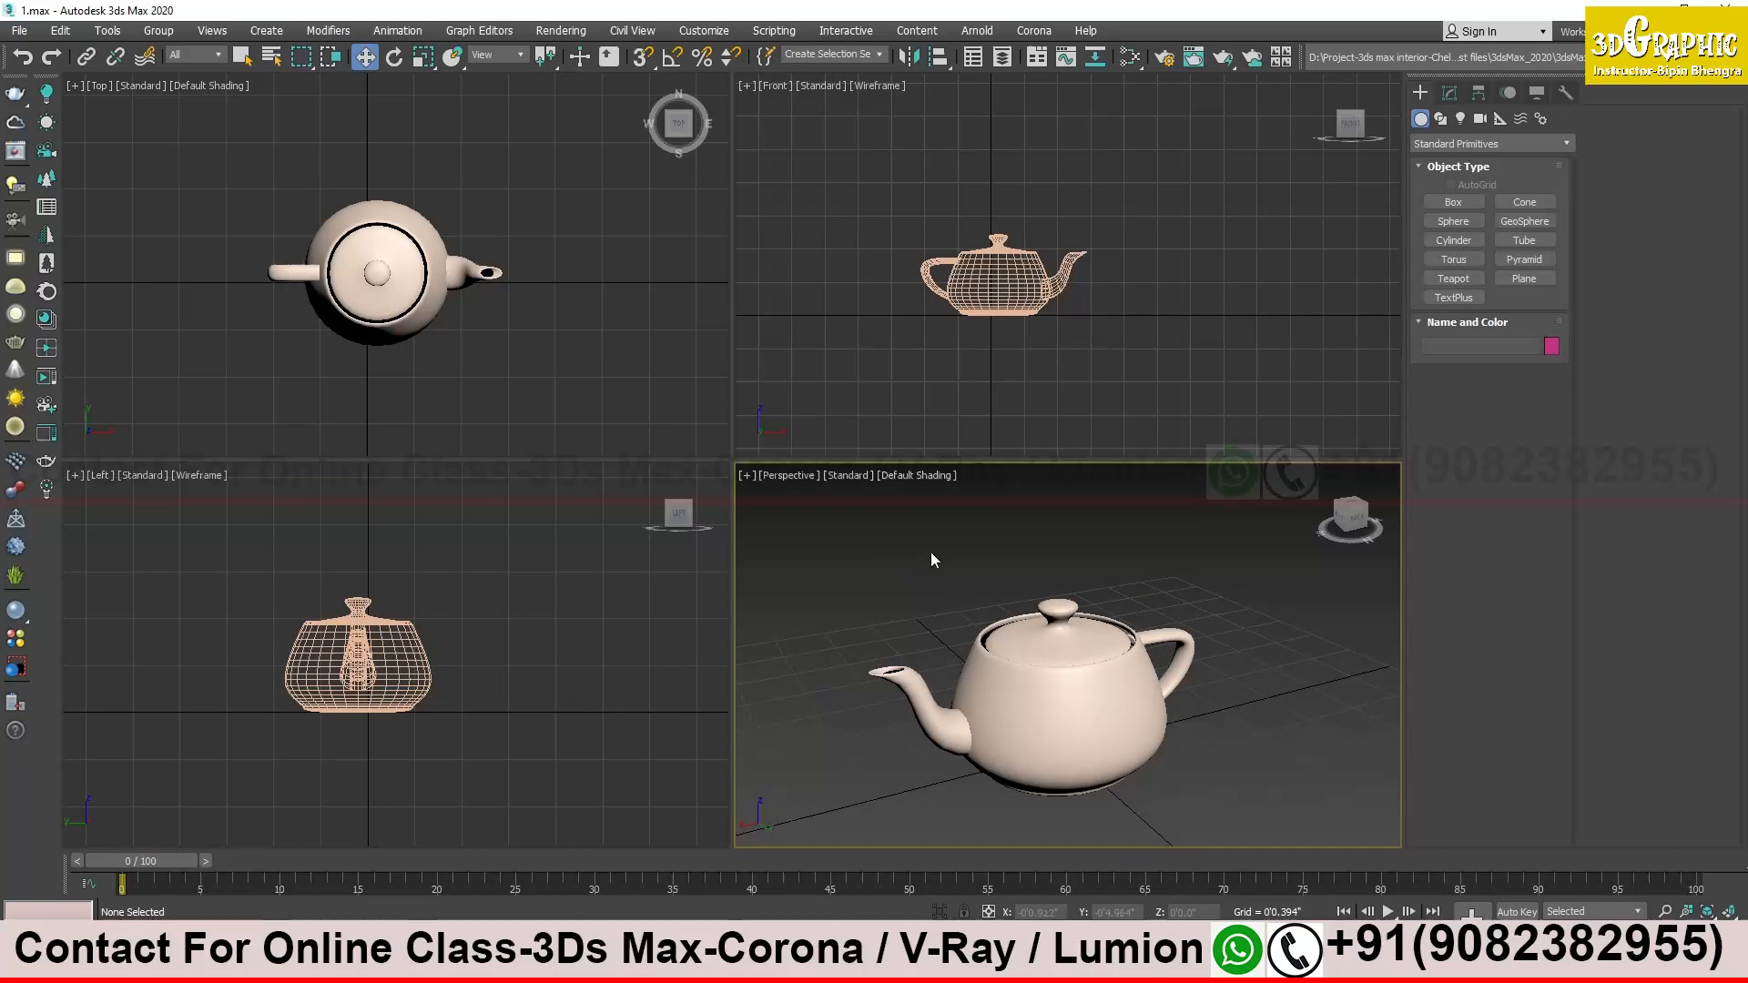
# Review the Front viewport's point-of-view, quality and shading options without changing any of them
pyautogui.click(744, 85)
pyautogui.click(776, 86)
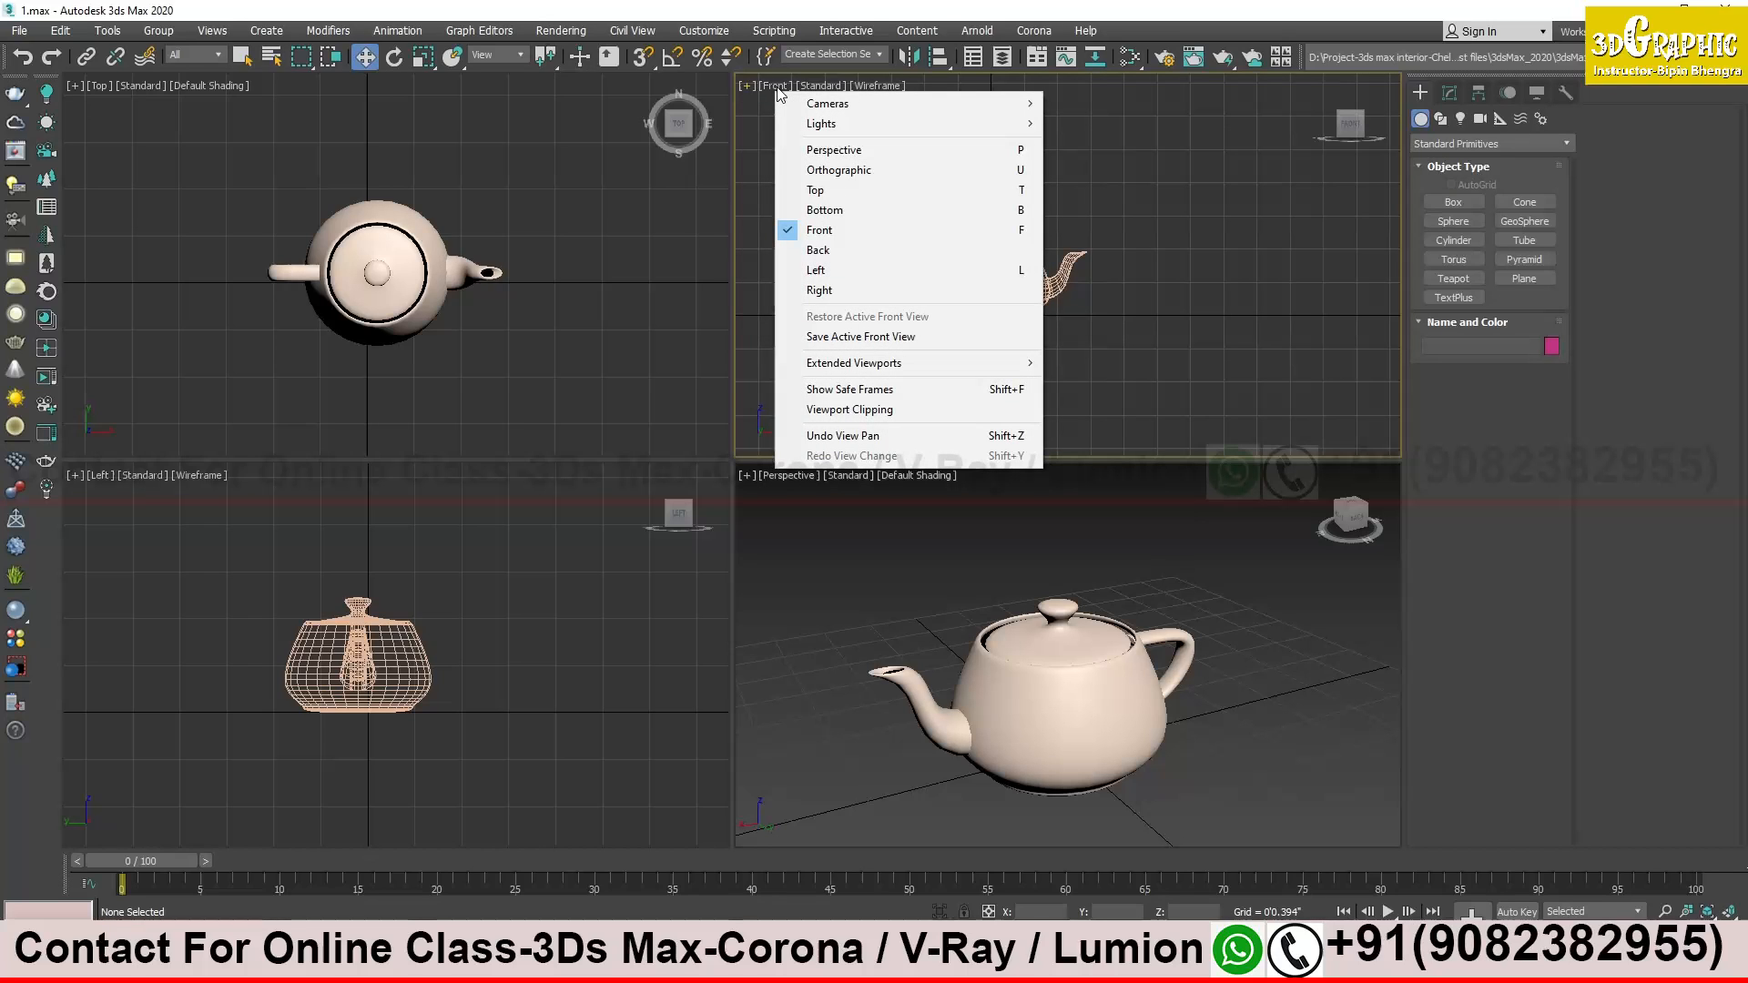
pyautogui.click(776, 88)
pyautogui.click(1160, 264)
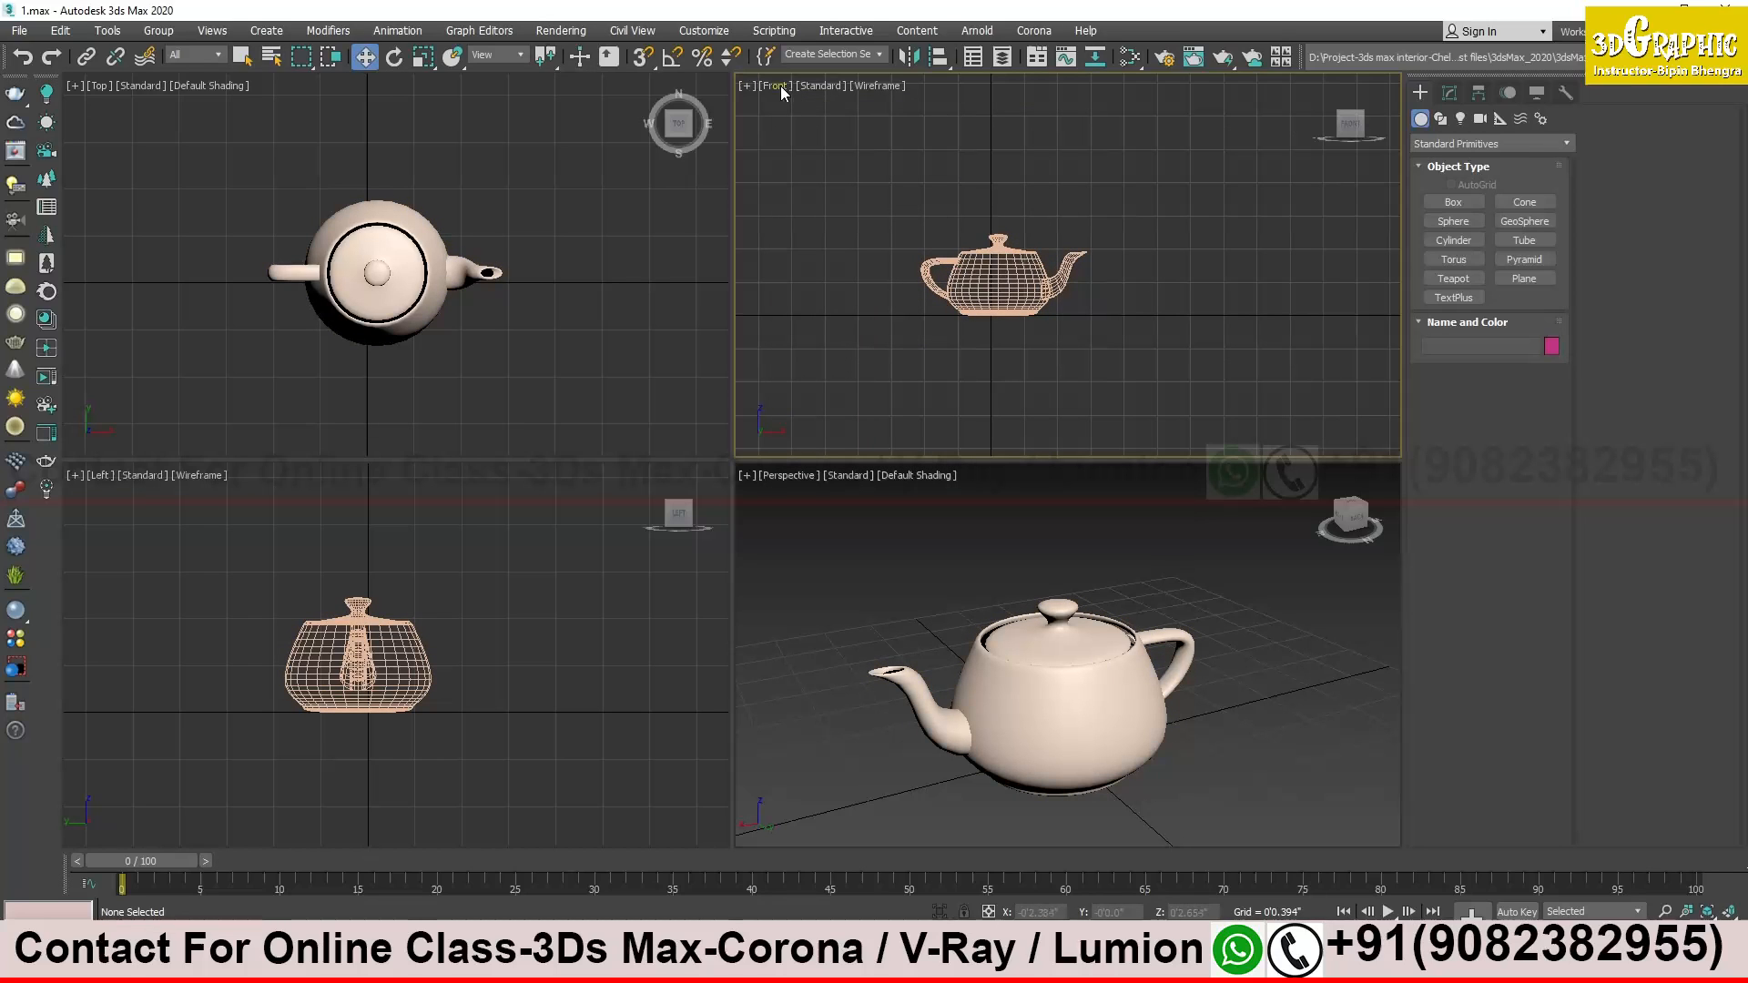
pyautogui.click(821, 86)
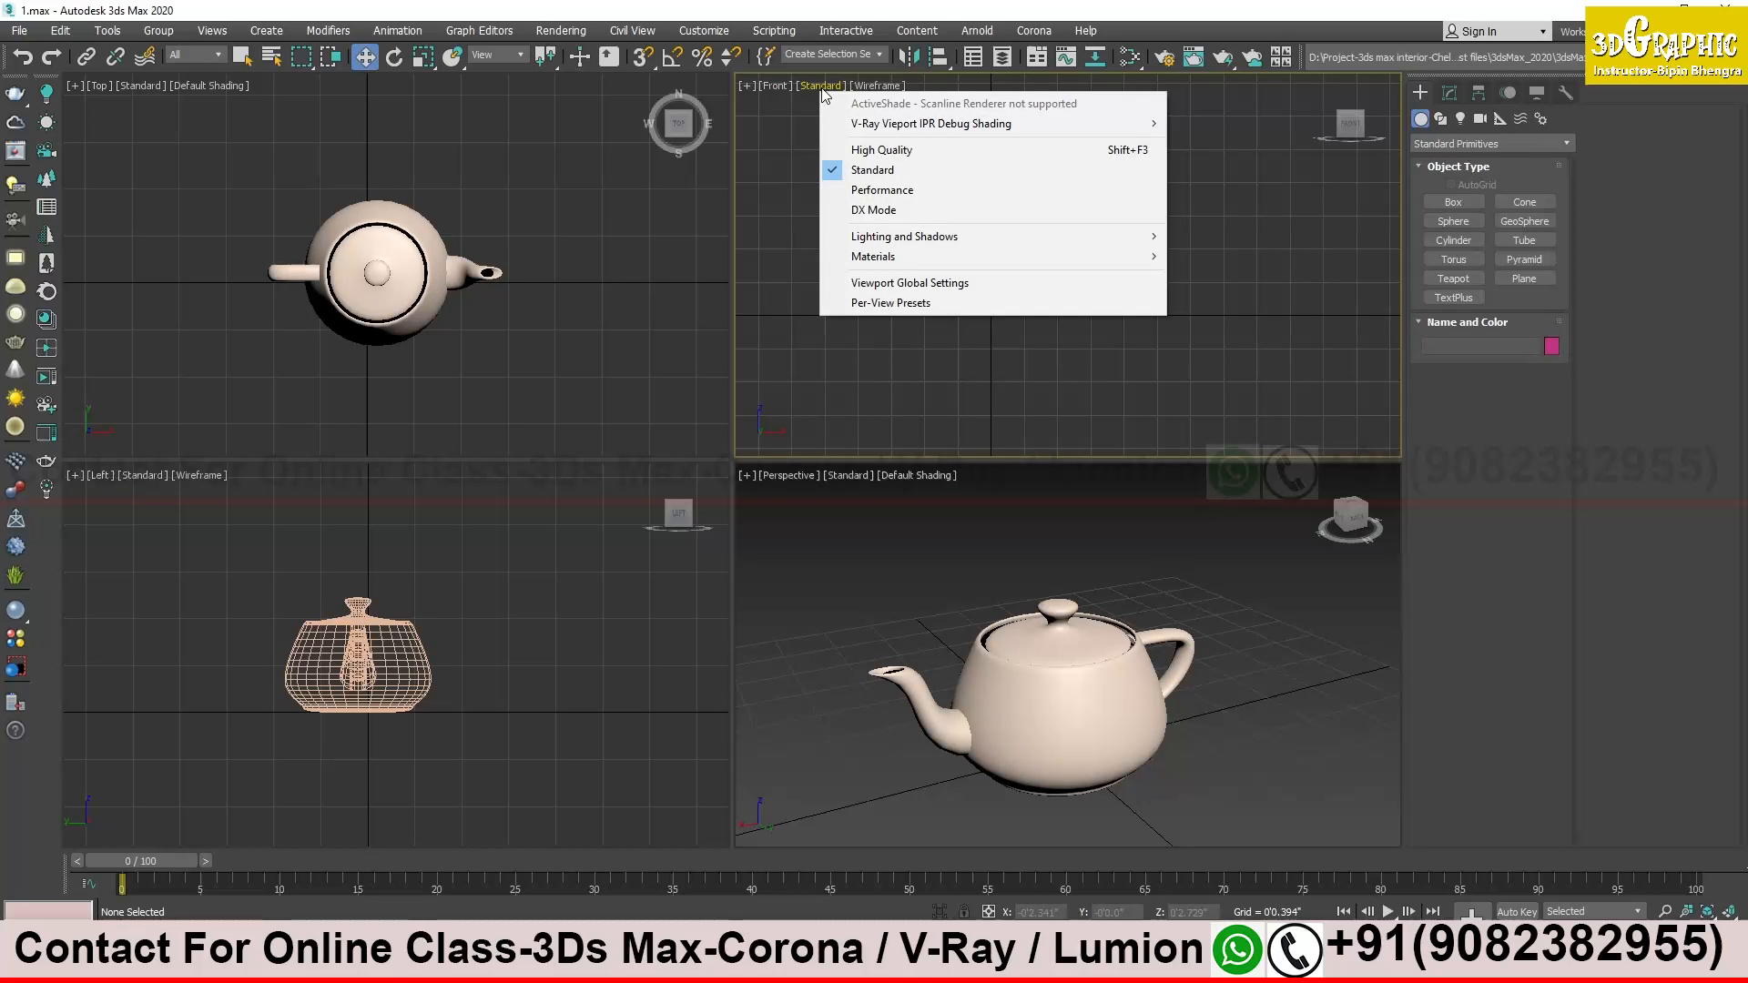
pyautogui.click(791, 125)
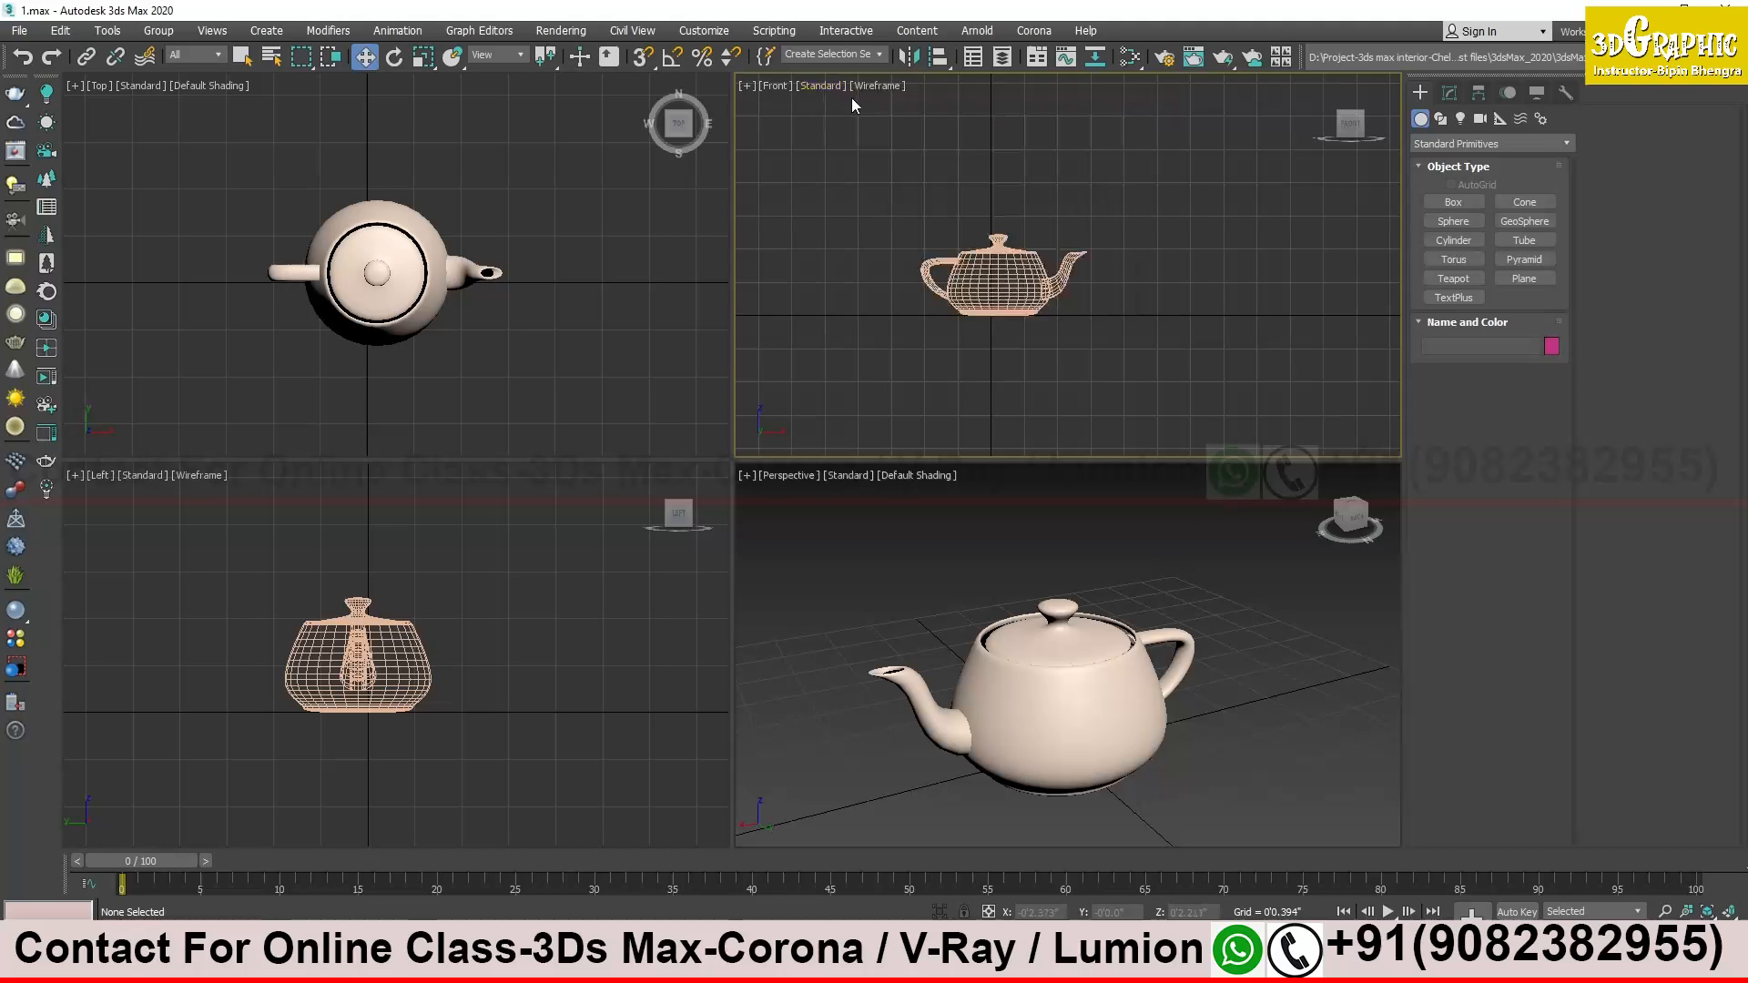
pyautogui.click(866, 85)
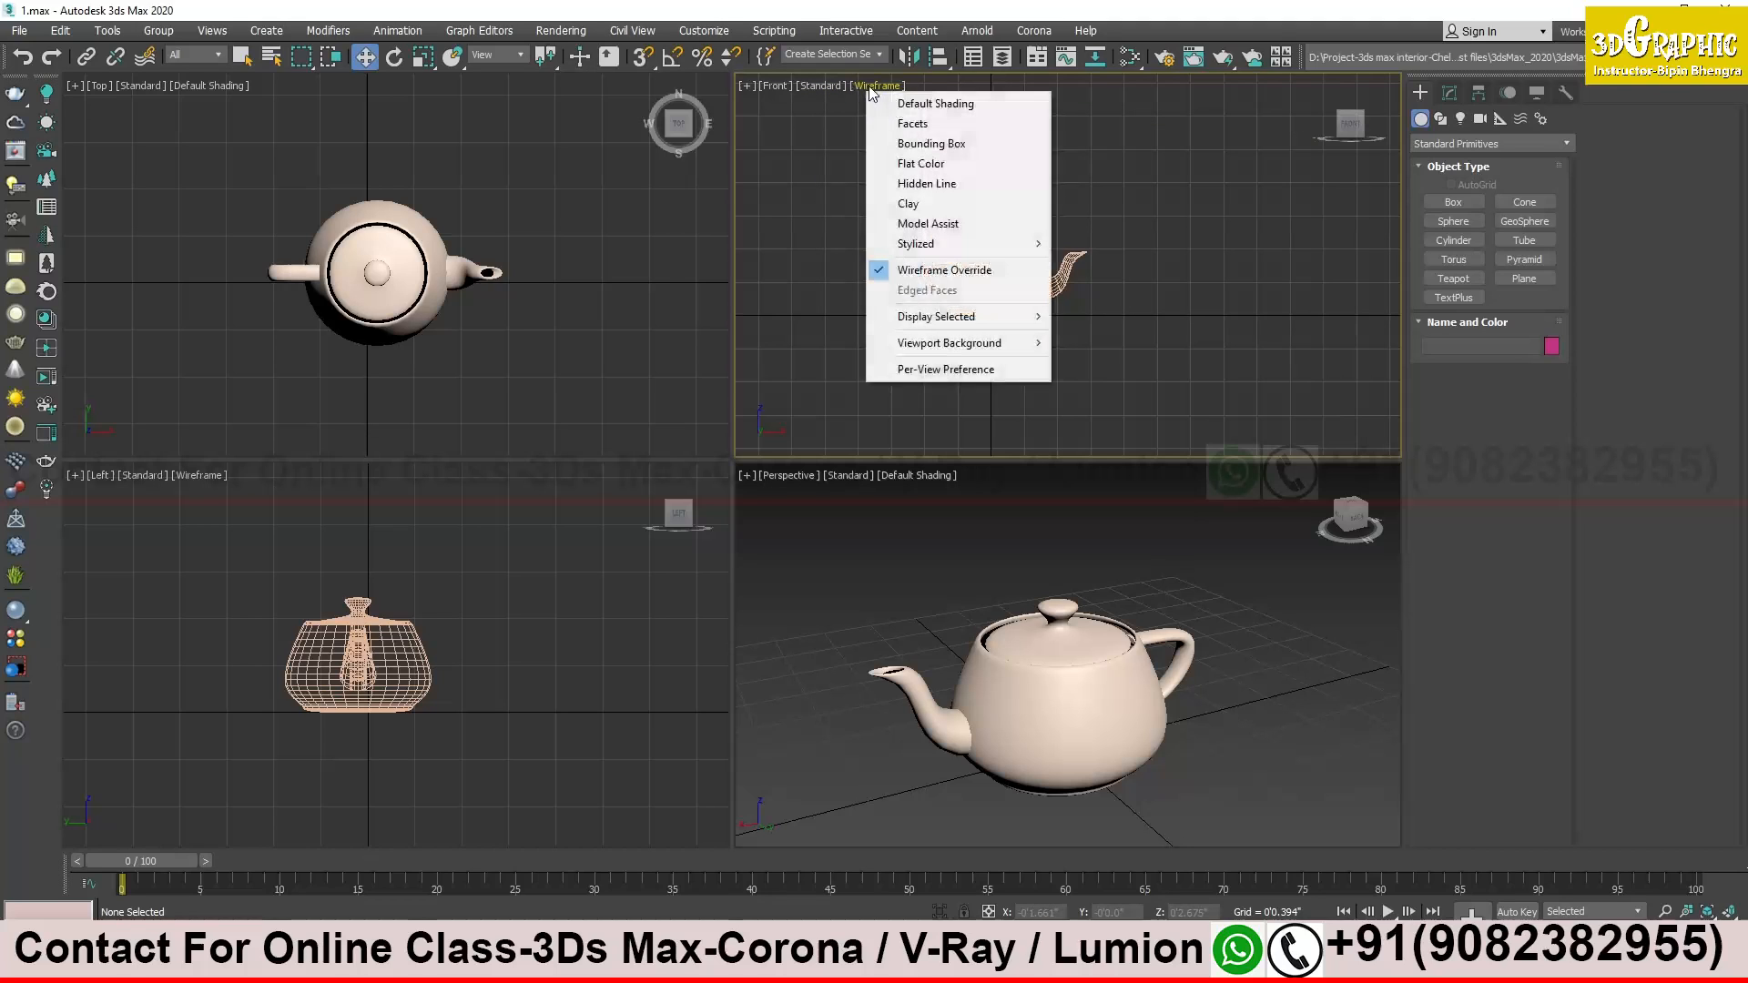
pyautogui.click(834, 142)
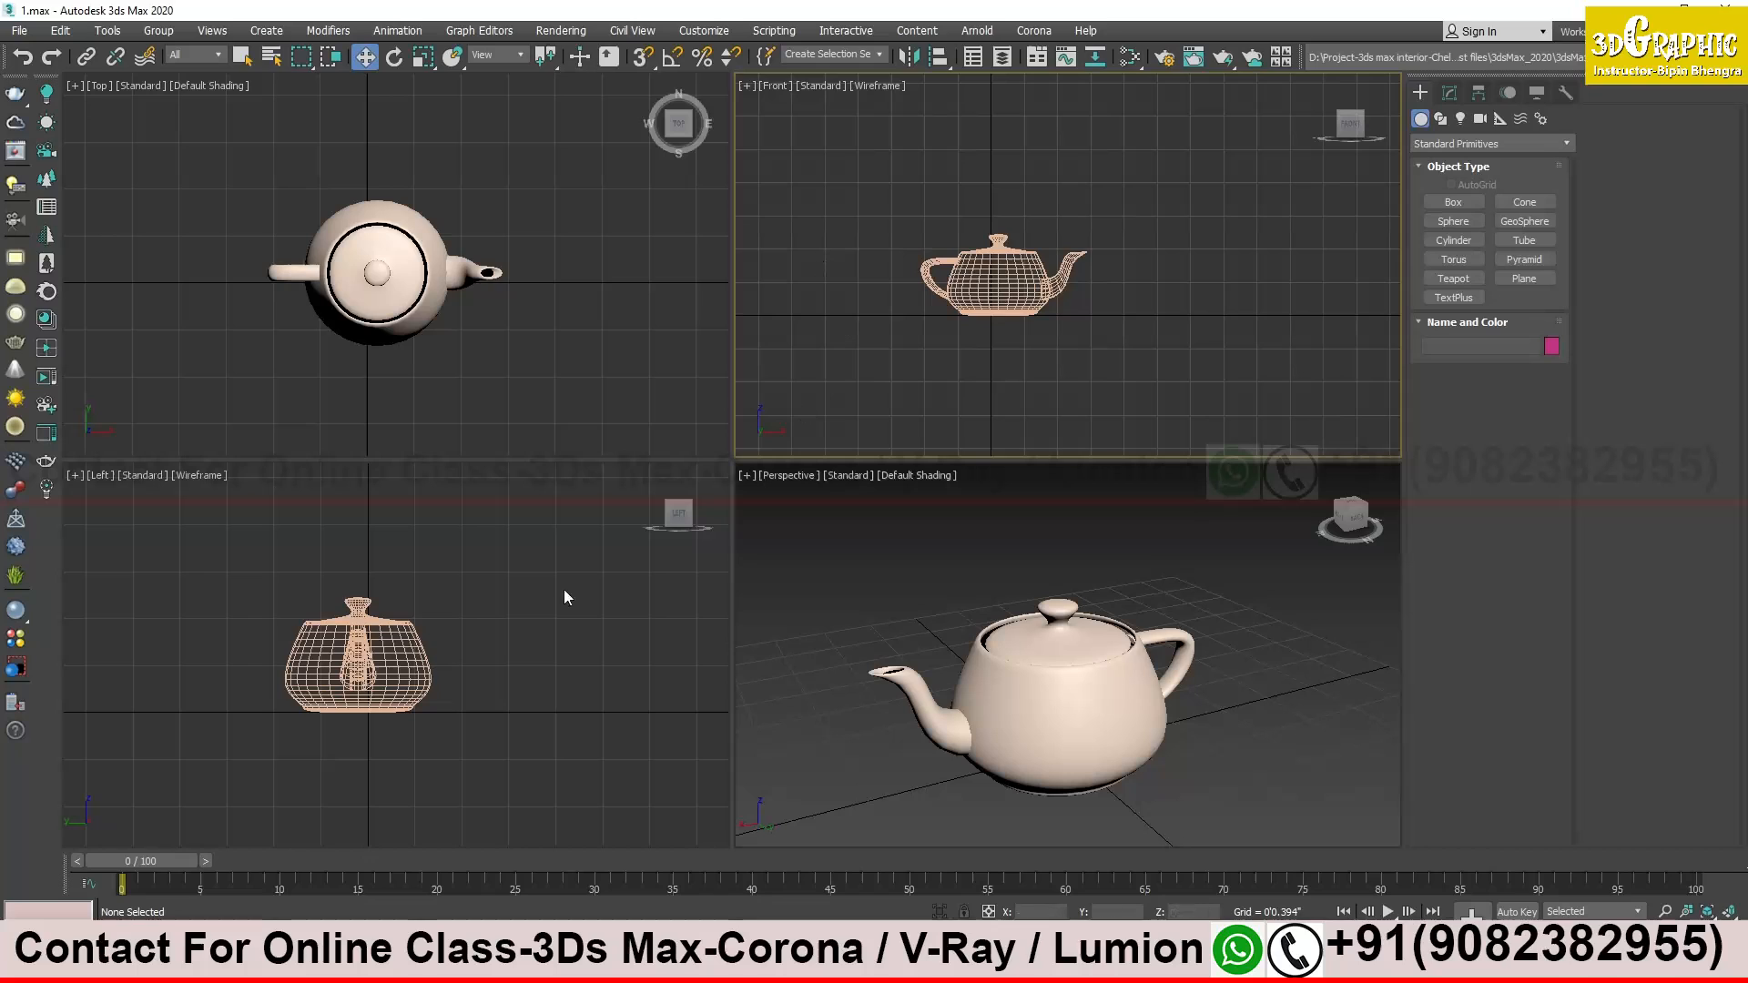
pyautogui.click(977, 313)
# Select the teapot in the Top viewport and move it to about X 0'0.061", Y -0'0.083"
pyautogui.click(538, 300)
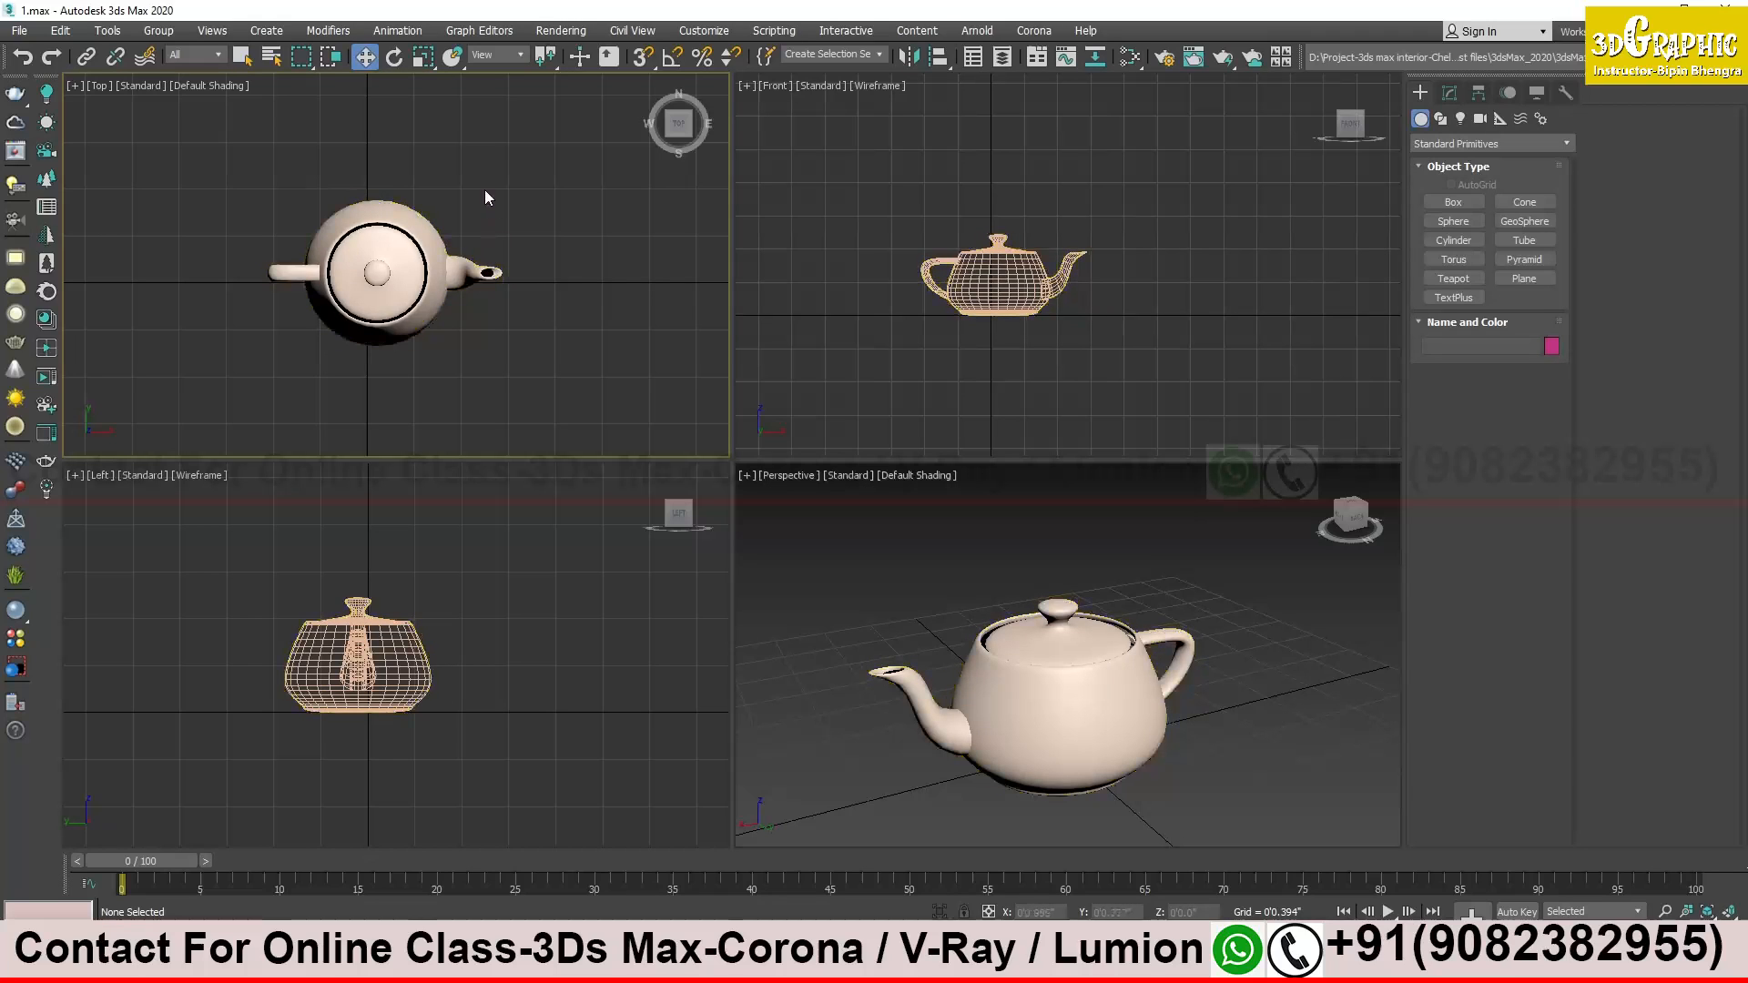
pyautogui.click(412, 273)
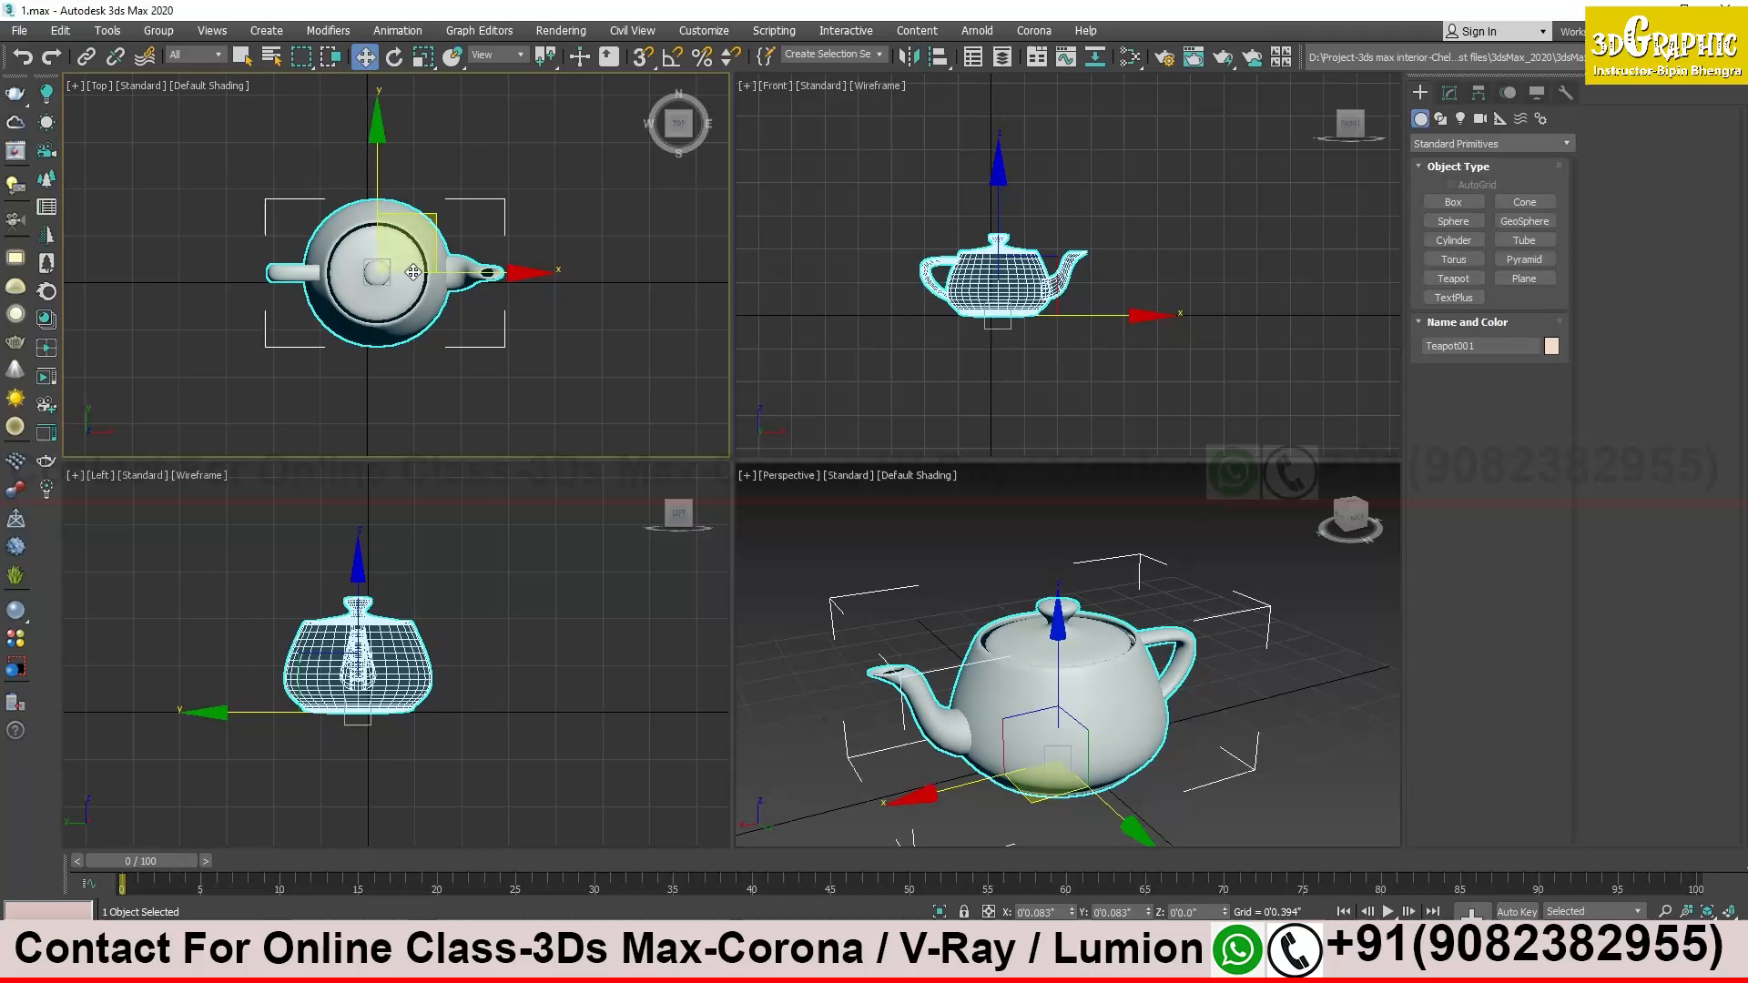
pyautogui.moveTo(435, 222)
pyautogui.mouseDown()
pyautogui.moveTo(531, 241)
pyautogui.moveTo(449, 261)
pyautogui.moveTo(364, 190)
pyautogui.moveTo(461, 240)
pyautogui.moveTo(428, 250)
pyautogui.moveTo(465, 190)
pyautogui.moveTo(435, 242)
pyautogui.mouseUp()
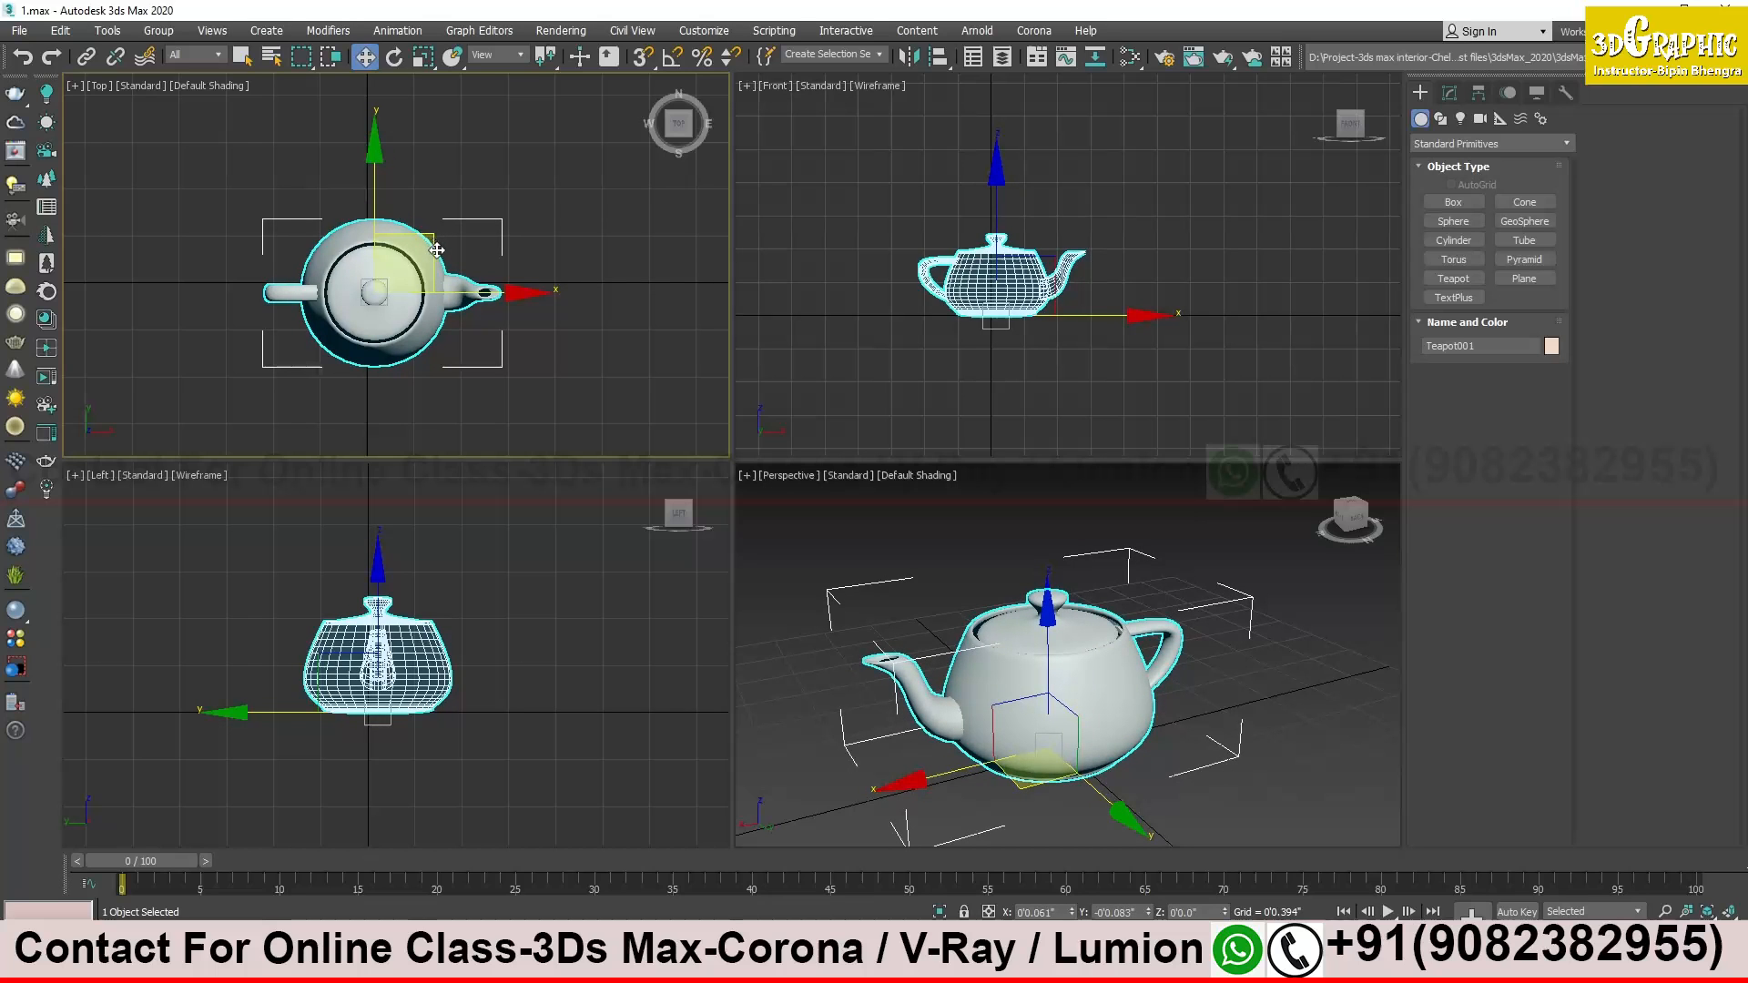
# Rotate the teapot about 5 degrees around Z in the Top viewport, and scale it uniformly to about 130%
pyautogui.press('e')
pyautogui.moveTo(473, 207); pyautogui.dragTo(488, 178)
pyautogui.press('r')
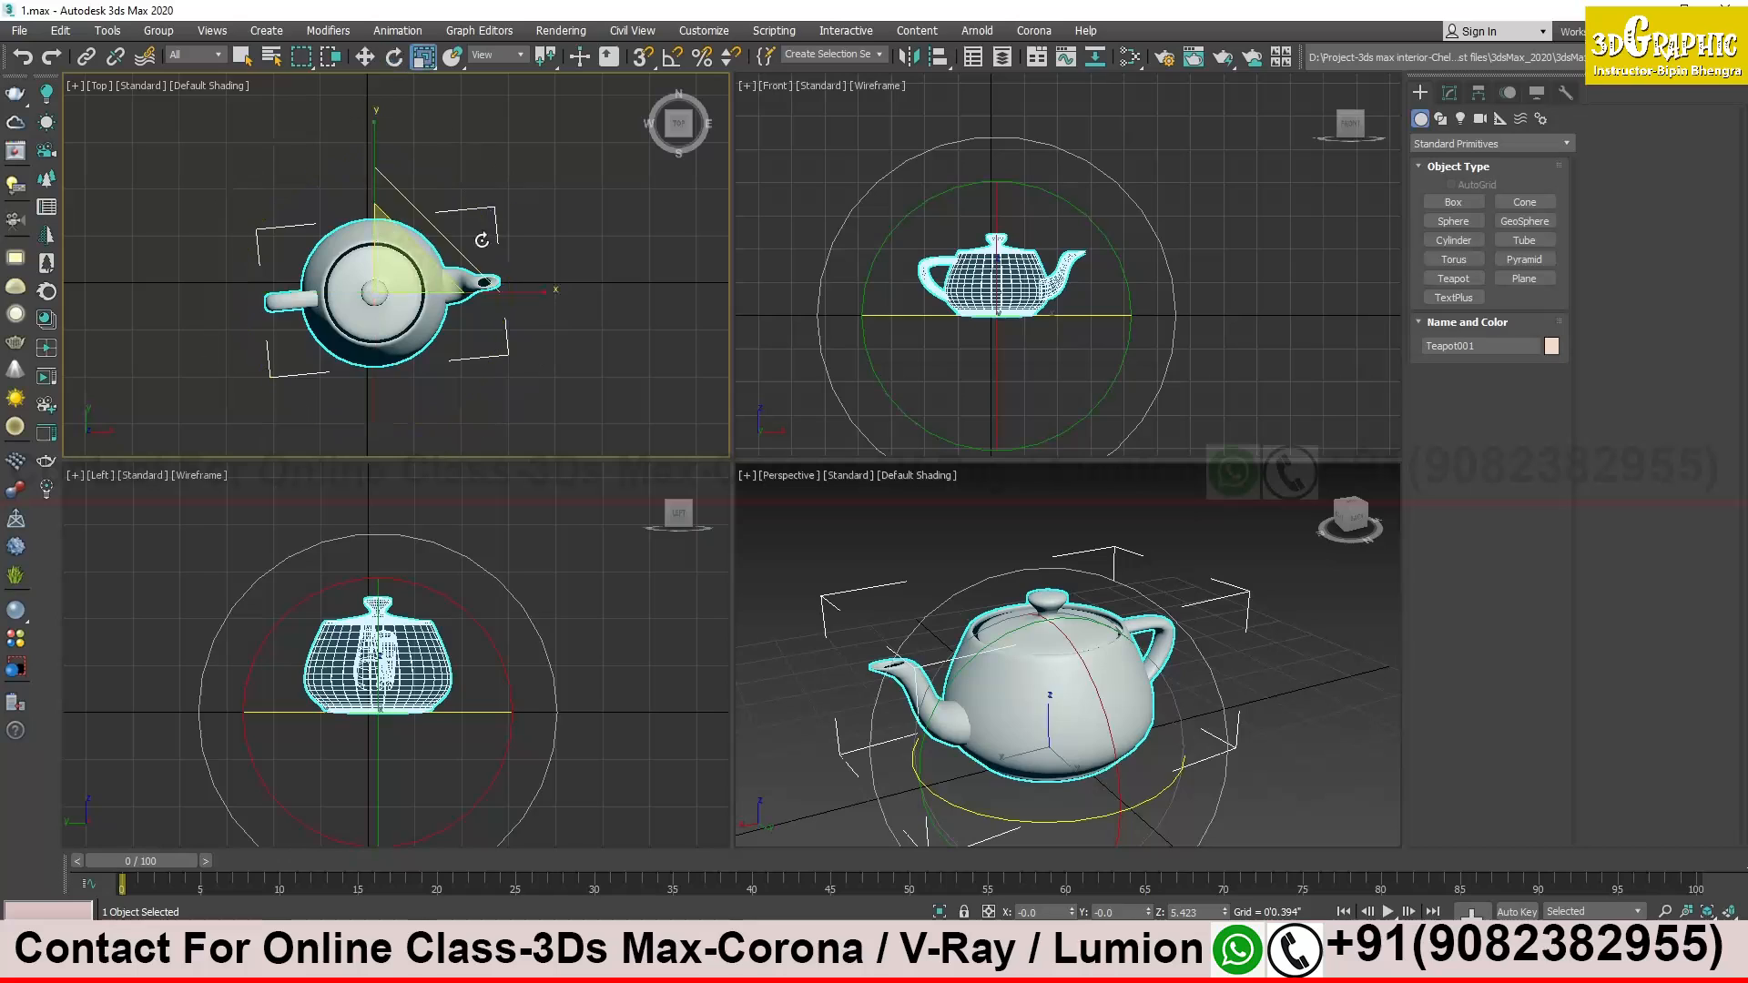
pyautogui.moveTo(410, 269); pyautogui.dragTo(414, 248)
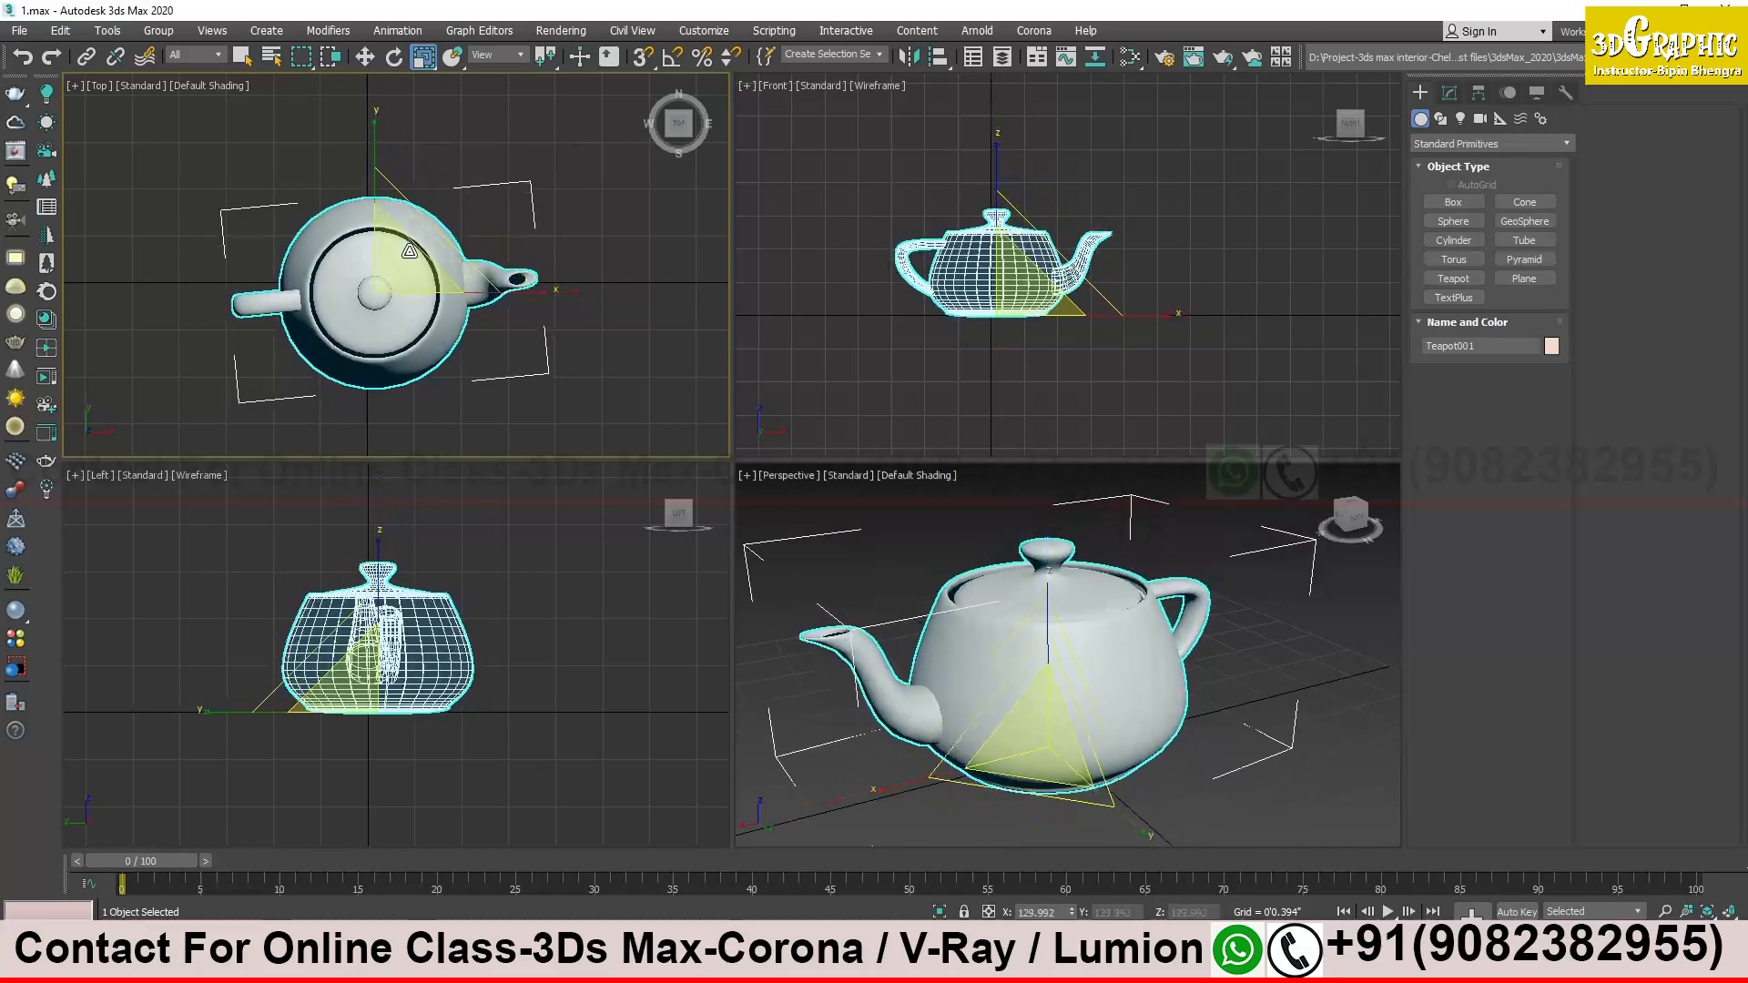
pyautogui.press('w')
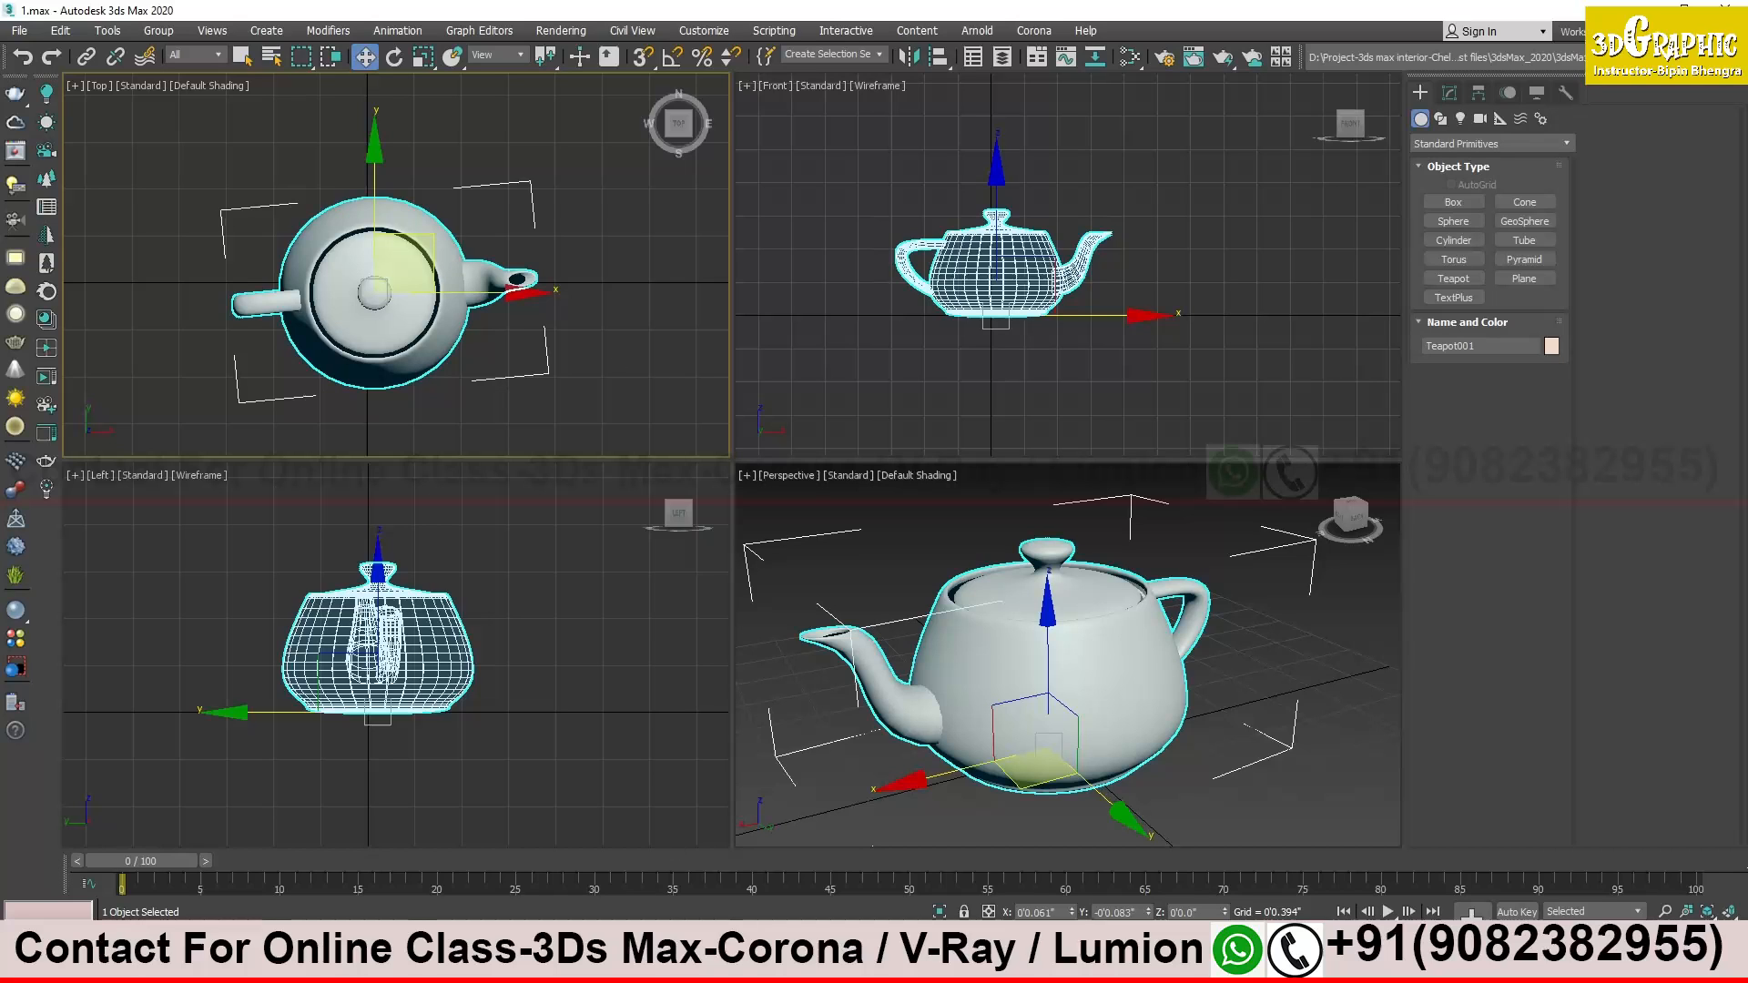
# Switch to the Word notes document and add the line "Move 3d obj= w" below the right view note
pyautogui.click(669, 965)
pyautogui.press('Return')
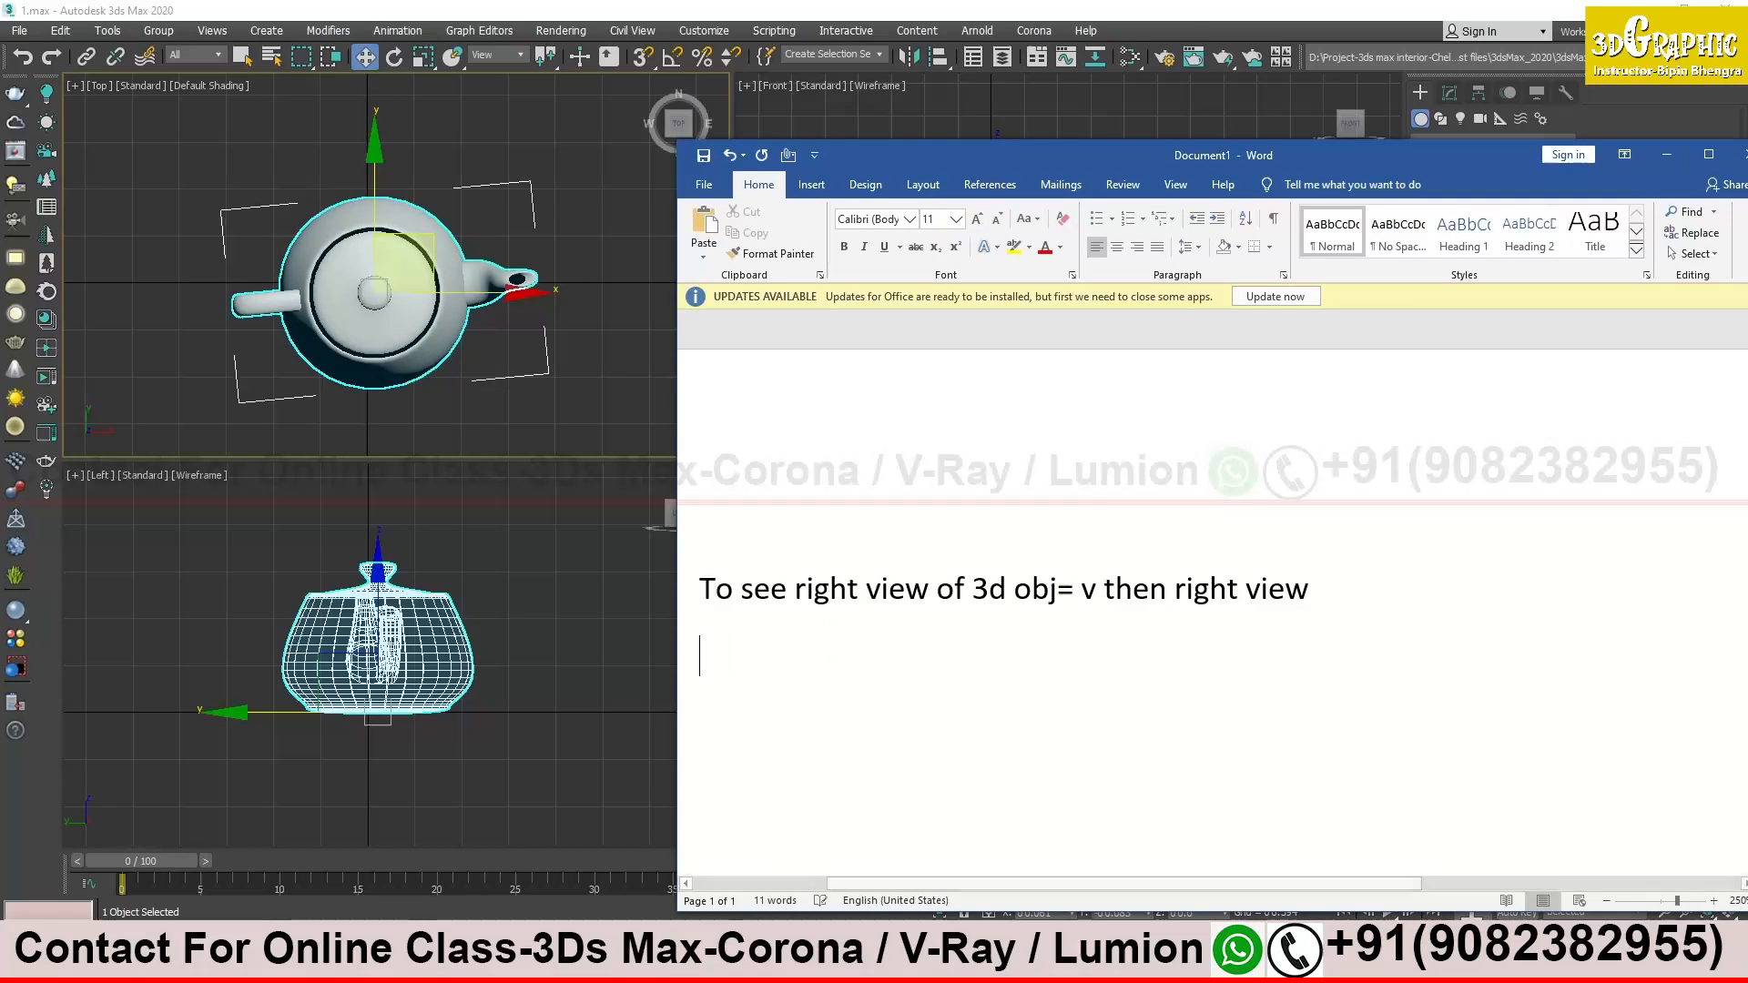
pyautogui.write('Move 3d obj')
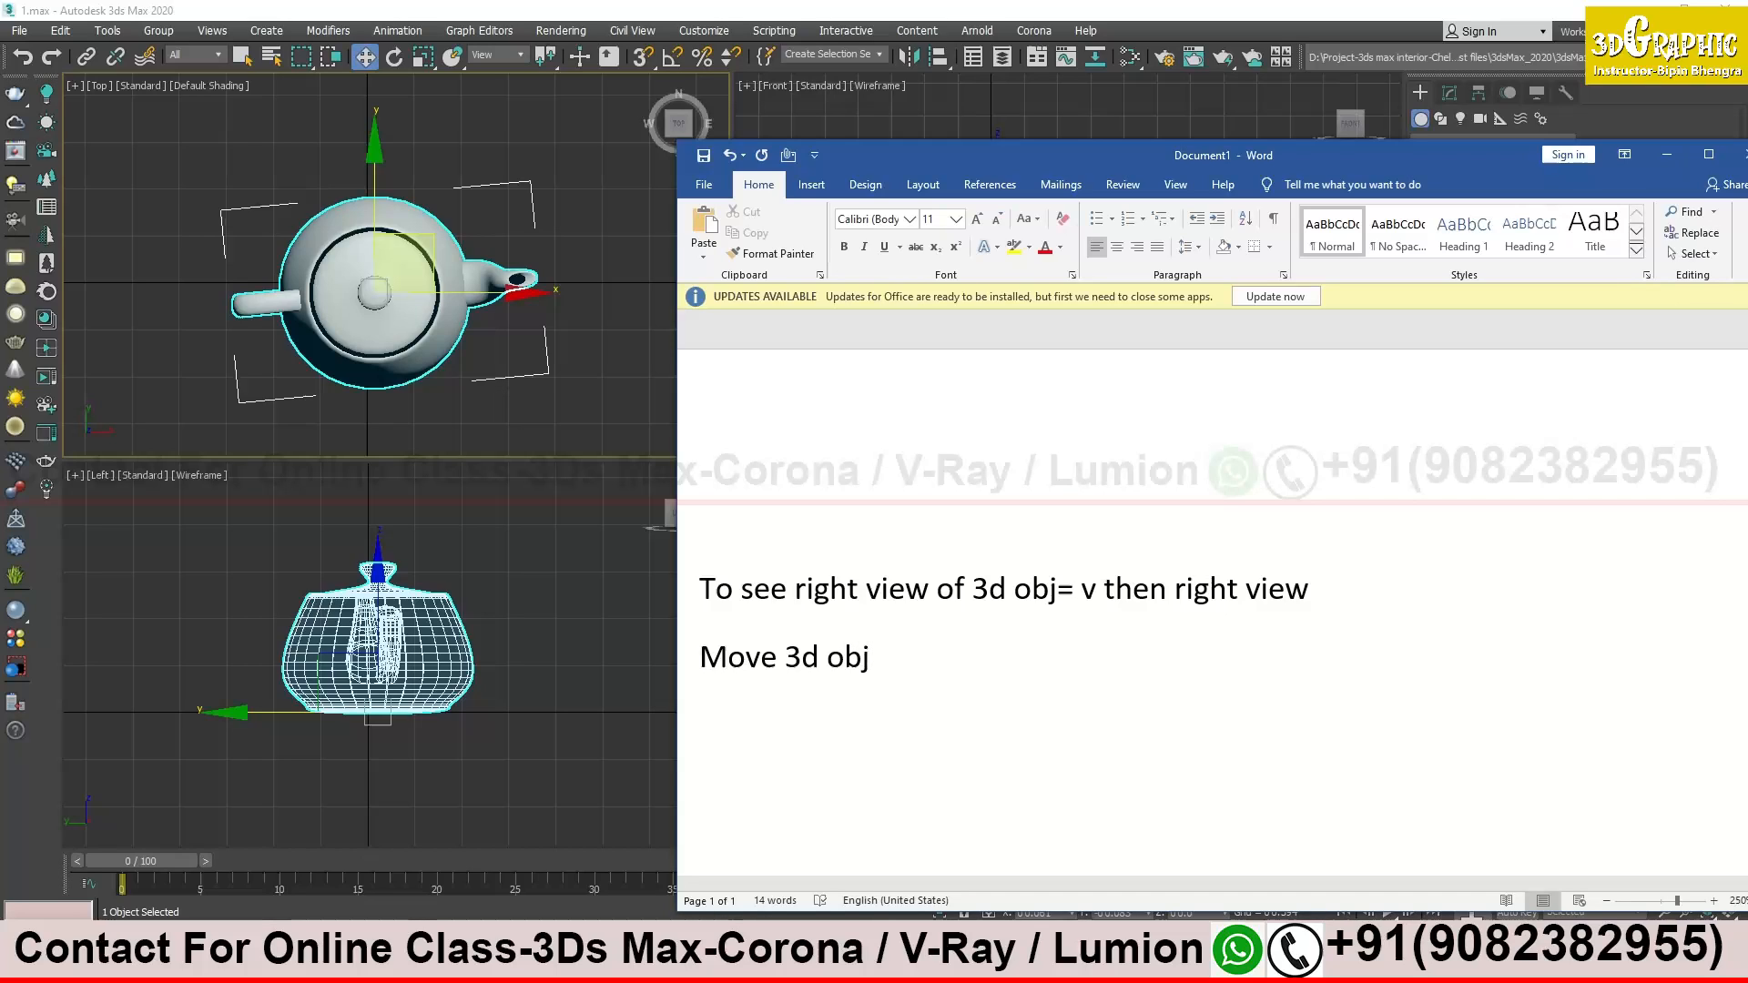
pyautogui.write('= w')
pyautogui.press('Return')
# Add two more shortcut lines to the notes, "Rotate = e" and "Scale = r"
pyautogui.write('rotate')
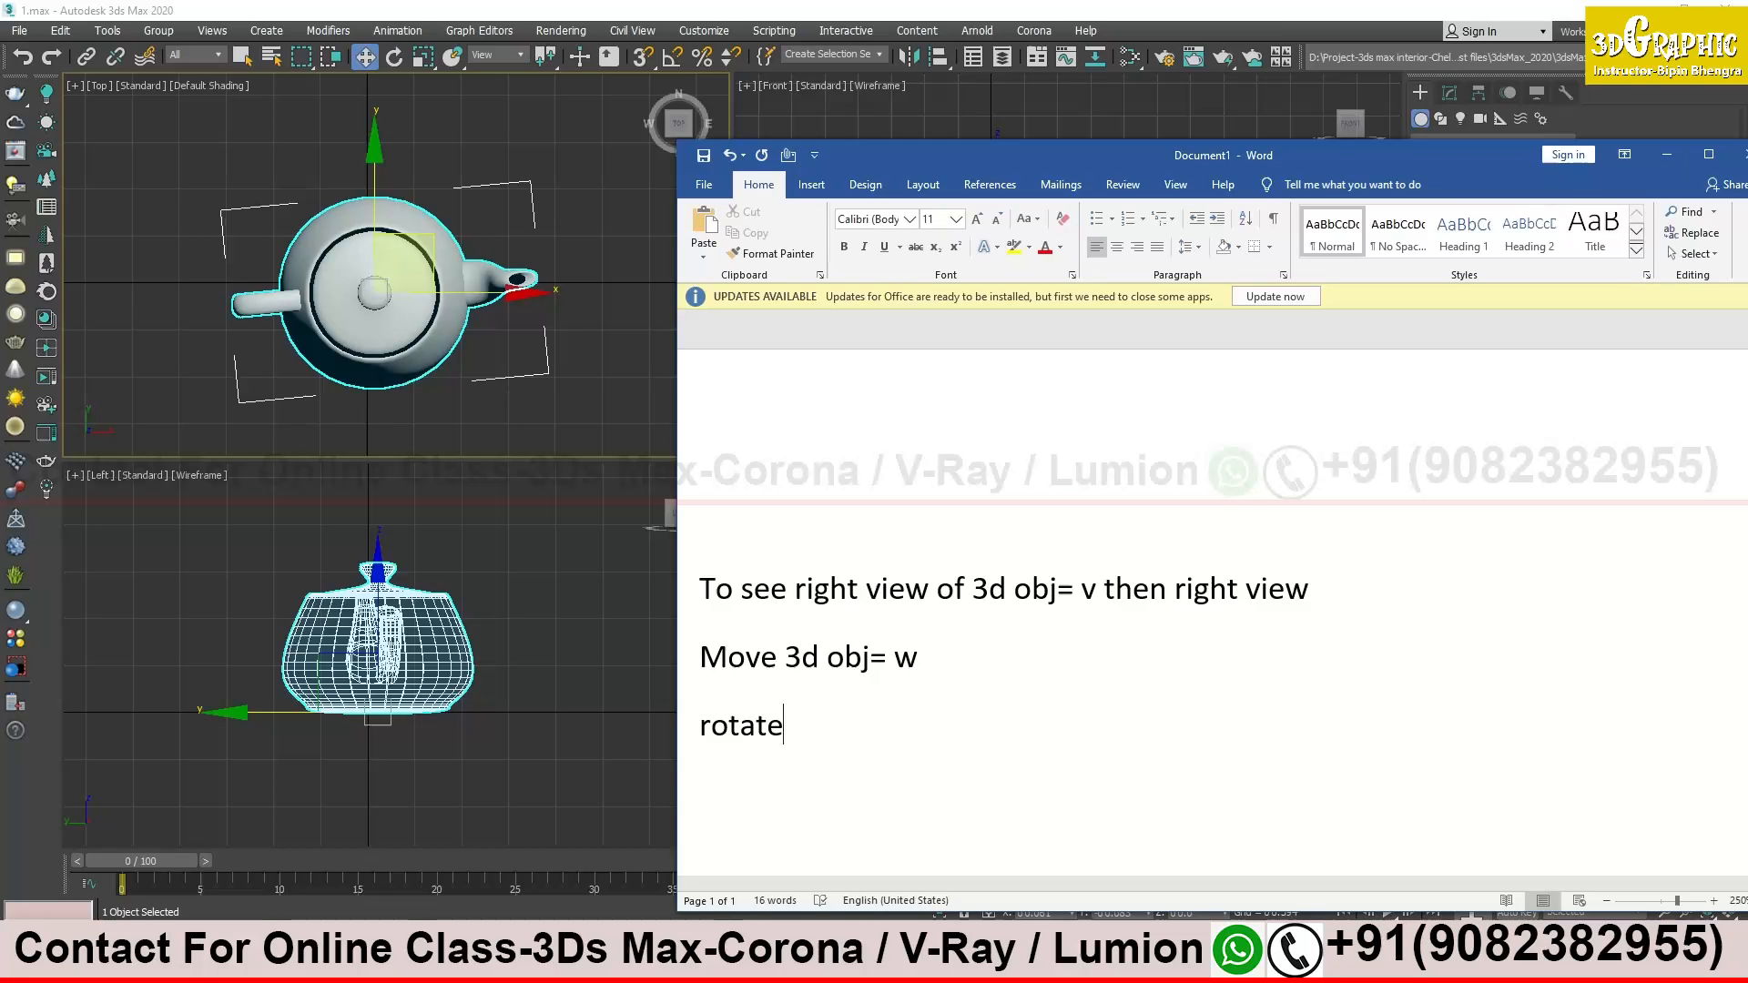
pyautogui.write(' =')
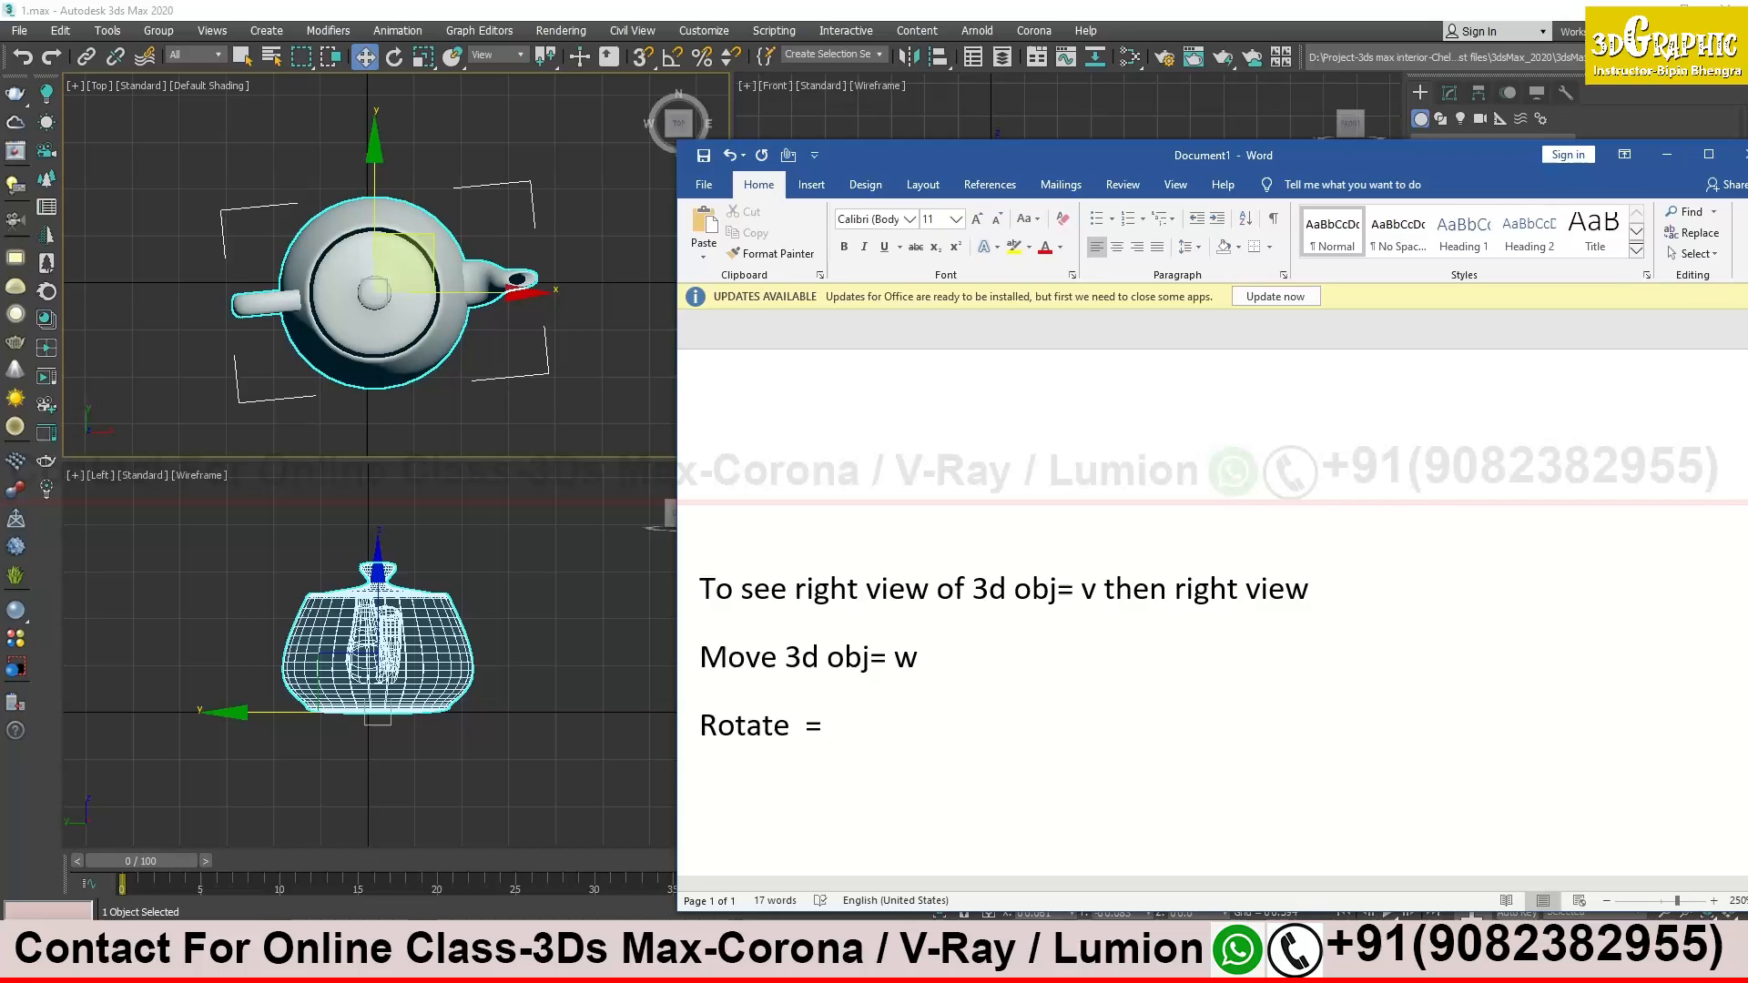
pyautogui.write(' e')
pyautogui.press('Return')
pyautogui.write('scale  = ')
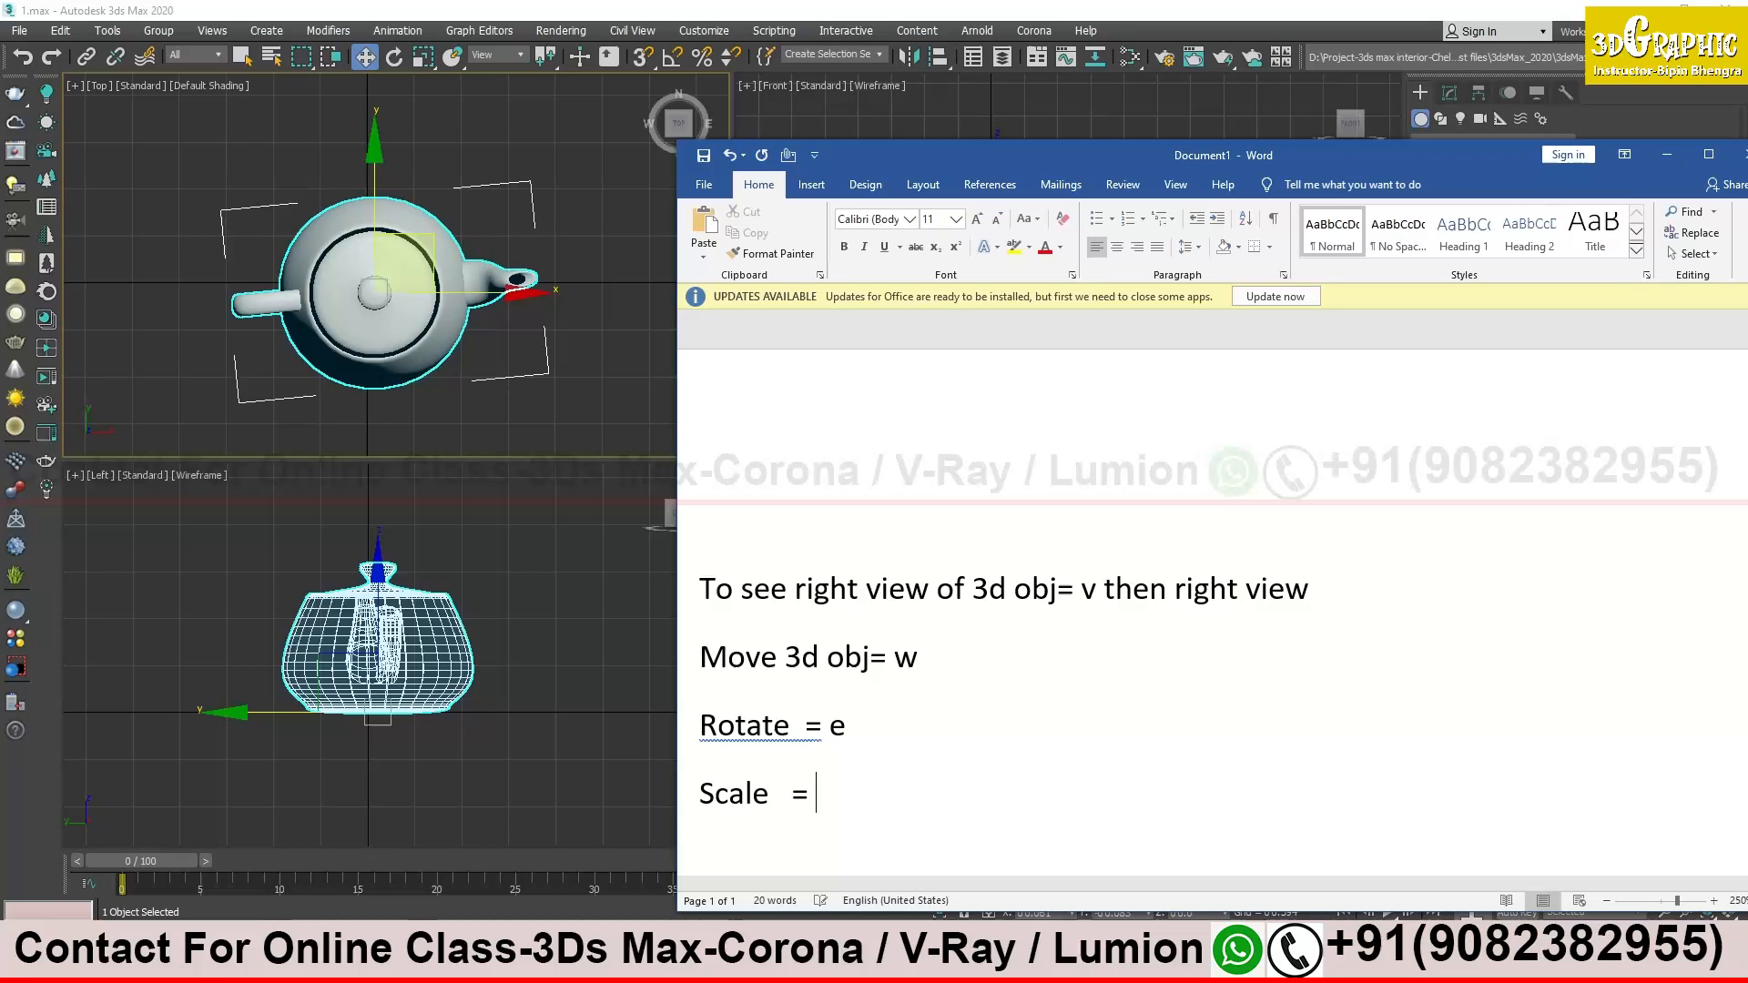
pyautogui.write('r')
pyautogui.press('Return')
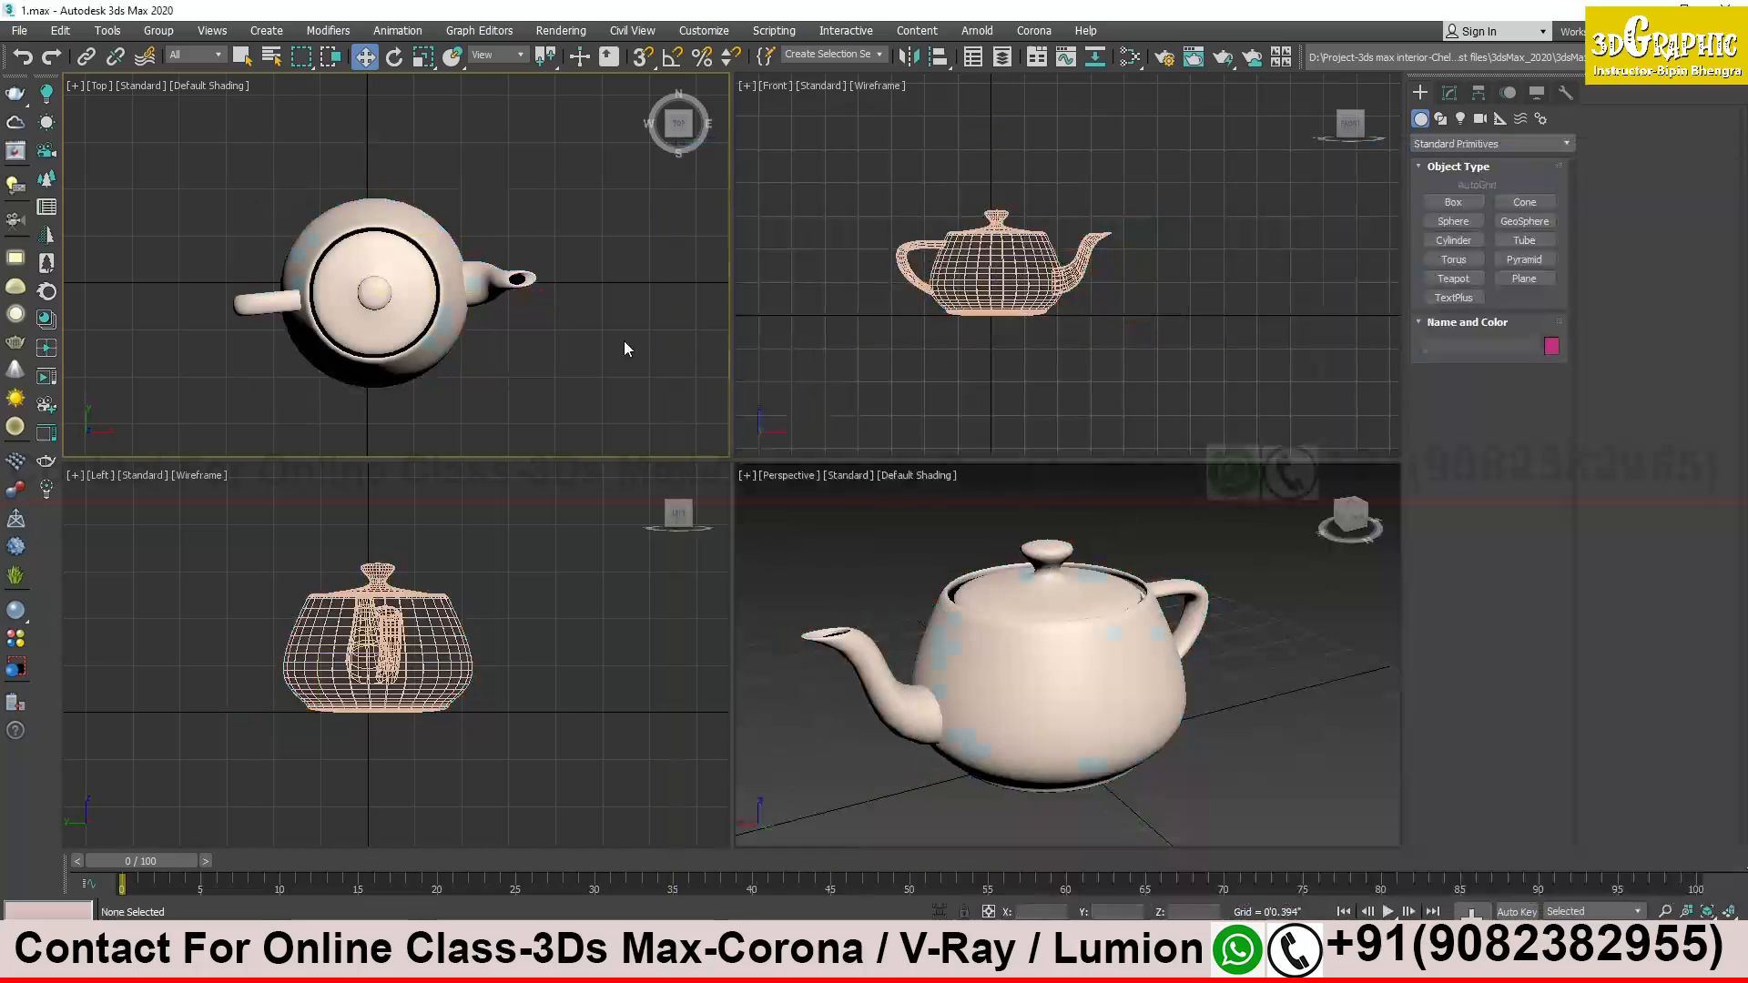
# Select the teapot in the Top viewport and rotate it slightly clockwise around Z
pyautogui.click(624, 340)
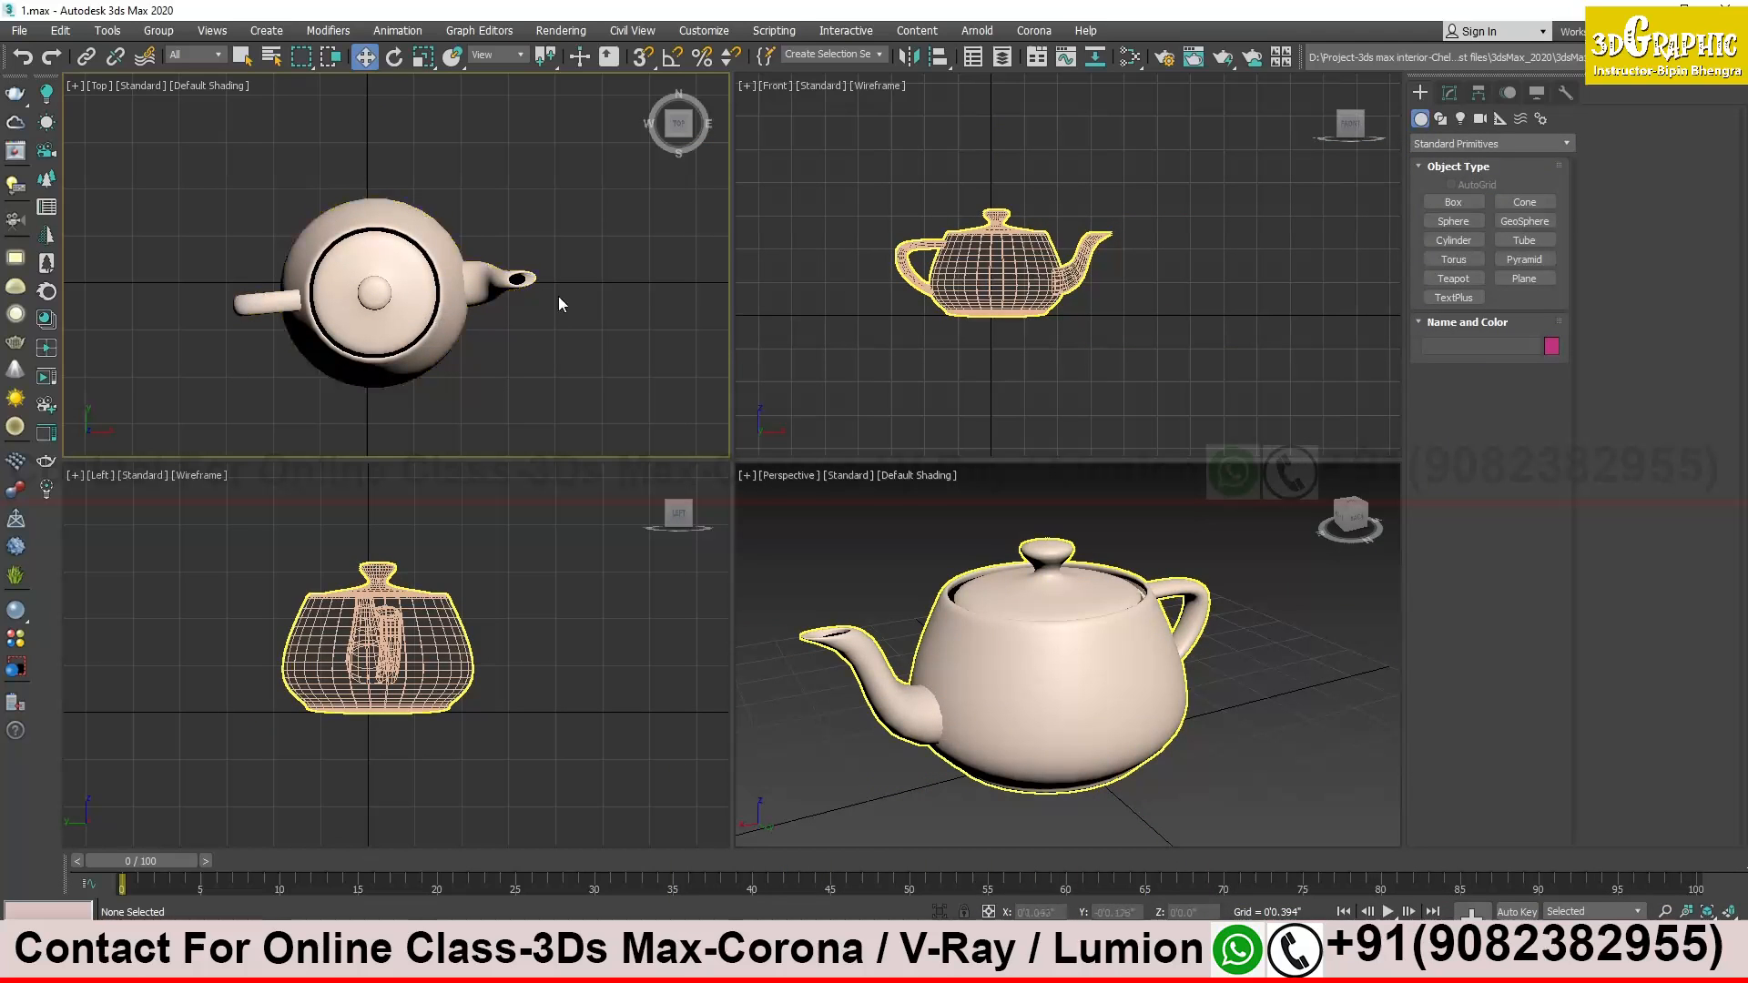
pyautogui.click(426, 285)
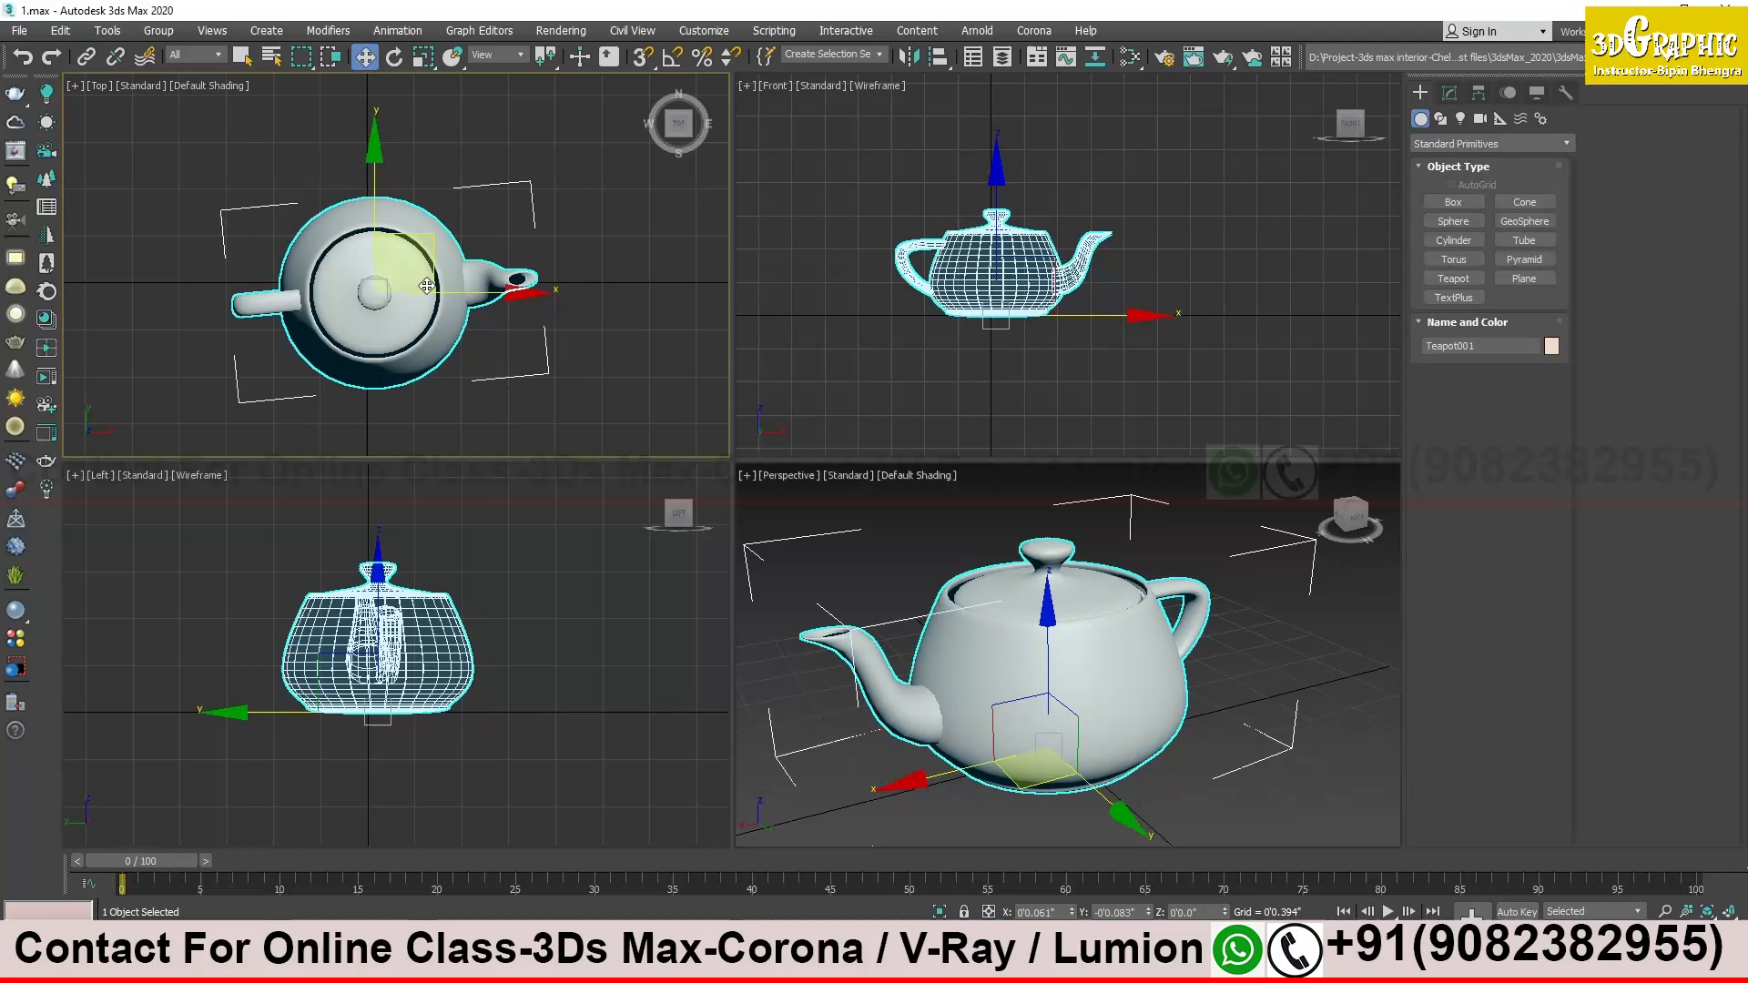
pyautogui.press('e')
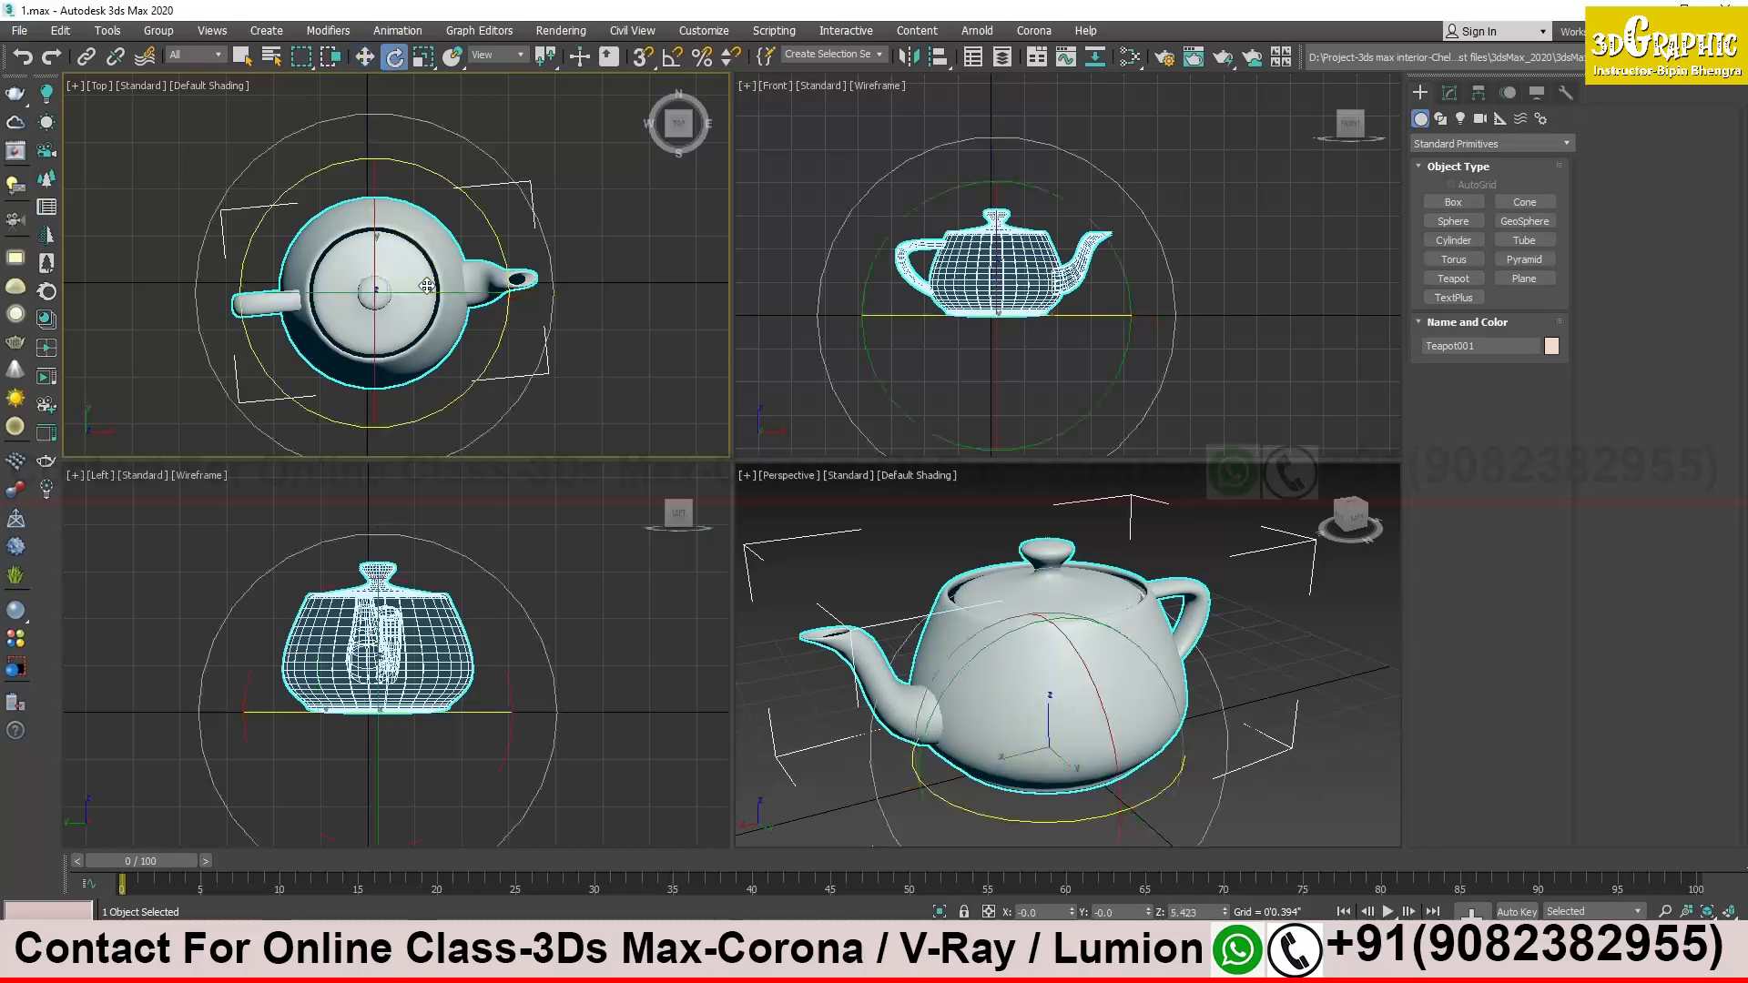
pyautogui.press('r')
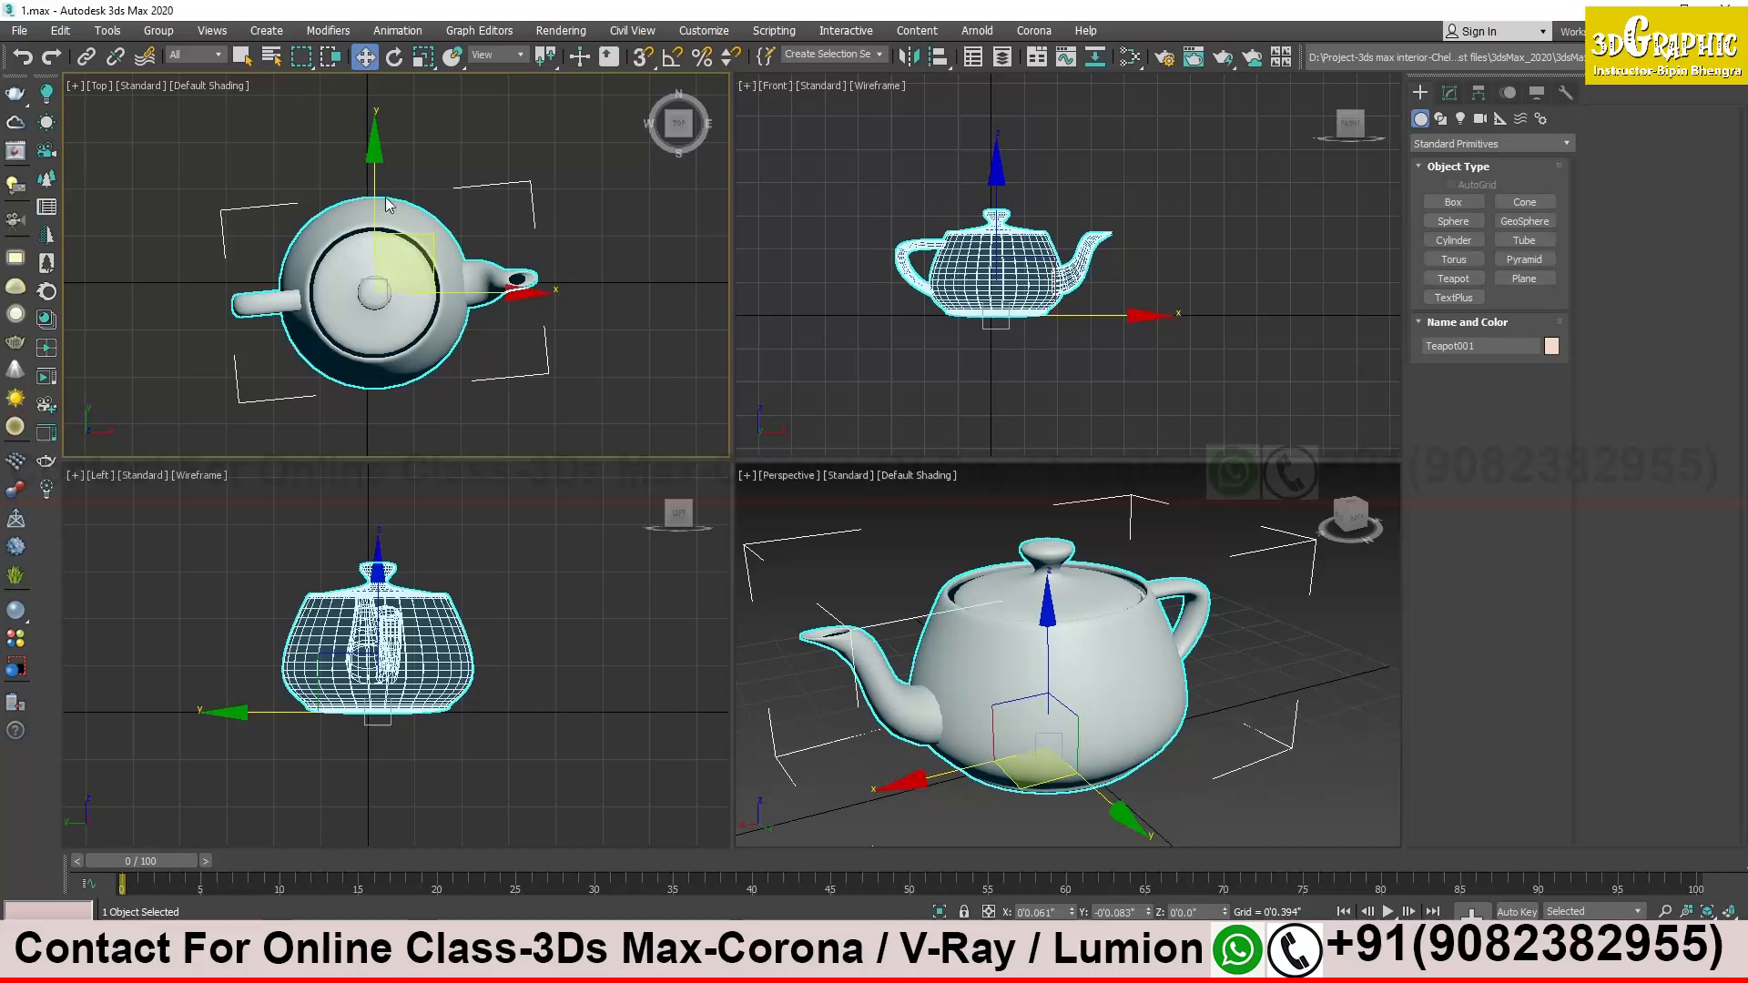
pyautogui.press('e')
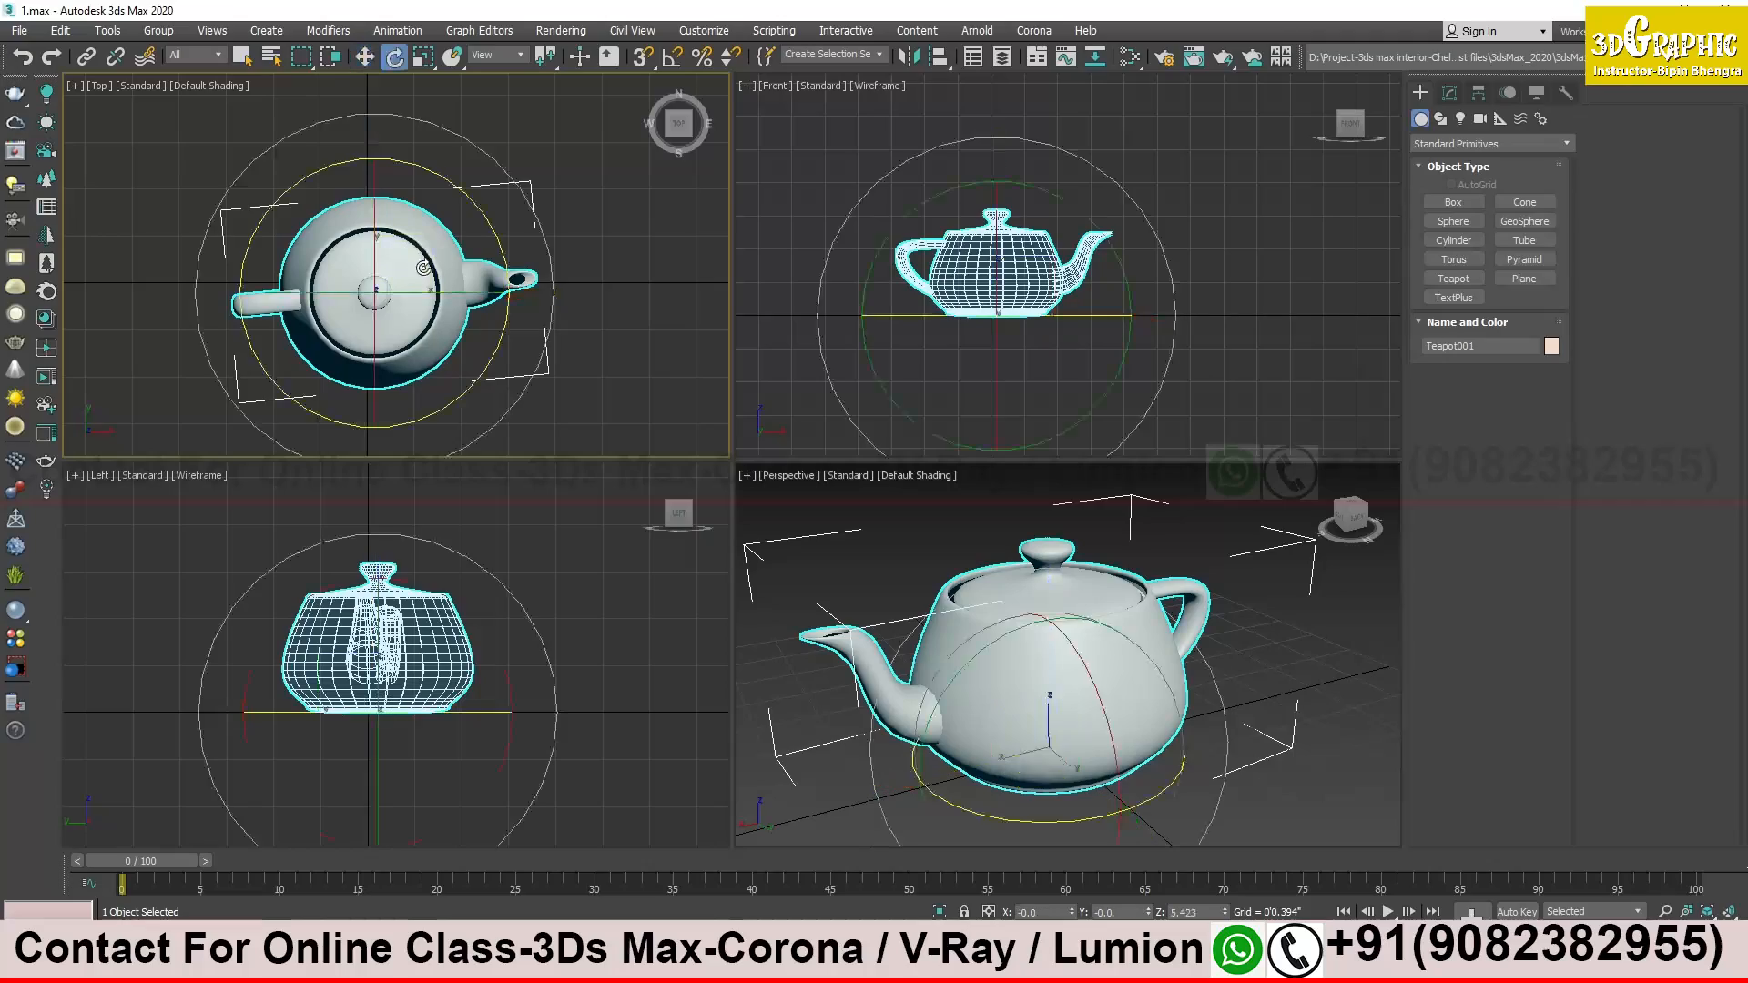
pyautogui.moveTo(430, 173)
pyautogui.mouseDown()
pyautogui.moveTo(346, 155)
pyautogui.moveTo(368, 130)
pyautogui.moveTo(455, 162)
pyautogui.mouseUp()
# Scale the teapot uniformly in the Top viewport to about 132%
pyautogui.press('r')
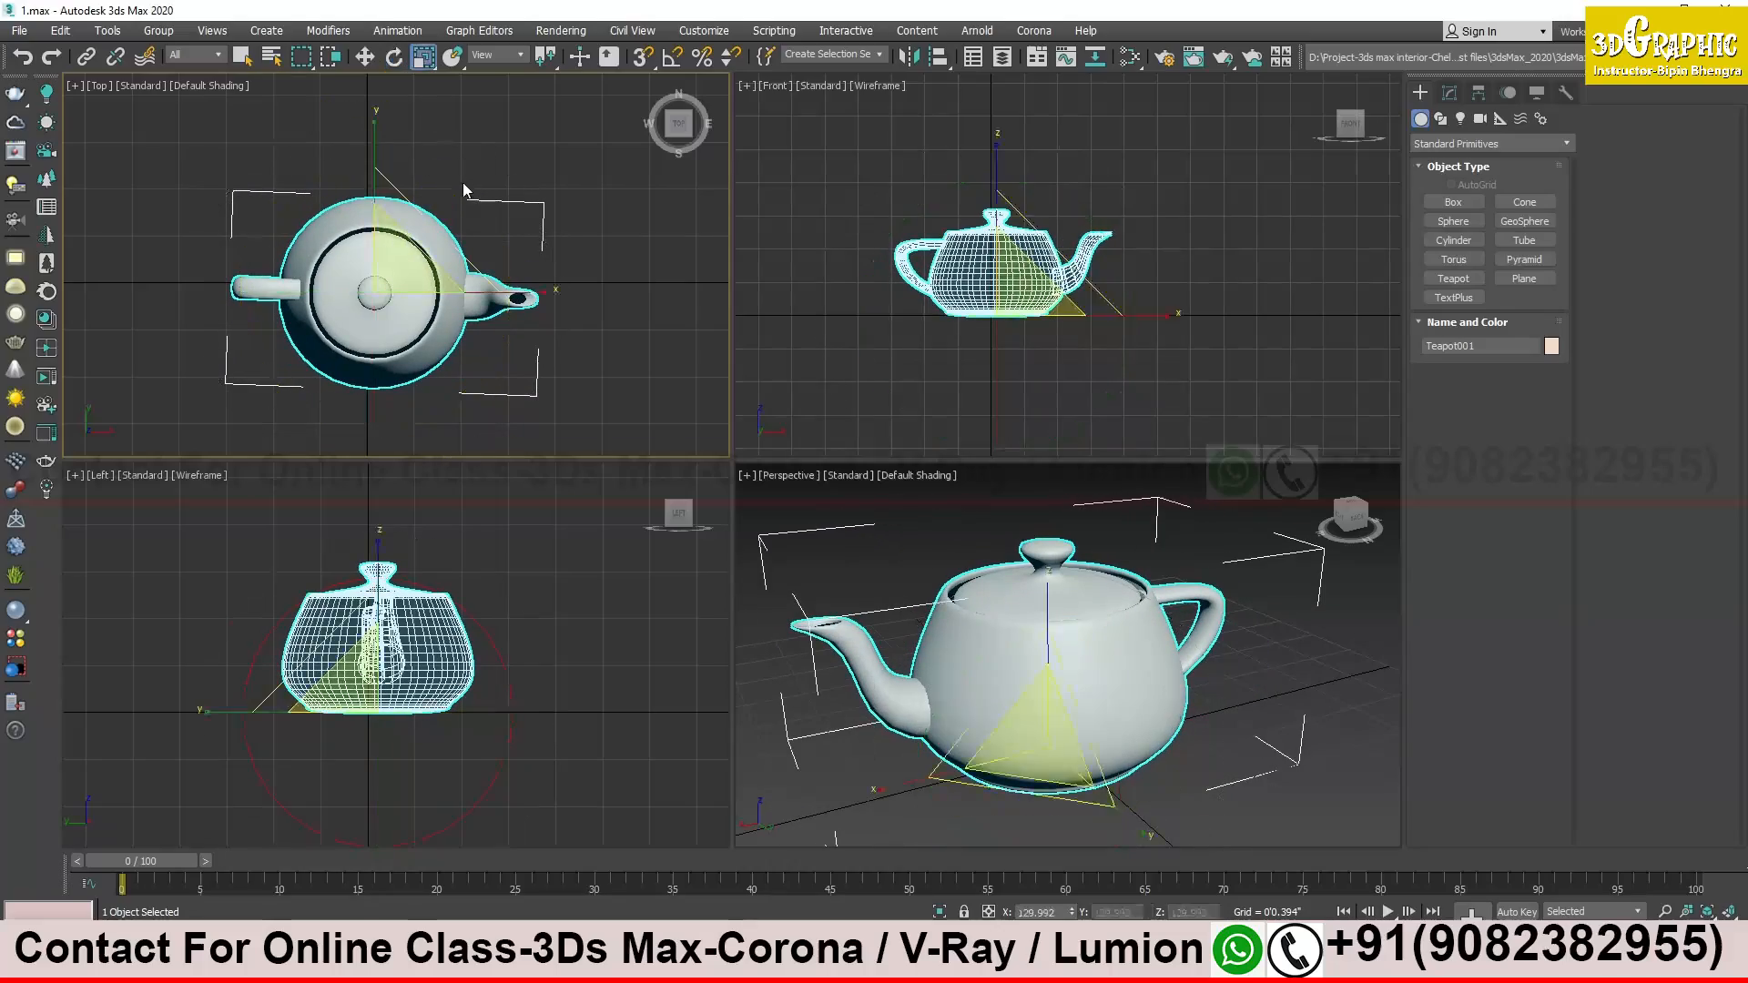
pyautogui.moveTo(396, 256)
pyautogui.mouseDown()
pyautogui.moveTo(408, 291)
pyautogui.moveTo(397, 226)
pyautogui.moveTo(405, 277)
pyautogui.moveTo(390, 255)
pyautogui.mouseUp()
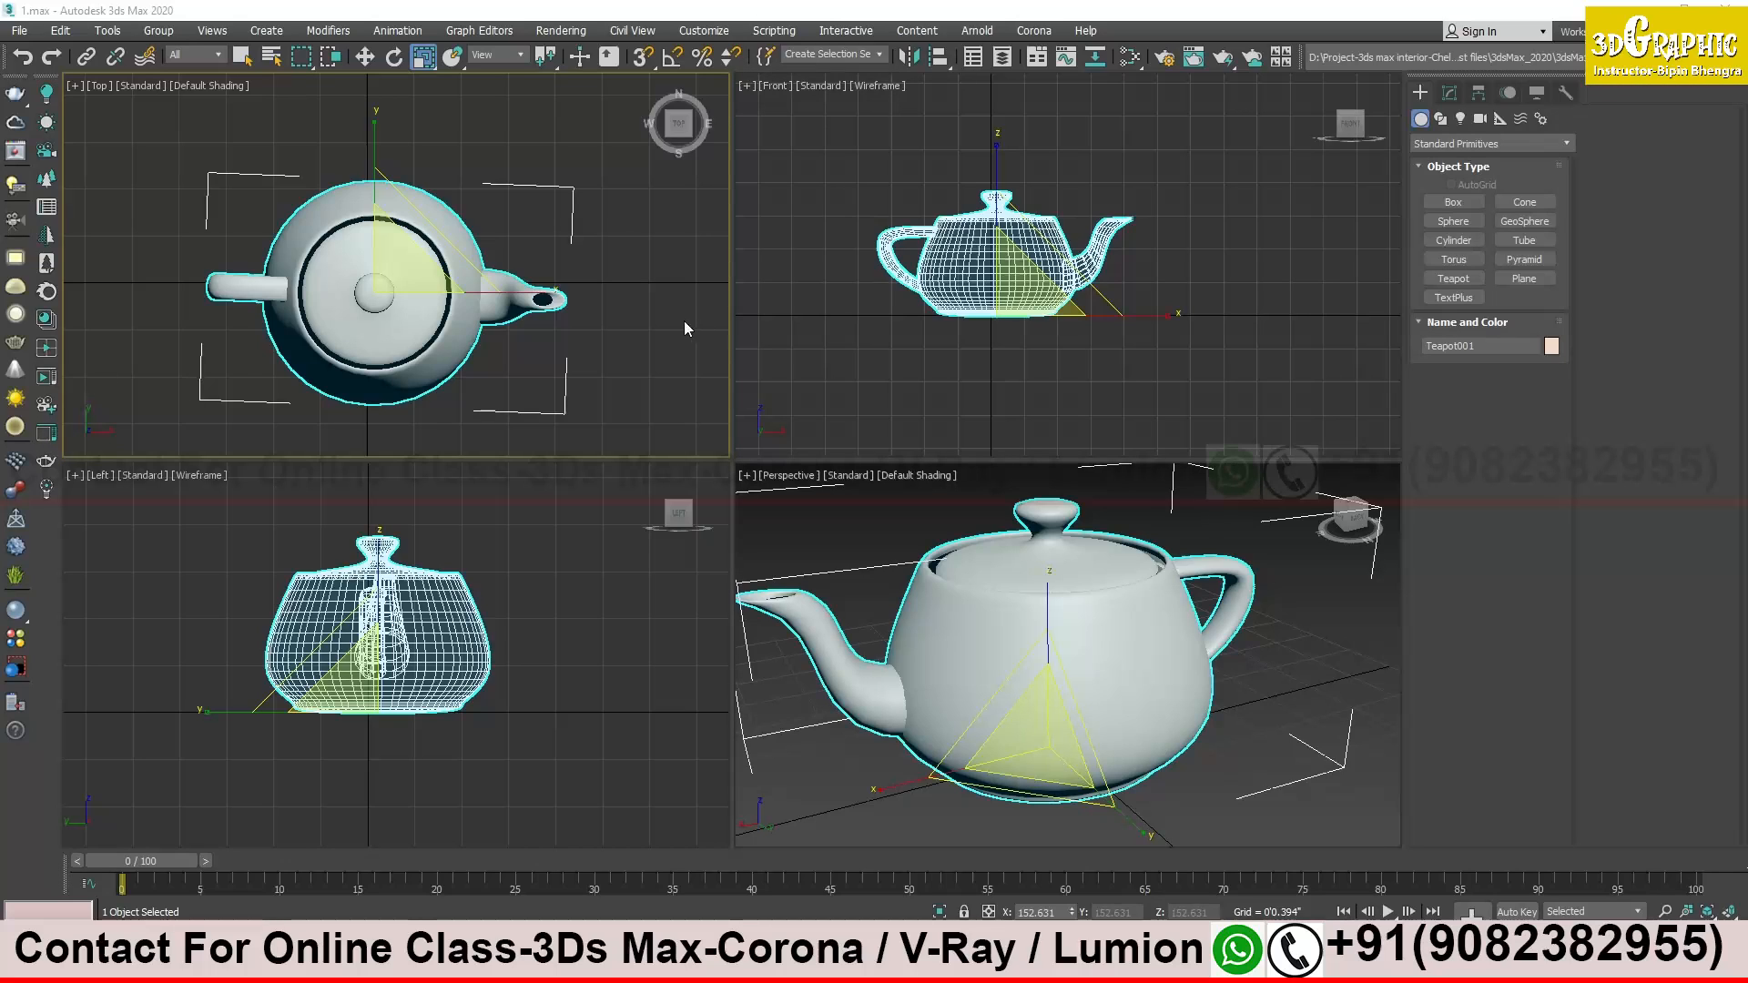
pyautogui.moveTo(397, 278)
pyautogui.mouseDown()
pyautogui.moveTo(402, 164)
pyautogui.moveTo(381, 288)
pyautogui.mouseUp()
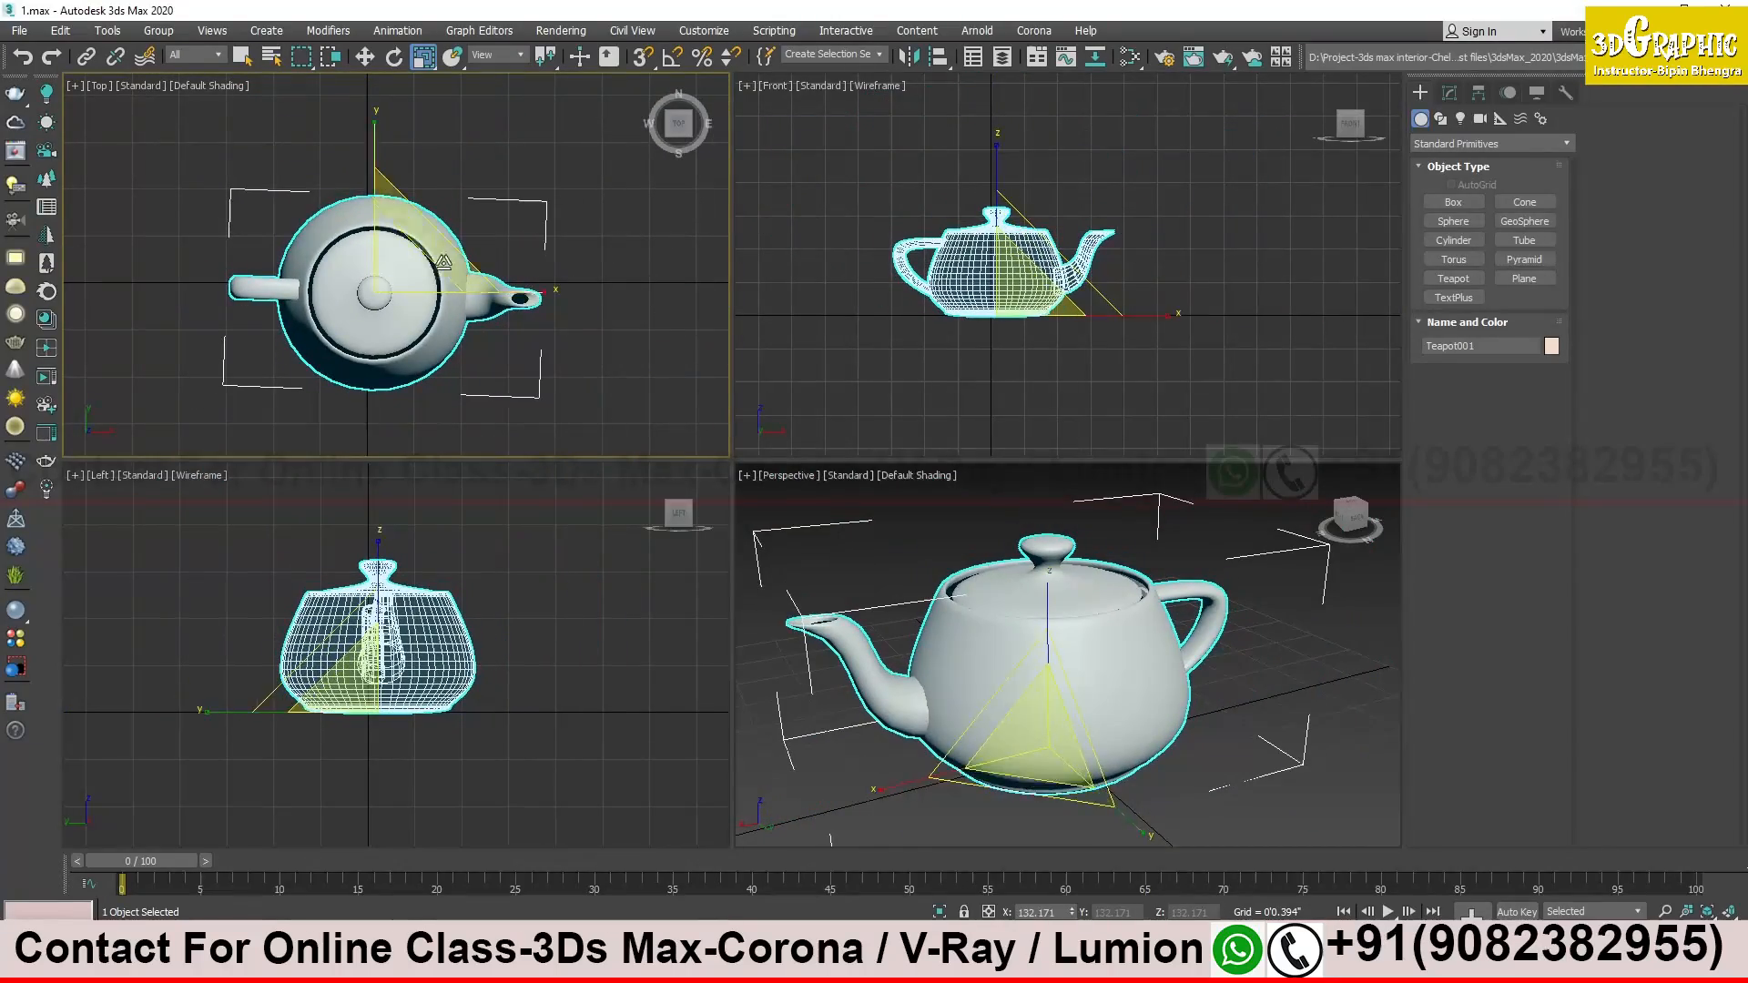
# Rotate the teapot around Z in the Top viewport to about -13 degrees
pyautogui.press('e')
pyautogui.moveTo(488, 204); pyautogui.dragTo(387, 122)
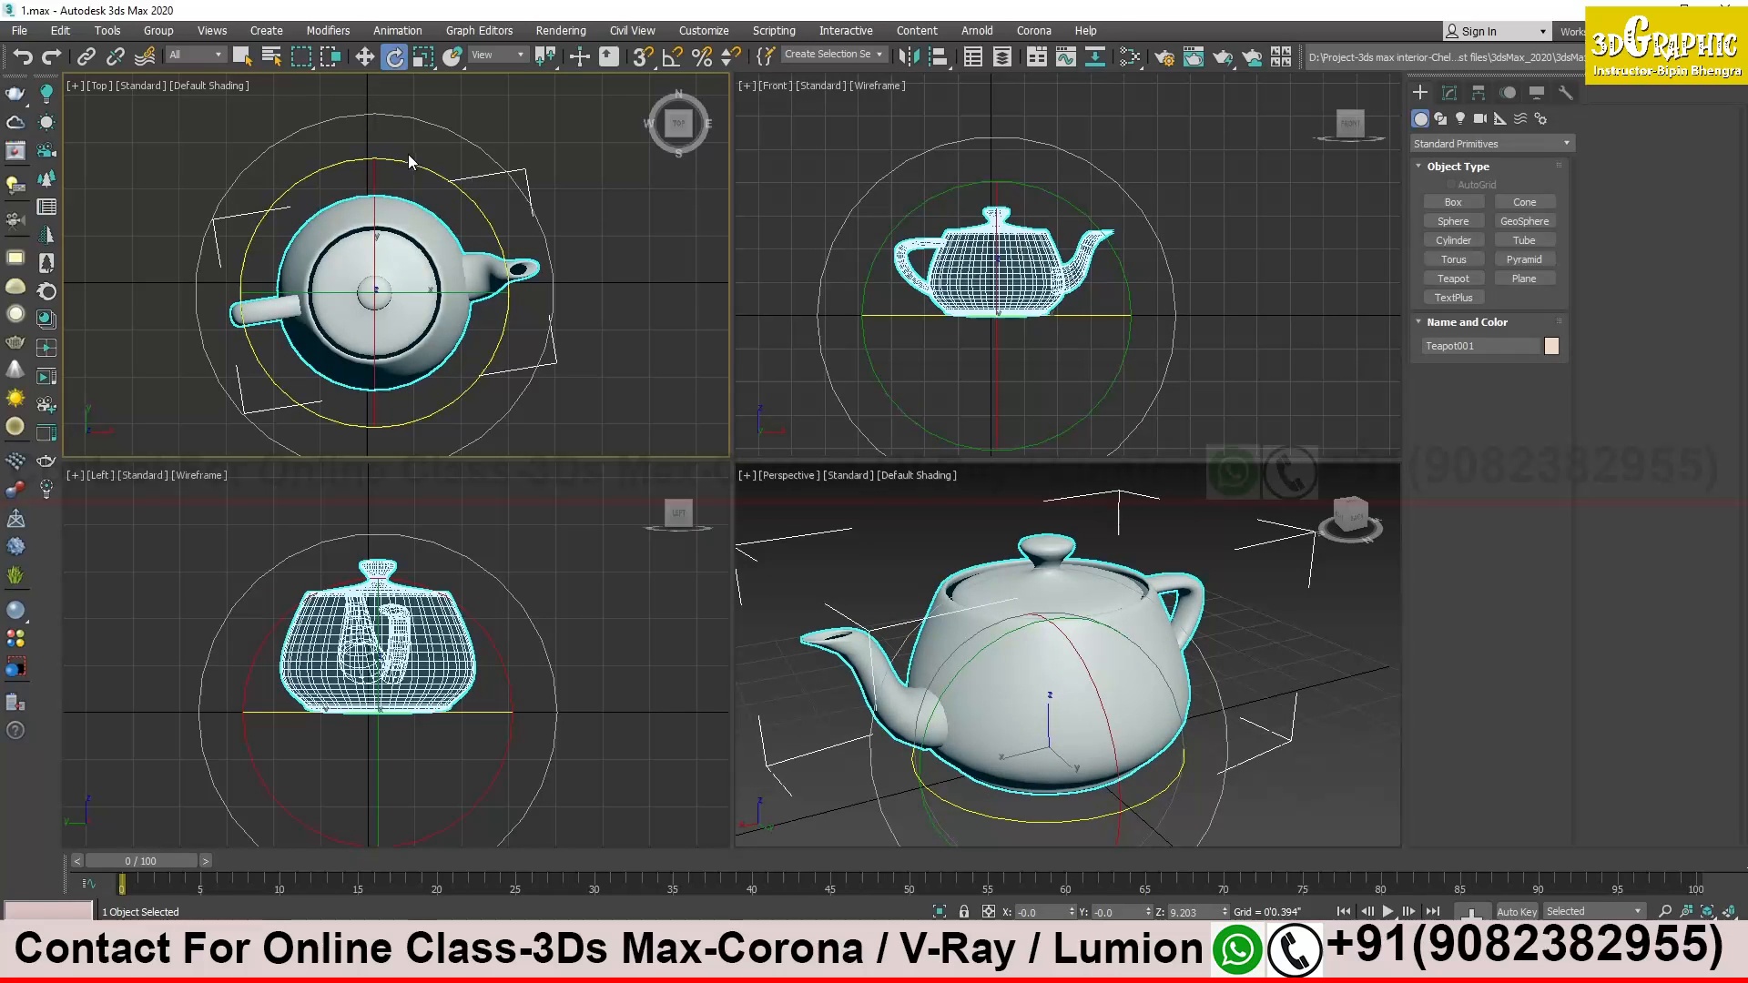
pyautogui.moveTo(410, 162); pyautogui.dragTo(463, 180)
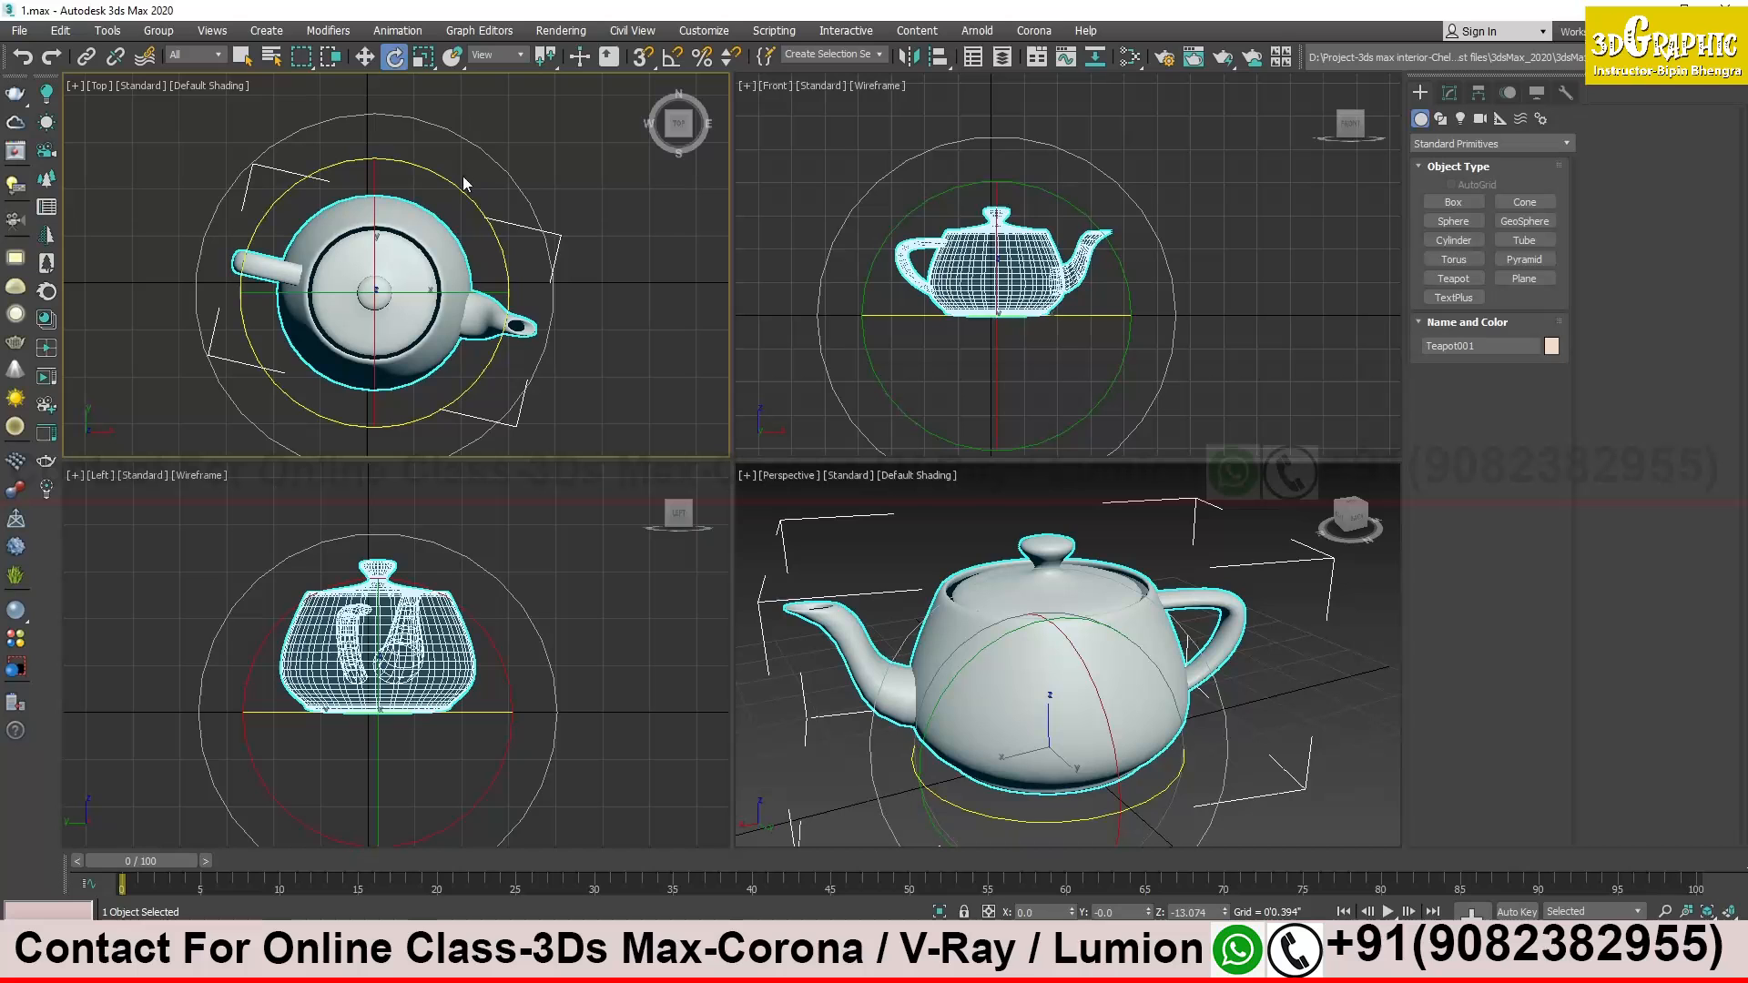
# Move the teapot in the Top viewport to about X 0'0.108", Y 0'0.035"
pyautogui.press('w')
pyautogui.moveTo(458, 243)
pyautogui.mouseDown()
pyautogui.moveTo(386, 250)
pyautogui.moveTo(440, 217)
pyautogui.mouseUp()
pyautogui.moveTo(512, 274)
pyautogui.mouseDown()
pyautogui.moveTo(614, 278)
pyautogui.moveTo(498, 282)
pyautogui.moveTo(617, 278)
pyautogui.moveTo(502, 276)
pyautogui.mouseUp()
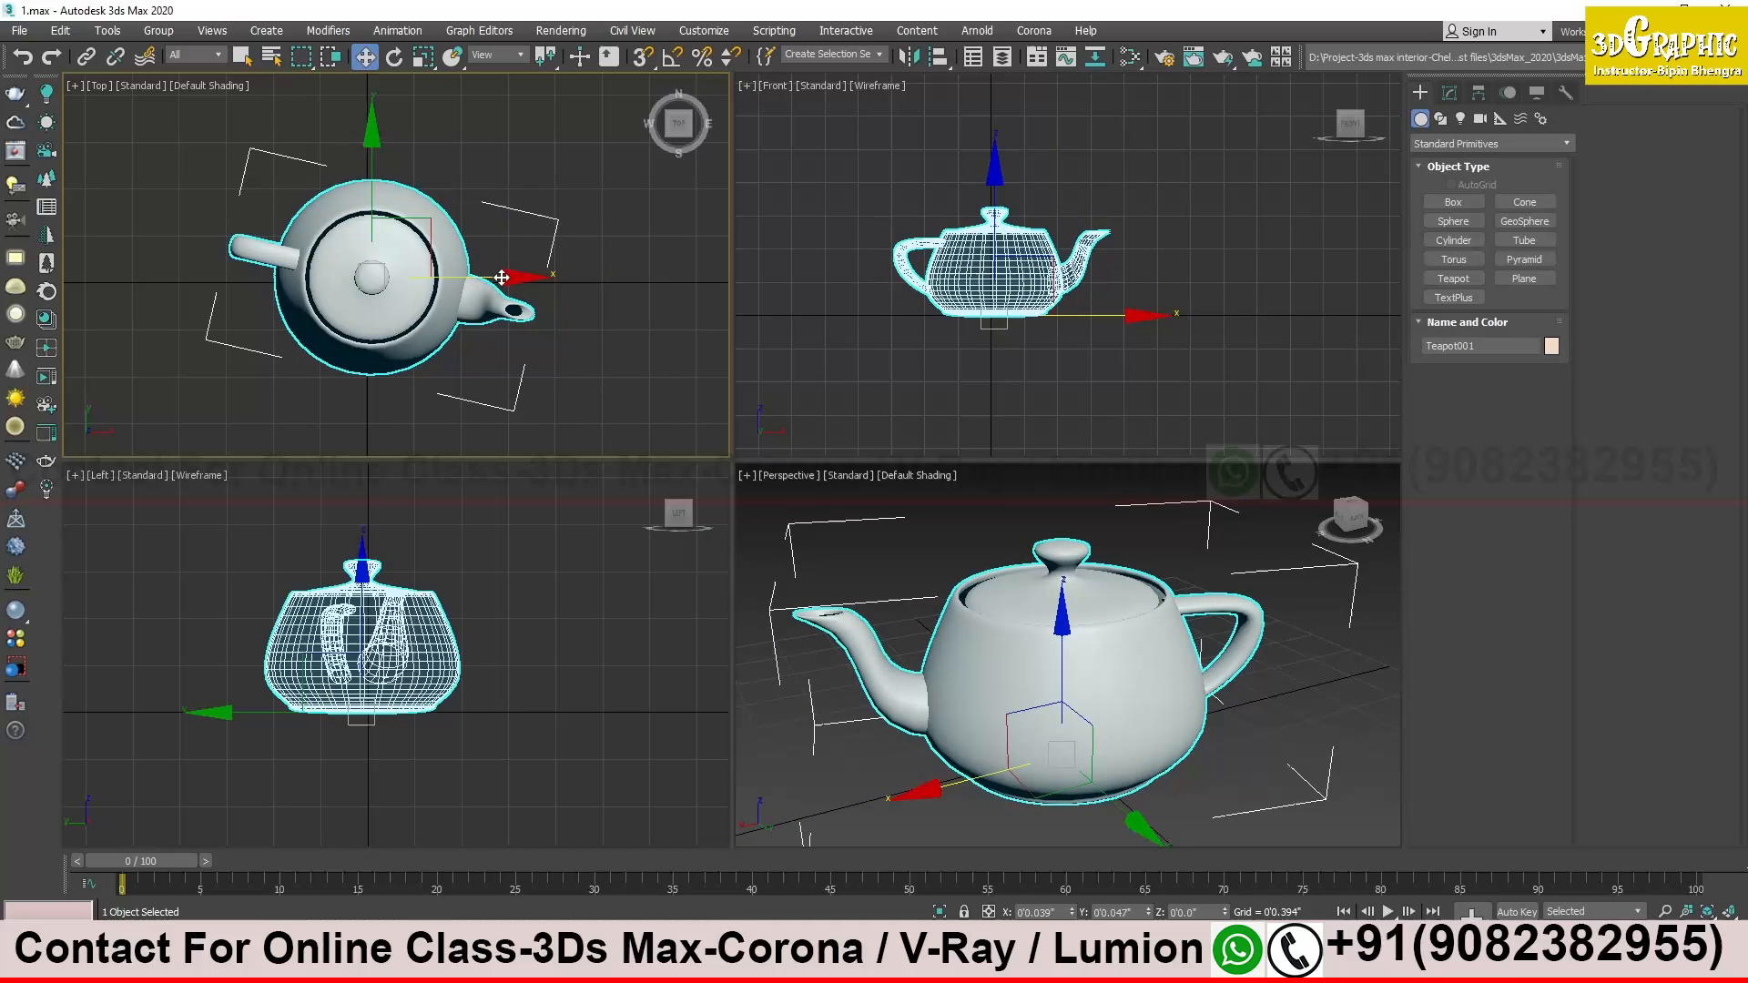
pyautogui.moveTo(427, 221); pyautogui.dragTo(407, 247)
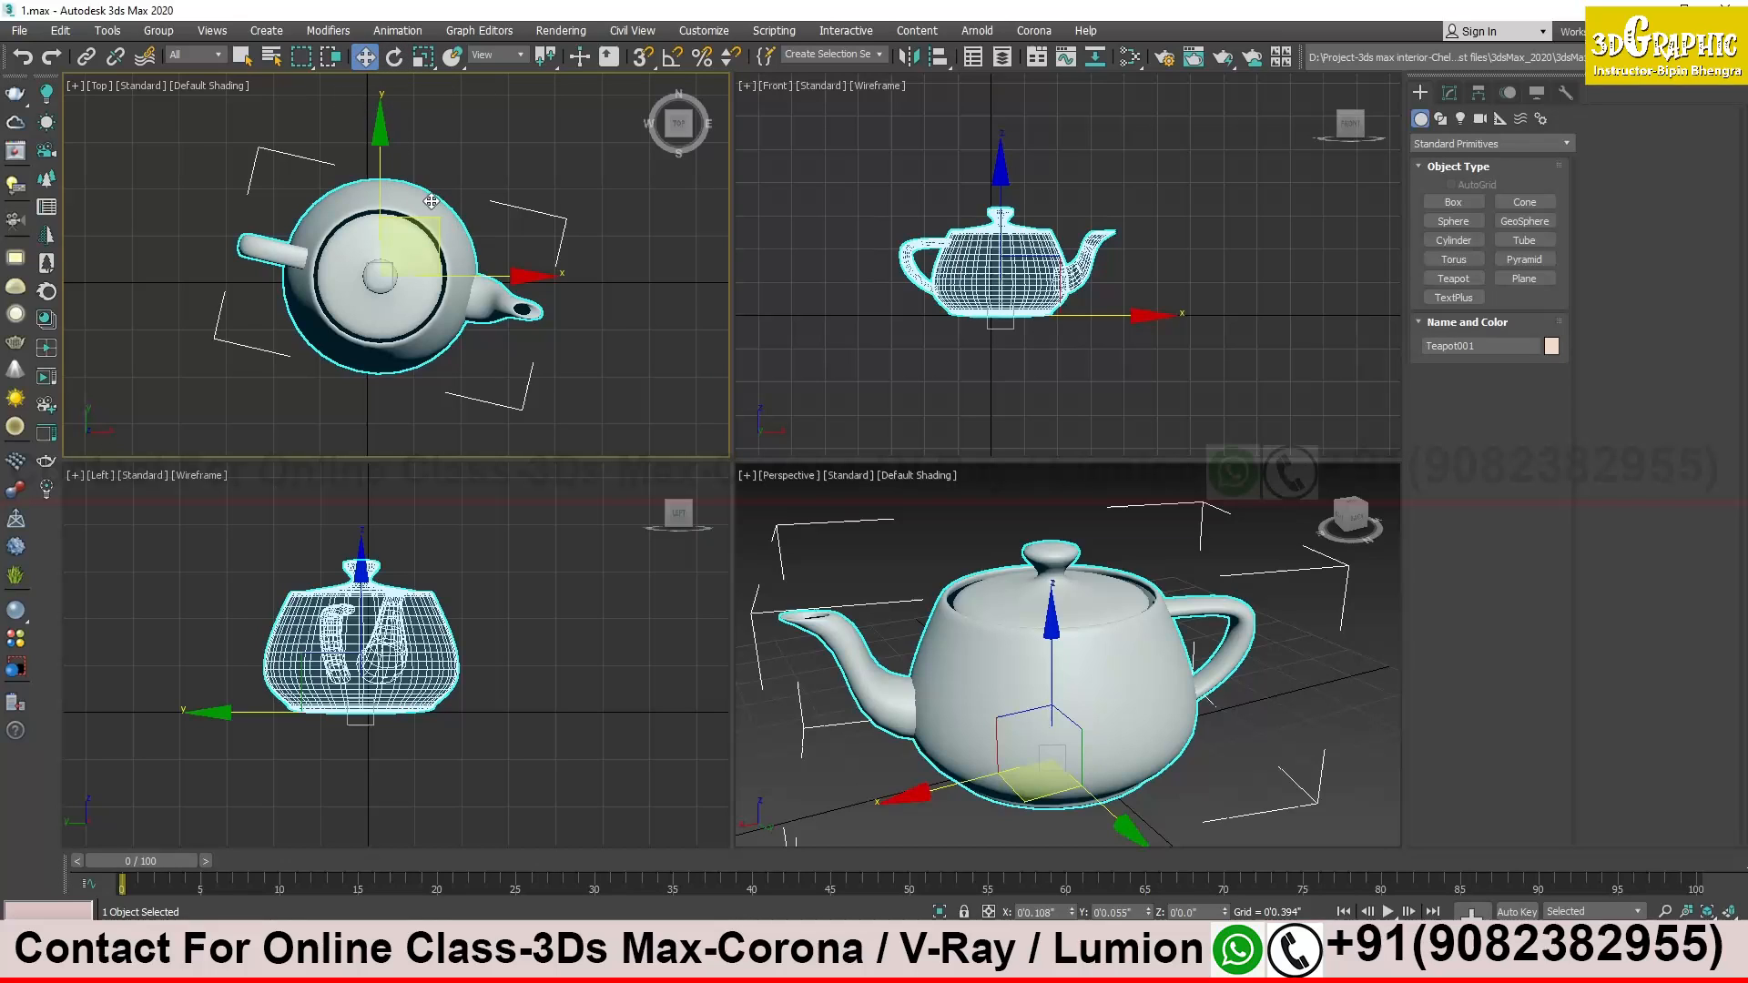
# Scale the teapot uniformly to about 172% and move it to about X 0'0.063", Y -0'0.097" in the Top viewport
pyautogui.click(398, 58)
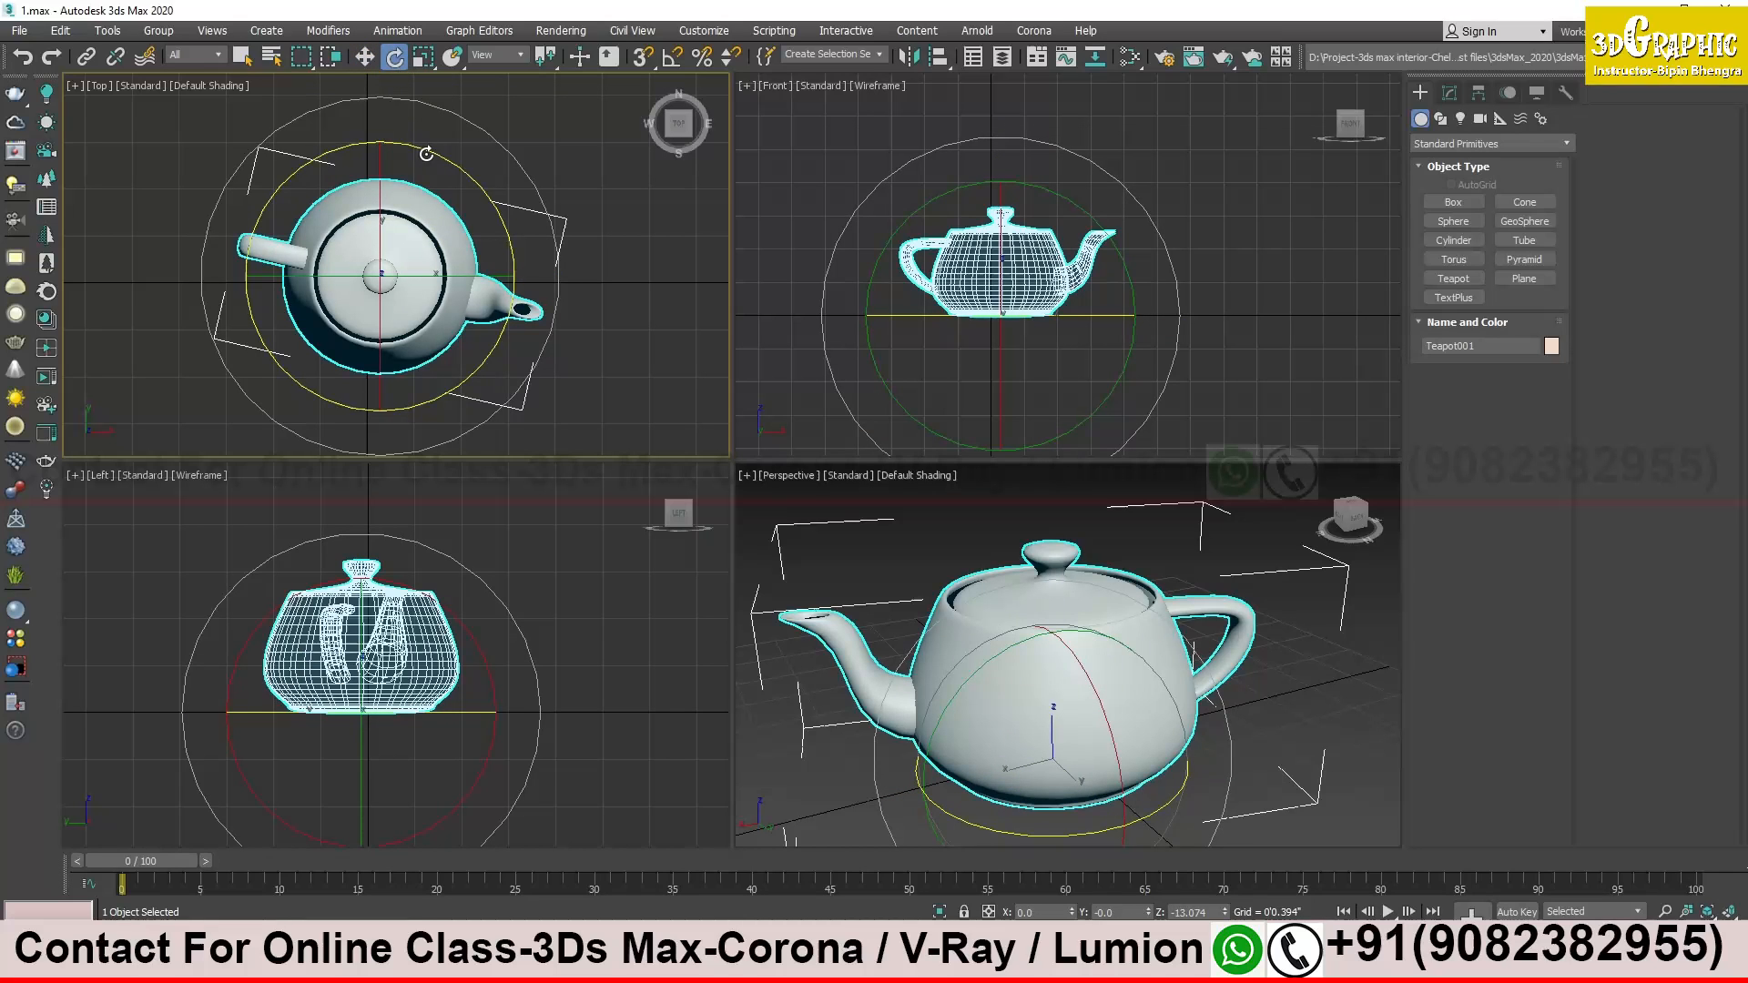
pyautogui.press('r')
pyautogui.moveTo(420, 185)
pyautogui.mouseDown()
pyautogui.moveTo(414, 145)
pyautogui.moveTo(410, 202)
pyautogui.mouseUp()
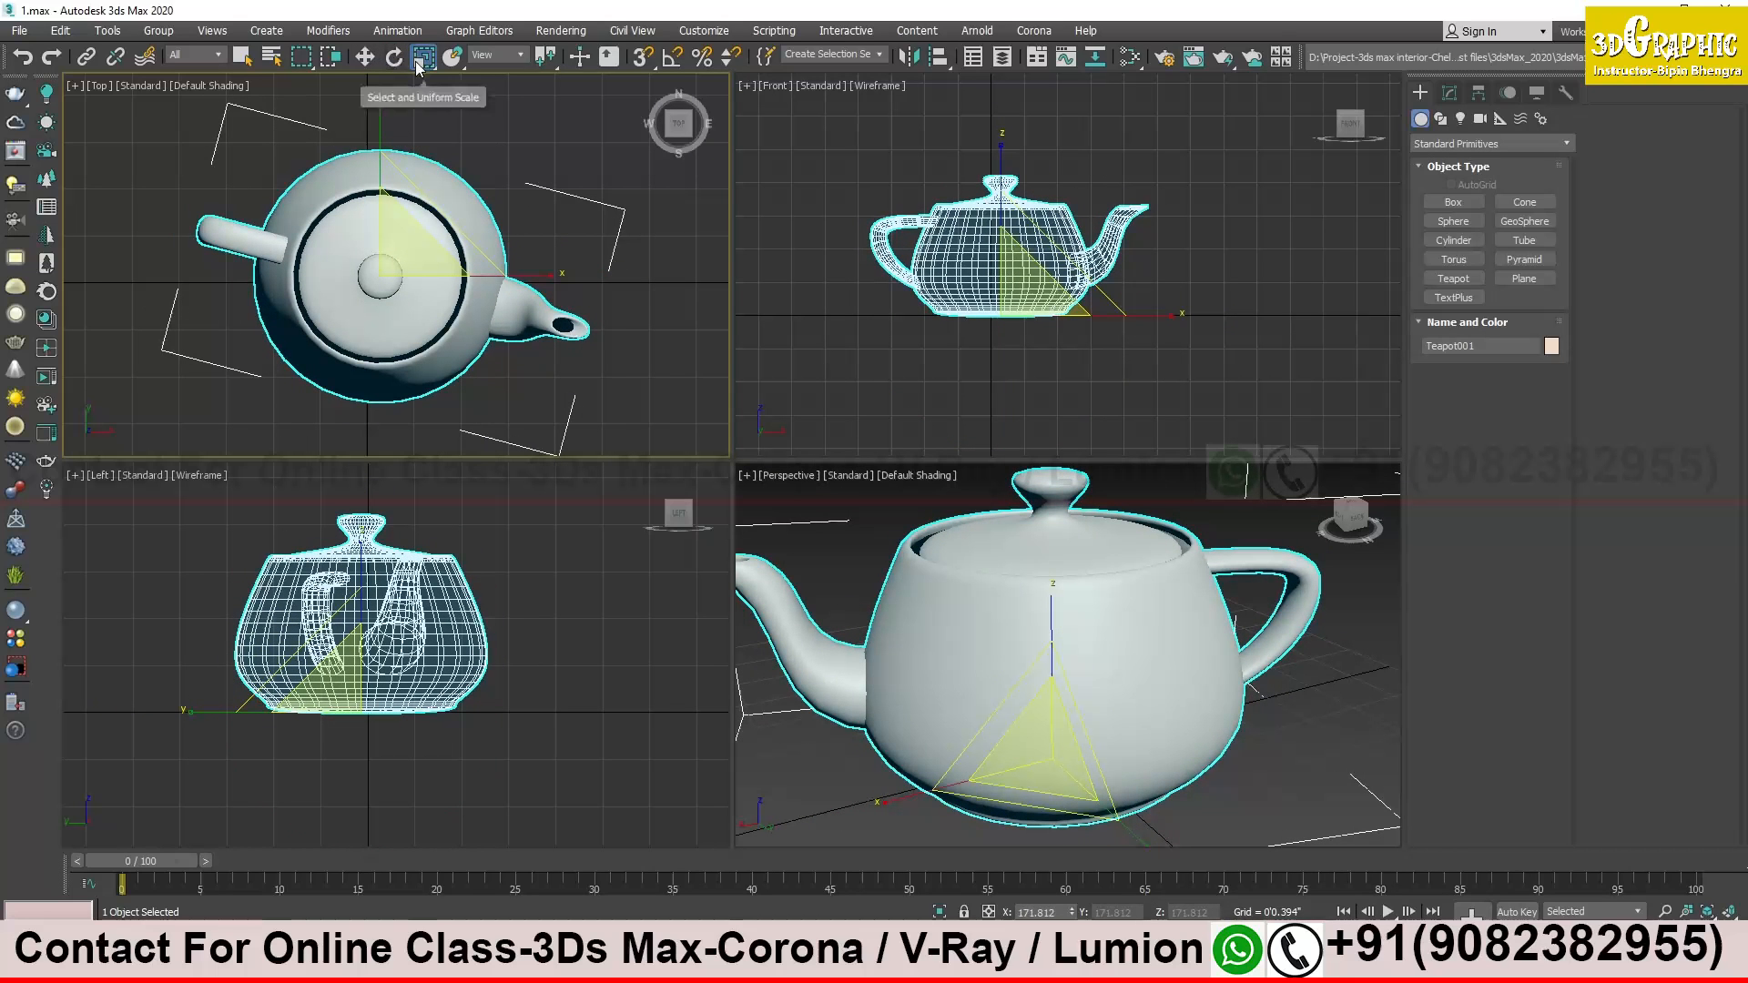
pyautogui.click(364, 56)
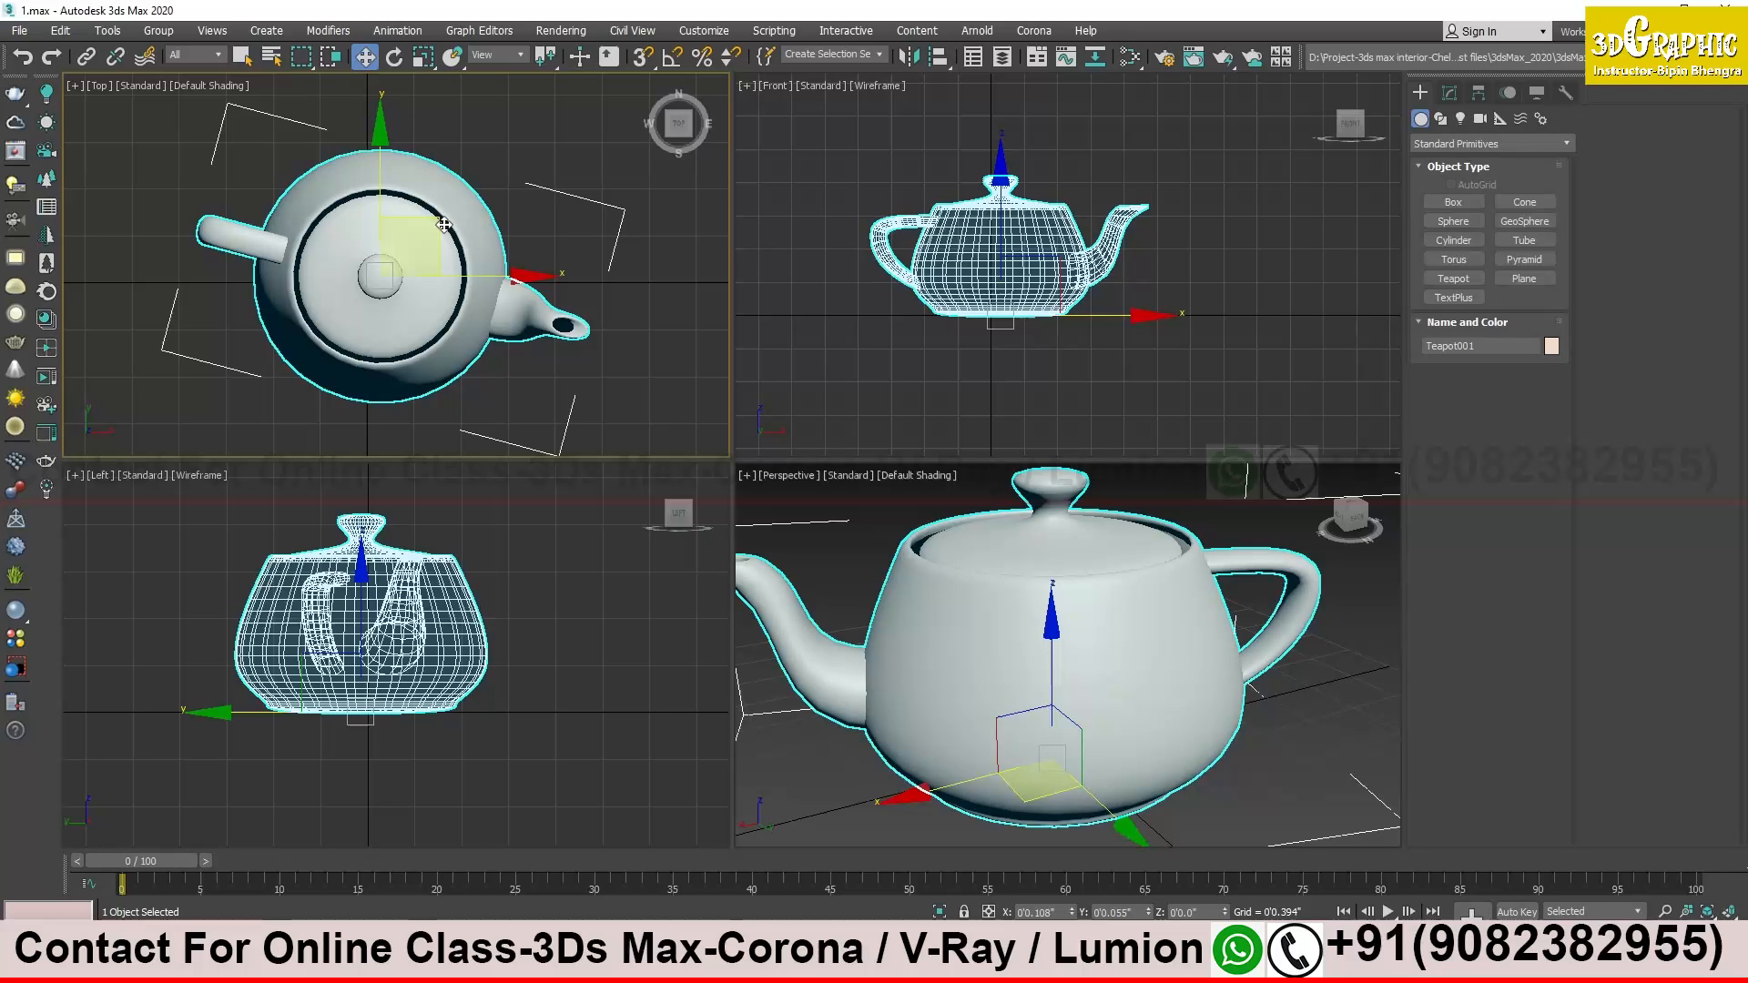
pyautogui.moveTo(442, 223)
pyautogui.mouseDown()
pyautogui.moveTo(408, 238)
pyautogui.moveTo(434, 235)
pyautogui.mouseUp()
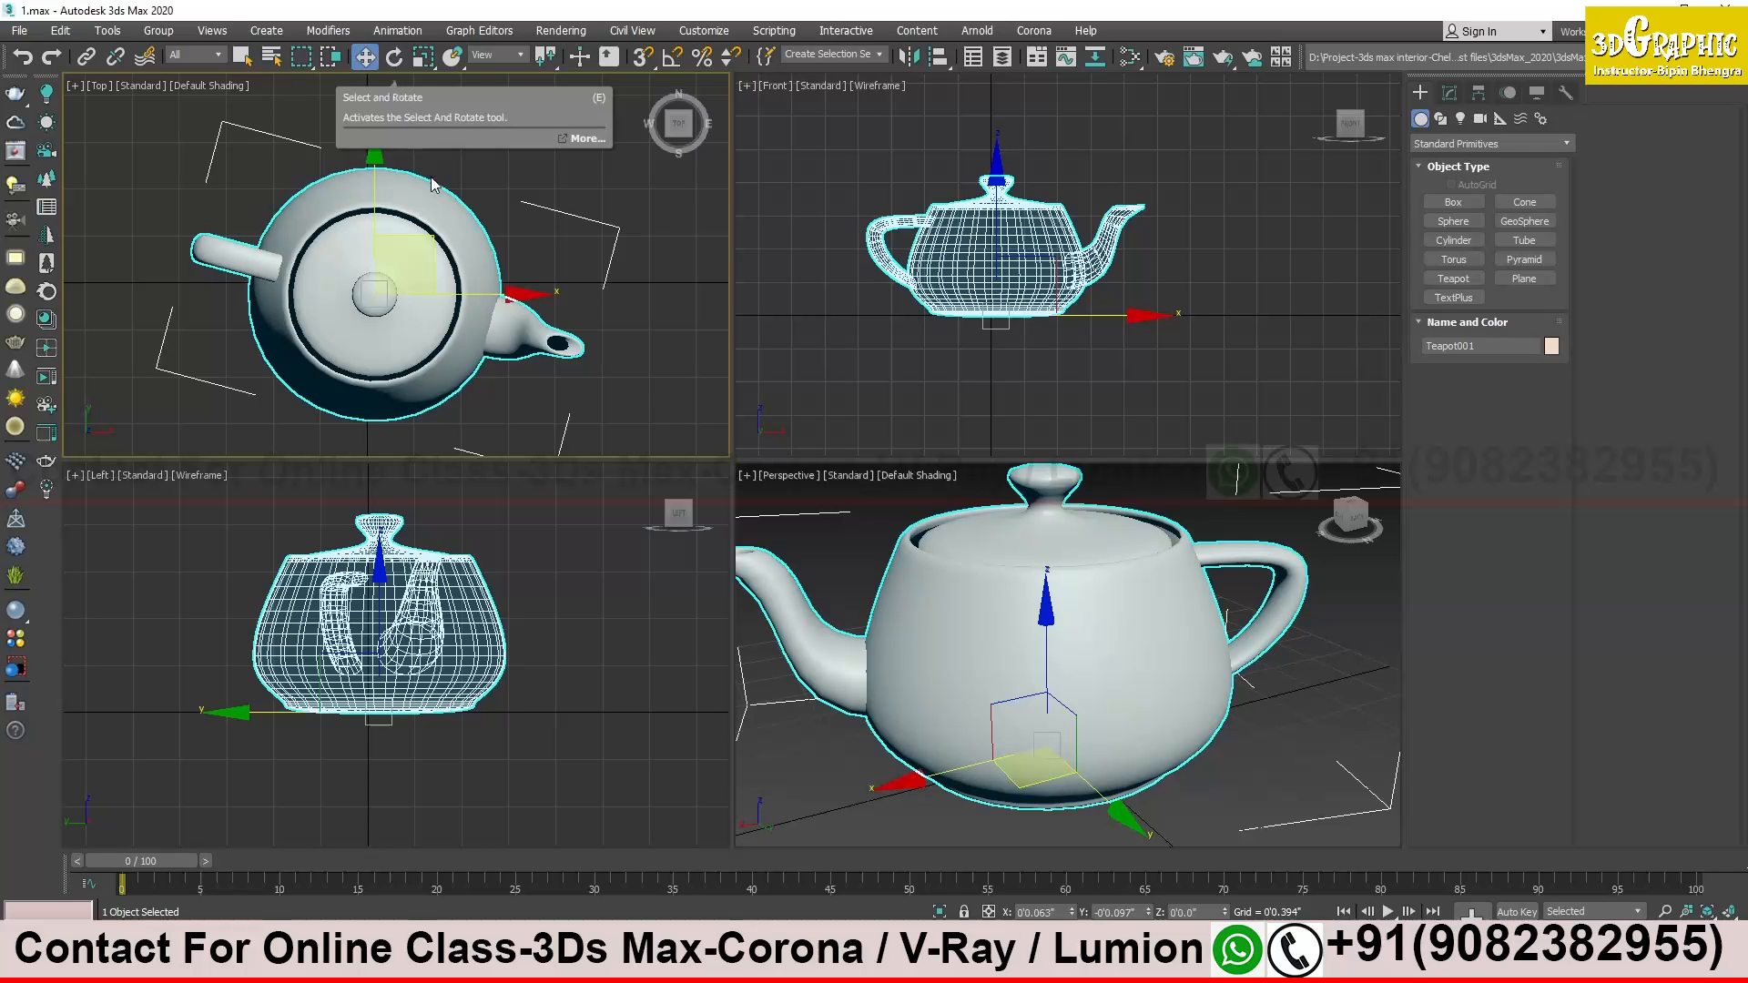
# Open the Move Transform Type-In dialog for the teapot, place it over the Top viewport, and close it
pyautogui.rightClick(366, 60)
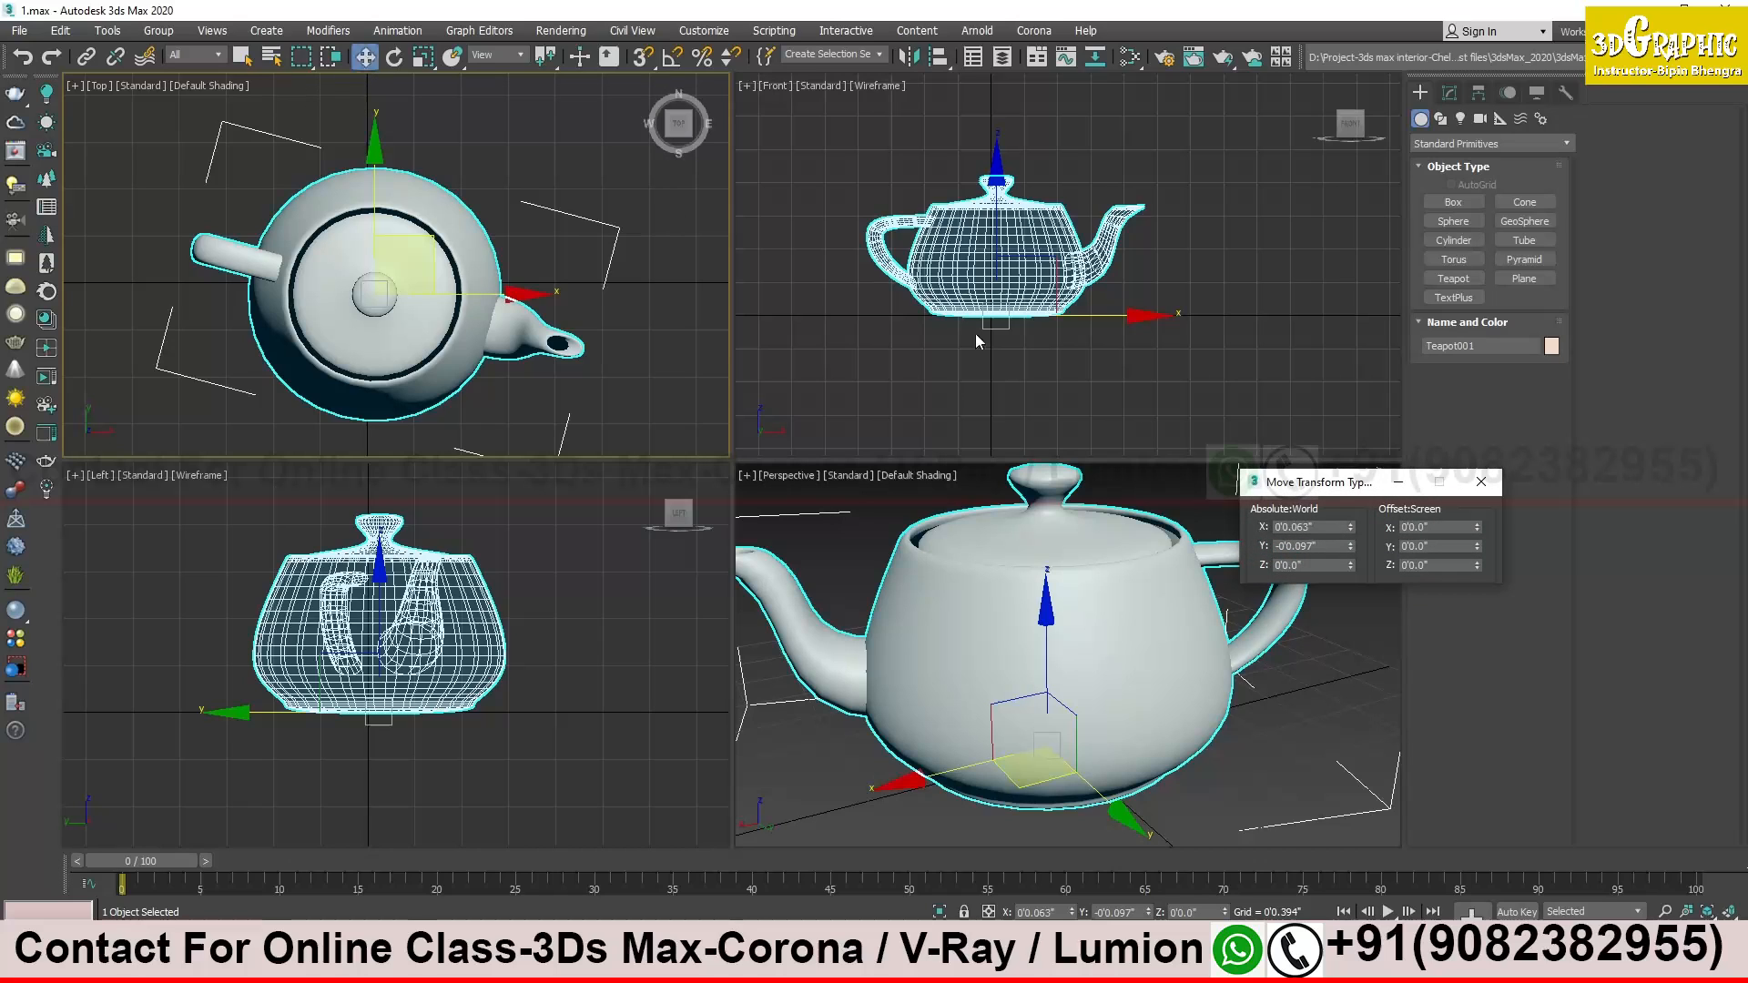
pyautogui.moveTo(1321, 489); pyautogui.dragTo(630, 154)
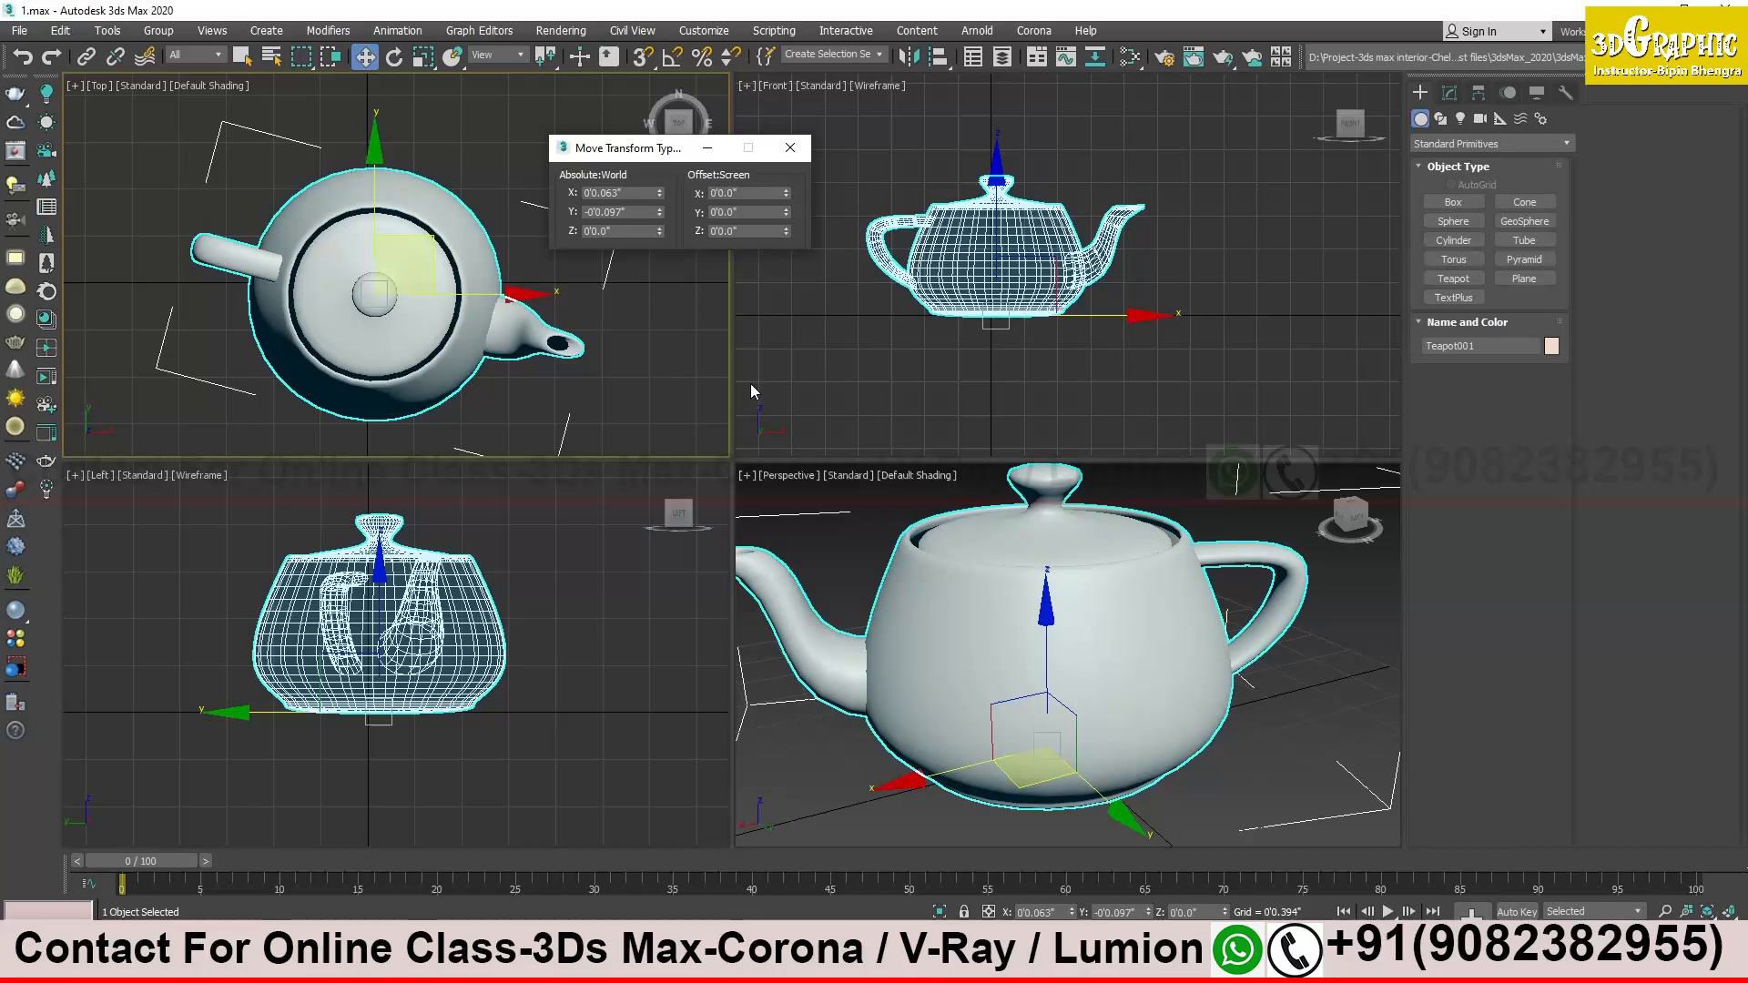
pyautogui.moveTo(608, 162); pyautogui.dragTo(586, 159)
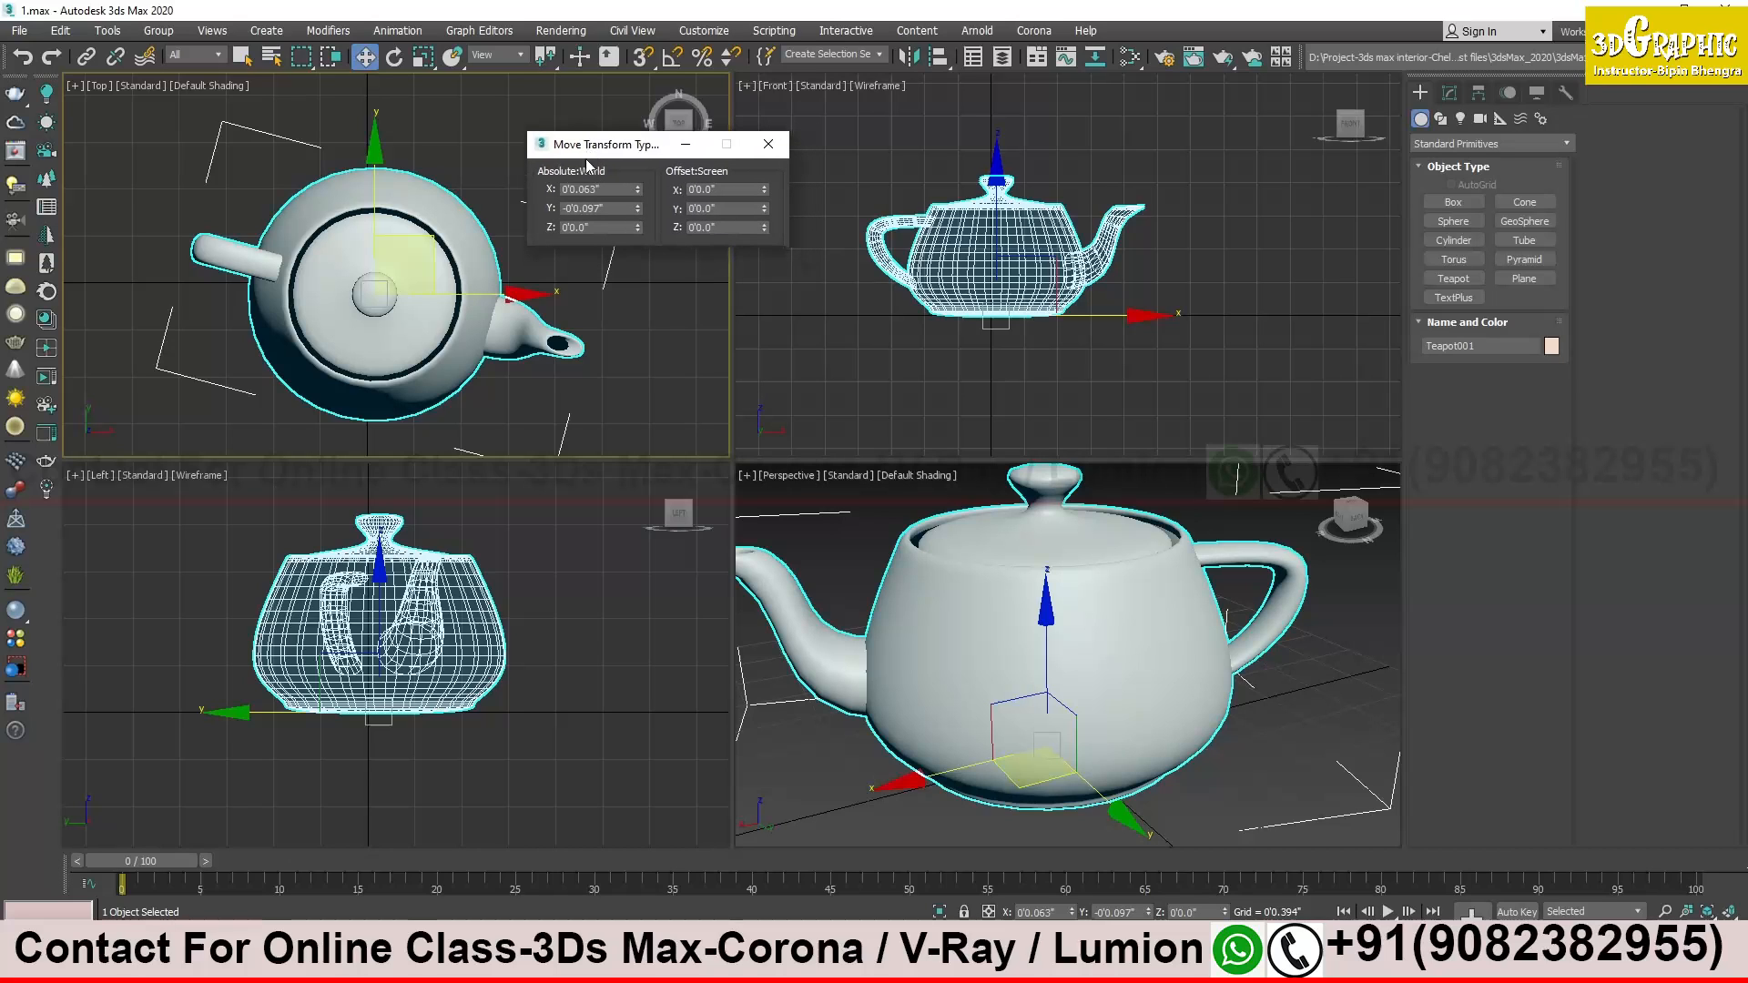
pyautogui.click(453, 155)
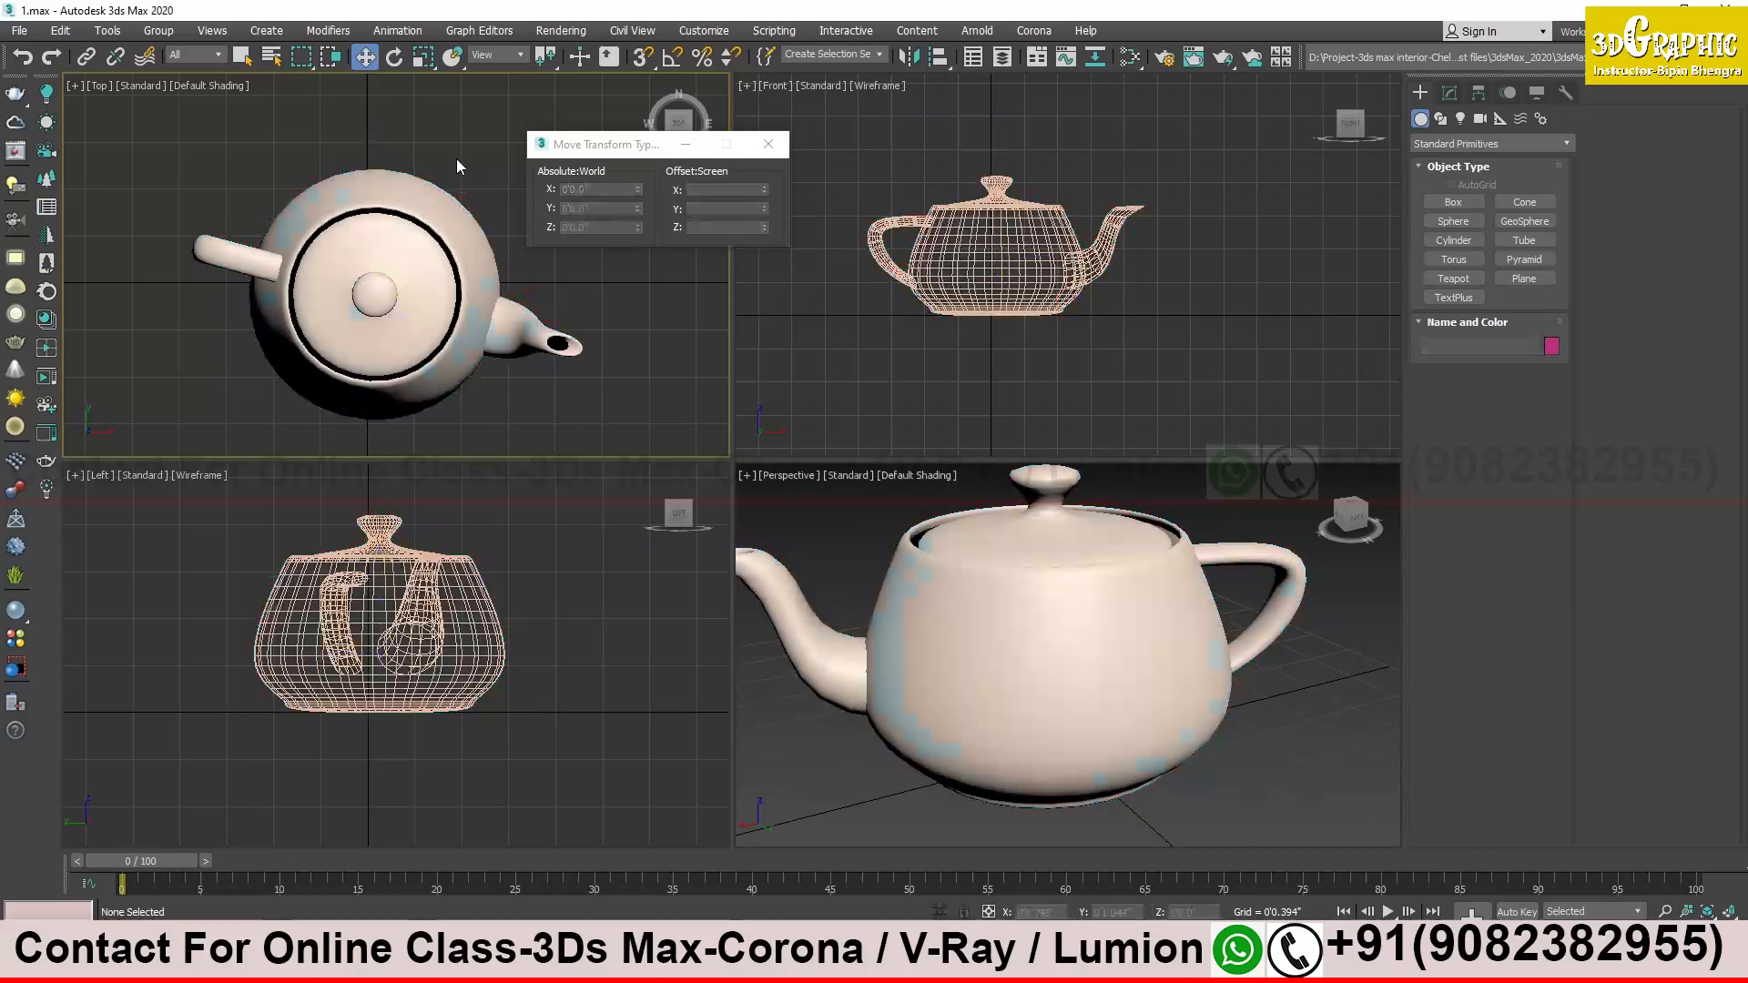
pyautogui.click(442, 210)
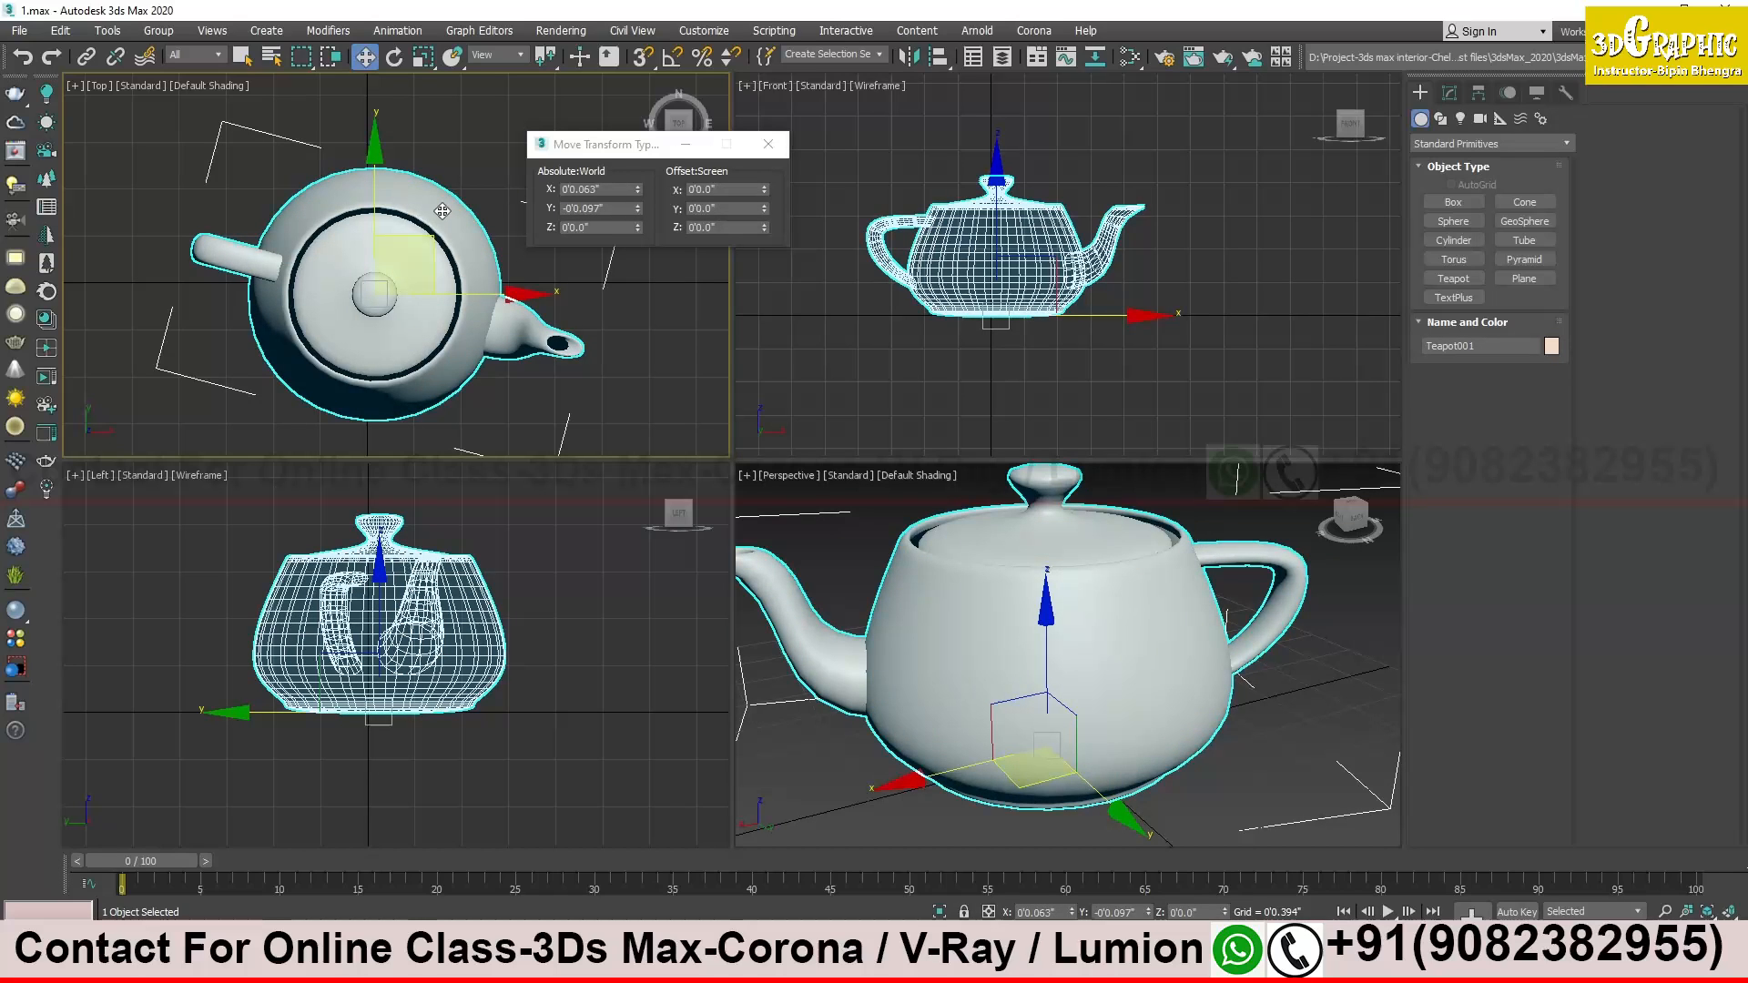
pyautogui.rightClick(364, 56)
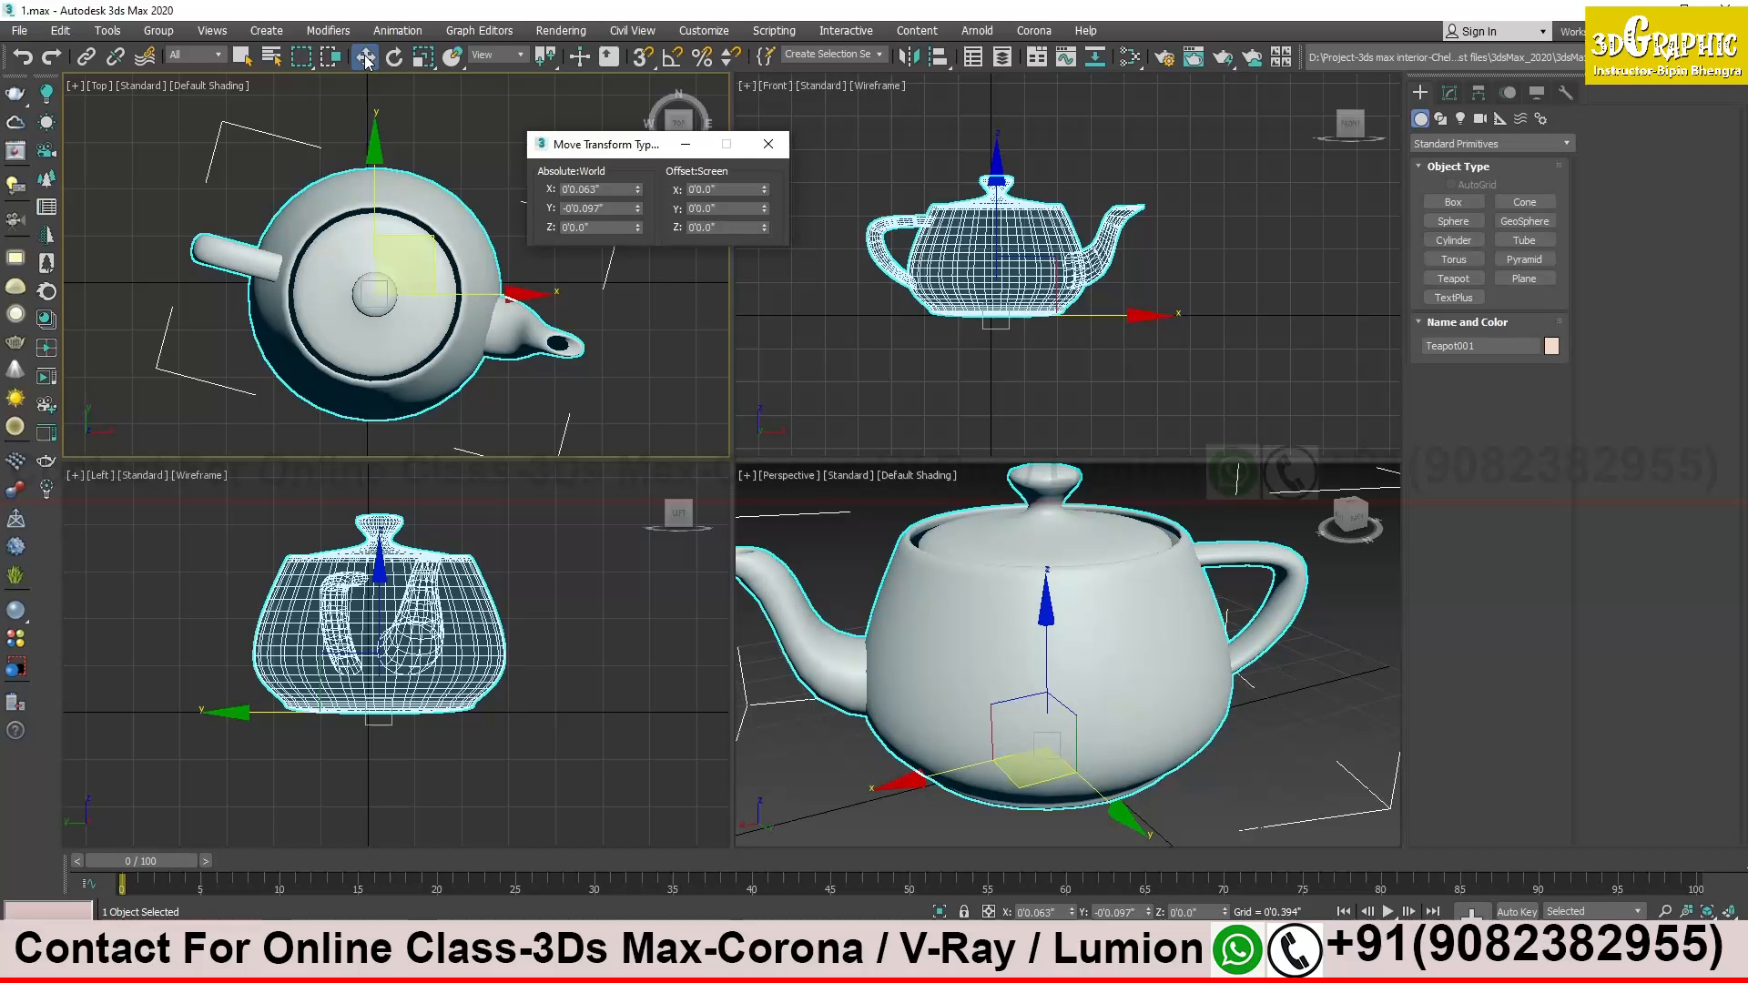
pyautogui.click(769, 144)
# Reselect the teapot, reopen the Move Transform Type-In, and adjust its absolute world X to about 0'0.109"
pyautogui.click(542, 133)
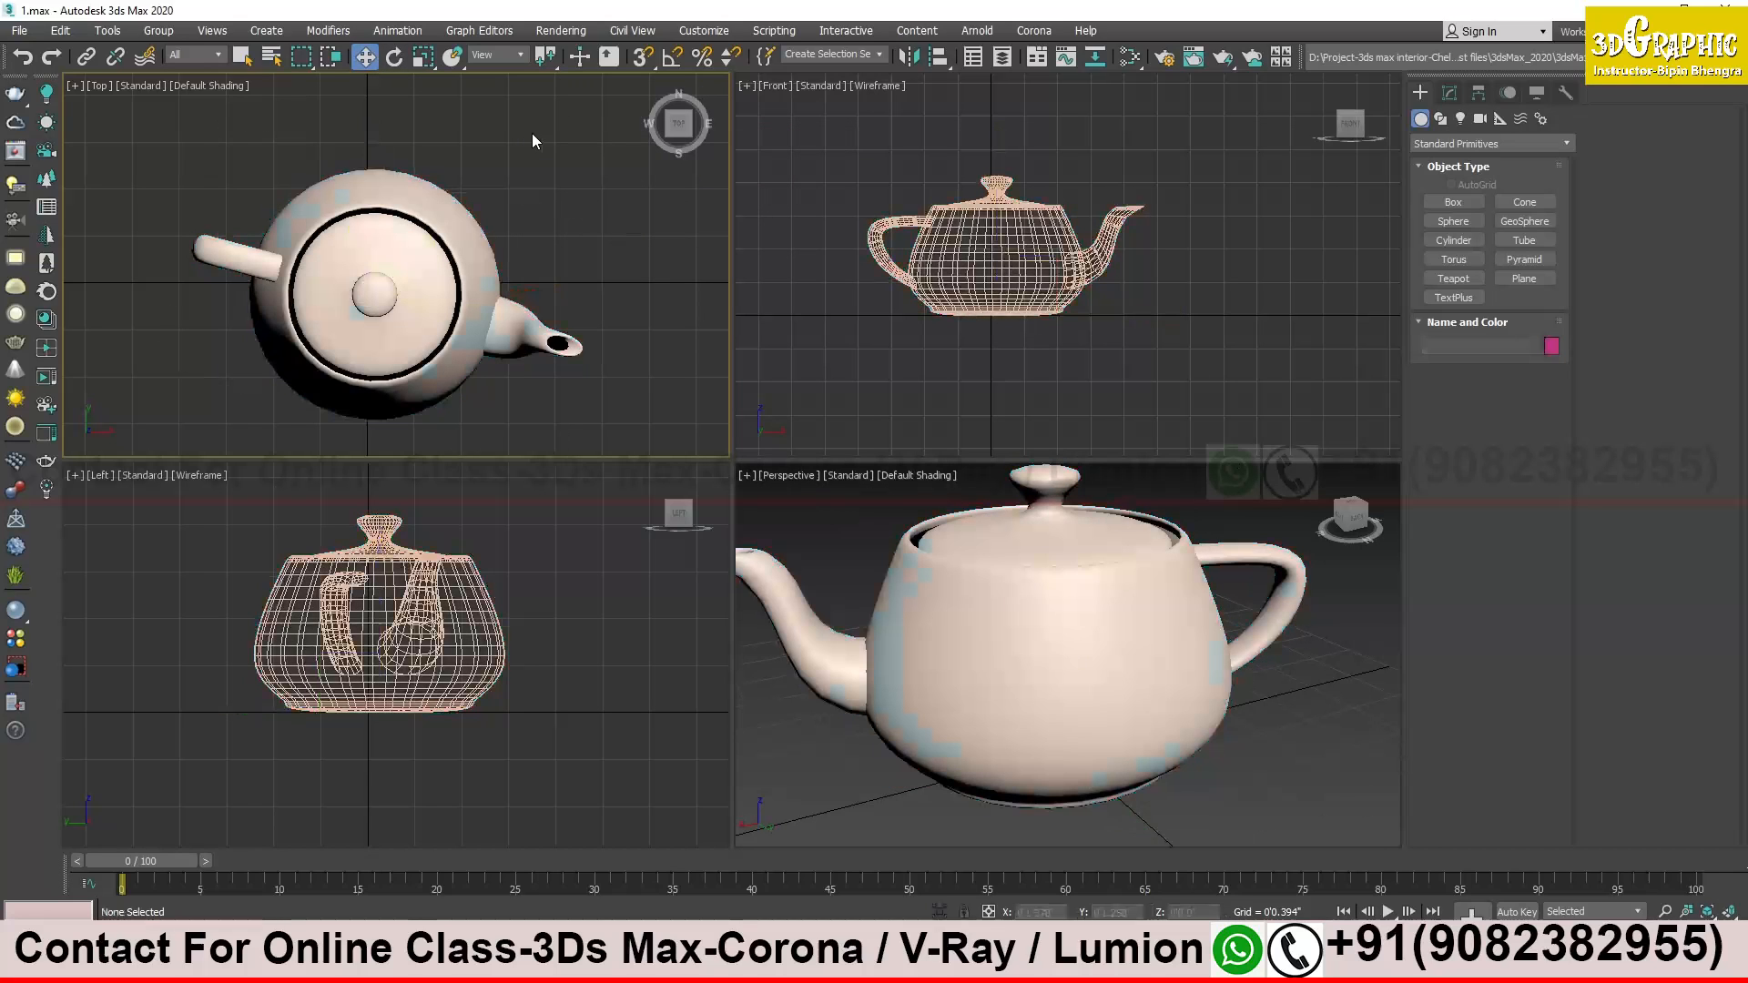
pyautogui.click(436, 230)
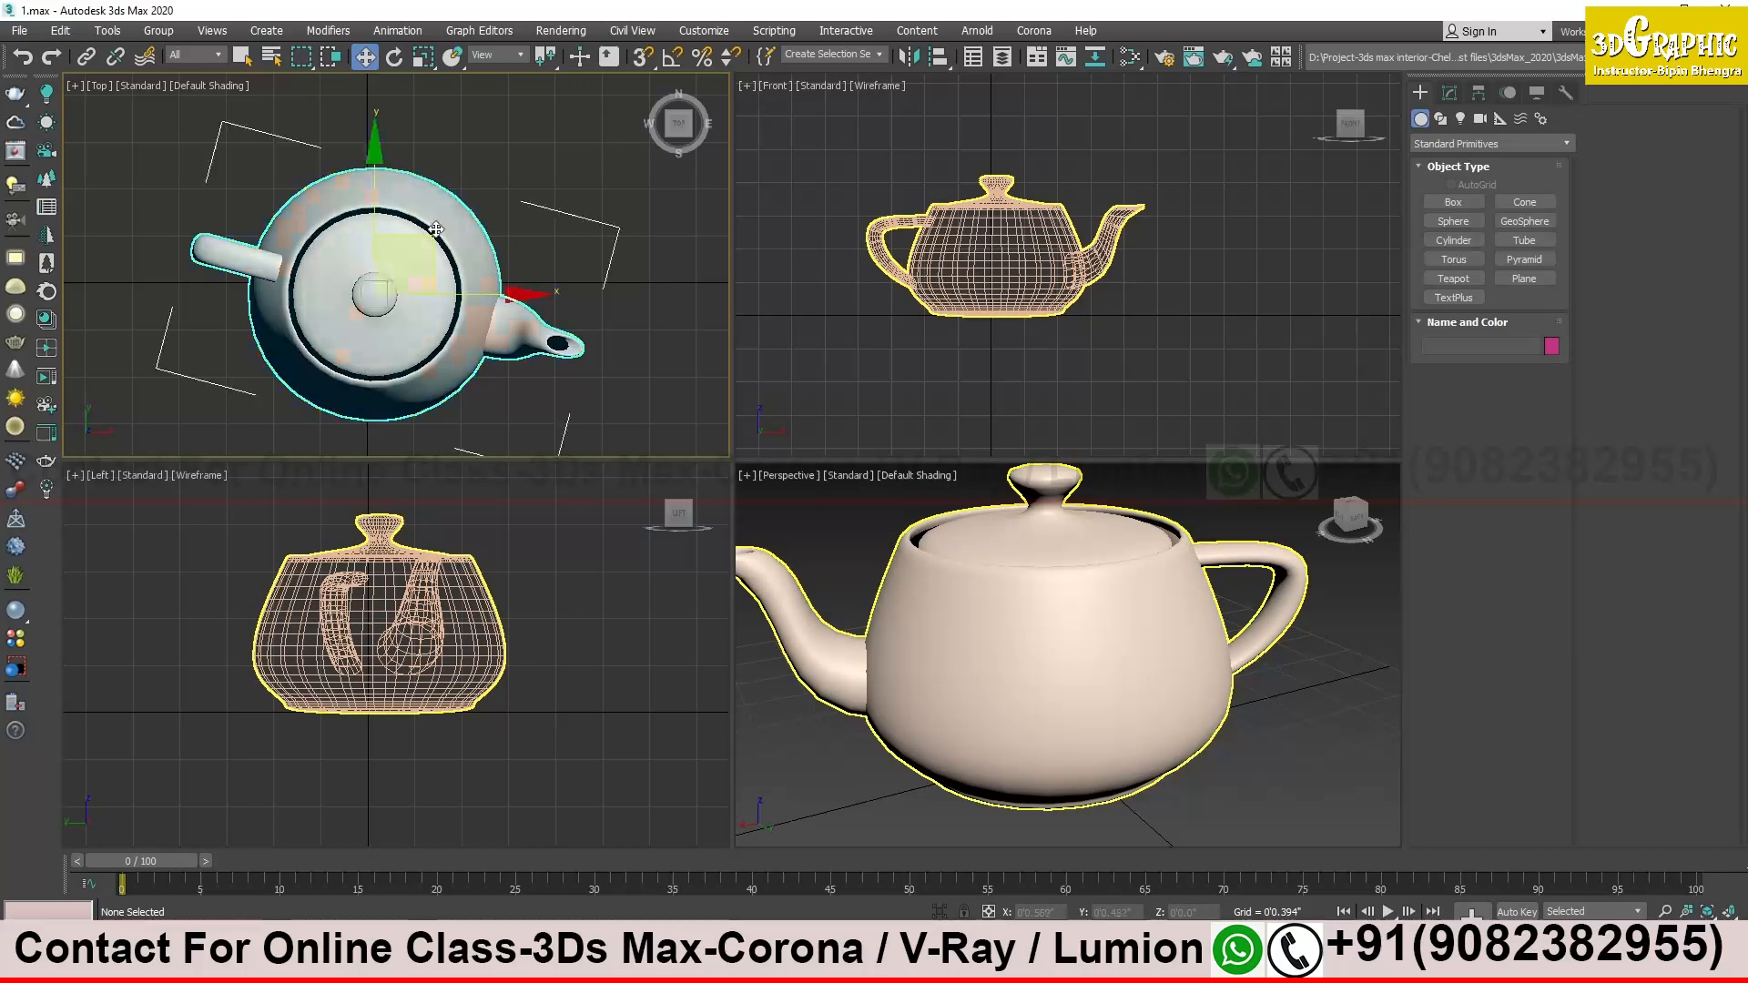
pyautogui.rightClick(367, 59)
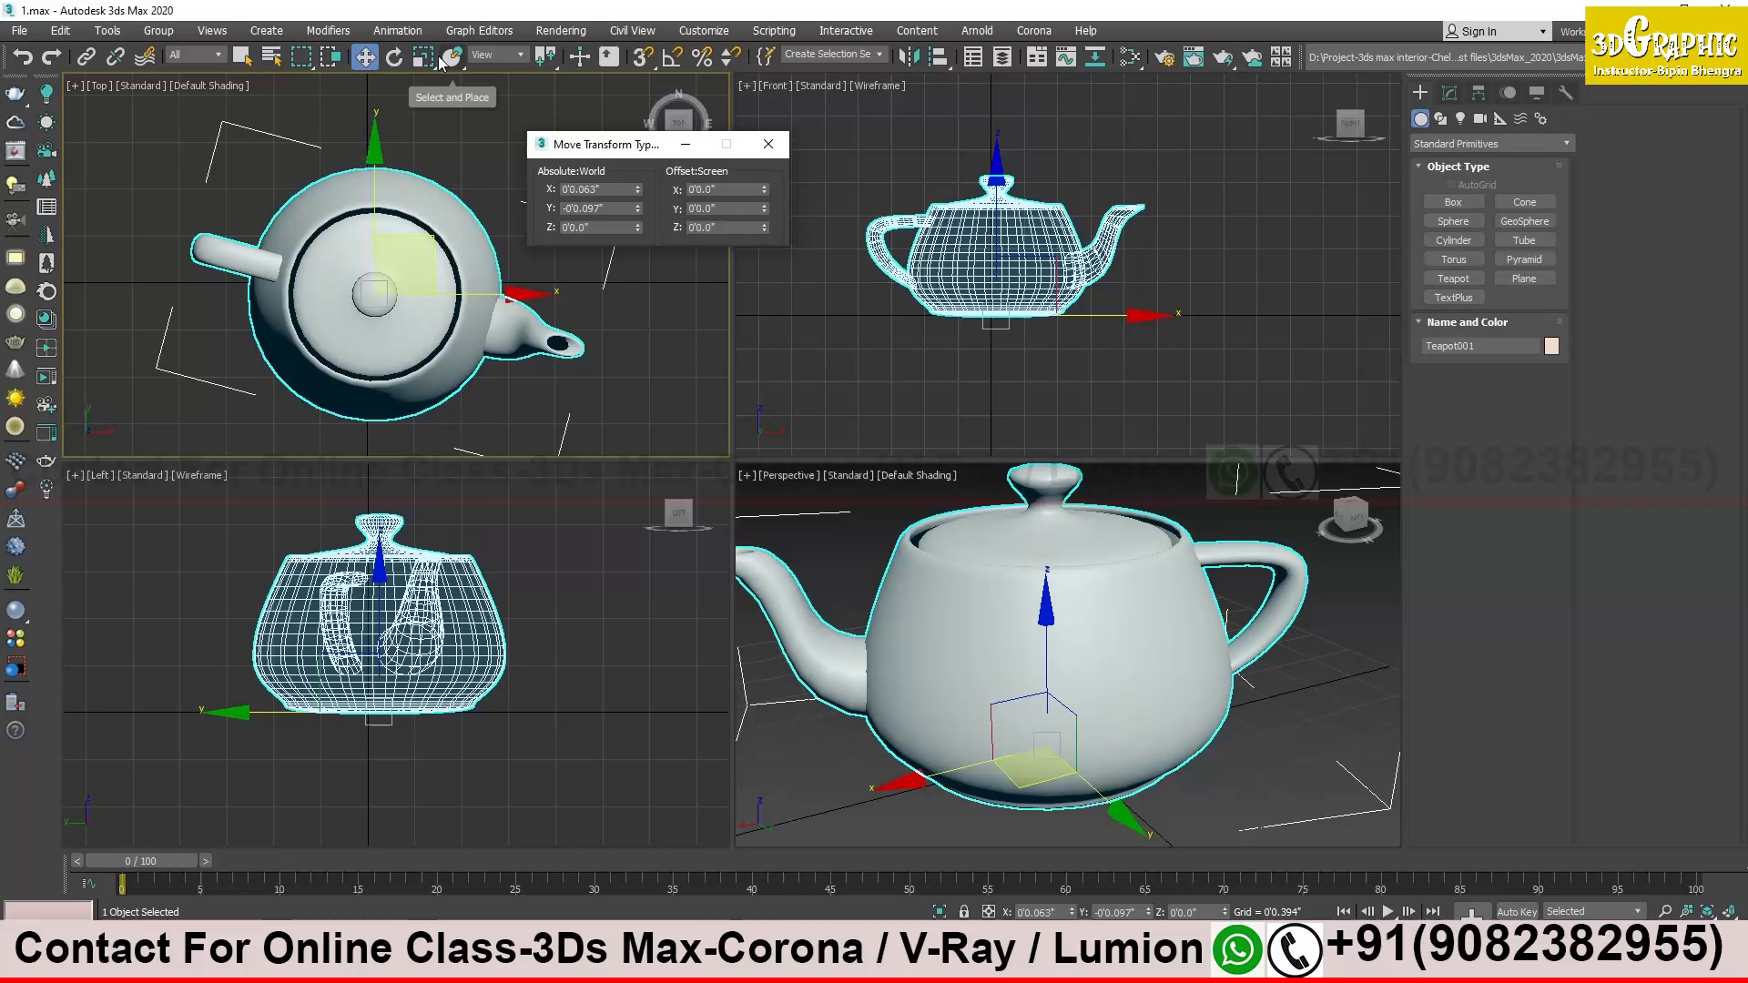
pyautogui.moveTo(579, 144); pyautogui.dragTo(558, 110)
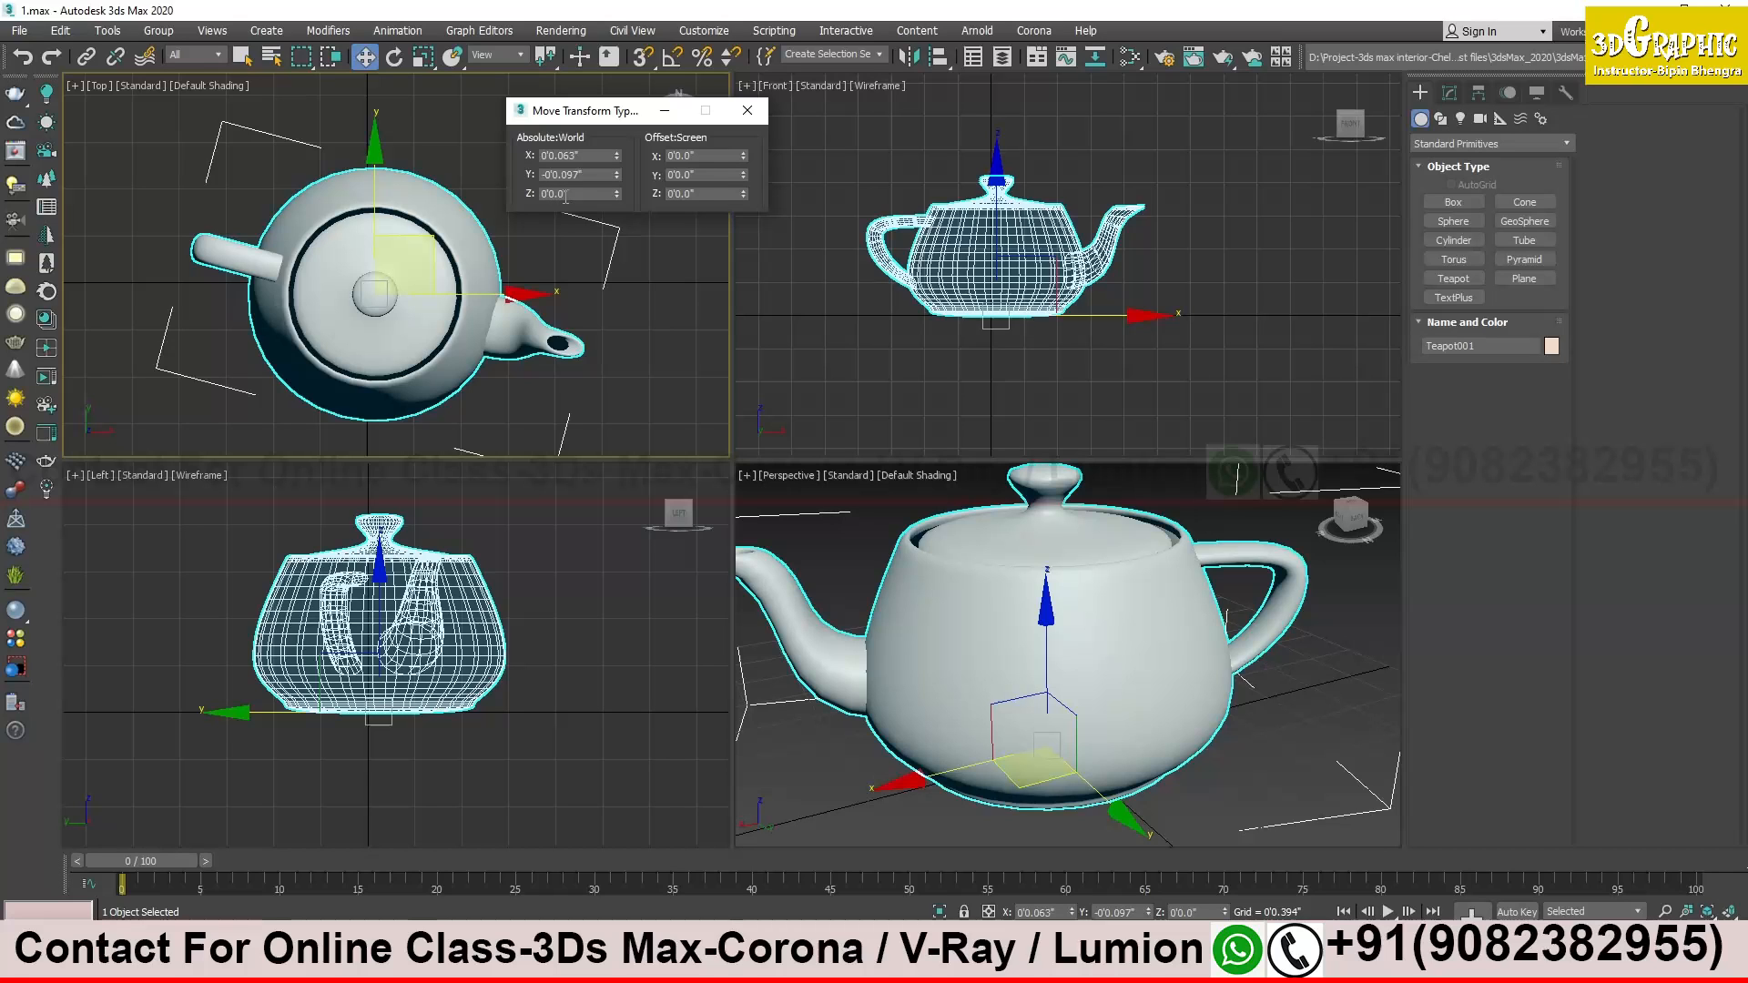
pyautogui.moveTo(618, 155); pyautogui.dragTo(619, 155)
# Try an absolute world X position of 5'0.0" for the teapot, and undo the move
pyautogui.click(610, 156)
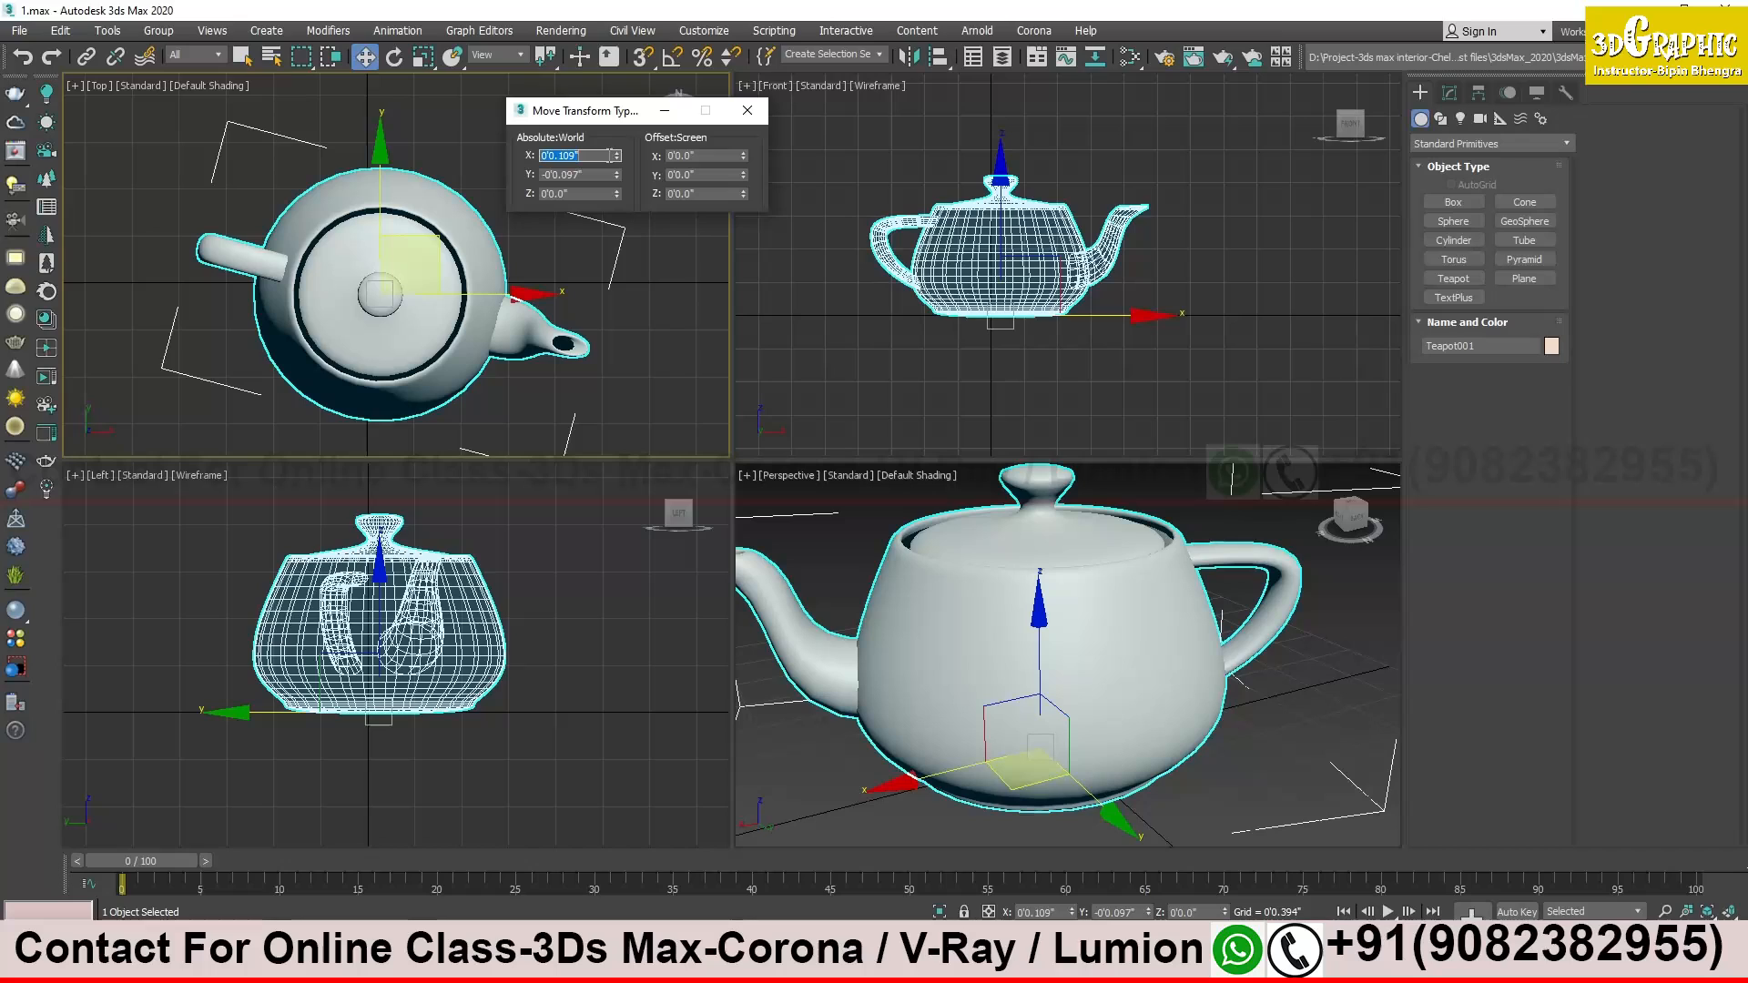
pyautogui.write('5')
pyautogui.press('Return')
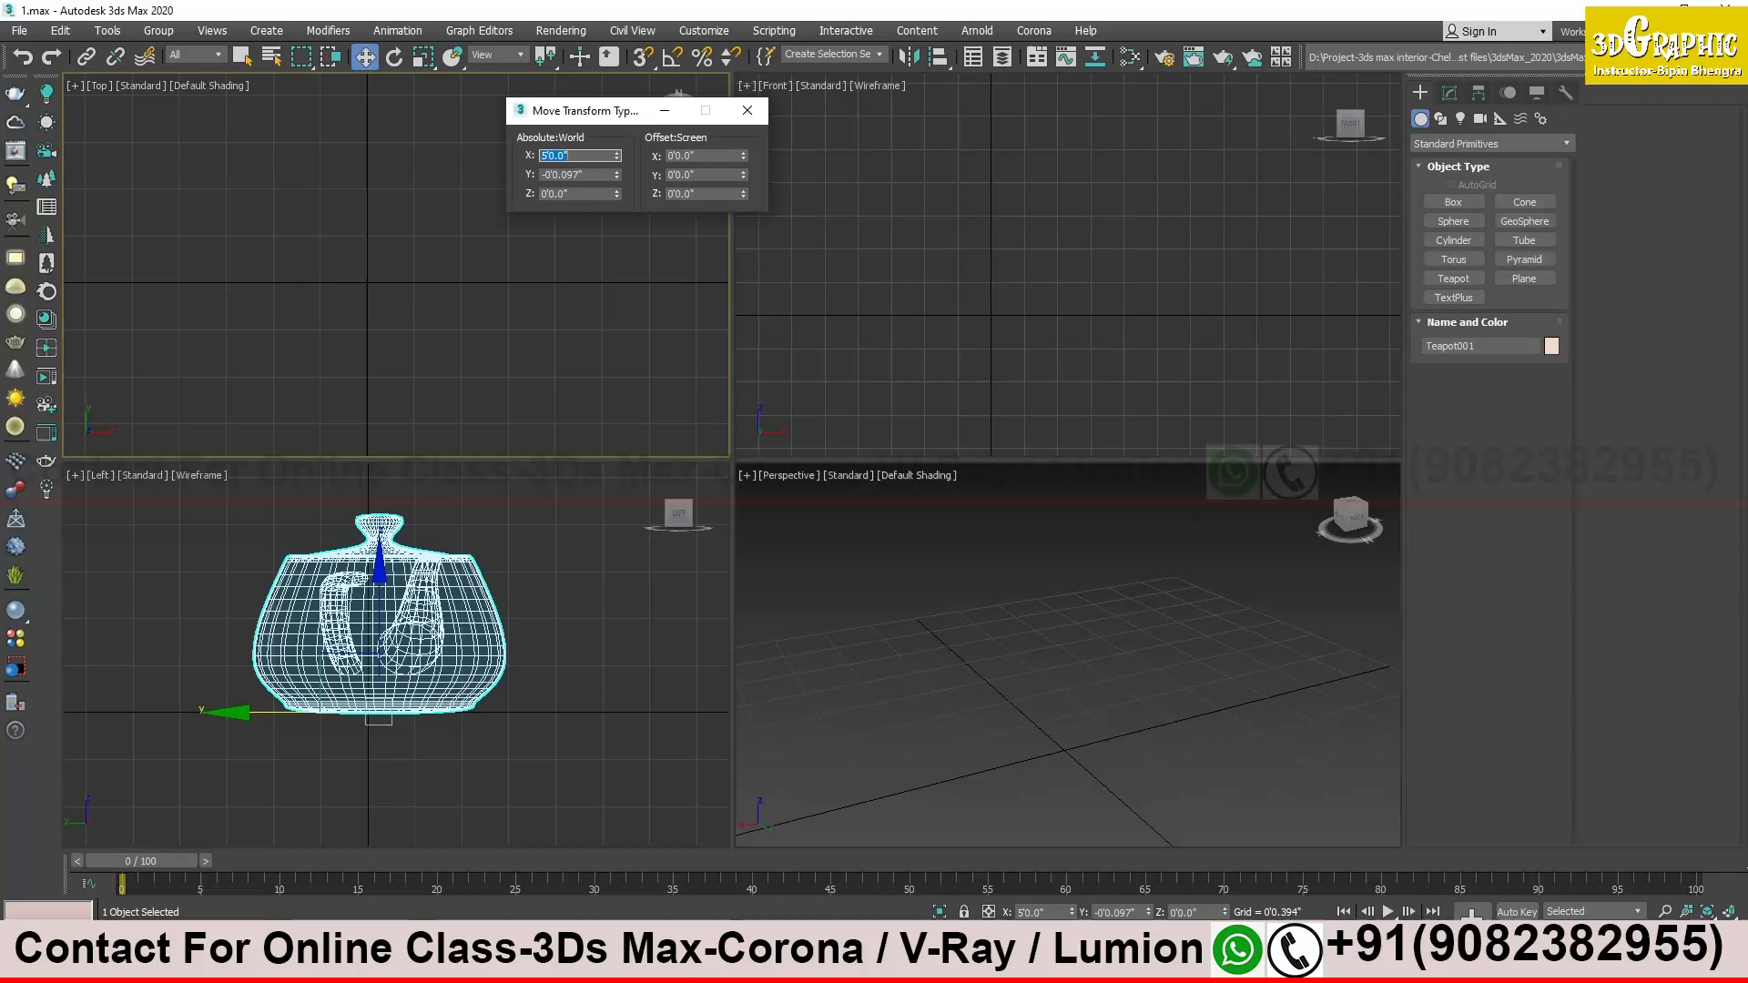
pyautogui.click(577, 256)
pyautogui.hotkey('ctrl', 'z')
pyautogui.hotkey('ctrl', 'z')
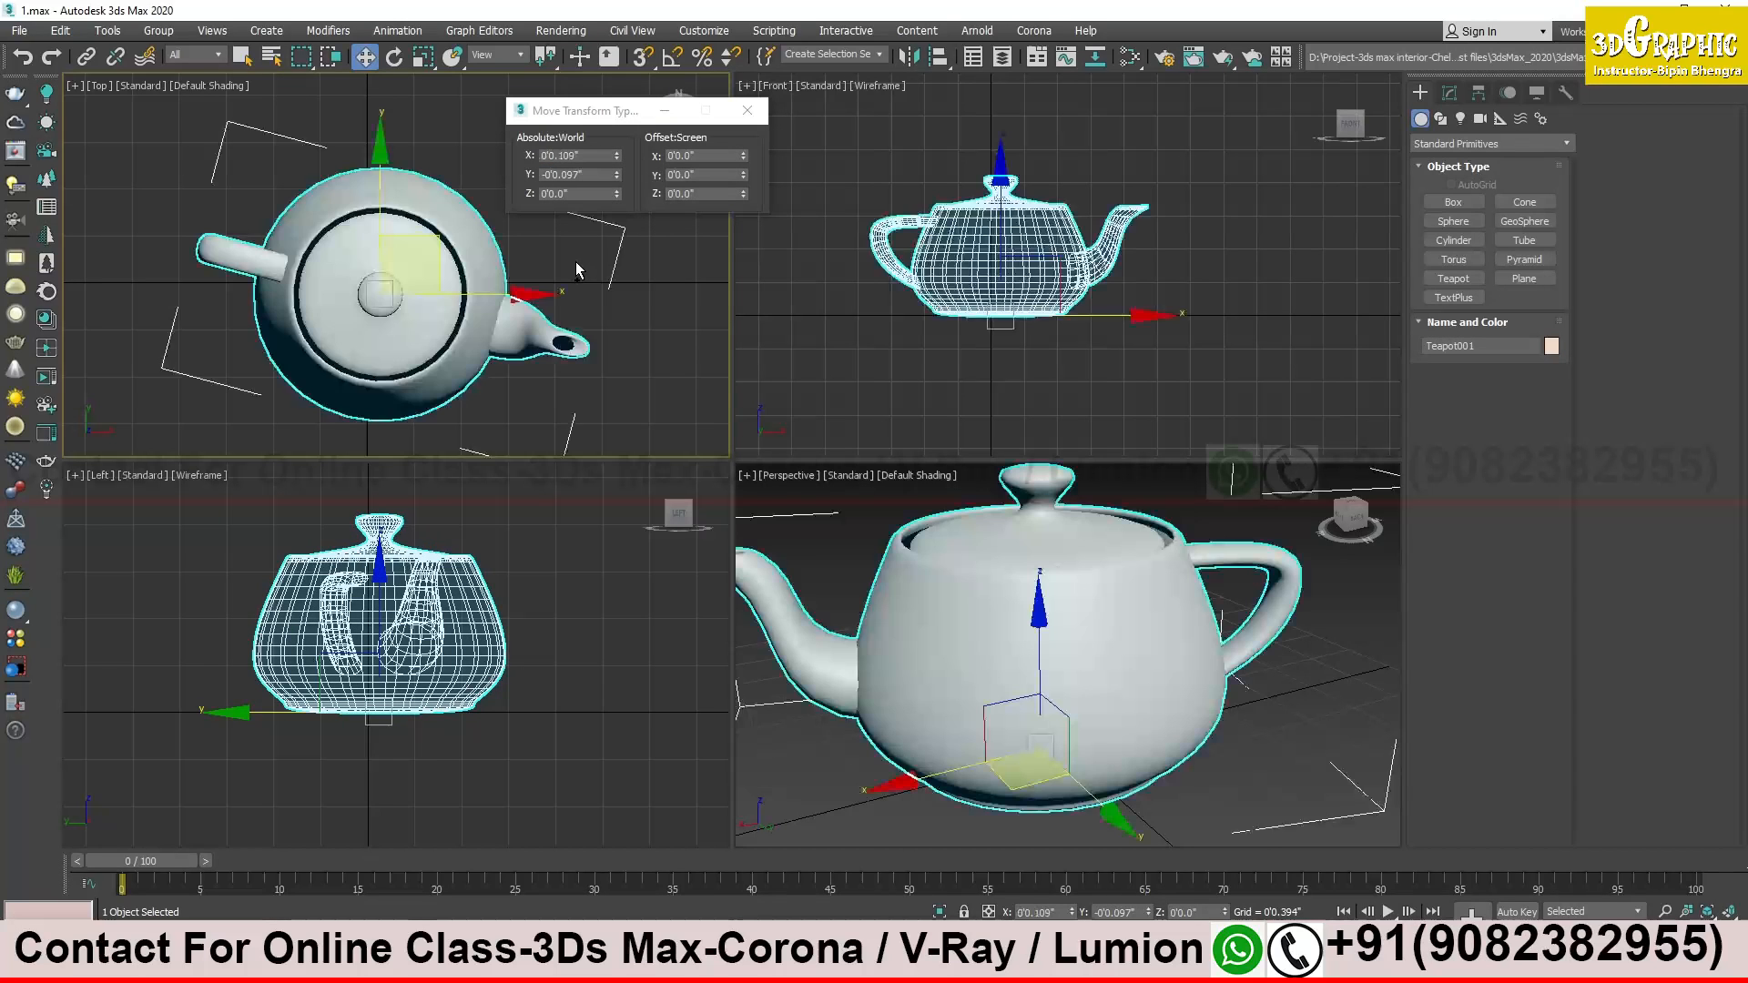
# Try an absolute world X position of 0'5.0" for the teapot, and undo the move
pyautogui.doubleClick(597, 155)
pyautogui.write('5')
pyautogui.press('Return')
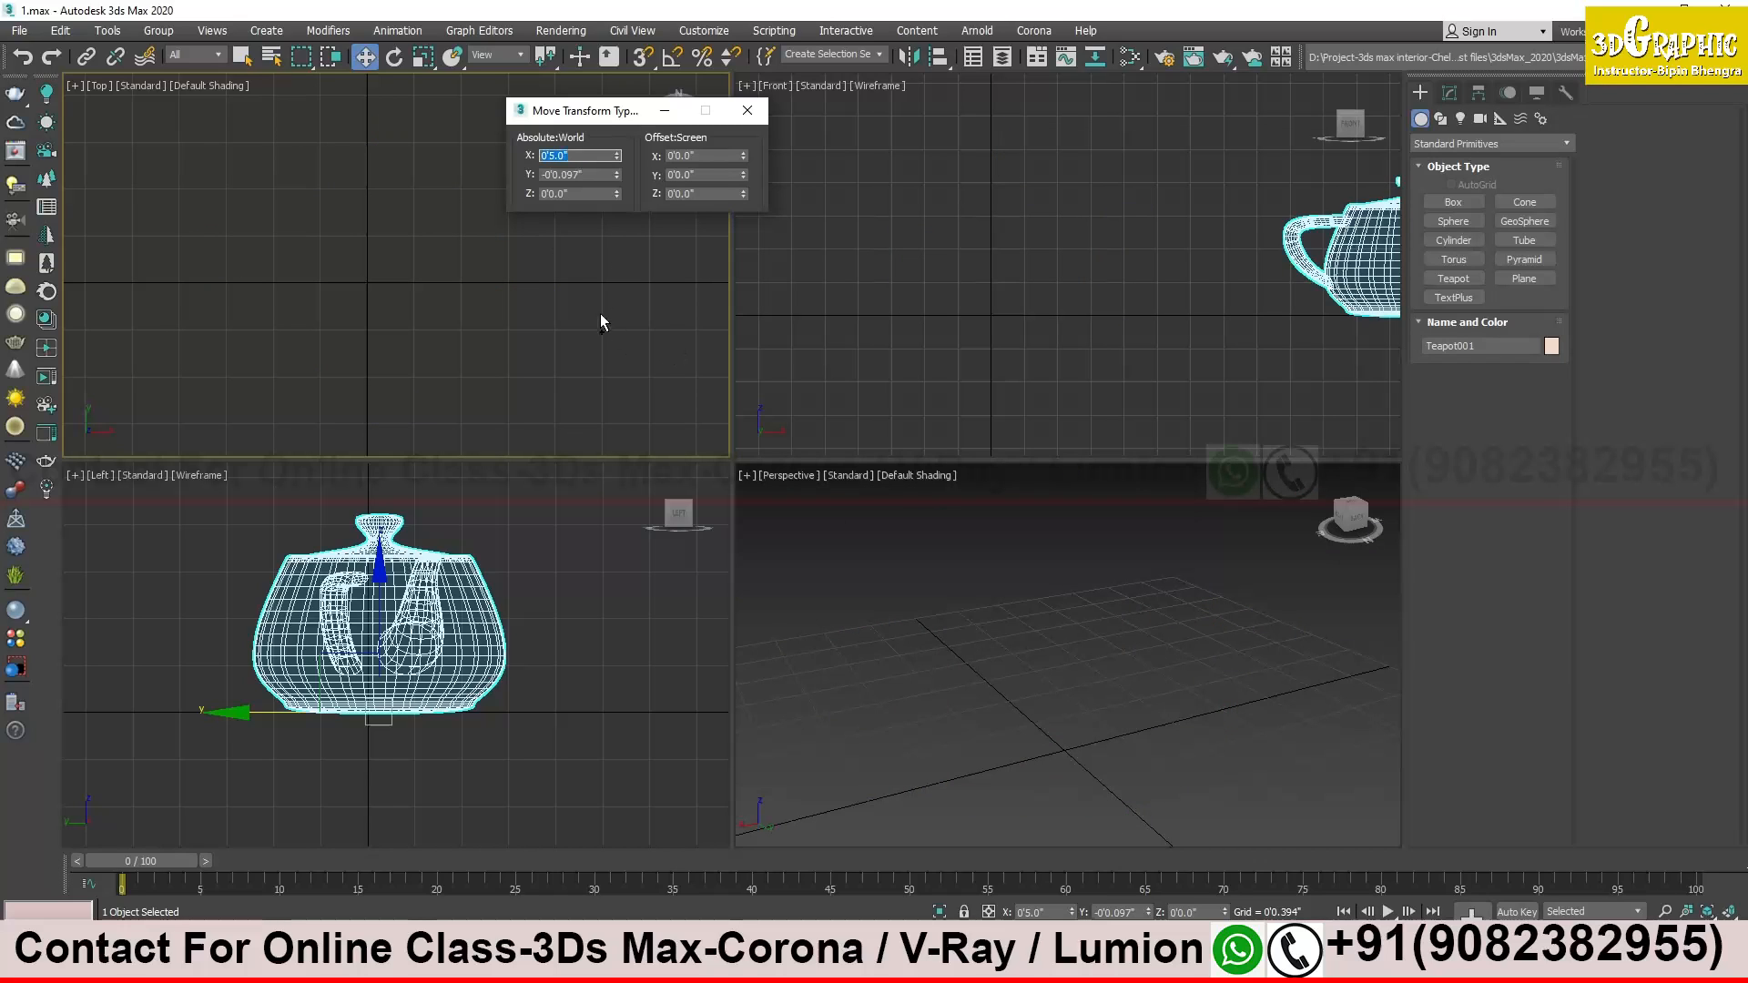
pyautogui.hotkey('ctrl', 'z')
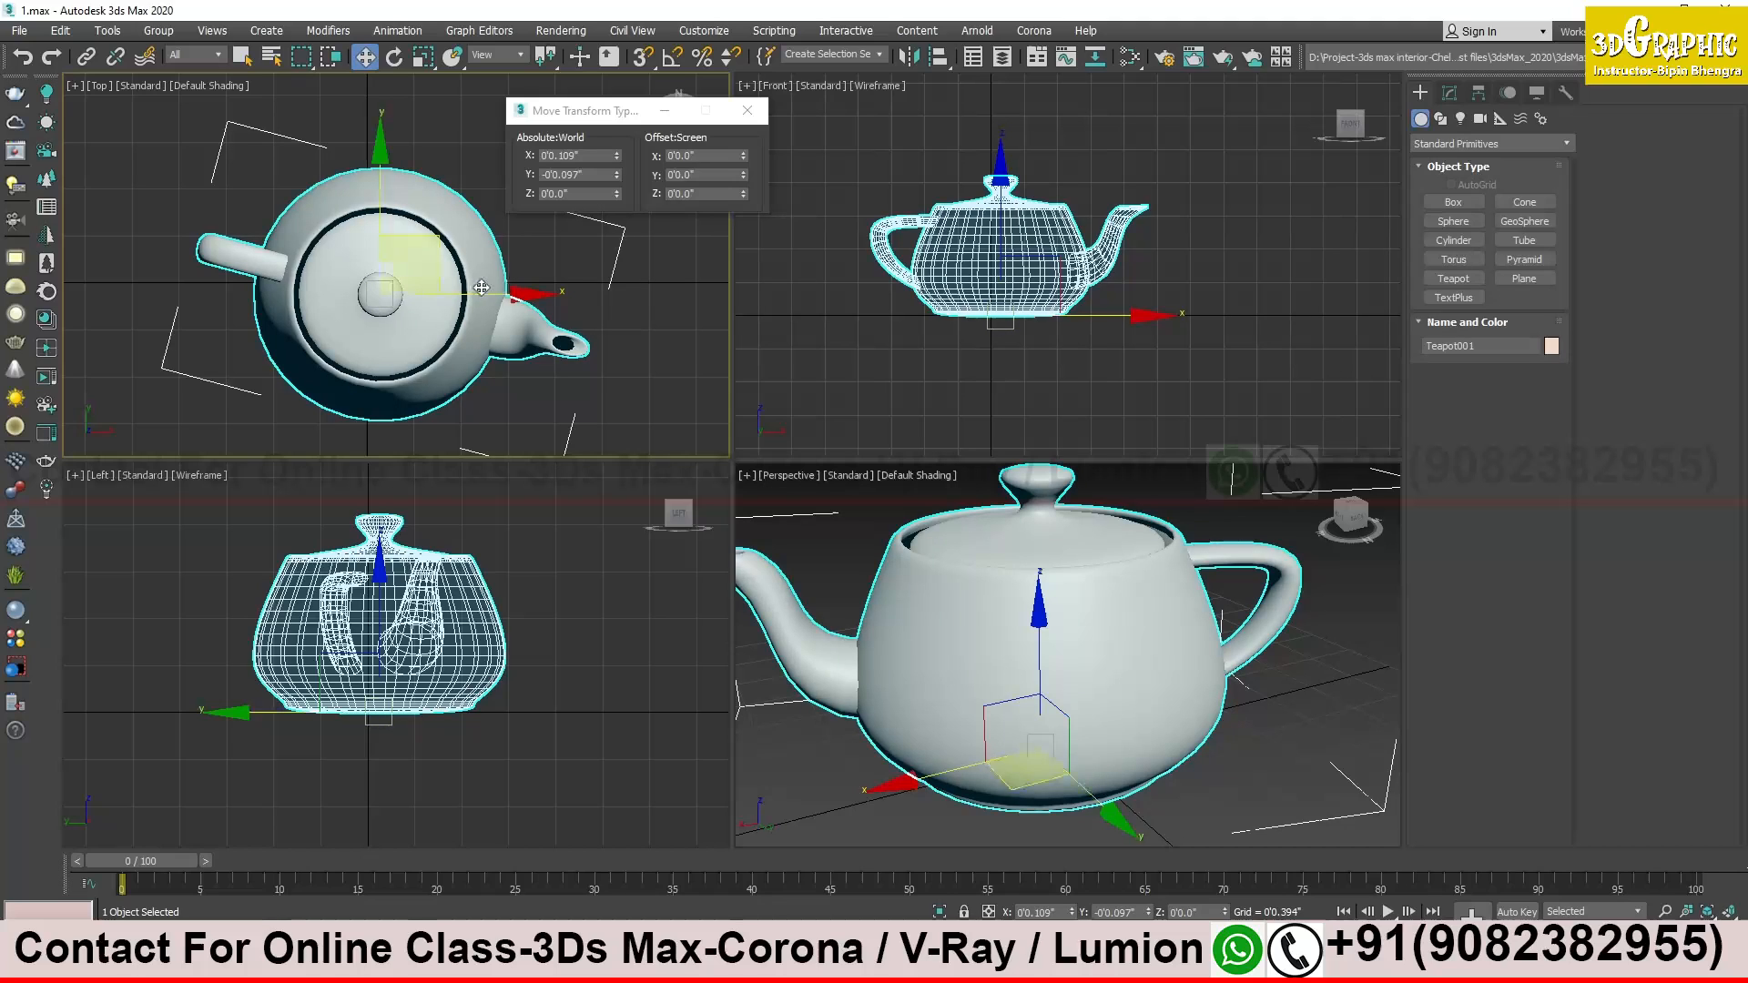
# Set the teapot's absolute X to 0'1.0" and 0'2.0", and move it back freehand to about X 0'0.259", Y -0'0.134"
pyautogui.doubleClick(593, 156)
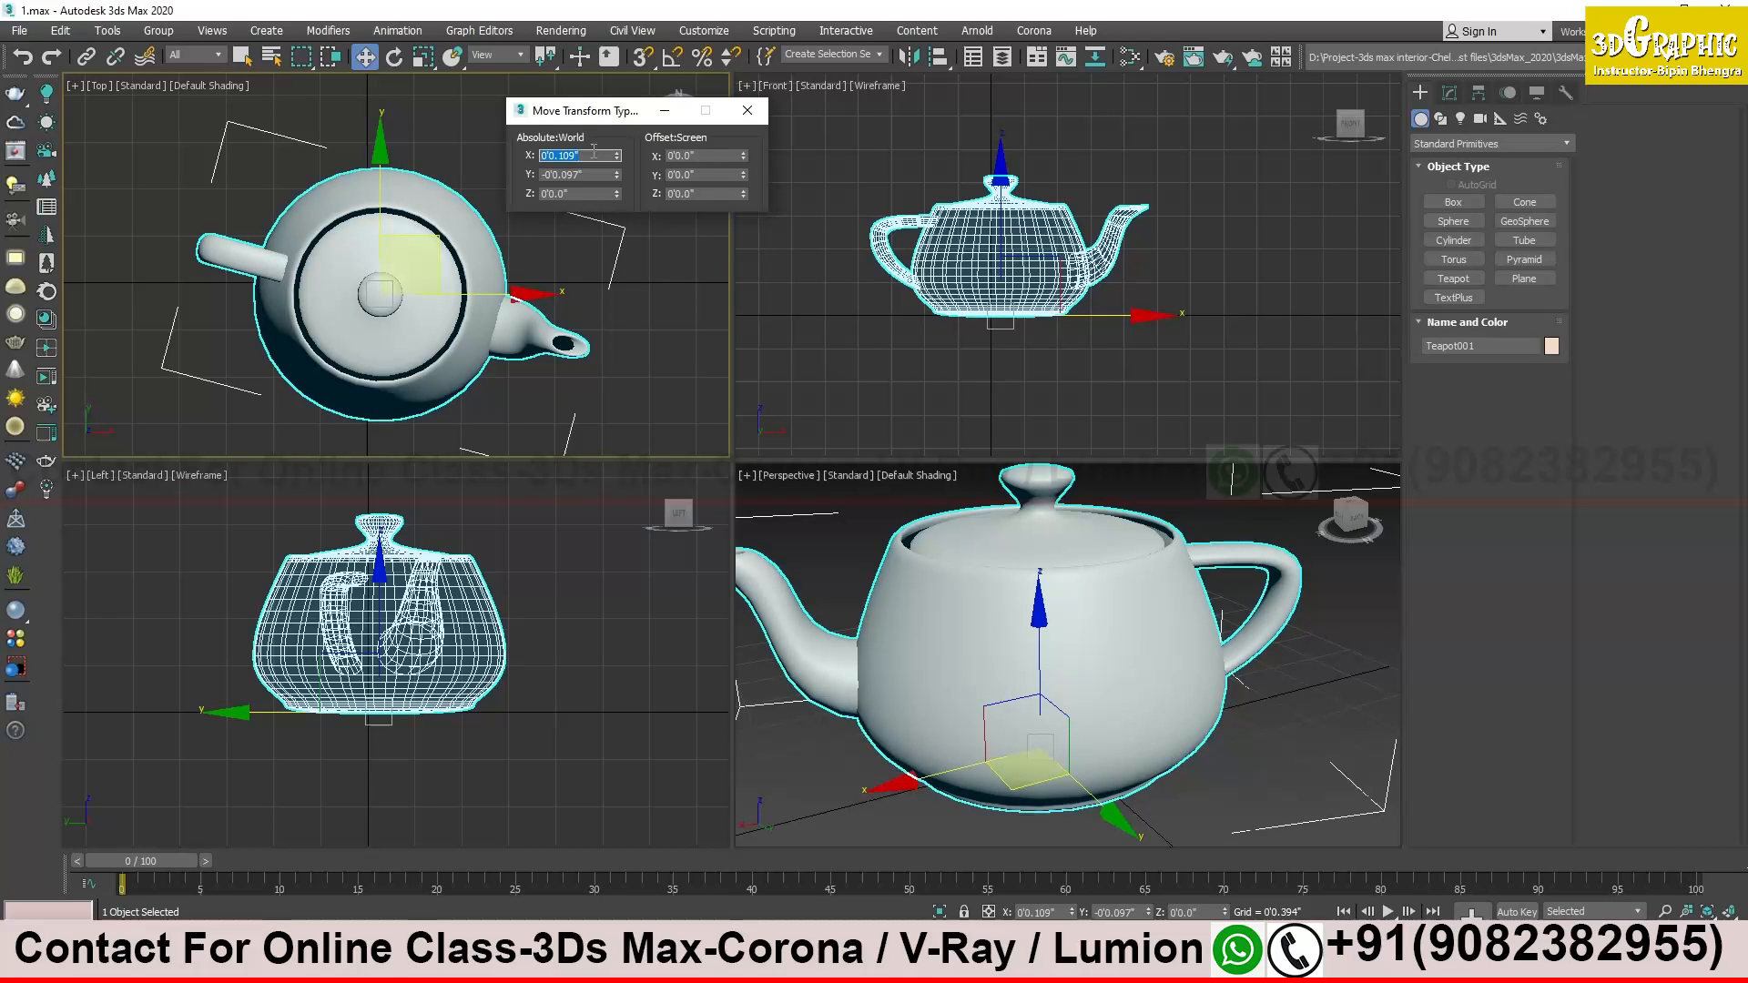
pyautogui.write('1')
pyautogui.press('Return')
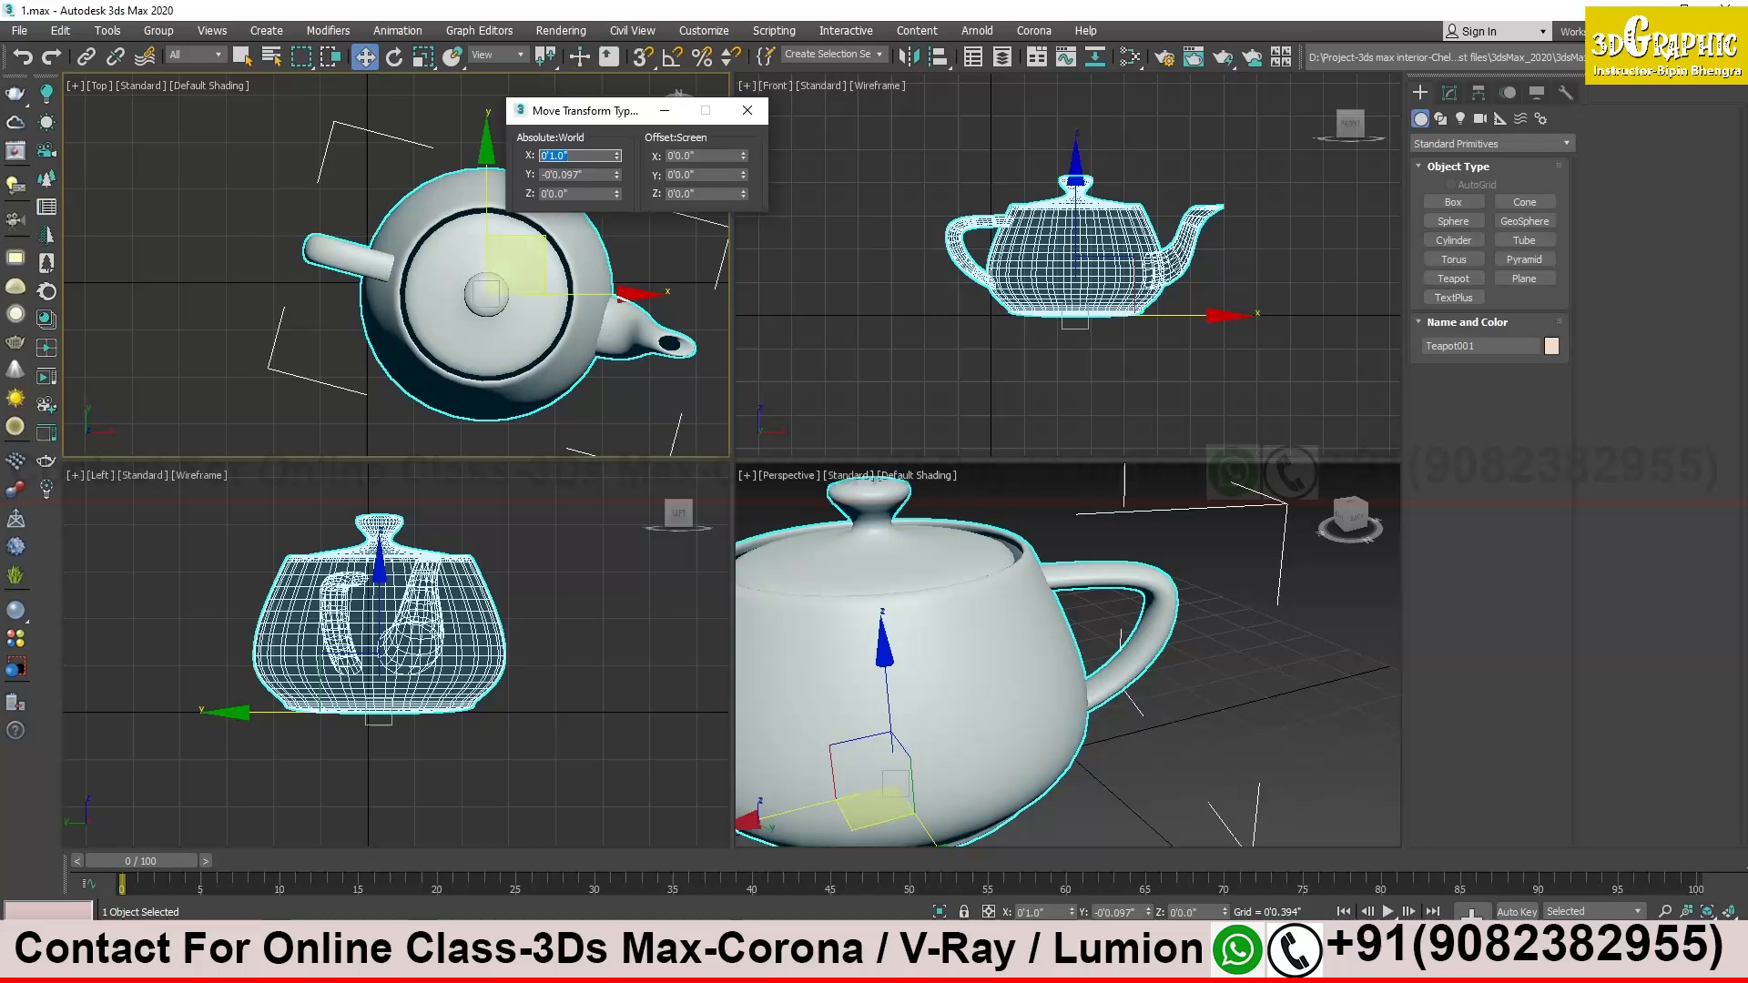
pyautogui.write('2')
pyautogui.press('Return')
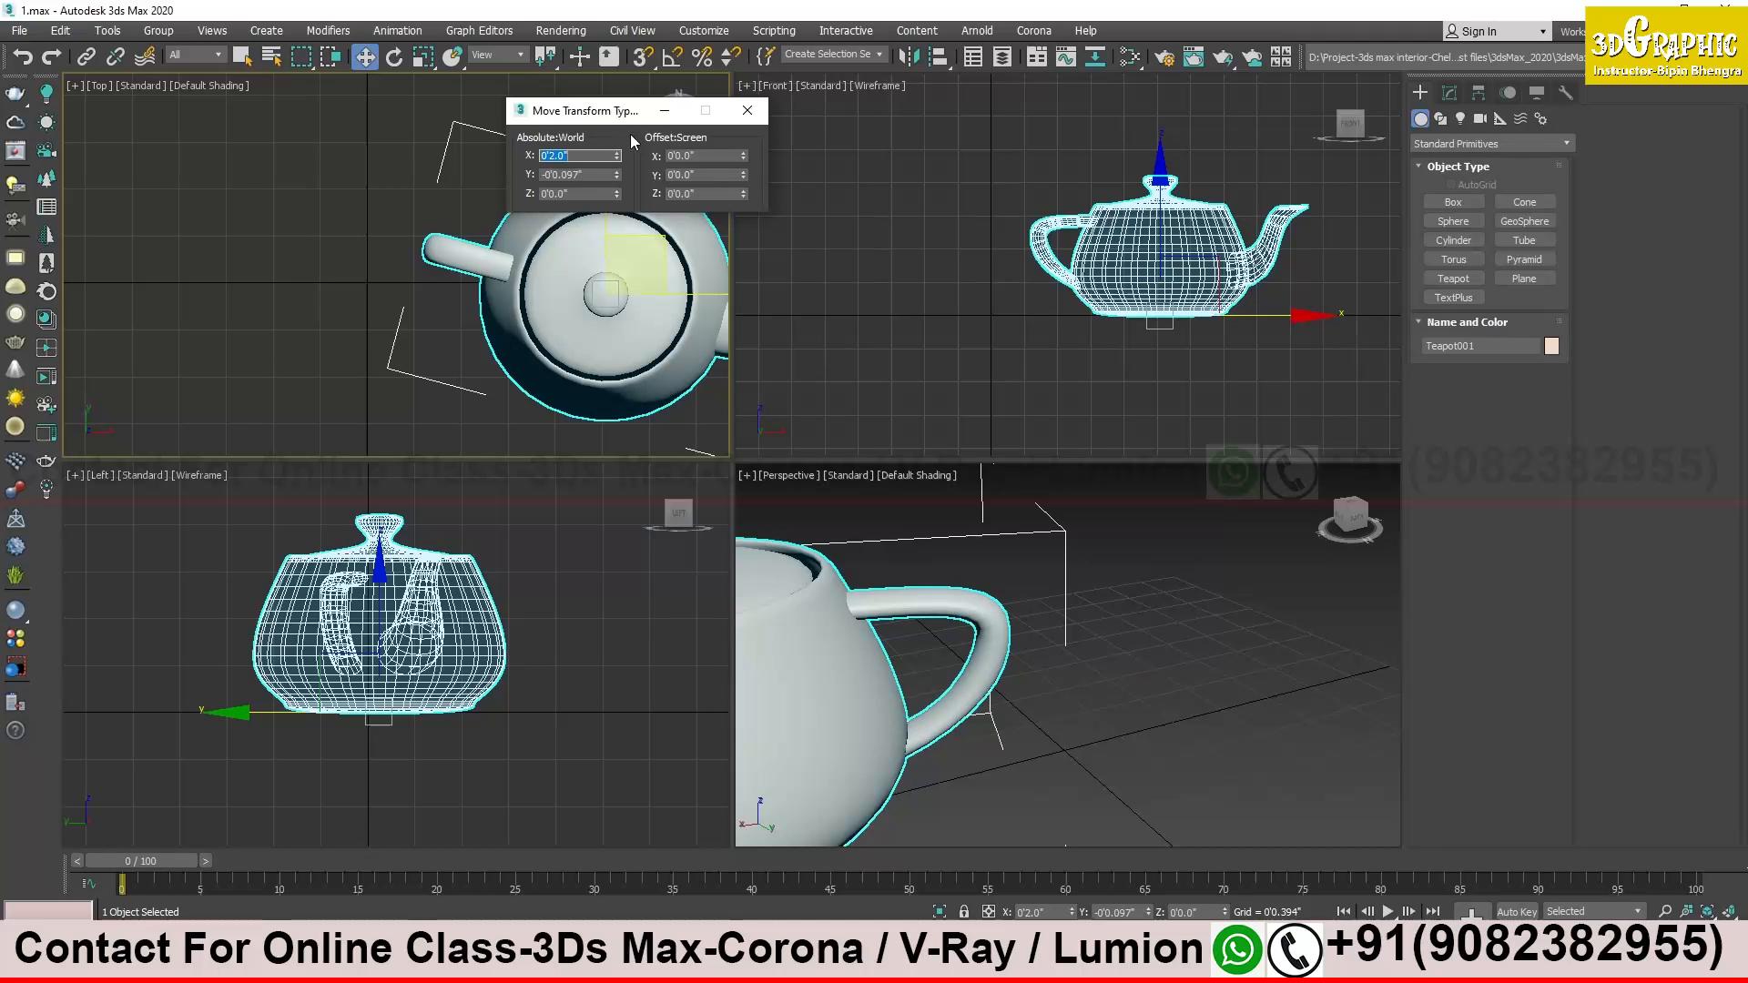
pyautogui.moveTo(656, 238); pyautogui.dragTo(462, 245)
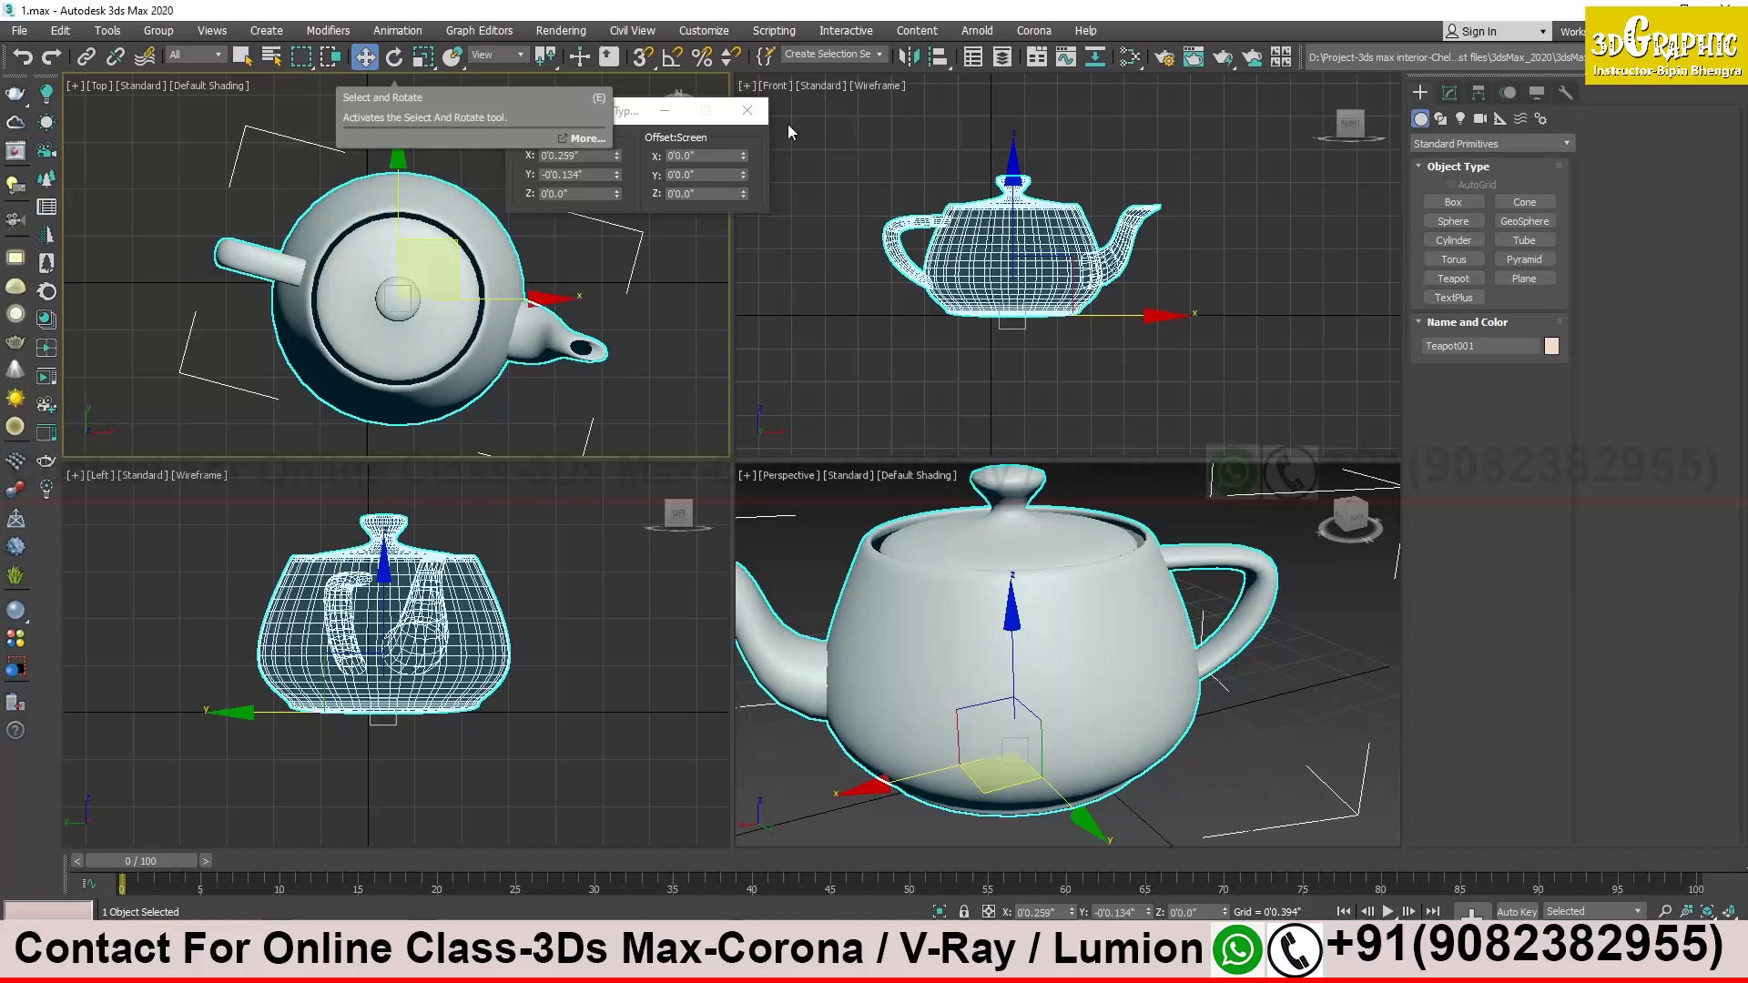
# Close the Move Transform Type-In, reselect the teapot, and open the Rotate Transform Type-In
pyautogui.click(746, 110)
pyautogui.click(551, 164)
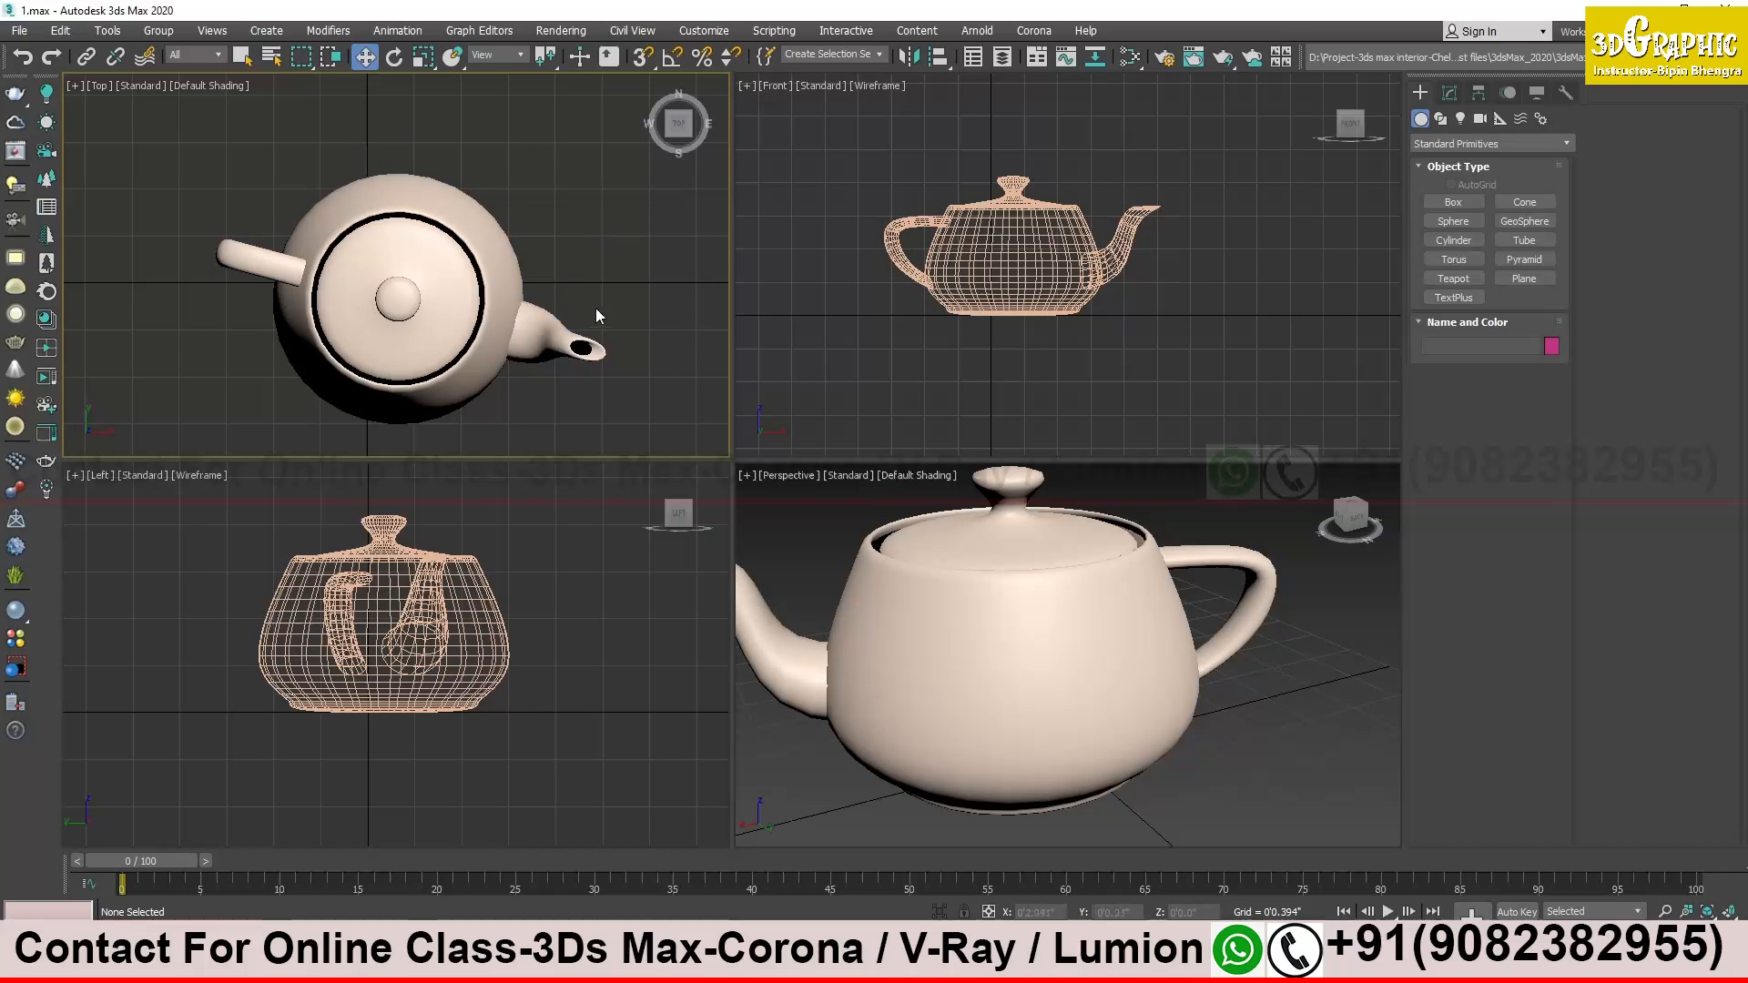
pyautogui.click(462, 251)
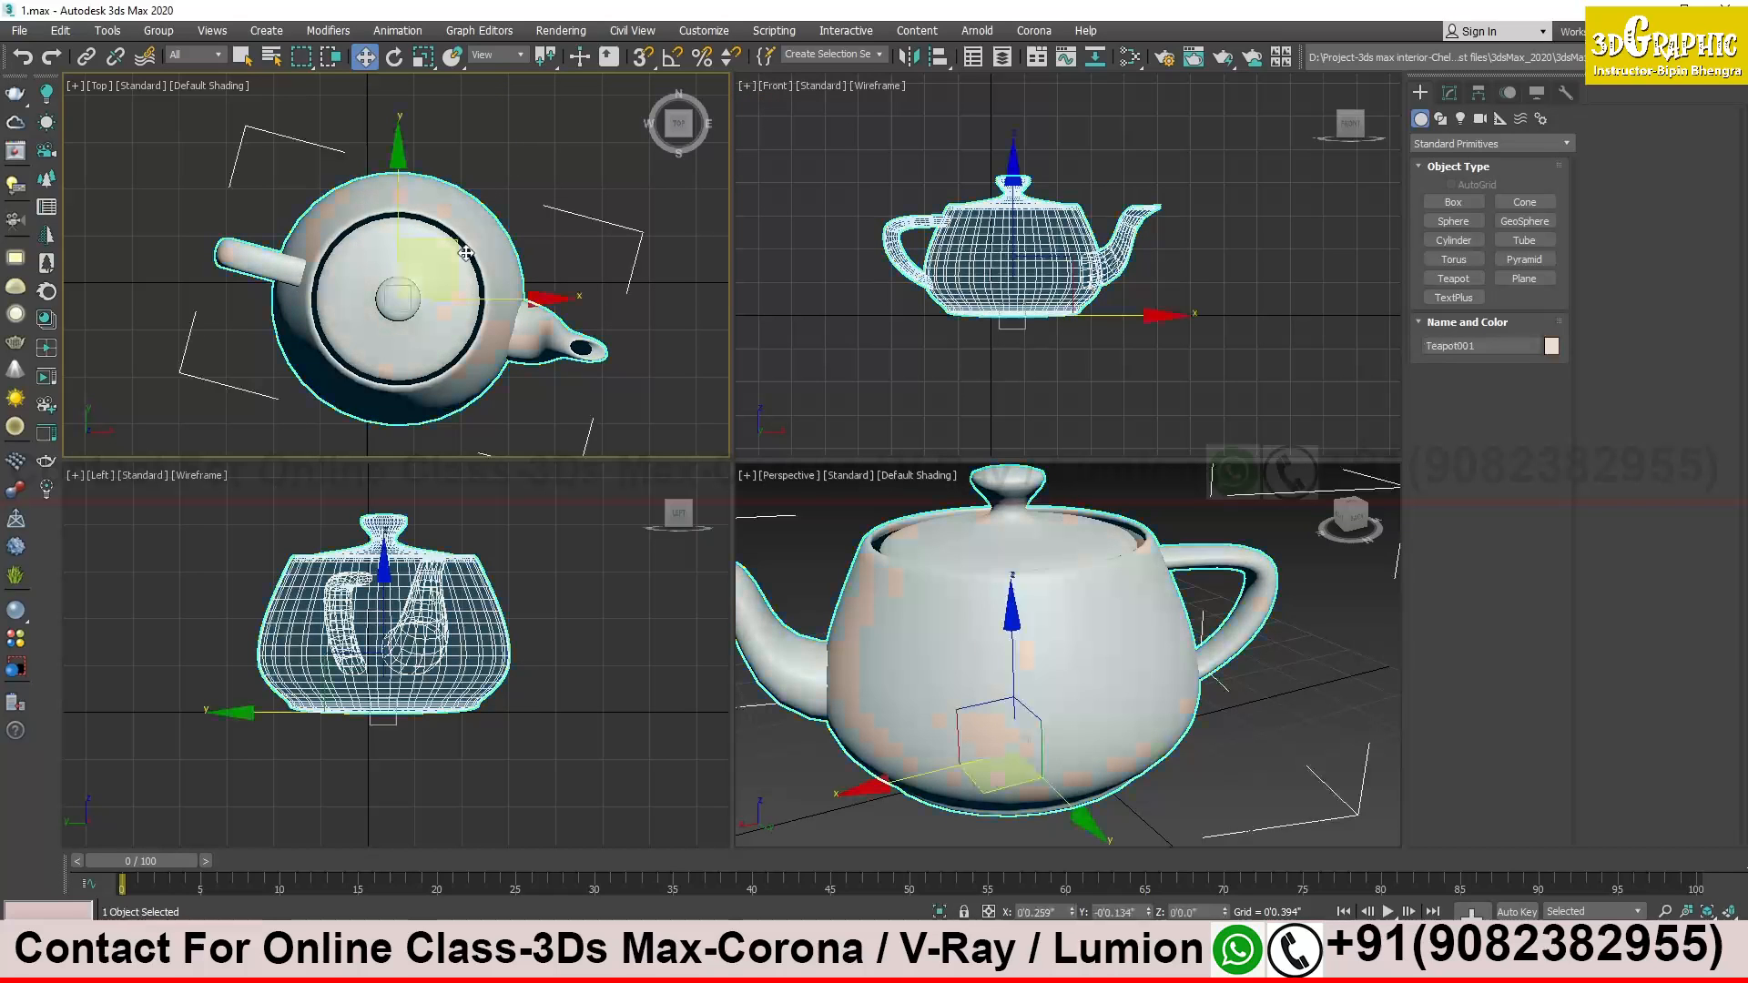
pyautogui.click(395, 58)
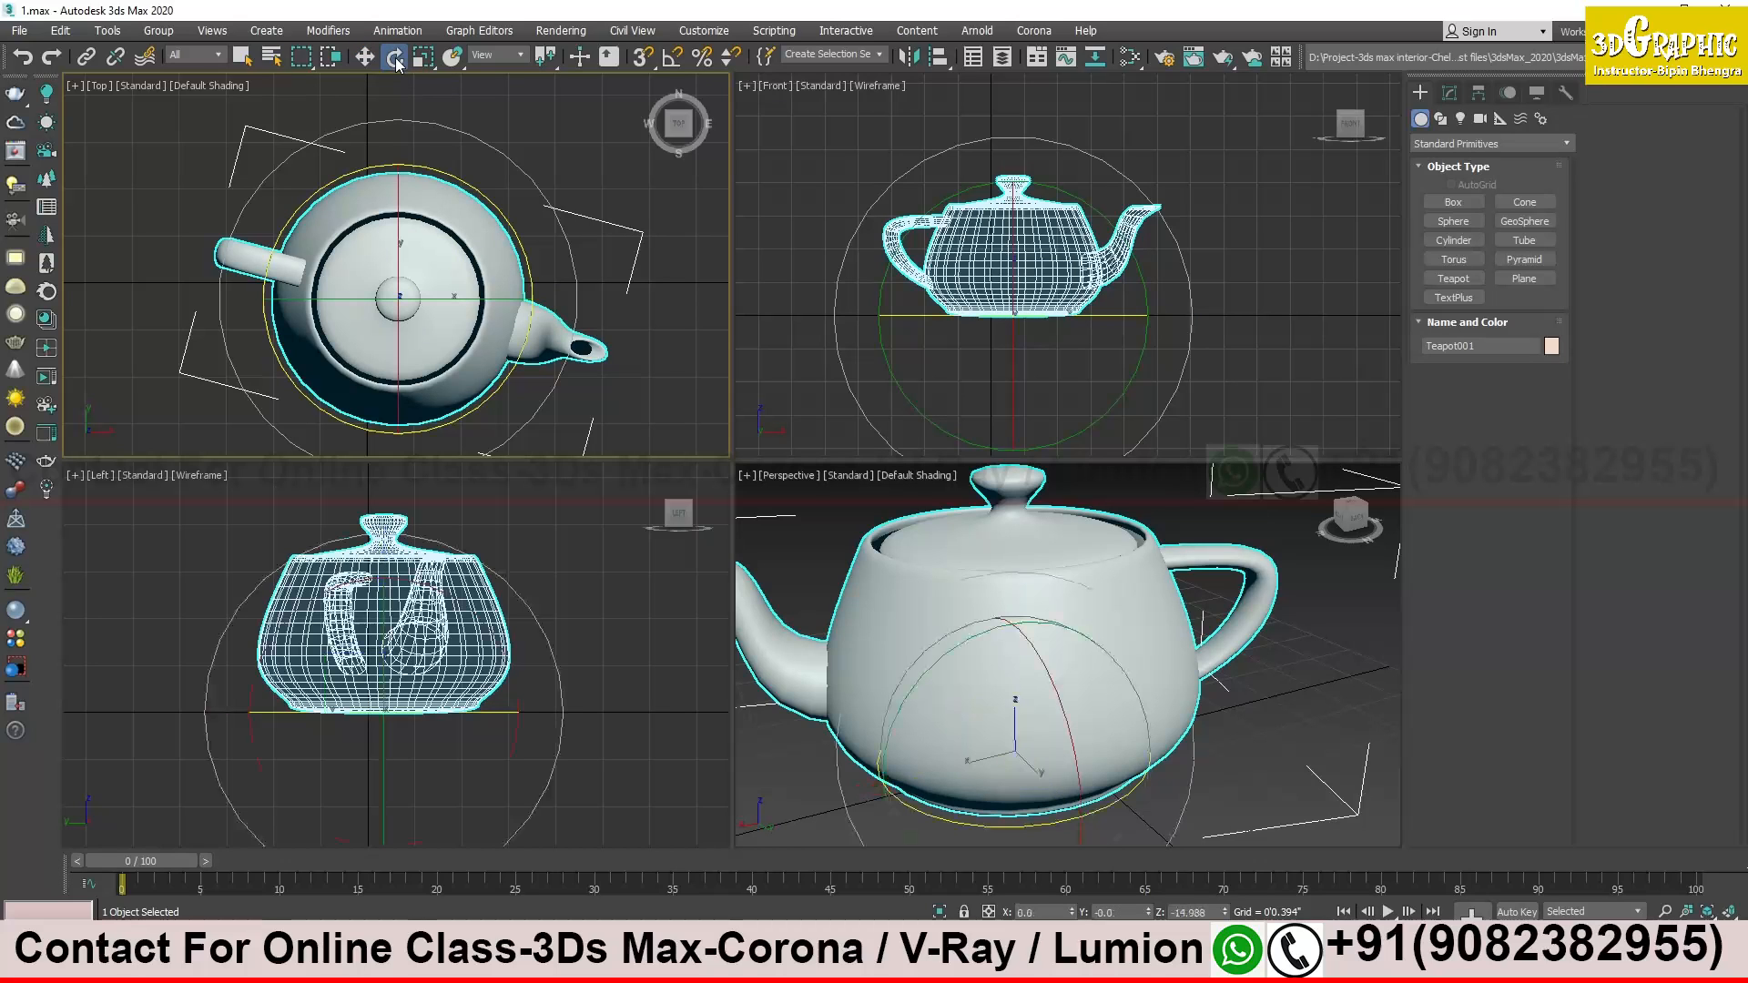
pyautogui.rightClick(395, 58)
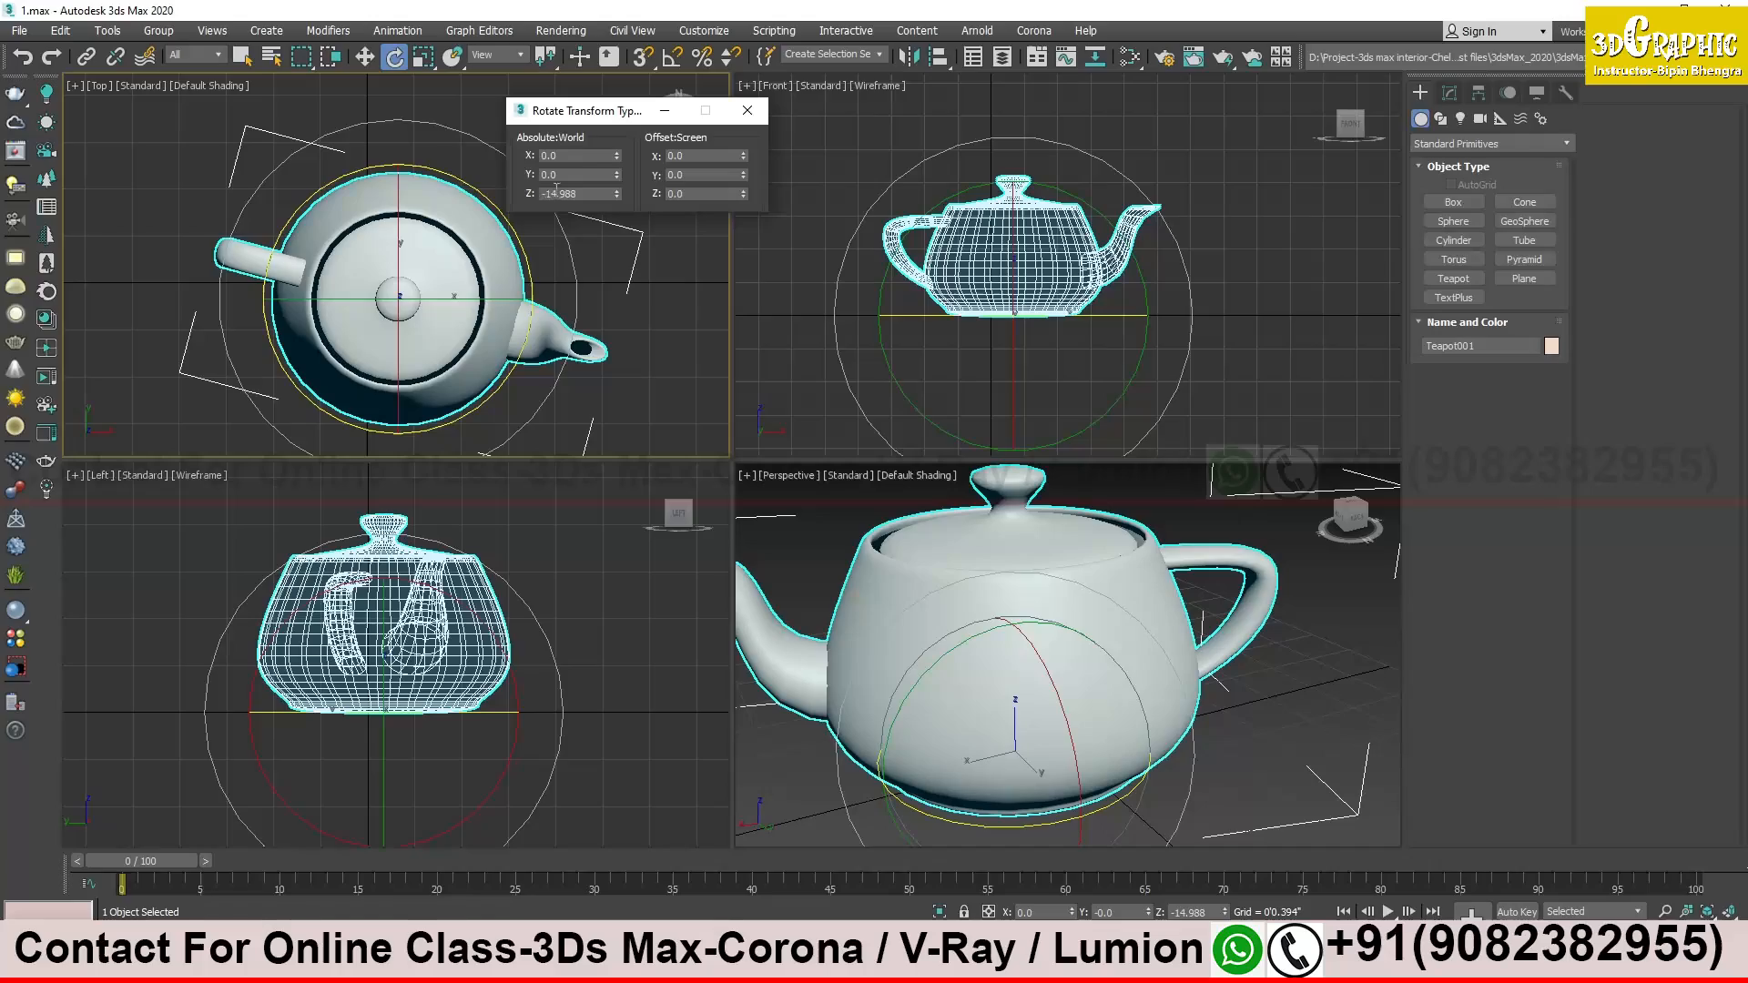
# Try freehand changes to the teapot's absolute X, Y and Z rotation values, undoing or cancelling each one
pyautogui.moveTo(615, 155); pyautogui.dragTo(619, 13)
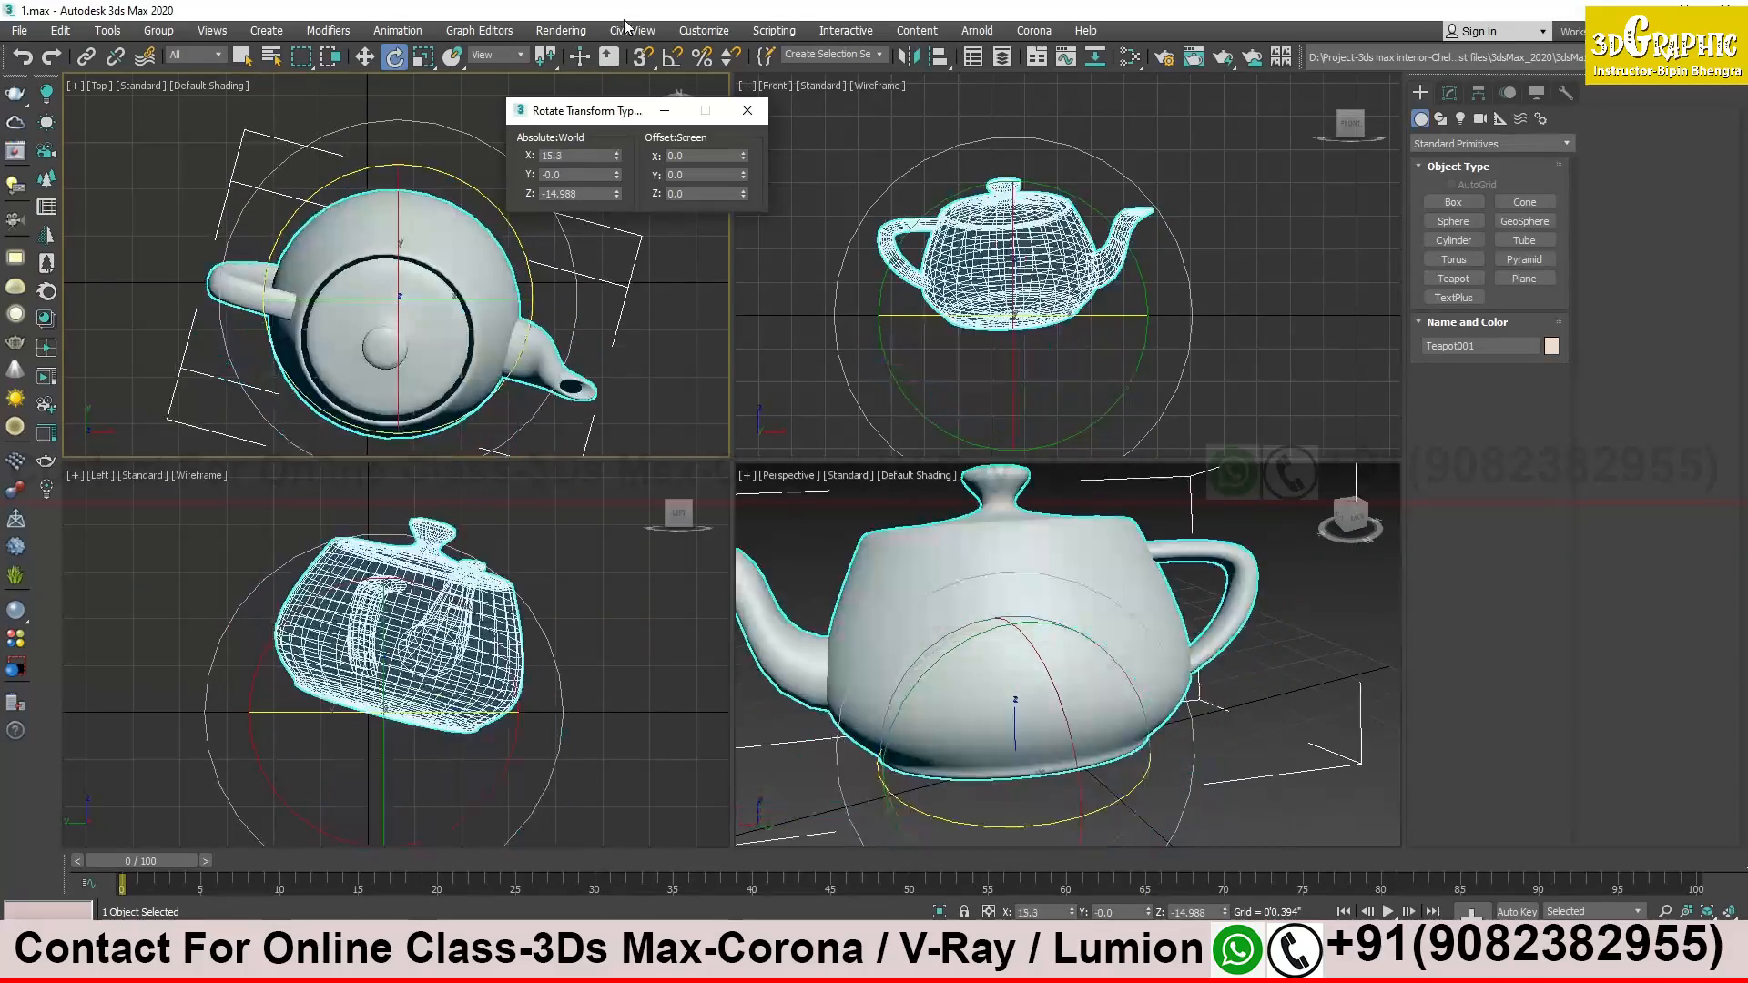
pyautogui.hotkey('ctrl', 'z')
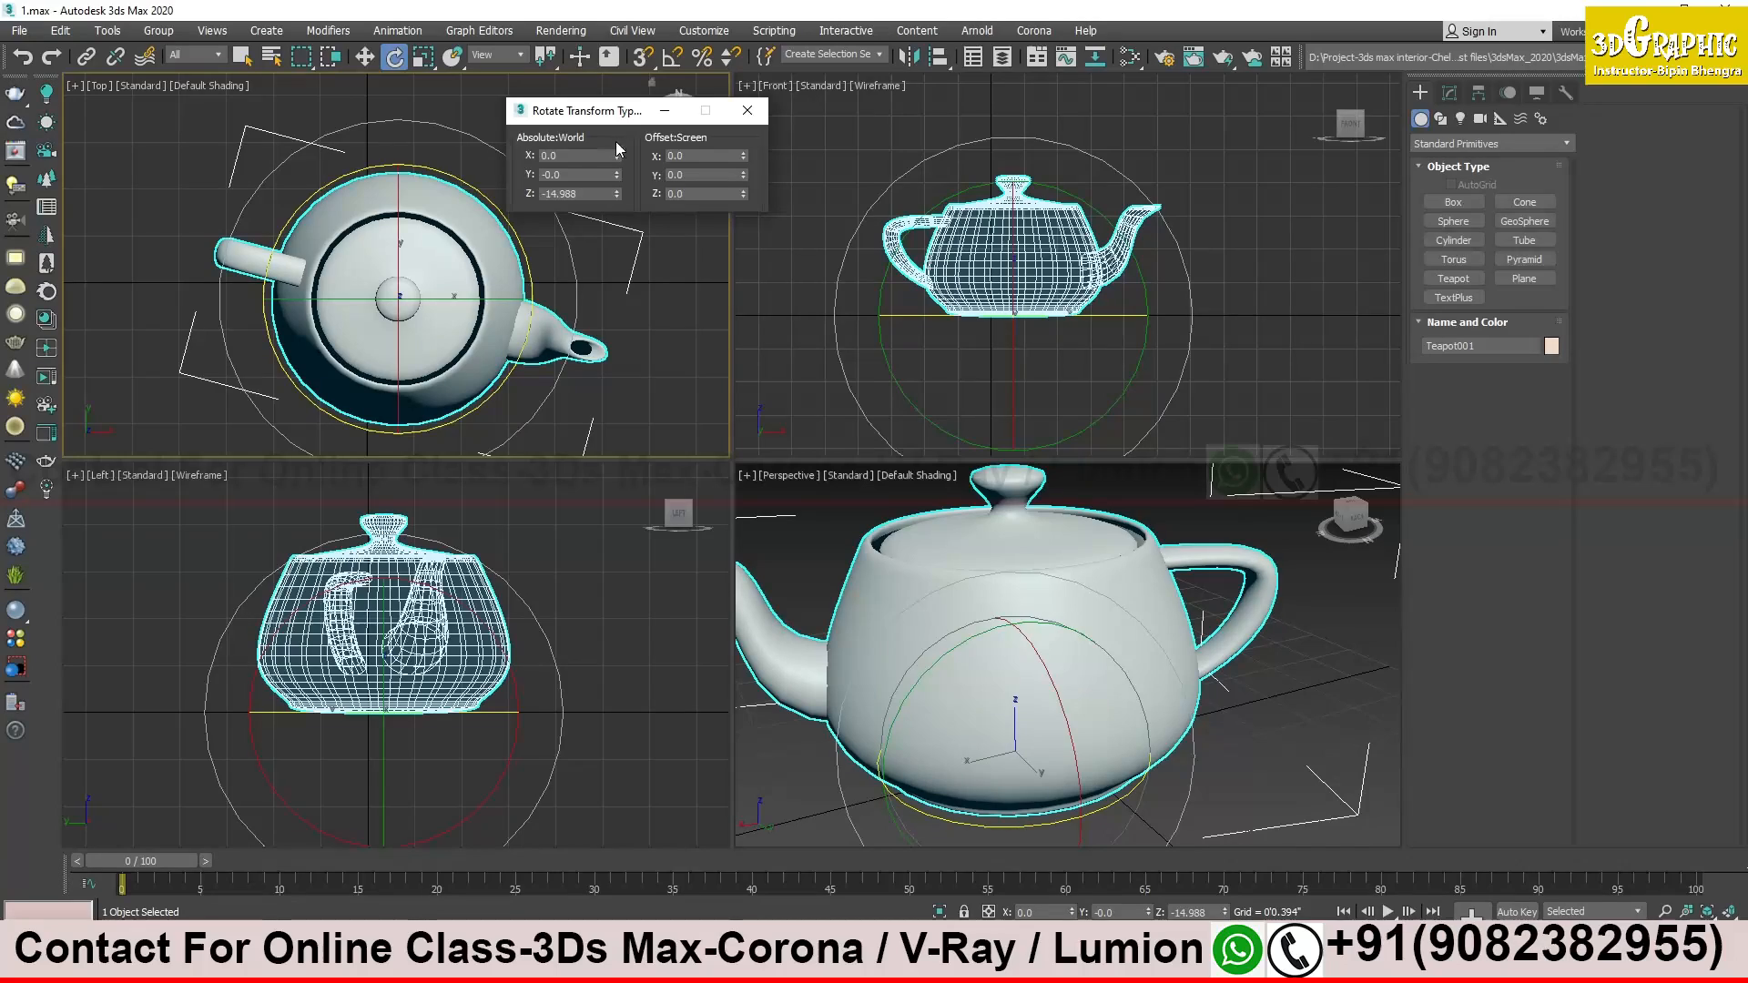
pyautogui.moveTo(617, 173); pyautogui.dragTo(621, 854)
pyautogui.hotkey('ctrl', 'z')
pyautogui.moveTo(619, 194); pyautogui.dragTo(590, 425)
pyautogui.hotkey('ctrl', 'z')
pyautogui.moveTo(616, 194); pyautogui.dragTo(787, 351)
pyautogui.rightClick(787, 352)
# Try absolute world Z rotations of -10, 30 and 45 degrees on the teapot
pyautogui.click(597, 194)
pyautogui.write('-10')
pyautogui.press('Return')
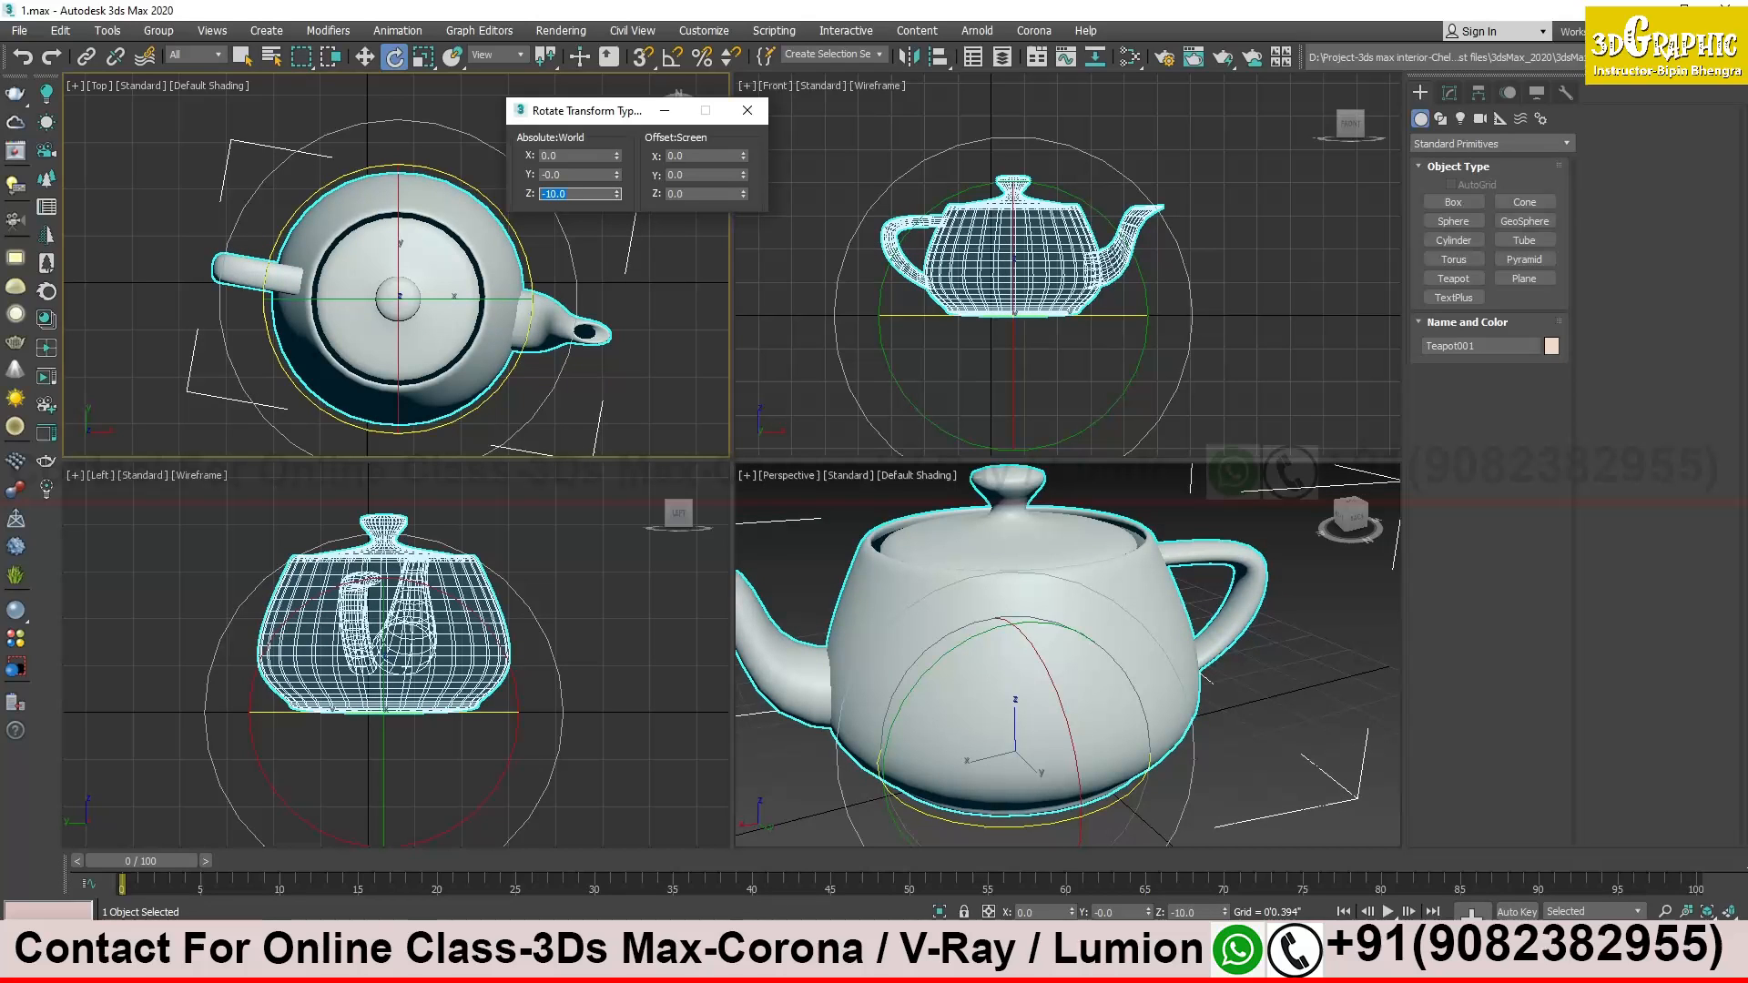
pyautogui.write('30')
pyautogui.press('Return')
pyautogui.write('45')
pyautogui.press('Return')
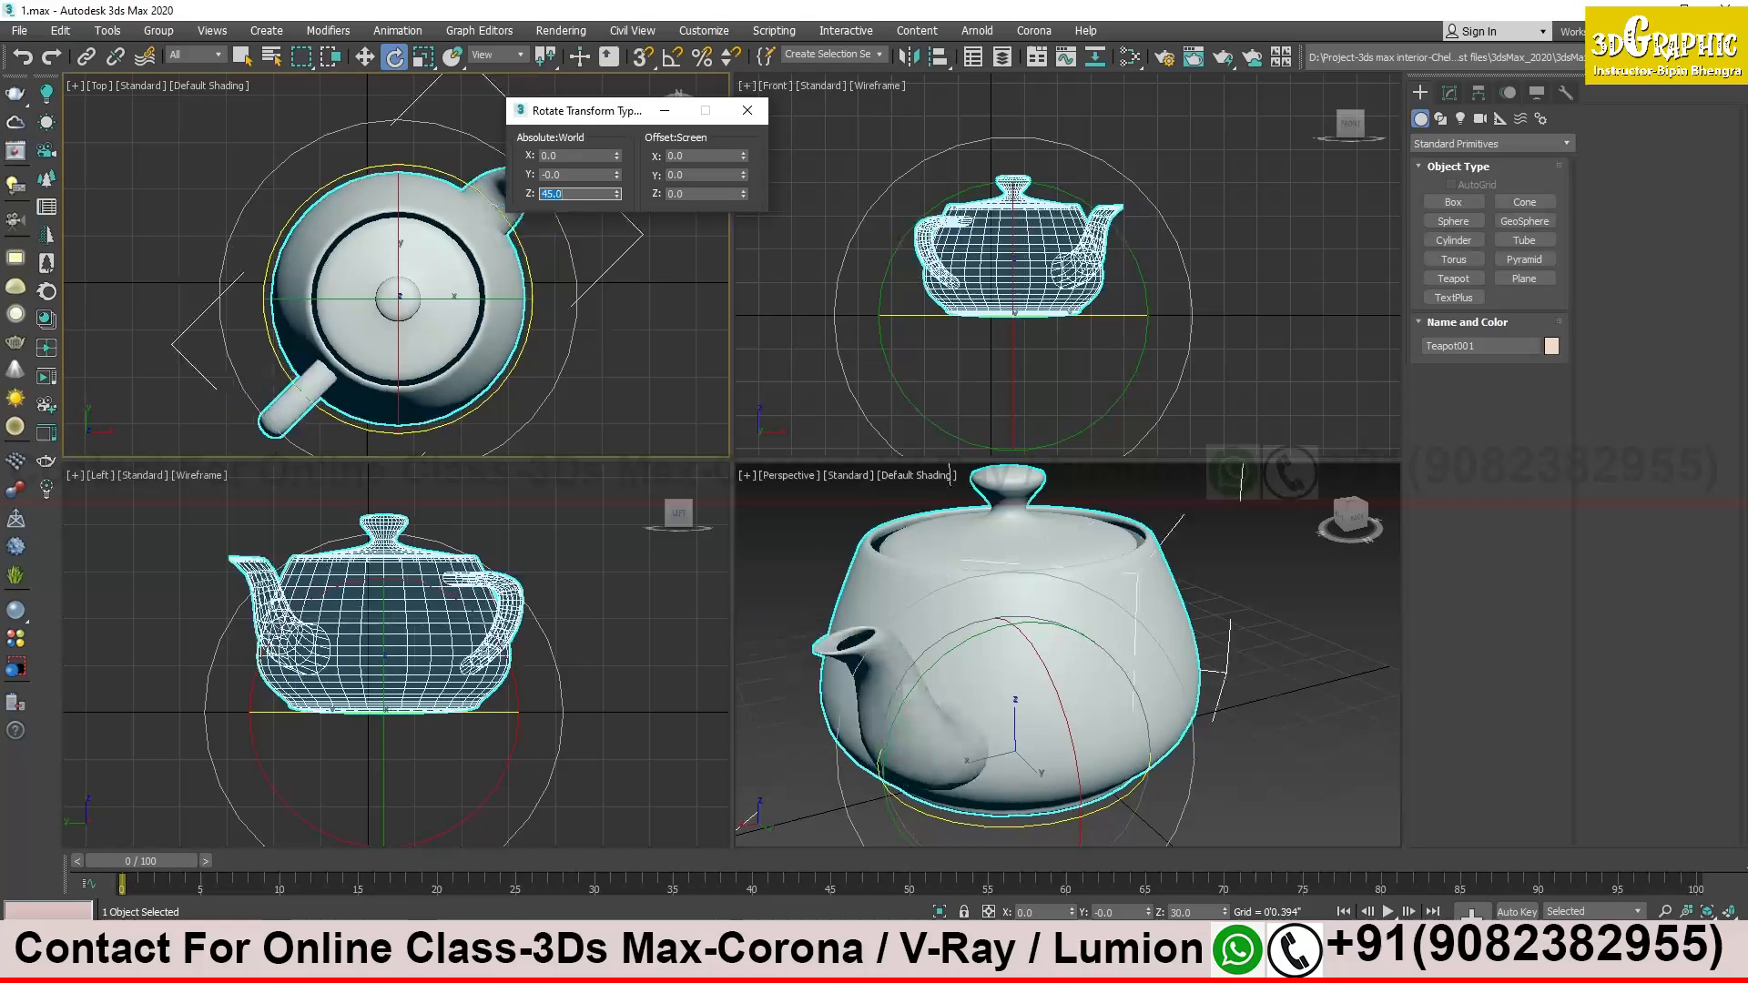
# Set the teapot's absolute Z rotation to 90 and then 360 degrees, and close the Rotate Transform Type-In
pyautogui.write('90')
pyautogui.press('Return')
pyautogui.write('36')
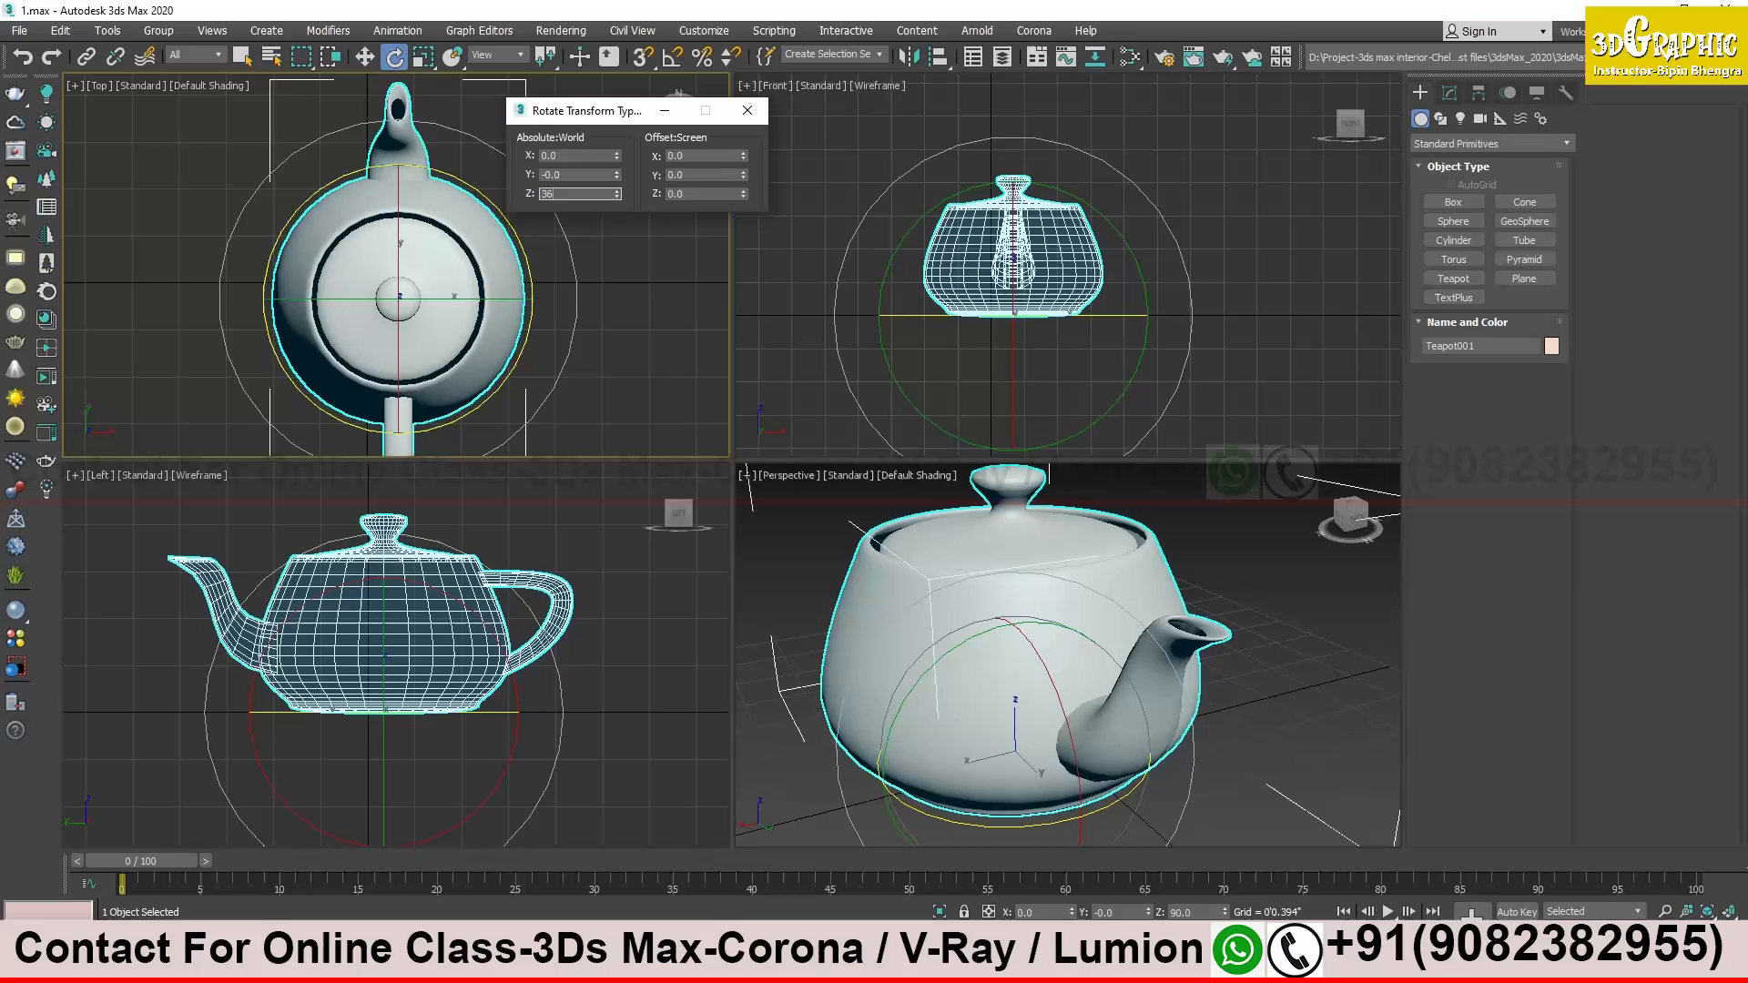
pyautogui.write('0')
pyautogui.press('Return')
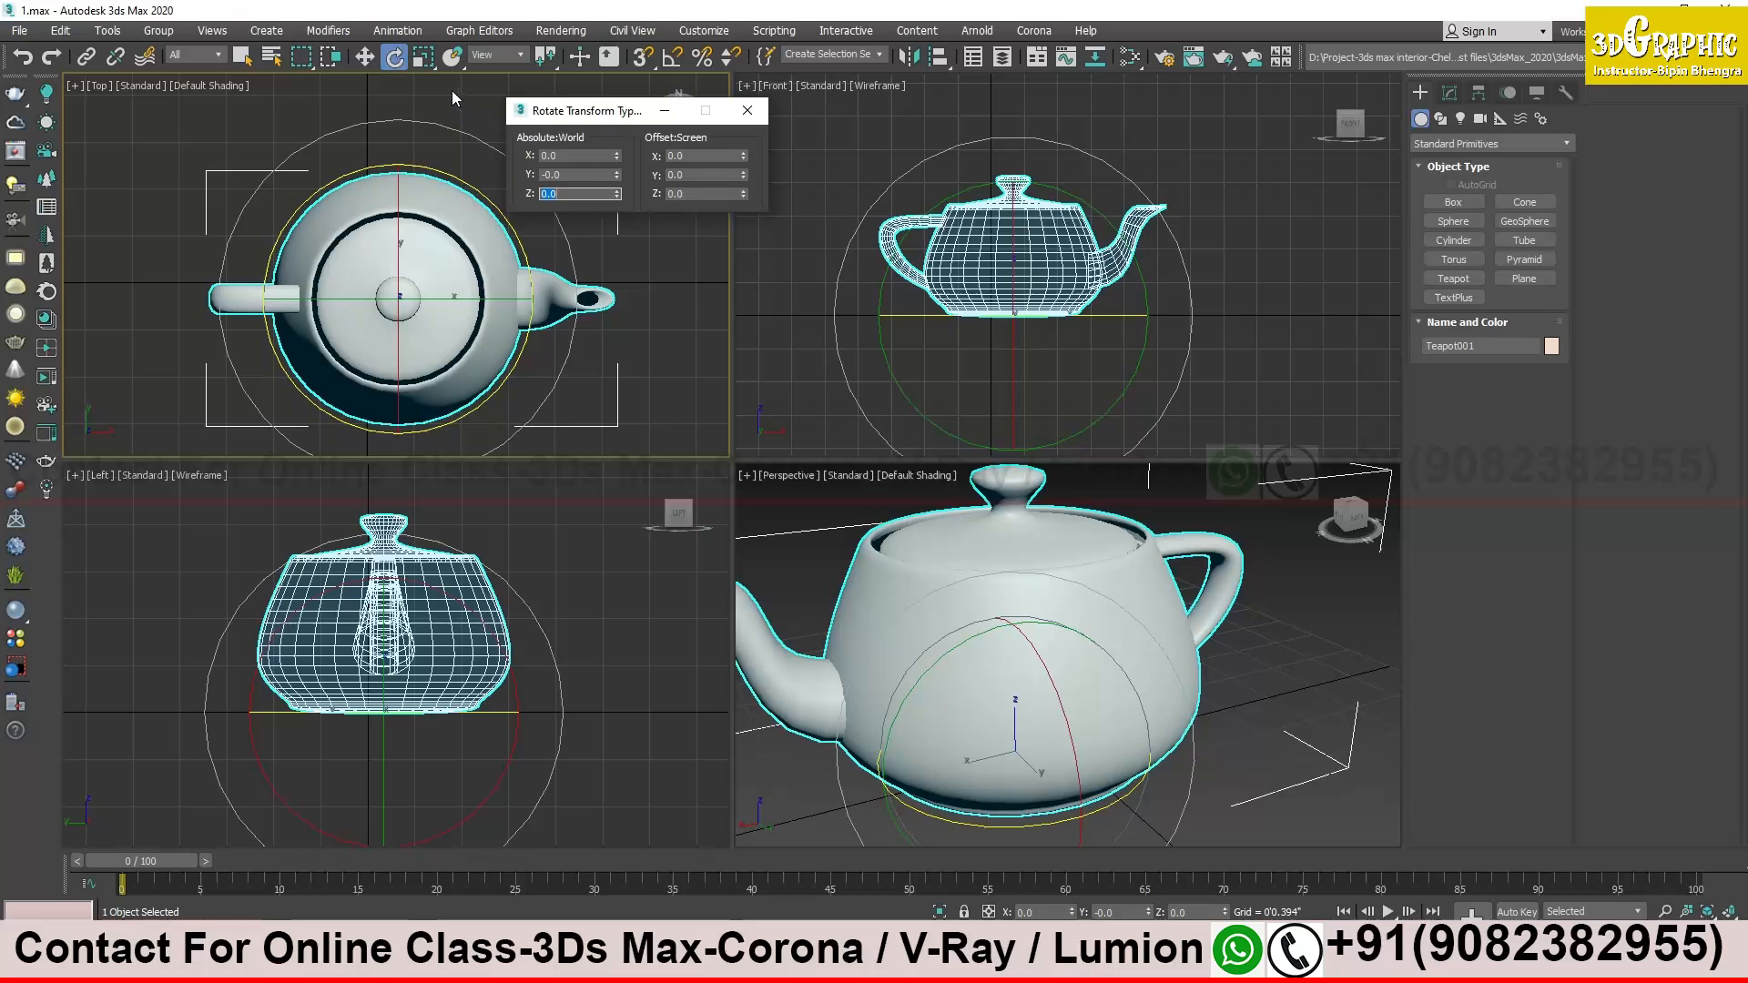
pyautogui.click(746, 110)
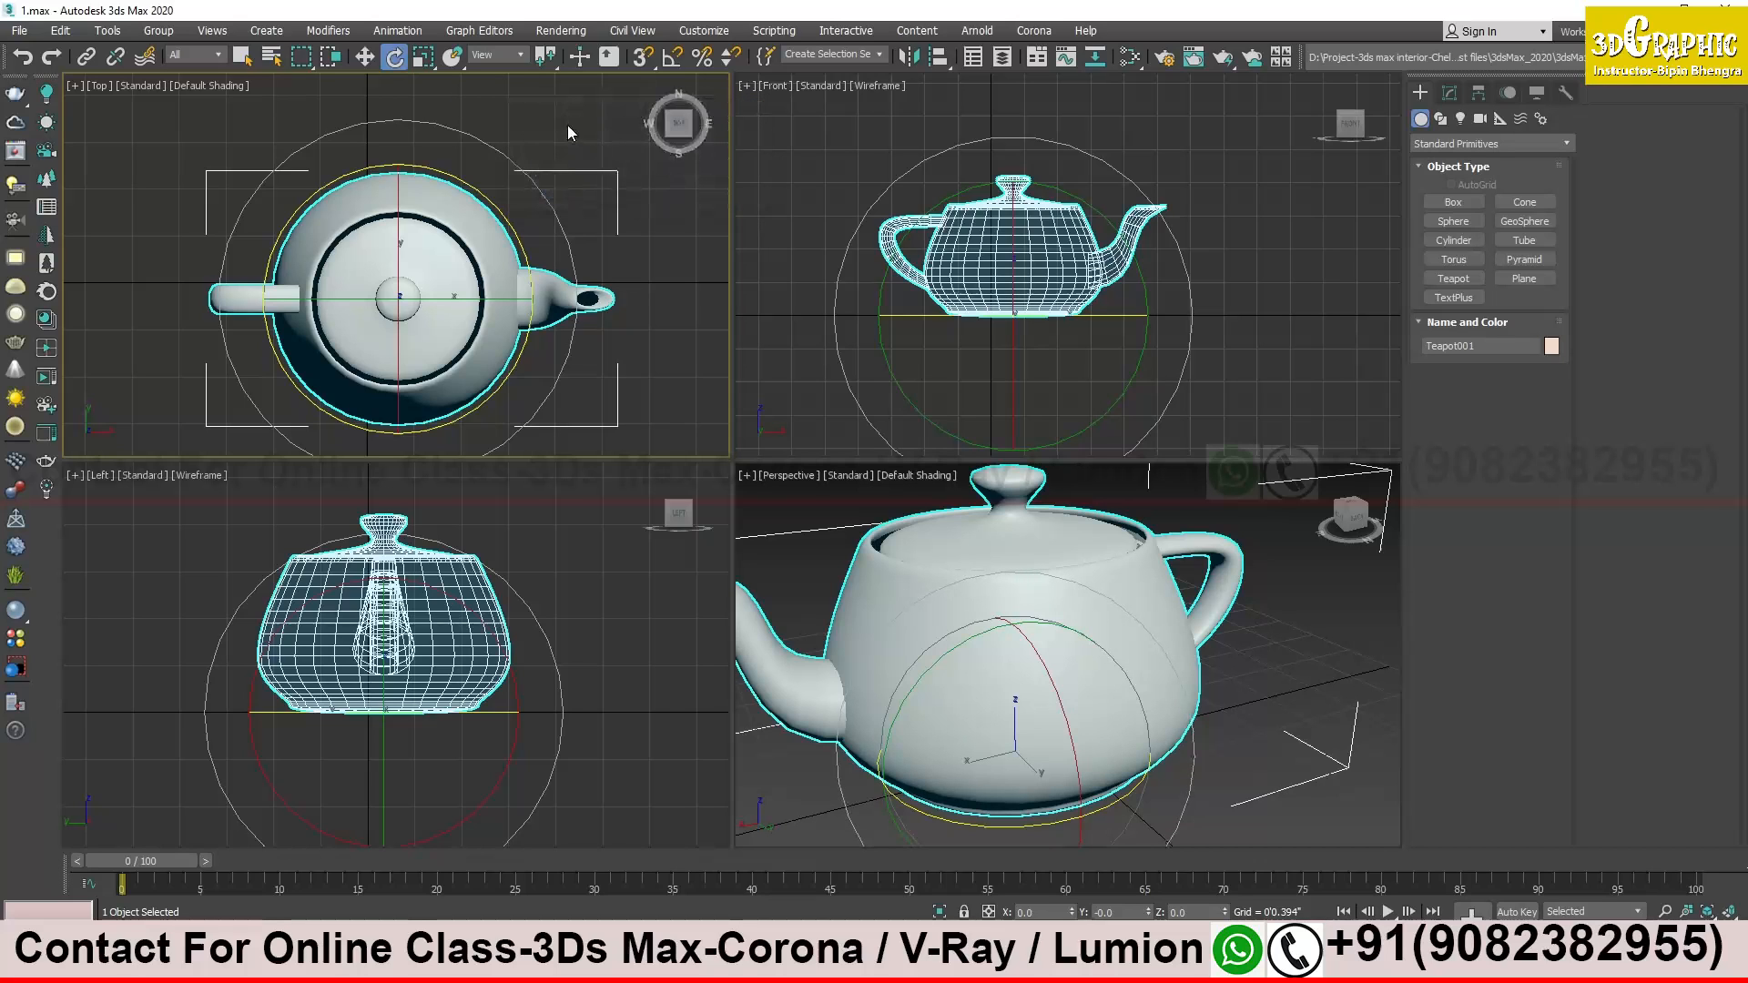
# Reselect the teapot and open the Scale Transform Type-In
pyautogui.click(566, 124)
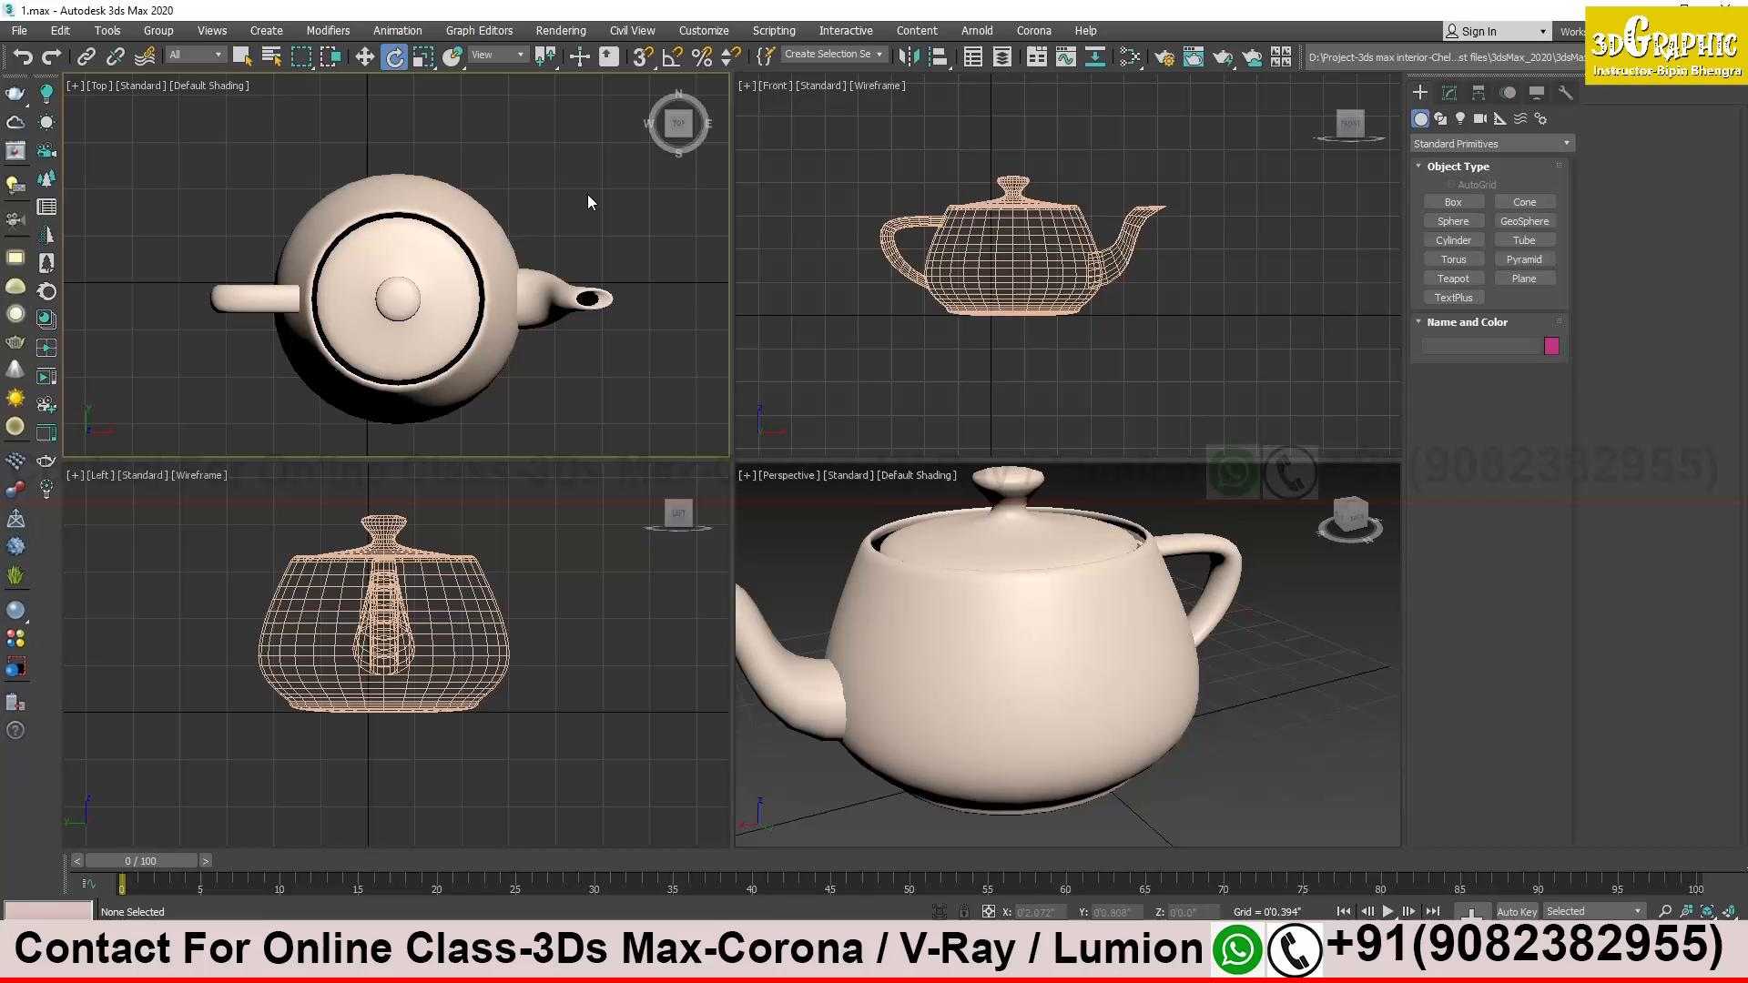
pyautogui.click(489, 247)
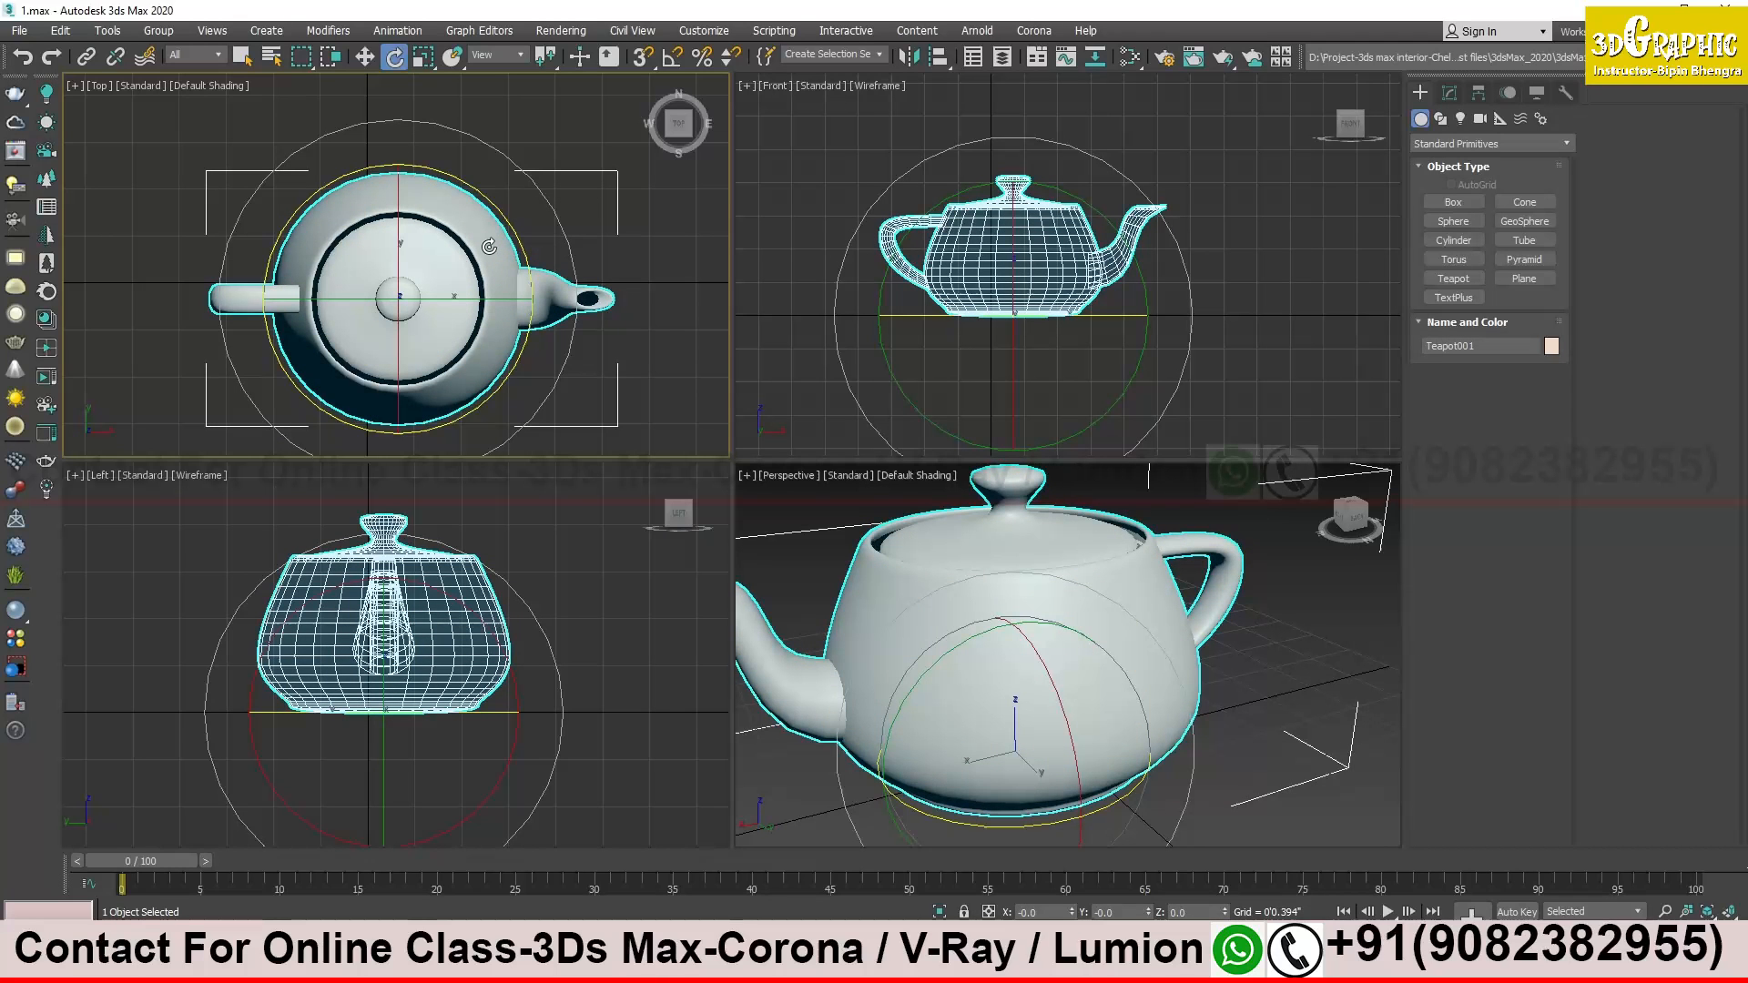
pyautogui.click(423, 57)
pyautogui.rightClick(423, 58)
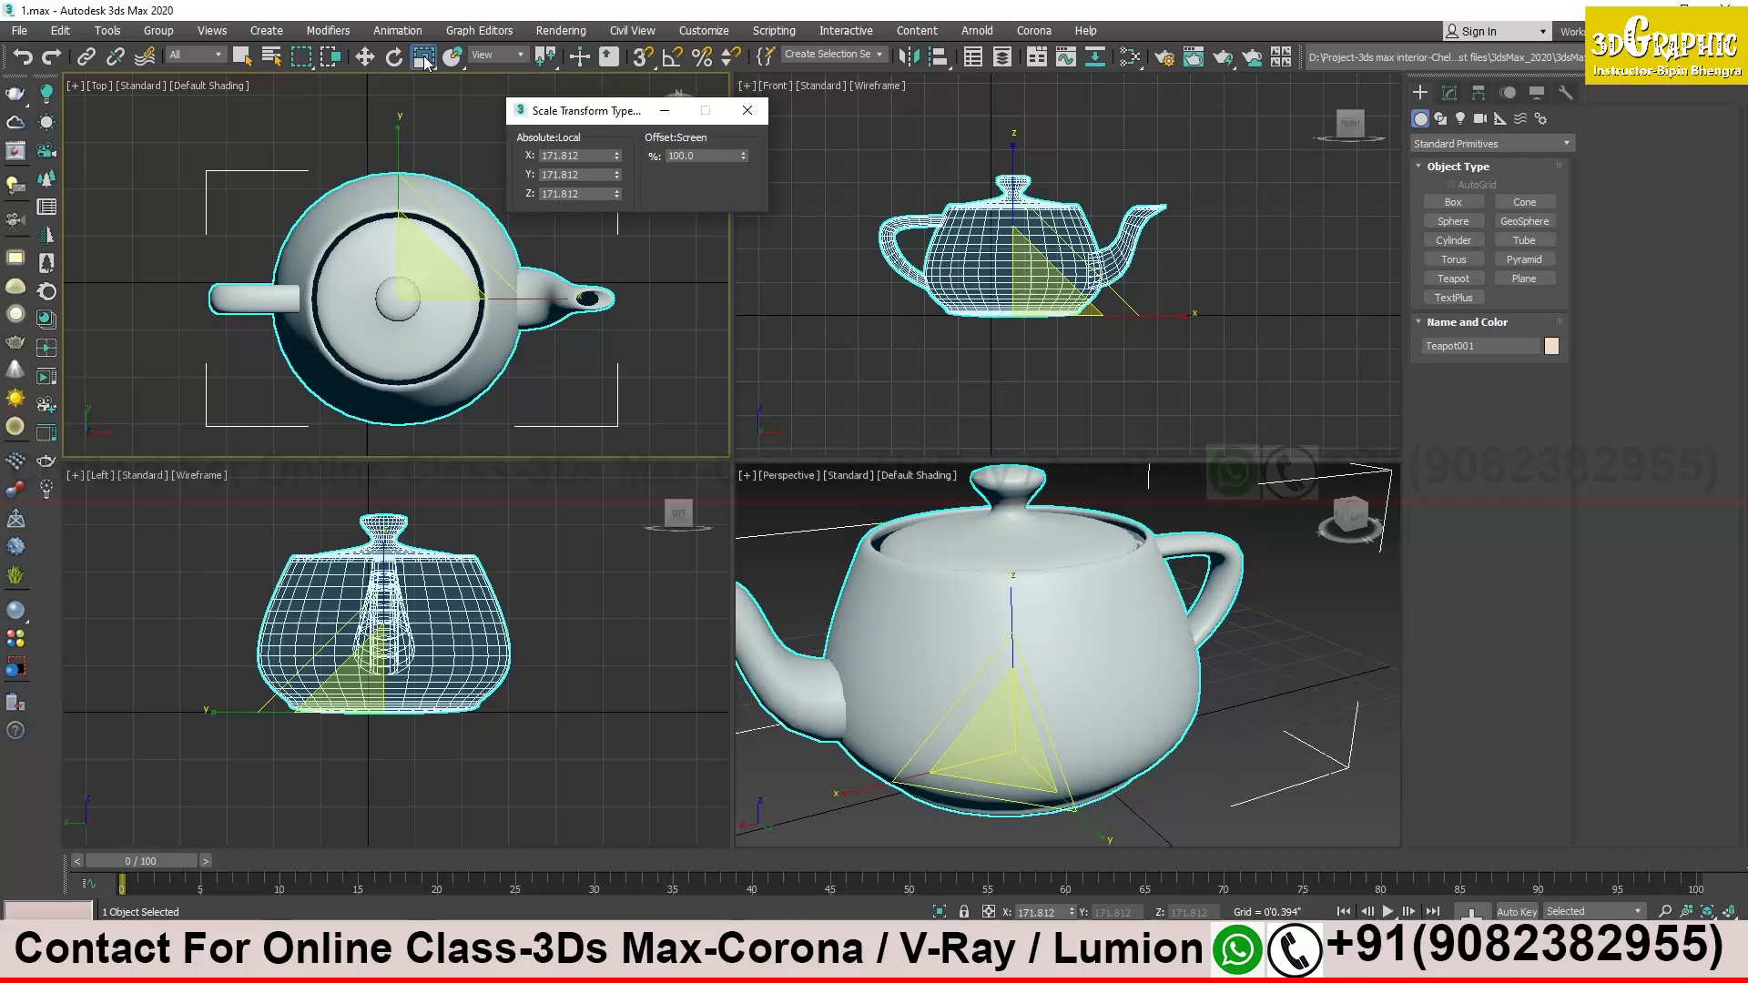
# Try freehand changes to the teapot's absolute local X, Y and Z scale values, cancelling each one
pyautogui.moveTo(617, 155); pyautogui.dragTo(625, 346)
pyautogui.rightClick(745, 308)
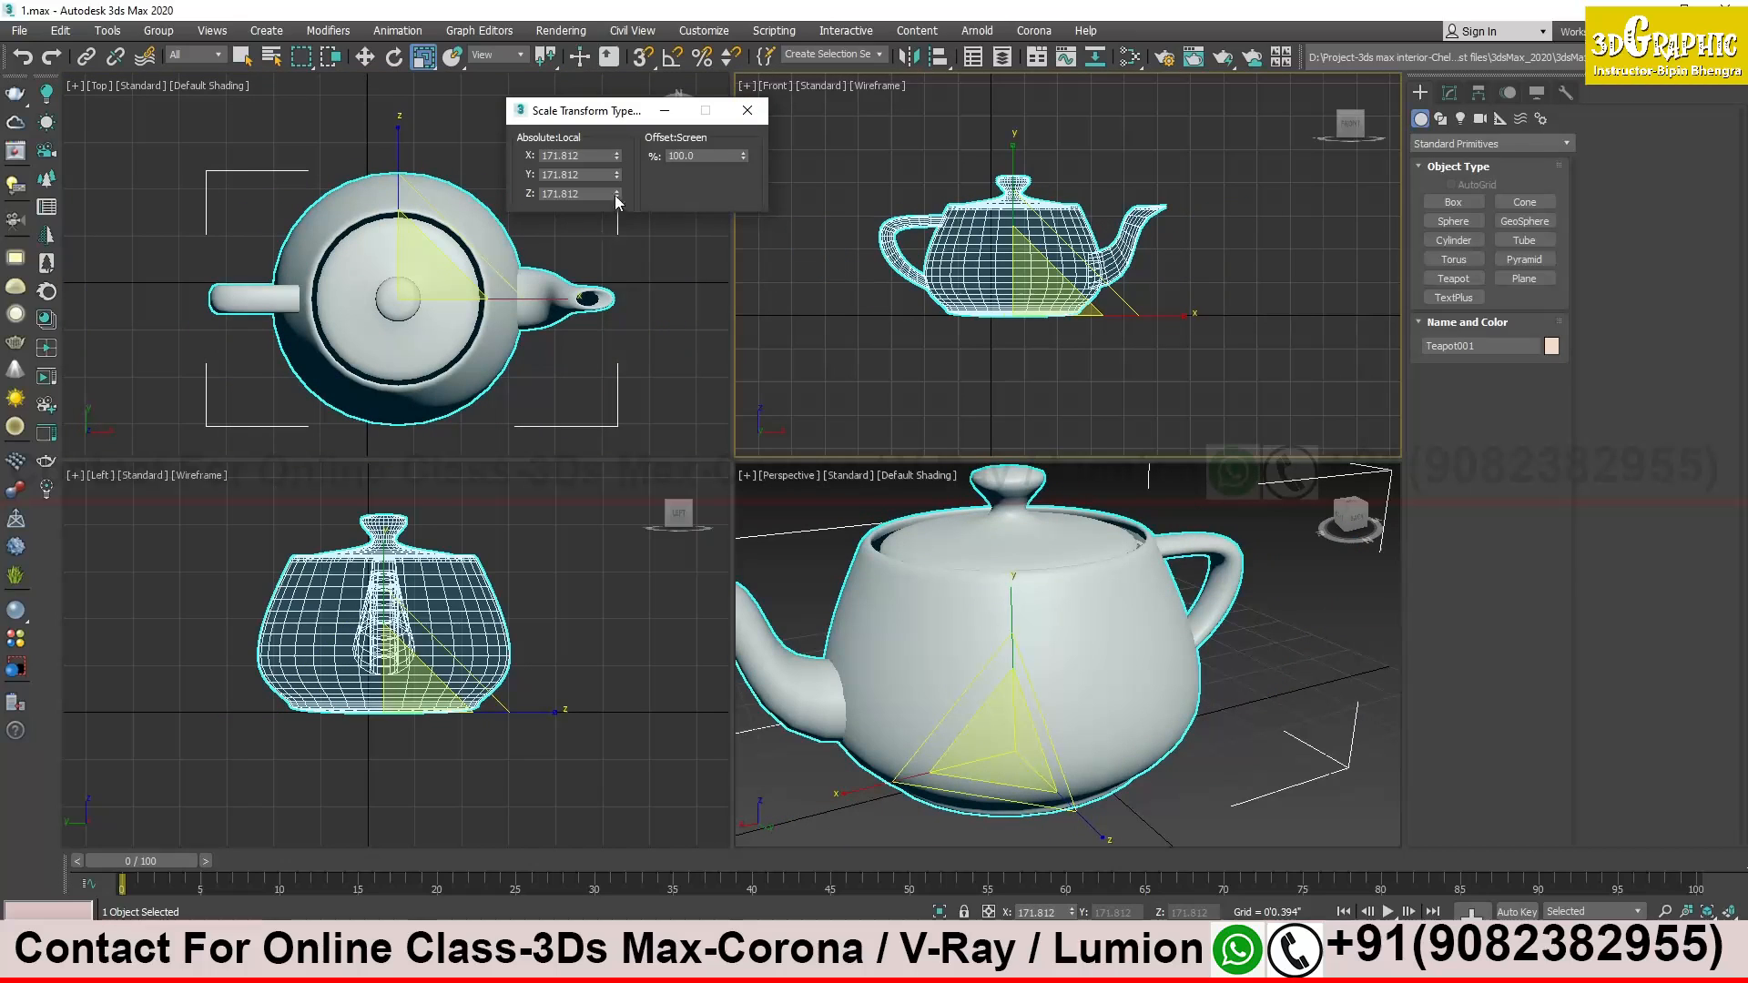
pyautogui.moveTo(616, 177); pyautogui.dragTo(788, 164)
pyautogui.rightClick(787, 164)
pyautogui.moveTo(616, 195); pyautogui.dragTo(792, 327)
pyautogui.rightClick(792, 327)
# Try rescaling the teapot along local Y and X, then uniformly by screen offset to about 179.7, reverting each change
pyautogui.moveTo(616, 173); pyautogui.dragTo(655, 67)
pyautogui.rightClick(656, 73)
pyautogui.moveTo(617, 162); pyautogui.dragTo(720, 126)
pyautogui.hotkey('ctrl', 'z')
pyautogui.moveTo(747, 158)
pyautogui.mouseDown()
pyautogui.moveTo(732, 65)
pyautogui.moveTo(719, 473)
pyautogui.moveTo(759, 60)
pyautogui.moveTo(769, 273)
pyautogui.moveTo(735, 186)
pyautogui.mouseUp()
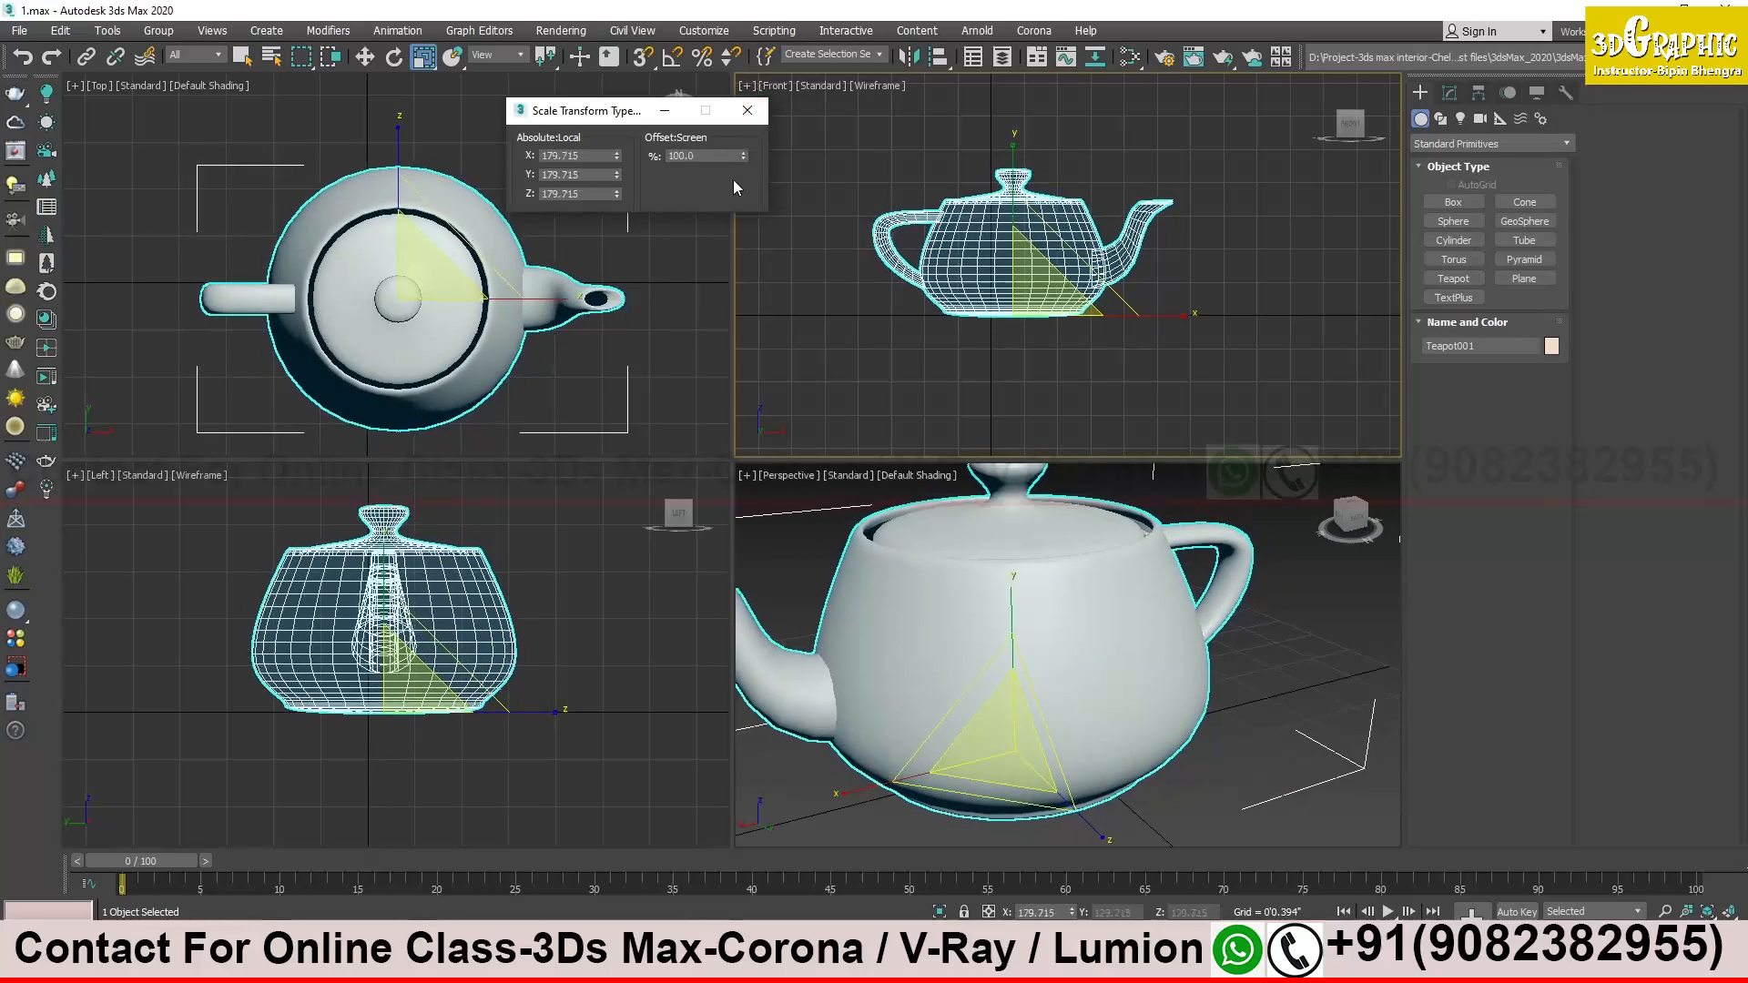
pyautogui.hotkey('ctrl', 'z')
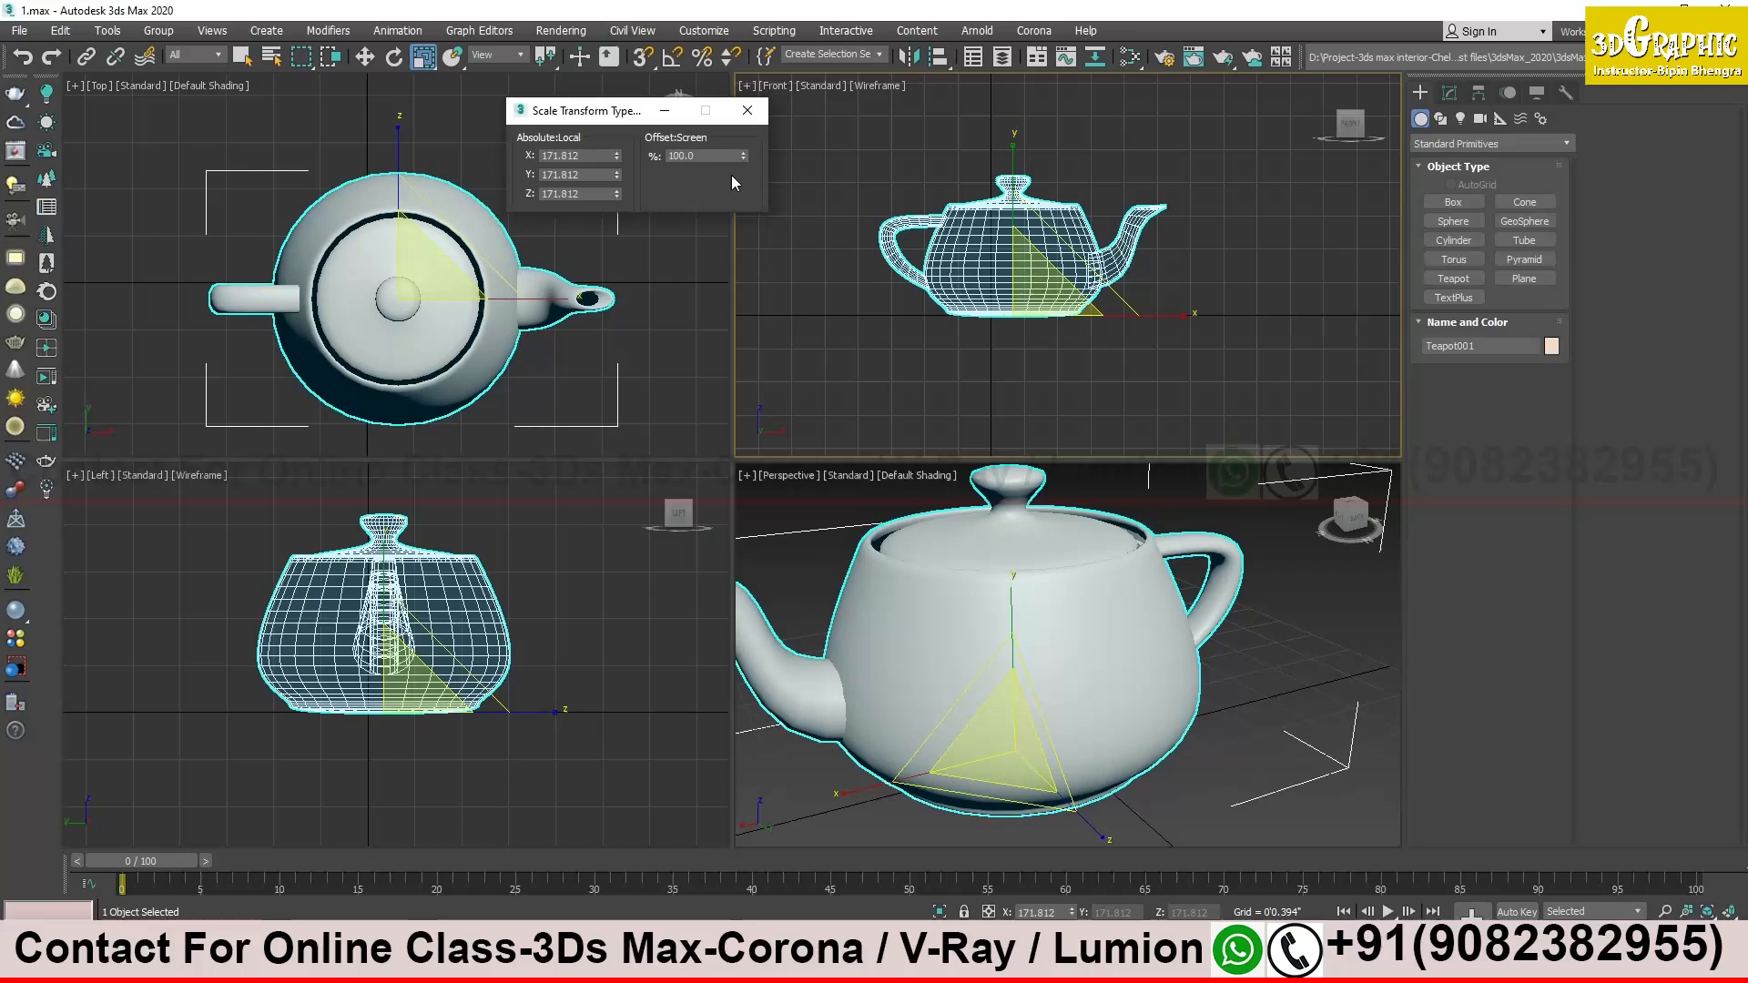
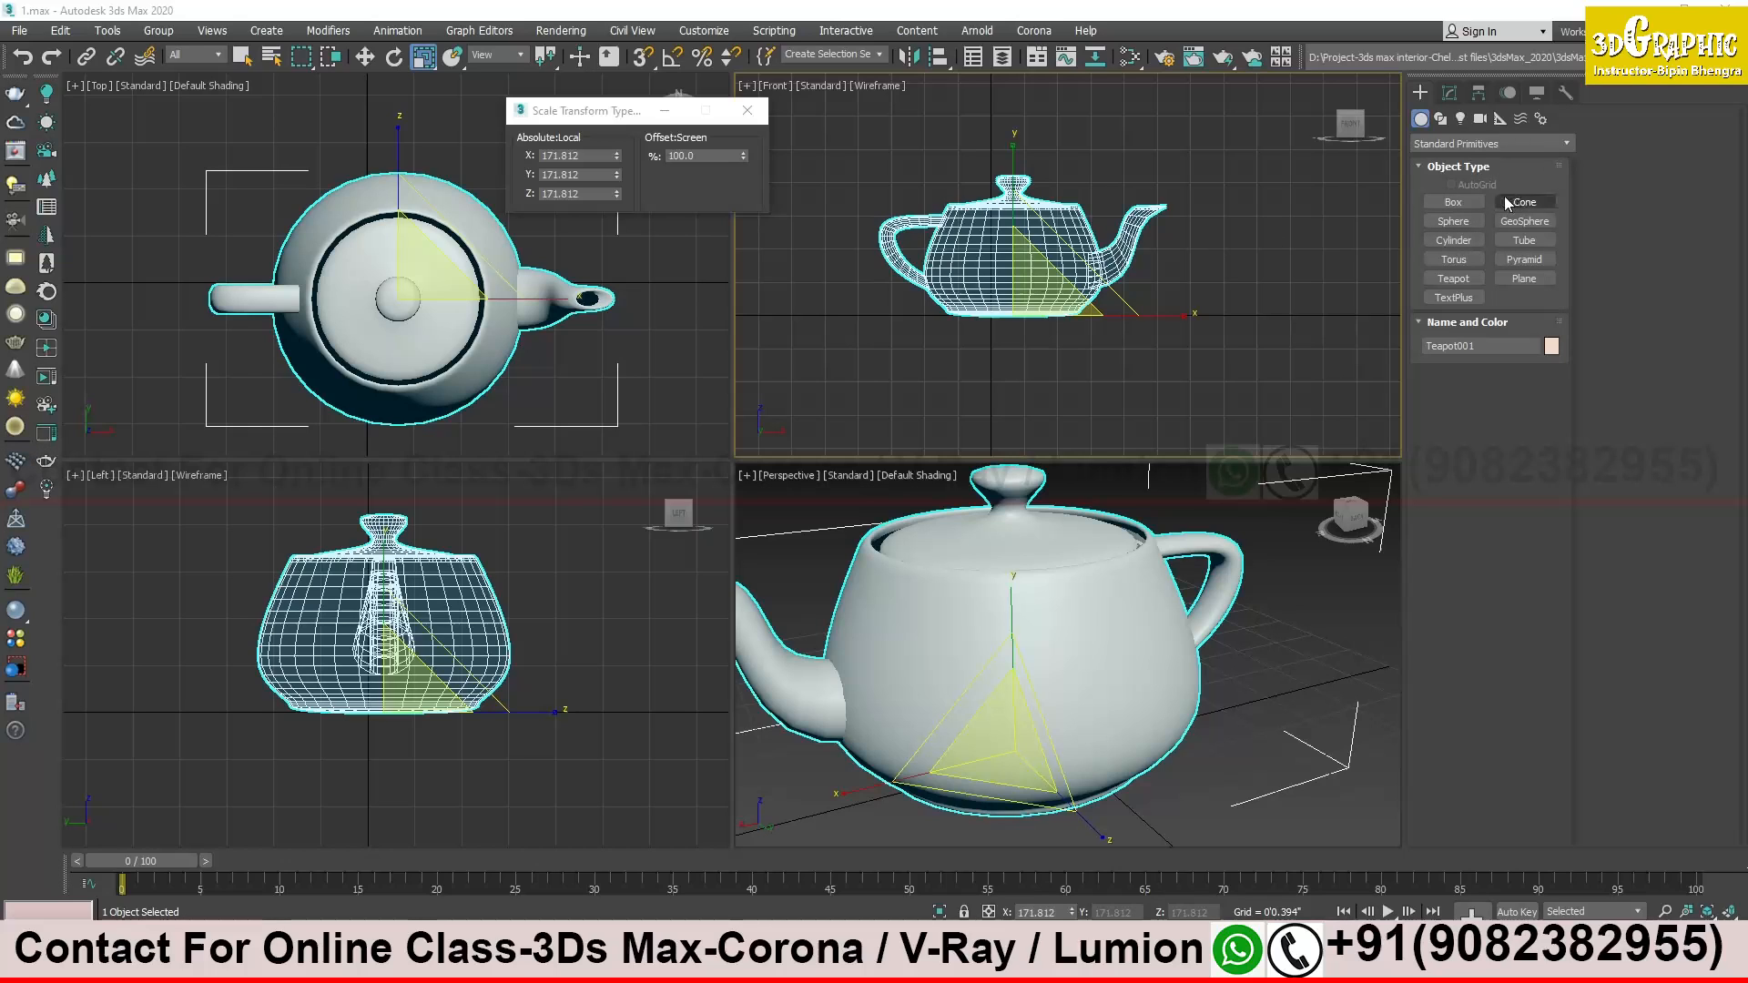
# Draw a box beside the teapot in the Perspective view, about 0'3.22" long, 0'1.993" wide and 0'1.905" high
pyautogui.click(1459, 204)
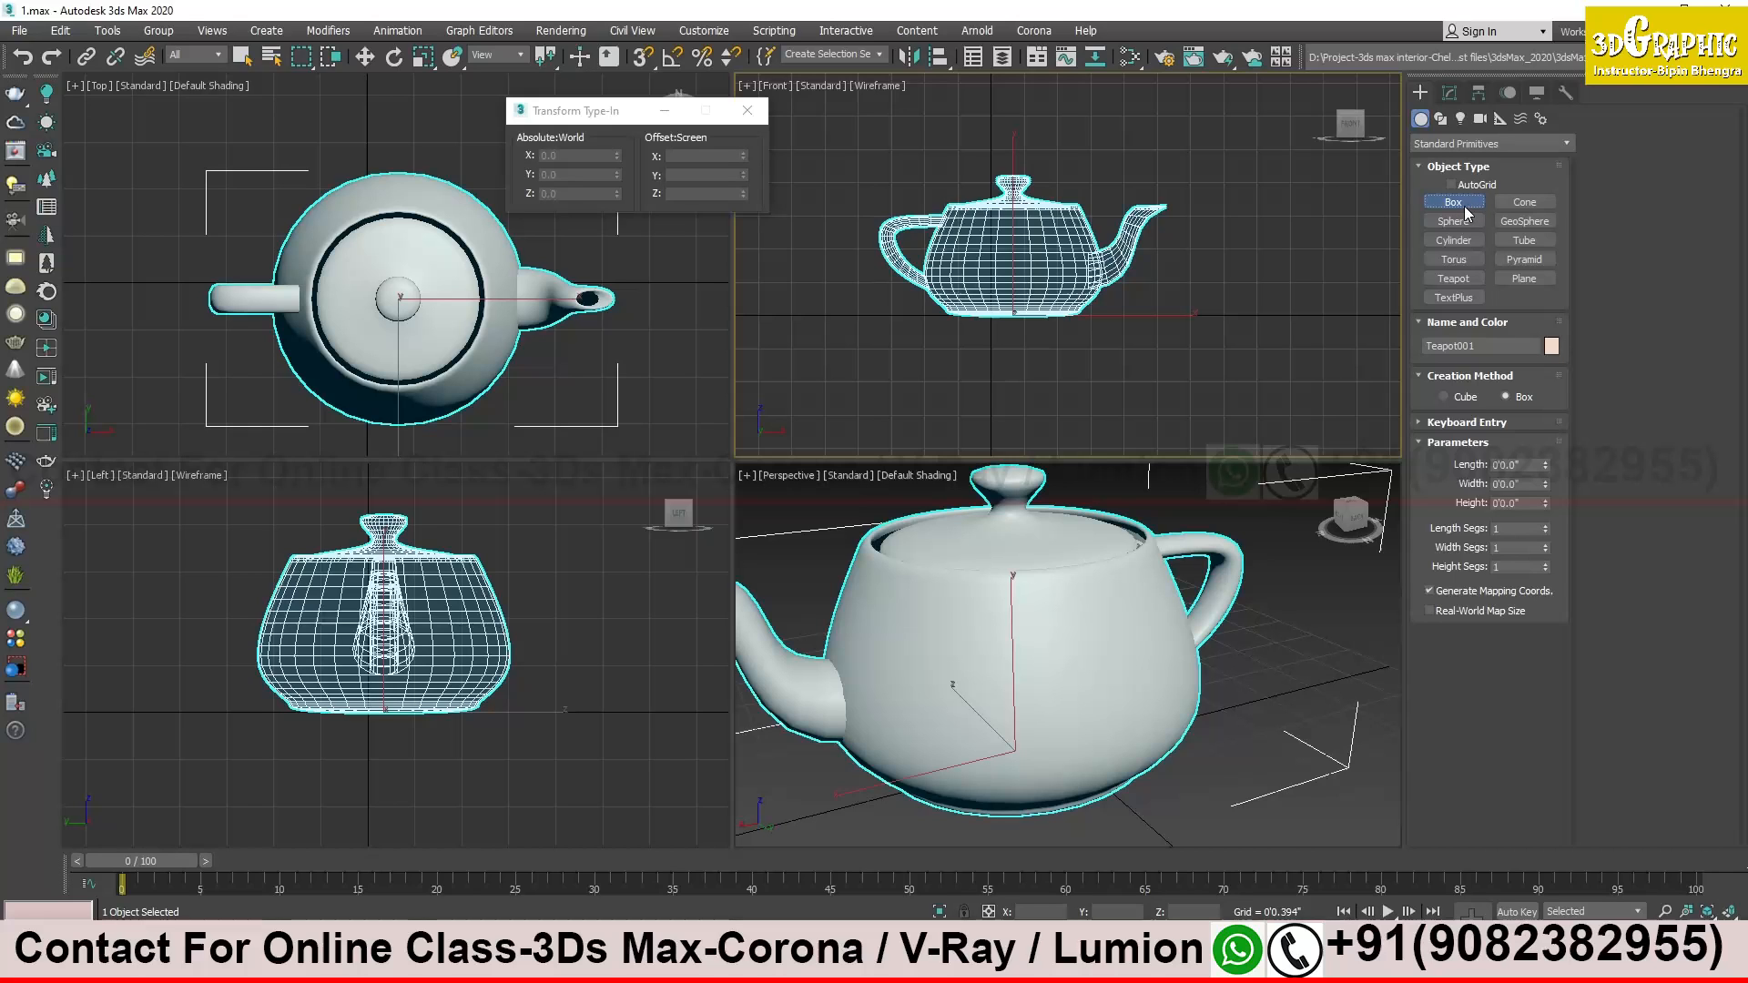
pyautogui.scroll(-5, 1257, 569)
pyautogui.moveTo(1238, 590); pyautogui.dragTo(1056, 615, button='middle')
pyautogui.click(1188, 672)
pyautogui.moveTo(1188, 672); pyautogui.dragTo(1106, 745)
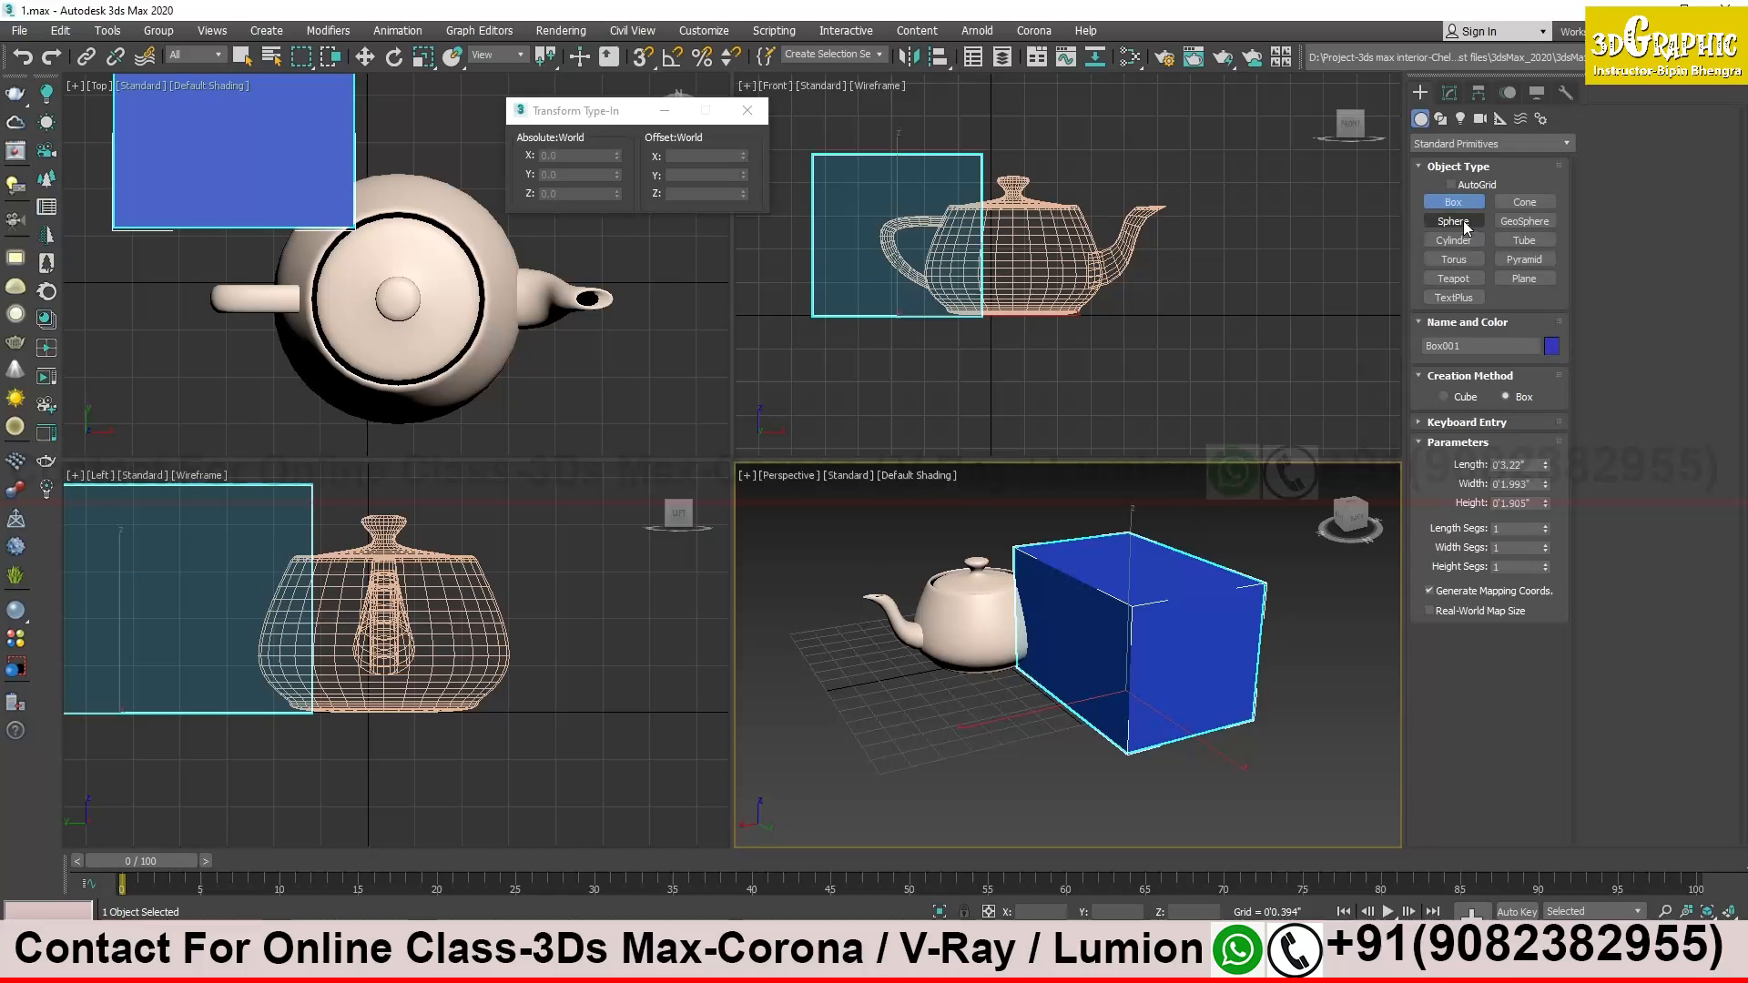
# Draw a sphere with a radius of about 0'0.7" in front of the teapot, and activate Move
pyautogui.click(1454, 221)
pyautogui.moveTo(904, 725); pyautogui.dragTo(926, 744)
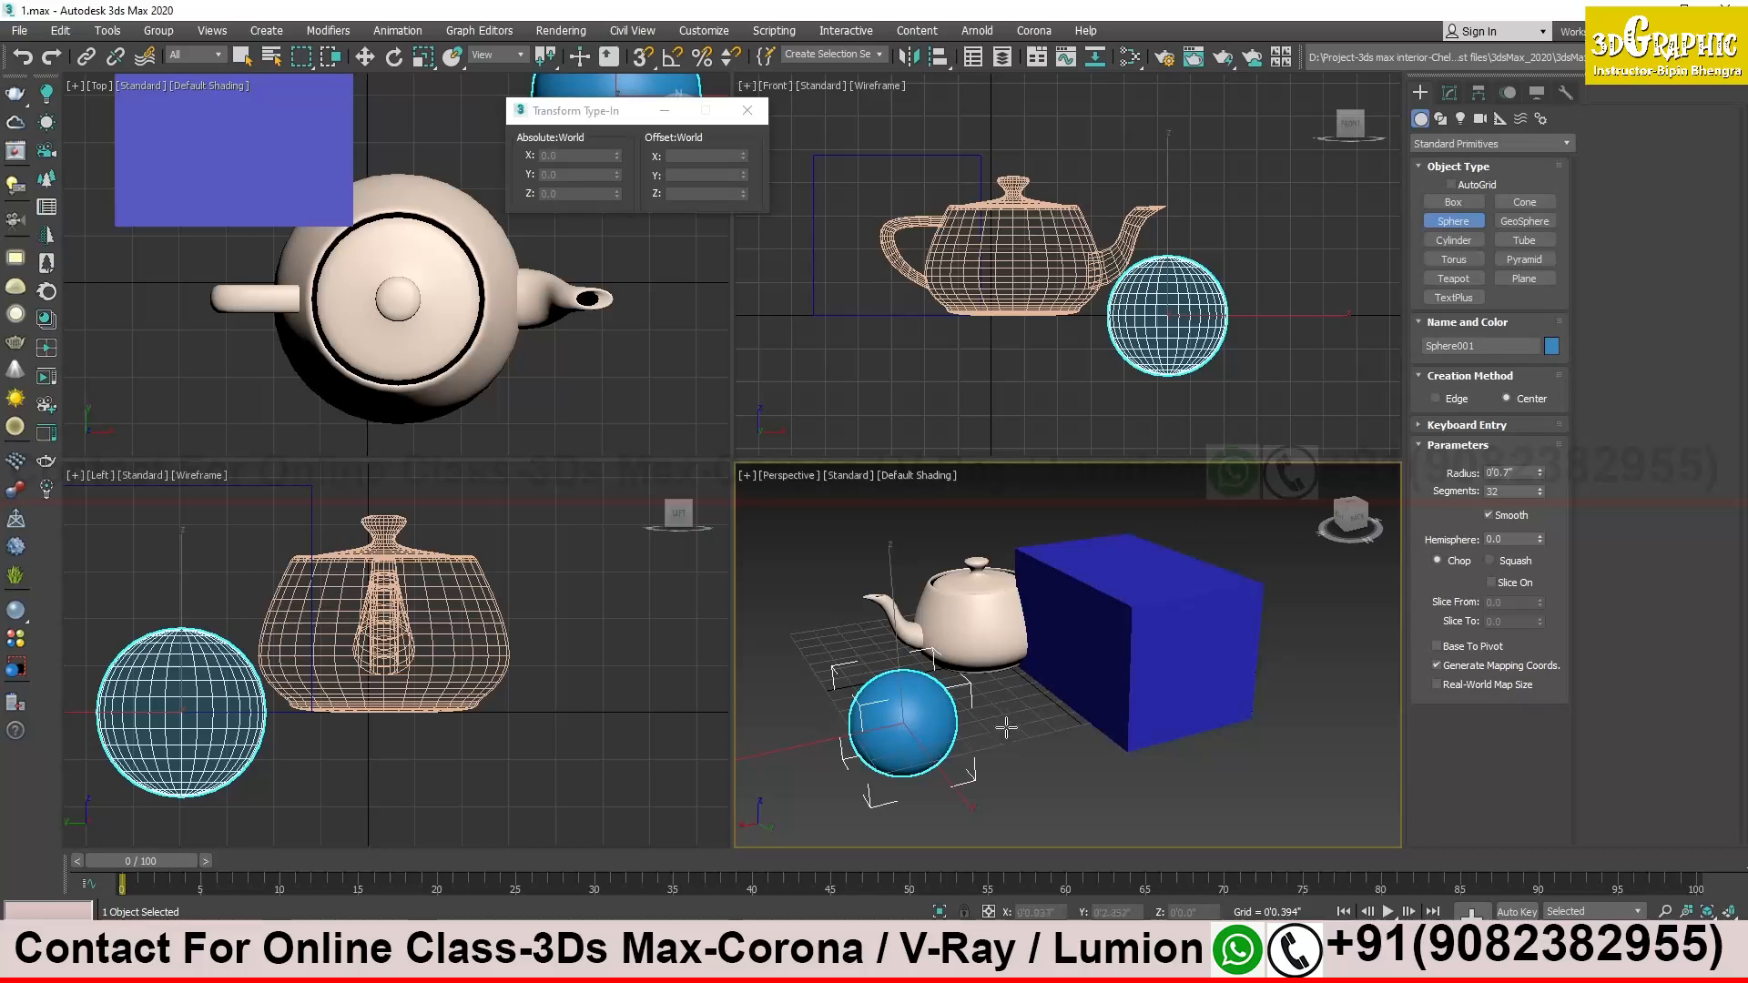
pyautogui.press('w')
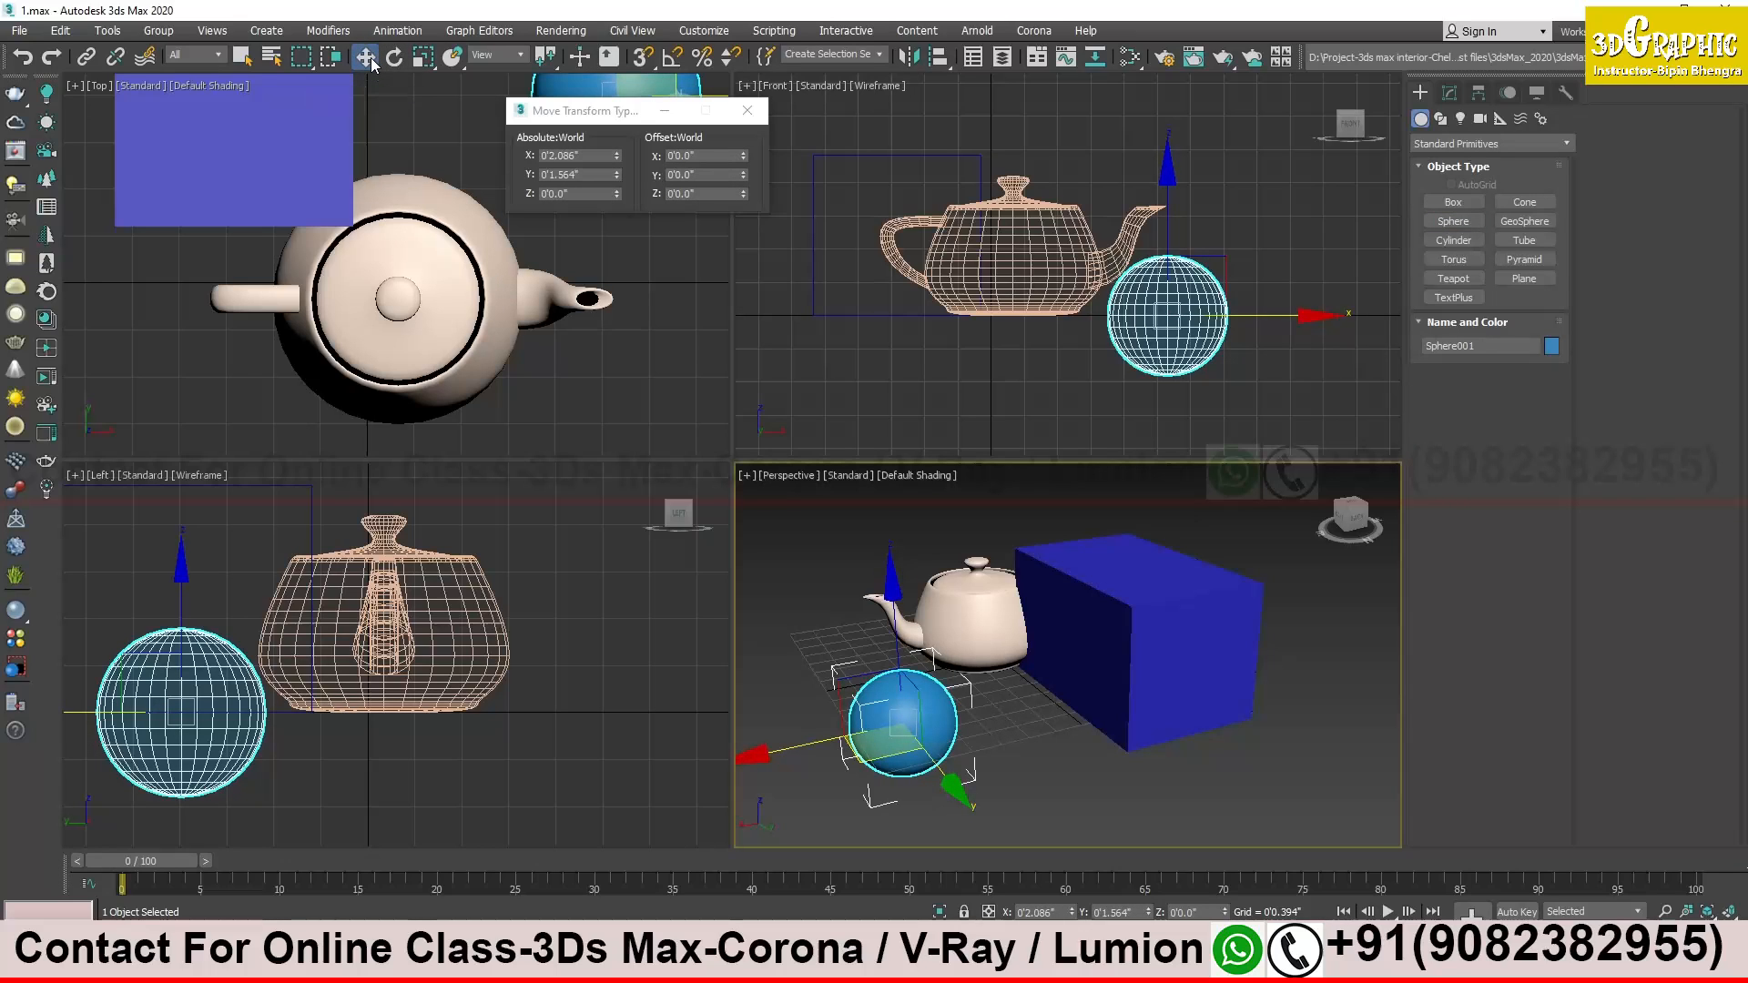
# Practise selecting and deselecting the teapot, sphere and box in turn, ending with the teapot selected
pyautogui.click(1027, 750)
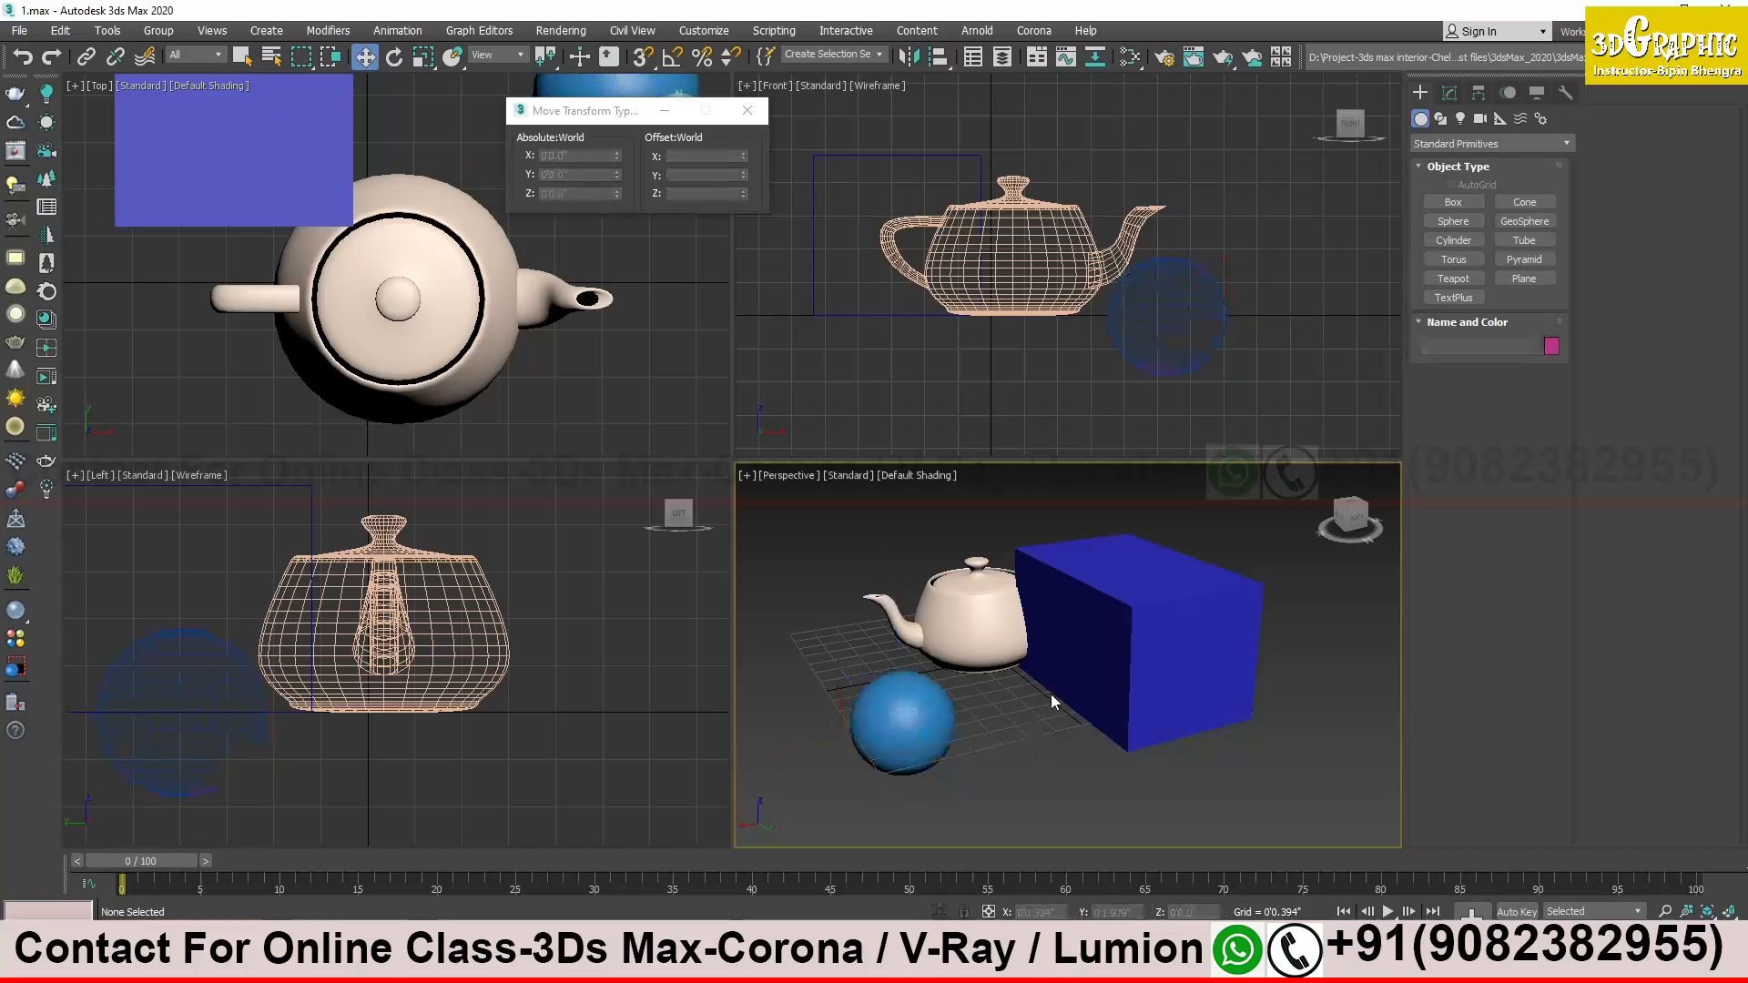
pyautogui.click(947, 665)
pyautogui.click(909, 737)
pyautogui.click(1012, 715)
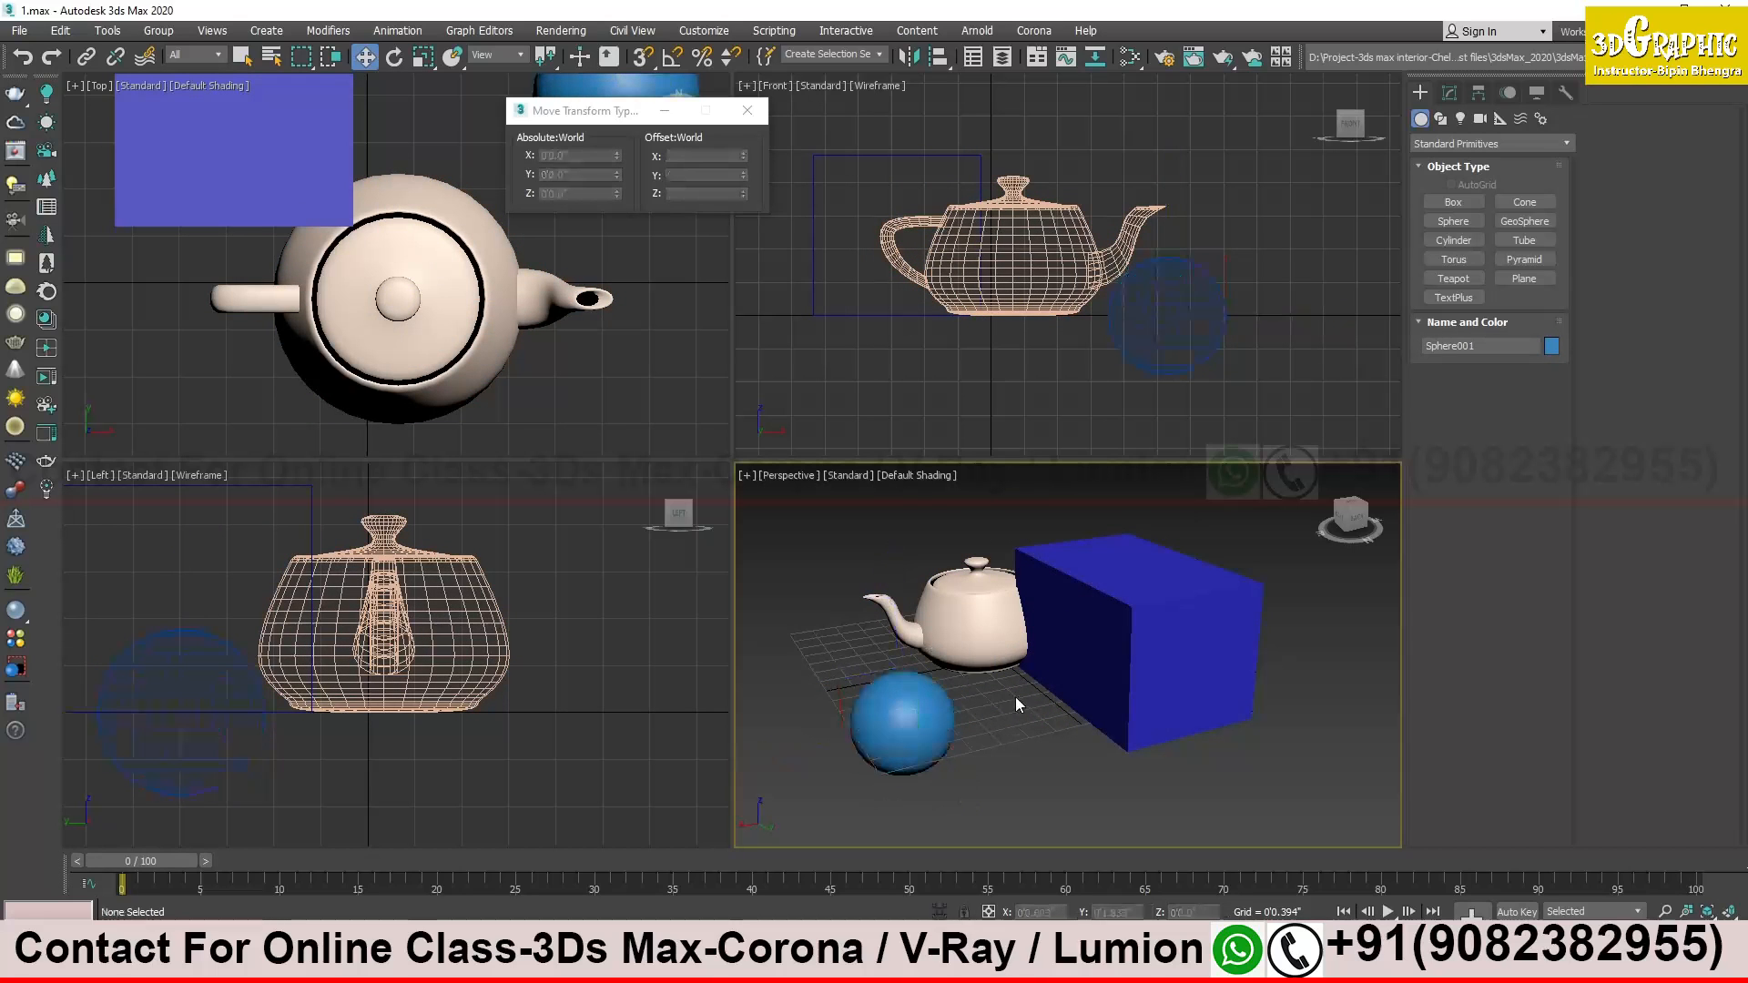
pyautogui.click(987, 636)
pyautogui.click(1082, 644)
pyautogui.click(930, 736)
pyautogui.click(1183, 638)
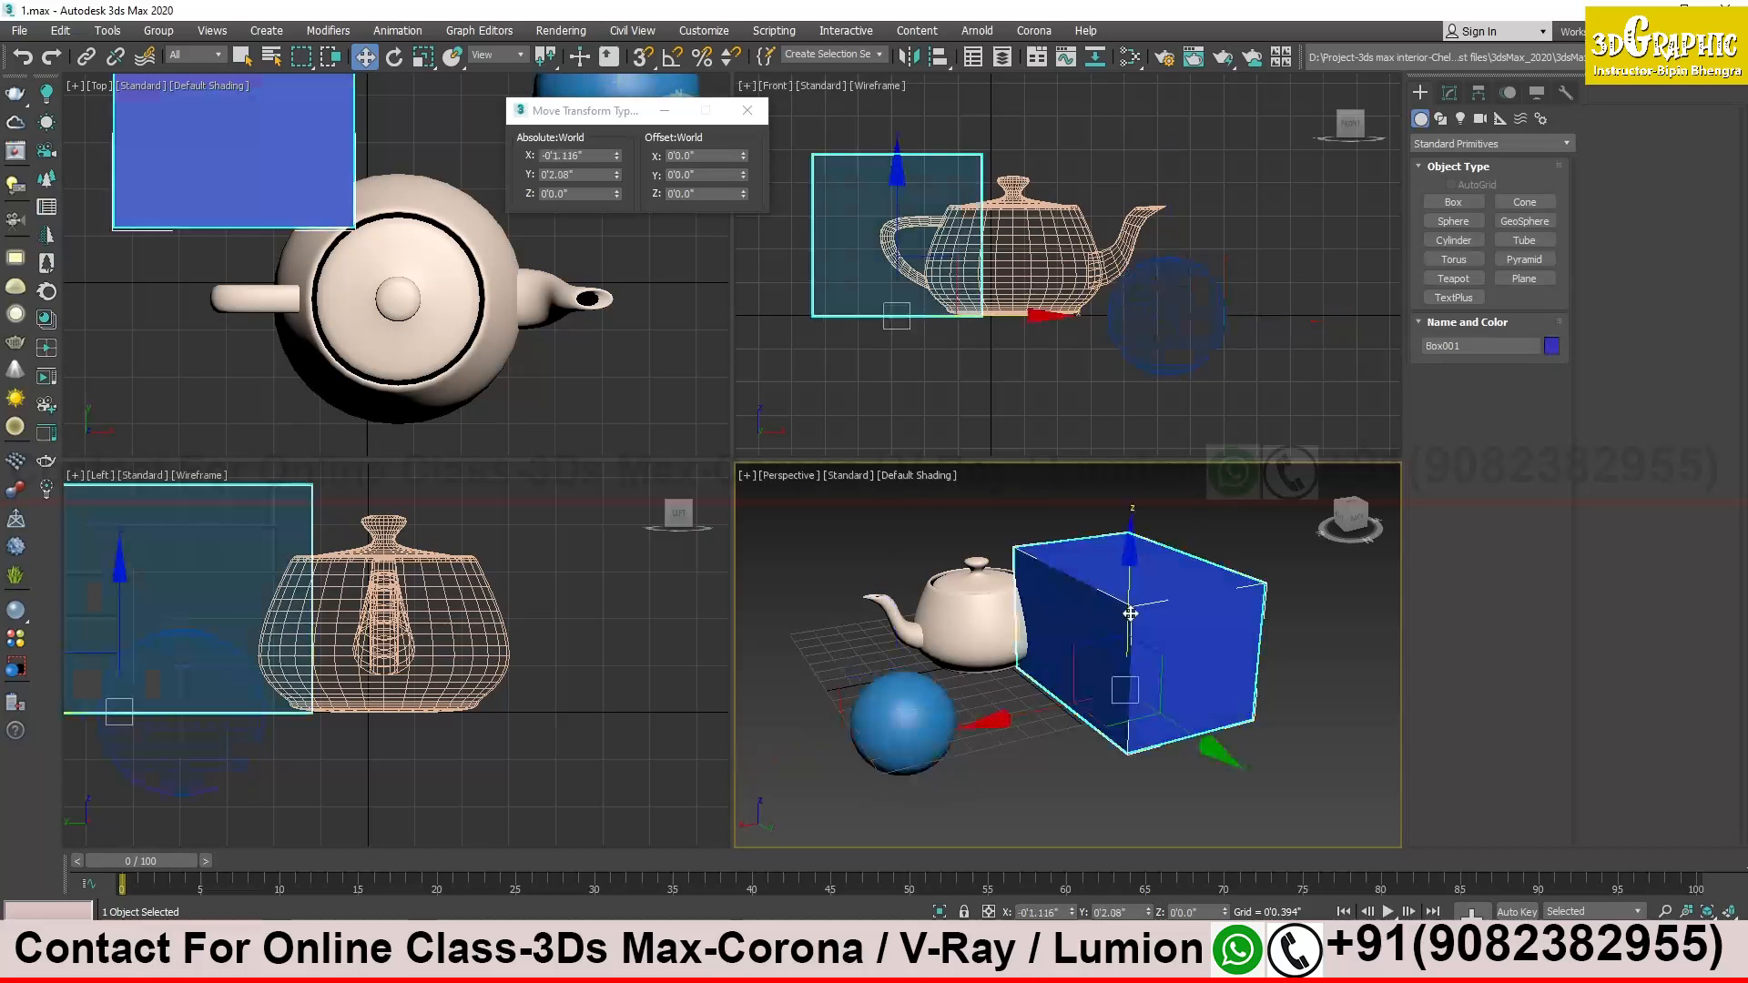
pyautogui.click(967, 623)
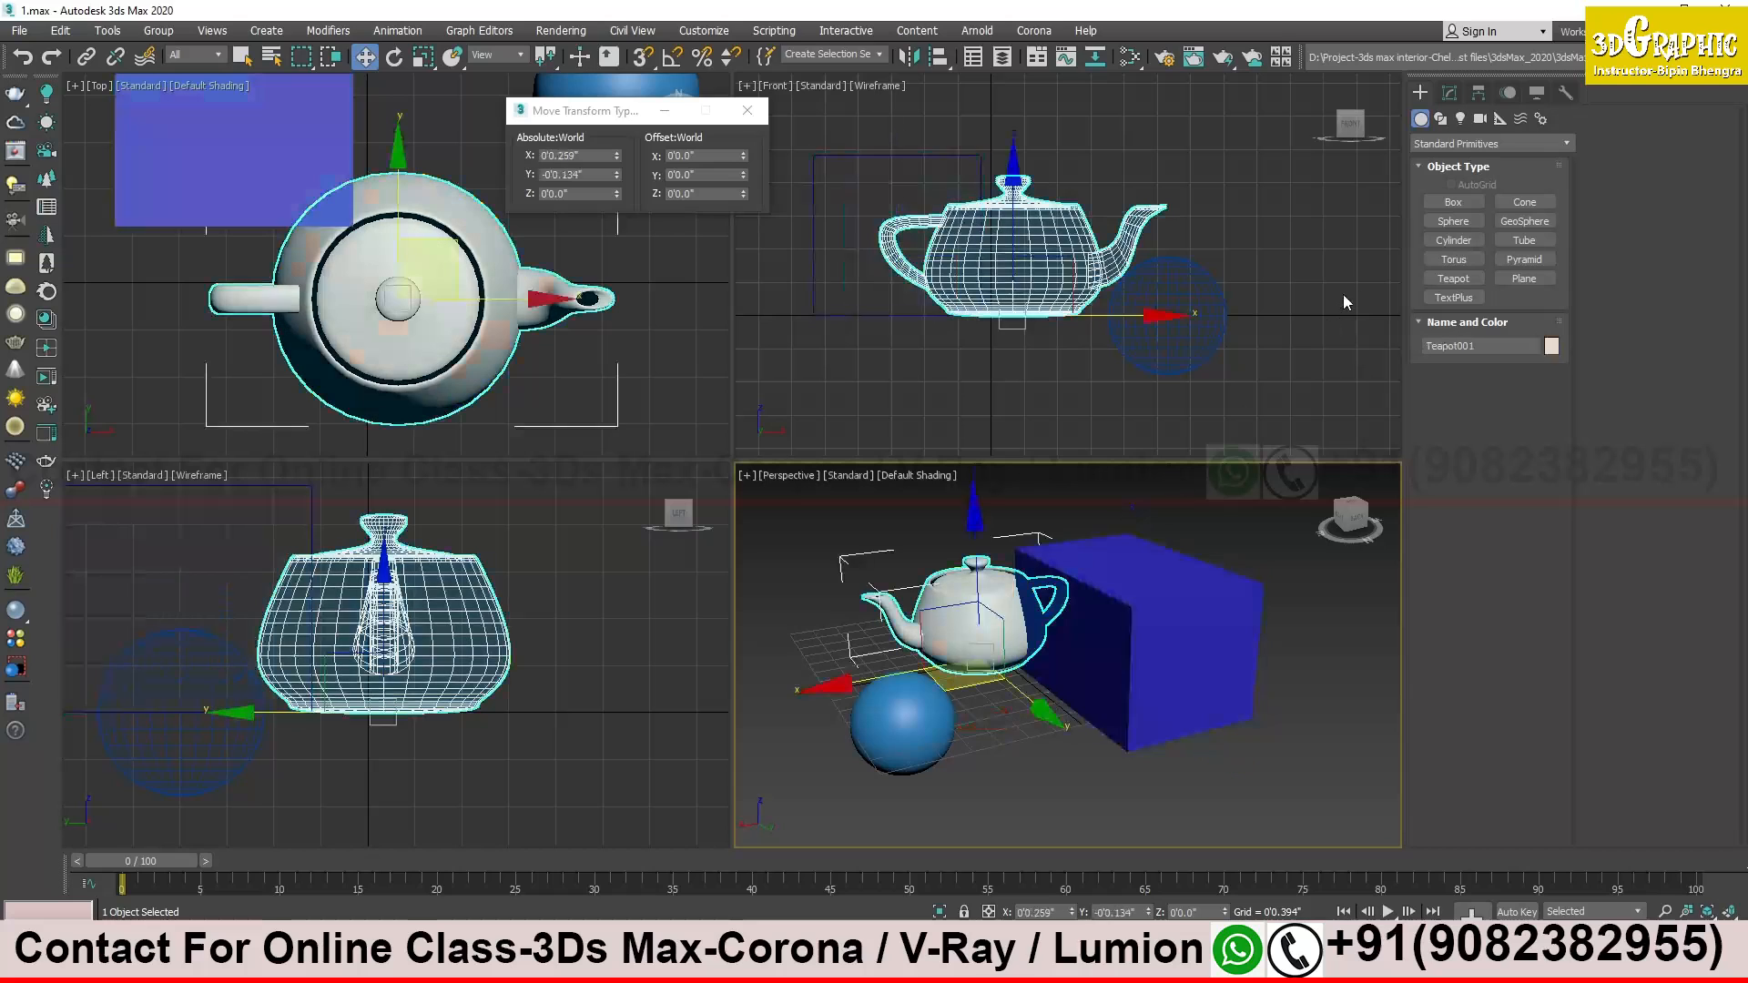
# Draw a torus with radii of about 0'0.646" and 0'0.159" beside the sphere, and raise it slightly along Z
pyautogui.click(1454, 260)
pyautogui.moveTo(1026, 738); pyautogui.dragTo(1045, 767)
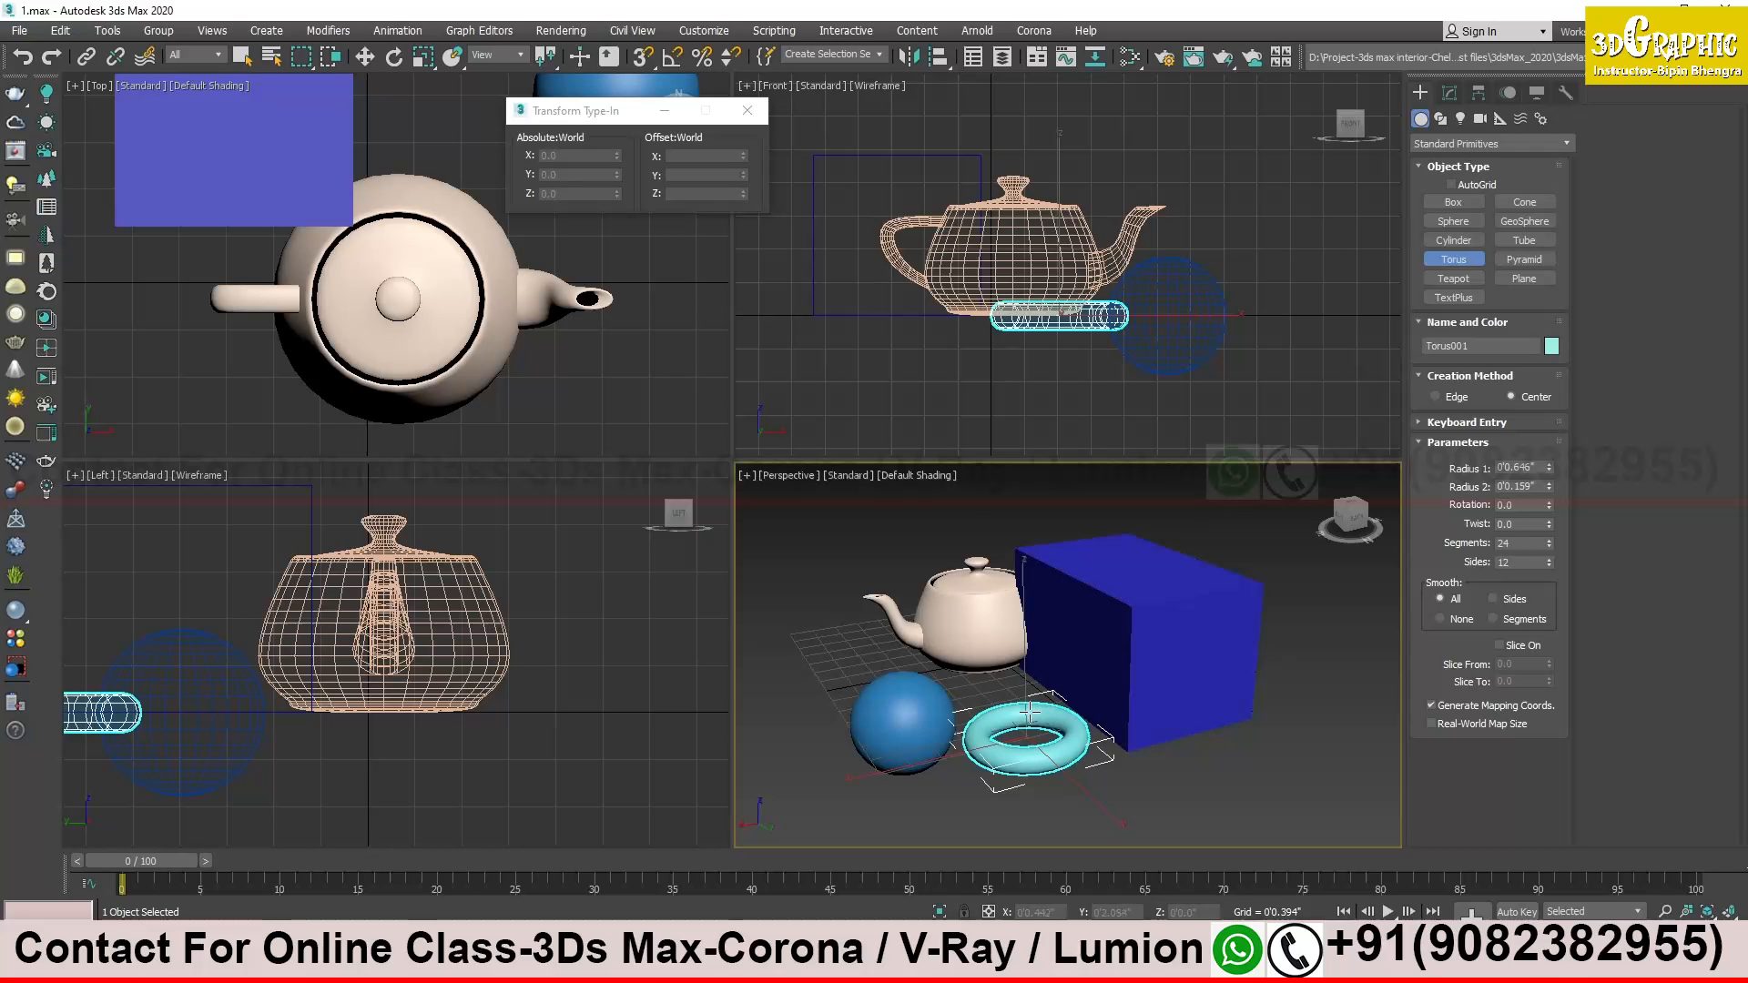
pyautogui.press('w')
pyautogui.moveTo(1025, 647)
pyautogui.mouseDown()
pyautogui.moveTo(1025, 538)
pyautogui.moveTo(1026, 623)
pyautogui.mouseUp()
# Select the box and move it farther away from the teapot, undoing the first attempt
pyautogui.keyDown('alt'); pyautogui.moveTo(1084, 637); pyautogui.dragTo(1111, 734, button='middle'); pyautogui.keyUp('alt')
pyautogui.click(1123, 635)
pyautogui.moveTo(1081, 637); pyautogui.dragTo(1210, 644)
pyautogui.hotkey('ctrl', 'z')
pyautogui.keyDown('alt'); pyautogui.moveTo(1205, 655); pyautogui.dragTo(1185, 685, button='middle'); pyautogui.keyUp('alt')
pyautogui.moveTo(1185, 685); pyautogui.dragTo(1229, 609)
# Rotate the teapot freehand clockwise around the Z axis by about 12.6 degrees
pyautogui.moveTo(1001, 733); pyautogui.dragTo(992, 638, button='middle')
pyautogui.click(1038, 669)
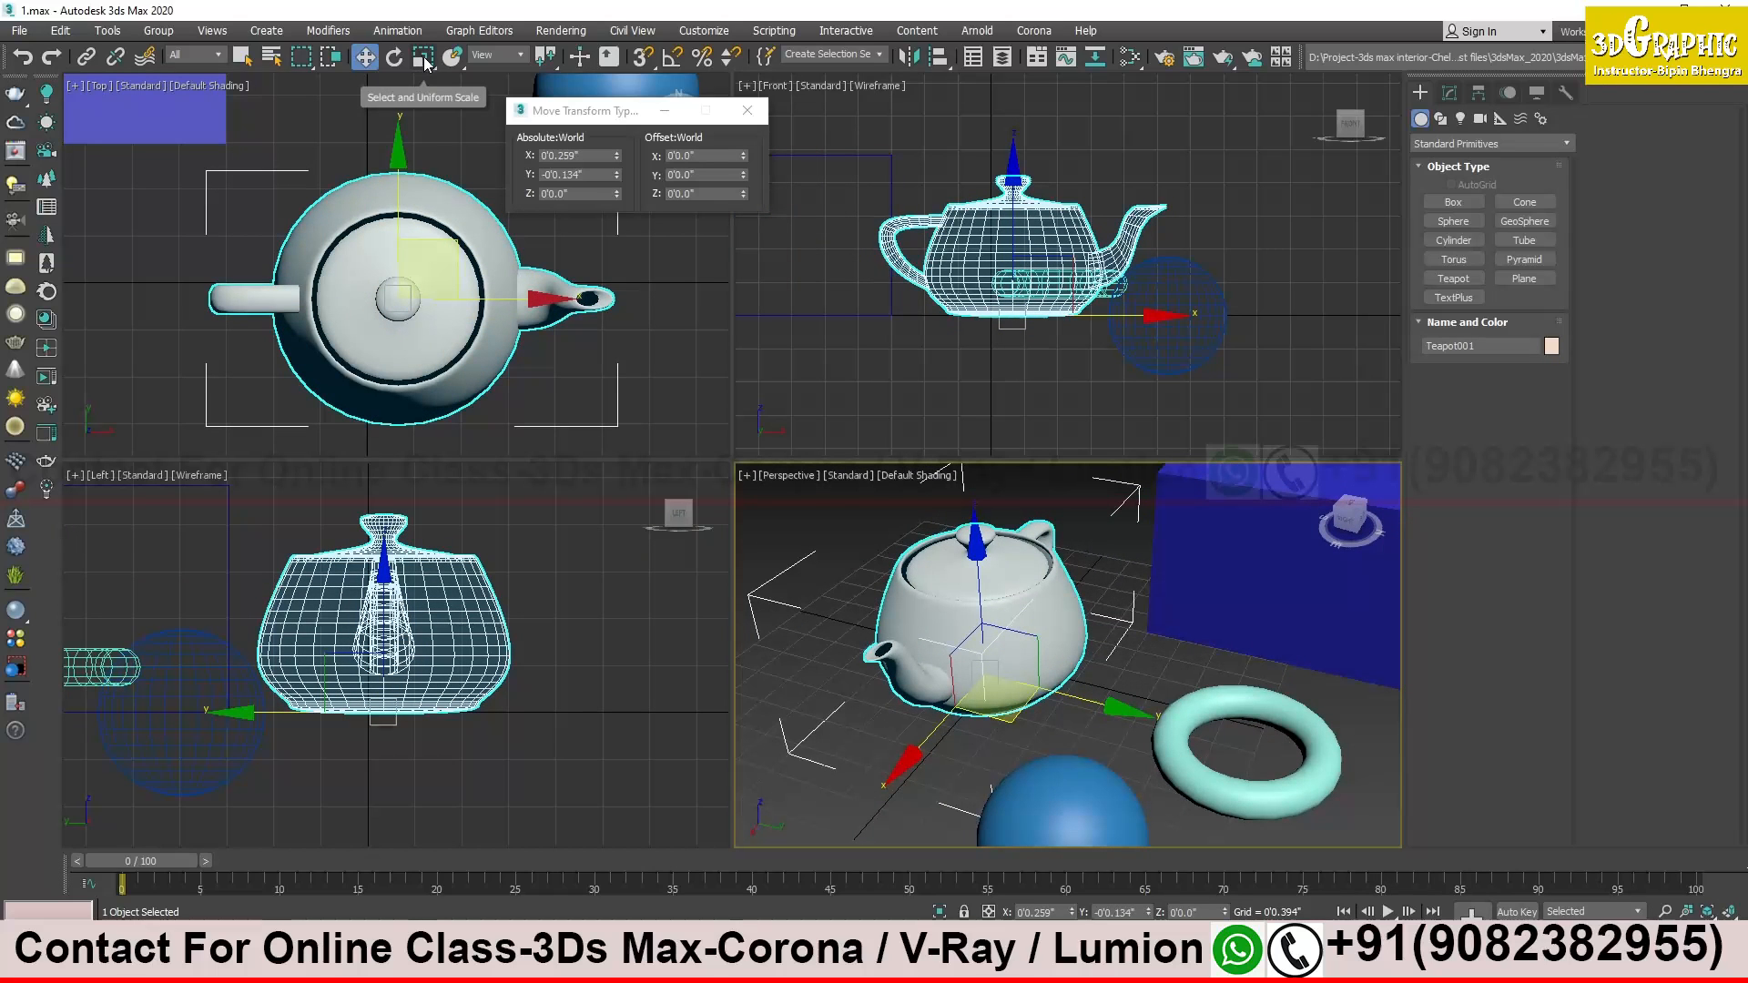
pyautogui.click(395, 58)
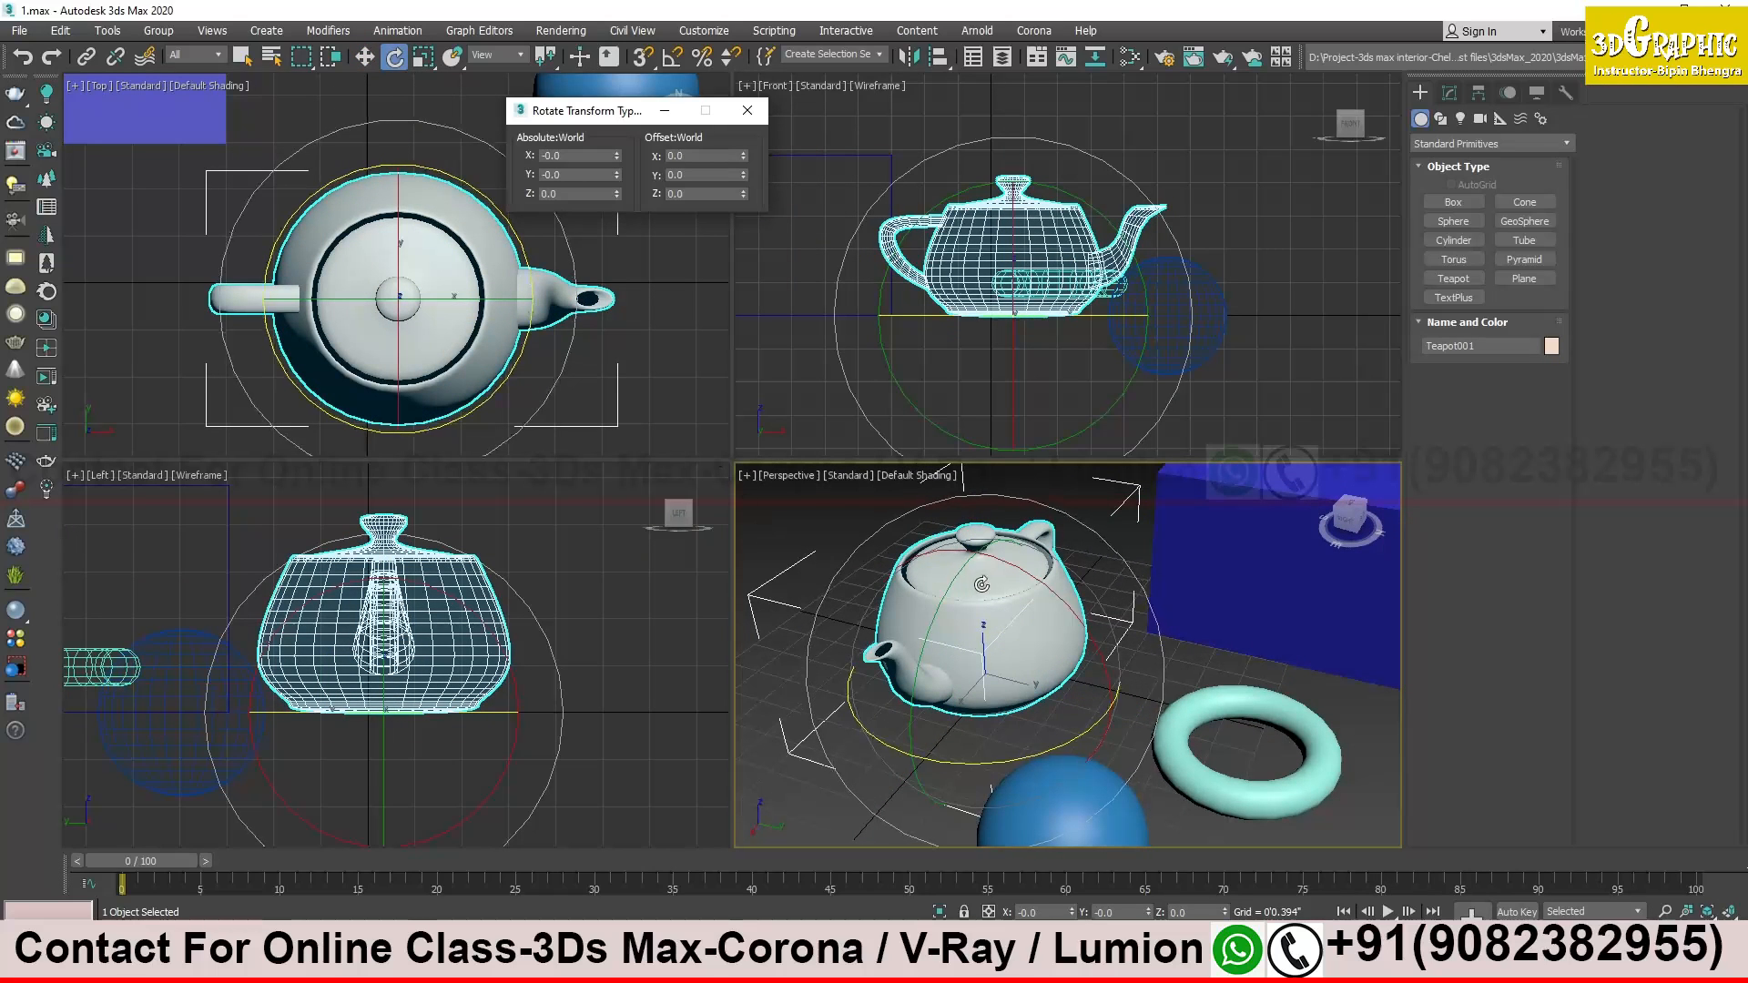
pyautogui.moveTo(985, 766); pyautogui.dragTo(946, 766)
# Select the torus for rotation in the Perspective view
pyautogui.click(1245, 808)
pyautogui.moveTo(1255, 845); pyautogui.dragTo(1207, 693, button='middle')
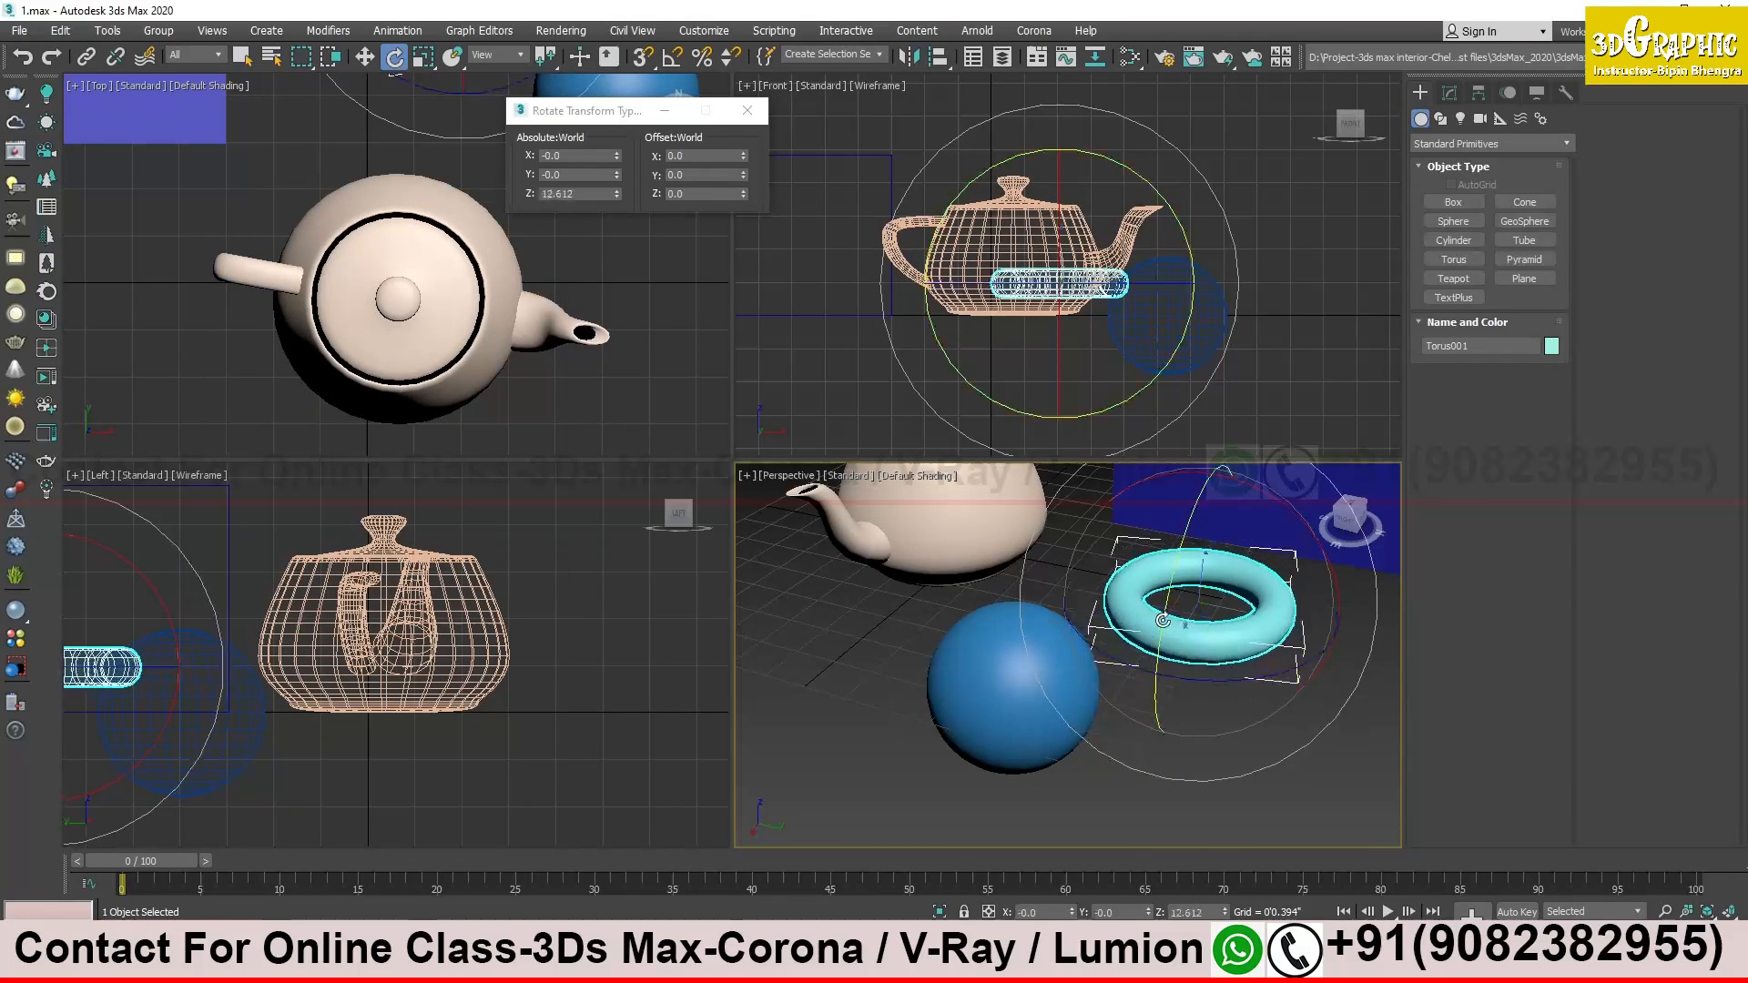